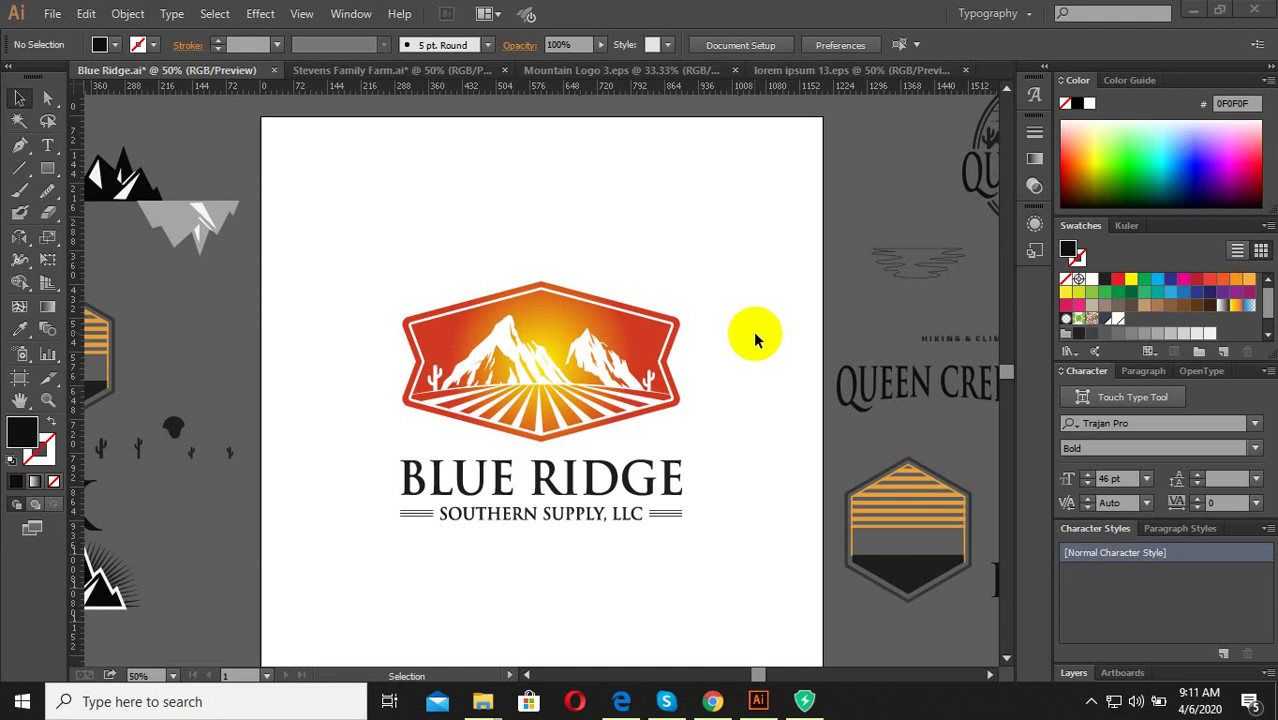
Inspect the existing BLUE RIDGE text group and look around the artboard.
{"action": "scroll", "coordinate": [805, 431], "scroll_direction": "down", "scroll_amount": 3, "text": "alt"}
{"action": "scroll", "coordinate": [738, 466], "scroll_direction": "up", "scroll_amount": 3, "text": "alt"}
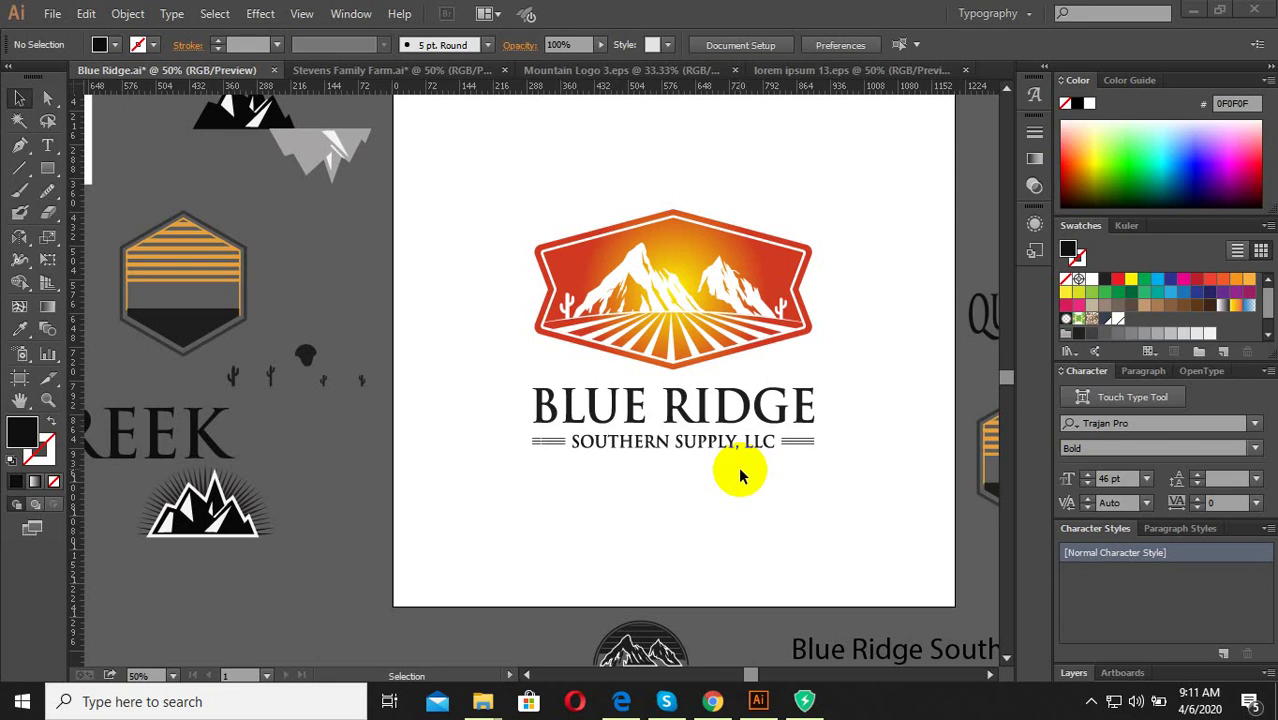
{"action": "scroll", "coordinate": [740, 476], "scroll_direction": "down", "scroll_amount": 3}
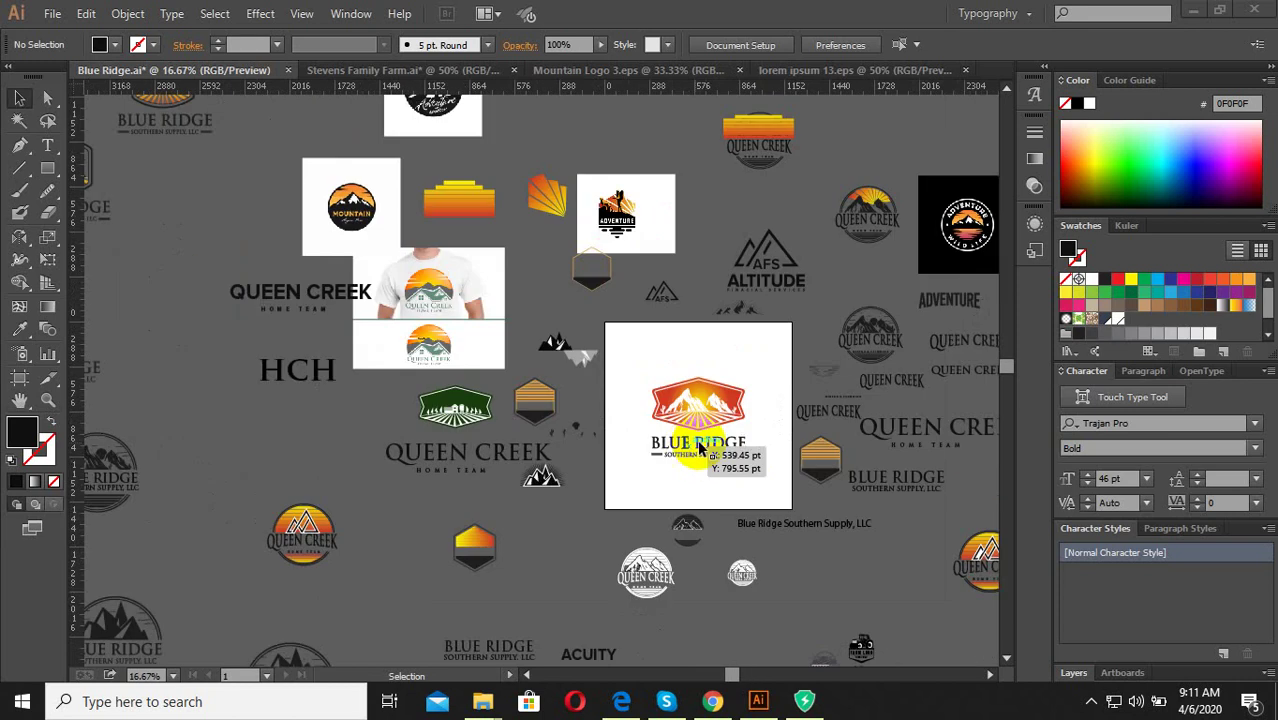
{"action": "scroll", "coordinate": [700, 465], "scroll_direction": "up", "scroll_amount": 2}
{"action": "scroll", "coordinate": [712, 488], "scroll_direction": "up", "scroll_amount": 2}
{"action": "left_click_drag", "start_coordinate": [819, 466], "coordinate": [408, 386]}
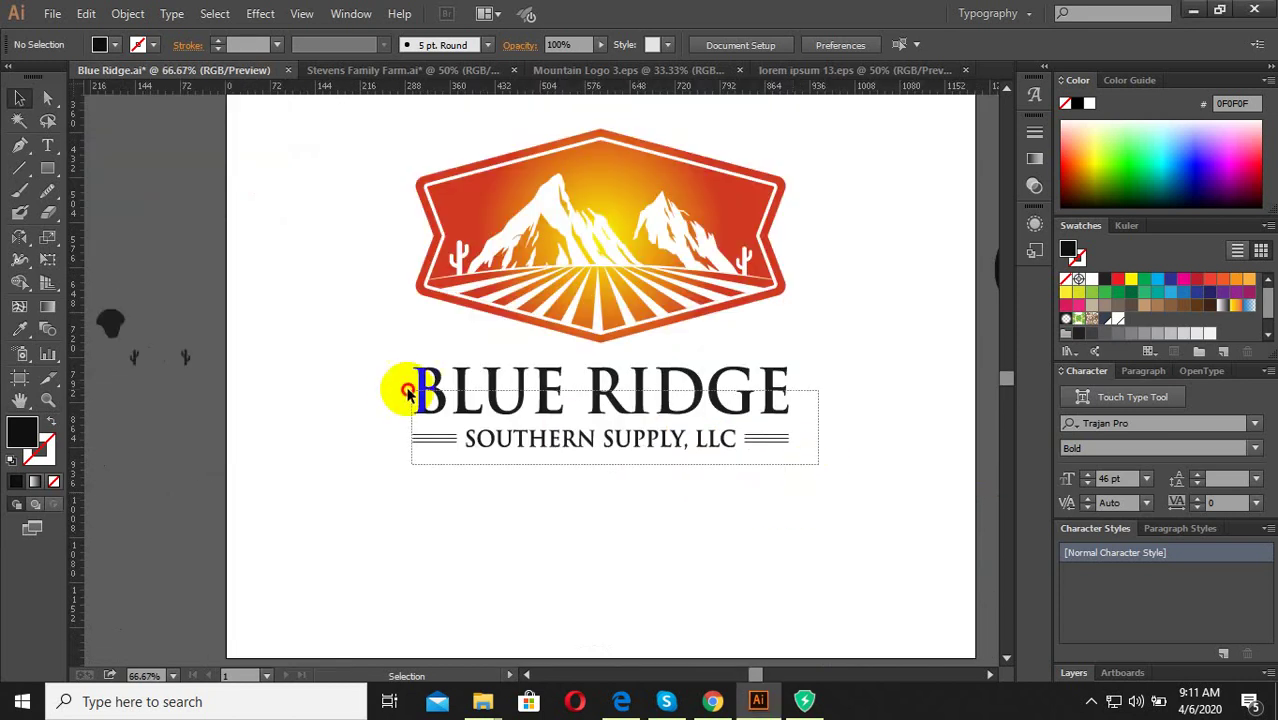
{"action": "left_click", "coordinate": [731, 485]}
{"action": "left_click_drag", "start_coordinate": [725, 494], "coordinate": [828, 400]}
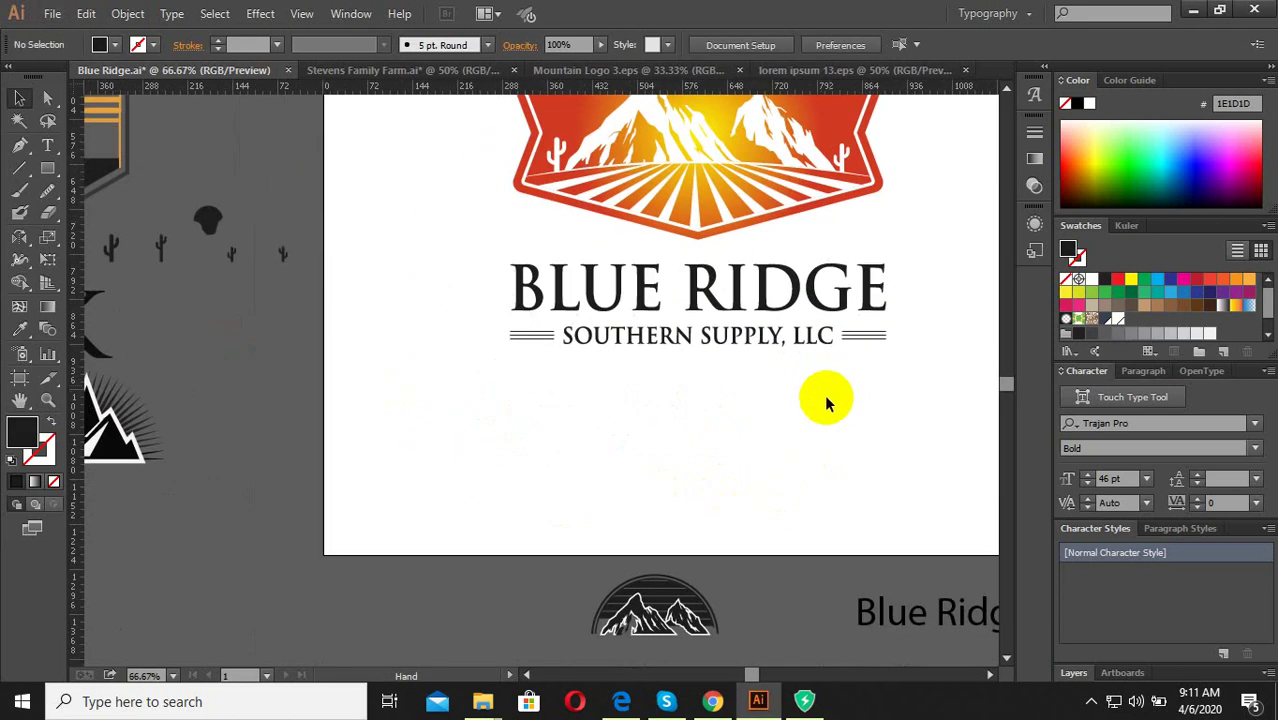
{"action": "scroll", "coordinate": [819, 406], "scroll_direction": "down", "scroll_amount": 2}
{"action": "scroll", "coordinate": [806, 340], "scroll_direction": "up", "scroll_amount": 2}
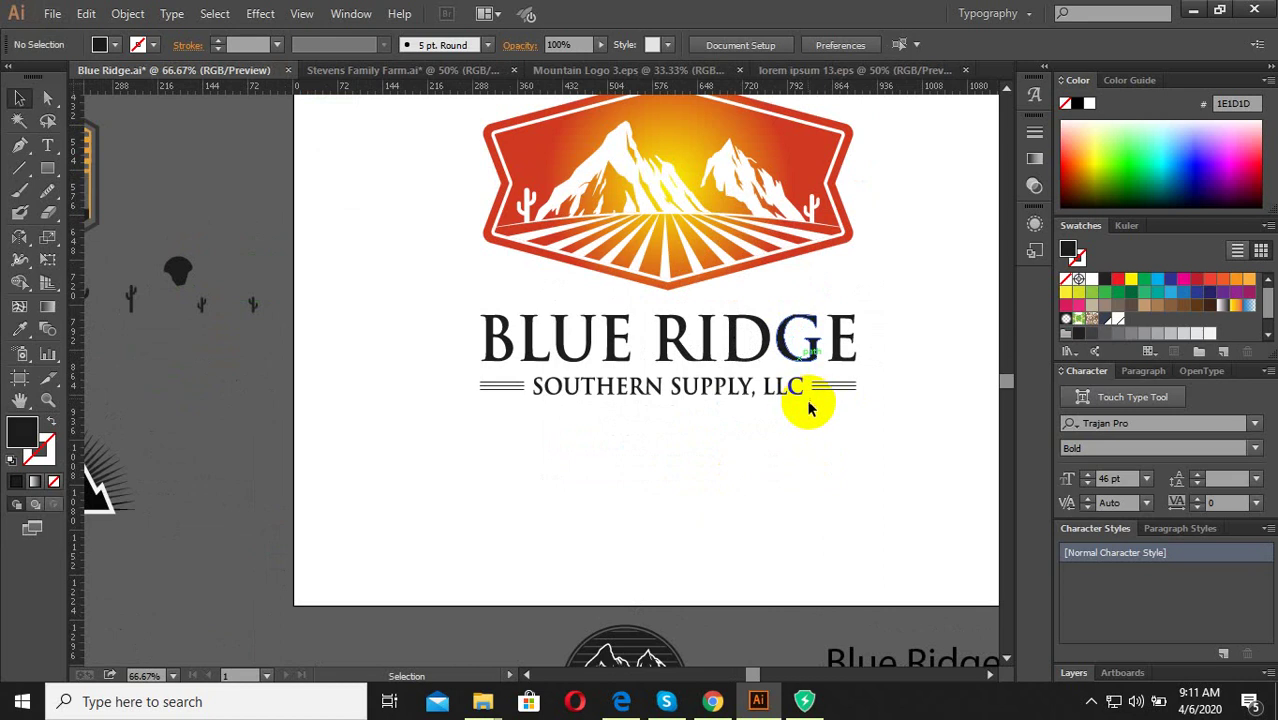
{"action": "scroll", "coordinate": [807, 408], "scroll_direction": "down", "scroll_amount": 1}
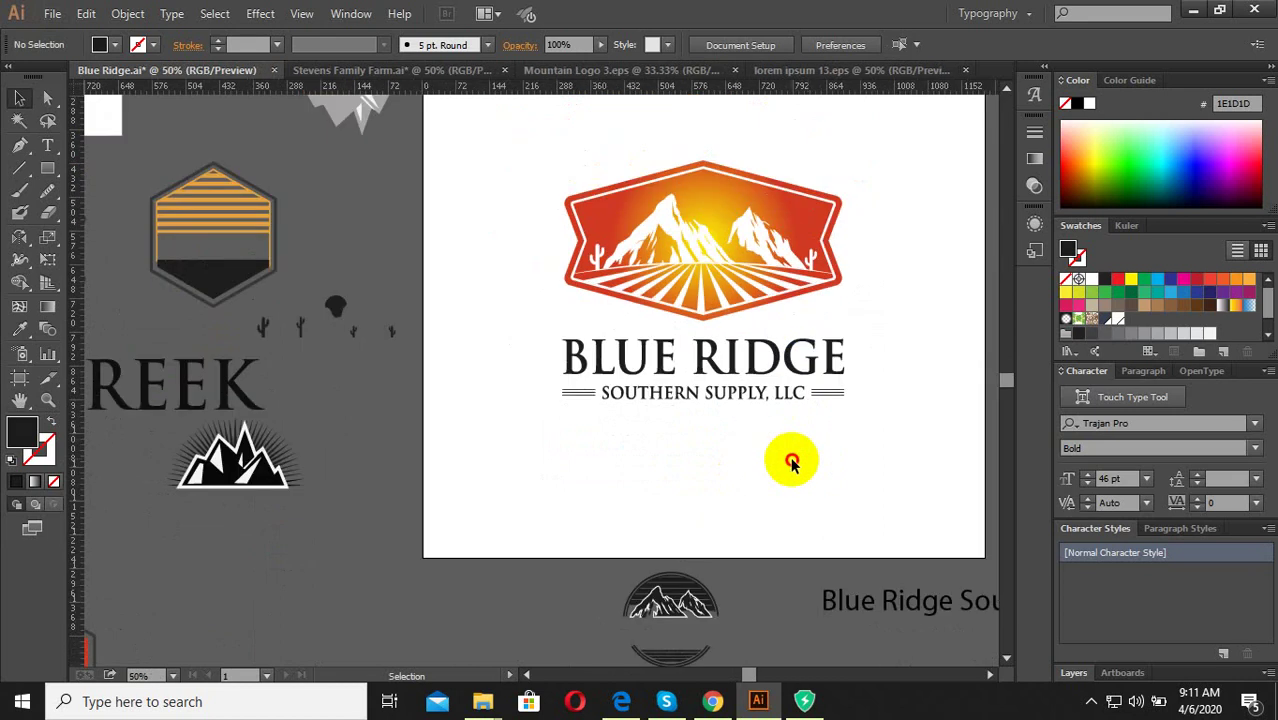
Move the Blue Ridge Southern Supply, LLC text onto the artboard below the badge.
{"action": "left_click", "coordinate": [218, 400]}
{"action": "scroll", "coordinate": [492, 400], "scroll_direction": "down", "scroll_amount": 1}
{"action": "scroll", "coordinate": [745, 545], "scroll_direction": "up", "scroll_amount": 2}
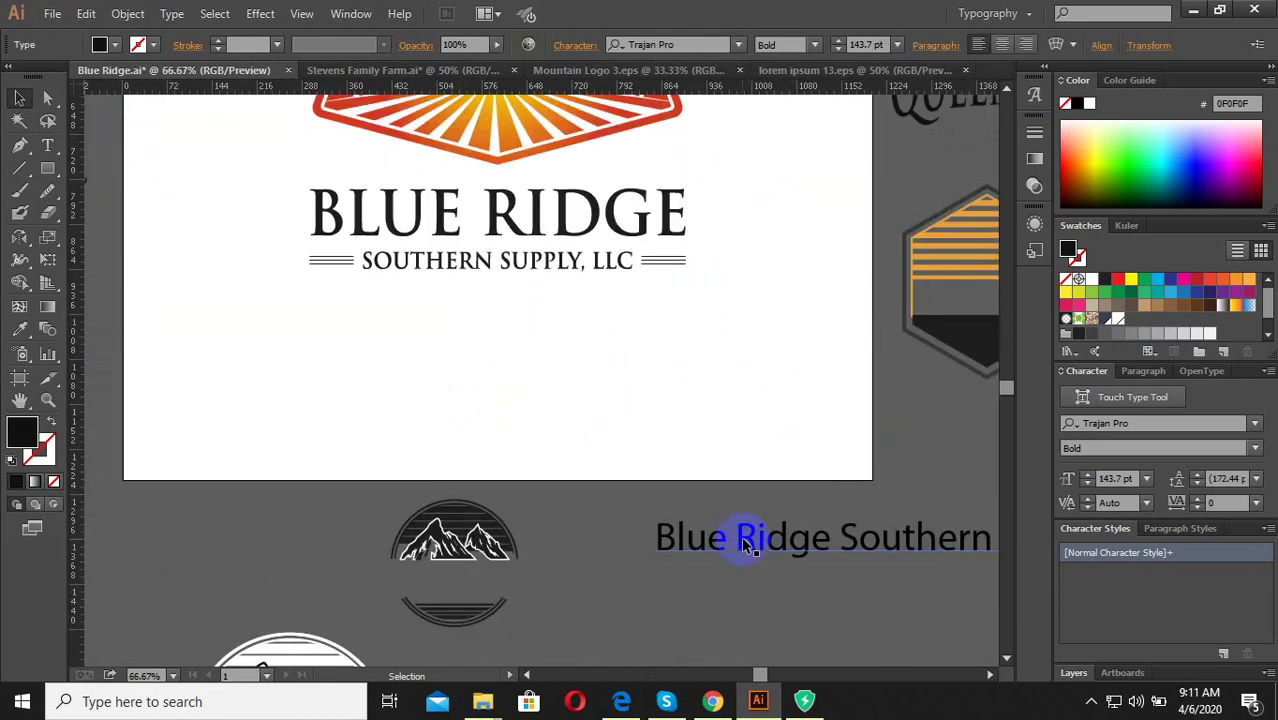
{"action": "left_click_drag", "start_coordinate": [740, 537], "coordinate": [374, 364]}
{"action": "scroll", "coordinate": [812, 462], "scroll_direction": "down", "scroll_amount": 1}
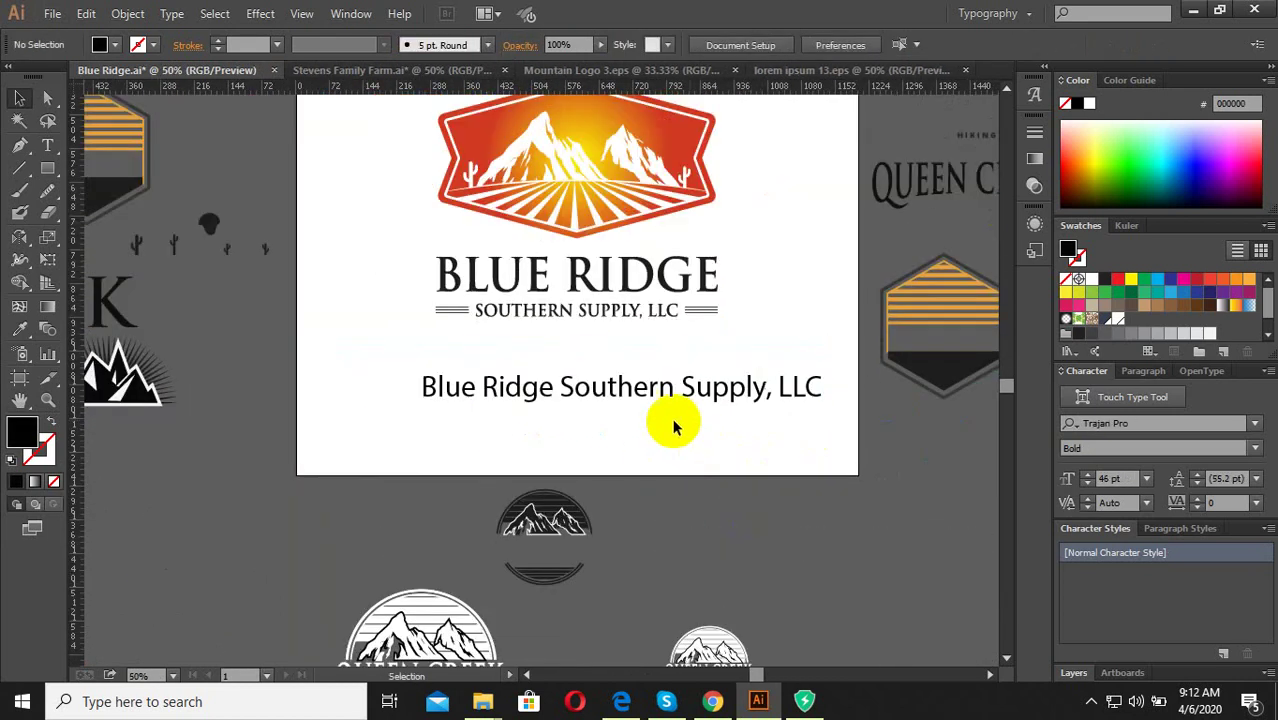
{"action": "left_click_drag", "start_coordinate": [652, 398], "coordinate": [630, 392]}
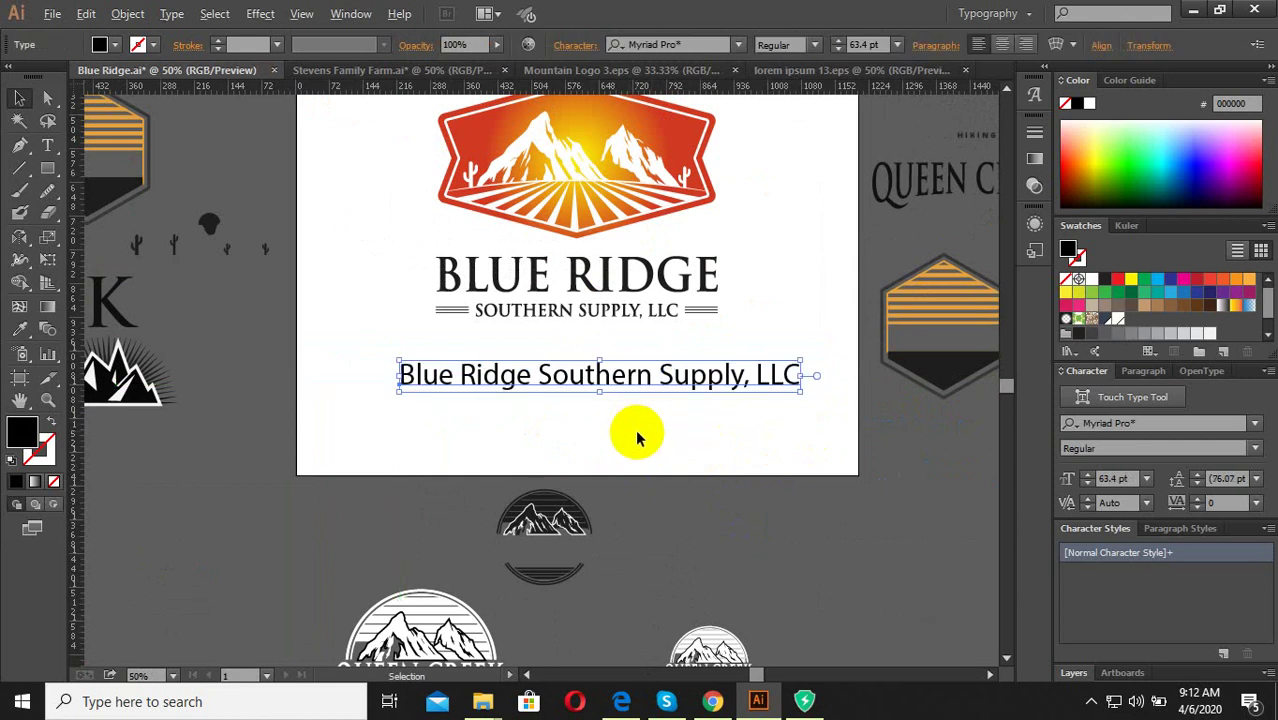
{"action": "scroll", "coordinate": [630, 432], "scroll_direction": "down", "scroll_amount": 1}
{"action": "left_click", "coordinate": [610, 422]}
{"action": "scroll", "coordinate": [605, 420], "scroll_direction": "up", "scroll_amount": 1}
{"action": "scroll", "coordinate": [597, 420], "scroll_direction": "down", "scroll_amount": 1}
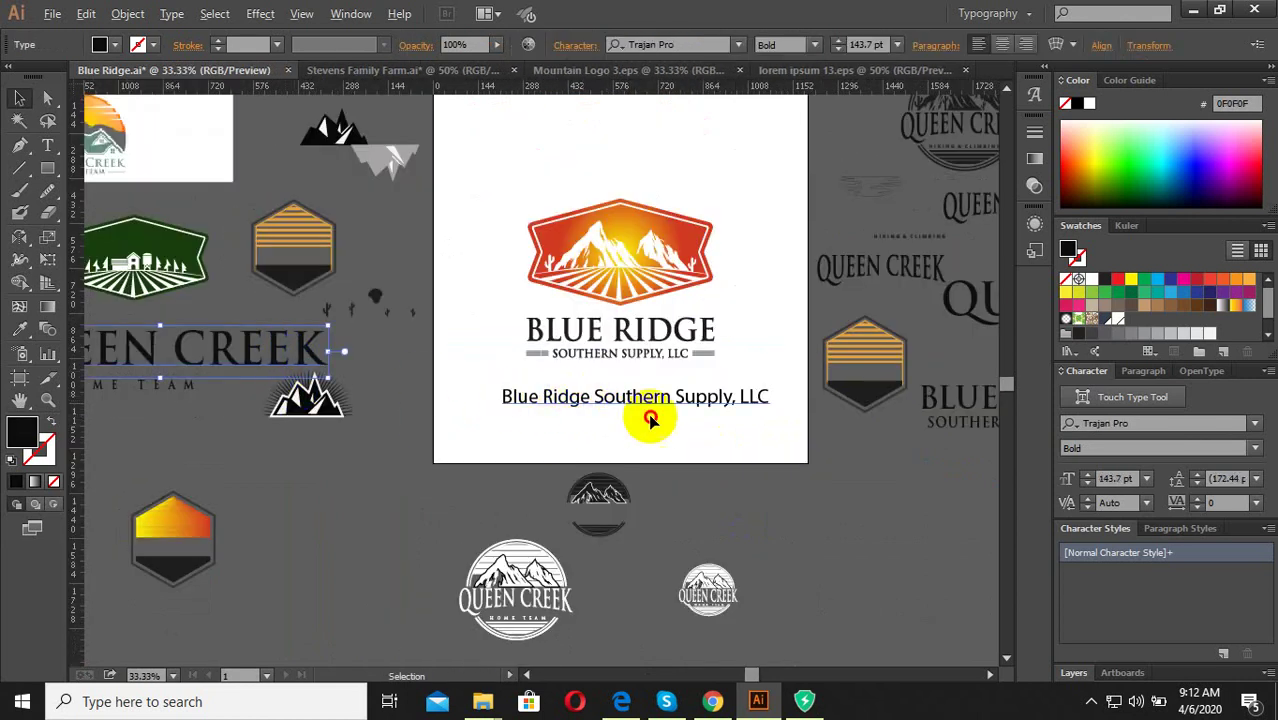
Keep a spare copy of the company name and give it the QUEEN CREEK text style.
{"action": "left_click_drag", "start_coordinate": [640, 400], "coordinate": [868, 505]}
{"action": "left_click", "coordinate": [590, 415]}
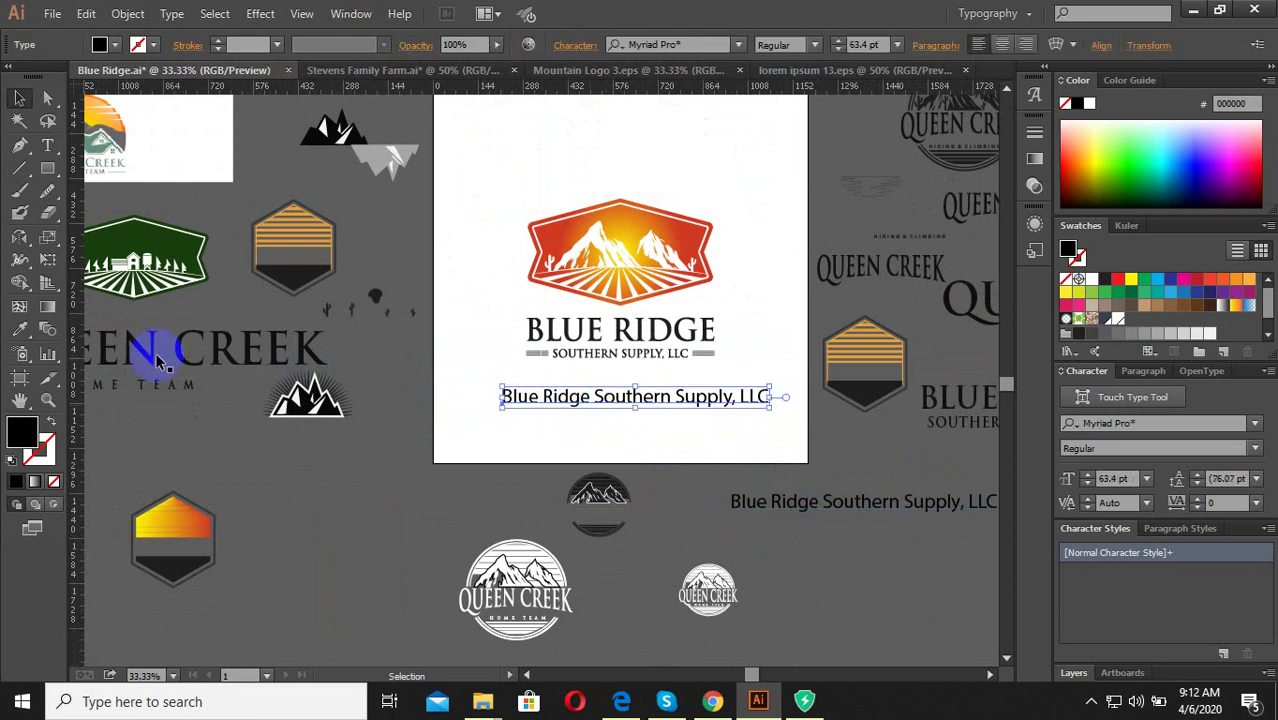
{"action": "left_click", "coordinate": [20, 330]}
{"action": "left_click", "coordinate": [210, 350]}
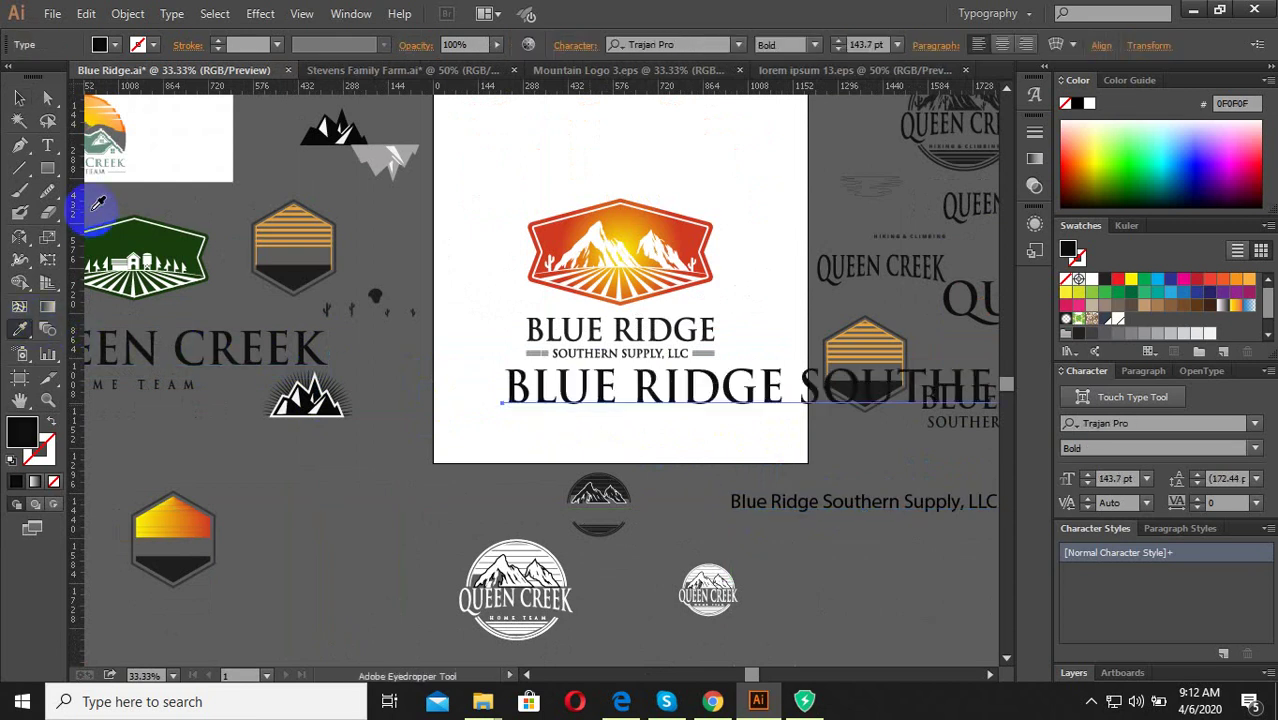
{"action": "left_click", "coordinate": [22, 98]}
Break SOUTHERN SUPPLY, LLC onto a second line and shrink the text to about a third.
{"action": "double_click", "coordinate": [795, 383]}
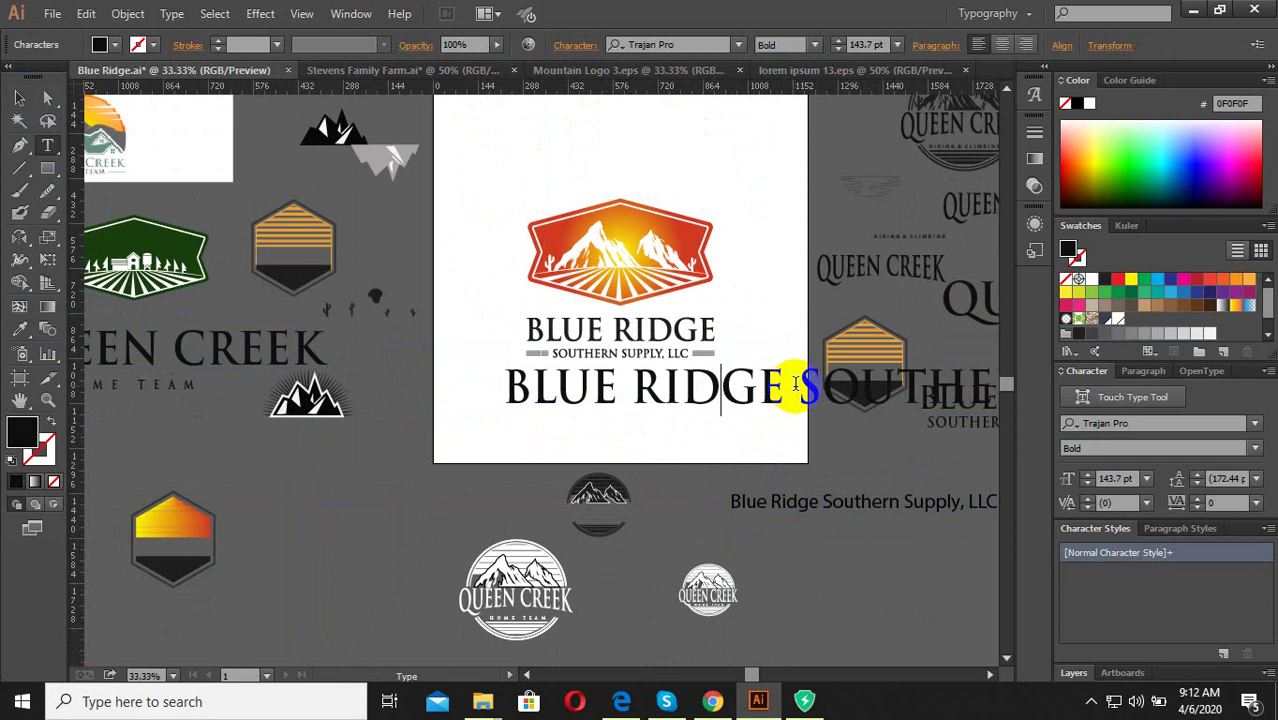
{"action": "key", "text": "Return"}
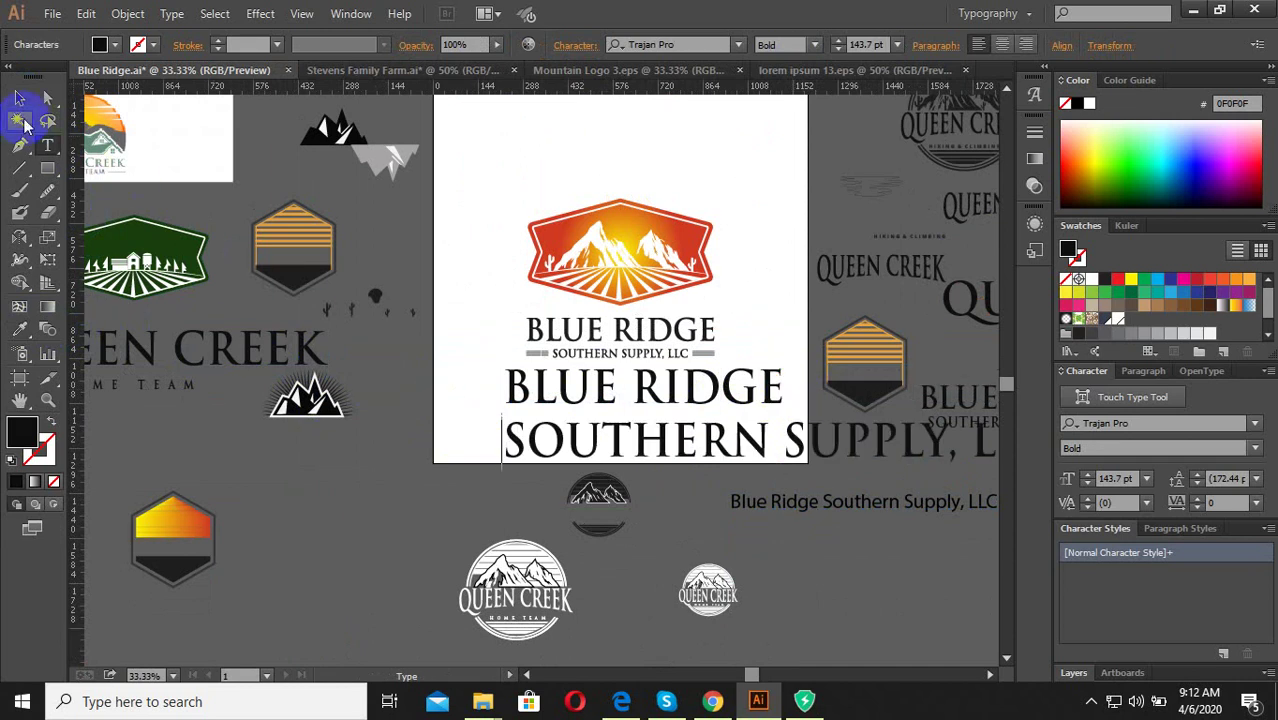
{"action": "left_click", "coordinate": [20, 98]}
{"action": "left_click_drag", "start_coordinate": [845, 458], "coordinate": [754, 458]}
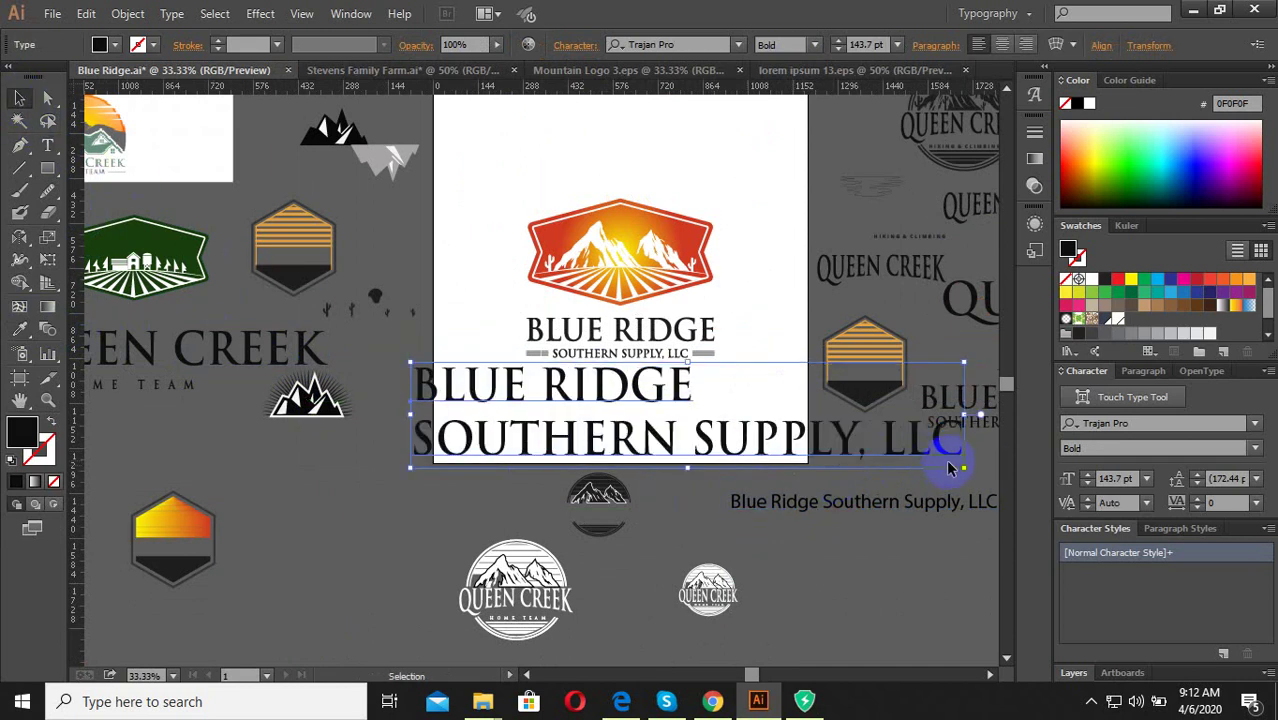
{"action": "left_click_drag", "start_coordinate": [963, 468], "coordinate": [778, 432]}
Shift the small two-line company name about 90 pt left, under BLUE RIDGE's left part.
{"action": "key", "text": "ctrl+equal"}
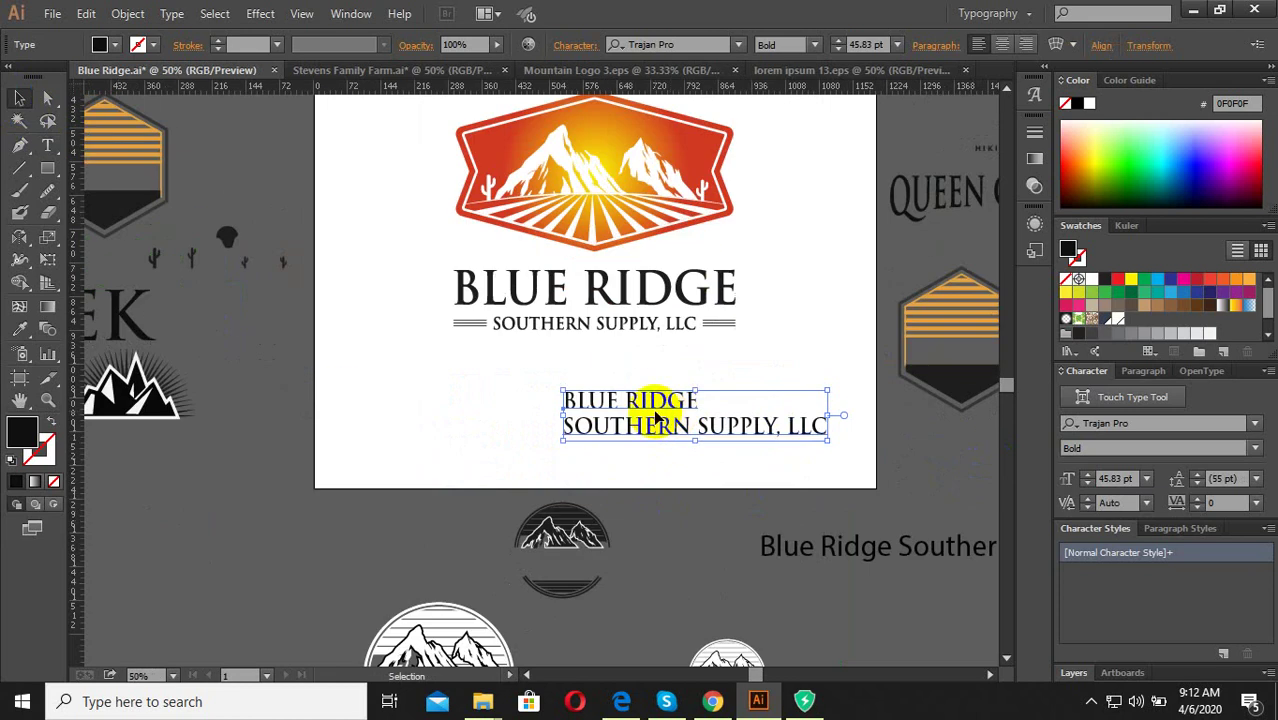
{"action": "left_click", "coordinate": [652, 485]}
{"action": "scroll", "coordinate": [656, 470], "scroll_direction": "up", "scroll_amount": 2}
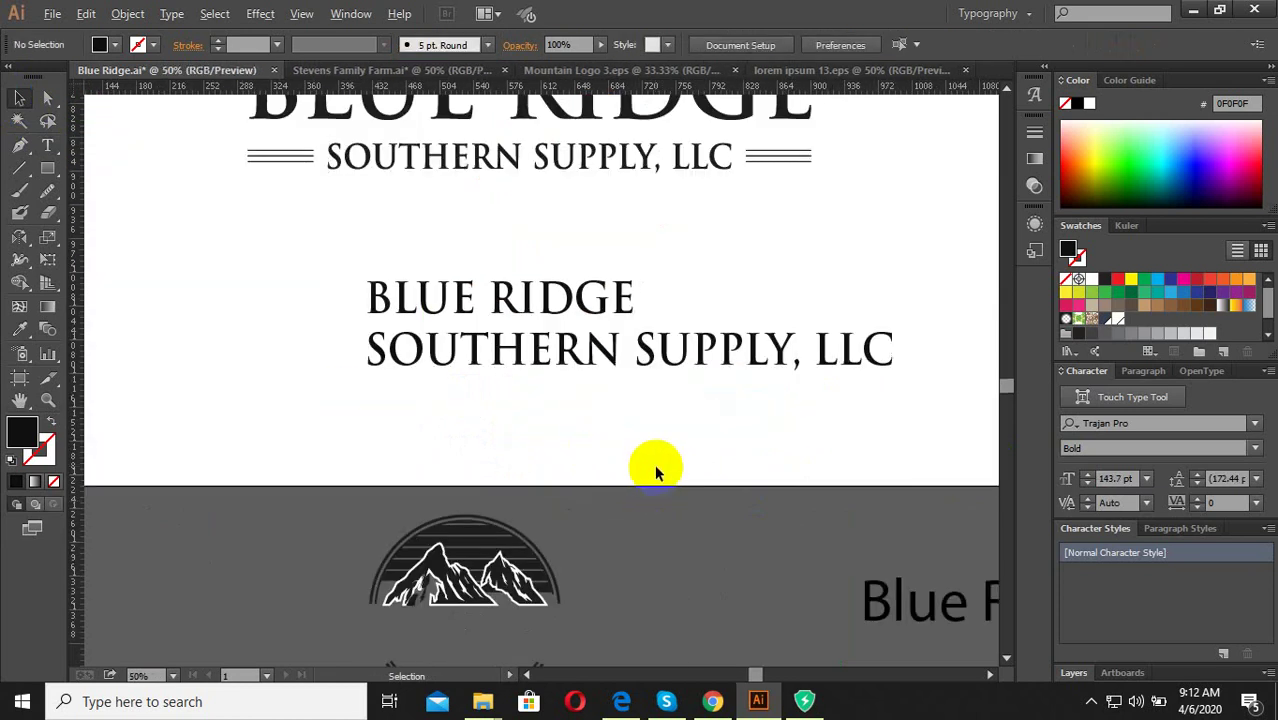
{"action": "scroll", "coordinate": [655, 468], "scroll_direction": "down", "scroll_amount": 5}
{"action": "left_click_drag", "start_coordinate": [655, 467], "coordinate": [509, 621]}
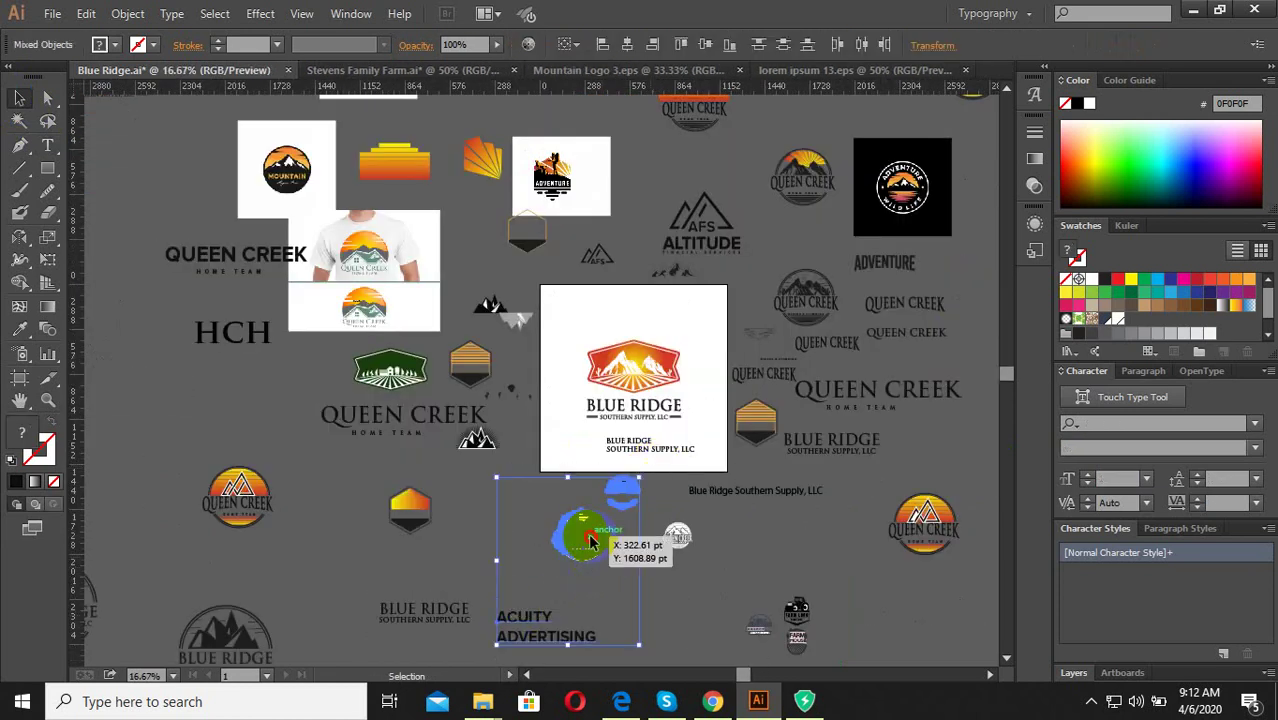
{"action": "left_click_drag", "start_coordinate": [590, 540], "coordinate": [595, 525]}
{"action": "scroll", "coordinate": [636, 440], "scroll_direction": "up", "scroll_amount": 3}
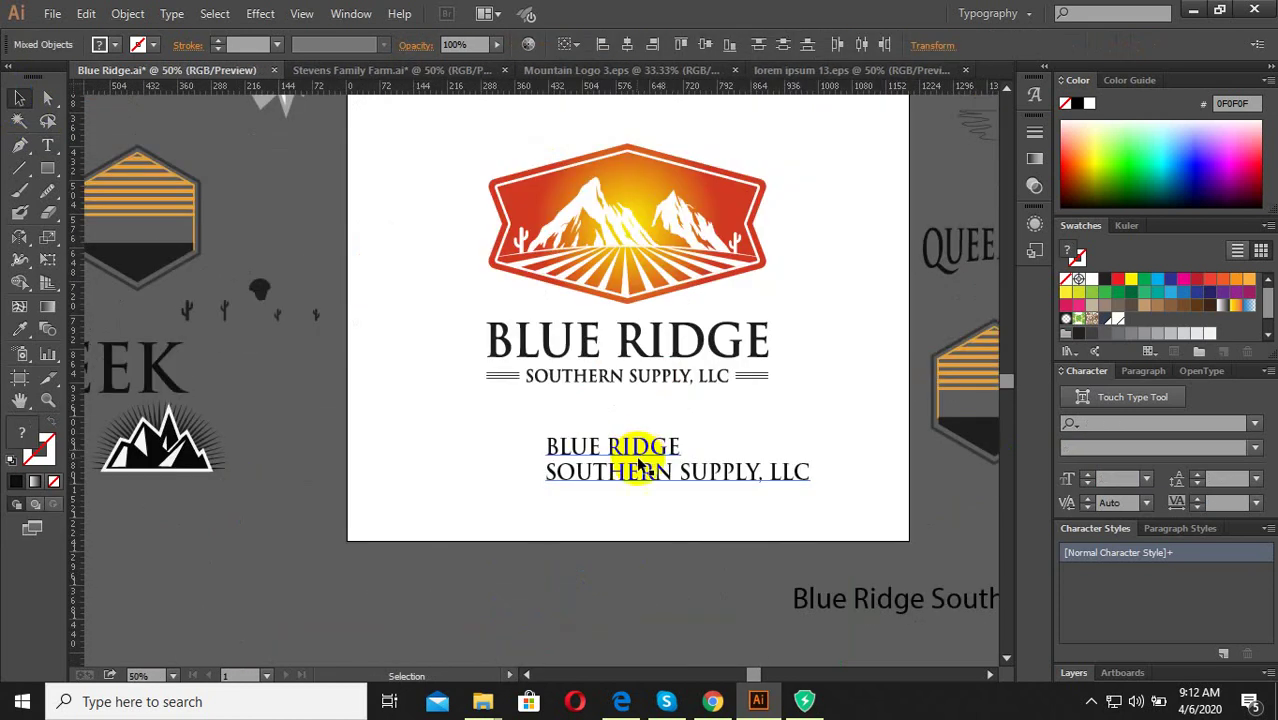
{"action": "left_click", "coordinate": [666, 520]}
{"action": "scroll", "coordinate": [650, 491], "scroll_direction": "up", "scroll_amount": 2}
{"action": "left_click_drag", "start_coordinate": [660, 465], "coordinate": [593, 522]}
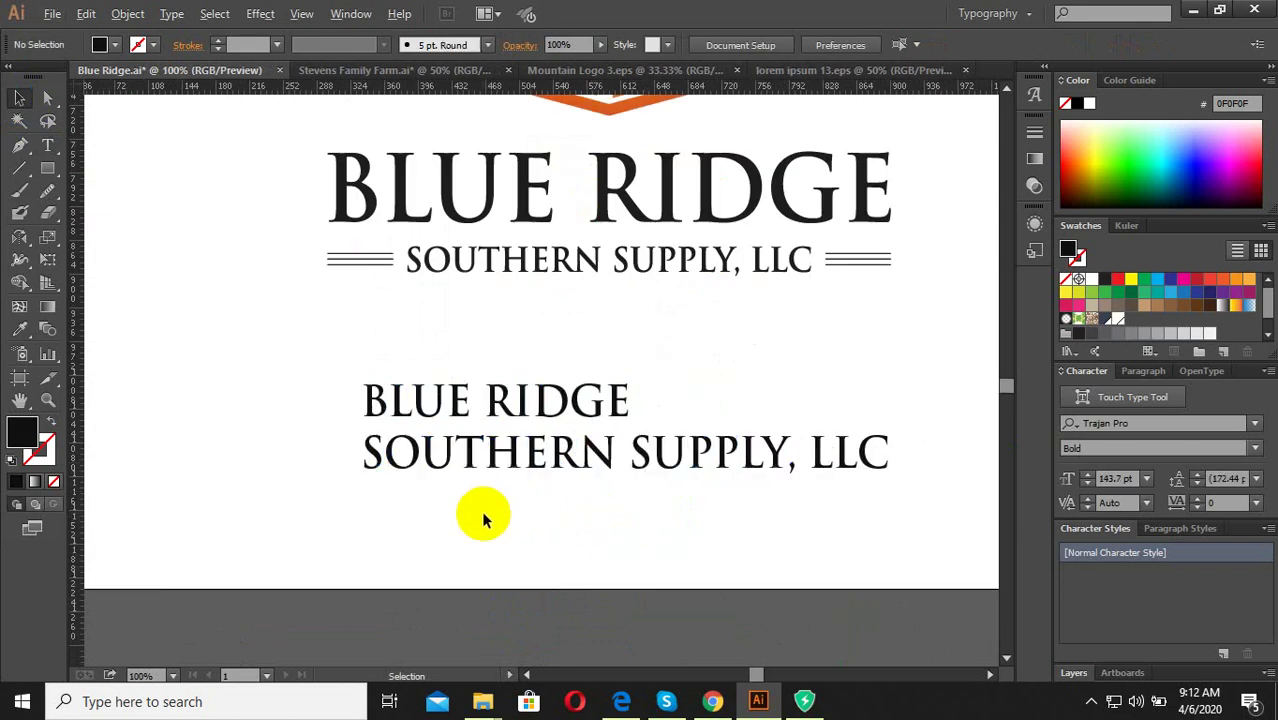
Select the SOUTHERN SUPPLY, LLC line and float the Character panel with extra options shown.
{"action": "double_click", "coordinate": [543, 457]}
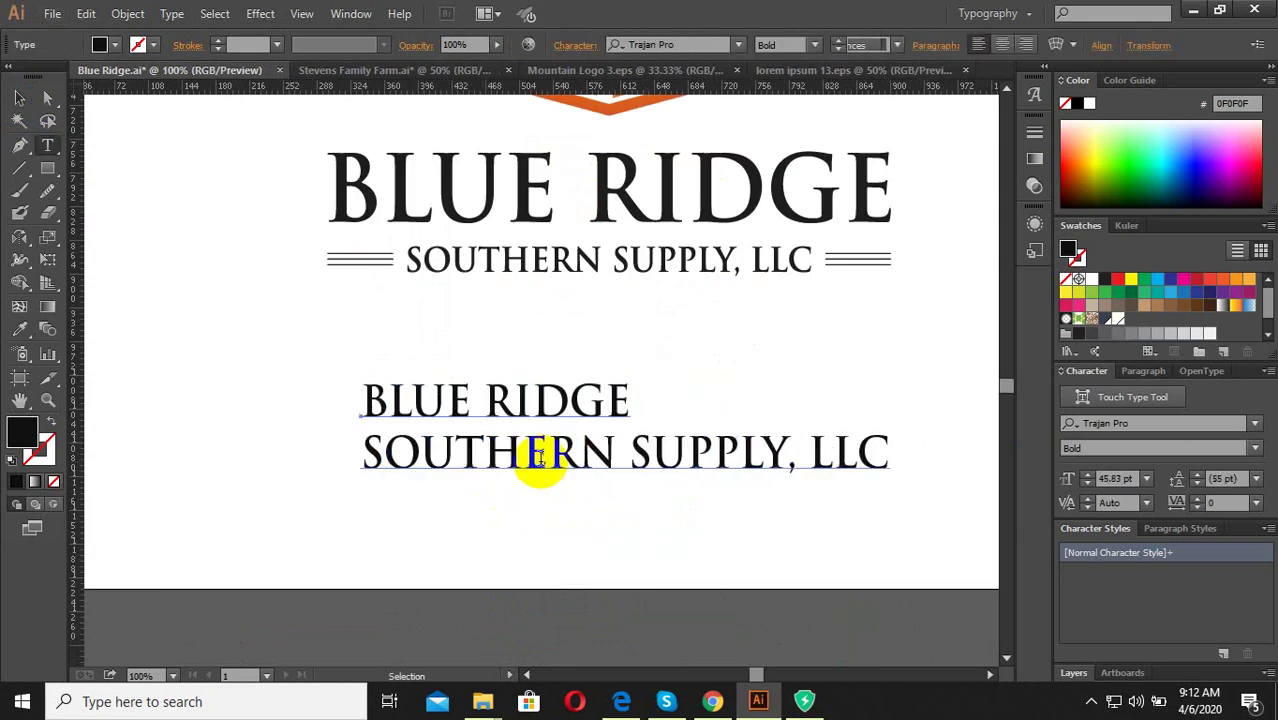
{"action": "left_click_drag", "start_coordinate": [714, 458], "coordinate": [766, 458]}
{"action": "triple_click", "coordinate": [842, 450]}
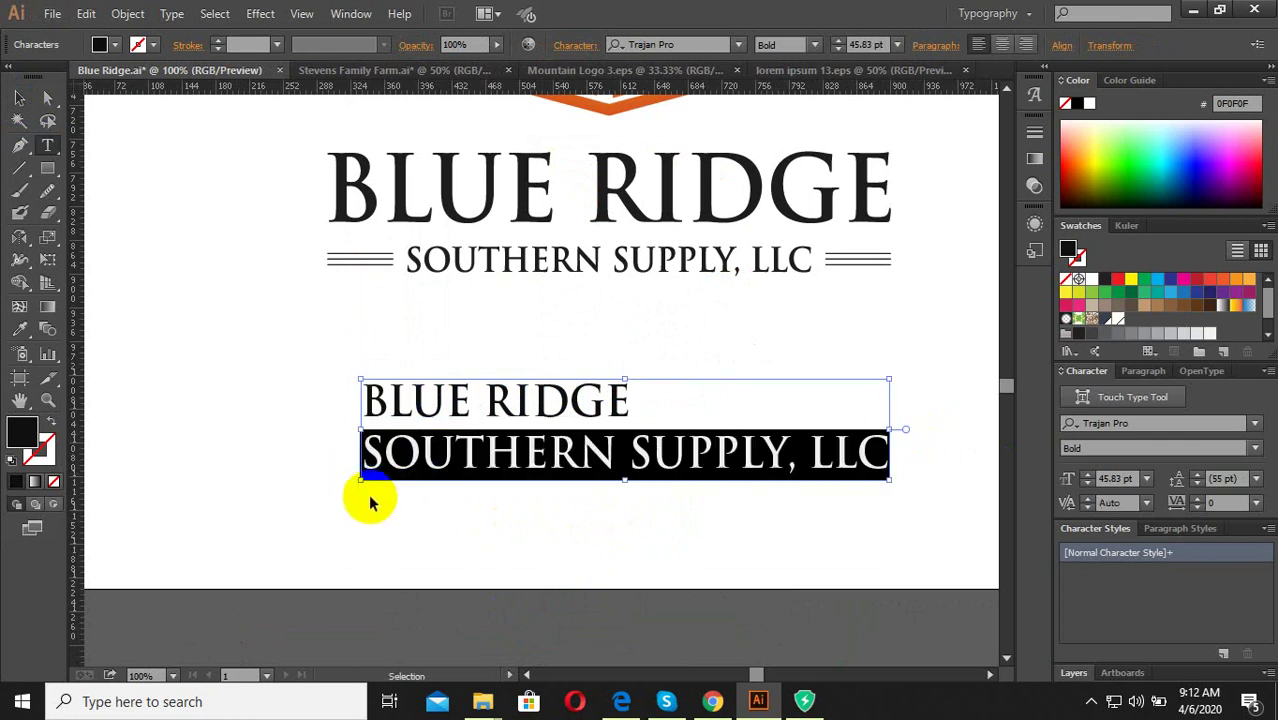
{"action": "key", "text": "ctrl+t"}
{"action": "key", "text": "ctrl+t"}
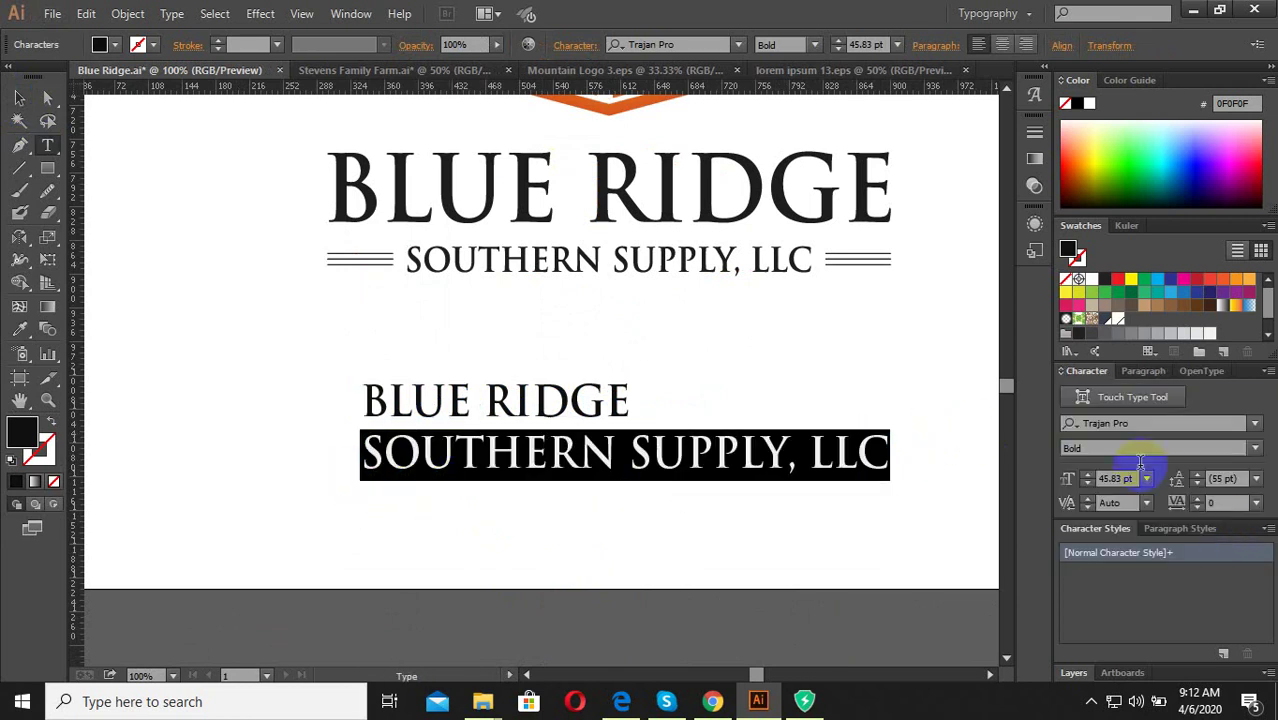
{"action": "left_click_drag", "start_coordinate": [1238, 385], "coordinate": [456, 194]}
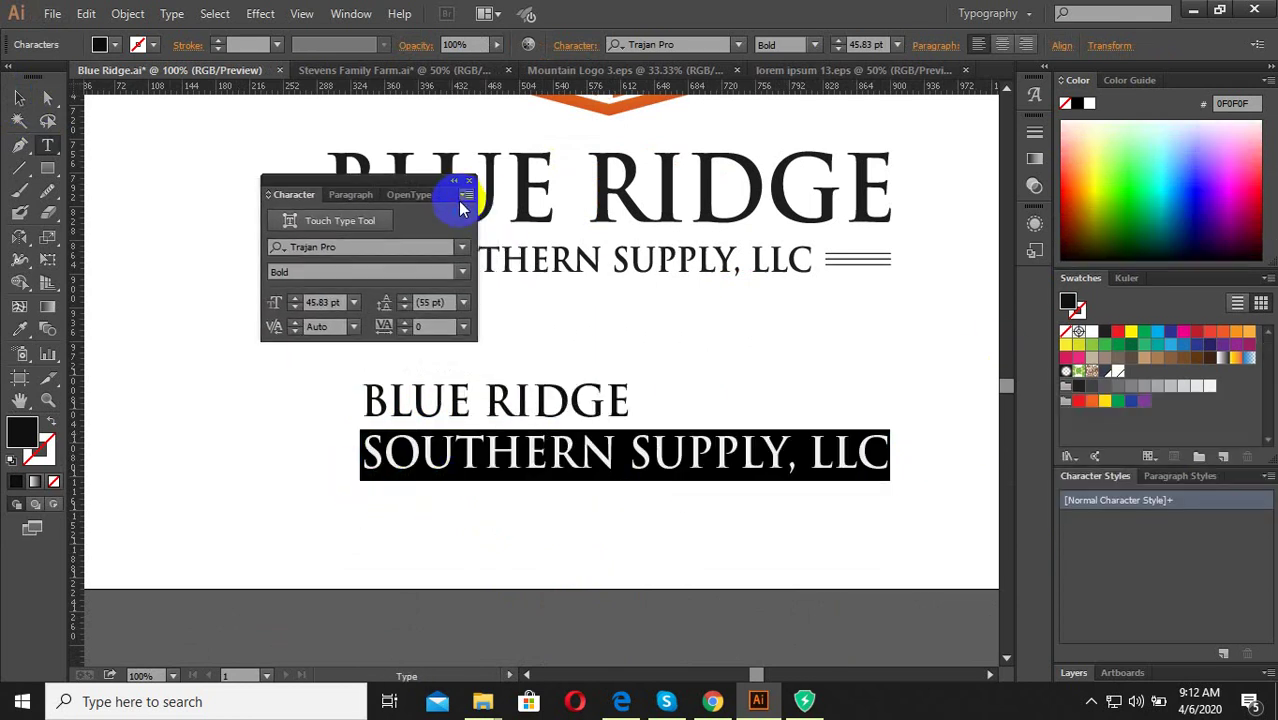
{"action": "left_click", "coordinate": [467, 192]}
{"action": "left_click", "coordinate": [508, 200]}
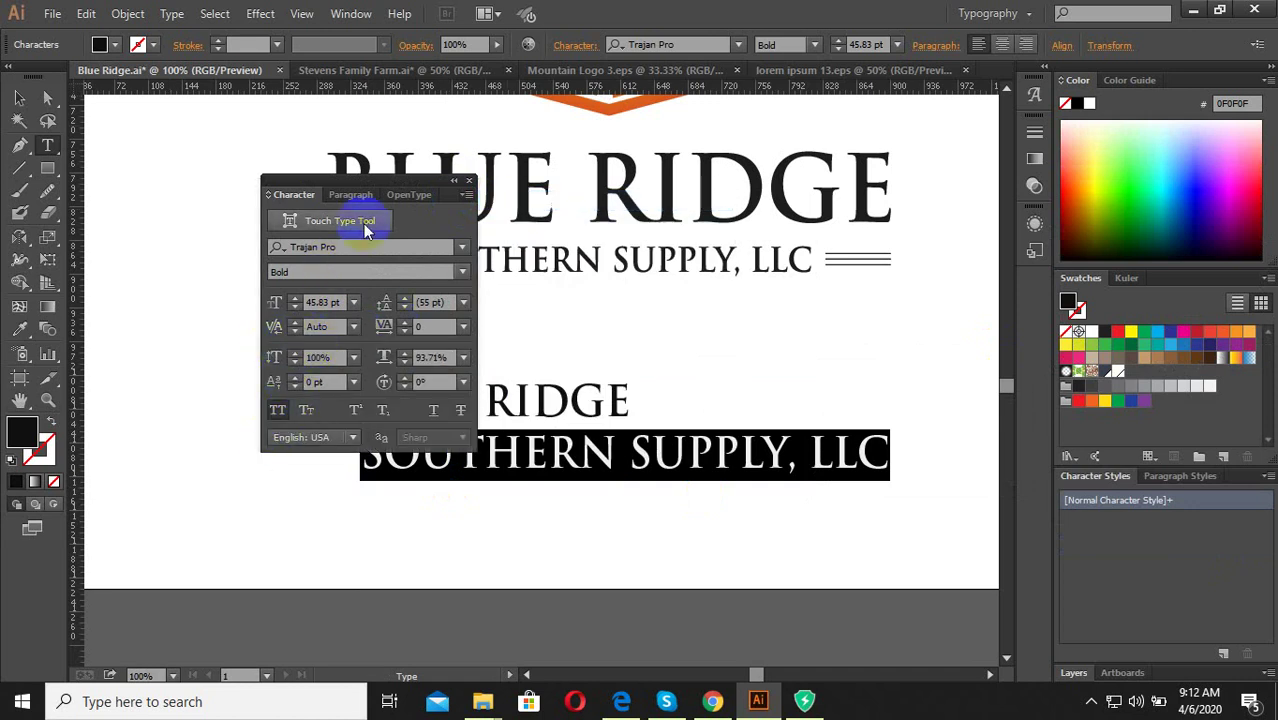
{"action": "left_click_drag", "start_coordinate": [380, 190], "coordinate": [257, 132]}
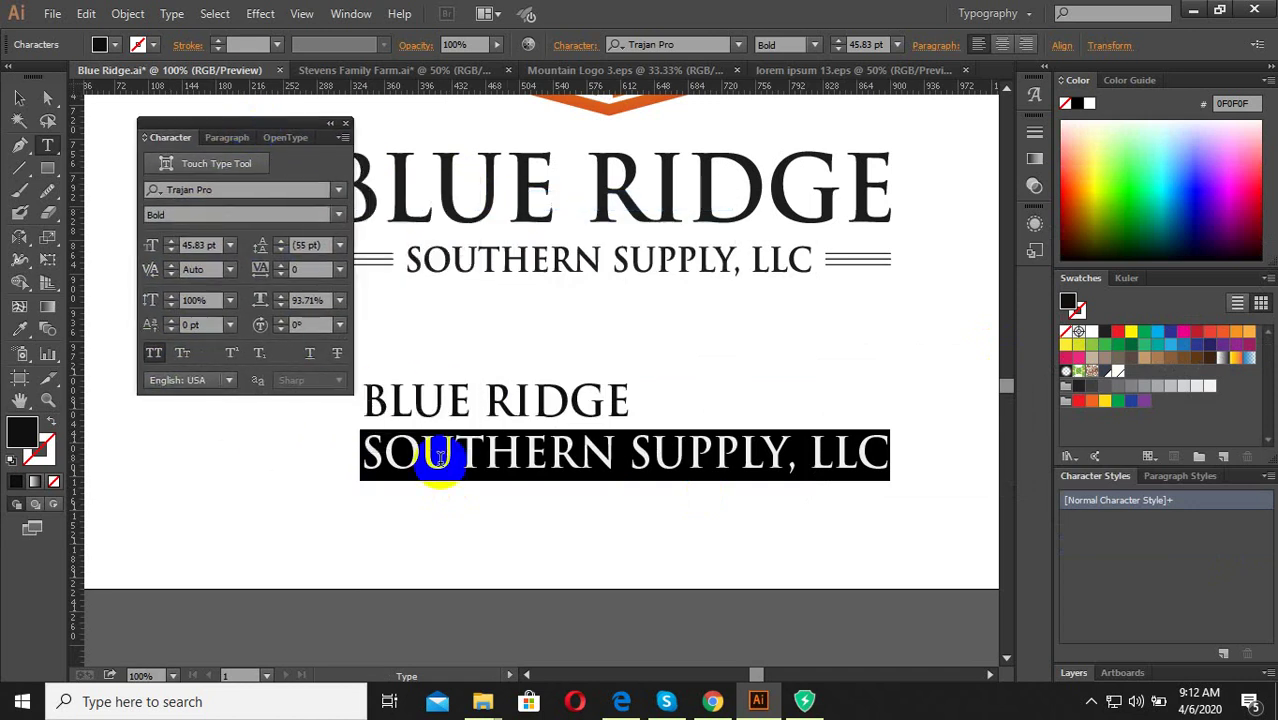
Lower the subtitle's font size from 23 pt in the Character panel.
{"action": "left_click", "coordinate": [199, 246]}
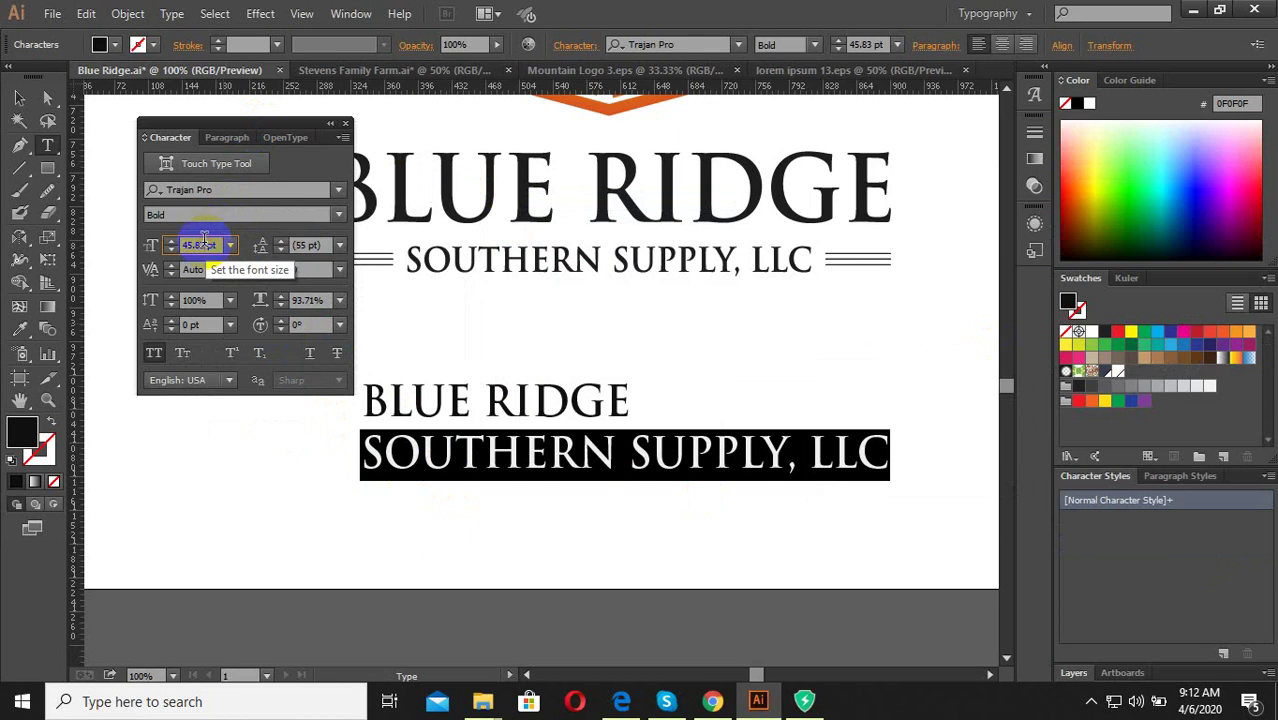
{"action": "scroll", "coordinate": [203, 240], "scroll_direction": "down", "scroll_amount": 7}
{"action": "scroll", "coordinate": [203, 240], "scroll_direction": "down", "scroll_amount": 9}
{"action": "scroll", "coordinate": [203, 240], "scroll_direction": "down", "scroll_amount": 9}
{"action": "scroll", "coordinate": [201, 238], "scroll_direction": "down", "scroll_amount": 3}
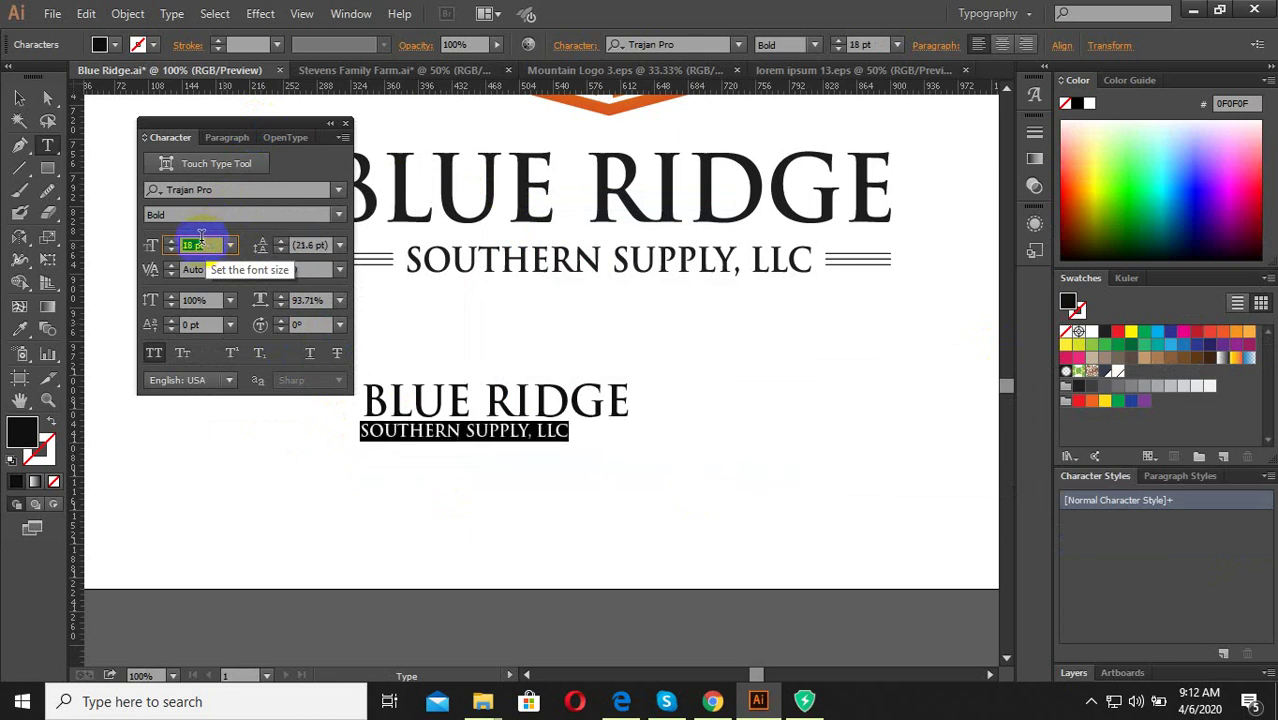
{"action": "scroll", "coordinate": [201, 238], "scroll_direction": "up", "scroll_amount": 4}
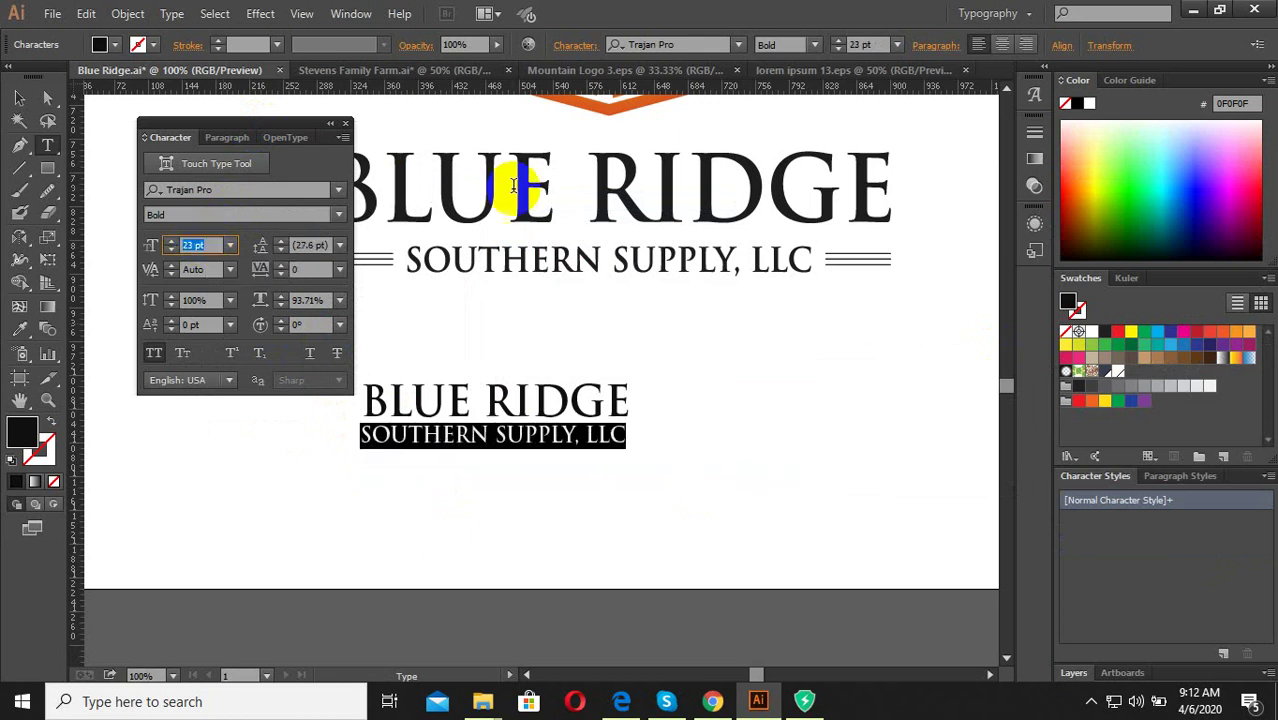
{"action": "left_click", "coordinate": [20, 93]}
Reselect the SOUTHERN SUPPLY, LLC line and bring its size down to 14 pt.
{"action": "left_click", "coordinate": [790, 491]}
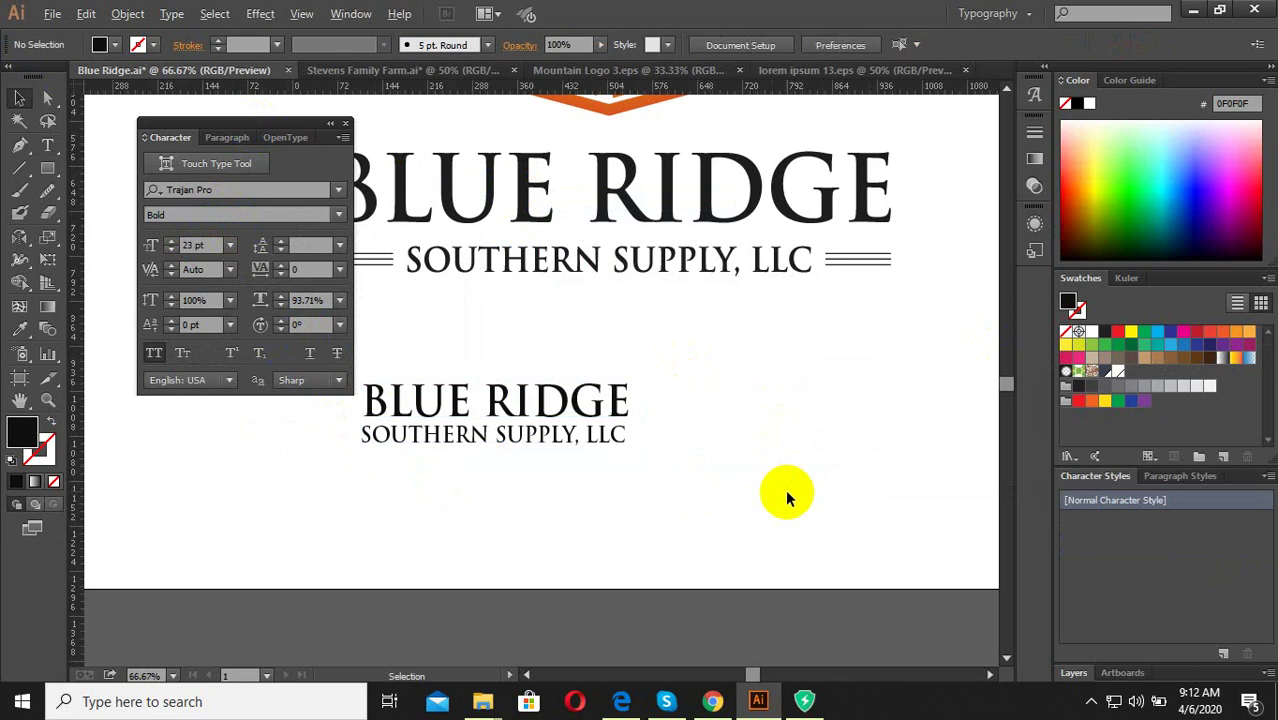
{"action": "scroll", "coordinate": [790, 491], "scroll_direction": "down", "scroll_amount": 1}
{"action": "scroll", "coordinate": [560, 465], "scroll_direction": "up", "scroll_amount": 1}
{"action": "scroll", "coordinate": [495, 460], "scroll_direction": "up", "scroll_amount": 1}
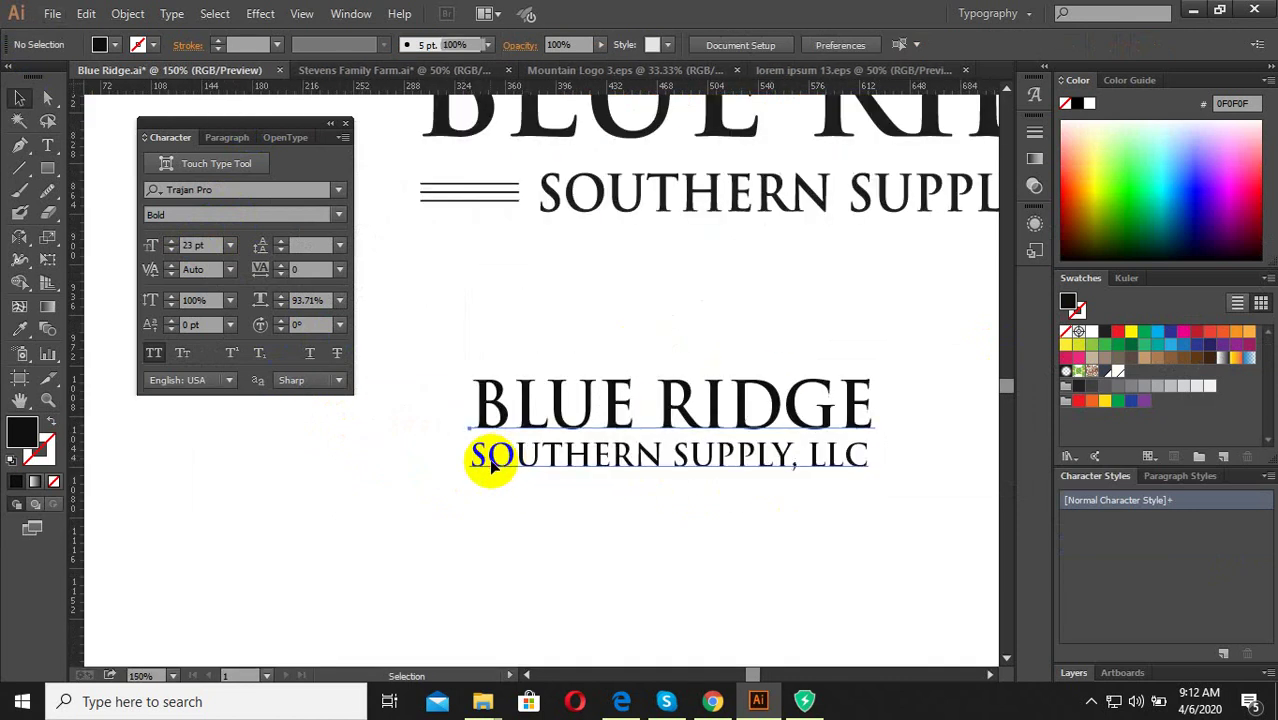
{"action": "double_click", "coordinate": [478, 458]}
{"action": "triple_click", "coordinate": [478, 458]}
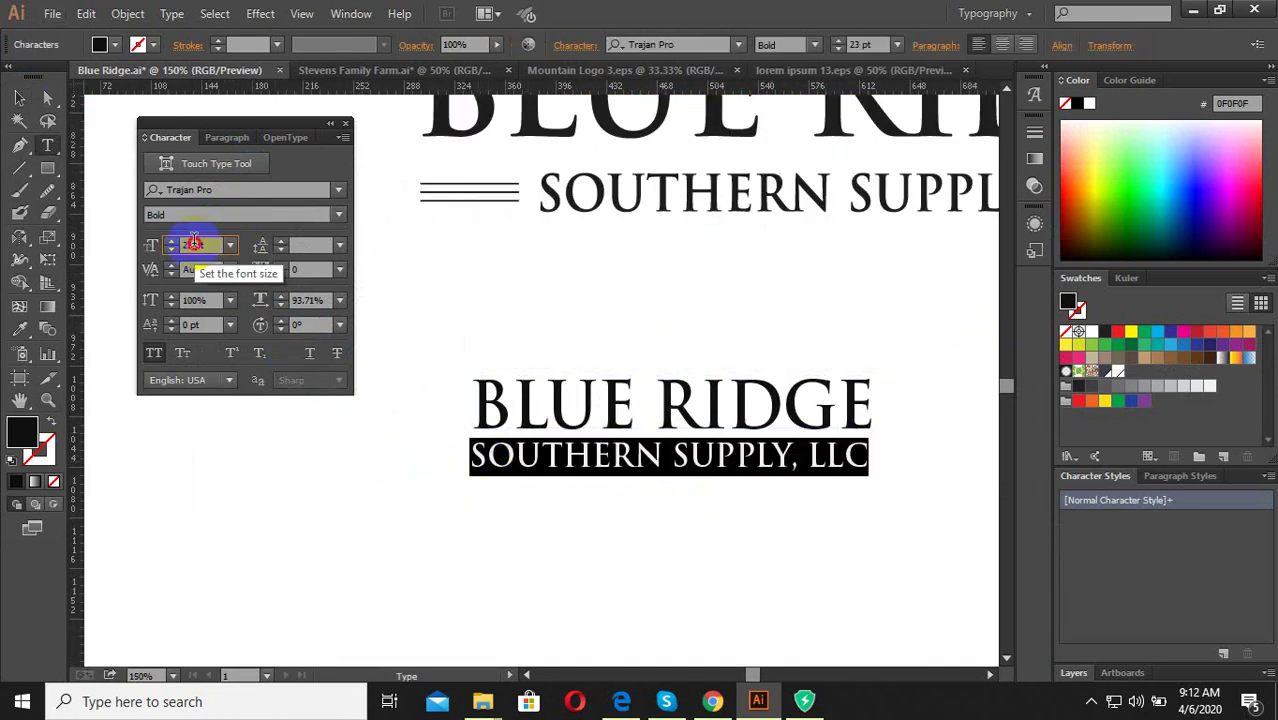
{"action": "scroll", "coordinate": [194, 243], "scroll_direction": "down", "scroll_amount": 3}
{"action": "scroll", "coordinate": [194, 243], "scroll_direction": "down", "scroll_amount": 4}
{"action": "scroll", "coordinate": [194, 243], "scroll_direction": "down", "scroll_amount": 2}
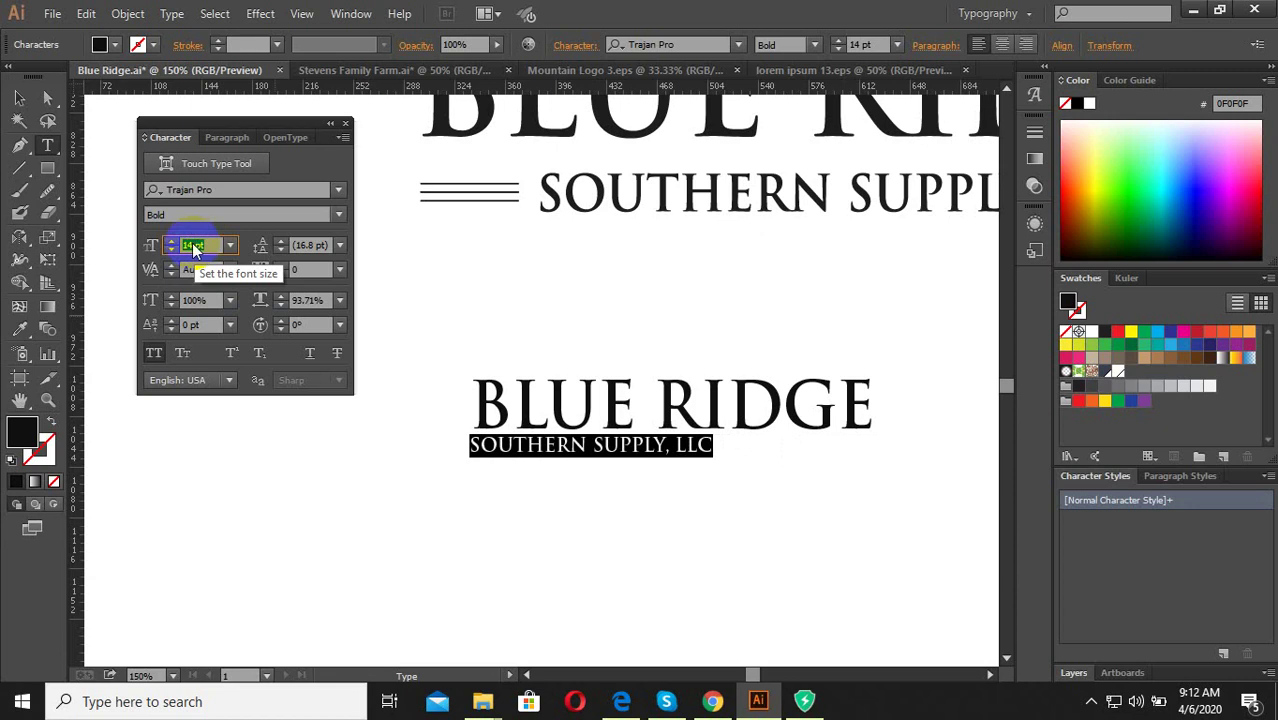
{"action": "left_click", "coordinate": [19, 97]}
{"action": "left_click", "coordinate": [653, 505]}
Convert the small BLUE RIDGE company-name text to outlines.
{"action": "key", "text": "ctrl+1"}
{"action": "left_click", "coordinate": [600, 408]}
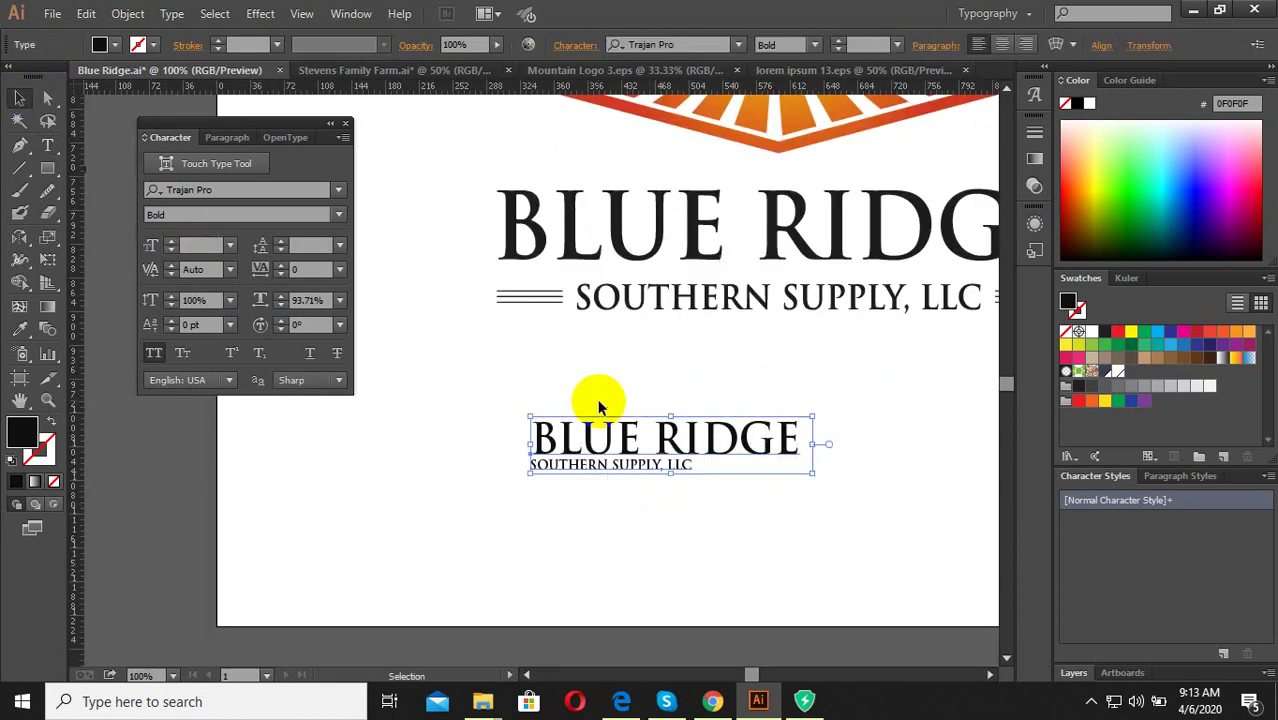
{"action": "right_click", "coordinate": [630, 425]}
{"action": "left_click", "coordinate": [666, 432]}
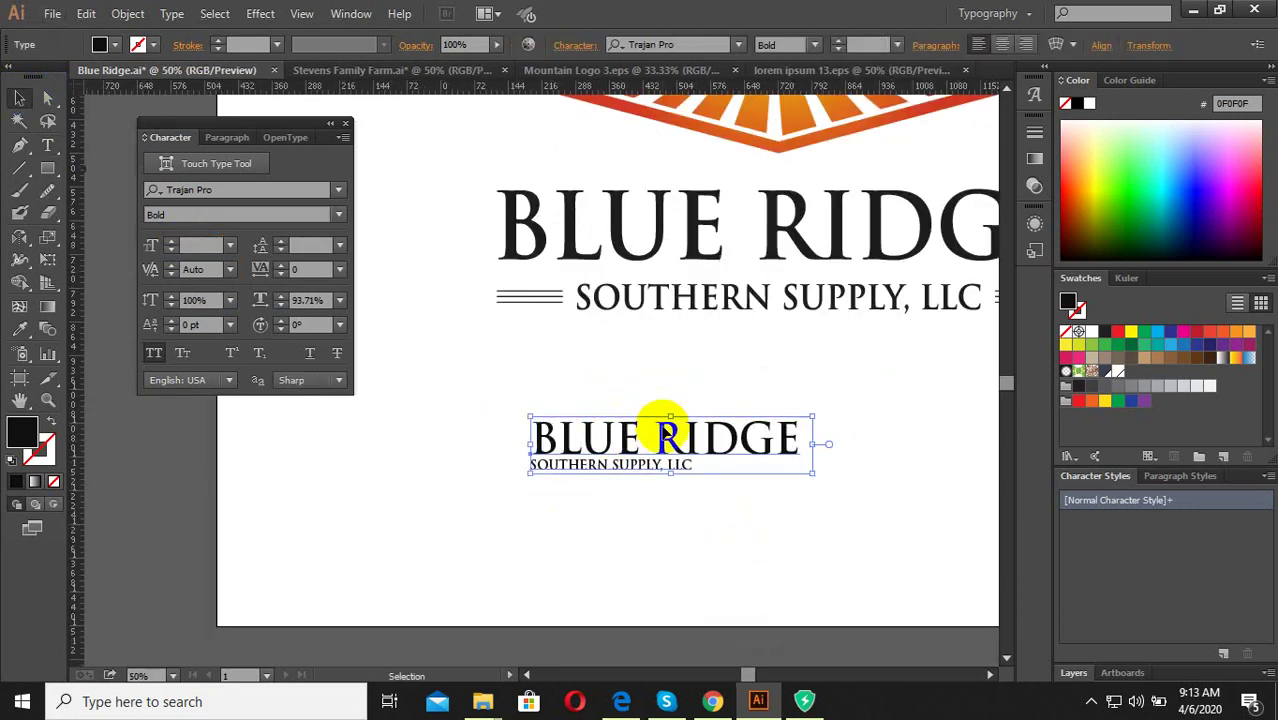
{"action": "key", "text": "ctrl+1"}
{"action": "right_click", "coordinate": [620, 395]}
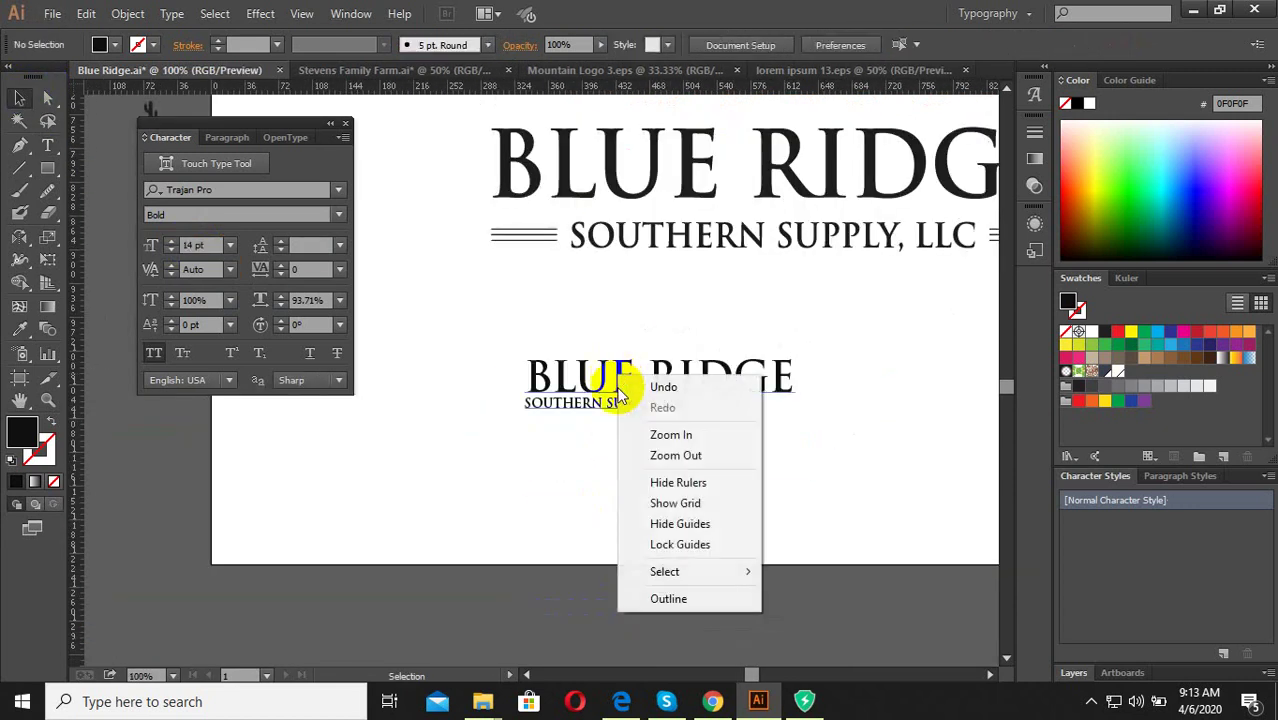
{"action": "left_click", "coordinate": [680, 544]}
{"action": "right_click", "coordinate": [585, 362]}
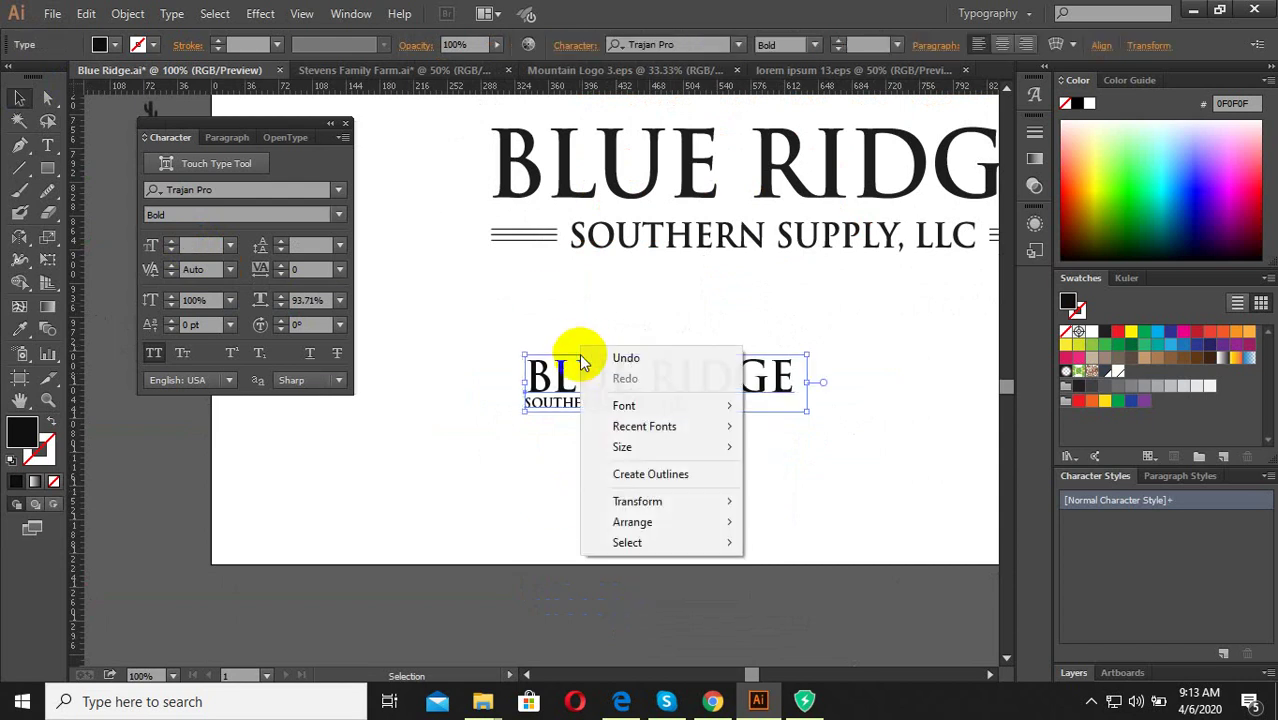
{"action": "left_click", "coordinate": [650, 474]}
Ungroup the outlined lettering and regroup the BLUE RIDGE letters as one group.
{"action": "left_click_drag", "start_coordinate": [678, 460], "coordinate": [620, 382]}
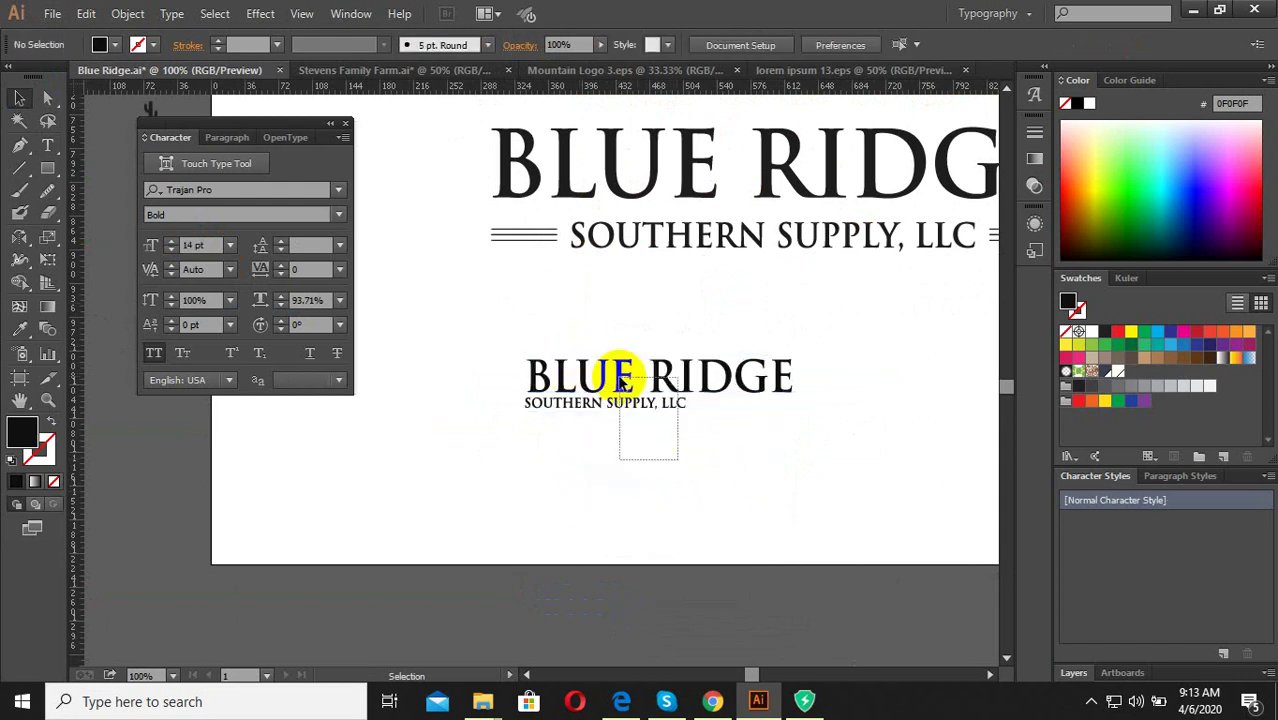
{"action": "right_click", "coordinate": [620, 380]}
{"action": "left_click", "coordinate": [680, 486]}
{"action": "left_click_drag", "start_coordinate": [842, 368], "coordinate": [445, 372]}
{"action": "left_click", "coordinate": [127, 14]}
{"action": "left_click", "coordinate": [80, 77]}
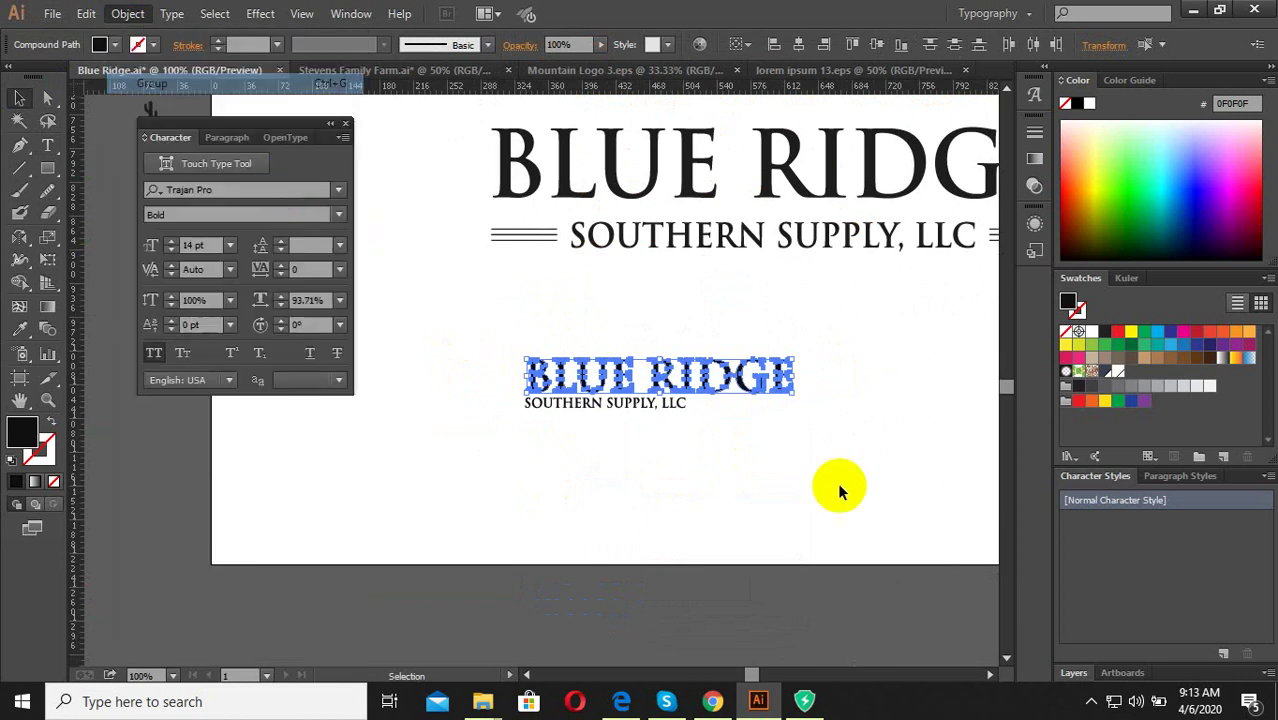
Group the SOUTHERN SUPPLY, LLC letters and centre both lines horizontally.
{"action": "left_click_drag", "start_coordinate": [842, 488], "coordinate": [551, 396]}
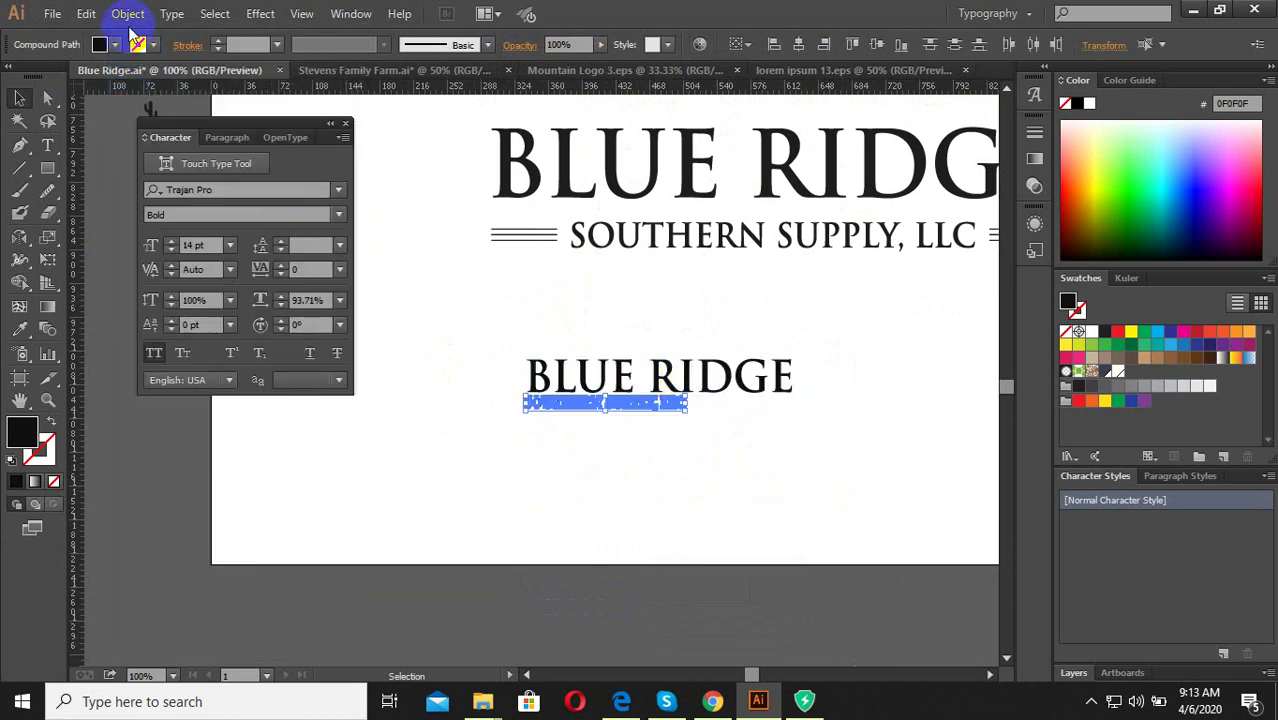
{"action": "left_click", "coordinate": [127, 14]}
{"action": "left_click", "coordinate": [80, 79]}
{"action": "left_click_drag", "start_coordinate": [672, 474], "coordinate": [593, 314]}
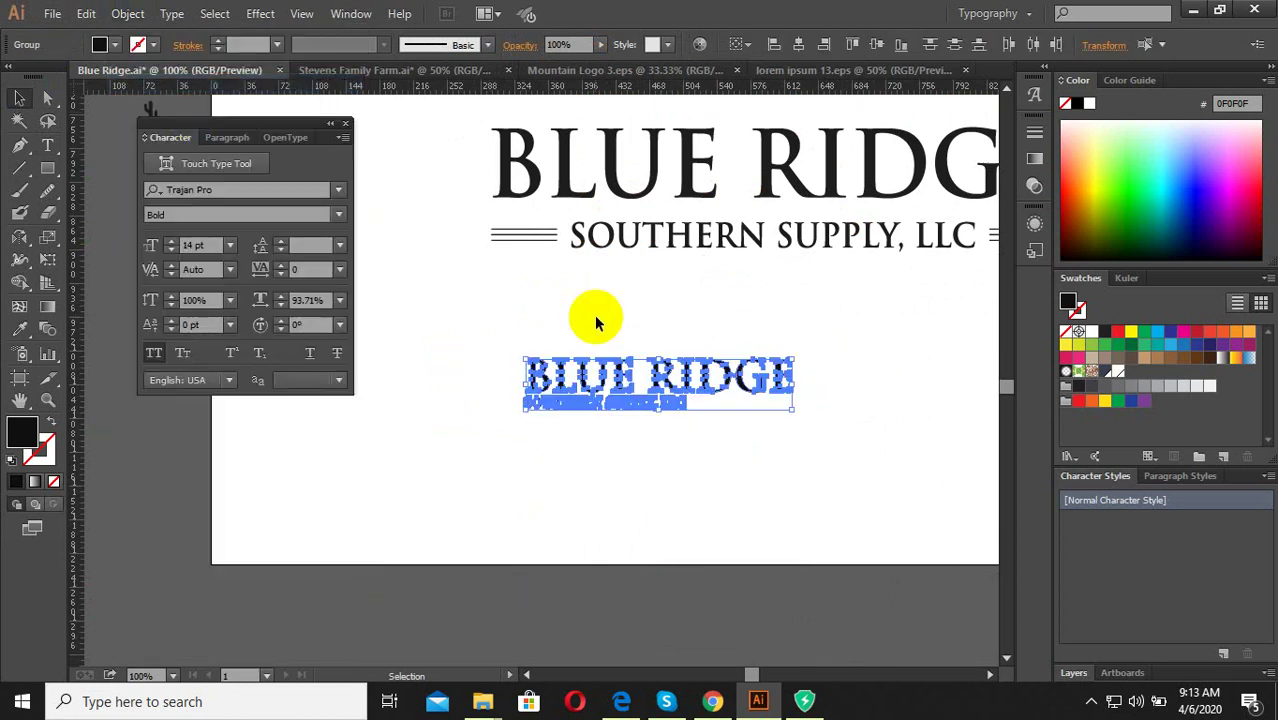
{"action": "left_click", "coordinate": [800, 48]}
{"action": "left_click", "coordinate": [662, 462]}
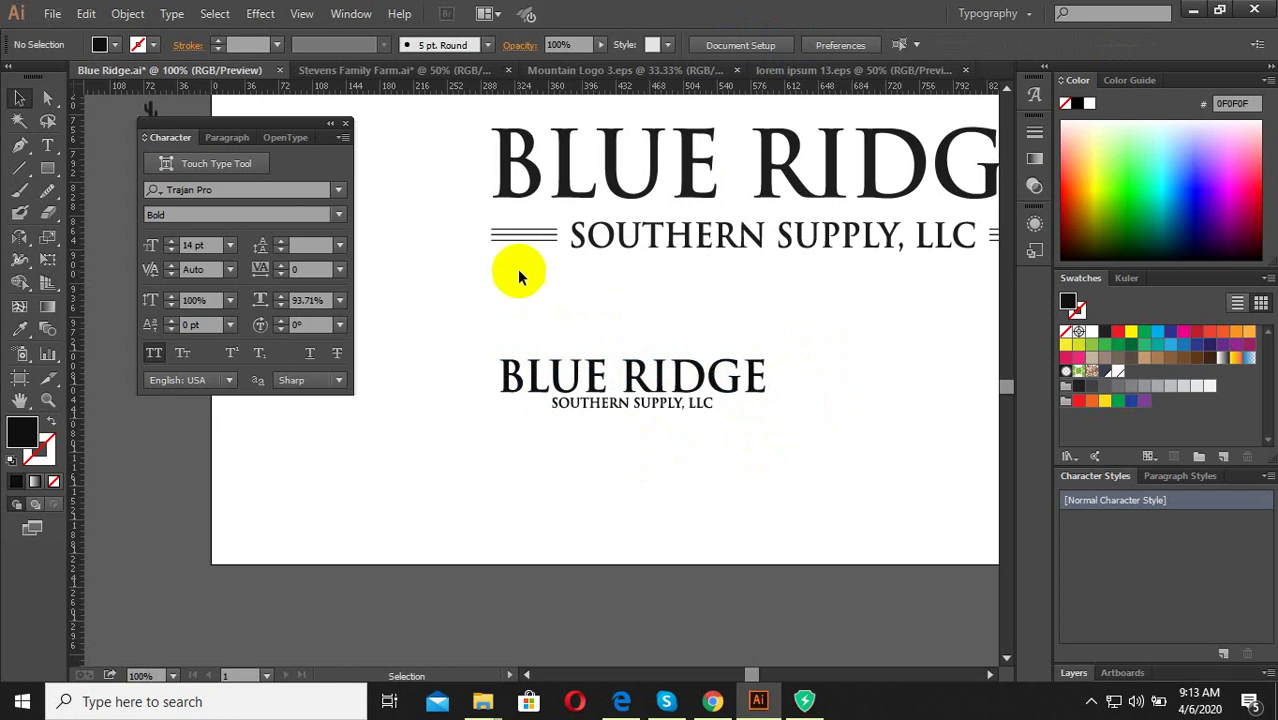
{"action": "scroll", "coordinate": [519, 277], "scroll_direction": "up", "scroll_amount": 1}
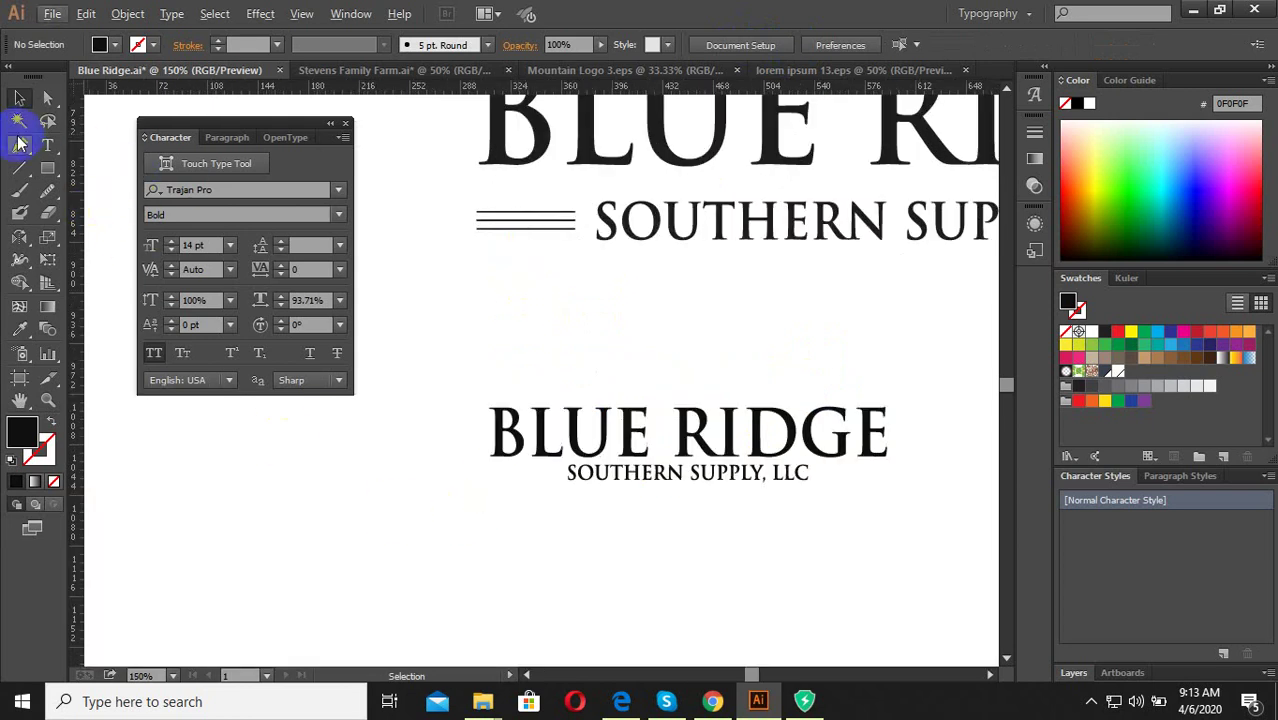
Draw a flat zero-height bar to the left of the subtitle.
{"action": "left_click", "coordinate": [47, 168]}
{"action": "scroll", "coordinate": [484, 462], "scroll_direction": "up", "scroll_amount": 1}
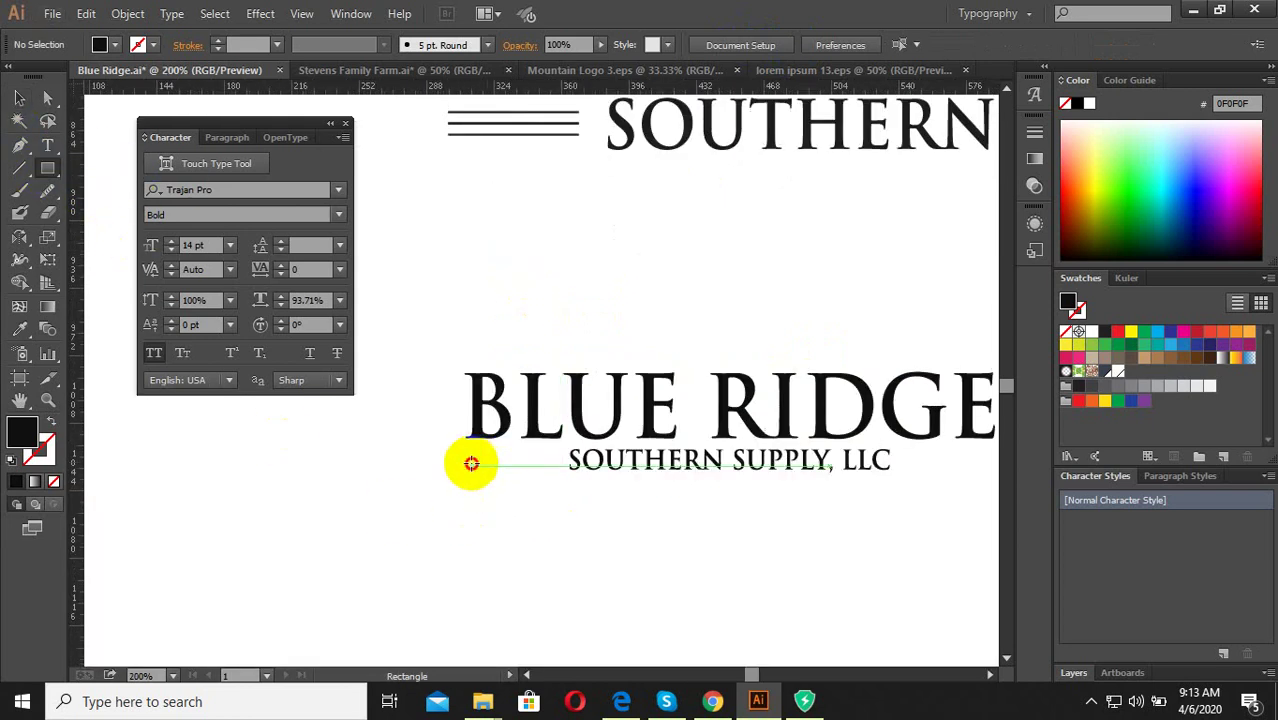
{"action": "left_click_drag", "start_coordinate": [471, 463], "coordinate": [561, 463]}
{"action": "key", "text": "shift+F8"}
{"action": "scroll", "coordinate": [528, 451], "scroll_direction": "up", "scroll_amount": 1}
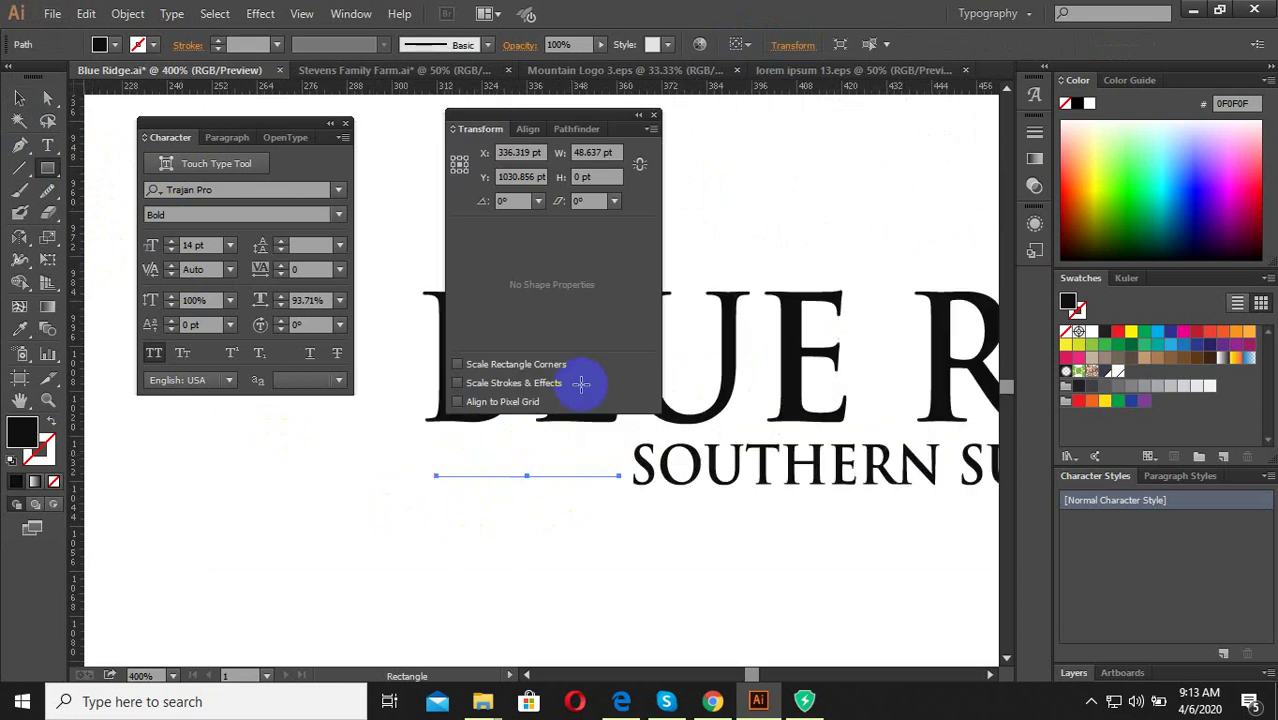
Set the bar's stroke weight to 1 pt.
{"action": "left_click", "coordinate": [19, 98]}
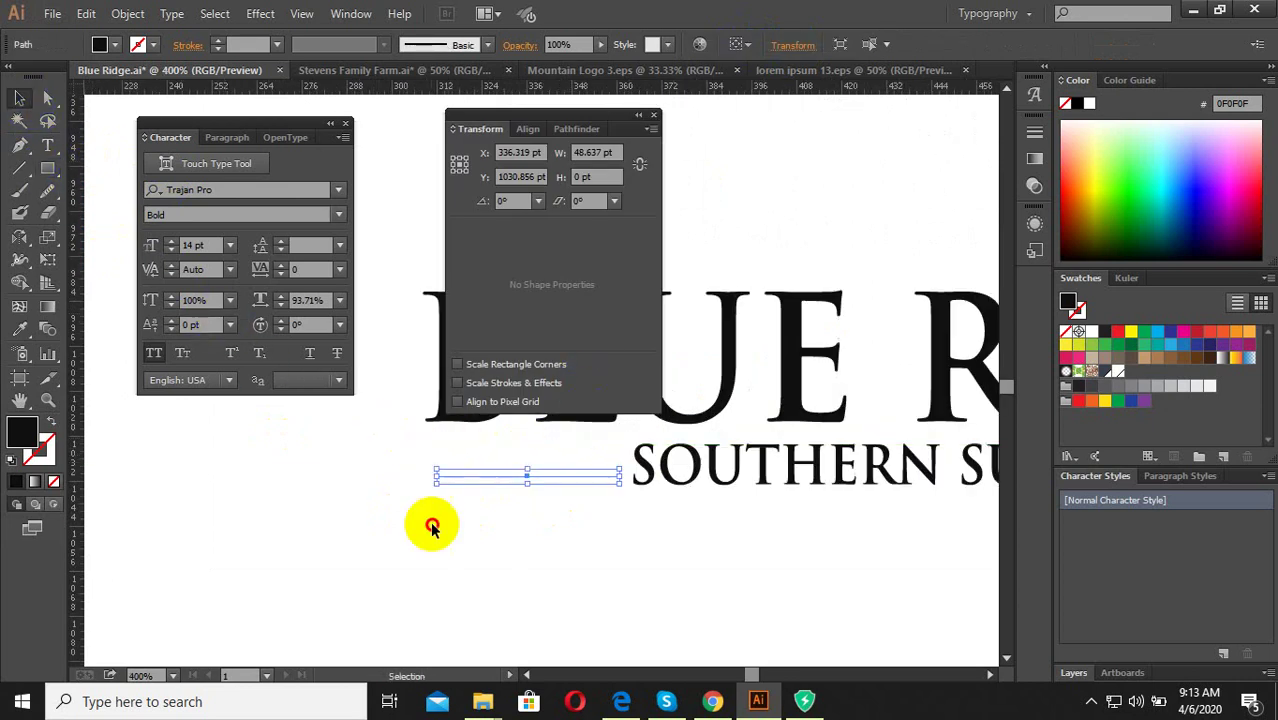
{"action": "left_click_drag", "start_coordinate": [677, 630], "coordinate": [495, 488]}
{"action": "left_click", "coordinate": [499, 476]}
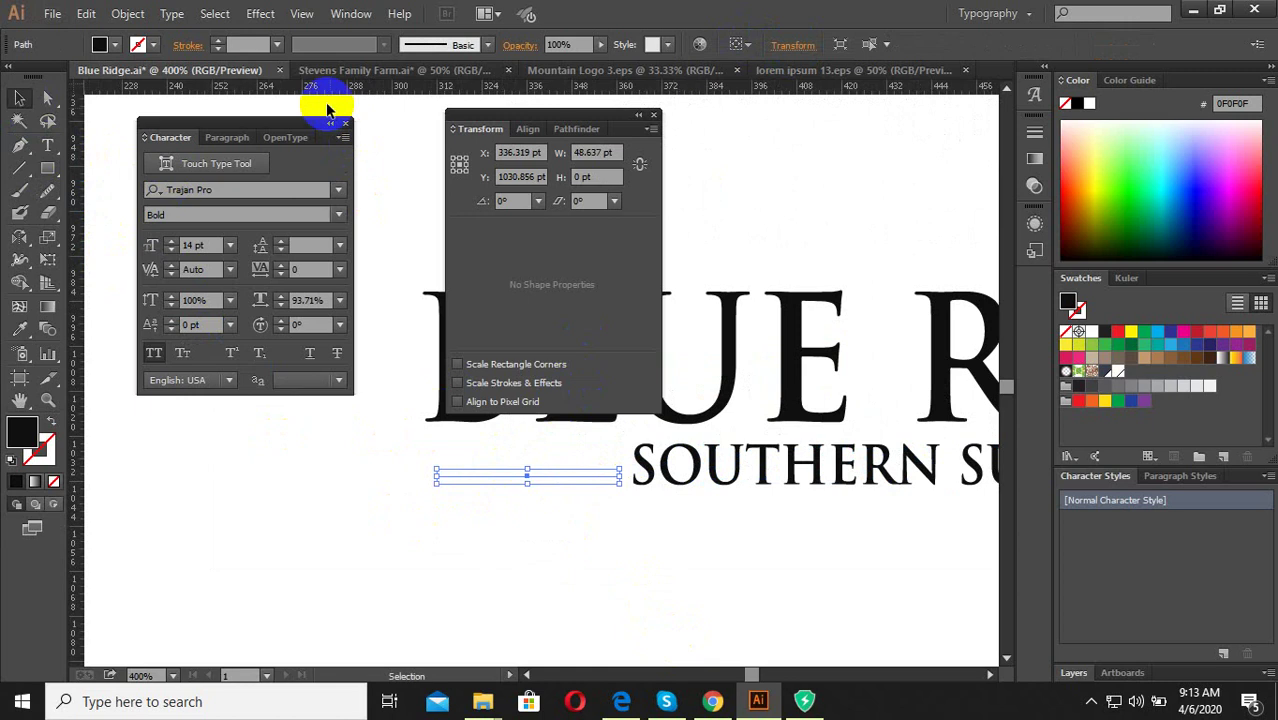
{"action": "left_click", "coordinate": [505, 512]}
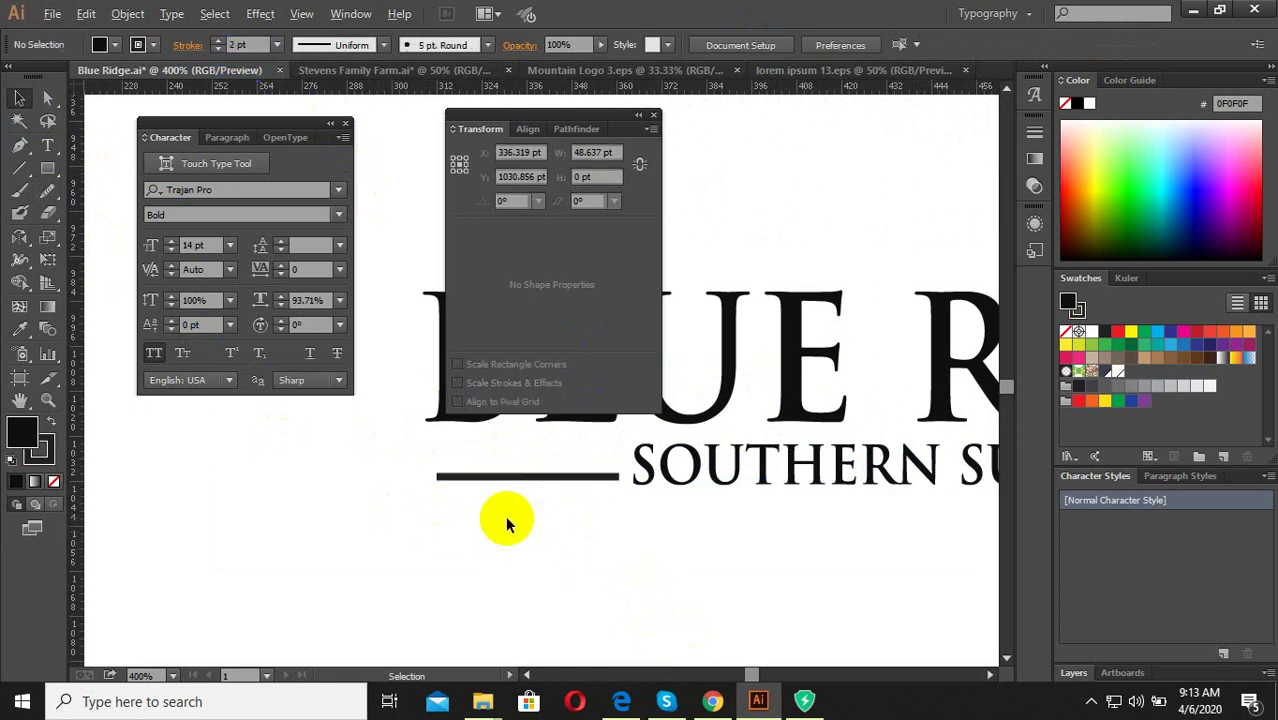
{"action": "left_click", "coordinate": [508, 472]}
{"action": "scroll", "coordinate": [508, 471], "scroll_direction": "up", "scroll_amount": 1}
{"action": "left_click", "coordinate": [258, 48]}
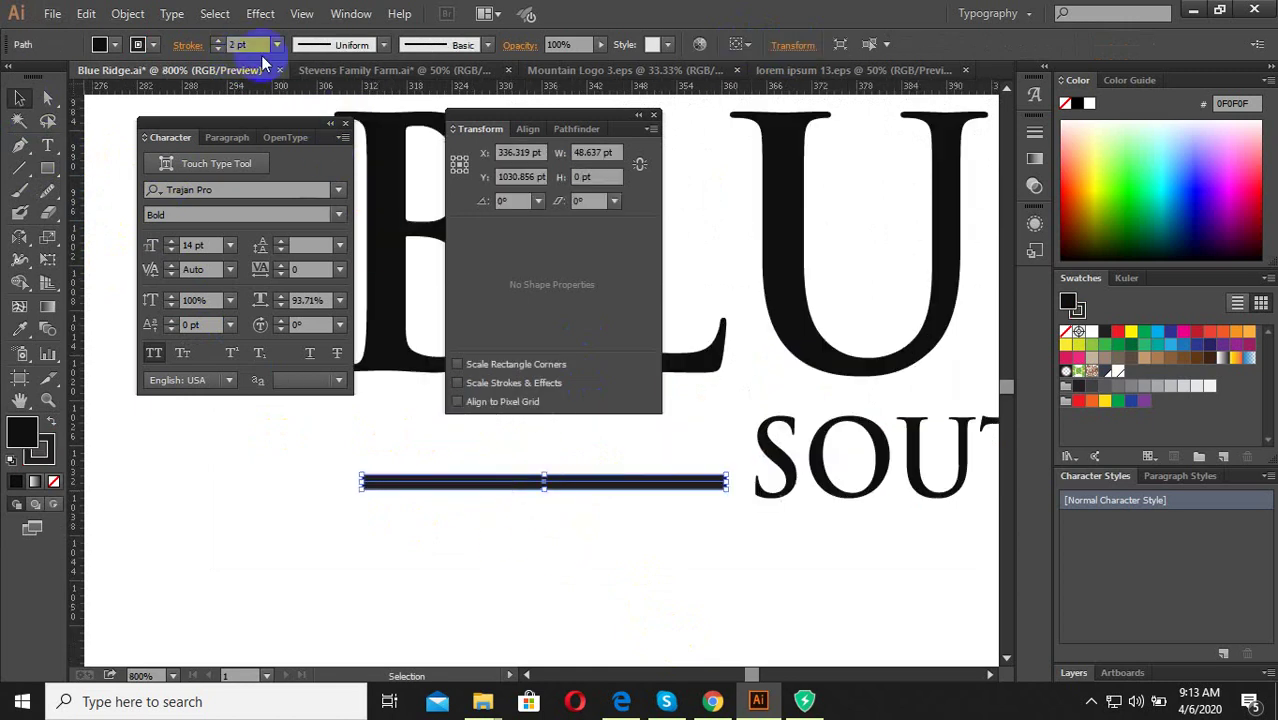
{"action": "type", "text": "1"}
{"action": "key", "text": "Return"}
Move the 1 pt line up level with the SOUTHERN SUPPLY, LLC subtitle.
{"action": "left_click", "coordinate": [630, 560]}
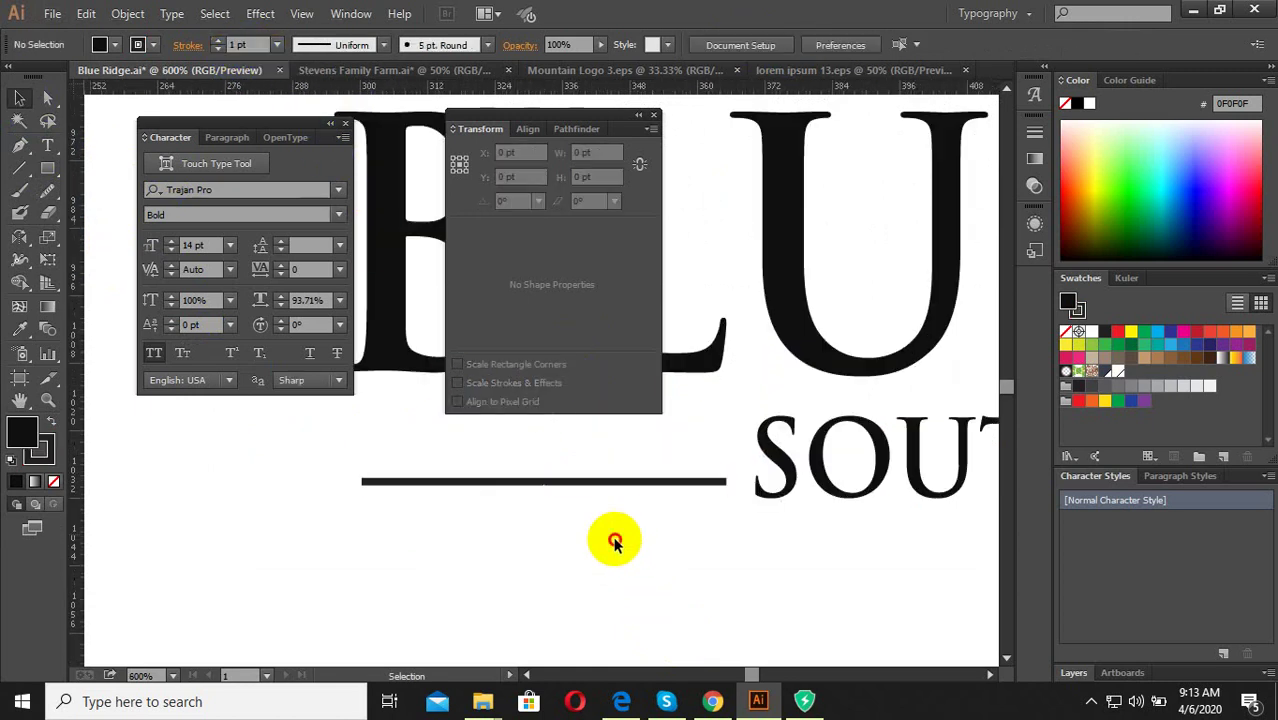
{"action": "scroll", "coordinate": [613, 530], "scroll_direction": "down", "scroll_amount": 1}
{"action": "scroll", "coordinate": [610, 485], "scroll_direction": "up", "scroll_amount": 2}
{"action": "left_click", "coordinate": [612, 490]}
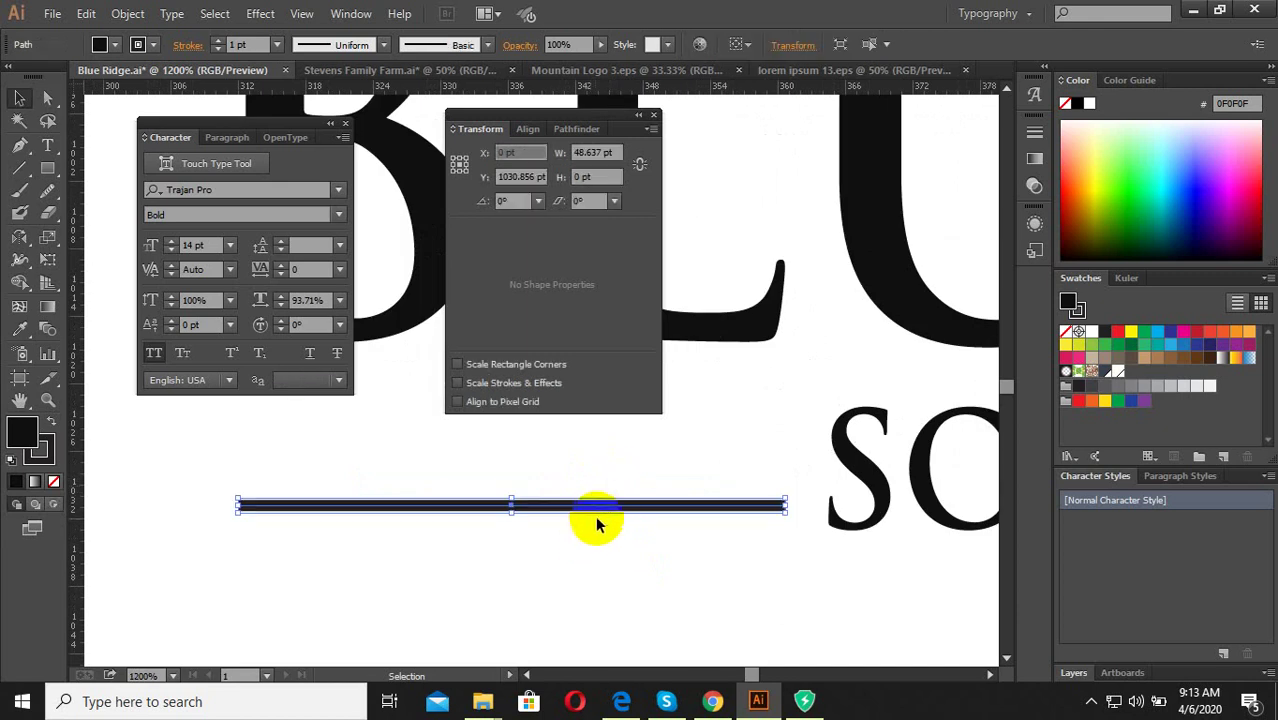
{"action": "left_click_drag", "start_coordinate": [604, 512], "coordinate": [608, 465]}
{"action": "left_click", "coordinate": [602, 585]}
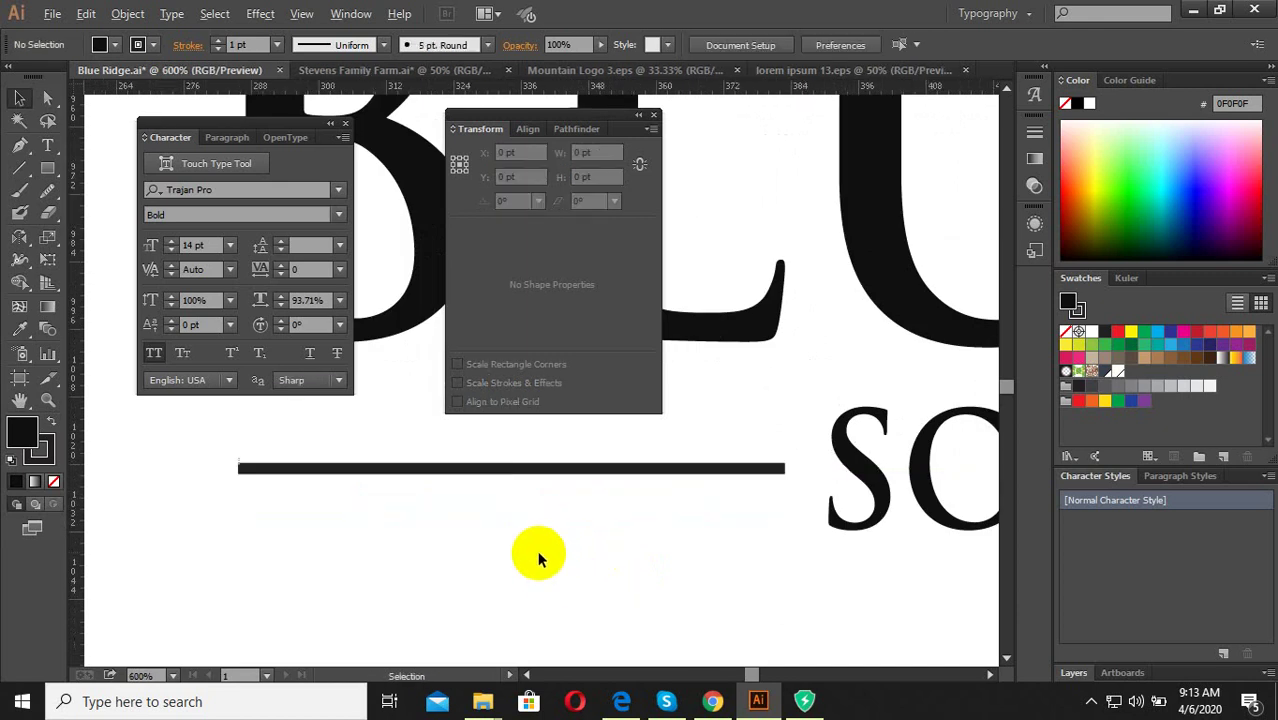
Duplicate the line just below it to form a double rule.
{"action": "scroll", "coordinate": [575, 590], "scroll_direction": "down", "scroll_amount": 3}
{"action": "left_click", "coordinate": [566, 514]}
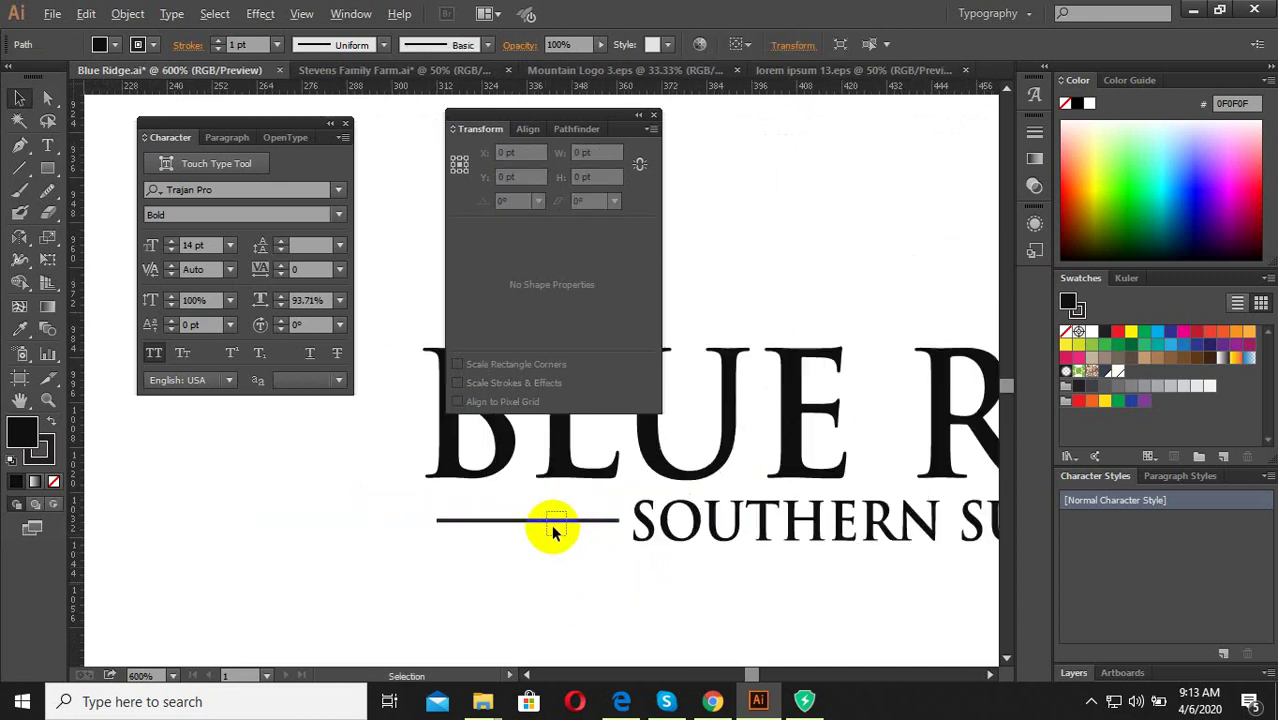
{"action": "scroll", "coordinate": [556, 520], "scroll_direction": "up", "scroll_amount": 1}
{"action": "left_click_drag", "start_coordinate": [568, 521], "coordinate": [566, 535]}
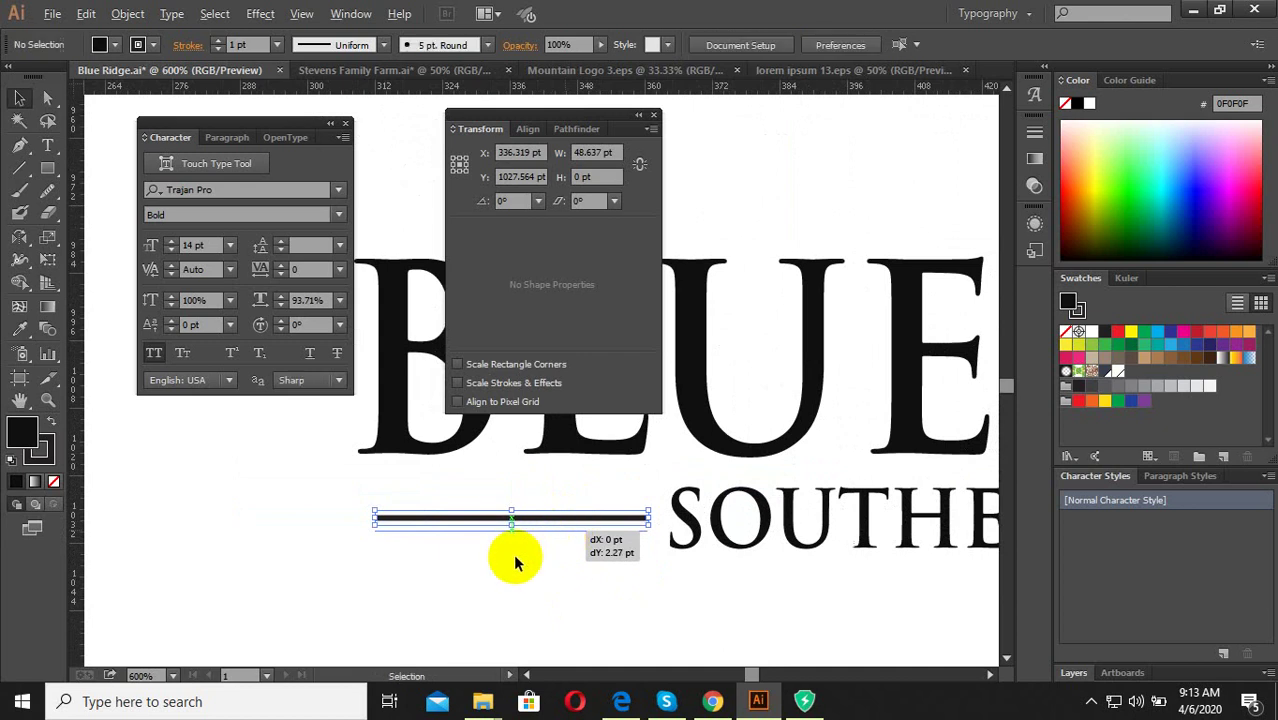
{"action": "left_click", "coordinate": [507, 562]}
{"action": "scroll", "coordinate": [507, 562], "scroll_direction": "down", "scroll_amount": 1}
{"action": "scroll", "coordinate": [499, 563], "scroll_direction": "down", "scroll_amount": 3}
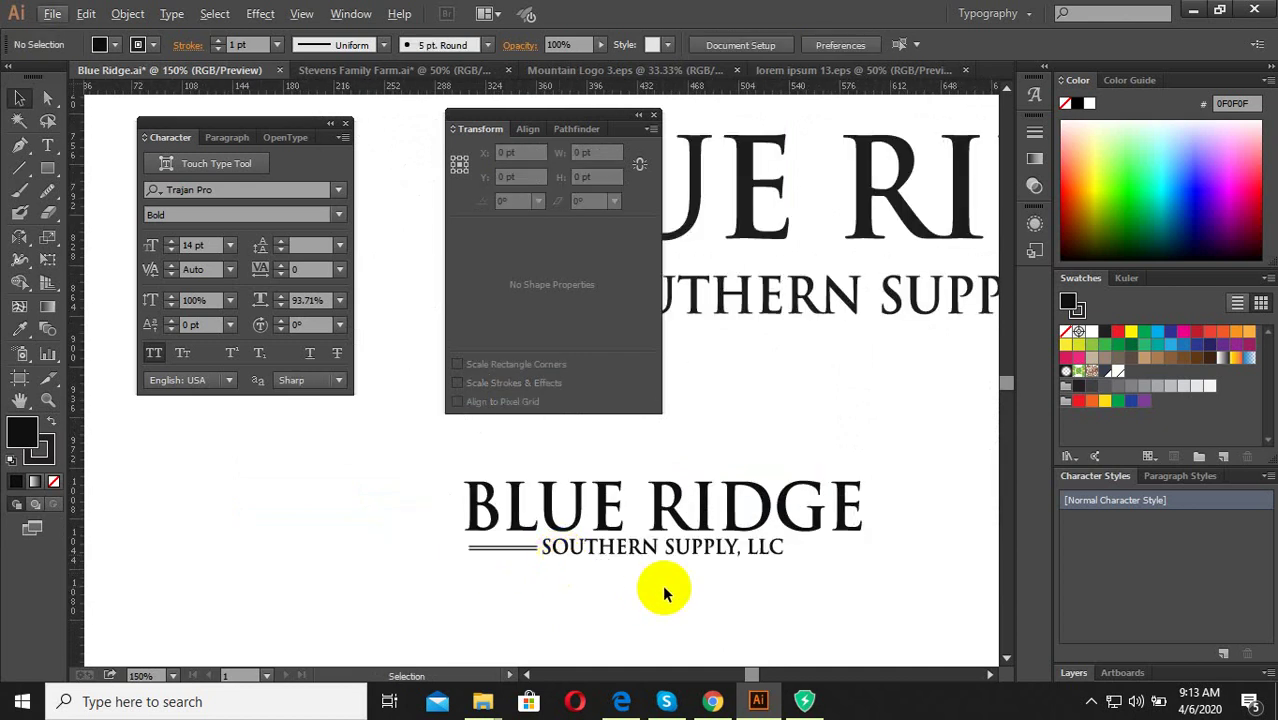
Copy the double rule to the right side of SOUTHERN SUPPLY, LLC.
{"action": "scroll", "coordinate": [640, 635], "scroll_direction": "down", "scroll_amount": 2}
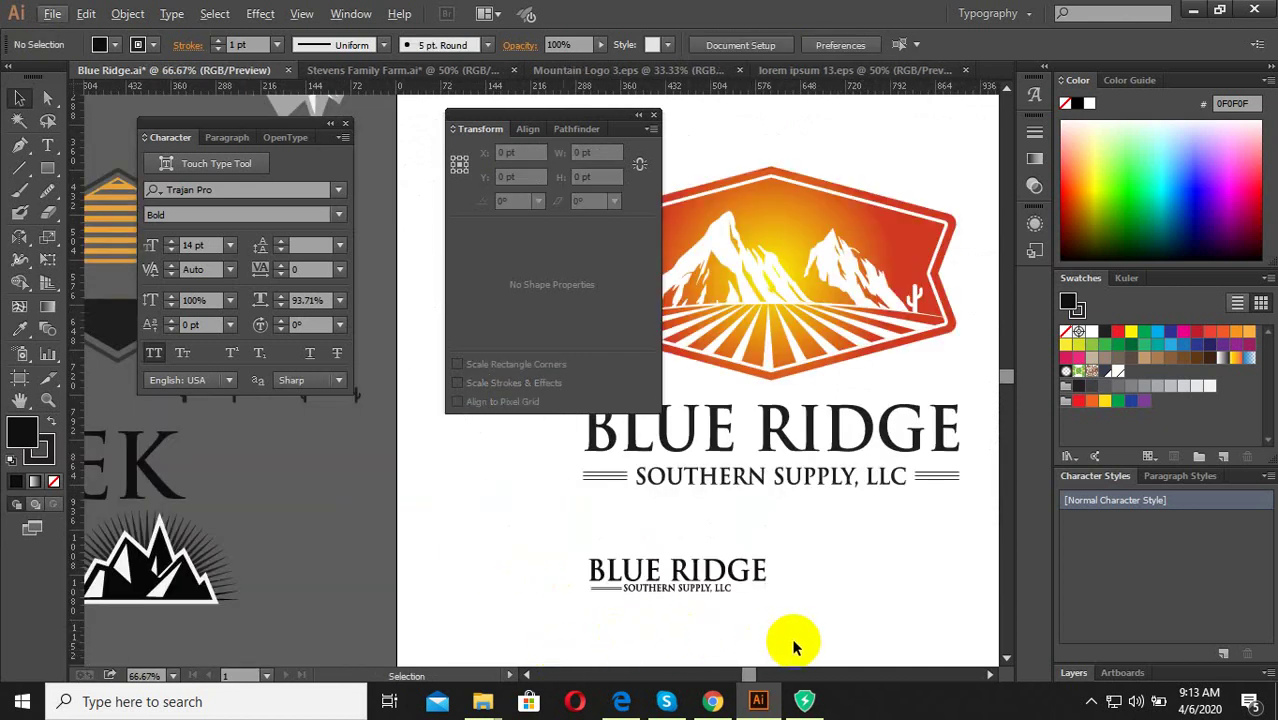
{"action": "scroll", "coordinate": [750, 645], "scroll_direction": "right", "scroll_amount": 2}
{"action": "scroll", "coordinate": [508, 633], "scroll_direction": "up", "scroll_amount": 1}
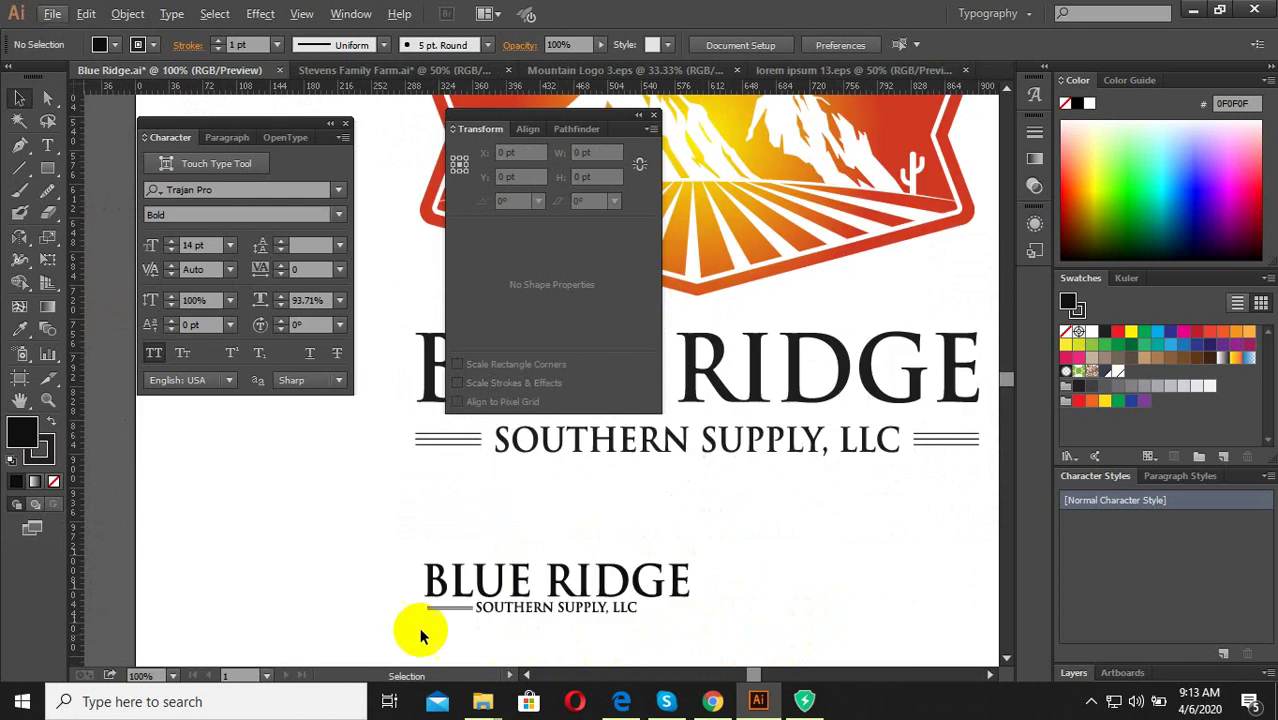
{"action": "scroll", "coordinate": [422, 633], "scroll_direction": "up", "scroll_amount": 3}
{"action": "left_click_drag", "start_coordinate": [494, 553], "coordinate": [422, 628]}
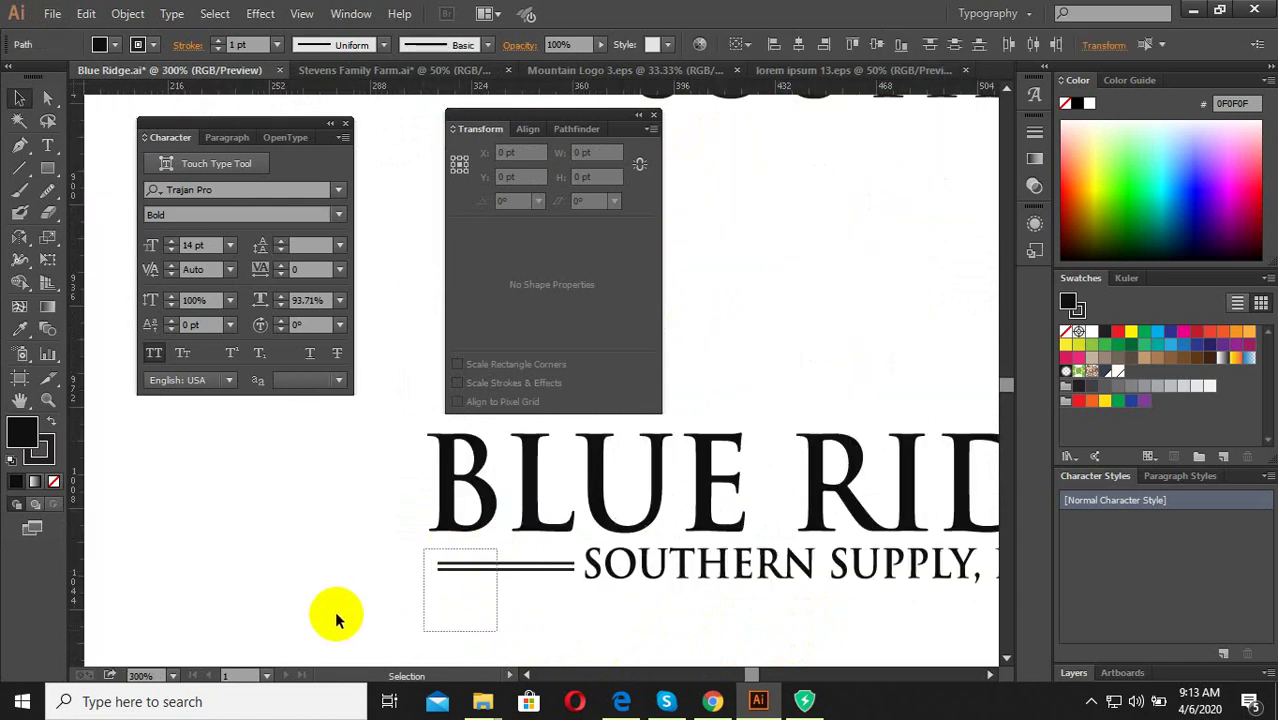
{"action": "scroll", "coordinate": [367, 578], "scroll_direction": "down", "scroll_amount": 1}
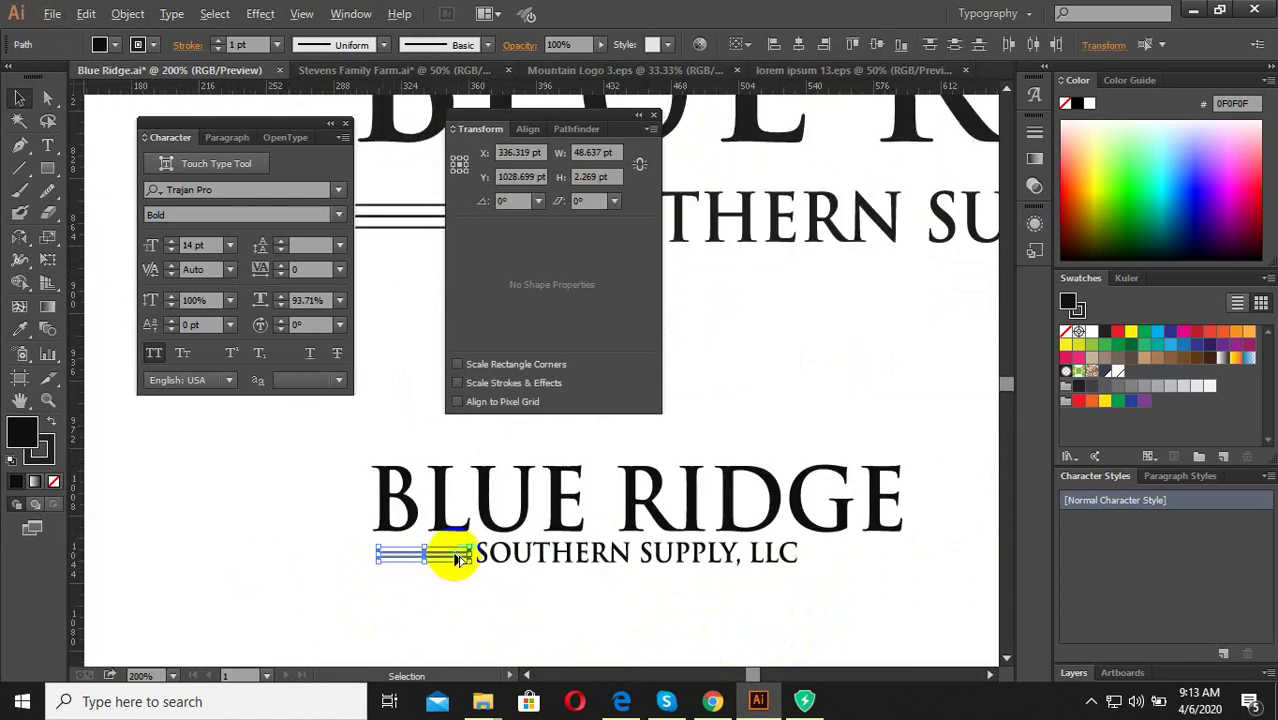
{"action": "left_click_drag", "start_coordinate": [457, 559], "coordinate": [895, 581]}
{"action": "left_click", "coordinate": [935, 553]}
Add a vertical ruler guide at the right edge of RIDGE.
{"action": "scroll", "coordinate": [935, 553], "scroll_direction": "up", "scroll_amount": 1}
{"action": "scroll", "coordinate": [935, 537], "scroll_direction": "up", "scroll_amount": 1}
{"action": "scroll", "coordinate": [935, 540], "scroll_direction": "up", "scroll_amount": 1}
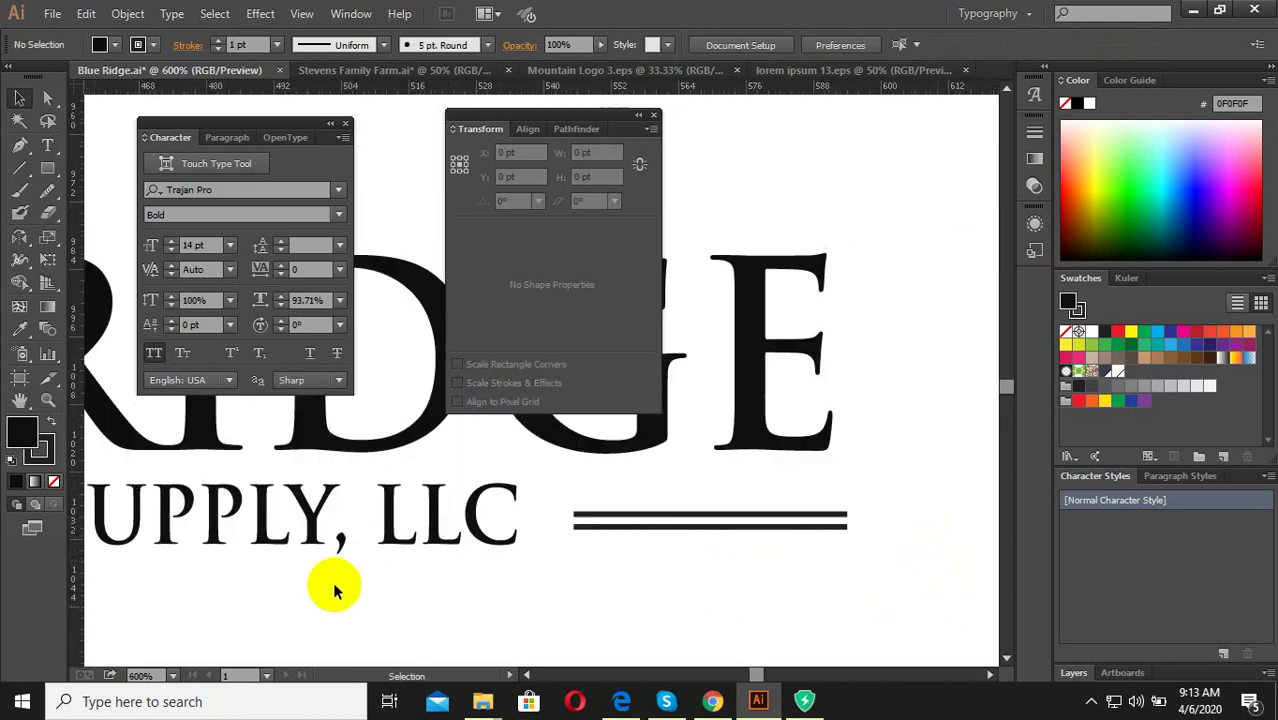
{"action": "mouse_move", "coordinate": [75, 575]}
{"action": "left_mouse_down"}
{"action": "mouse_move", "coordinate": [840, 425]}
{"action": "mouse_move", "coordinate": [830, 422]}
{"action": "left_mouse_up"}
Nudge the right-hand double rule so it ends at the guide.
{"action": "left_click", "coordinate": [740, 517]}
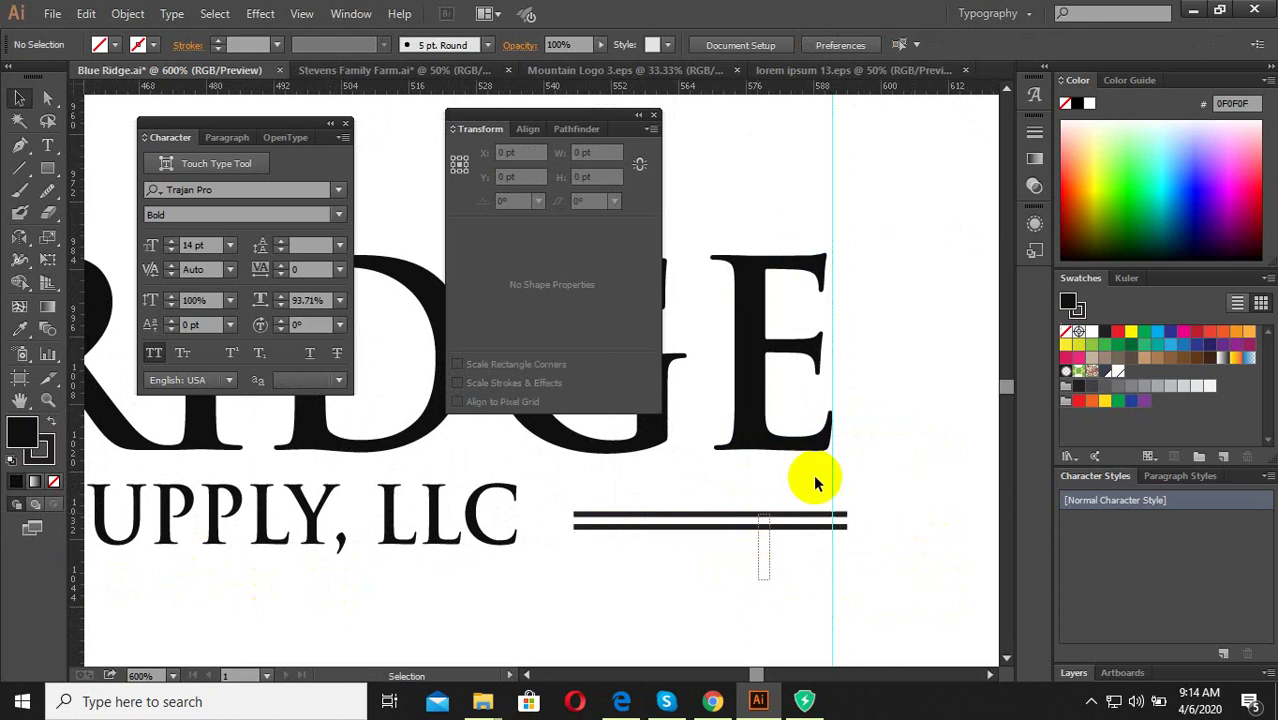
{"action": "scroll", "coordinate": [816, 479], "scroll_direction": "up", "scroll_amount": 3}
{"action": "mouse_move", "coordinate": [861, 571]}
{"action": "left_mouse_down"}
{"action": "mouse_move", "coordinate": [915, 527]}
{"action": "mouse_move", "coordinate": [887, 530]}
{"action": "left_mouse_up"}
{"action": "left_click", "coordinate": [890, 527]}
{"action": "key", "text": "ctrl+1"}
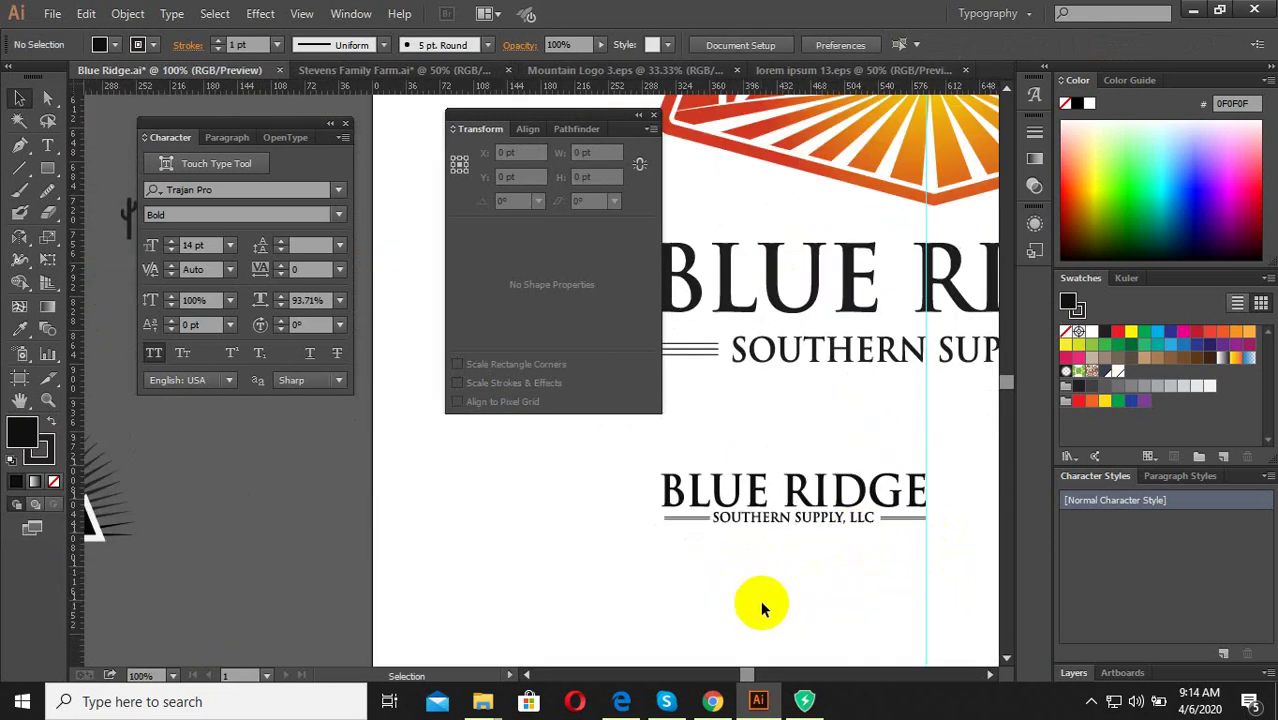
{"action": "left_click_drag", "start_coordinate": [948, 581], "coordinate": [885, 620]}
{"action": "scroll", "coordinate": [707, 619], "scroll_direction": "down", "scroll_amount": 2}
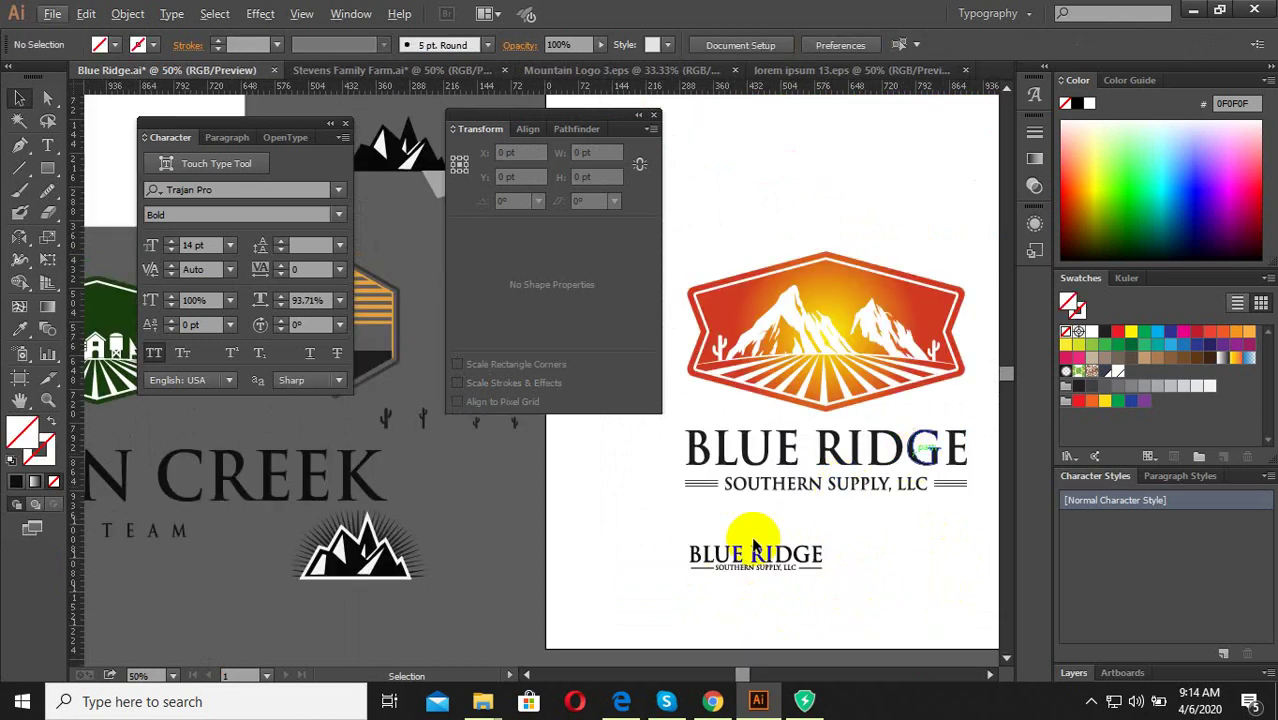
Move the small text-only Blue Ridge logo off the artboard.
{"action": "scroll", "coordinate": [754, 546], "scroll_direction": "down", "scroll_amount": 1}
{"action": "scroll", "coordinate": [713, 471], "scroll_direction": "up", "scroll_amount": 2}
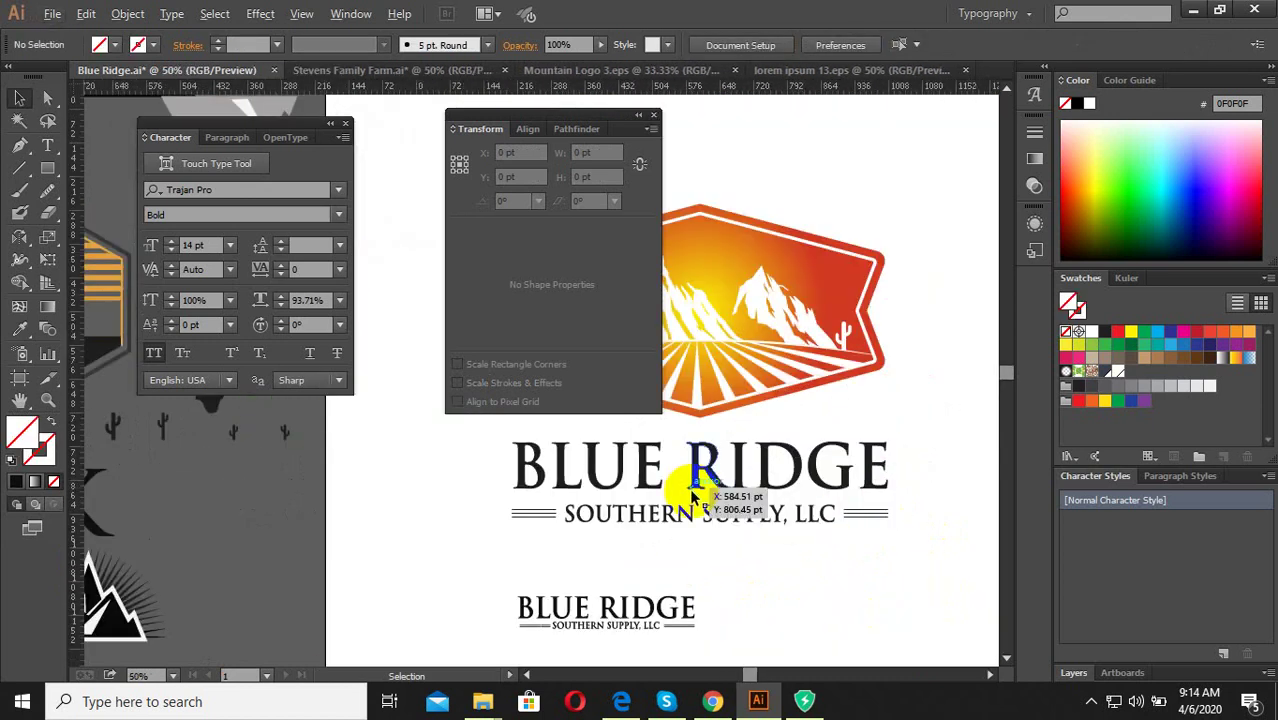
{"action": "scroll", "coordinate": [690, 495], "scroll_direction": "down", "scroll_amount": 1}
{"action": "left_click", "coordinate": [600, 568]}
{"action": "scroll", "coordinate": [636, 568], "scroll_direction": "down", "scroll_amount": 1}
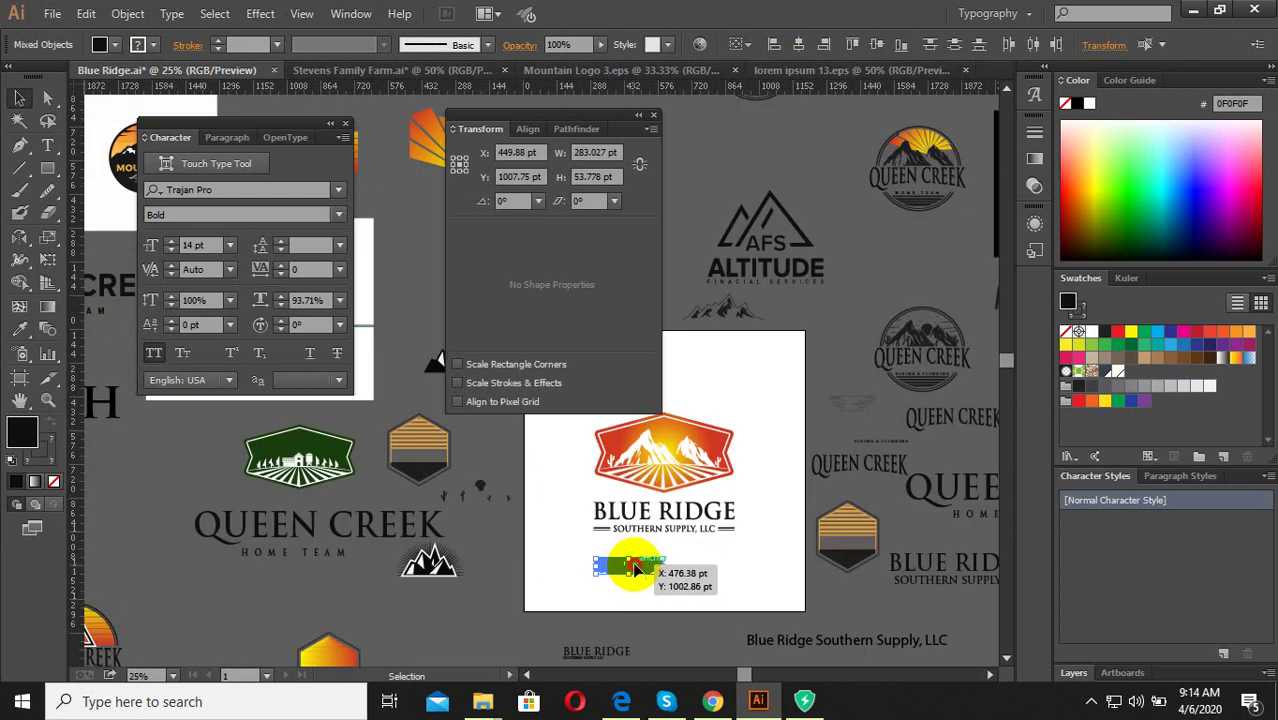
{"action": "left_click_drag", "start_coordinate": [634, 568], "coordinate": [480, 638]}
Reset the Typography workspace layout.
{"action": "scroll", "coordinate": [680, 550], "scroll_direction": "up", "scroll_amount": 1}
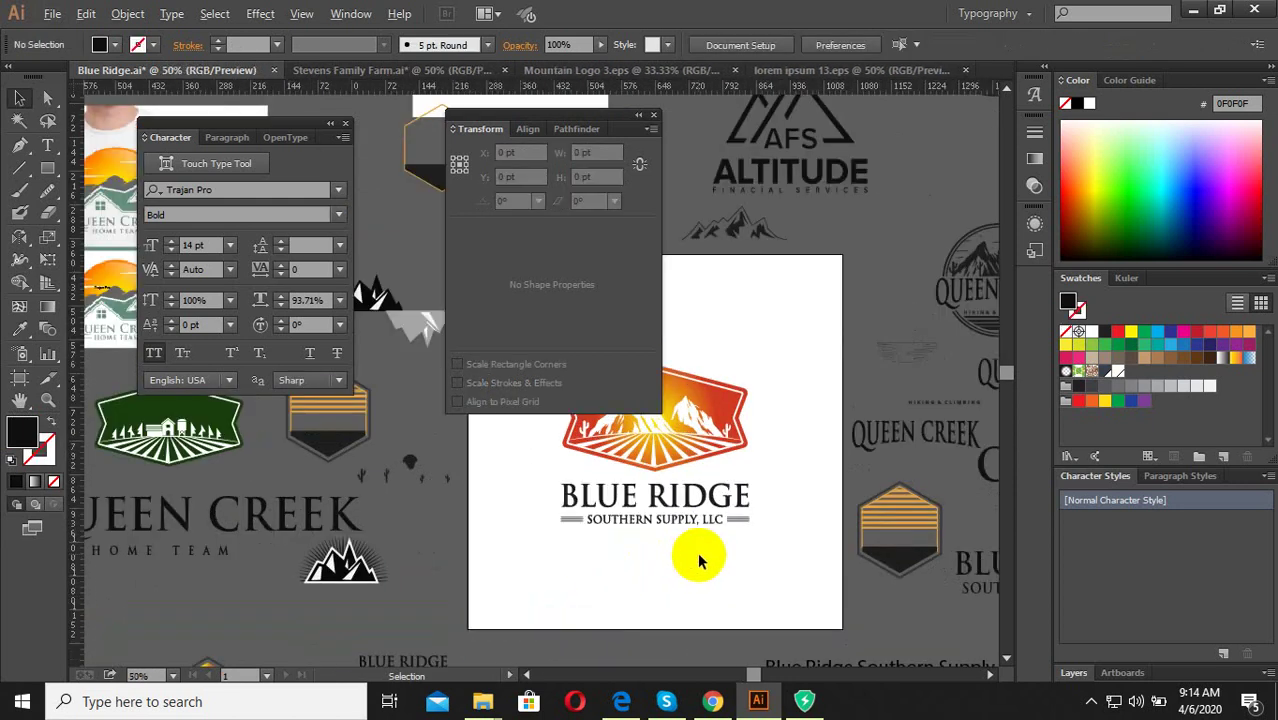
{"action": "scroll", "coordinate": [688, 557], "scroll_direction": "up", "scroll_amount": 1}
{"action": "scroll", "coordinate": [608, 585], "scroll_direction": "down", "scroll_amount": 2}
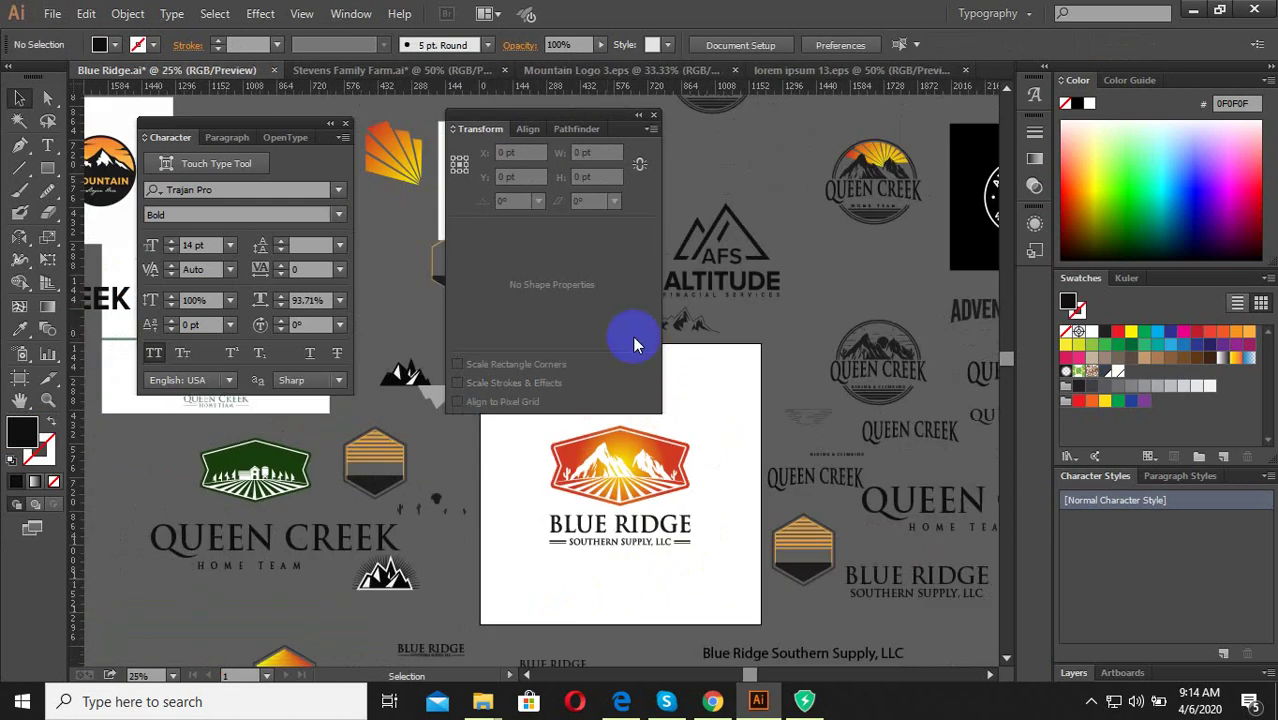
{"action": "left_click", "coordinate": [1028, 13]}
{"action": "left_click", "coordinate": [1012, 205]}
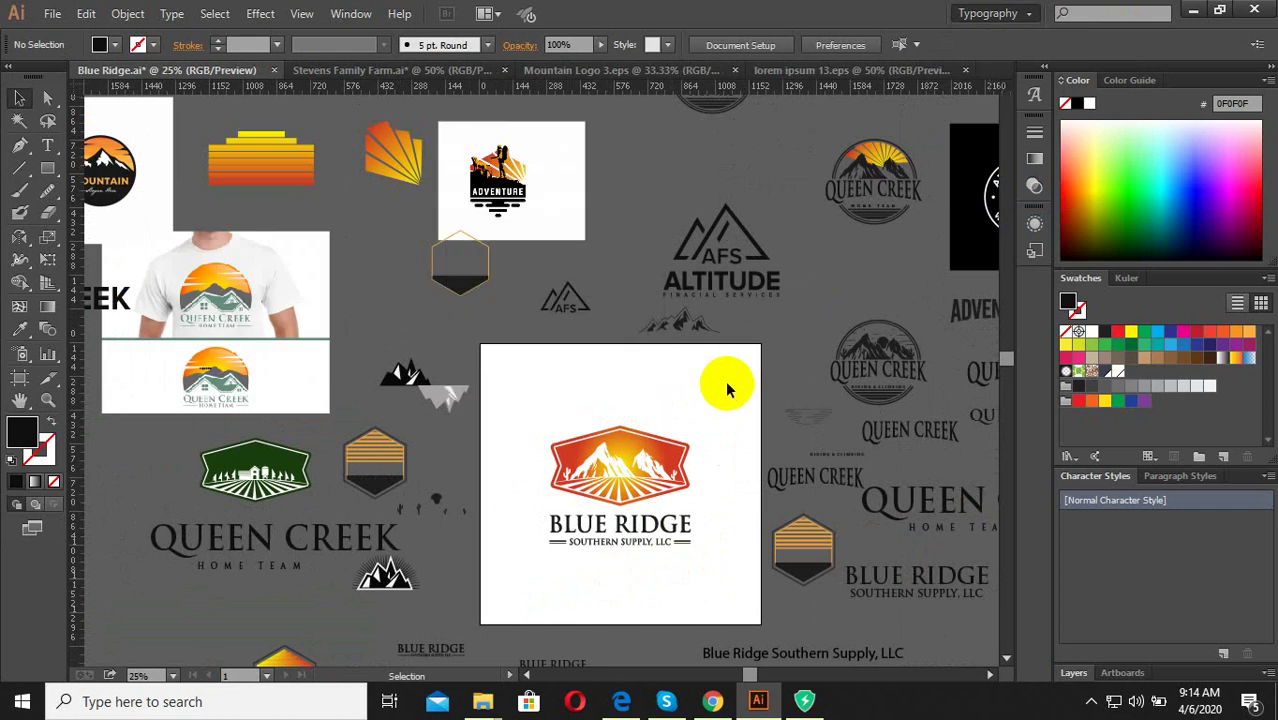
{"action": "scroll", "coordinate": [675, 499], "scroll_direction": "up", "scroll_amount": 2}
{"action": "scroll", "coordinate": [633, 450], "scroll_direction": "up", "scroll_amount": 1}
{"action": "scroll", "coordinate": [698, 296], "scroll_direction": "up", "scroll_amount": 1}
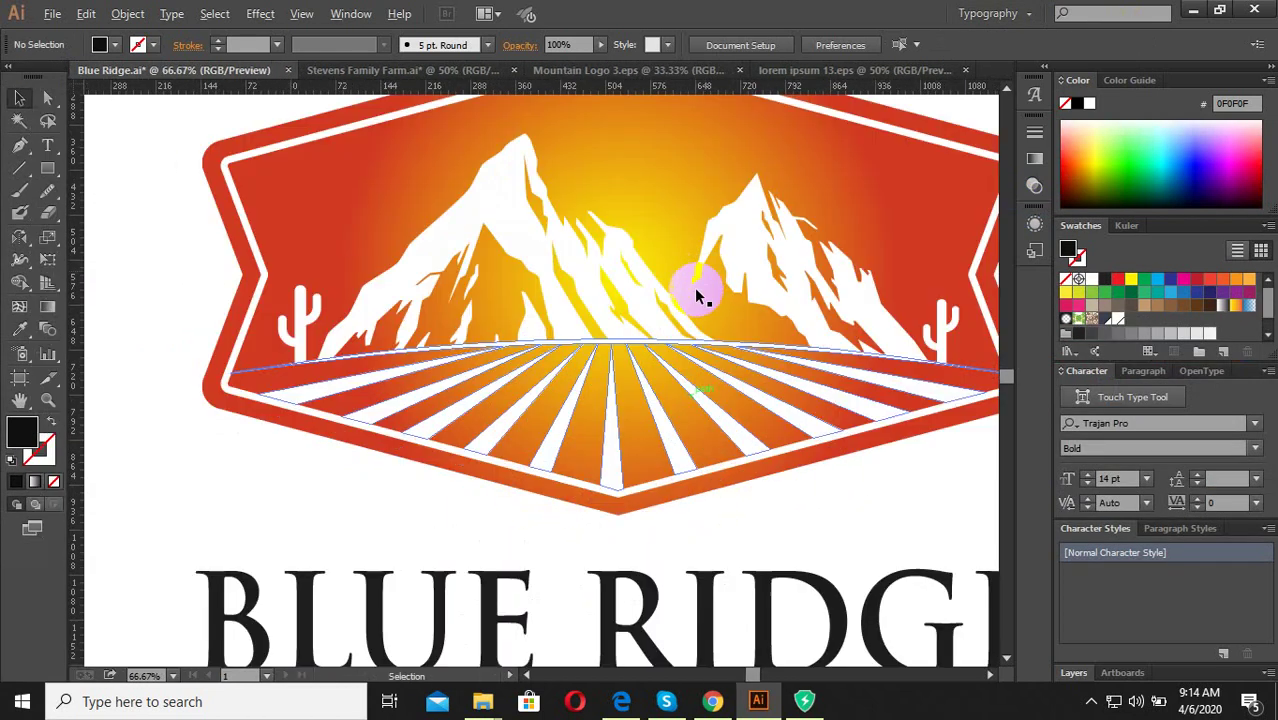
{"action": "scroll", "coordinate": [698, 296], "scroll_direction": "down", "scroll_amount": 2}
{"action": "scroll", "coordinate": [776, 378], "scroll_direction": "down", "scroll_amount": 1}
Alt-drag a duplicate of the Blue Ridge badge group below the artboard.
{"action": "left_click", "coordinate": [765, 372]}
{"action": "scroll", "coordinate": [605, 280], "scroll_direction": "down", "scroll_amount": 2}
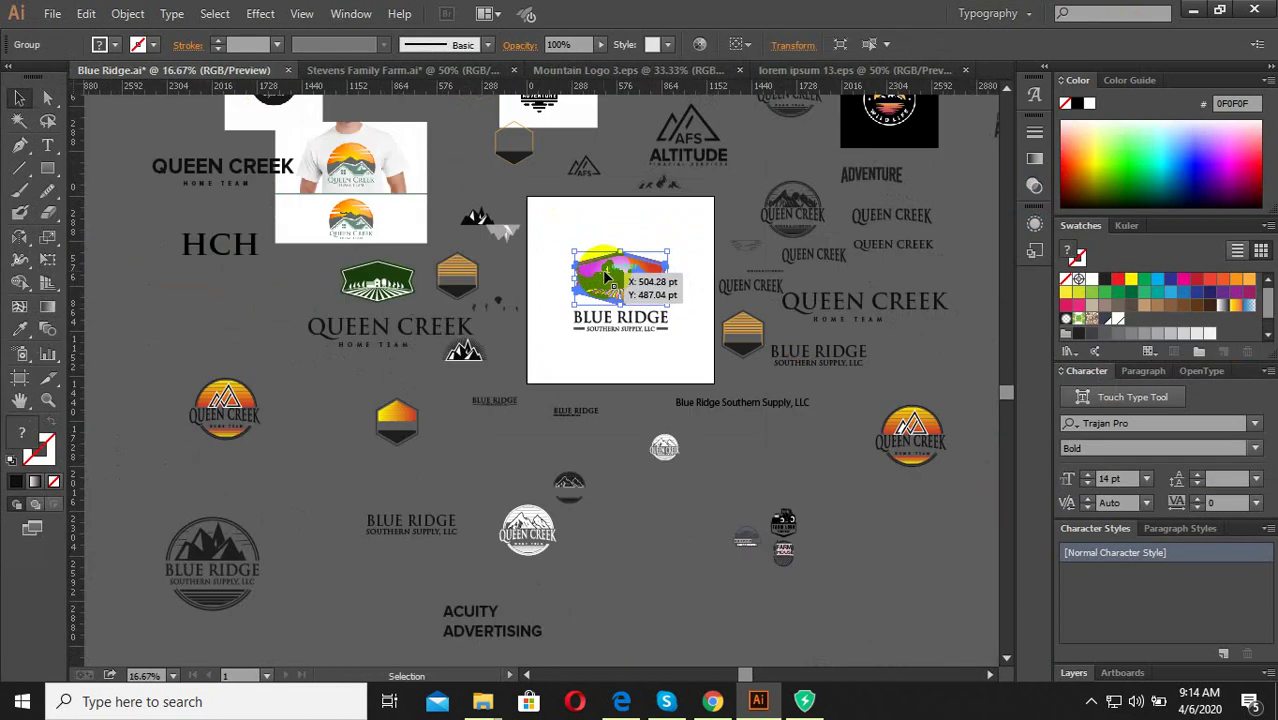
{"action": "left_click", "coordinate": [639, 357]}
{"action": "left_click_drag", "start_coordinate": [522, 171], "coordinate": [637, 342]}
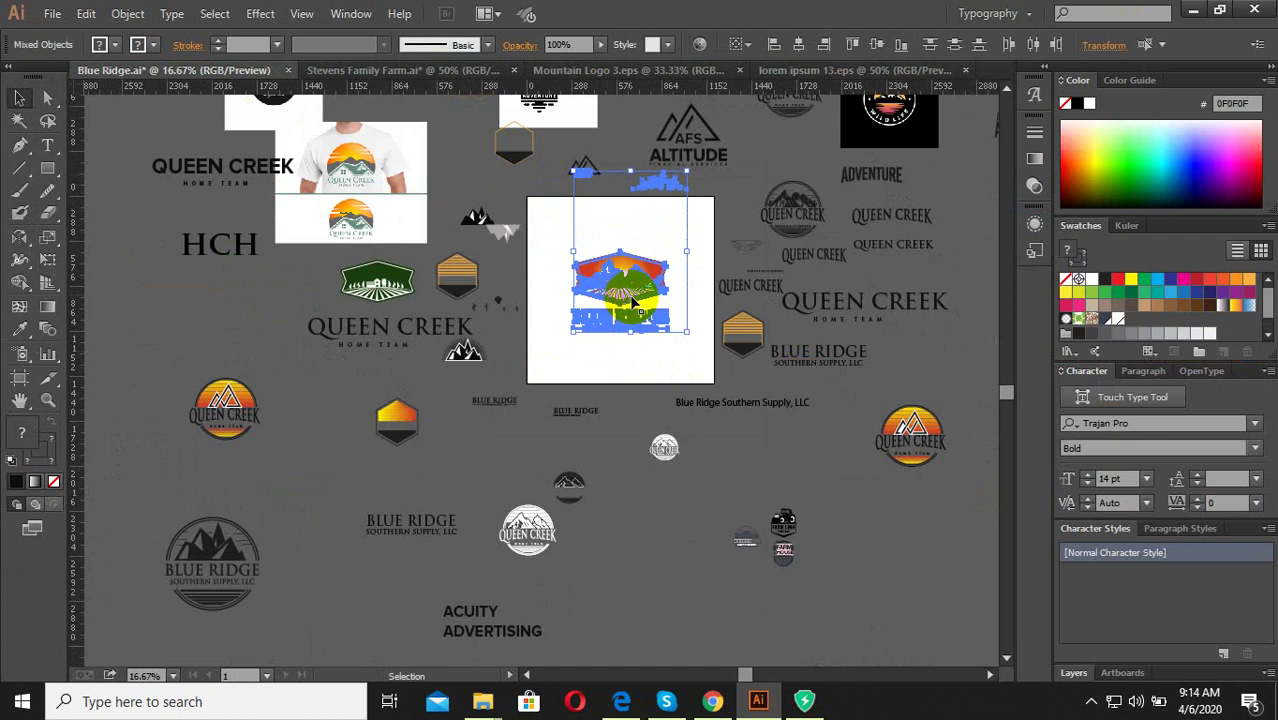
{"action": "left_click", "coordinate": [676, 354]}
{"action": "left_click", "coordinate": [626, 275]}
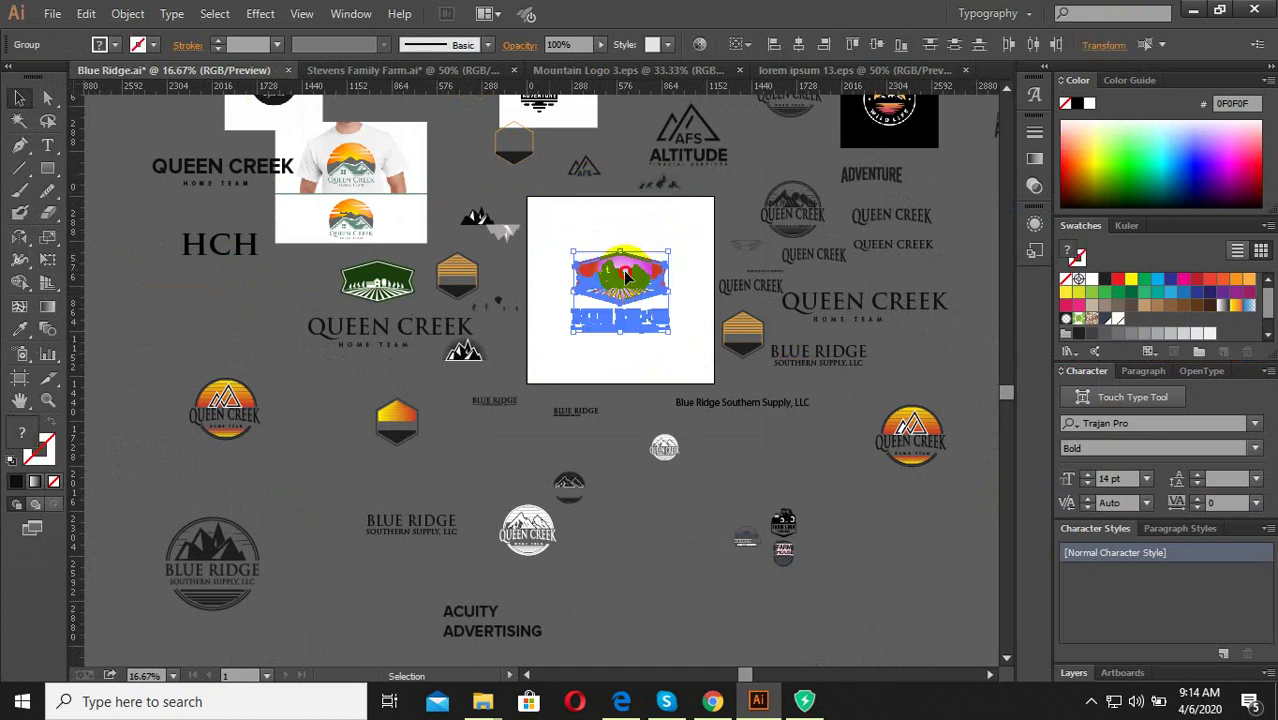
{"action": "left_click_drag", "start_coordinate": [626, 277], "coordinate": [646, 614]}
Ungroup the Farm House logo.
{"action": "left_click", "coordinate": [795, 600]}
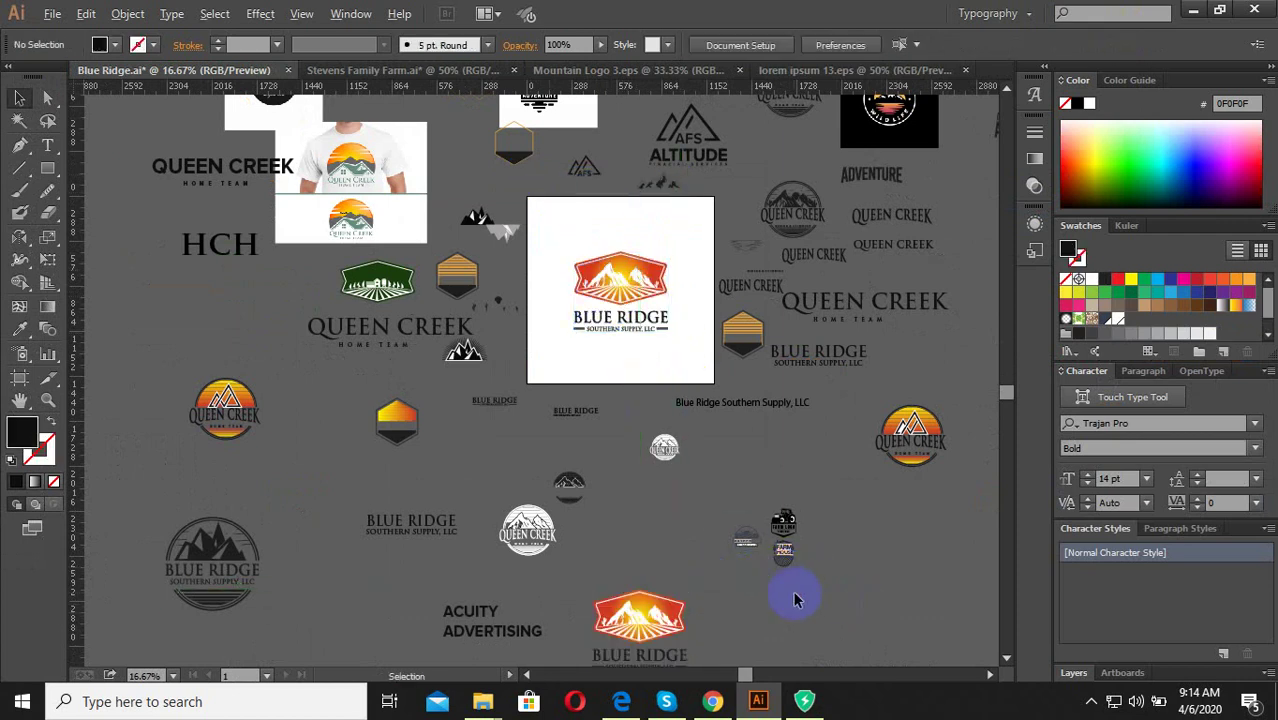
{"action": "scroll", "coordinate": [795, 600], "scroll_direction": "up", "scroll_amount": 2}
{"action": "scroll", "coordinate": [770, 522], "scroll_direction": "up", "scroll_amount": 4}
{"action": "scroll", "coordinate": [765, 471], "scroll_direction": "up", "scroll_amount": 3}
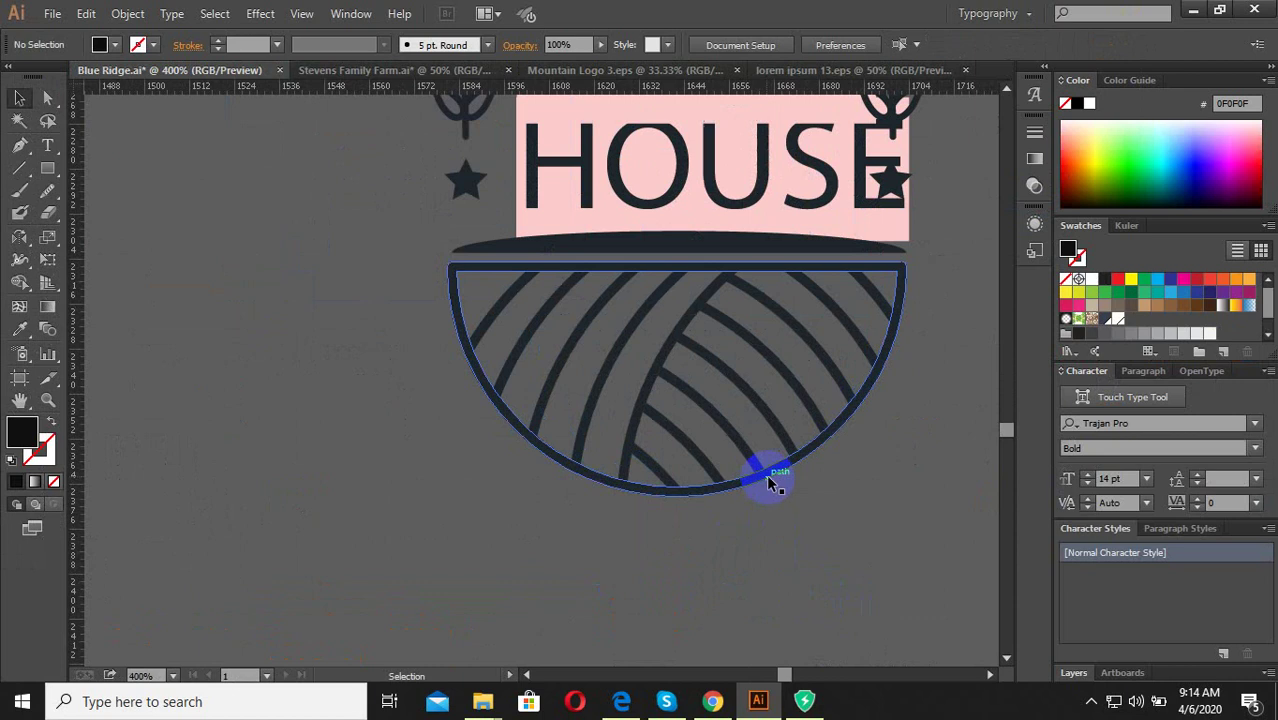
{"action": "left_click", "coordinate": [532, 357]}
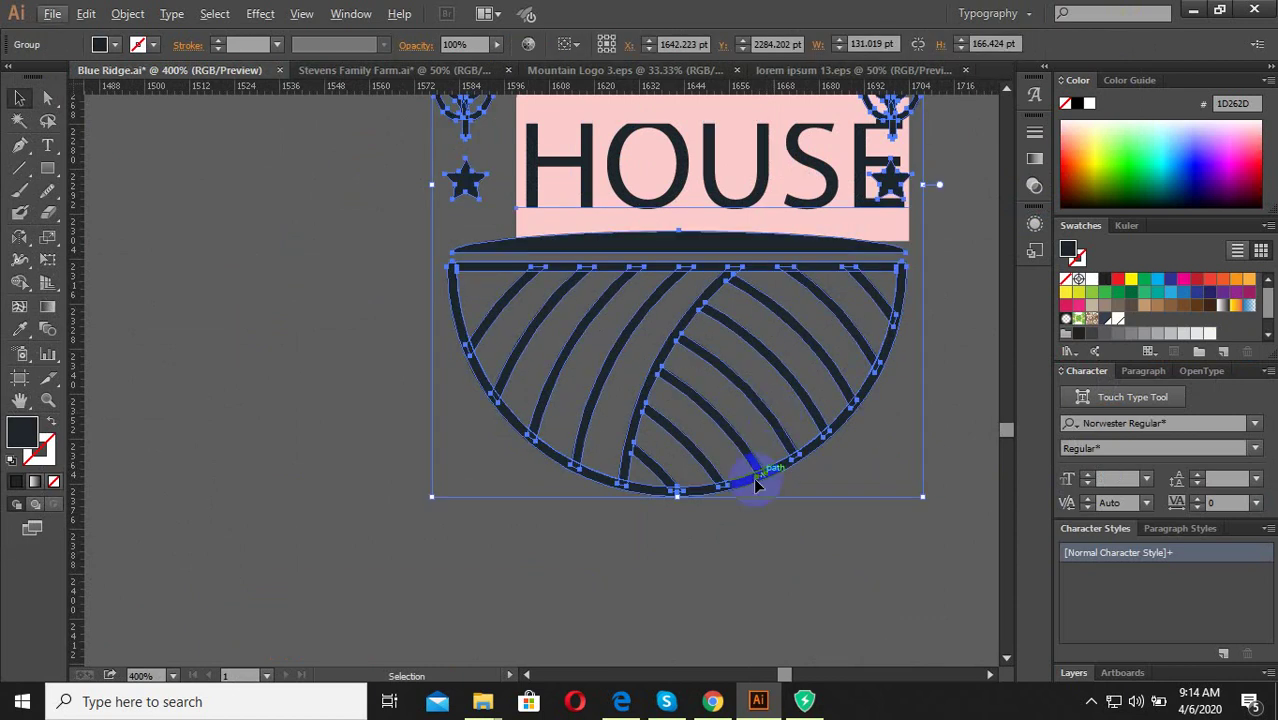
{"action": "right_click", "coordinate": [753, 477]}
{"action": "left_click", "coordinate": [735, 494]}
{"action": "left_click", "coordinate": [662, 571]}
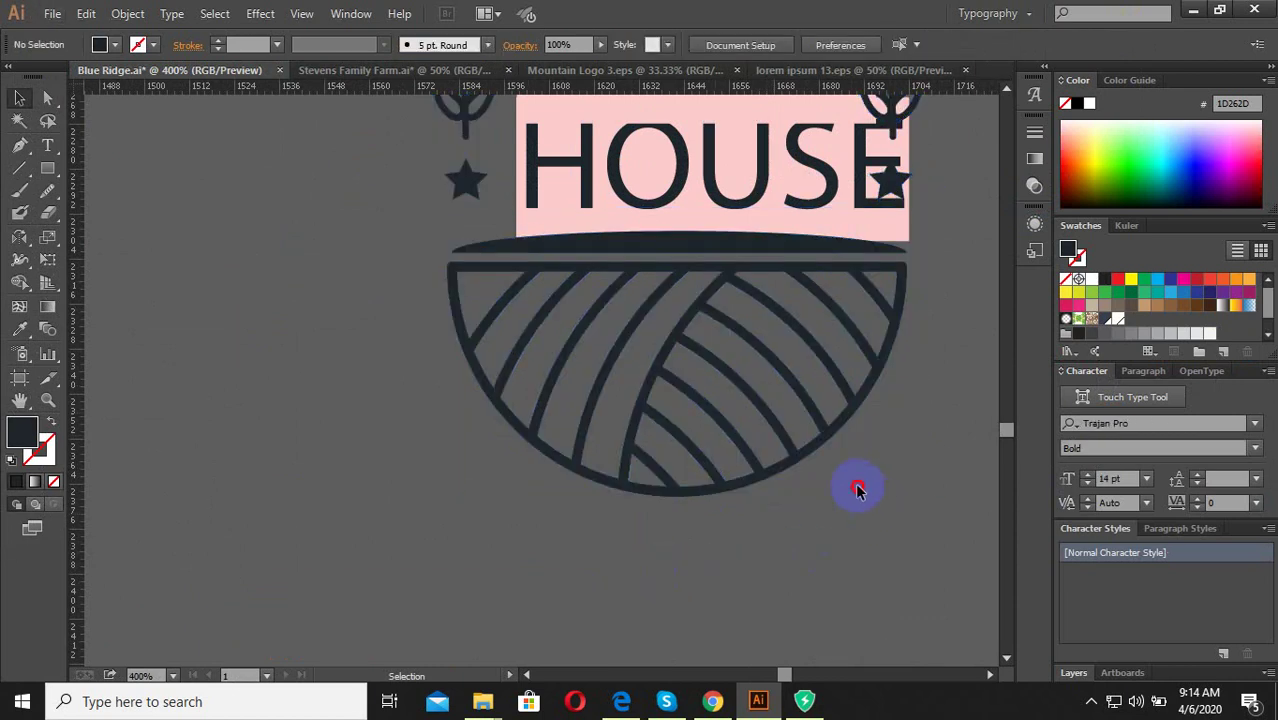
Bring the striped bowl and its dark ellipse onto the Blue Ridge artboard.
{"action": "left_click_drag", "start_coordinate": [857, 489], "coordinate": [447, 315]}
{"action": "left_click", "coordinate": [609, 246], "text": "shift"}
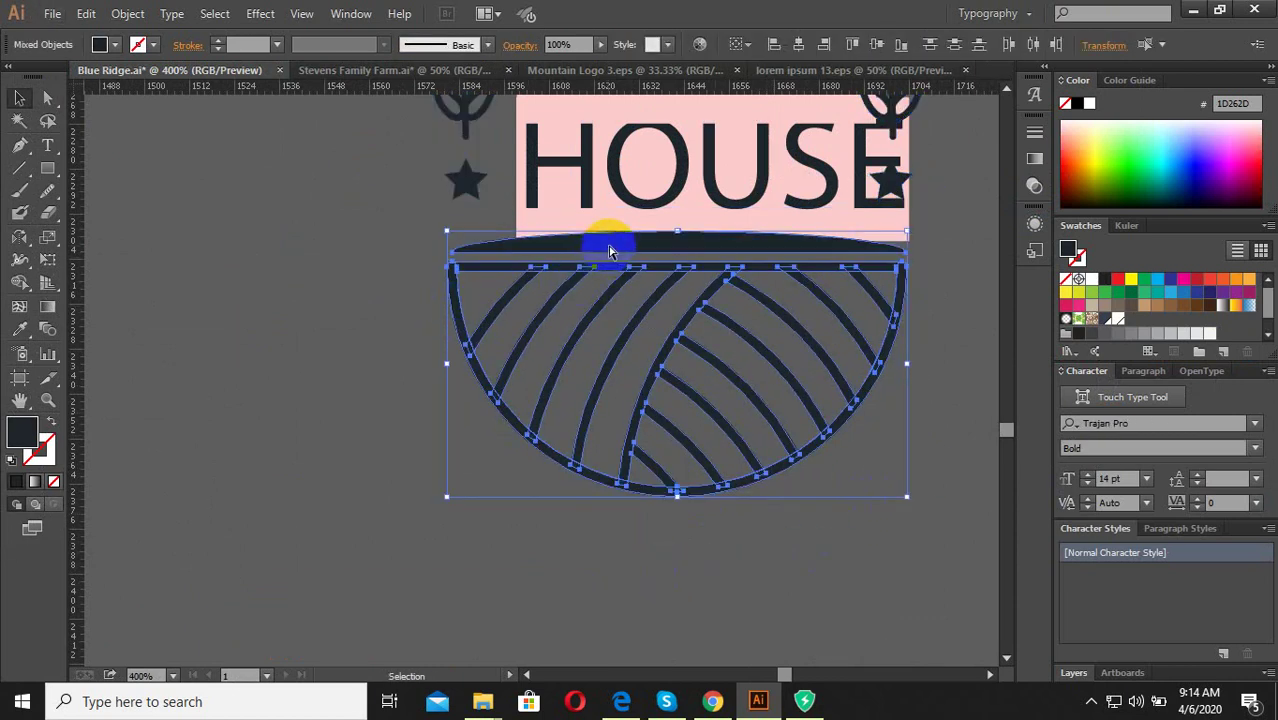
{"action": "key", "text": "a"}
{"action": "scroll", "coordinate": [669, 452], "scroll_direction": "down", "scroll_amount": 7}
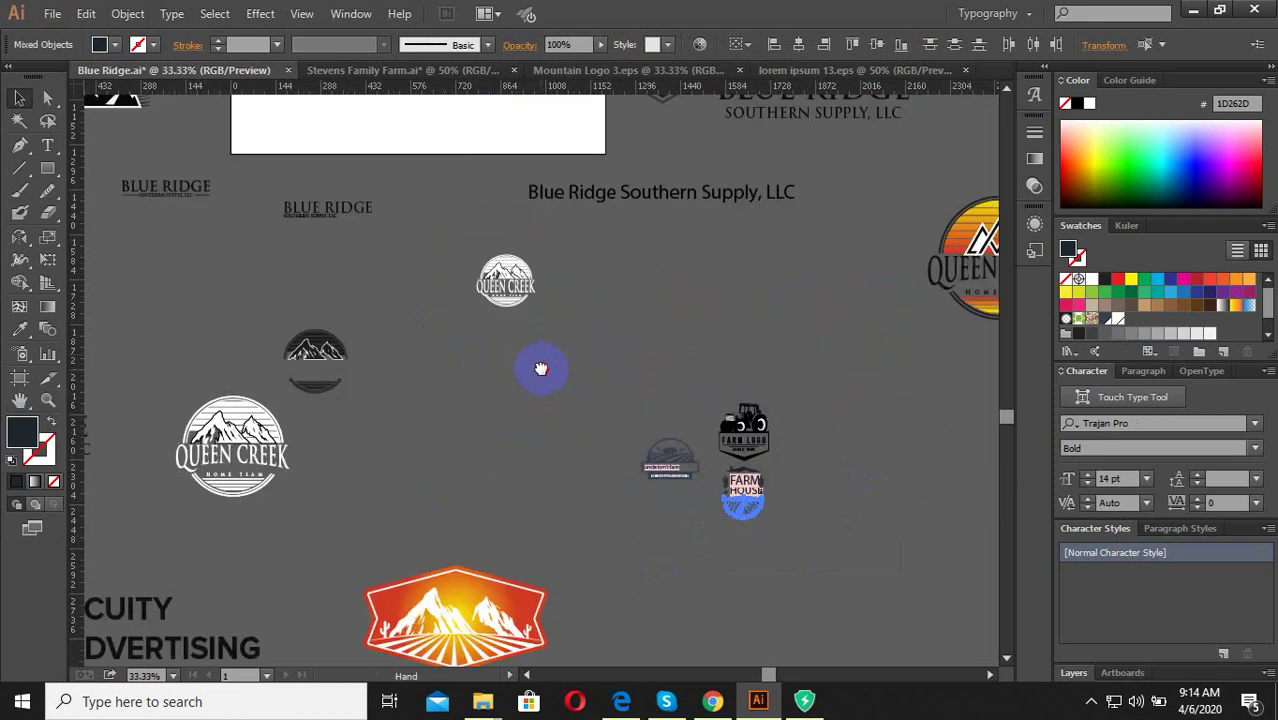
{"action": "left_click_drag", "start_coordinate": [614, 453], "coordinate": [542, 390]}
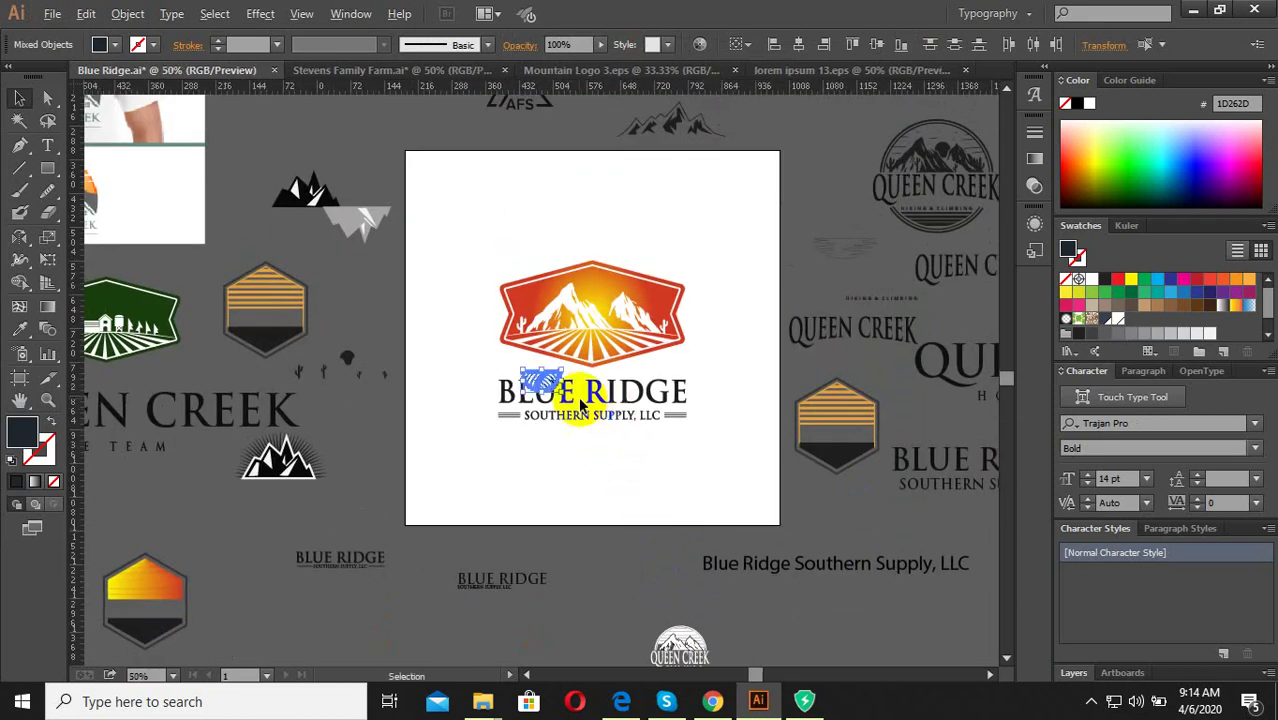
Lower the BLUE RIDGE text and scale the striped bowl larger above it.
{"action": "scroll", "coordinate": [543, 385], "scroll_direction": "up", "scroll_amount": 2}
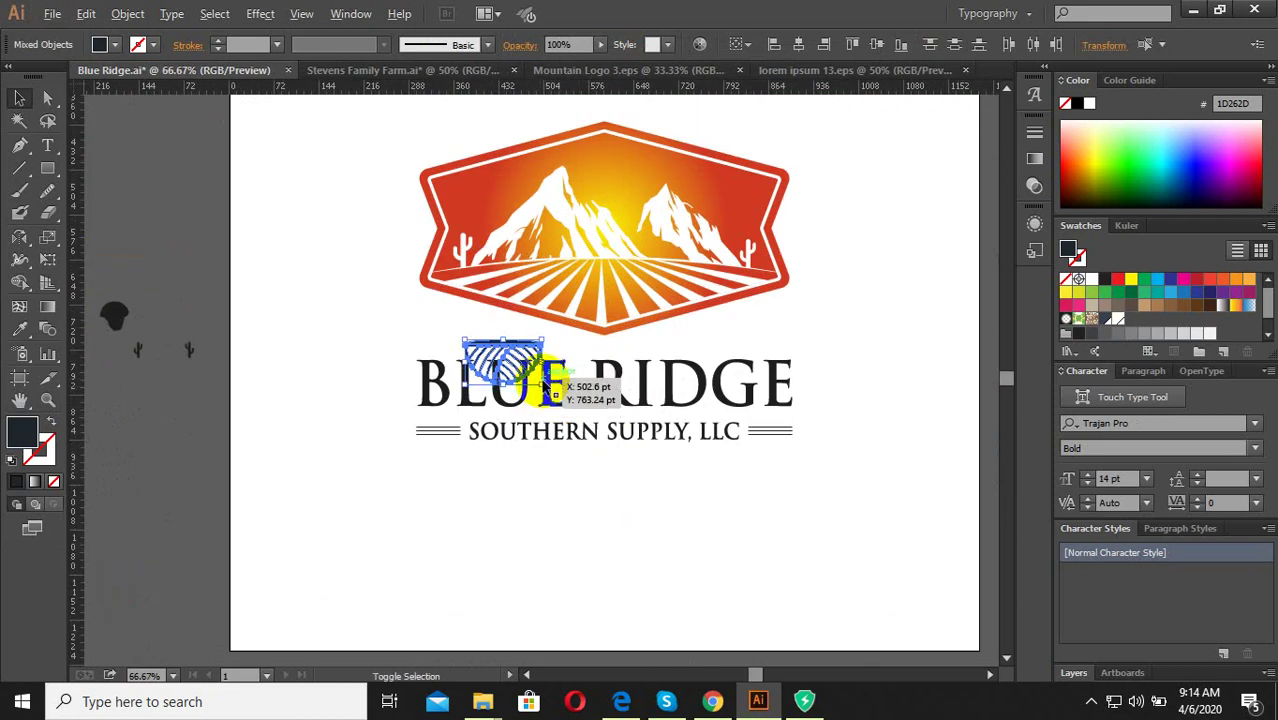
{"action": "mouse_move", "coordinate": [540, 385]}
{"action": "left_mouse_down"}
{"action": "mouse_move", "coordinate": [588, 445]}
{"action": "mouse_move", "coordinate": [415, 349]}
{"action": "left_mouse_up"}
{"action": "left_click", "coordinate": [661, 470]}
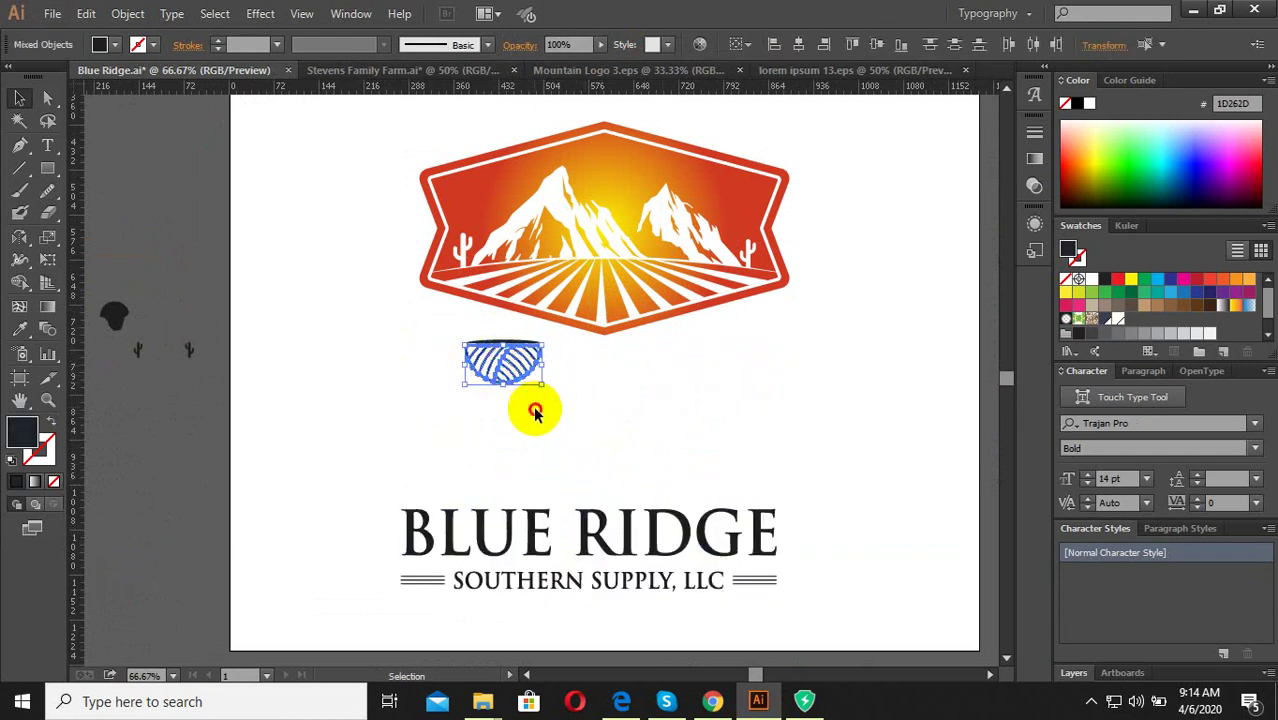
{"action": "left_click_drag", "start_coordinate": [534, 408], "coordinate": [480, 340]}
{"action": "mouse_move", "coordinate": [530, 380]}
{"action": "left_mouse_down"}
{"action": "mouse_move", "coordinate": [572, 390]}
{"action": "mouse_move", "coordinate": [590, 462]}
{"action": "left_mouse_up"}
Move the mountain badge group higher on the artboard.
{"action": "left_click", "coordinate": [590, 465]}
{"action": "scroll", "coordinate": [590, 463], "scroll_direction": "up", "scroll_amount": 2}
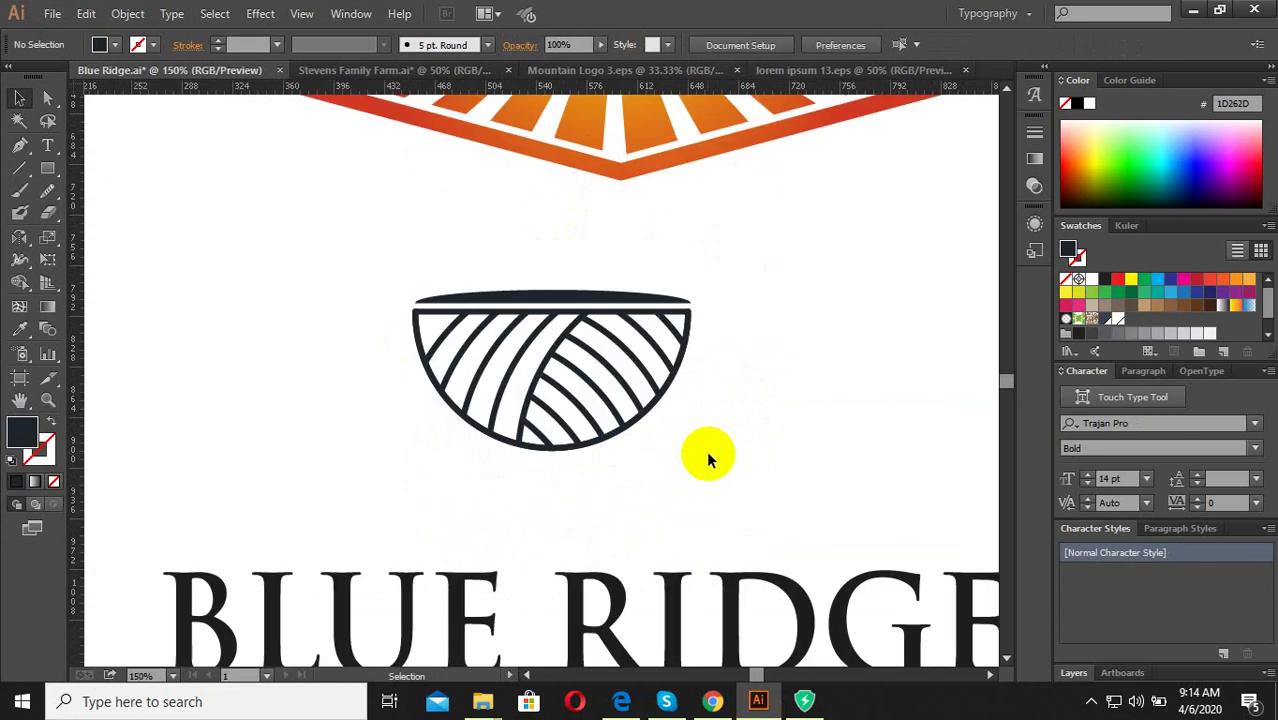
{"action": "scroll", "coordinate": [706, 450], "scroll_direction": "down", "scroll_amount": 1}
{"action": "scroll", "coordinate": [610, 450], "scroll_direction": "down", "scroll_amount": 1}
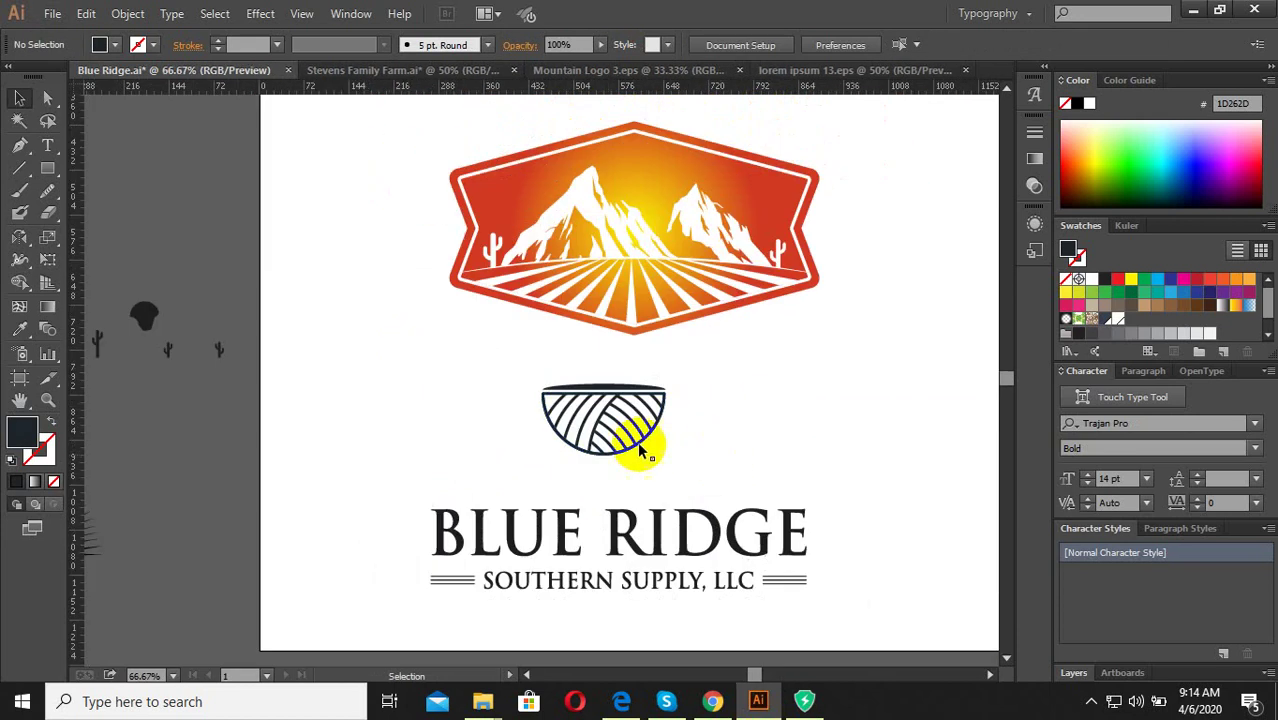
{"action": "left_click", "coordinate": [660, 260]}
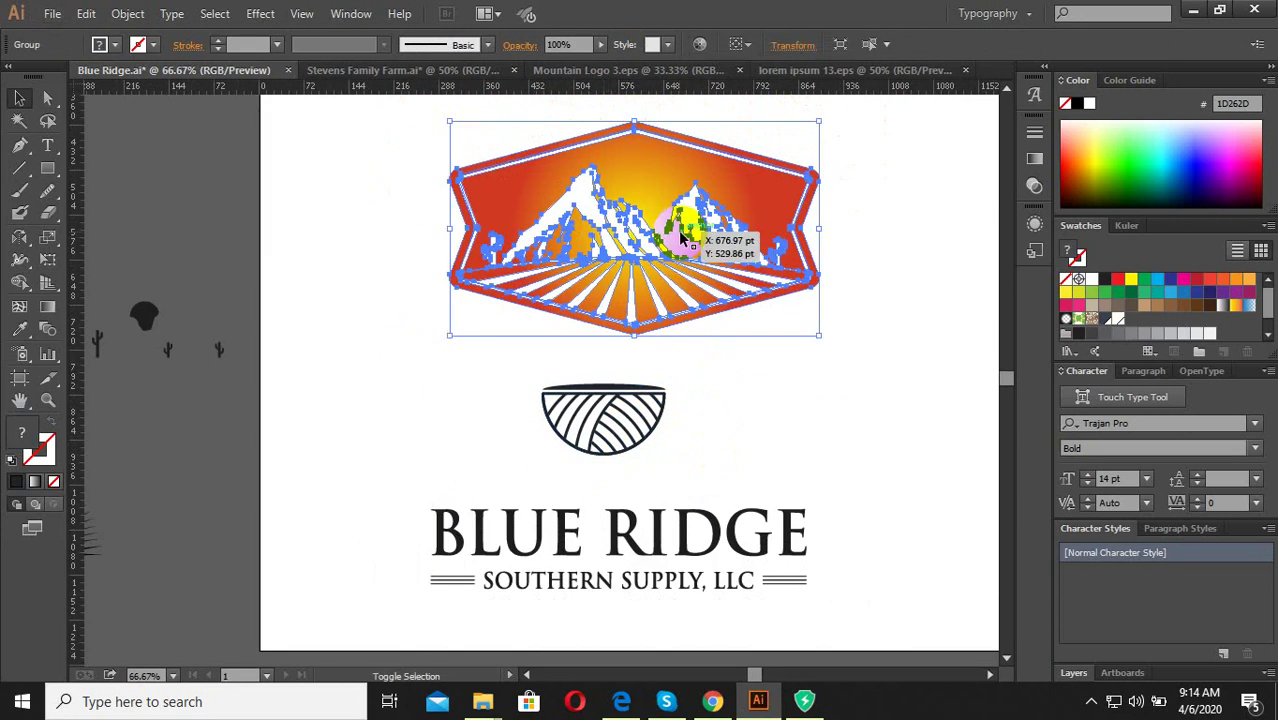
{"action": "right_click", "coordinate": [684, 231]}
{"action": "key", "text": "Escape"}
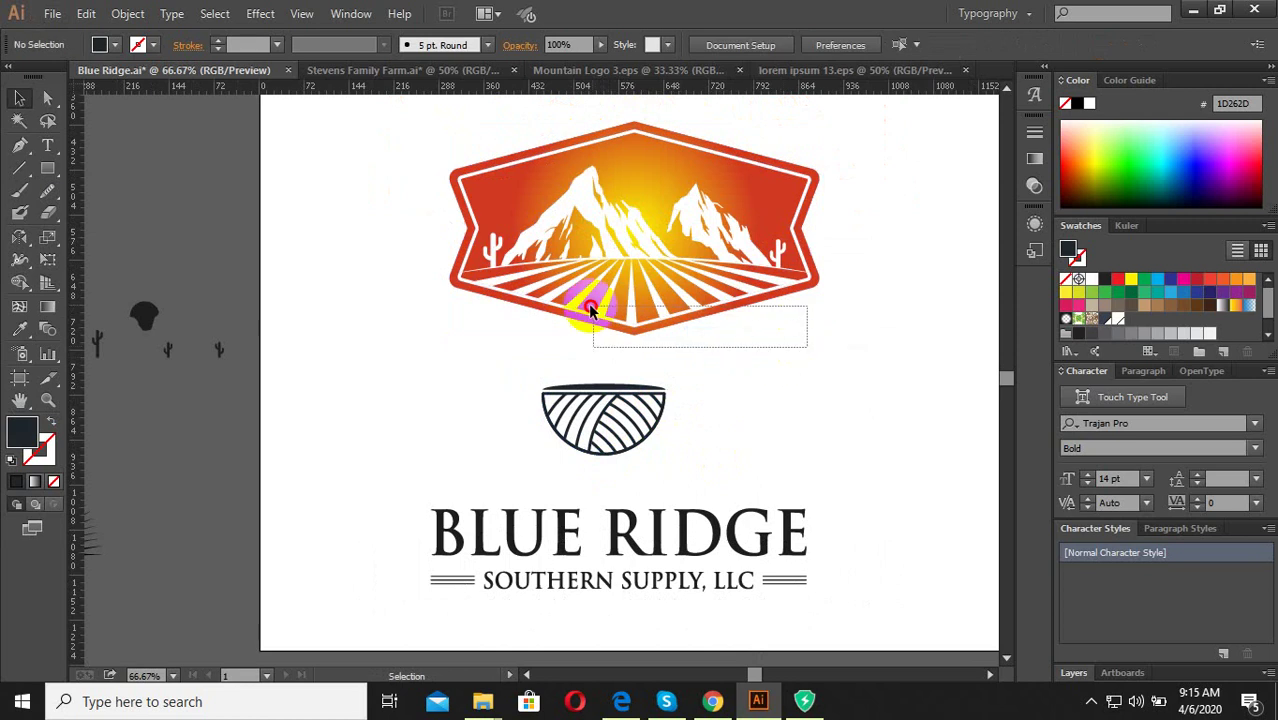
{"action": "scroll", "coordinate": [688, 331], "scroll_direction": "down", "scroll_amount": 2}
{"action": "left_click_drag", "start_coordinate": [688, 331], "coordinate": [673, 255]}
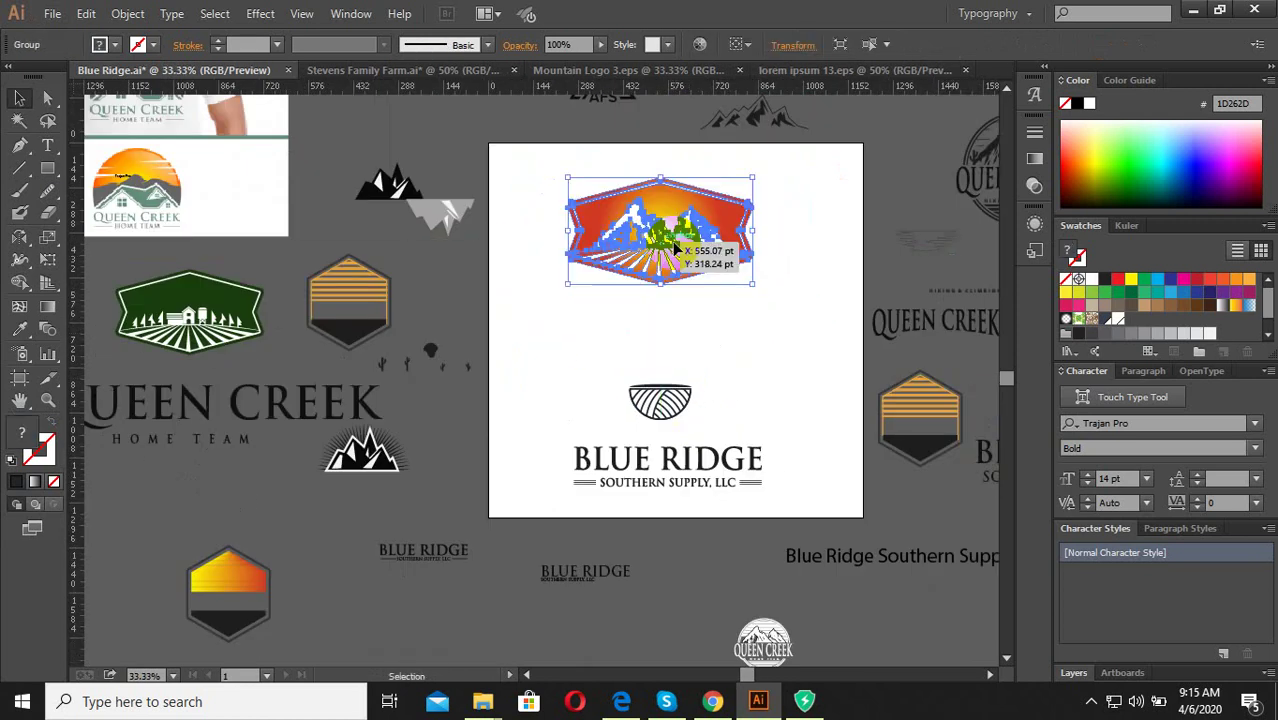
Zoom in and shift the small stray shape away from the badge.
{"action": "key", "text": "ctrl+plus"}
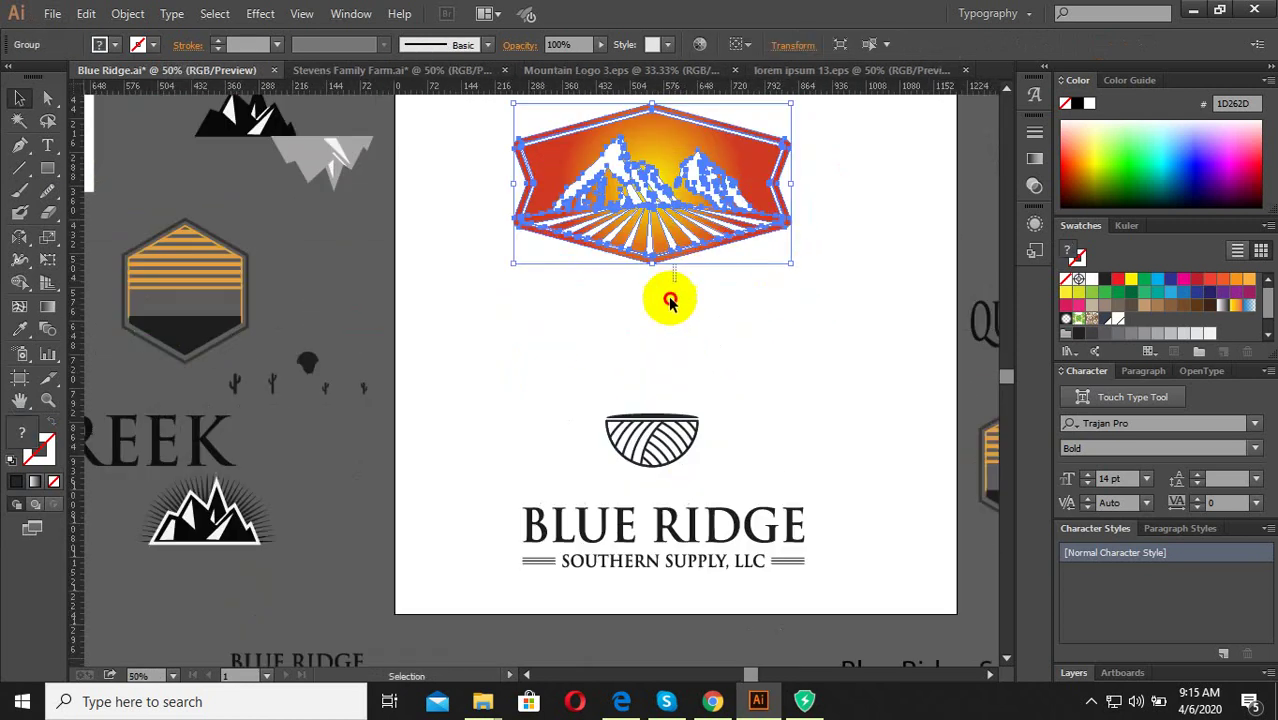
{"action": "left_click", "coordinate": [700, 370]}
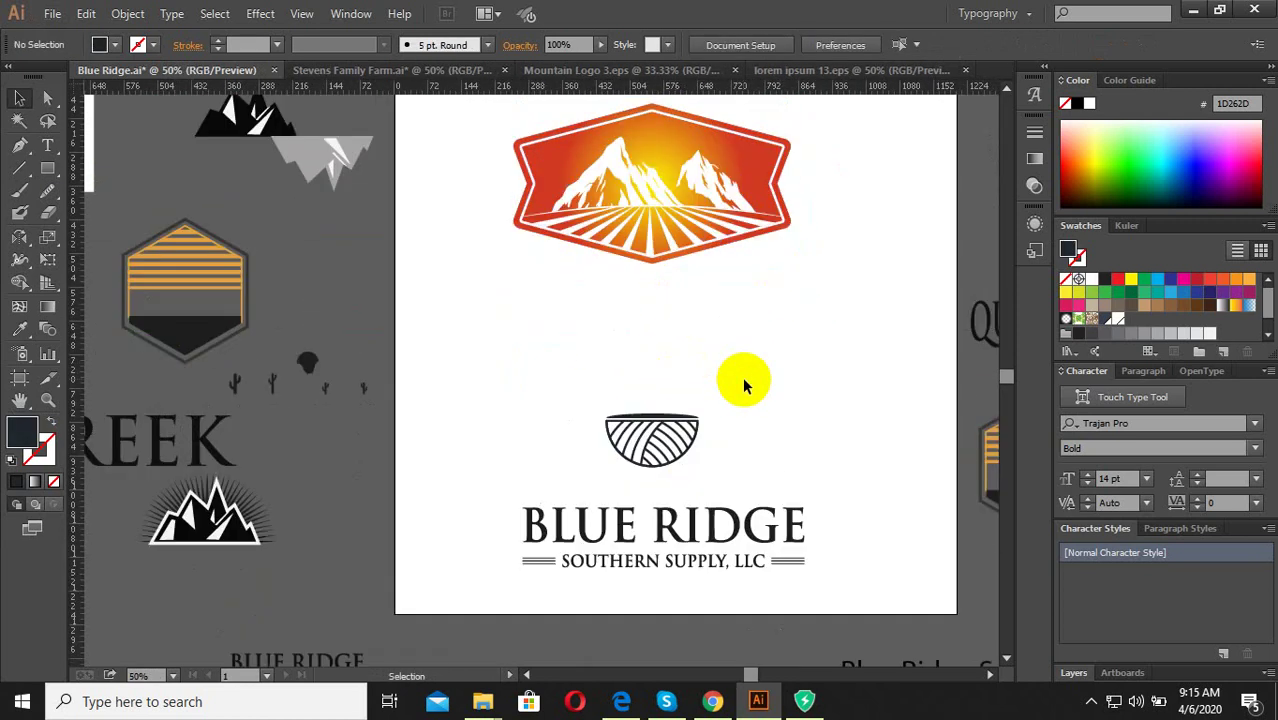
{"action": "left_click", "coordinate": [1091, 701]}
{"action": "key", "text": "ctrl+minus"}
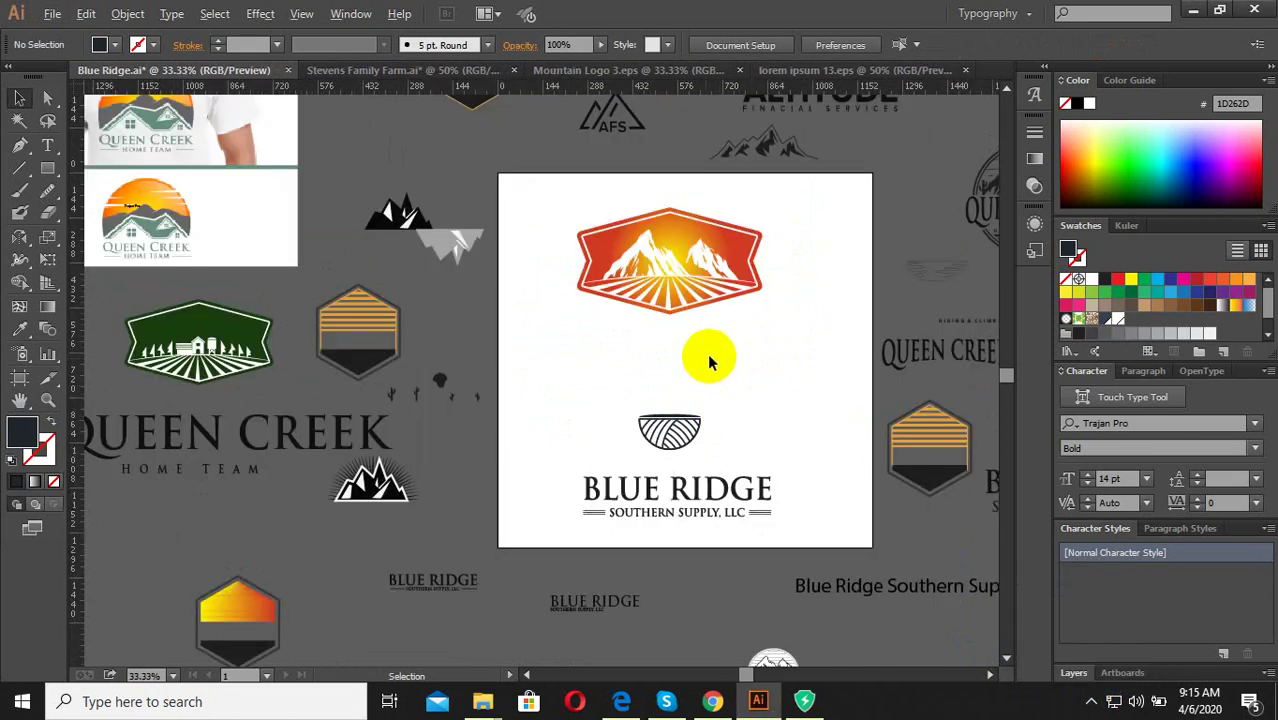
{"action": "key", "text": "ctrl+plus"}
{"action": "key", "text": "ctrl+plus"}
{"action": "left_click_drag", "start_coordinate": [790, 325], "coordinate": [590, 178]}
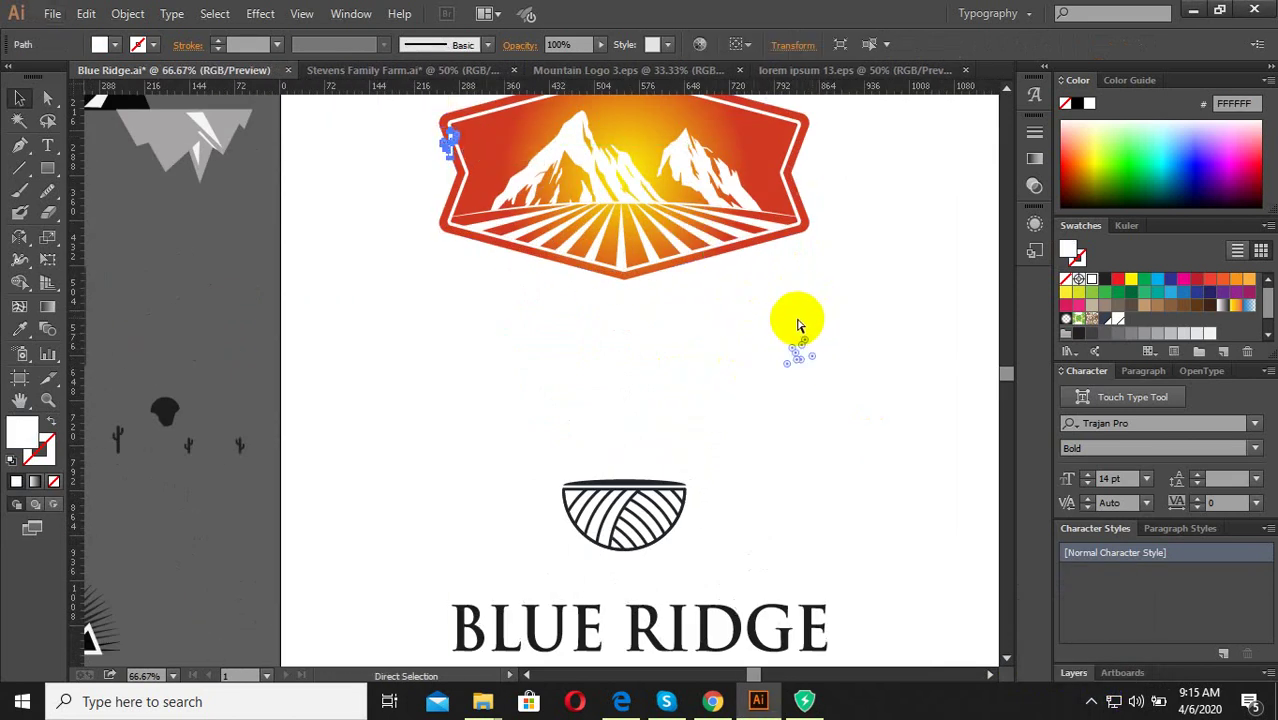
{"action": "left_click_drag", "start_coordinate": [798, 325], "coordinate": [795, 336]}
Move the small cactus shape onto the pasteboard and lower the Blue Ridge badge.
{"action": "left_click_drag", "start_coordinate": [876, 393], "coordinate": [671, 293]}
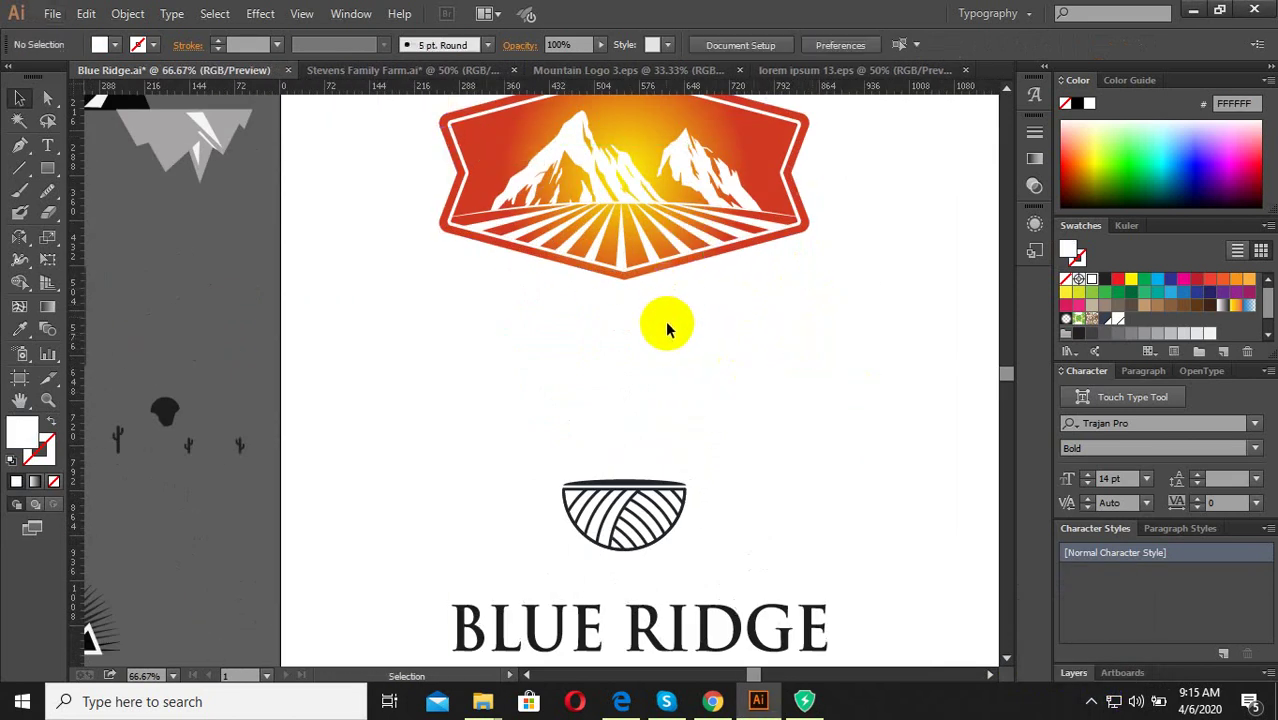
{"action": "left_click_drag", "start_coordinate": [940, 342], "coordinate": [380, 97]}
{"action": "left_click", "coordinate": [541, 385]}
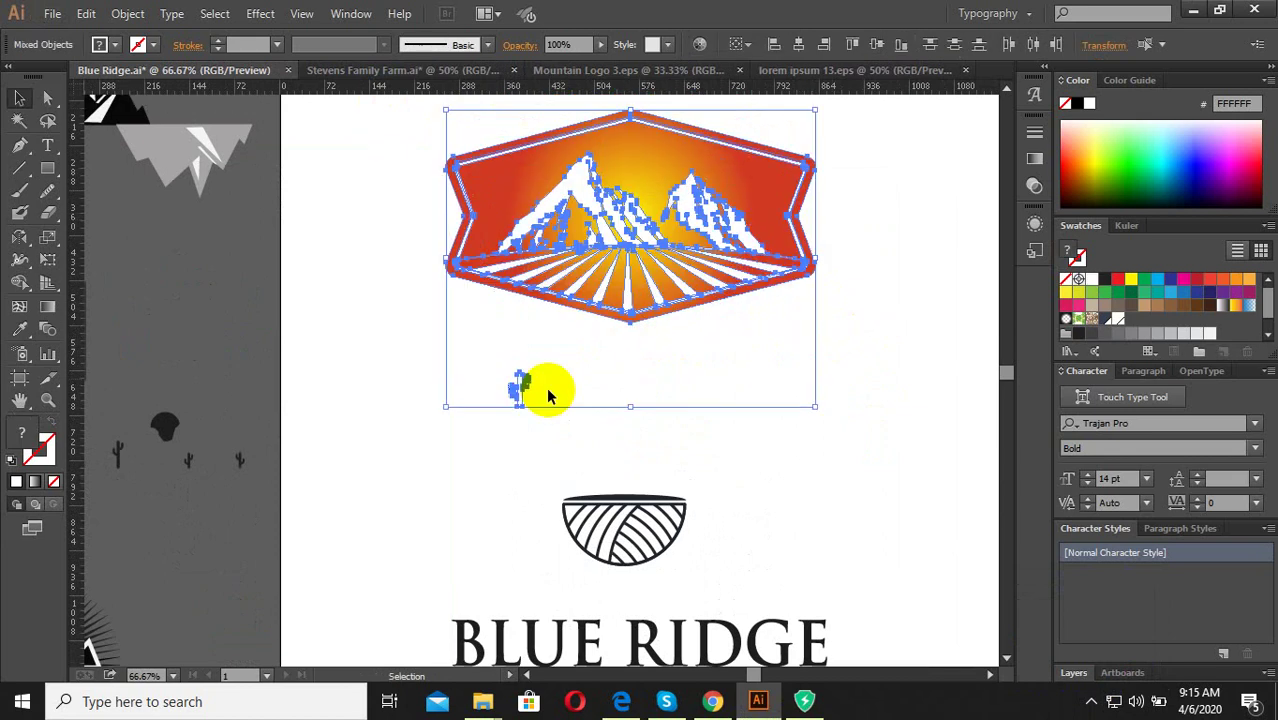
{"action": "mouse_move", "coordinate": [490, 407]}
{"action": "left_mouse_down"}
{"action": "mouse_move", "coordinate": [522, 410]}
{"action": "mouse_move", "coordinate": [229, 375]}
{"action": "left_mouse_up"}
{"action": "left_click", "coordinate": [853, 341]}
{"action": "left_click", "coordinate": [571, 200]}
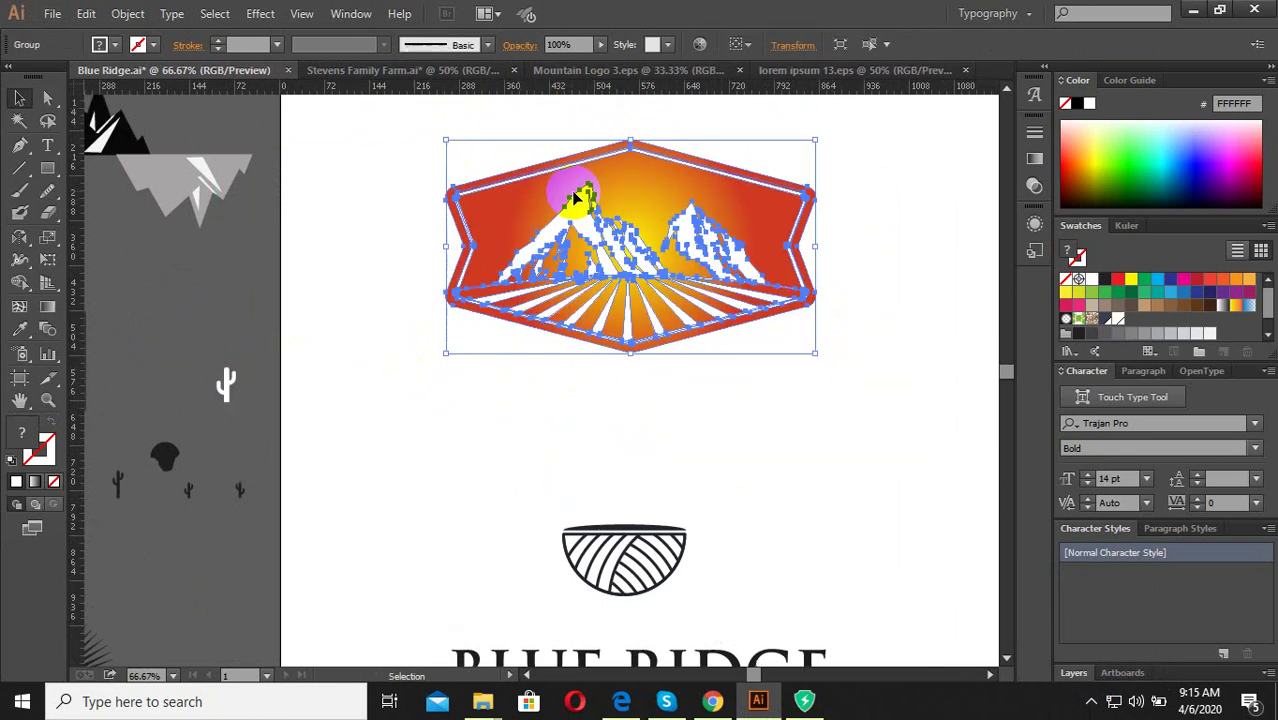
{"action": "left_click_drag", "start_coordinate": [669, 299], "coordinate": [676, 394]}
Ungroup the badge into separate pieces and nudge the striped rays.
{"action": "scroll", "coordinate": [640, 360], "scroll_direction": "up", "scroll_amount": 2, "text": "alt"}
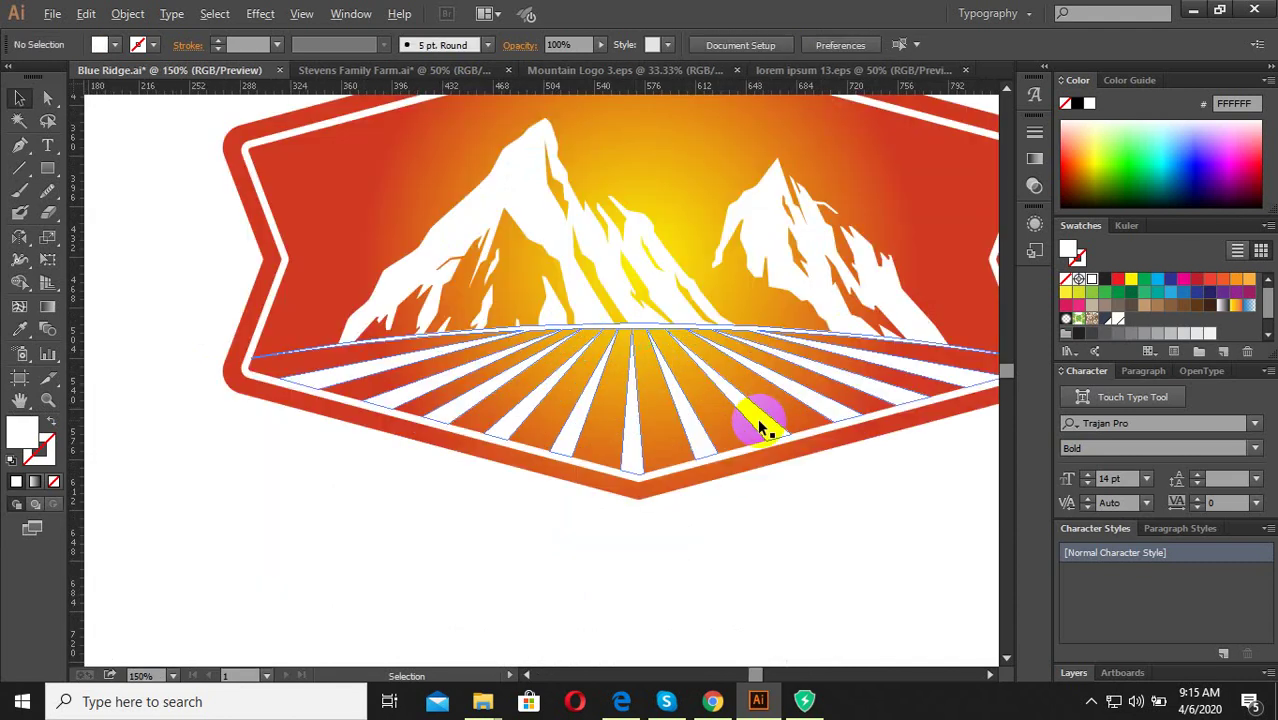
{"action": "left_click", "coordinate": [697, 440]}
{"action": "right_click", "coordinate": [725, 441]}
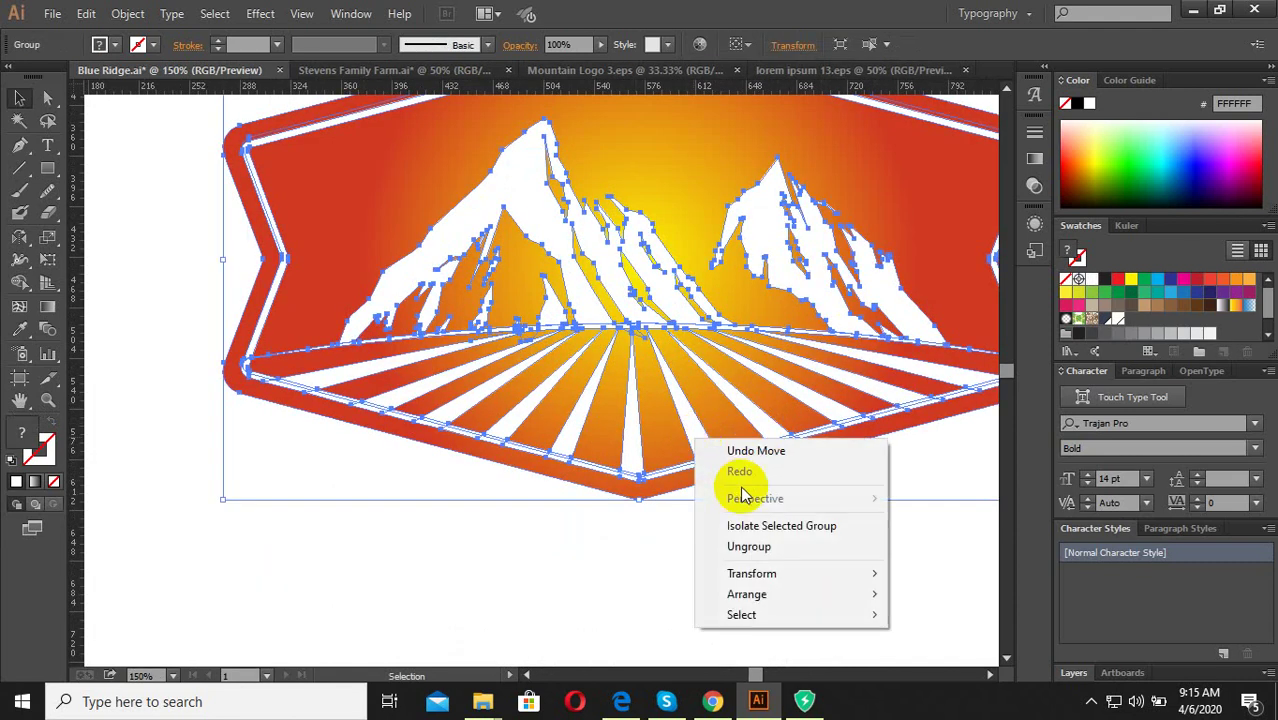
{"action": "left_click", "coordinate": [747, 545]}
{"action": "left_click", "coordinate": [702, 455]}
{"action": "left_click_drag", "start_coordinate": [705, 453], "coordinate": [738, 480]}
Move the gradient hexagon background up to the top of the artboard.
{"action": "scroll", "coordinate": [756, 485], "scroll_direction": "down", "scroll_amount": 2, "text": "alt"}
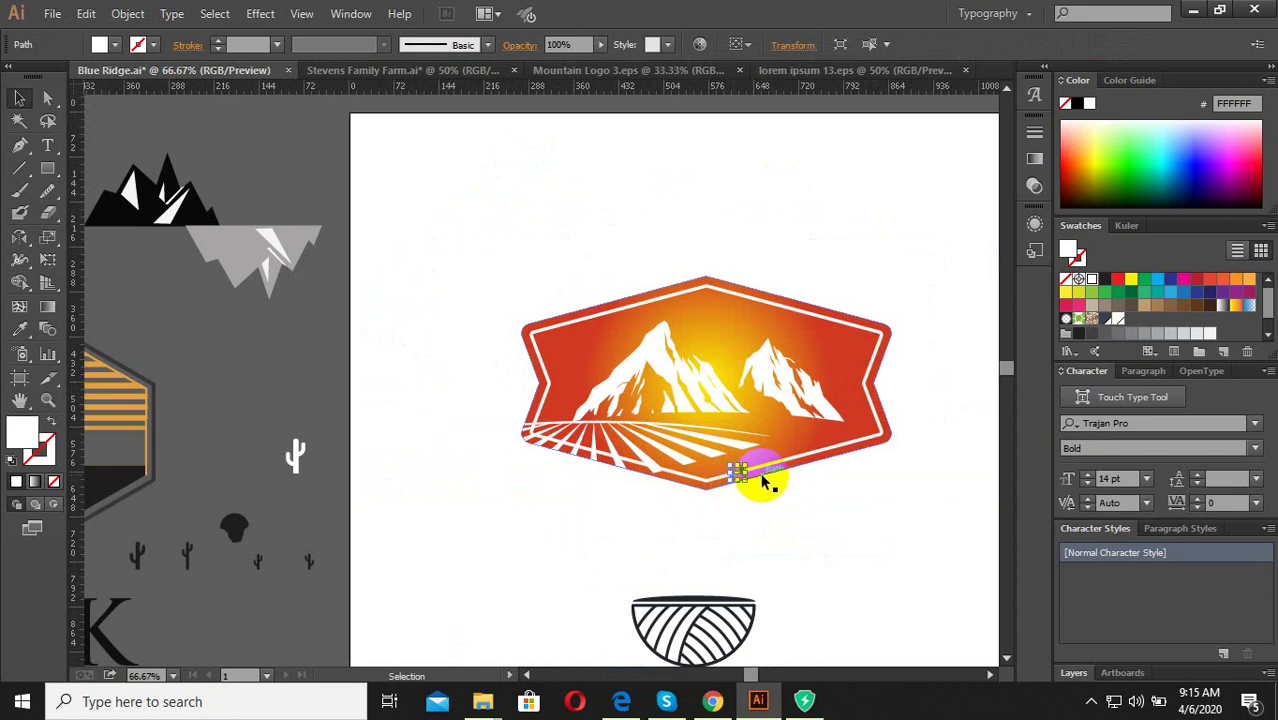
{"action": "left_click_drag", "start_coordinate": [880, 522], "coordinate": [513, 257]}
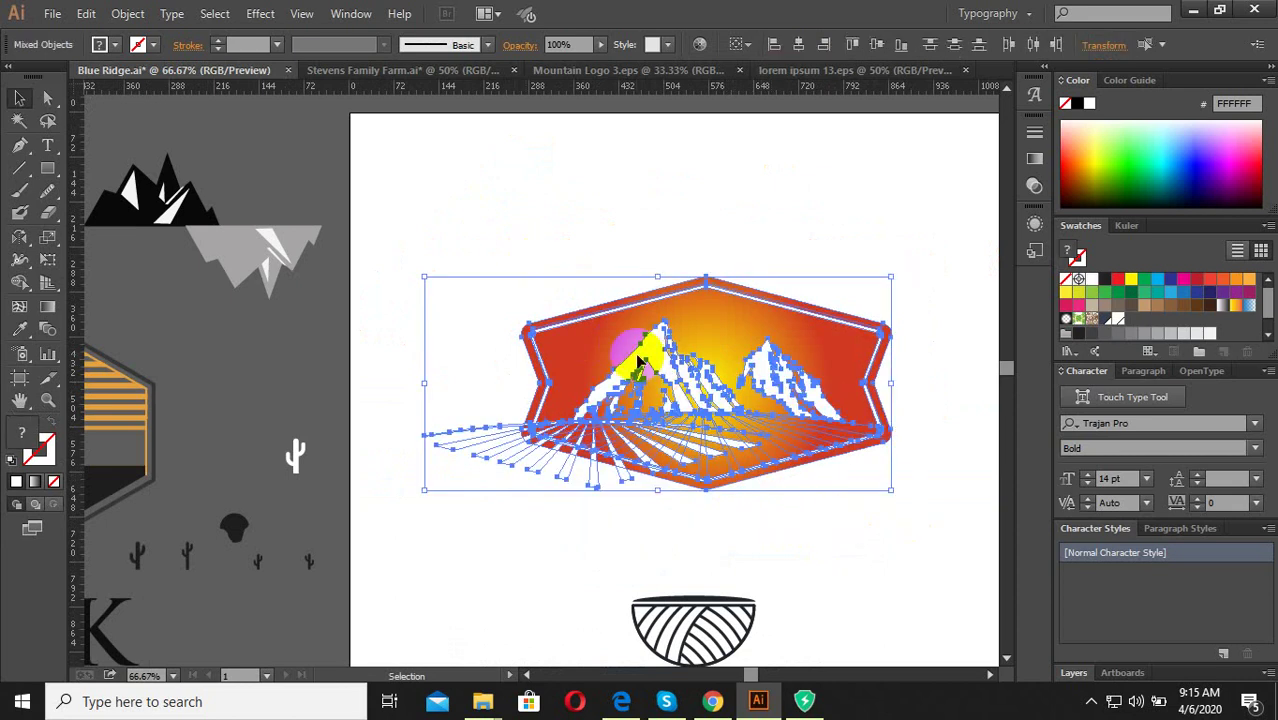
{"action": "left_click", "coordinate": [533, 296]}
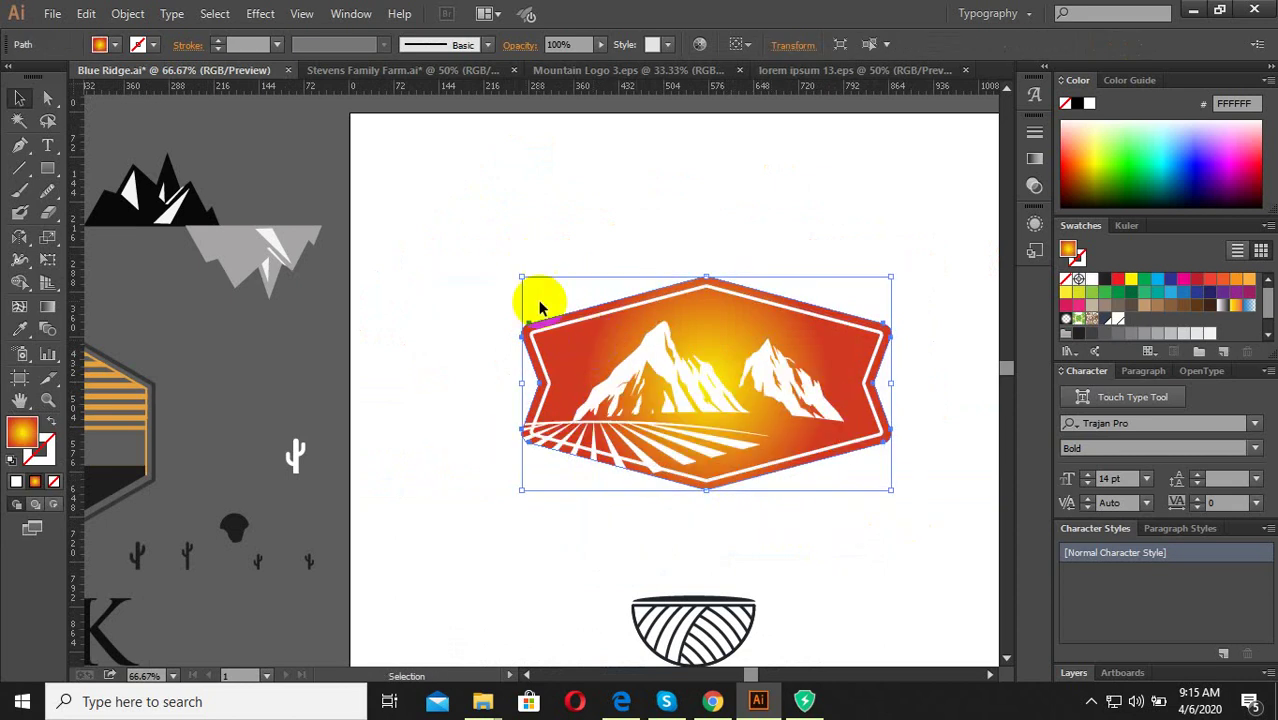
{"action": "left_click_drag", "start_coordinate": [605, 342], "coordinate": [526, 174]}
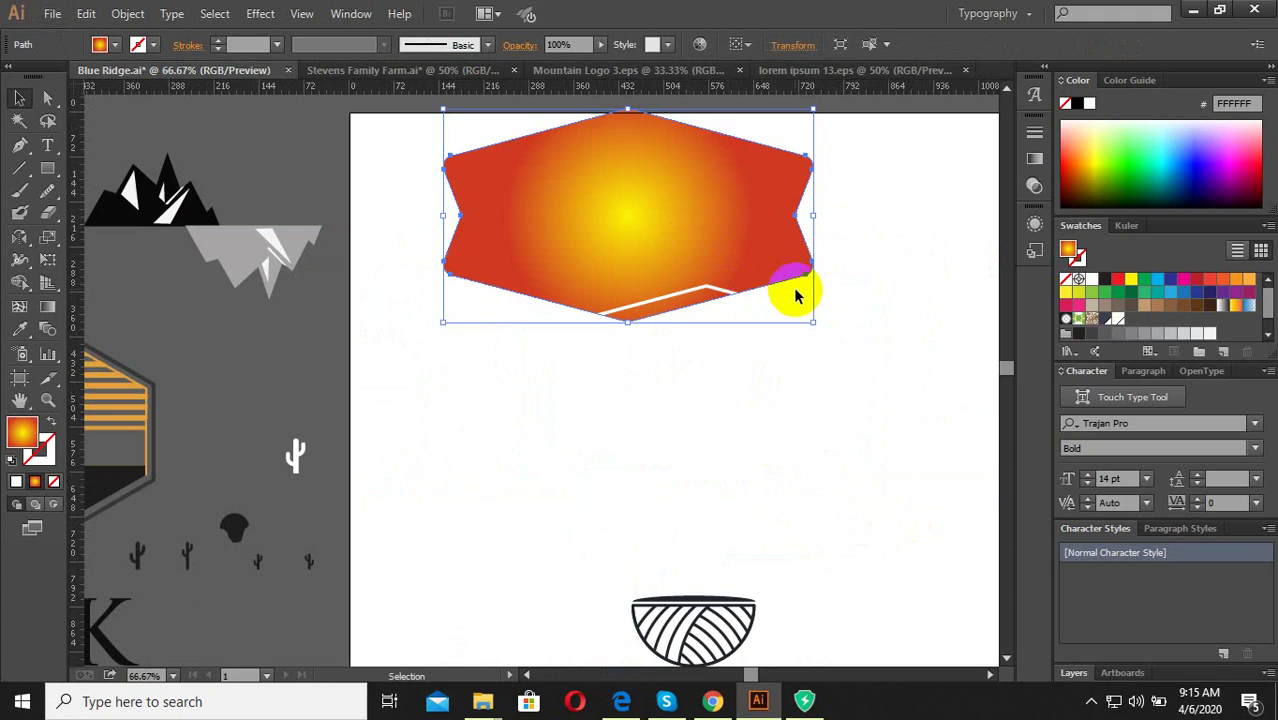
{"action": "left_click_drag", "start_coordinate": [936, 328], "coordinate": [462, 512]}
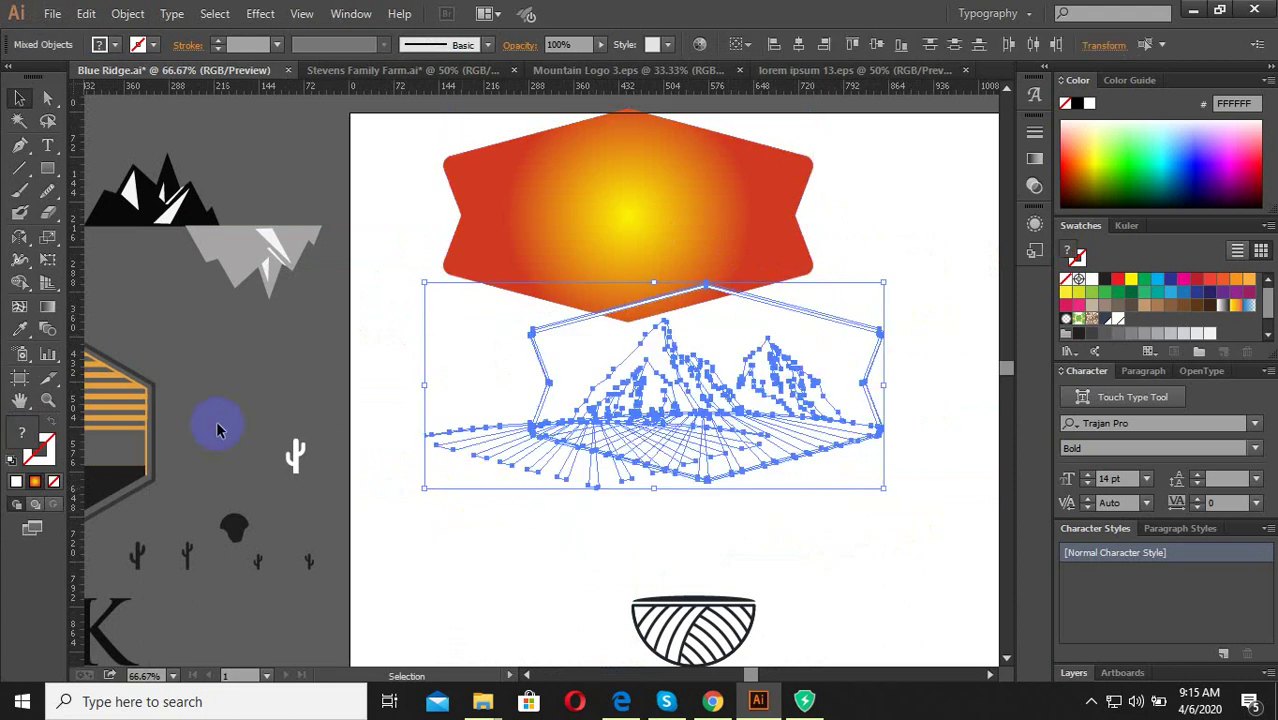
Eyedropper the mountain group dark grey and make the grey hexagon outline-only.
{"action": "left_click", "coordinate": [30, 330]}
{"action": "left_click", "coordinate": [326, 364]}
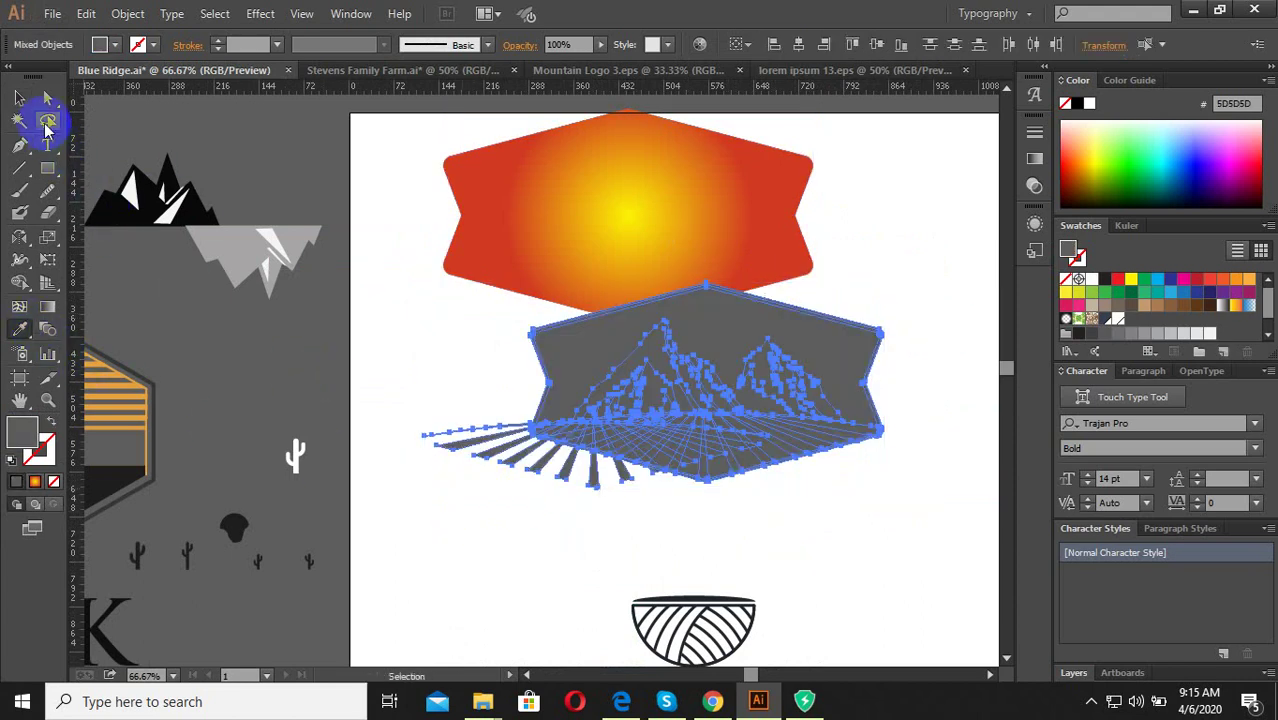
{"action": "key", "text": "v"}
{"action": "left_click", "coordinate": [534, 366]}
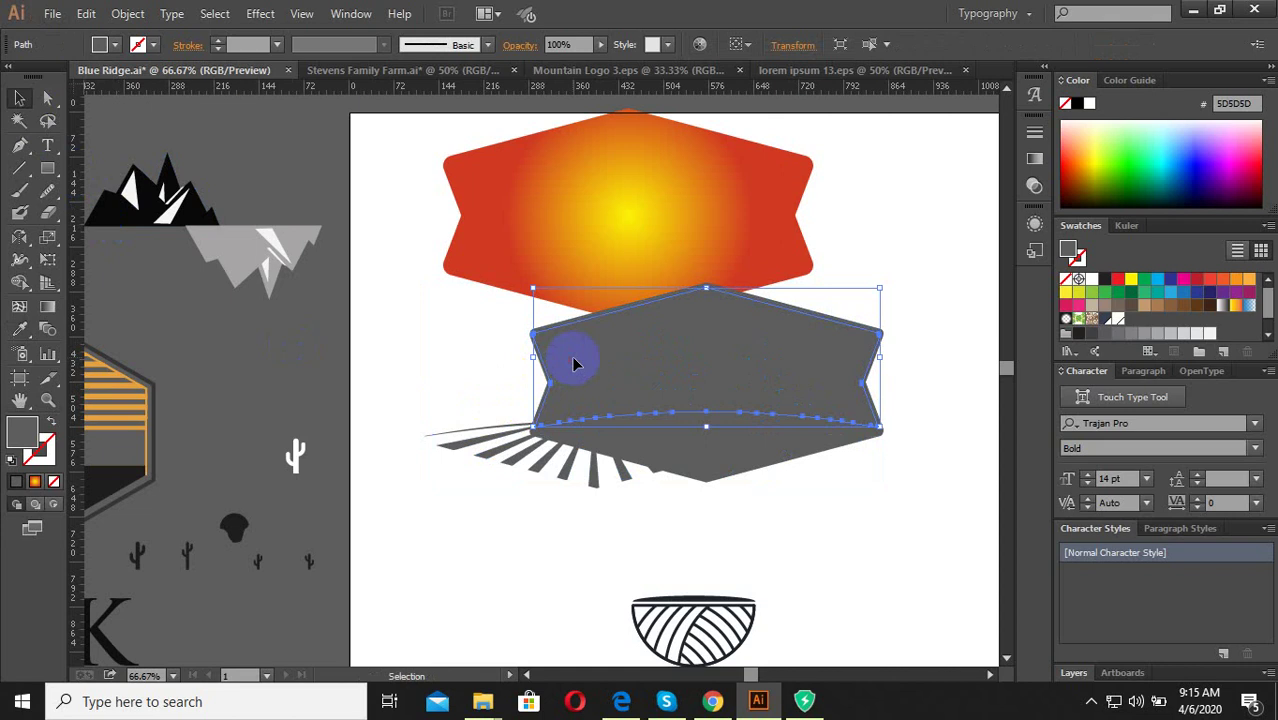
{"action": "key", "text": "ctrl+shift+a"}
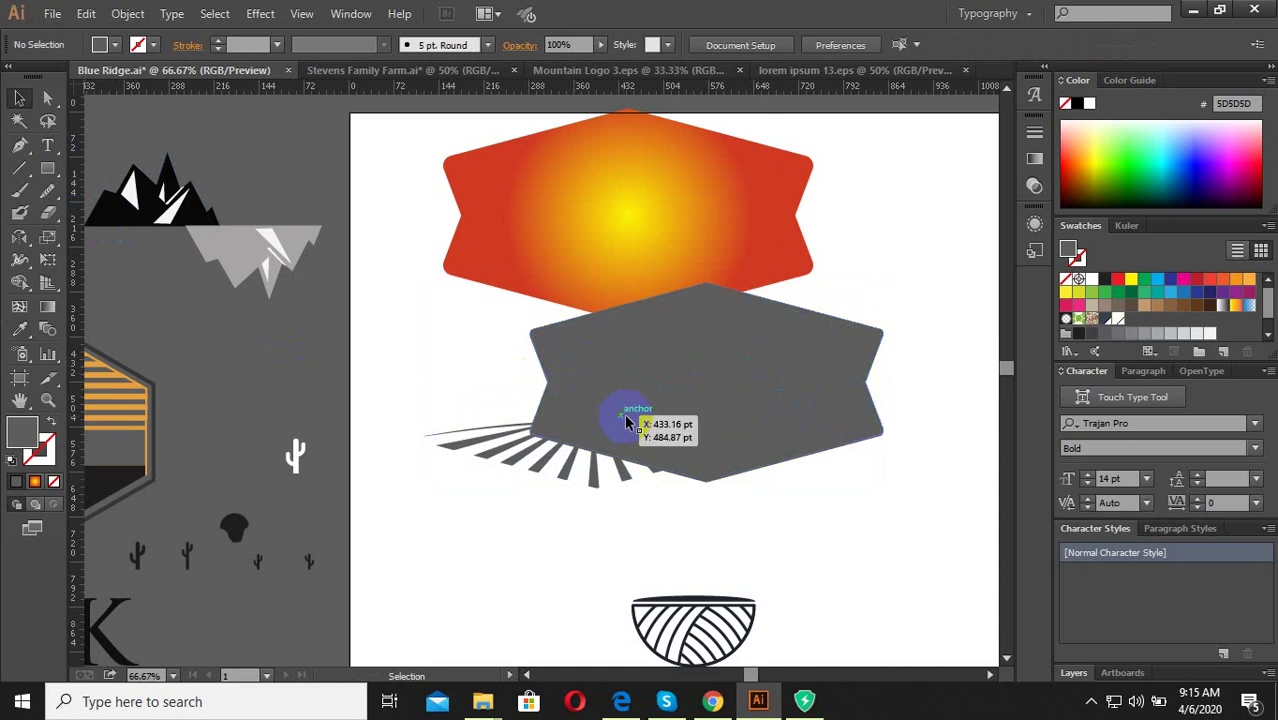
{"action": "left_click", "coordinate": [596, 361]}
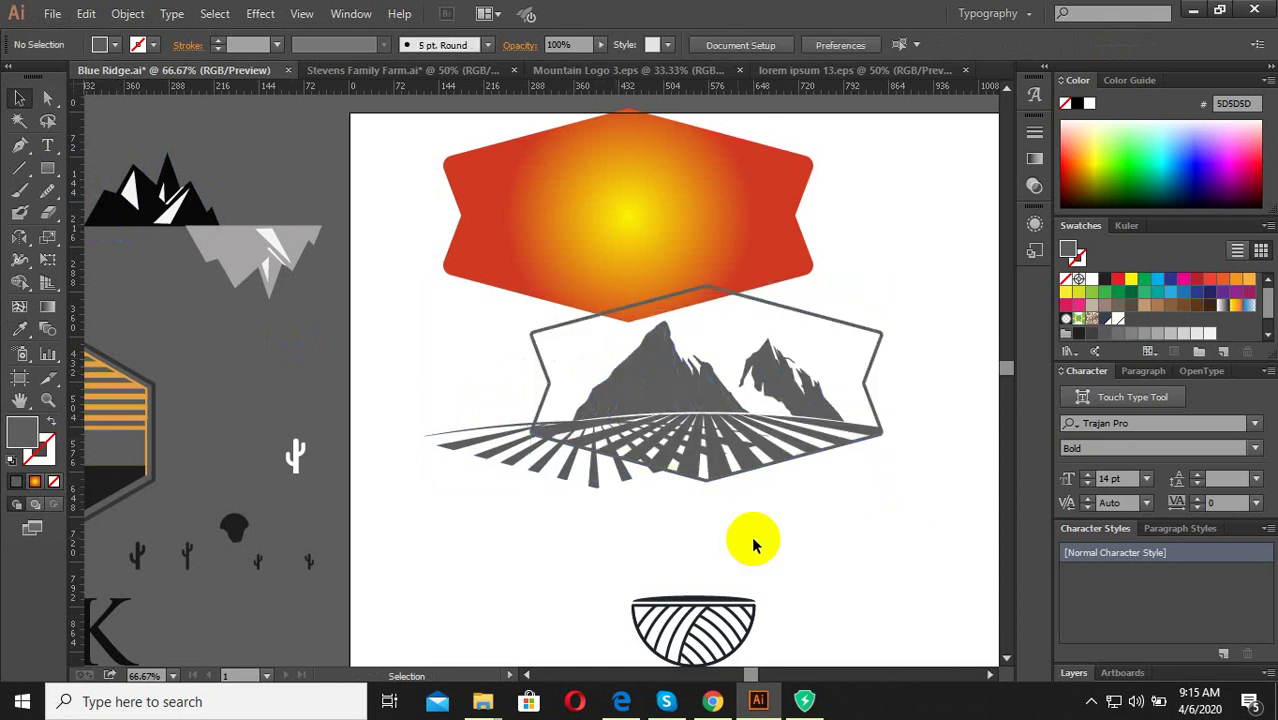
{"action": "left_click", "coordinate": [588, 478]}
Fit the striped field into the hexagon bottom and delete the left mountain's grey shape.
{"action": "left_click", "coordinate": [593, 500]}
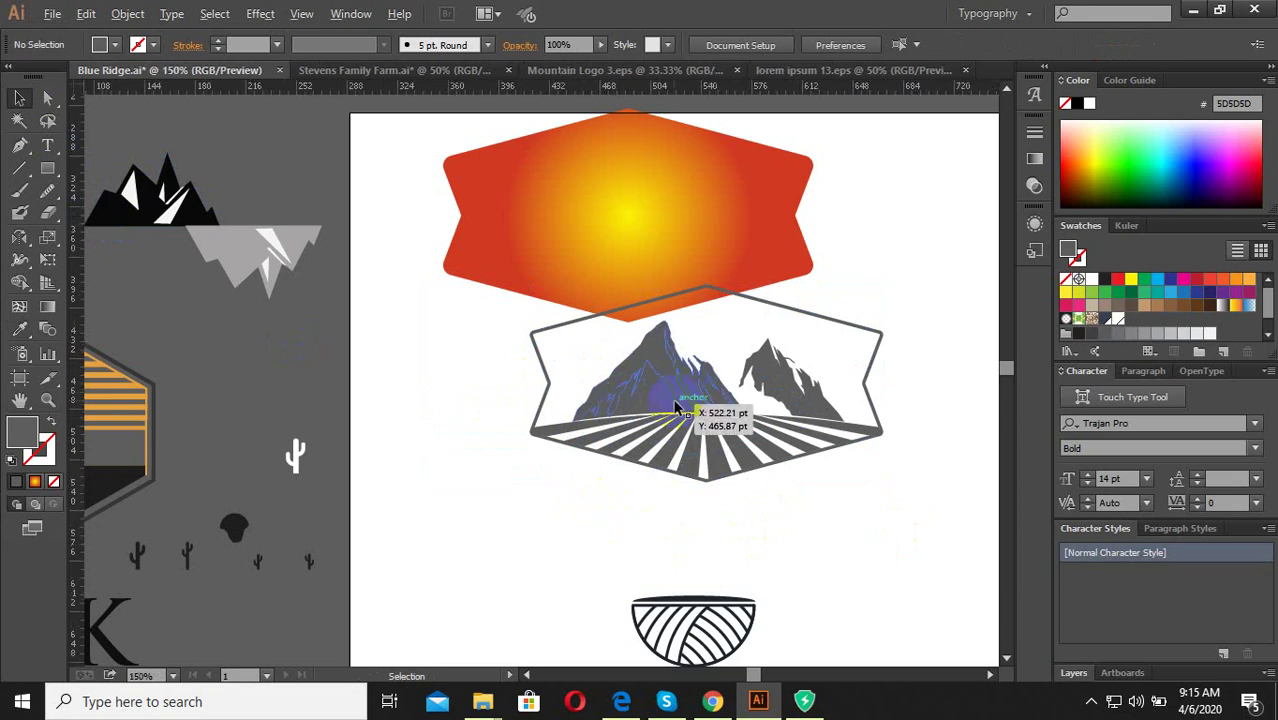
{"action": "scroll", "coordinate": [676, 400], "scroll_direction": "up", "scroll_amount": 2, "text": "alt"}
{"action": "scroll", "coordinate": [628, 361], "scroll_direction": "down", "scroll_amount": 1, "text": "alt"}
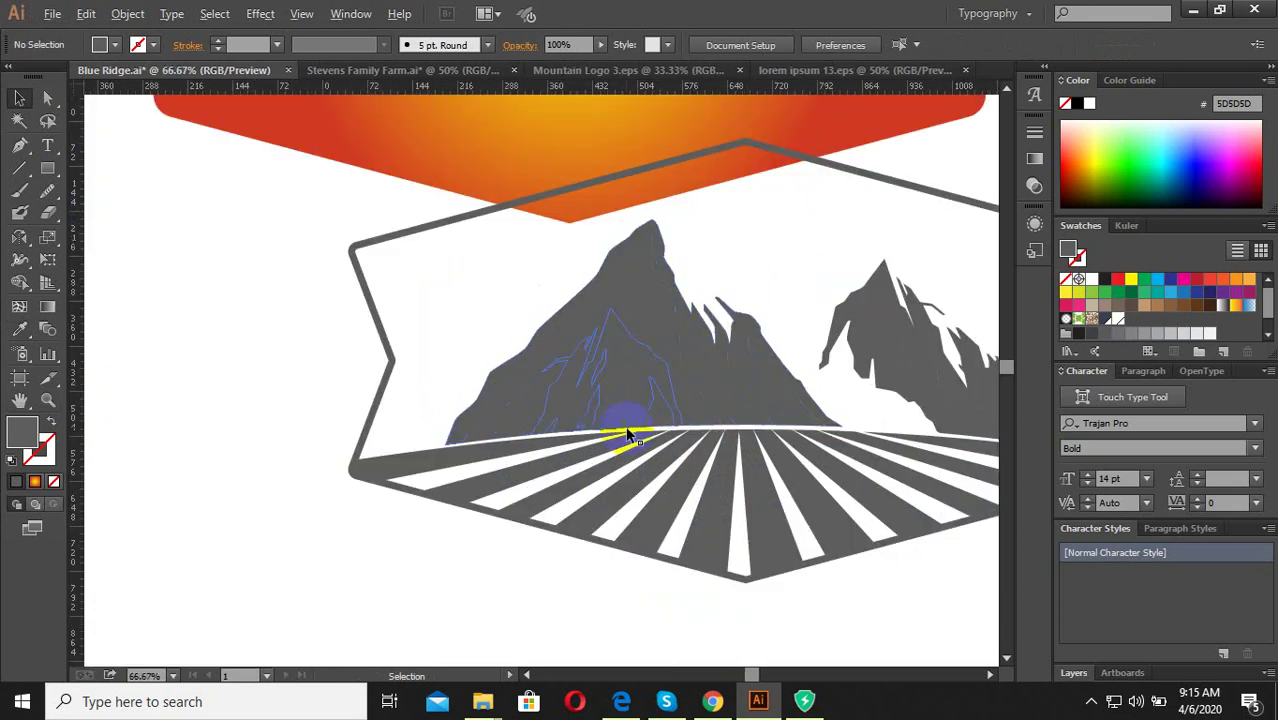
{"action": "scroll", "coordinate": [660, 440], "scroll_direction": "down", "scroll_amount": 1, "text": "alt"}
{"action": "scroll", "coordinate": [678, 475], "scroll_direction": "up", "scroll_amount": 1, "text": "alt"}
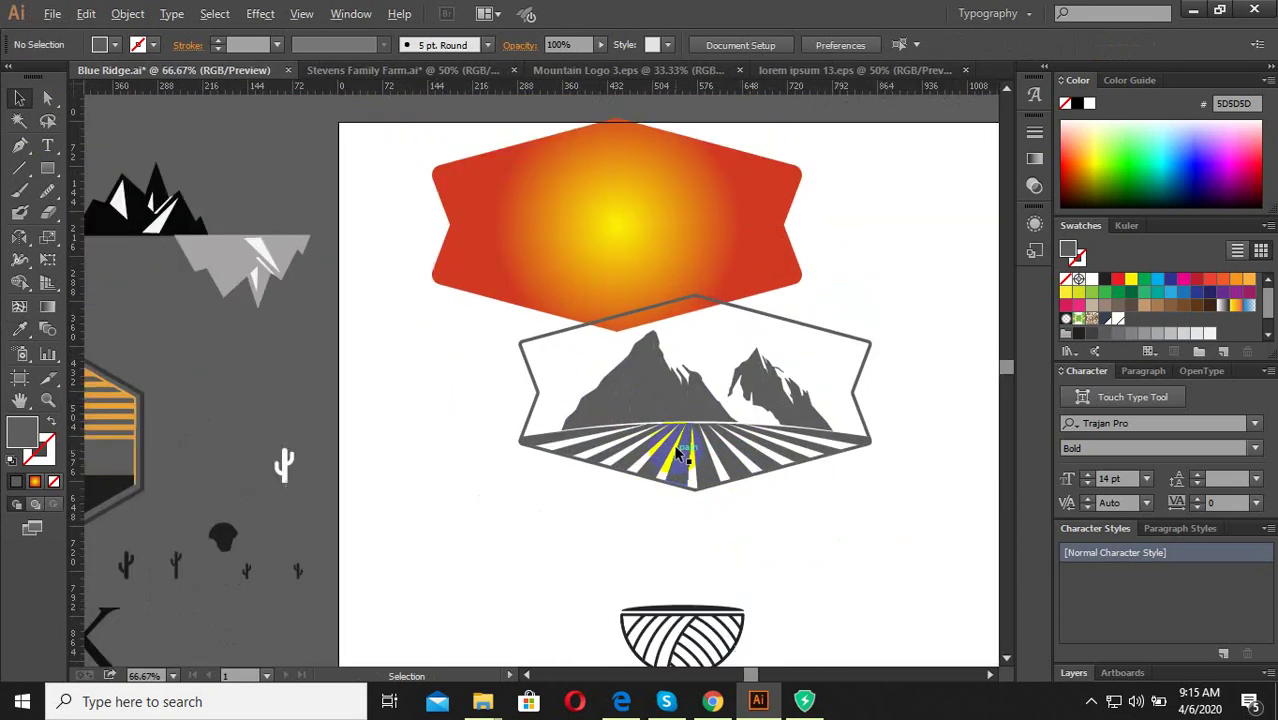
{"action": "scroll", "coordinate": [645, 396], "scroll_direction": "up", "scroll_amount": 2, "text": "alt"}
{"action": "left_click", "coordinate": [655, 321]}
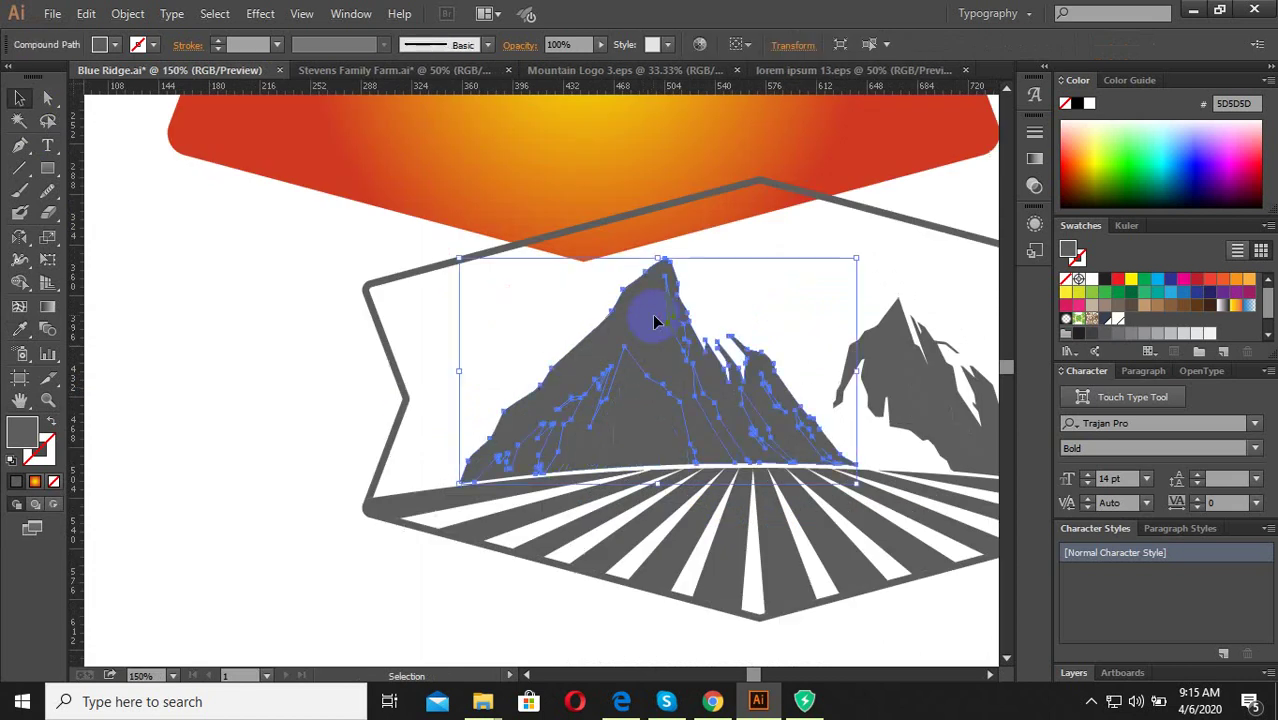
{"action": "key", "text": "Delete"}
Select and then deselect the right mountain's shape to inspect it.
{"action": "scroll", "coordinate": [621, 473], "scroll_direction": "down", "scroll_amount": 1, "text": "alt"}
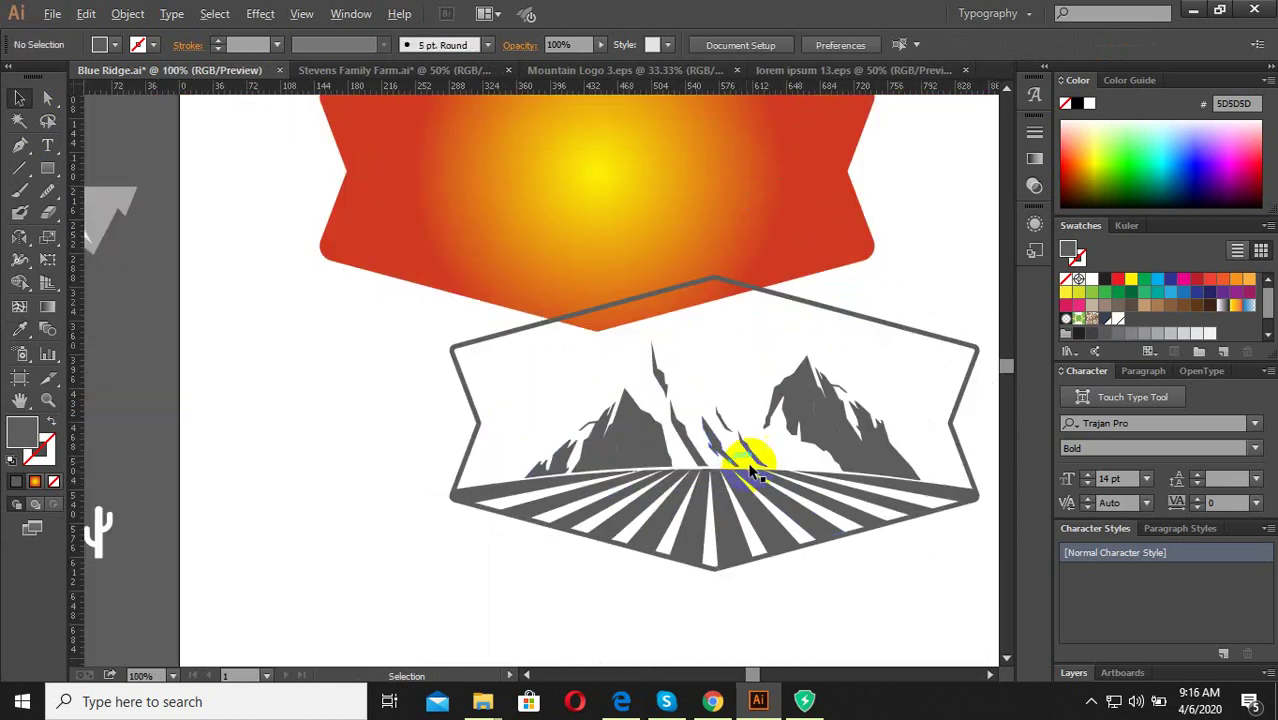
{"action": "scroll", "coordinate": [662, 438], "scroll_direction": "up", "scroll_amount": 1, "text": "alt"}
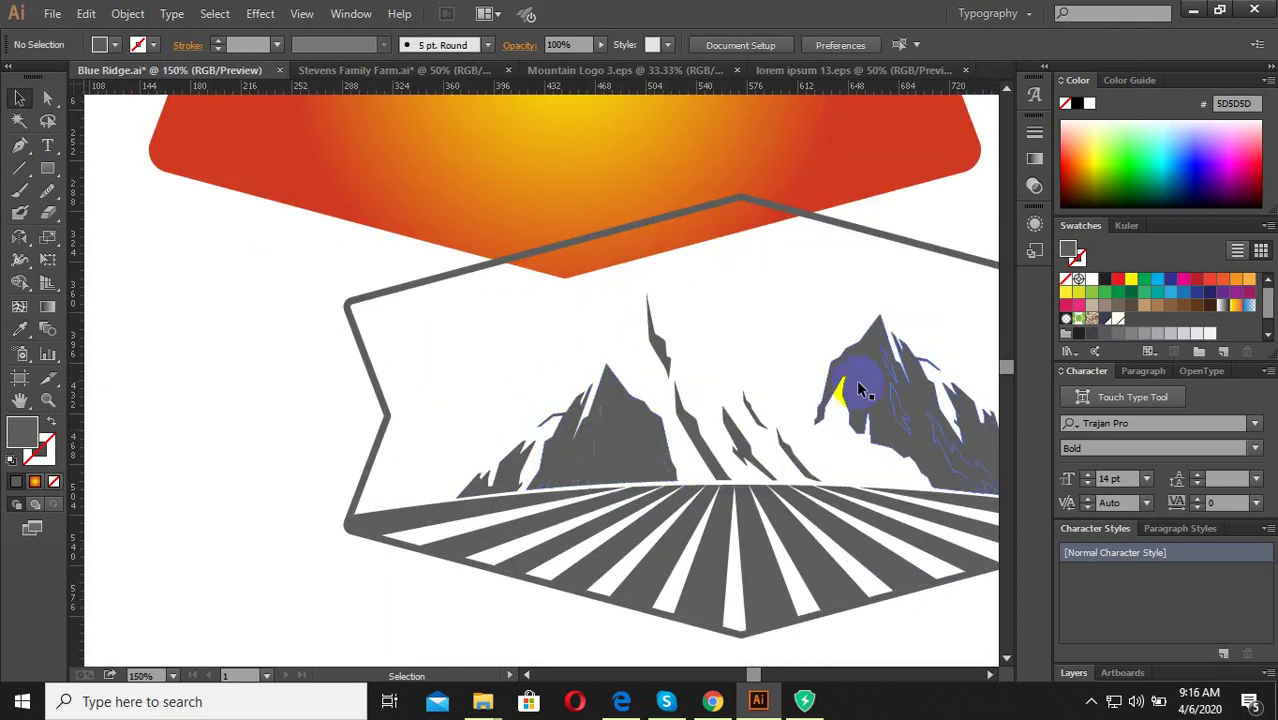
{"action": "left_click", "coordinate": [859, 370]}
{"action": "scroll", "coordinate": [745, 428], "scroll_direction": "down", "scroll_amount": 1, "text": "alt"}
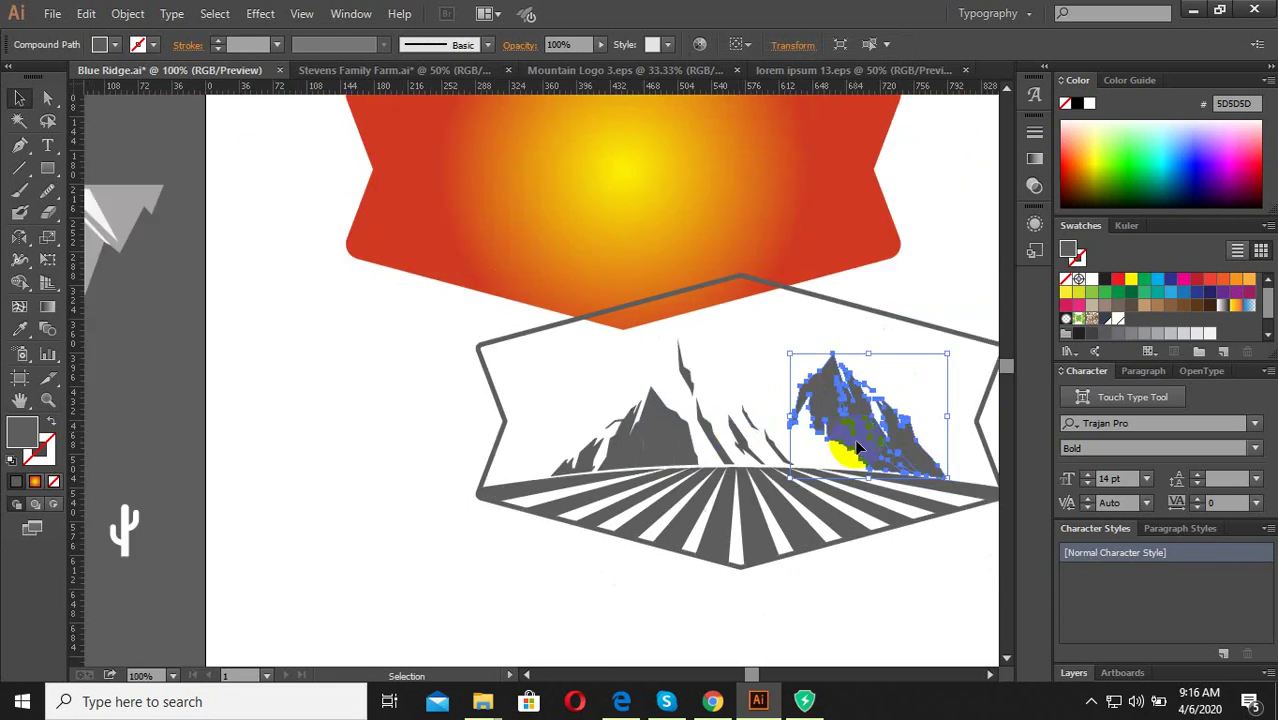
{"action": "left_click", "coordinate": [889, 600]}
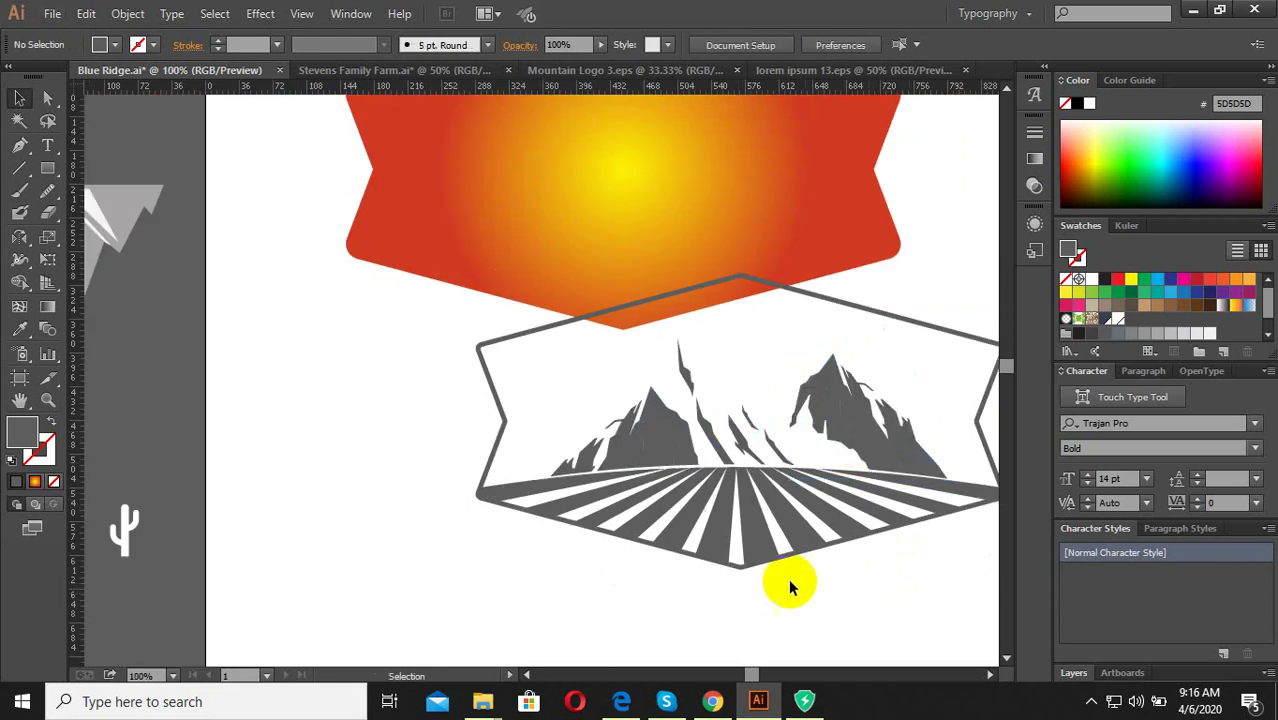
{"action": "scroll", "coordinate": [830, 592], "scroll_direction": "down", "scroll_amount": 1, "text": "alt"}
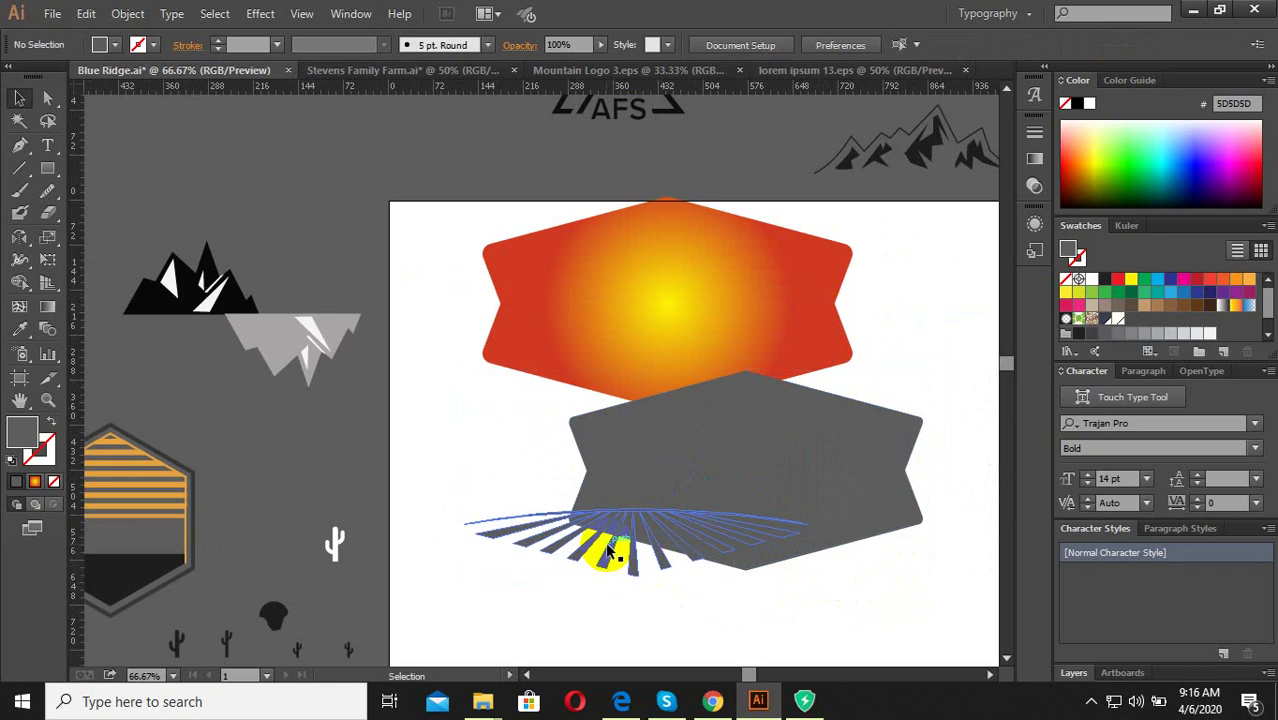
Delete the stray stripe fan and swap the hexagon's fill and stroke to an outline.
{"action": "left_click", "coordinate": [605, 550]}
{"action": "key", "text": "Delete"}
{"action": "left_click", "coordinate": [617, 447]}
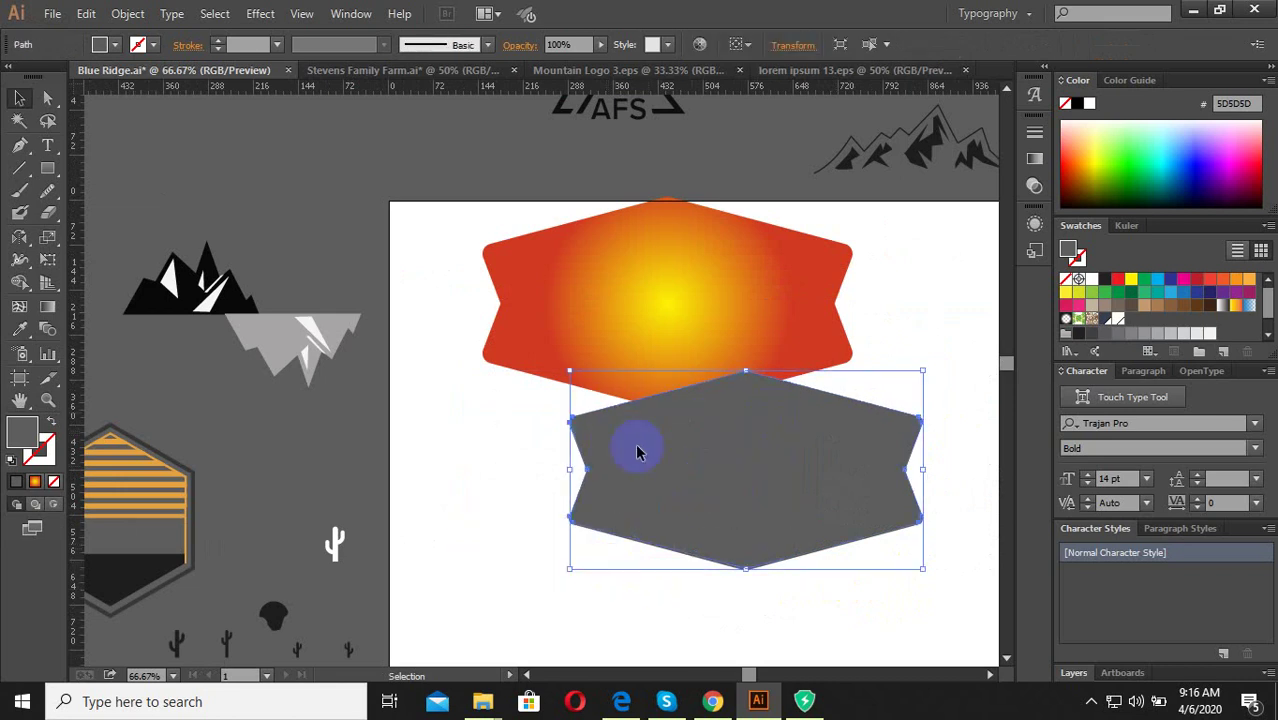
{"action": "left_click", "coordinate": [25, 334]}
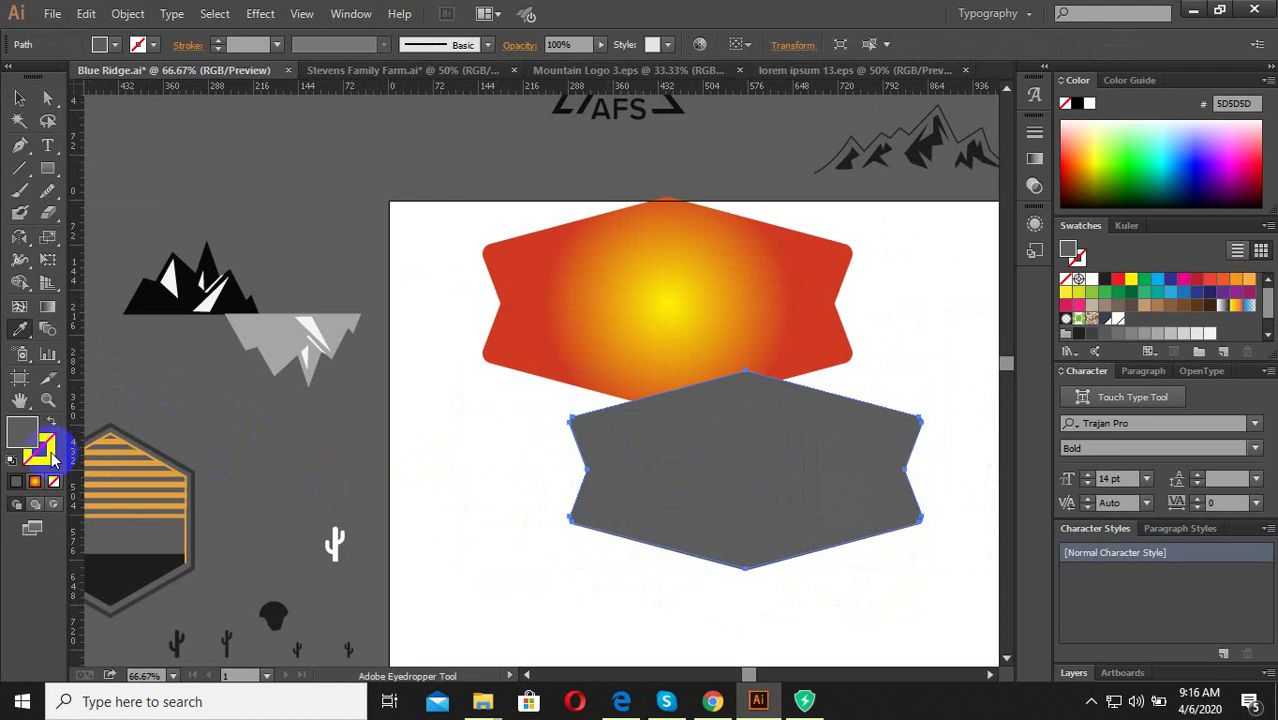
{"action": "left_click", "coordinate": [47, 421]}
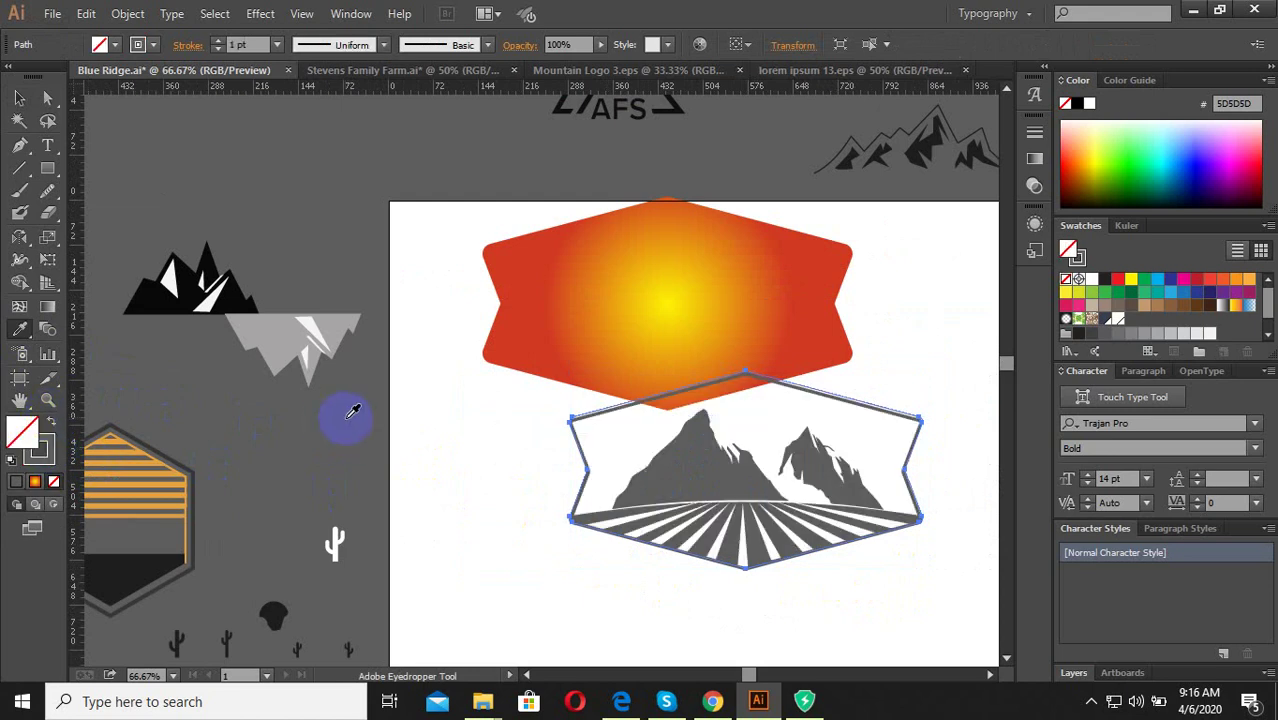
{"action": "left_click", "coordinate": [22, 100]}
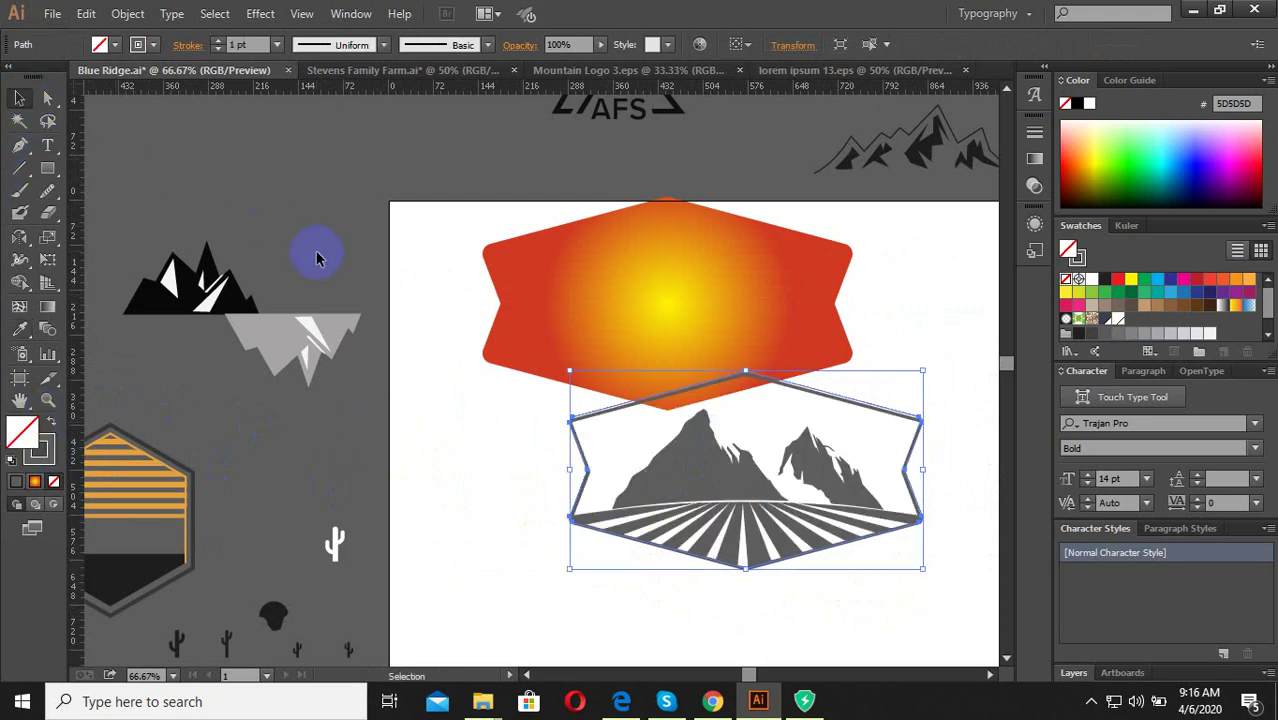
{"action": "left_click", "coordinate": [407, 267]}
{"action": "scroll", "coordinate": [781, 459], "scroll_direction": "up", "scroll_amount": 2}
Inspect the left and tall mountain shapes and the mountain compound shape.
{"action": "left_click", "coordinate": [607, 514]}
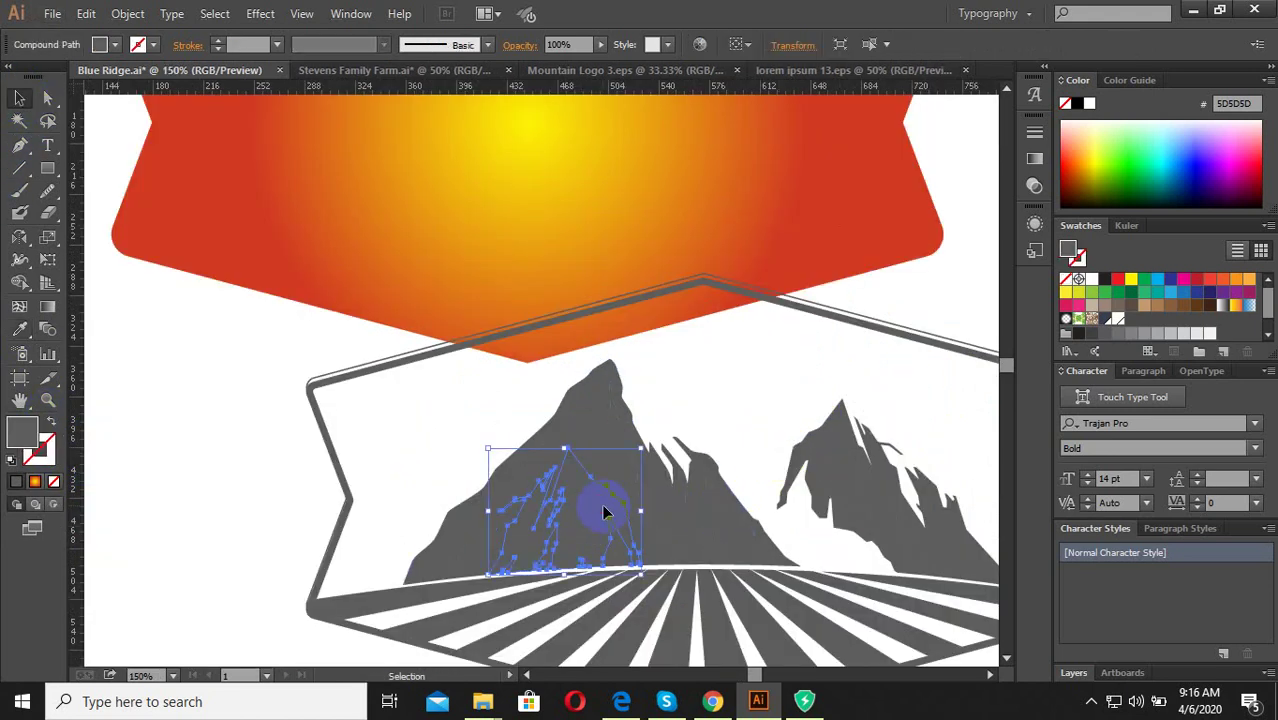
{"action": "left_click", "coordinate": [573, 533]}
{"action": "scroll", "coordinate": [617, 538], "scroll_direction": "down", "scroll_amount": 3}
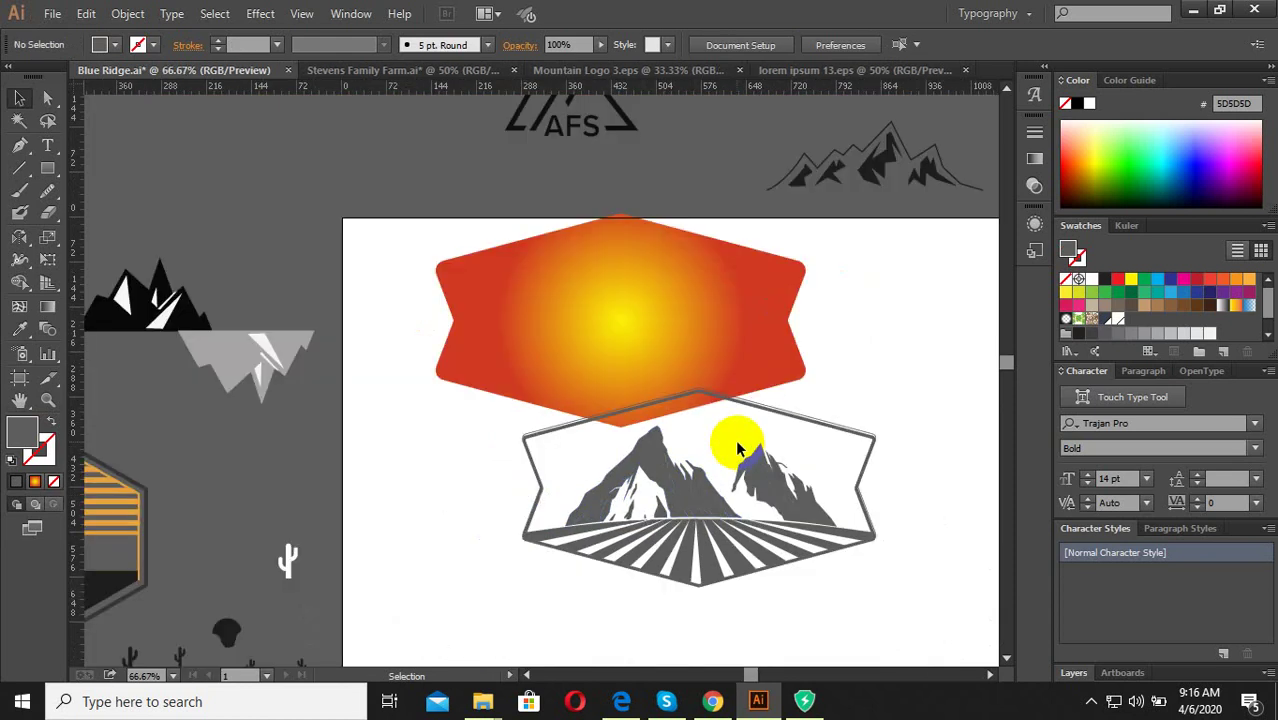
{"action": "scroll", "coordinate": [676, 541], "scroll_direction": "up", "scroll_amount": 4}
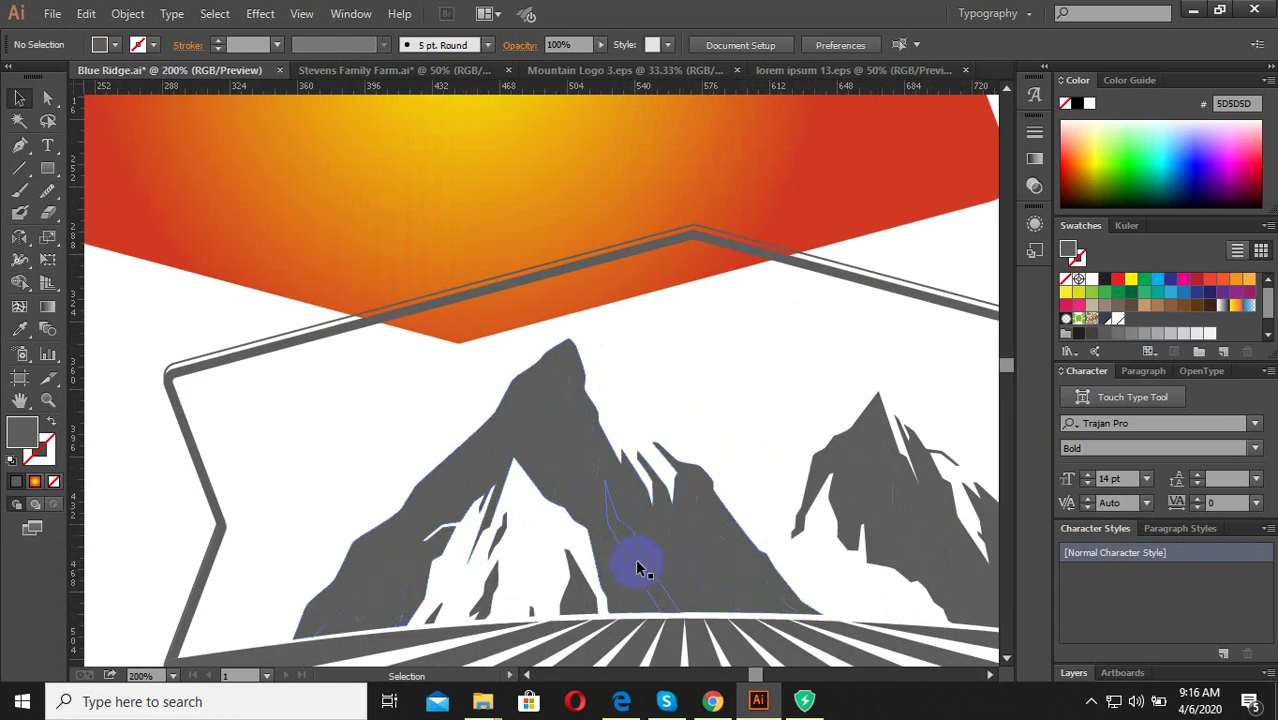
{"action": "left_click", "coordinate": [640, 568]}
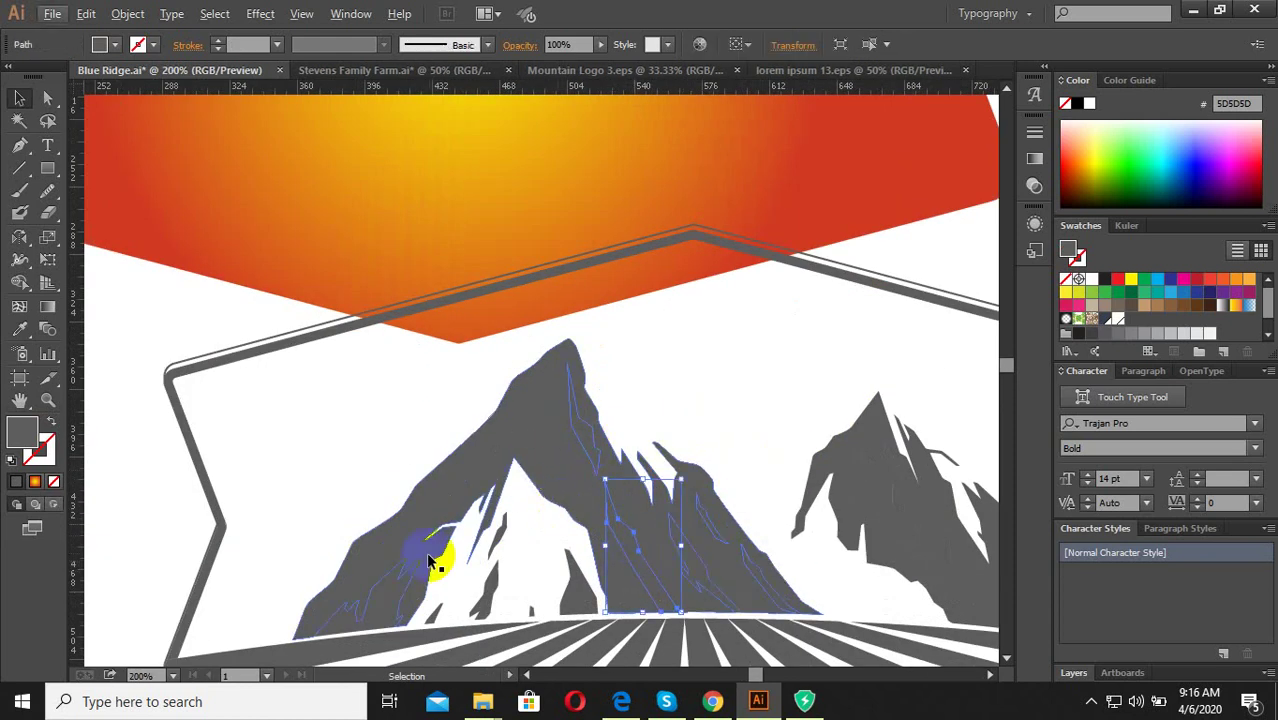
{"action": "left_click", "coordinate": [387, 558]}
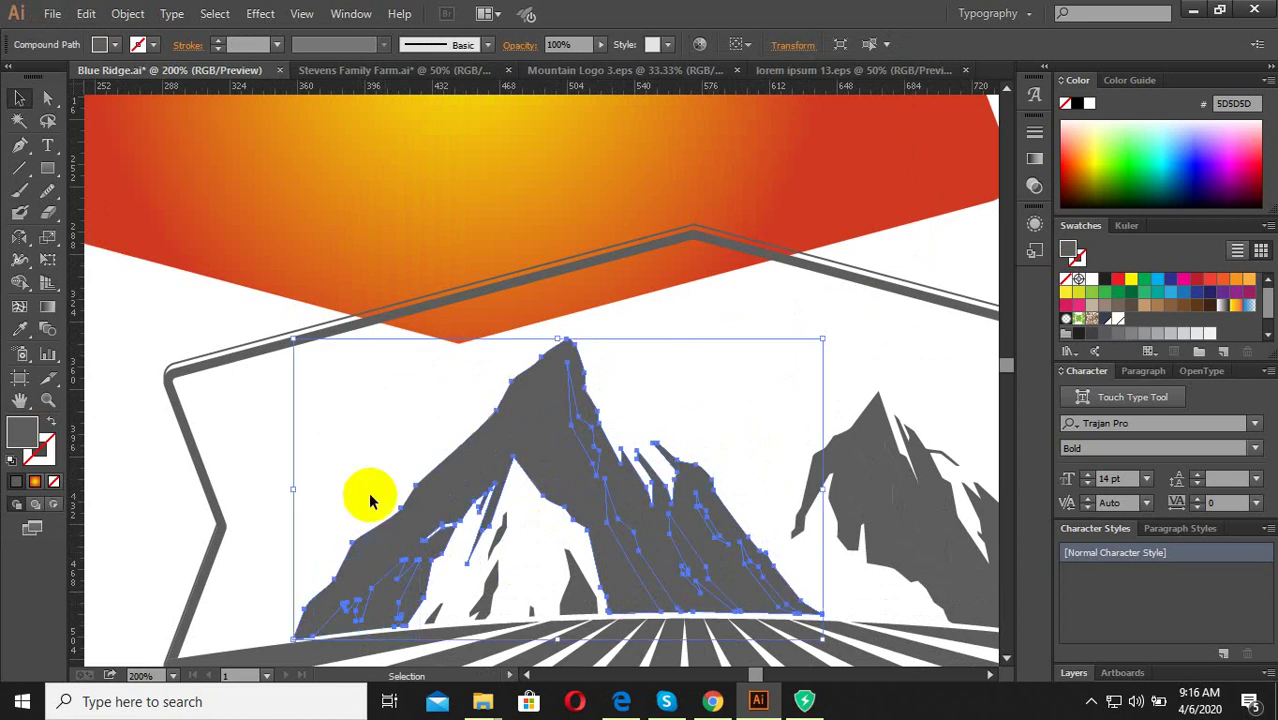
{"action": "left_click", "coordinate": [371, 500]}
{"action": "scroll", "coordinate": [608, 442], "scroll_direction": "down", "scroll_amount": 2}
{"action": "scroll", "coordinate": [744, 574], "scroll_direction": "down", "scroll_amount": 1}
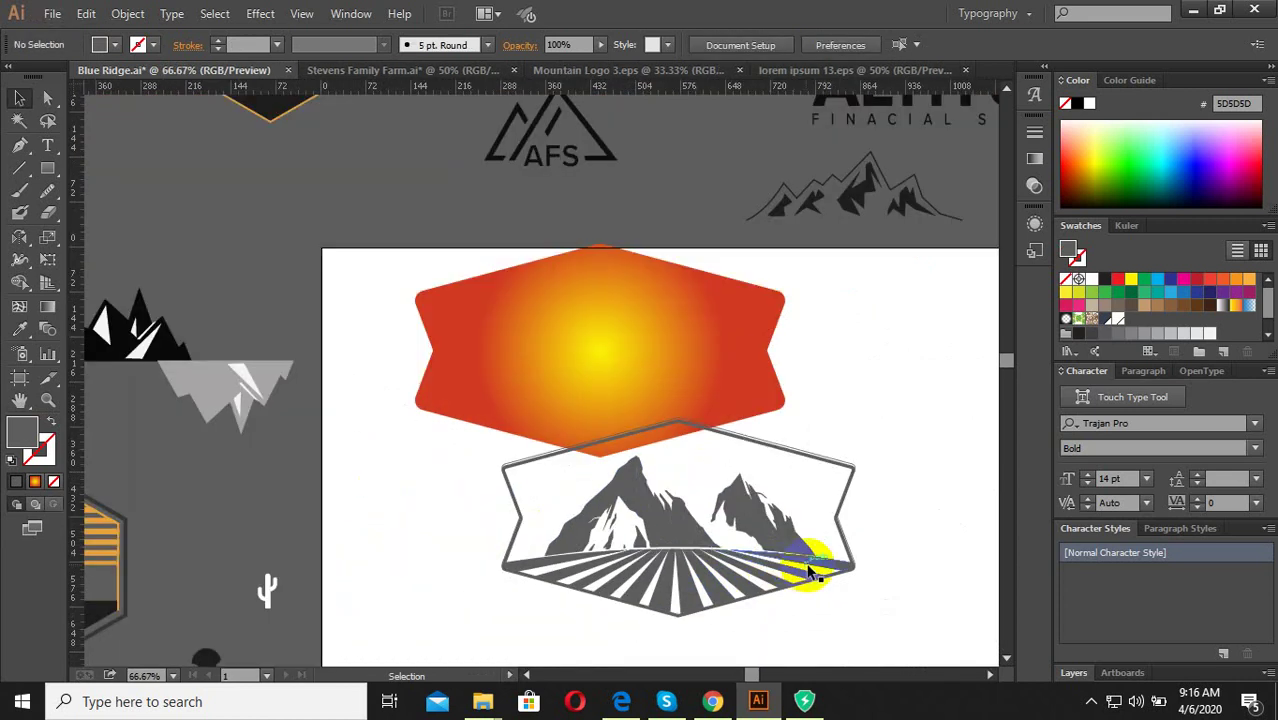
{"action": "scroll", "coordinate": [706, 602], "scroll_direction": "up", "scroll_amount": 2}
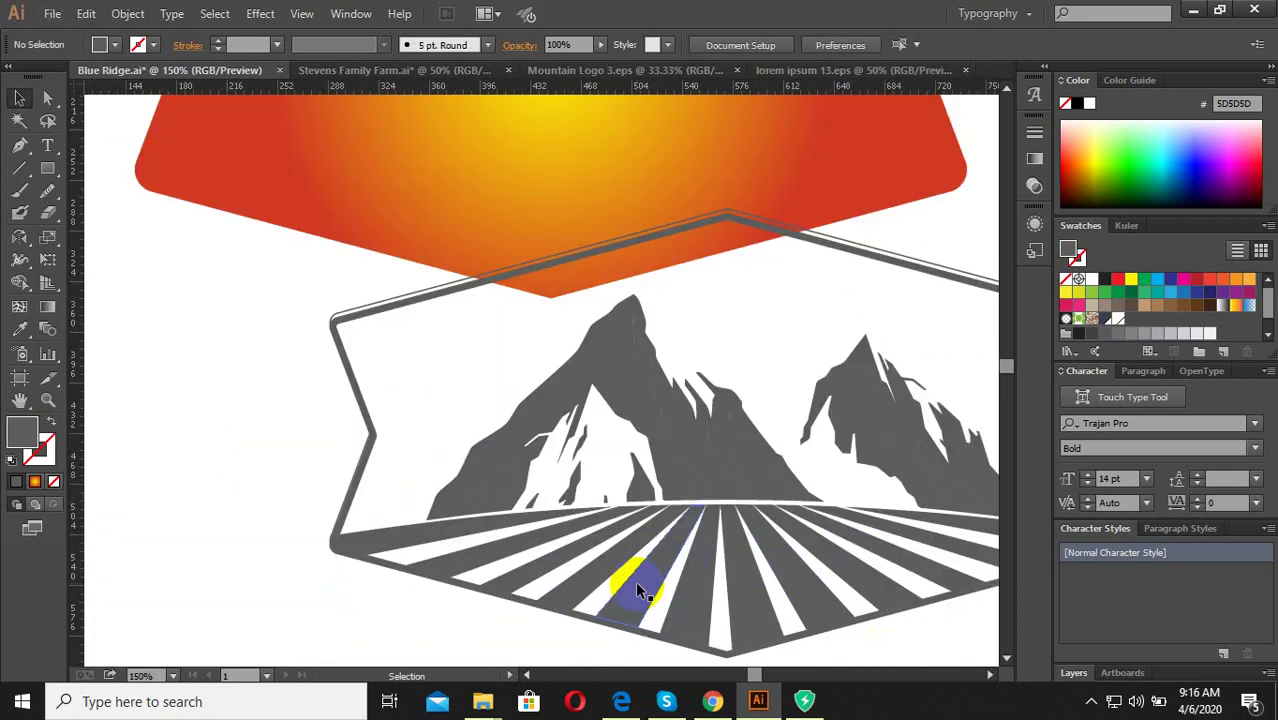
{"action": "scroll", "coordinate": [630, 578], "scroll_direction": "down", "scroll_amount": 1}
{"action": "scroll", "coordinate": [677, 585], "scroll_direction": "down", "scroll_amount": 1}
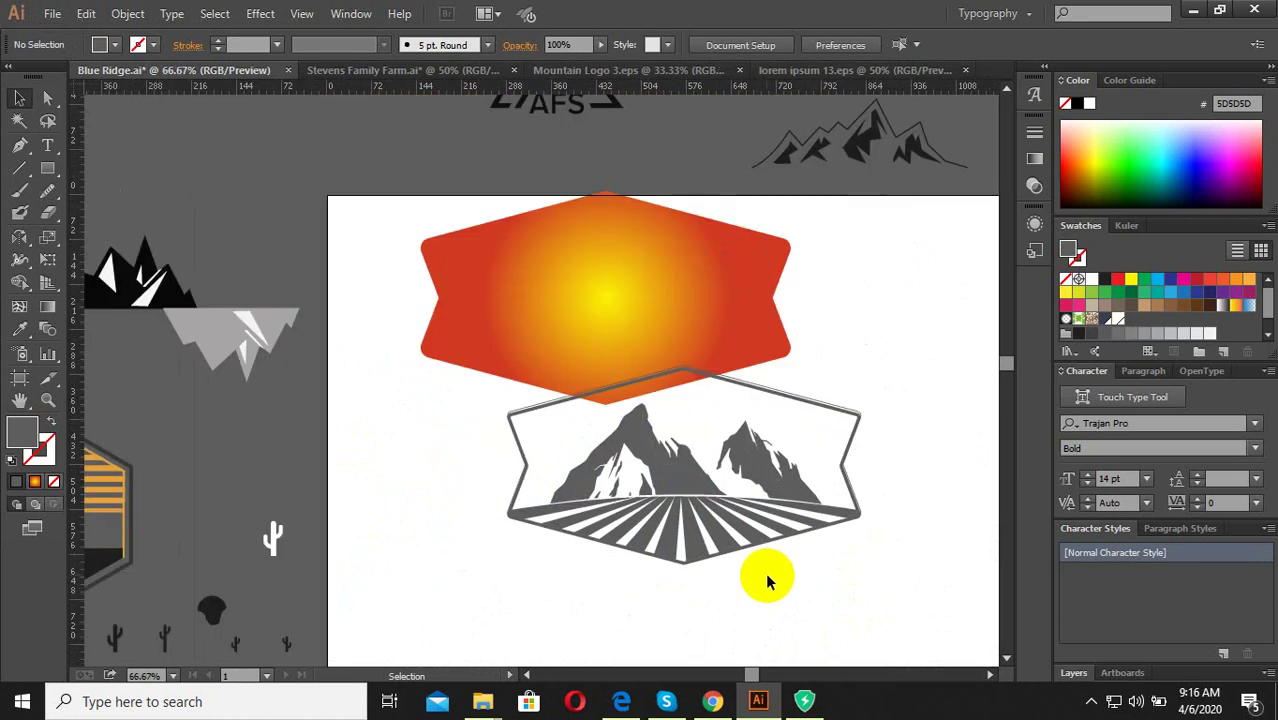
{"action": "scroll", "coordinate": [756, 578], "scroll_direction": "up", "scroll_amount": 1}
Delete the orange gradient hexagon shape above the badge.
{"action": "left_click", "coordinate": [534, 228]}
{"action": "scroll", "coordinate": [519, 223], "scroll_direction": "up", "scroll_amount": 2}
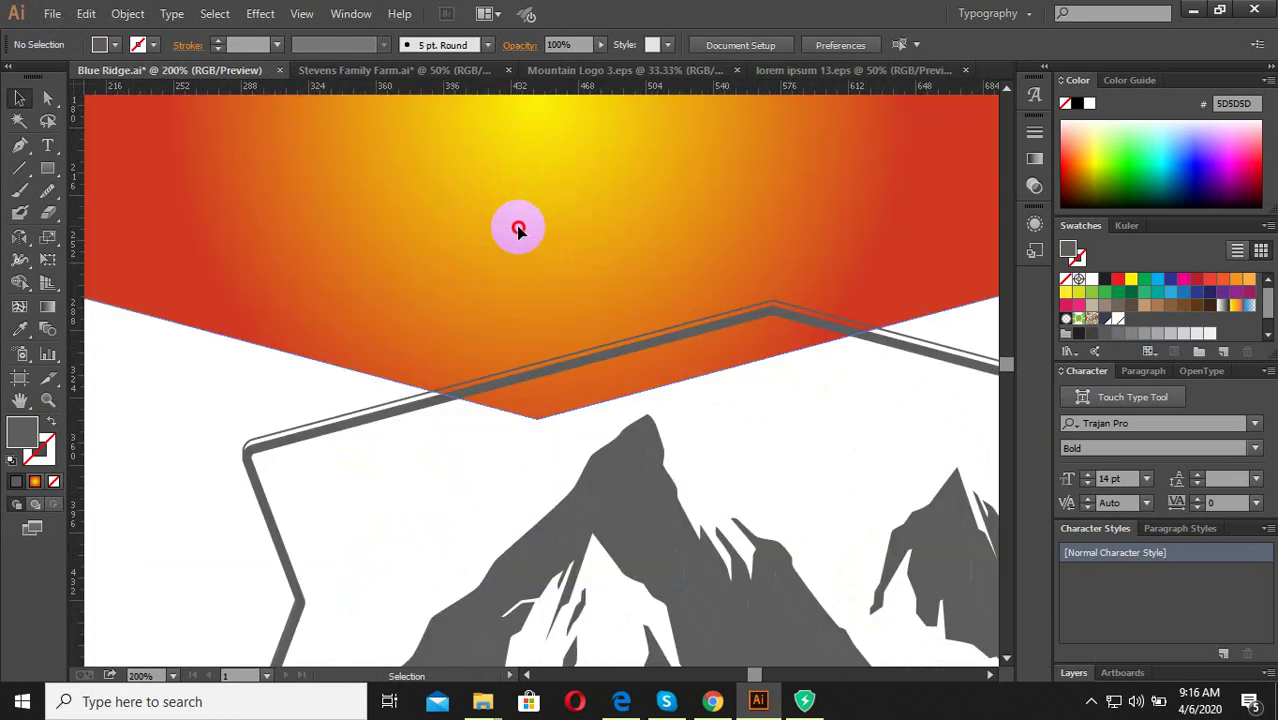
{"action": "key", "text": "Delete"}
{"action": "scroll", "coordinate": [497, 281], "scroll_direction": "down", "scroll_amount": 1}
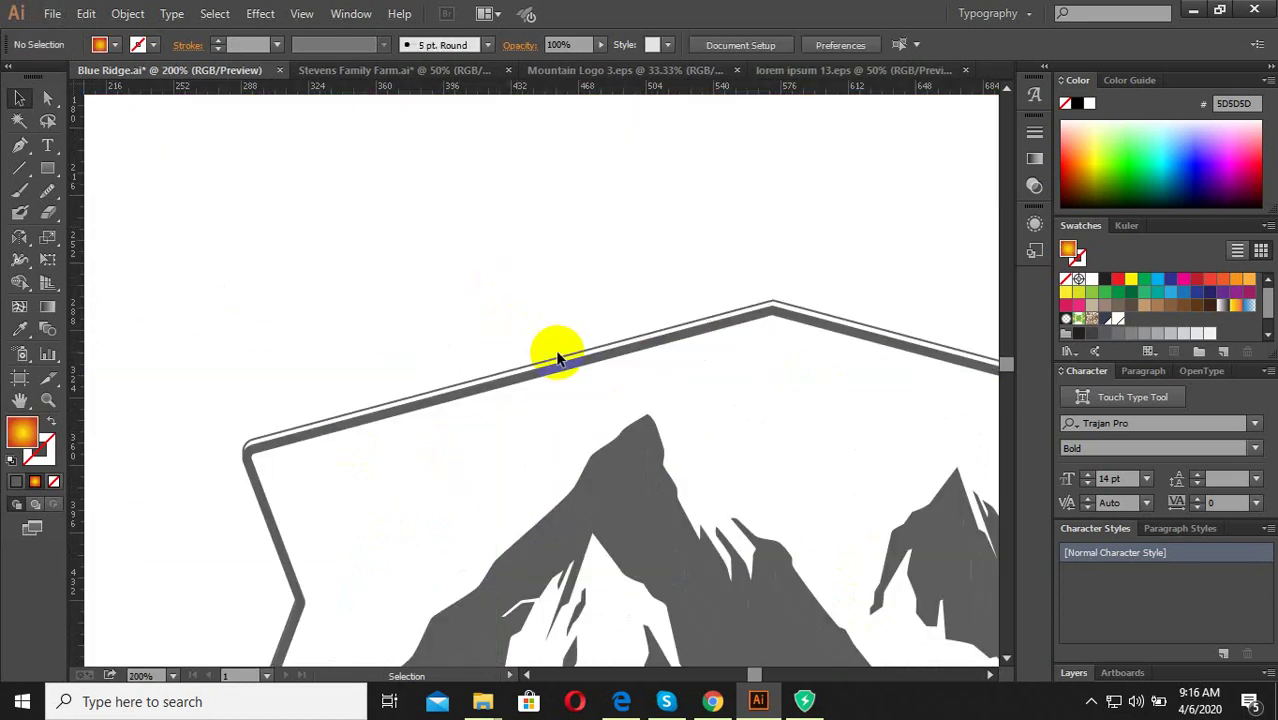
{"action": "left_click", "coordinate": [558, 356]}
{"action": "scroll", "coordinate": [558, 362], "scroll_direction": "down", "scroll_amount": 1}
{"action": "scroll", "coordinate": [430, 575], "scroll_direction": "up", "scroll_amount": 3}
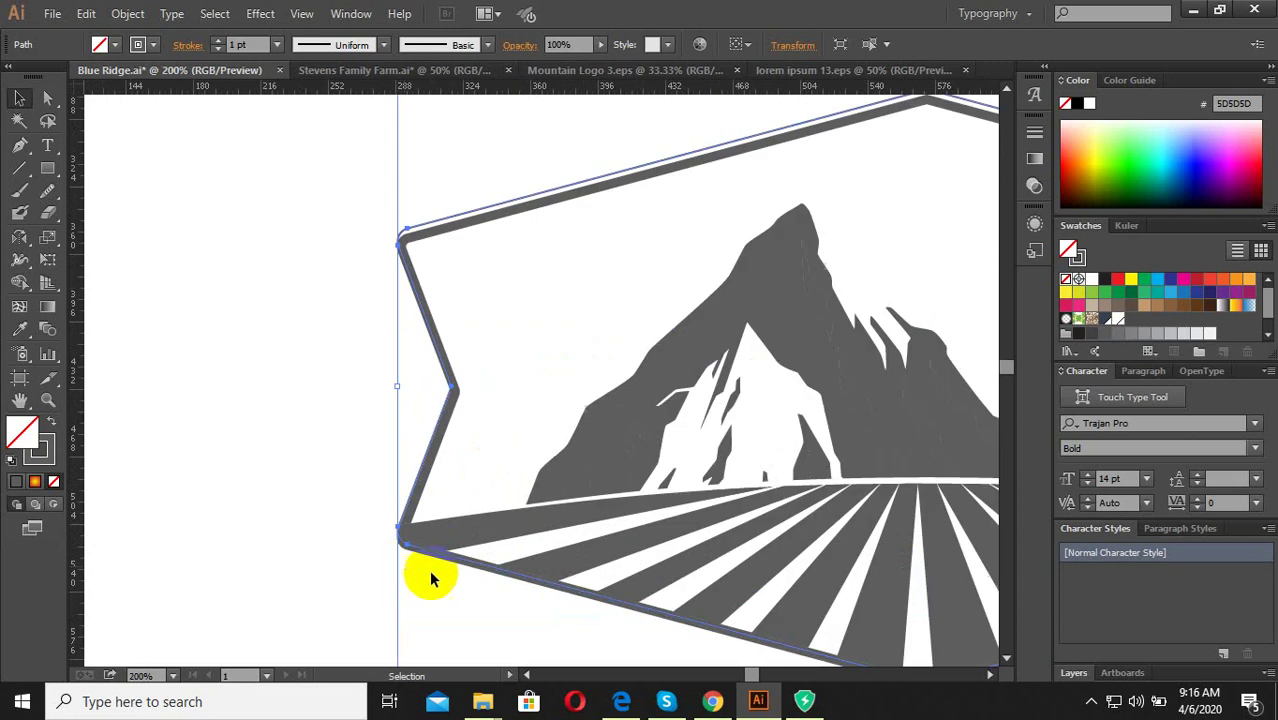
{"action": "left_click", "coordinate": [434, 580]}
Offset the badge outline path by 9 pt to create an outer hexagon copy.
{"action": "scroll", "coordinate": [433, 510], "scroll_direction": "down", "scroll_amount": 1}
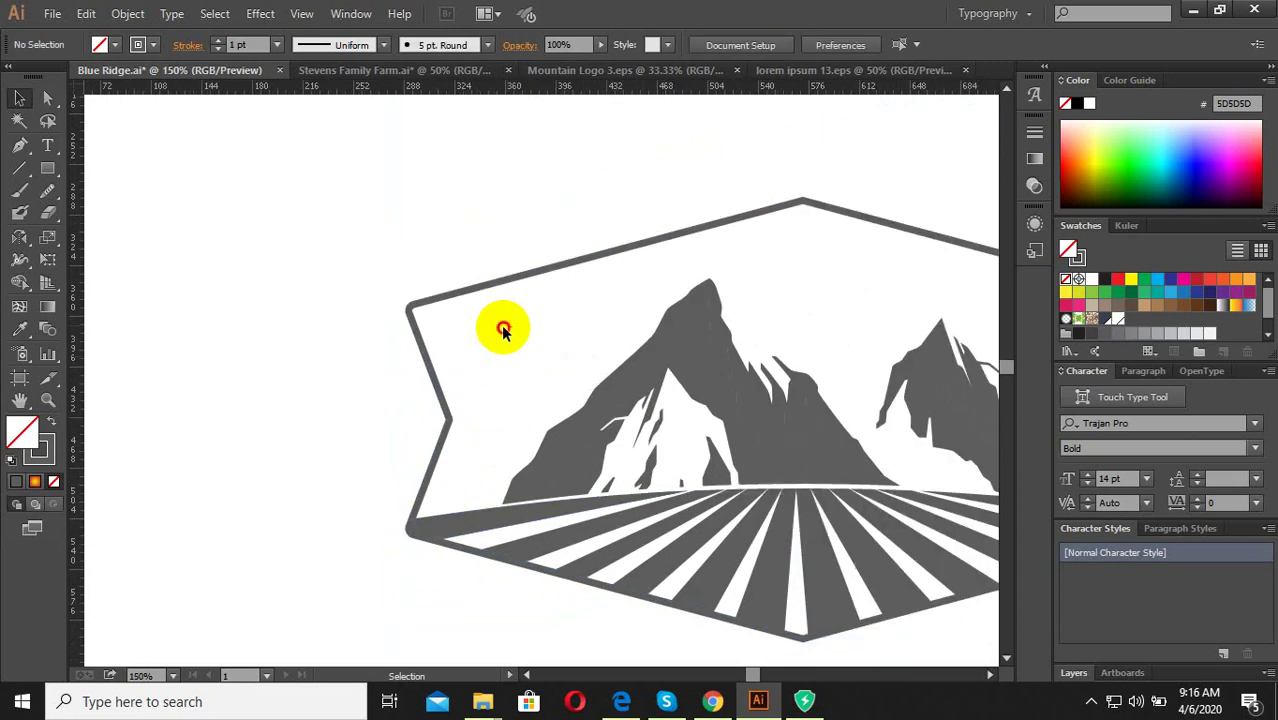
{"action": "left_click", "coordinate": [456, 386]}
{"action": "scroll", "coordinate": [434, 409], "scroll_direction": "down", "scroll_amount": 1}
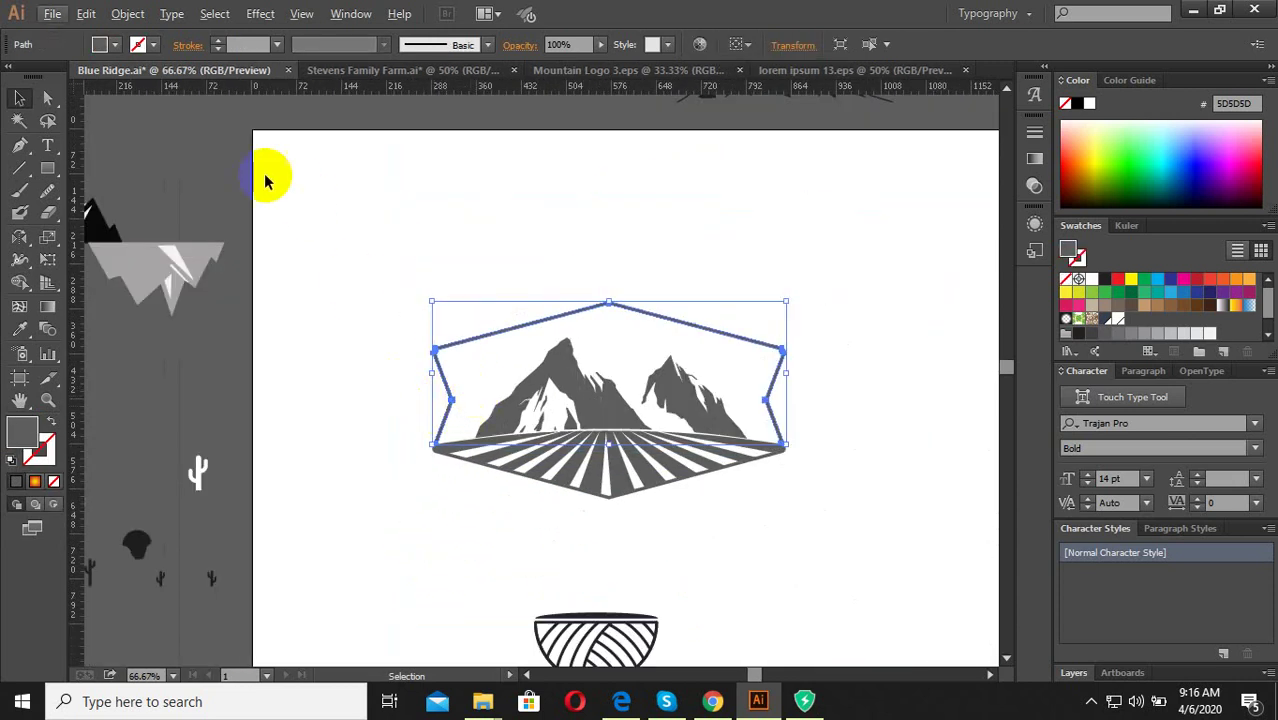
{"action": "left_click", "coordinate": [124, 17]}
{"action": "mouse_move", "coordinate": [148, 391]}
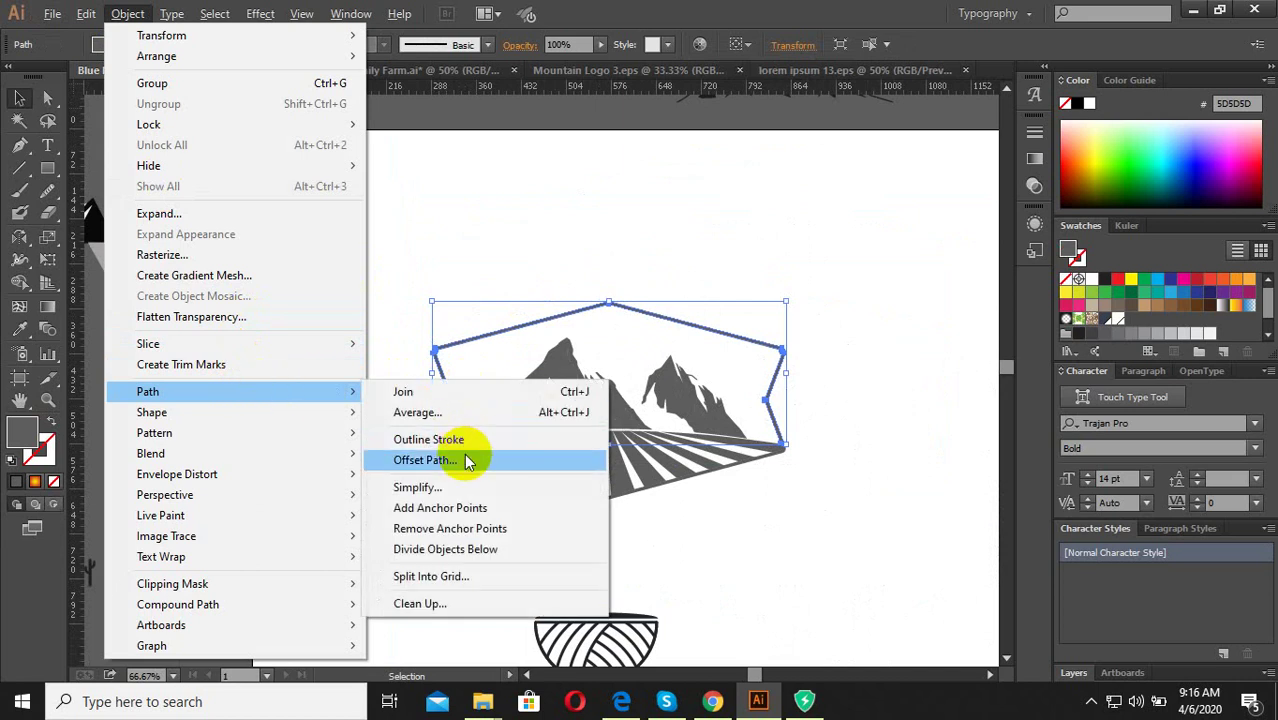
{"action": "left_click", "coordinate": [468, 461]}
{"action": "left_click", "coordinate": [813, 407]}
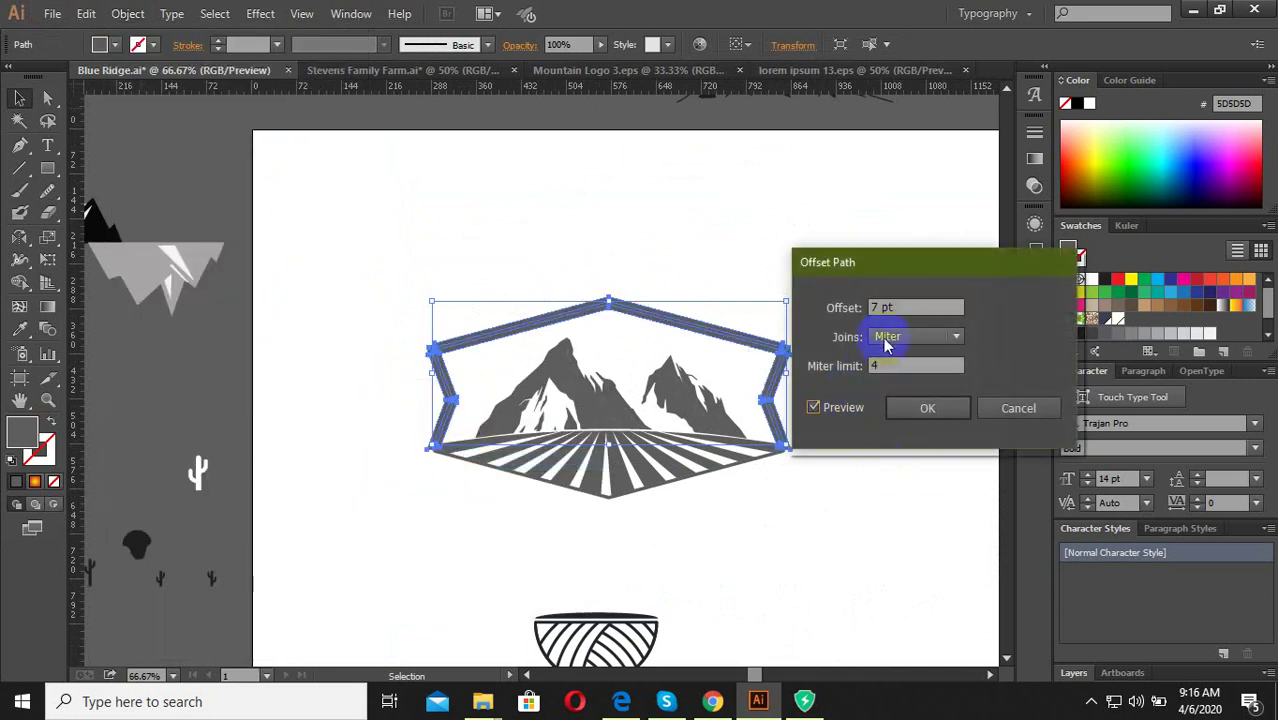
{"action": "key", "text": "Up"}
{"action": "key", "text": "Up"}
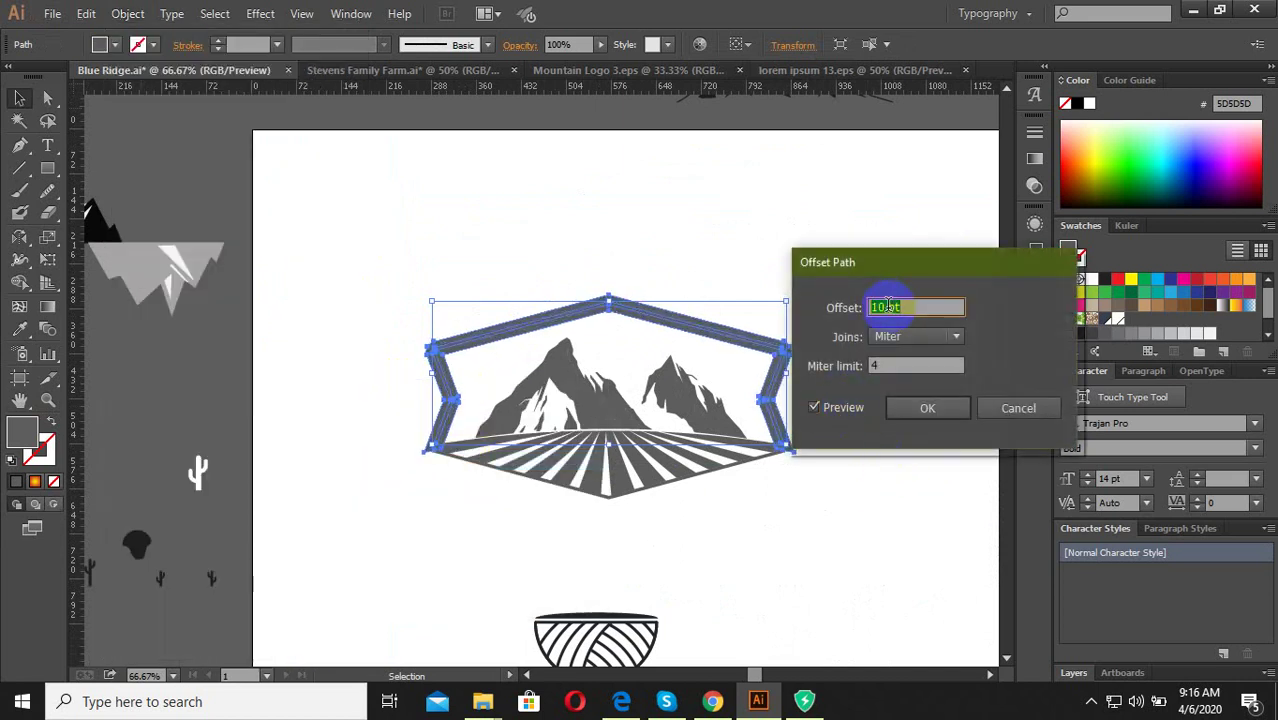
{"action": "key", "text": "Down"}
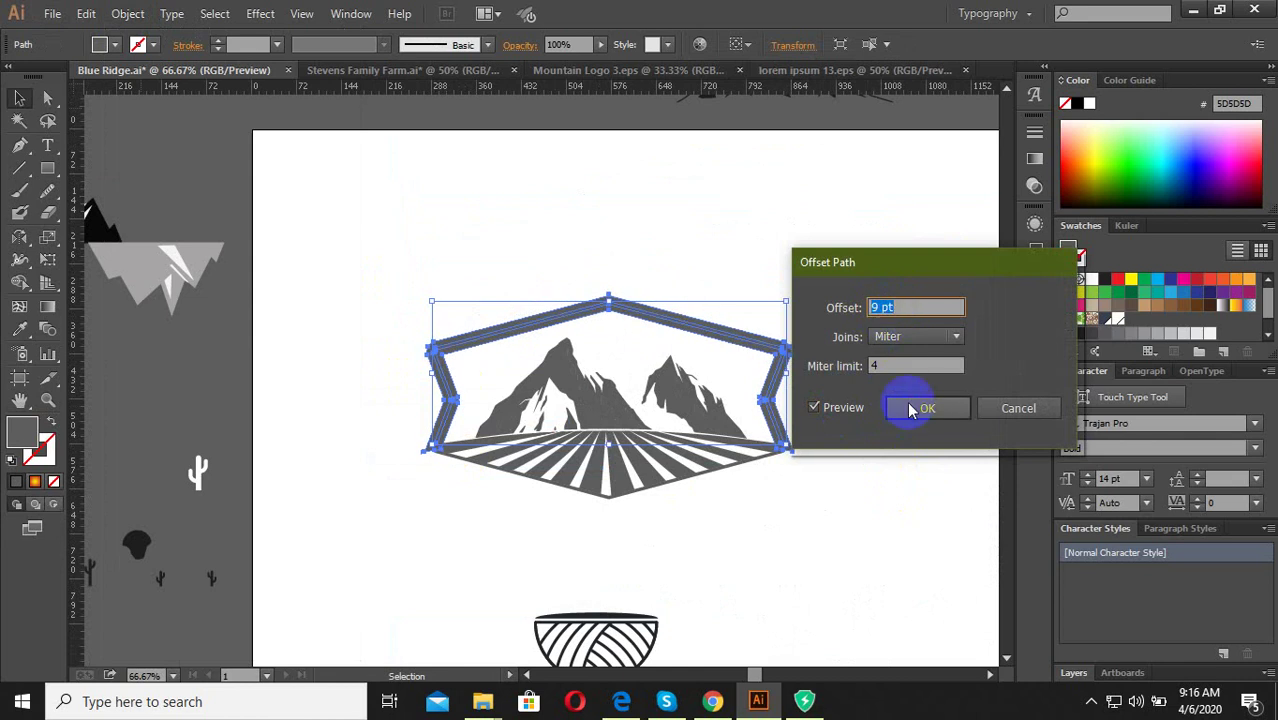
{"action": "left_click", "coordinate": [911, 410]}
{"action": "scroll", "coordinate": [810, 456], "scroll_direction": "up", "scroll_amount": 2, "text": "alt"}
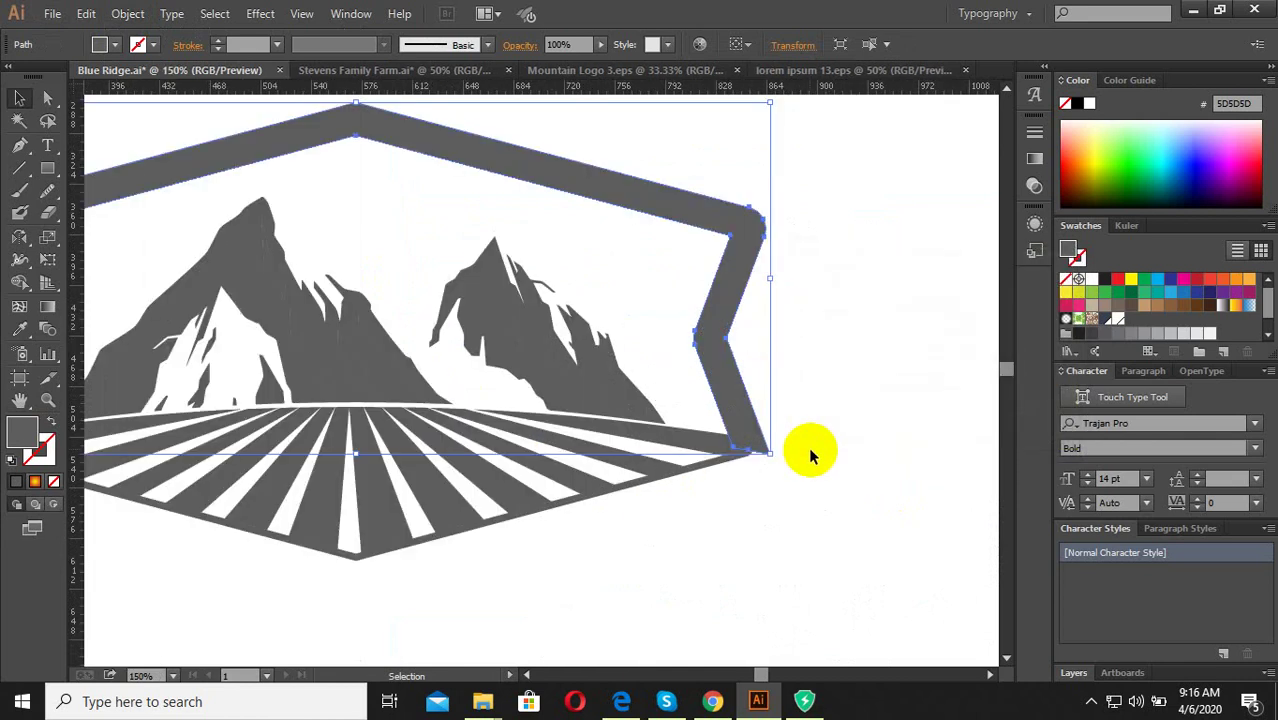
{"action": "left_click", "coordinate": [759, 378], "text": "shift"}
Select the inner and outer frame paths together and join them into one path.
{"action": "left_click", "coordinate": [740, 392], "text": "shift"}
{"action": "scroll", "coordinate": [796, 399], "scroll_direction": "down", "scroll_amount": 1, "text": "alt"}
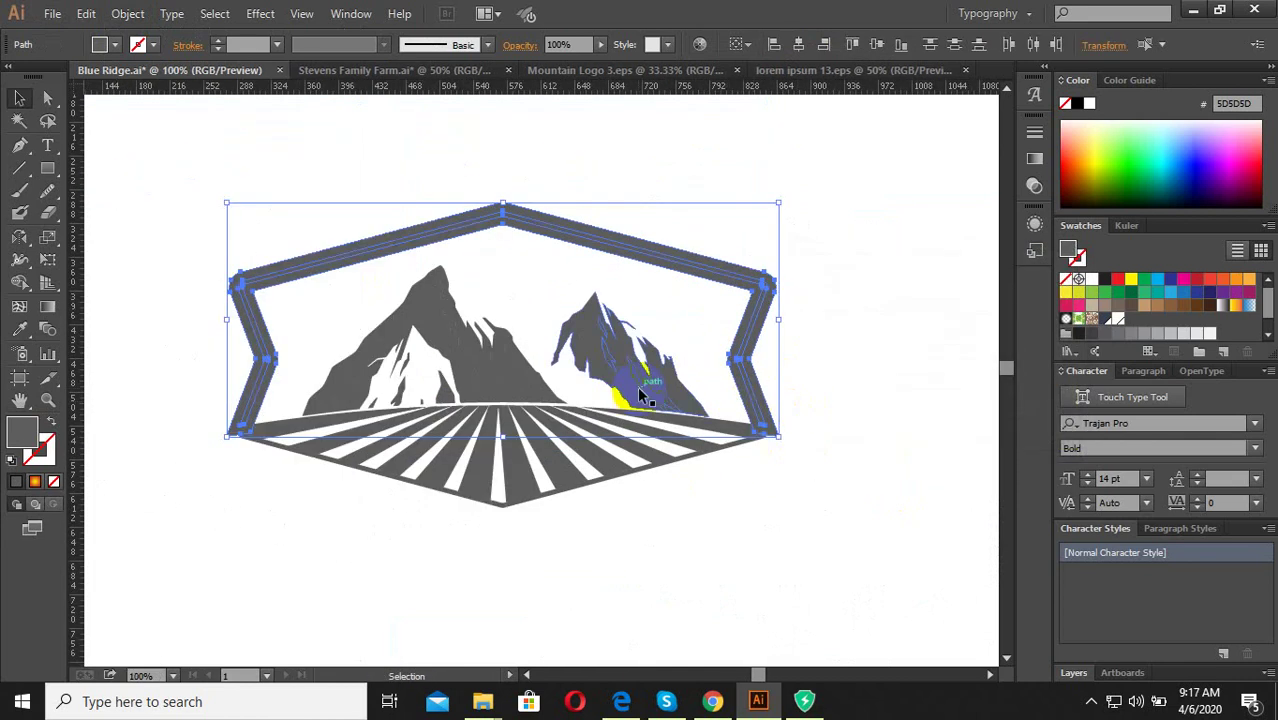
{"action": "left_click", "coordinate": [133, 20]}
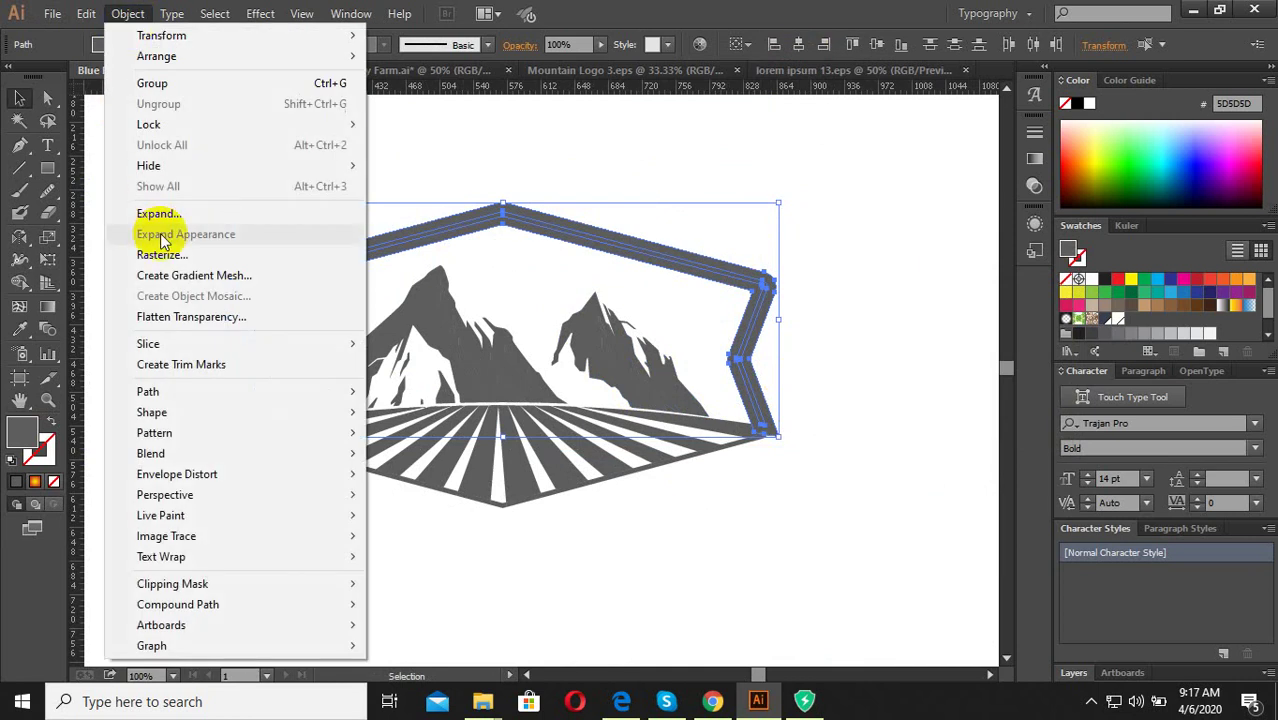
{"action": "key", "text": "Escape"}
{"action": "right_click", "coordinate": [234, 287]}
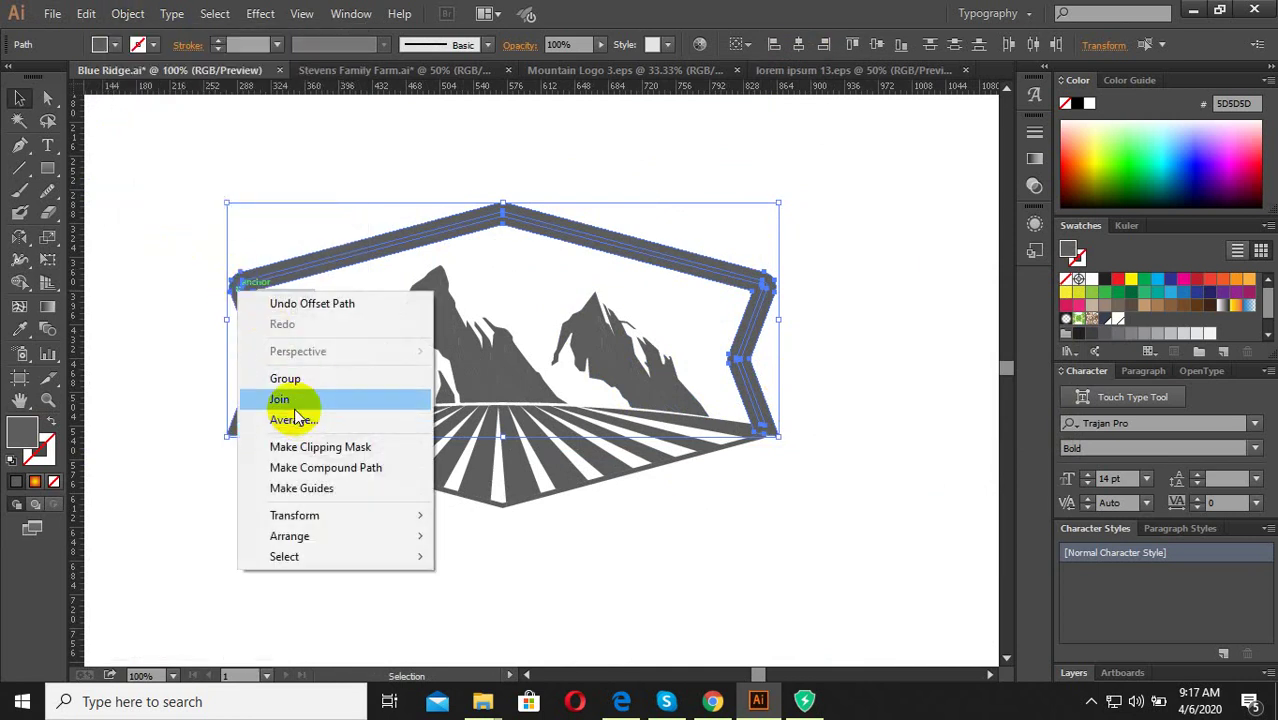
{"action": "left_click", "coordinate": [280, 399]}
Reselect the joined frame path at its left end to check the result.
{"action": "left_click_drag", "start_coordinate": [271, 186], "coordinate": [228, 320]}
{"action": "left_click", "coordinate": [128, 13]}
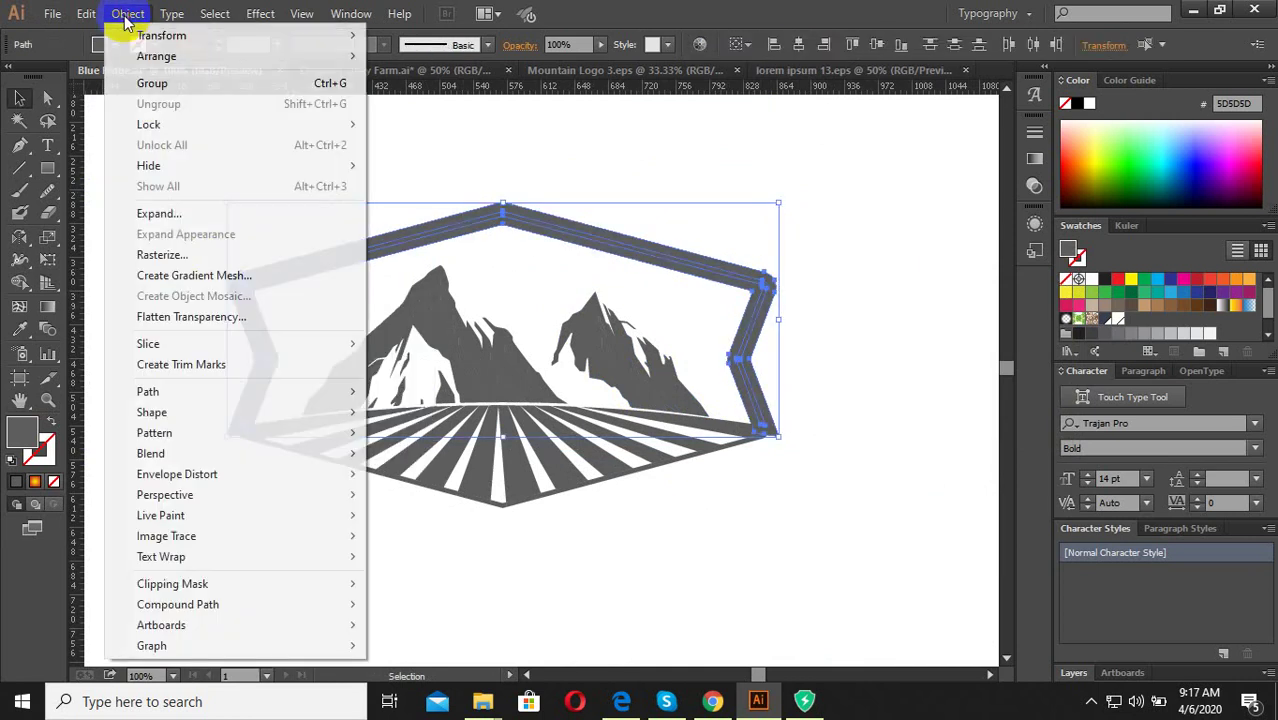
{"action": "key", "text": "Escape"}
{"action": "left_click", "coordinate": [156, 370]}
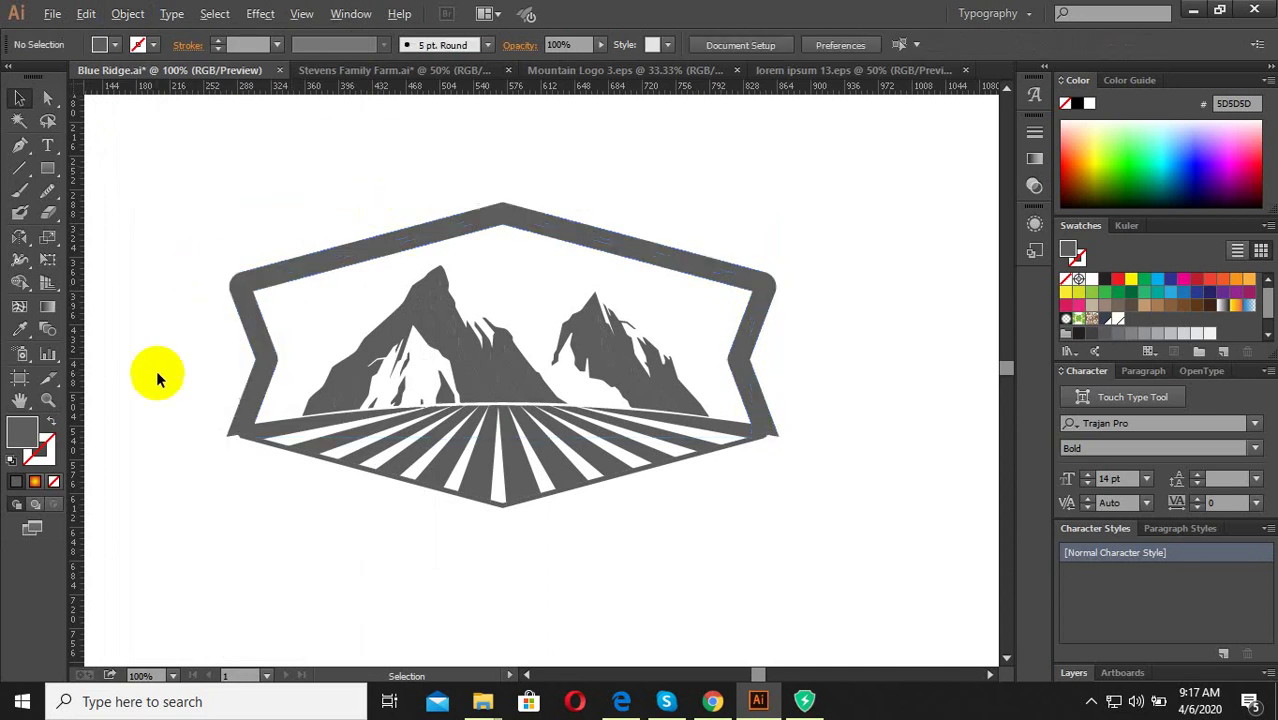
{"action": "scroll", "coordinate": [156, 370], "scroll_direction": "up", "scroll_amount": 1}
{"action": "left_click", "coordinate": [262, 460]}
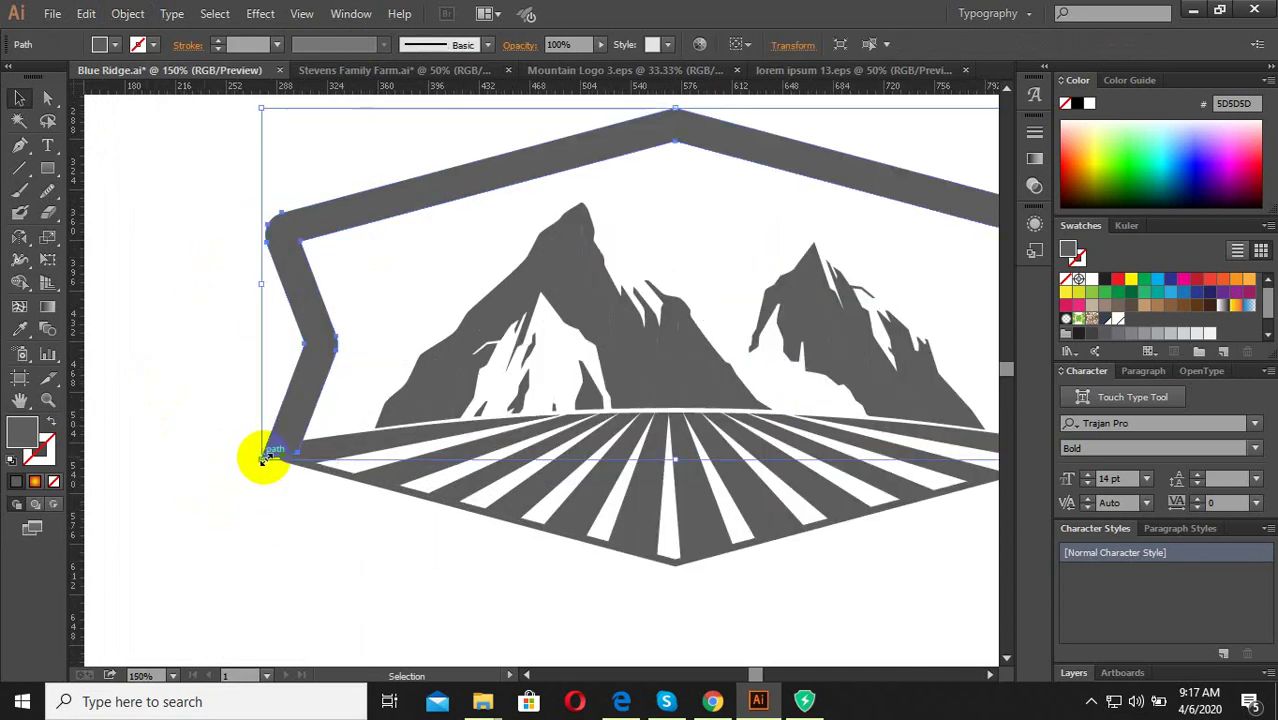
{"action": "left_click", "coordinate": [262, 460]}
{"action": "left_click", "coordinate": [287, 480]}
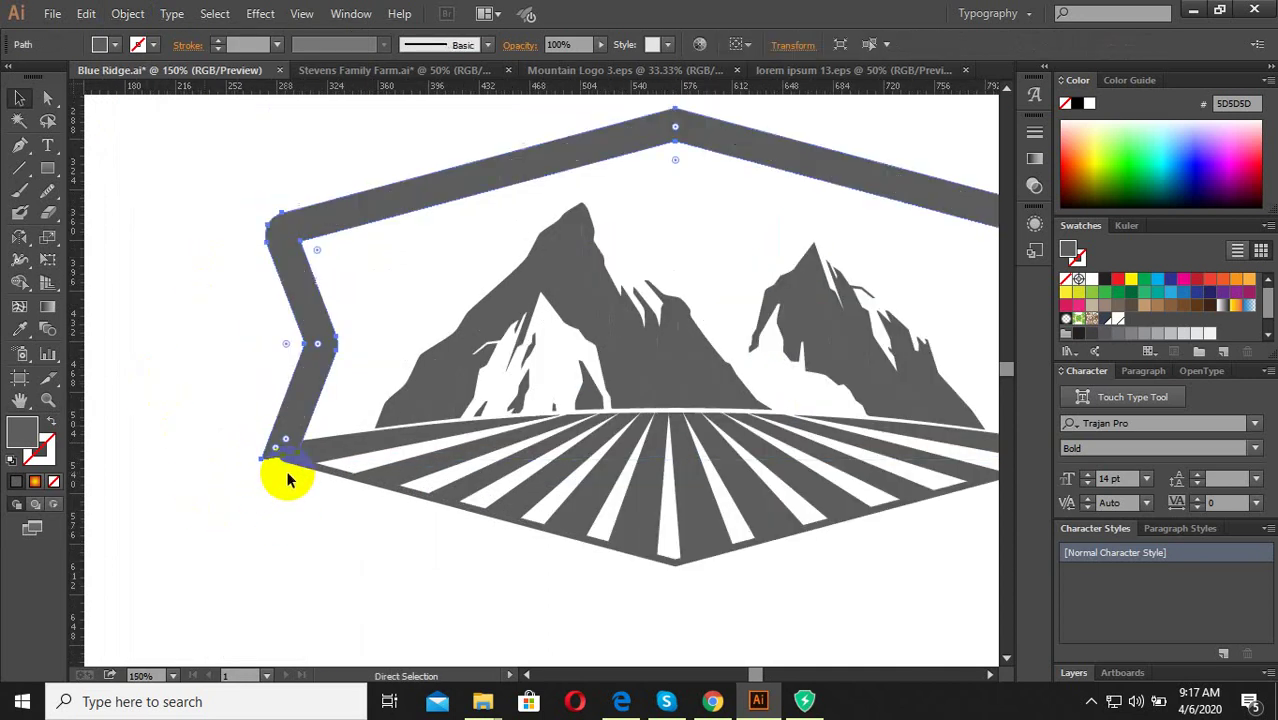
{"action": "scroll", "coordinate": [306, 392], "scroll_direction": "up", "scroll_amount": 2}
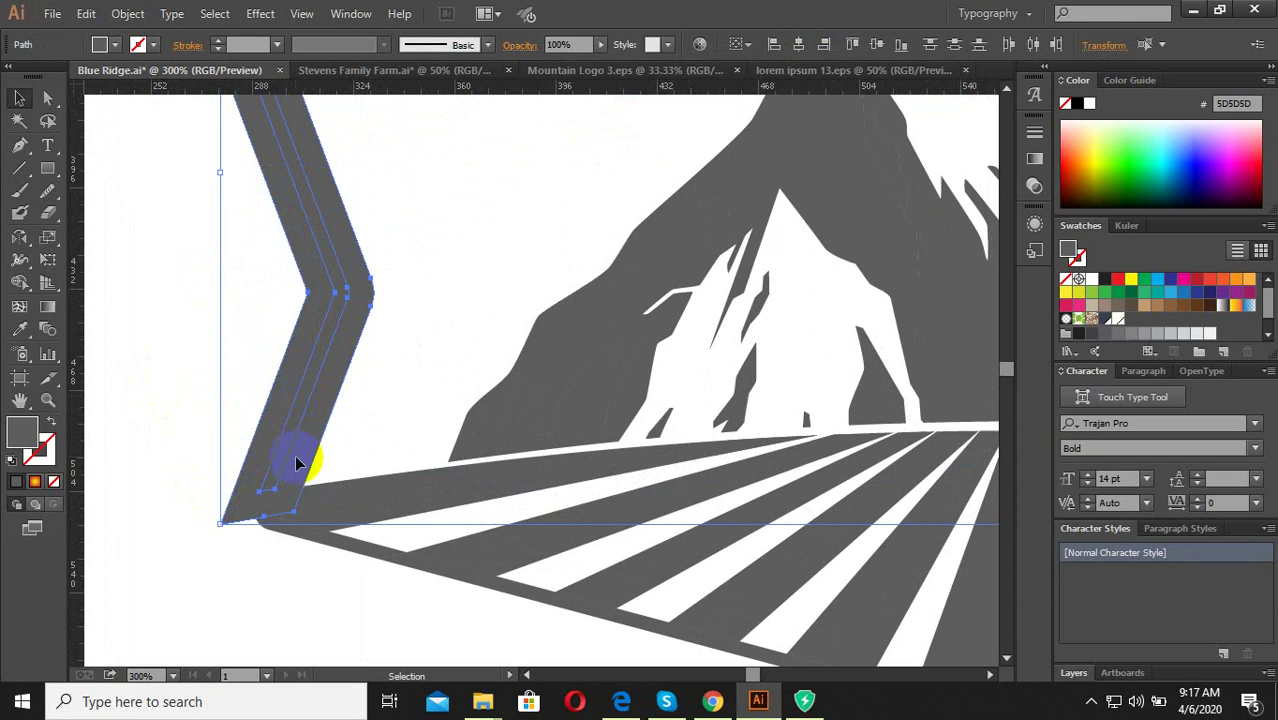
{"action": "left_click", "coordinate": [351, 14]}
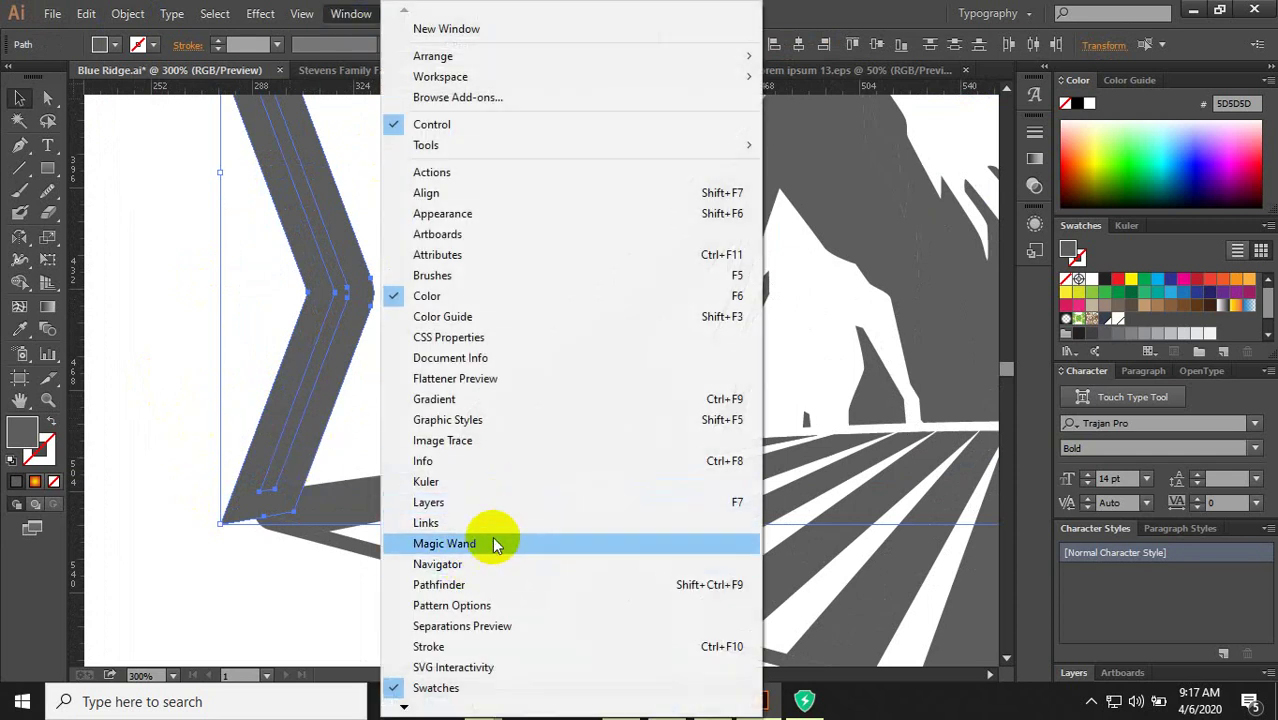
Trim the overlapping frame and field shapes with Pathfinder, then ungroup the pieces.
{"action": "left_click", "coordinate": [497, 584]}
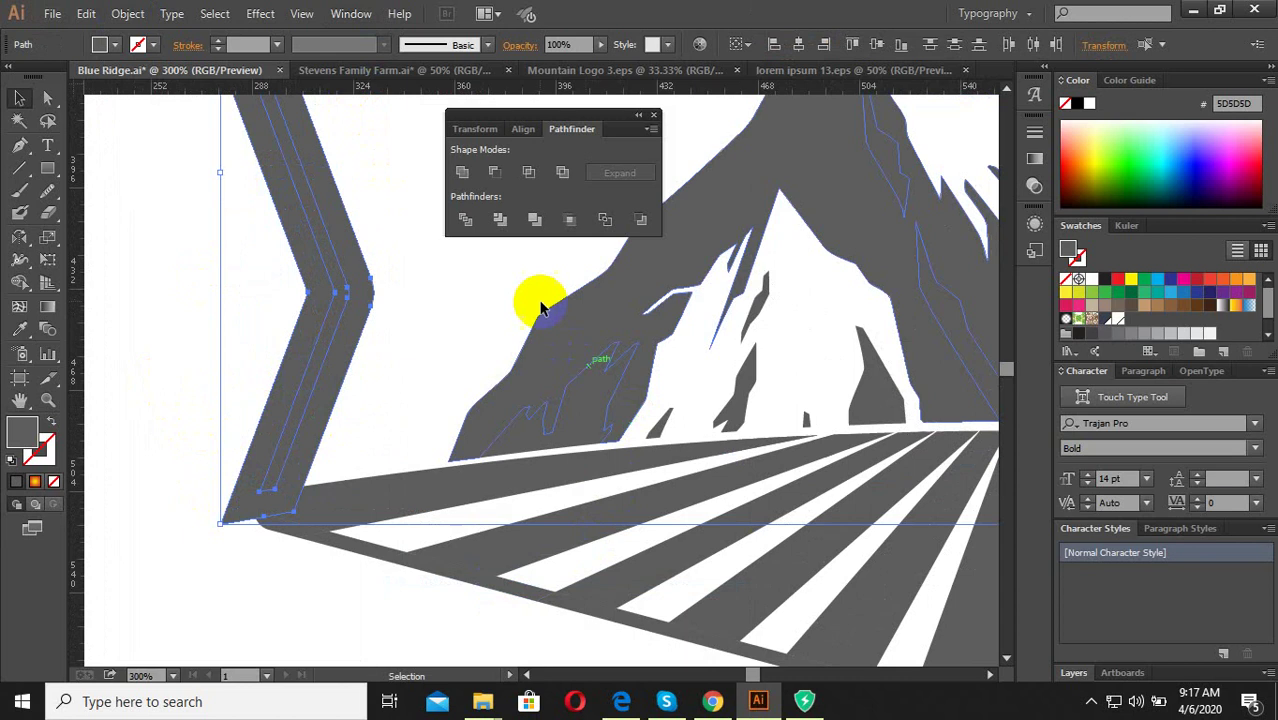
{"action": "left_click", "coordinate": [507, 222]}
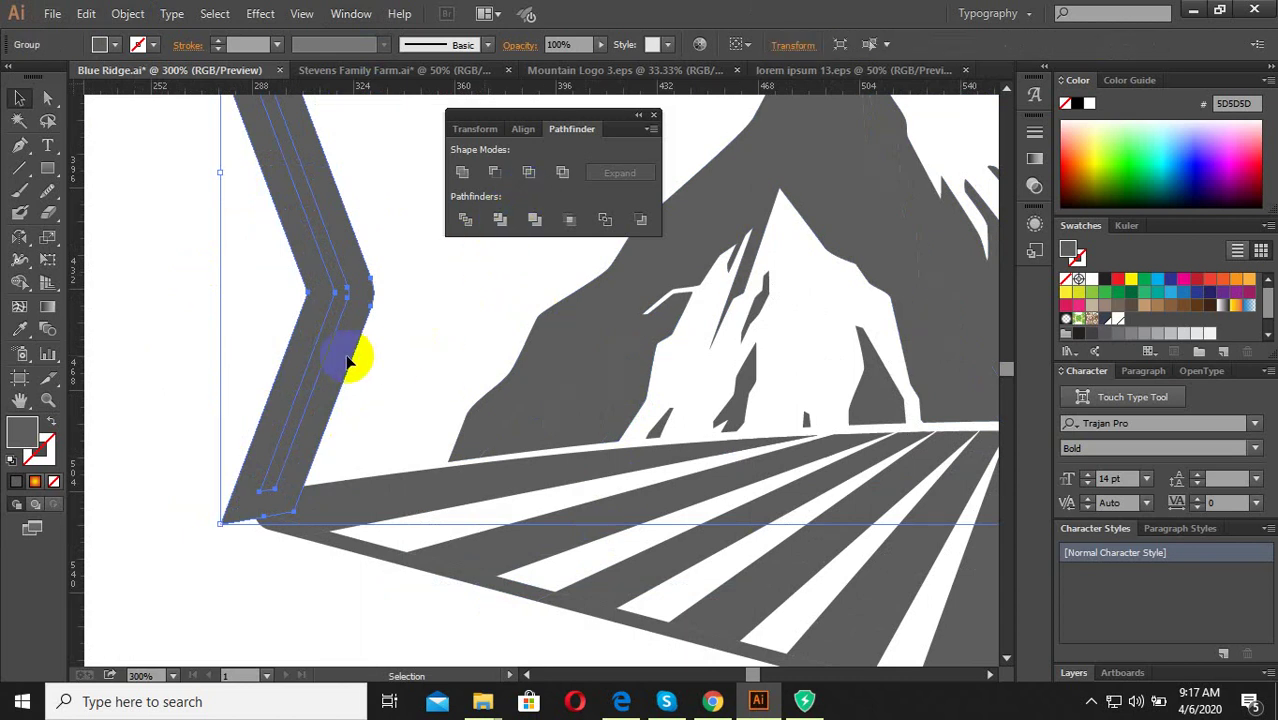
{"action": "right_click", "coordinate": [345, 345]}
{"action": "left_click", "coordinate": [389, 464]}
{"action": "left_click", "coordinate": [245, 478]}
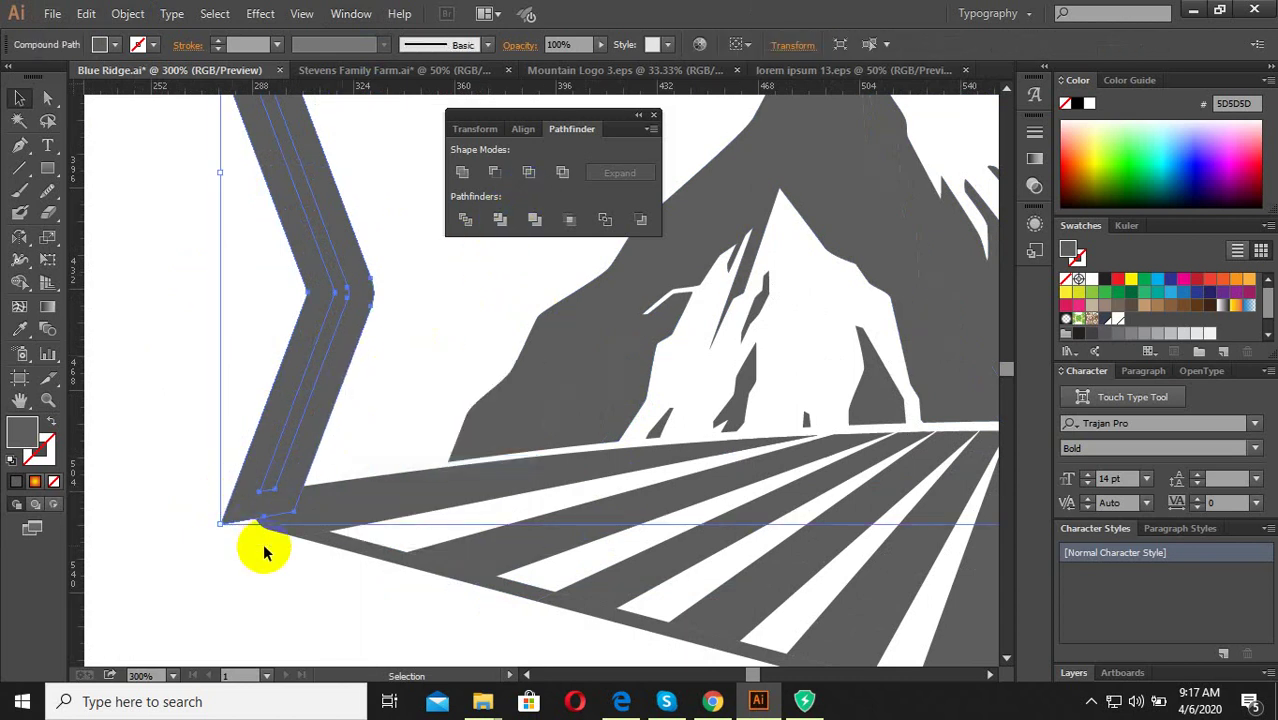
Add the horizon band to the selection, group it with Ctrl+G, then ungroup the pieces.
{"action": "left_click", "coordinate": [328, 505], "text": "shift"}
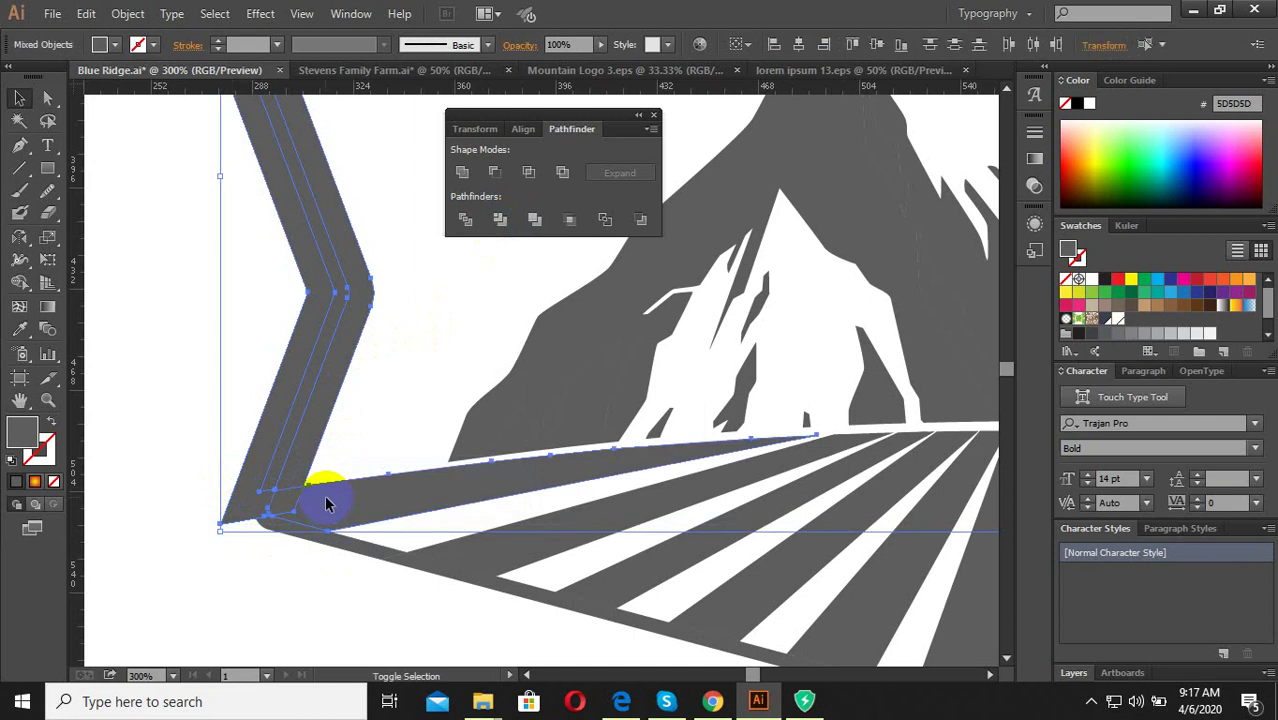
{"action": "key", "text": "ctrl+g"}
{"action": "right_click", "coordinate": [333, 372]}
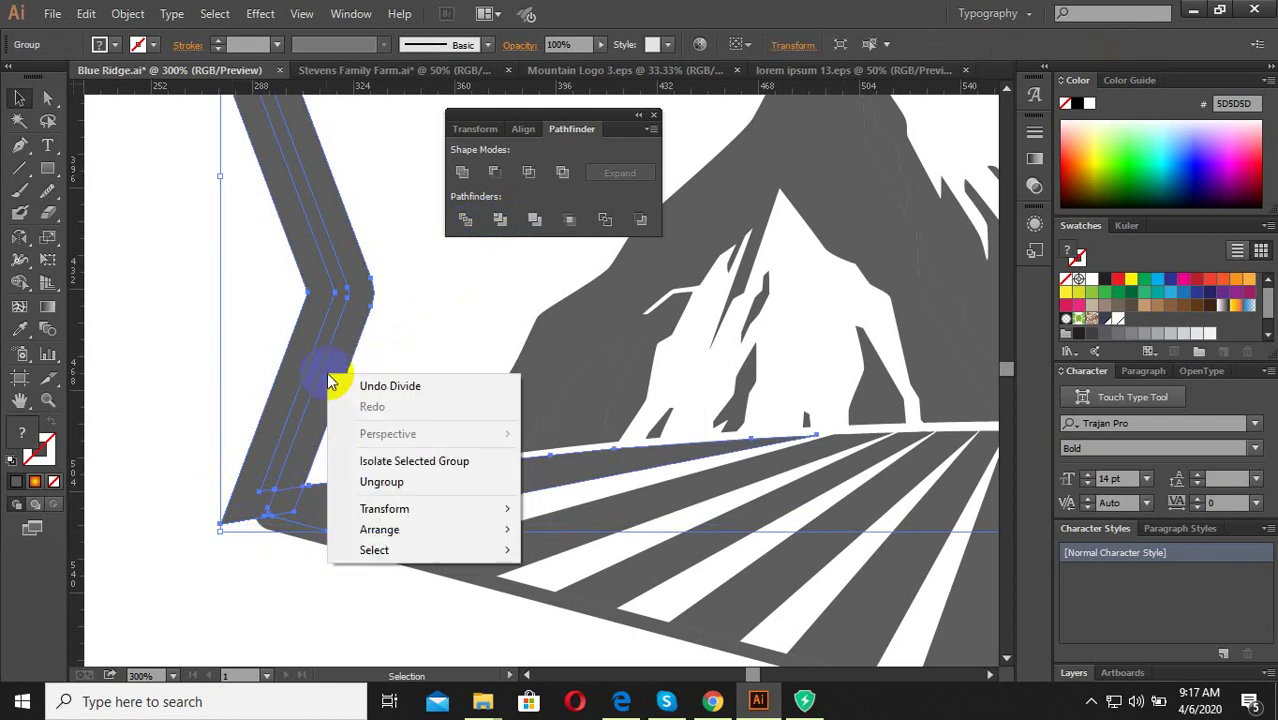
{"action": "left_click", "coordinate": [385, 479]}
{"action": "left_click", "coordinate": [288, 500]}
Delete the wide left frame band, then undo to restore it.
{"action": "left_click", "coordinate": [228, 515]}
{"action": "key", "text": "Delete"}
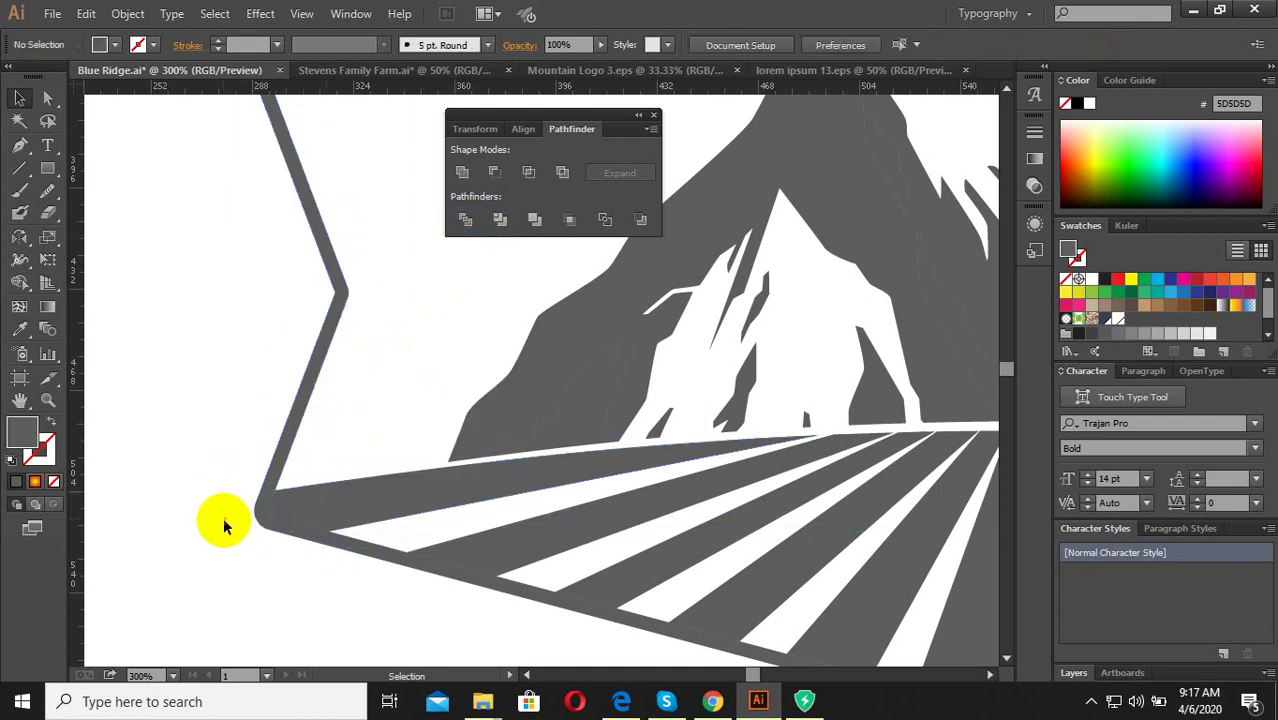
{"action": "key", "text": "ctrl+z"}
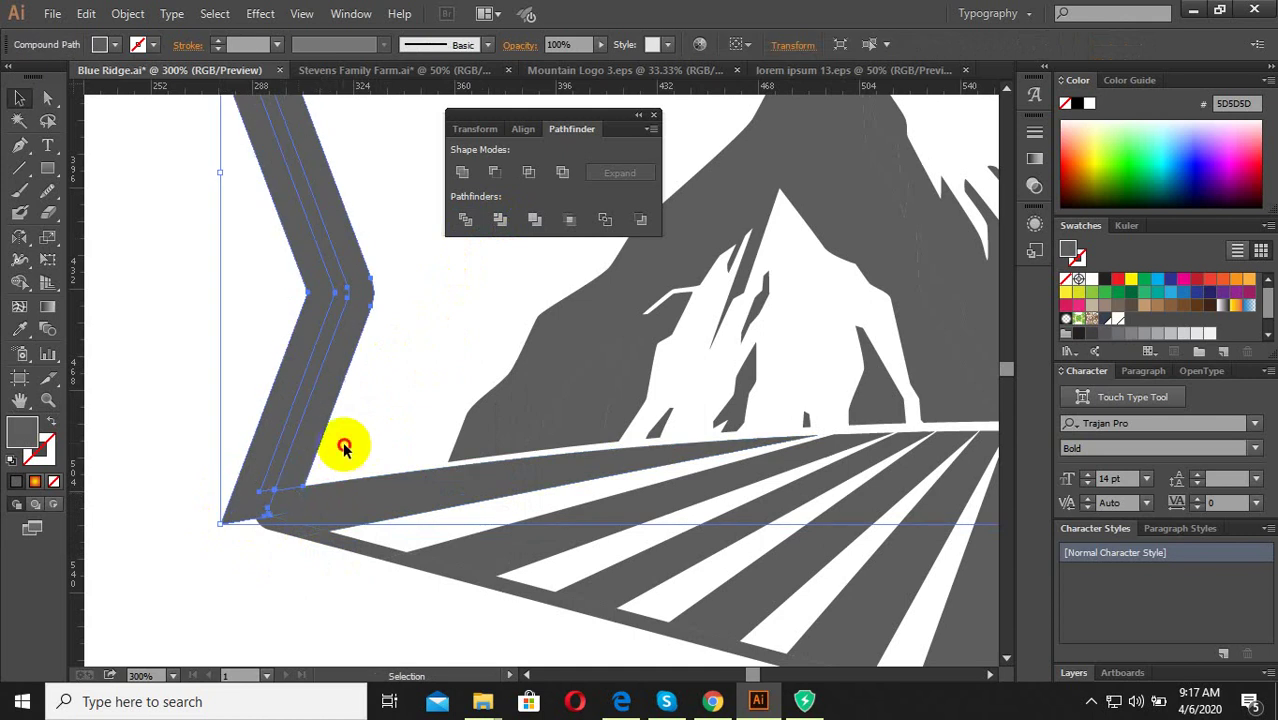
Marquee-select the frame together with the mountains and stripes.
{"action": "left_click_drag", "start_coordinate": [343, 449], "coordinate": [194, 534]}
{"action": "scroll", "coordinate": [314, 476], "scroll_direction": "down", "scroll_amount": 2}
{"action": "scroll", "coordinate": [334, 414], "scroll_direction": "down", "scroll_amount": 1}
{"action": "scroll", "coordinate": [334, 414], "scroll_direction": "down", "scroll_amount": 2}
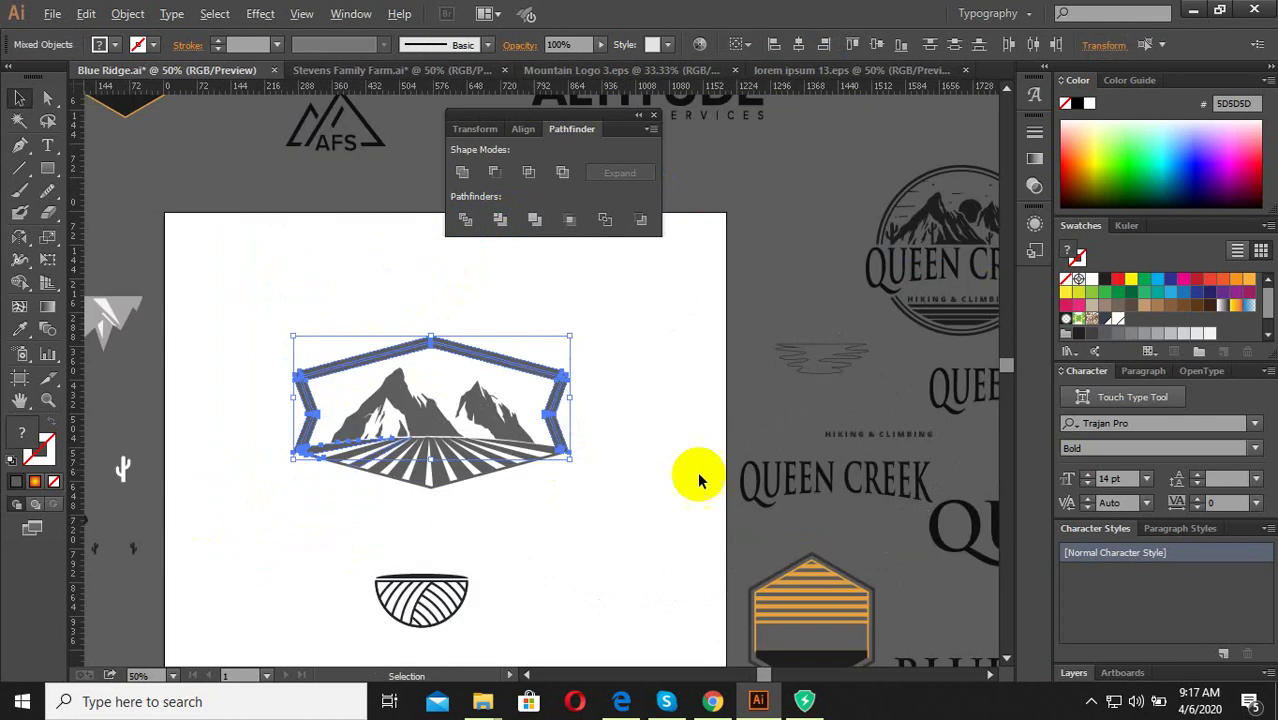
{"action": "scroll", "coordinate": [575, 452], "scroll_direction": "up", "scroll_amount": 3}
{"action": "scroll", "coordinate": [588, 462], "scroll_direction": "up", "scroll_amount": 1}
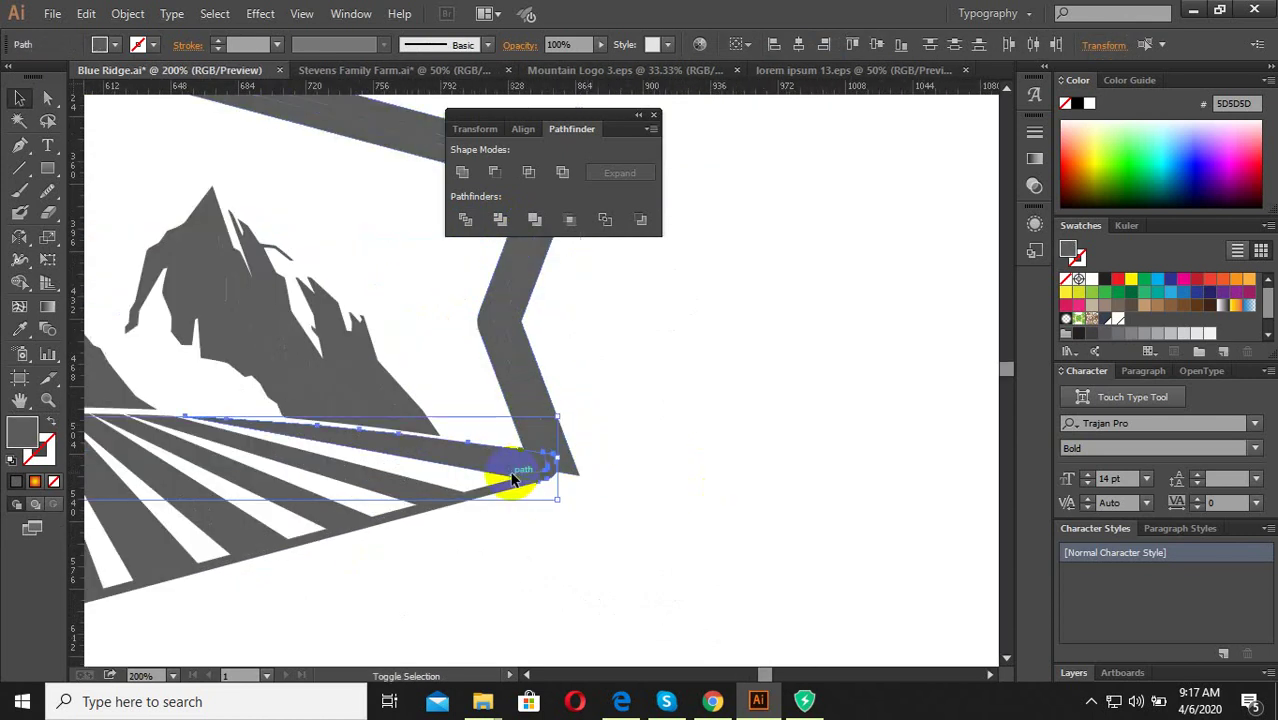
{"action": "scroll", "coordinate": [780, 480], "scroll_direction": "down", "scroll_amount": 2}
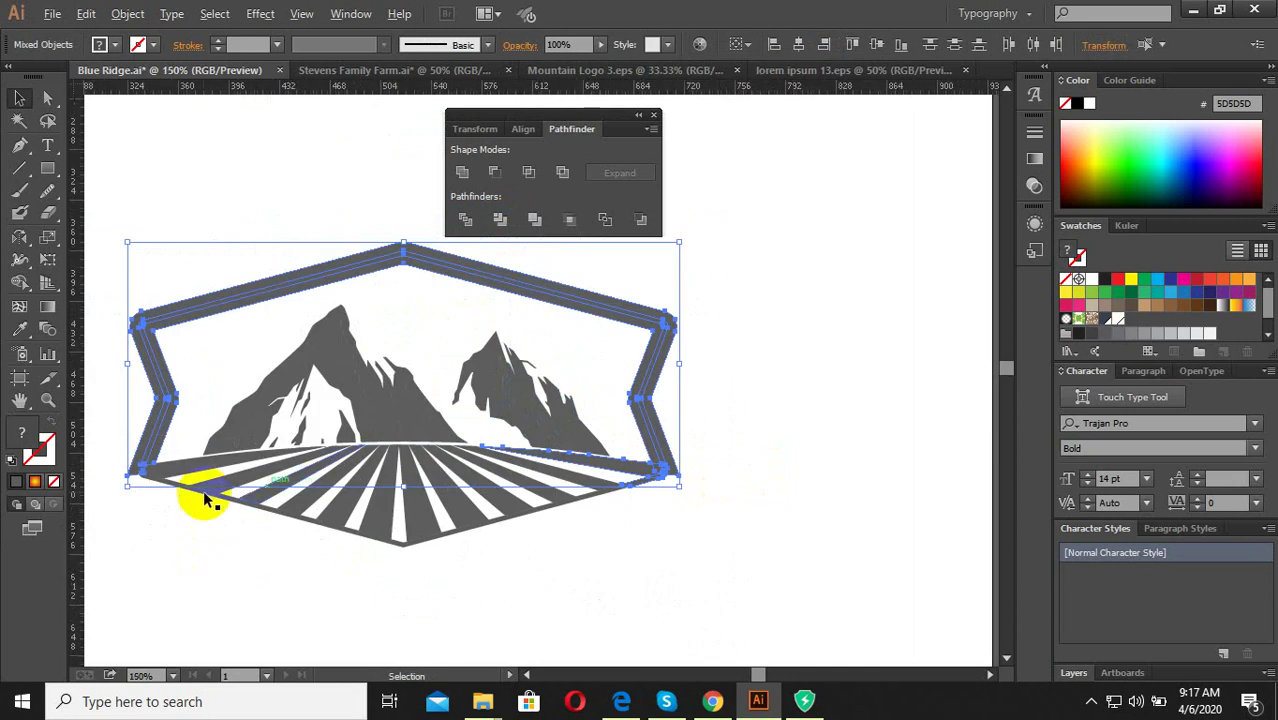
{"action": "scroll", "coordinate": [190, 490], "scroll_direction": "up", "scroll_amount": 1}
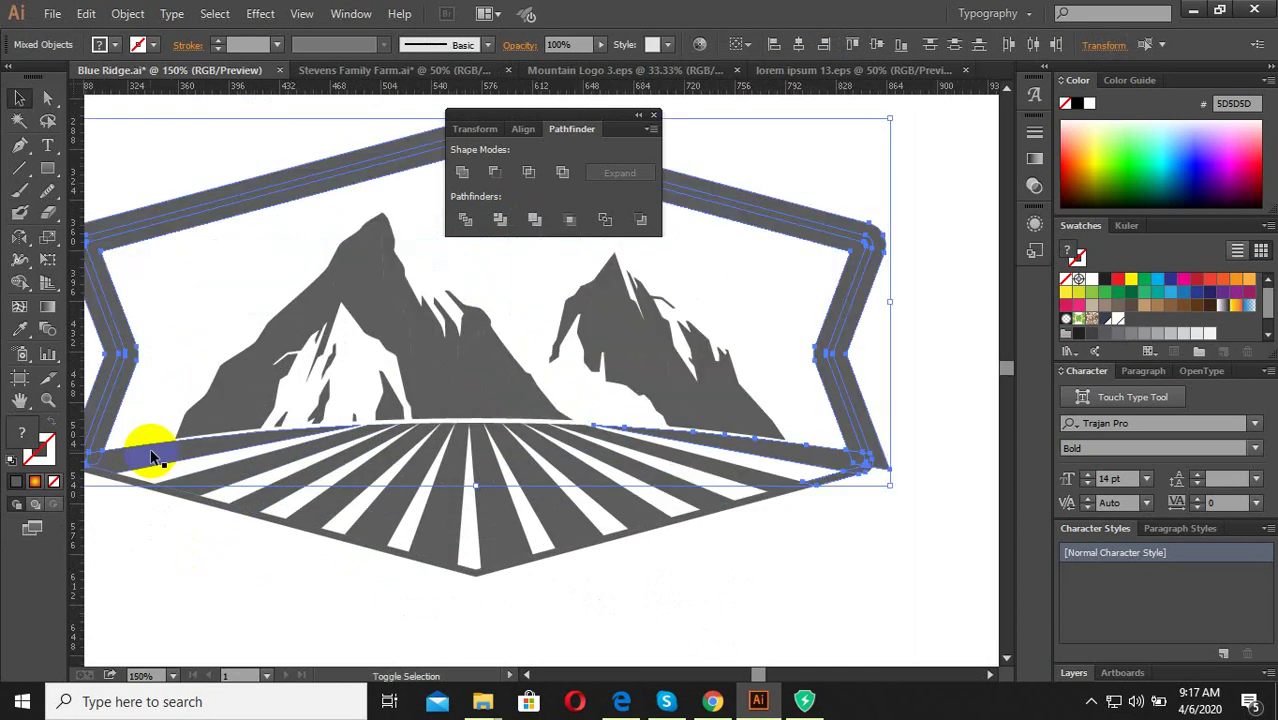
Divide the overlapping badge shapes, ungroup them, and delete the extra right-corner band piece.
{"action": "left_click", "coordinate": [467, 222]}
{"action": "right_click", "coordinate": [880, 428]}
{"action": "left_click", "coordinate": [918, 538]}
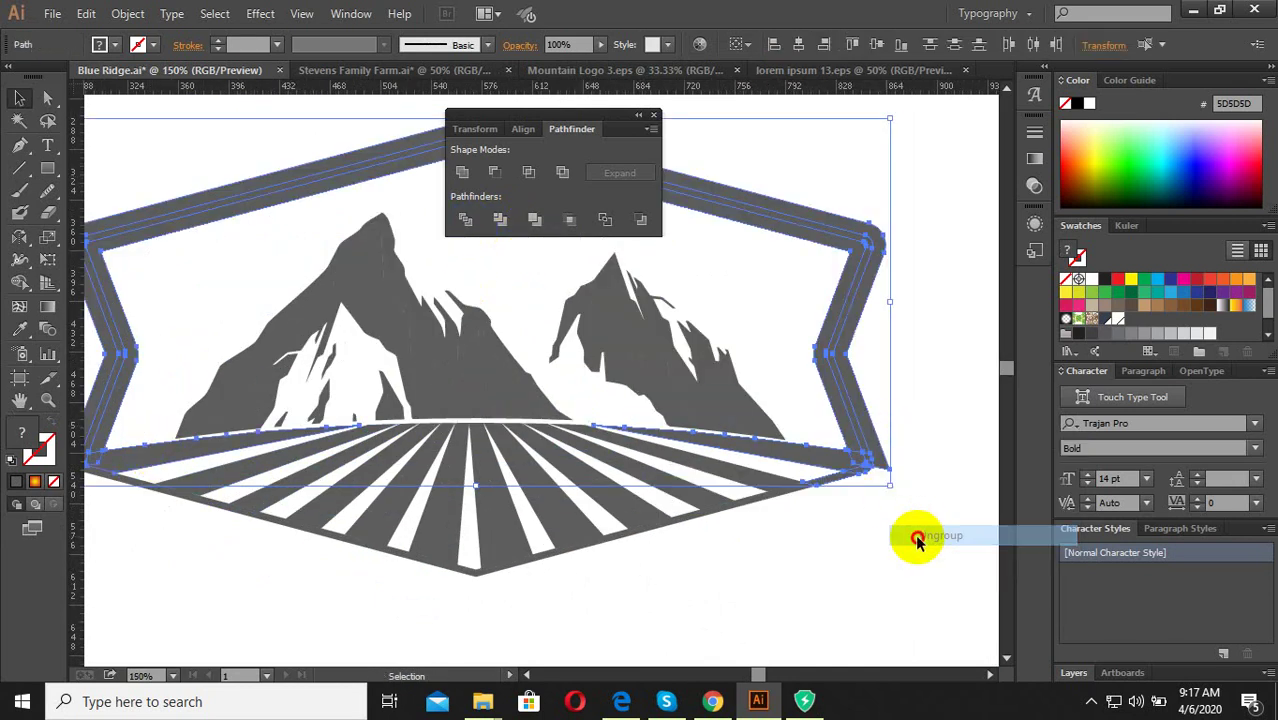
{"action": "scroll", "coordinate": [900, 490], "scroll_direction": "up", "scroll_amount": 2}
{"action": "left_click", "coordinate": [872, 433]}
{"action": "key", "text": "Delete"}
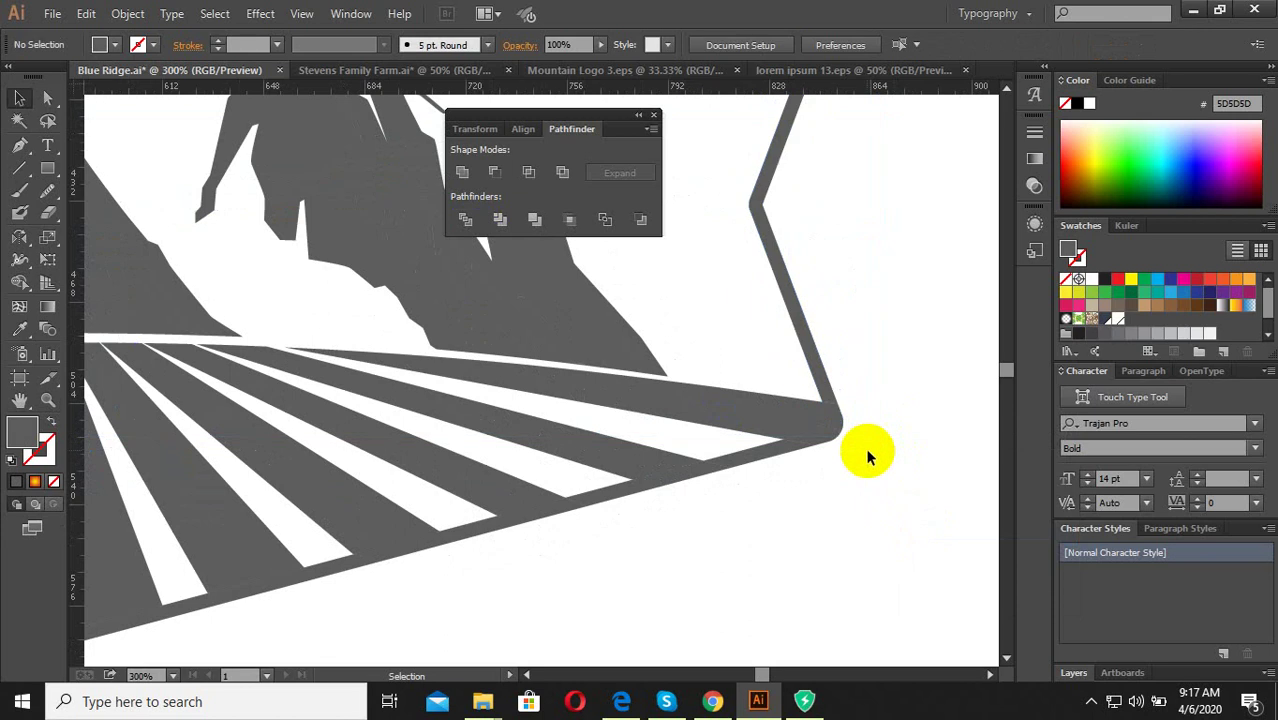
Select the frame path at the right corner.
{"action": "left_click", "coordinate": [824, 398]}
{"action": "scroll", "coordinate": [905, 402], "scroll_direction": "up", "scroll_amount": 3}
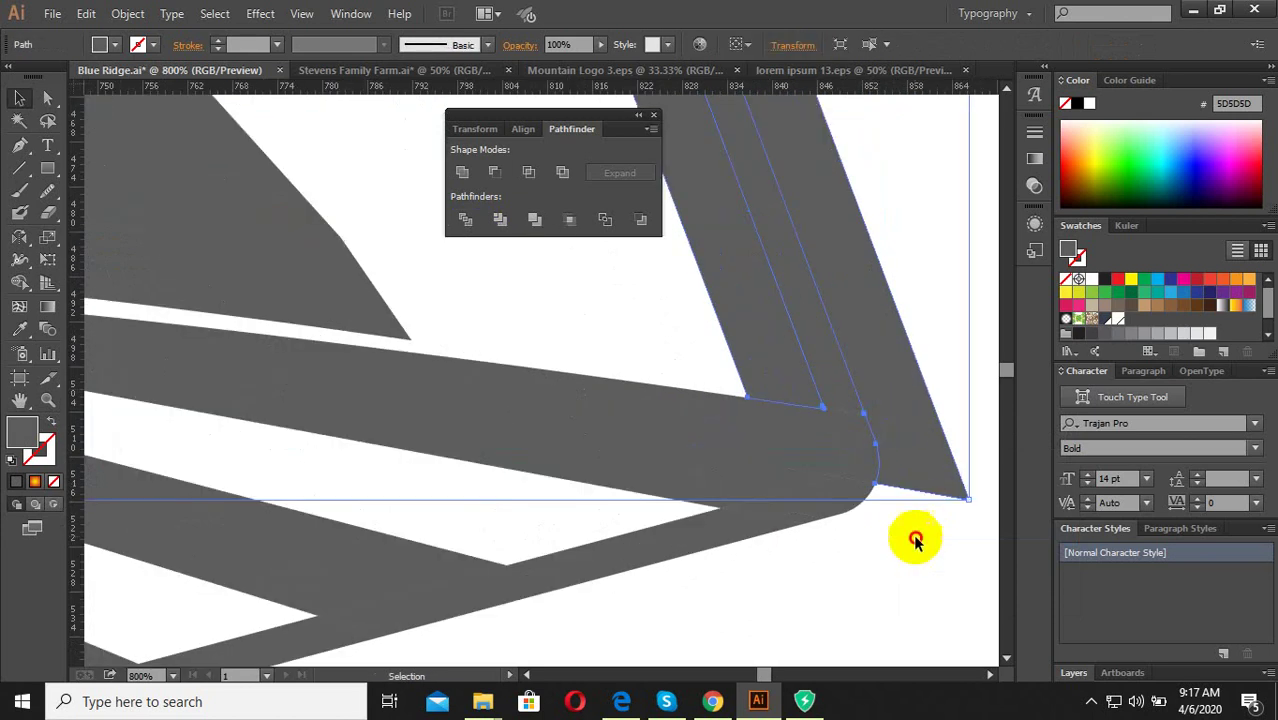
{"action": "scroll", "coordinate": [905, 492], "scroll_direction": "up", "scroll_amount": 2}
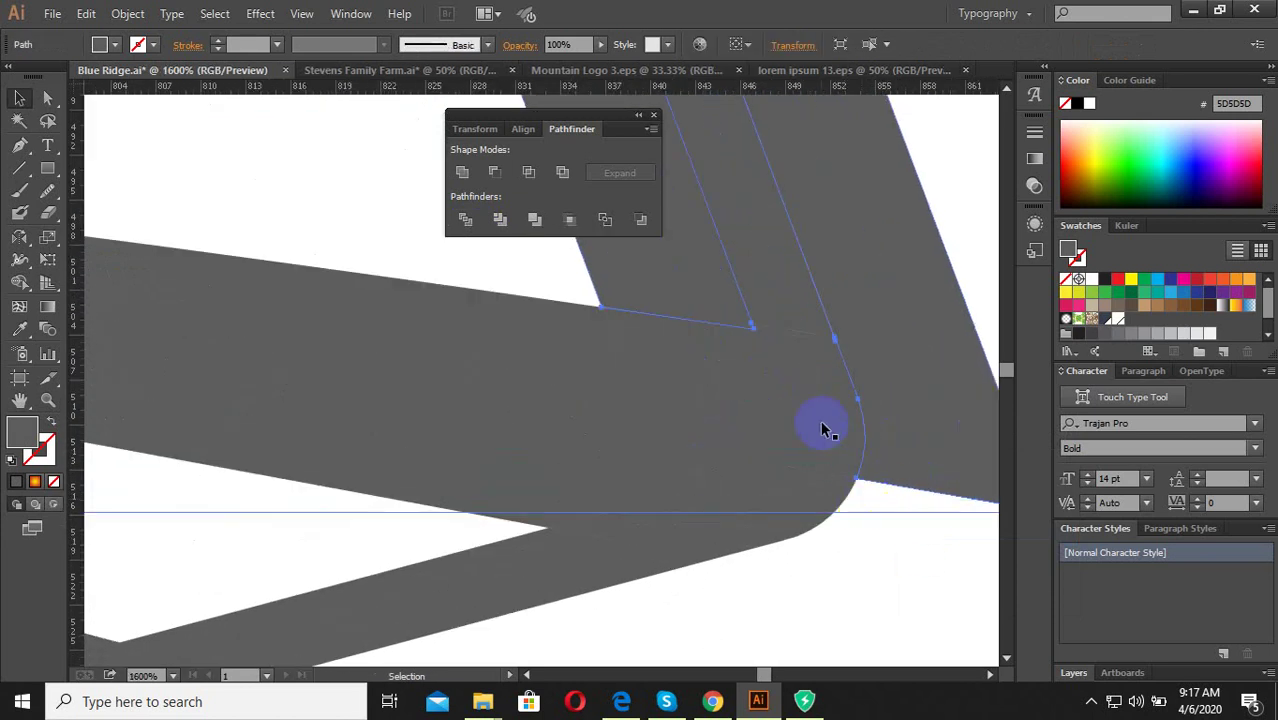
{"action": "right_click", "coordinate": [860, 345]}
{"action": "left_click", "coordinate": [849, 577]}
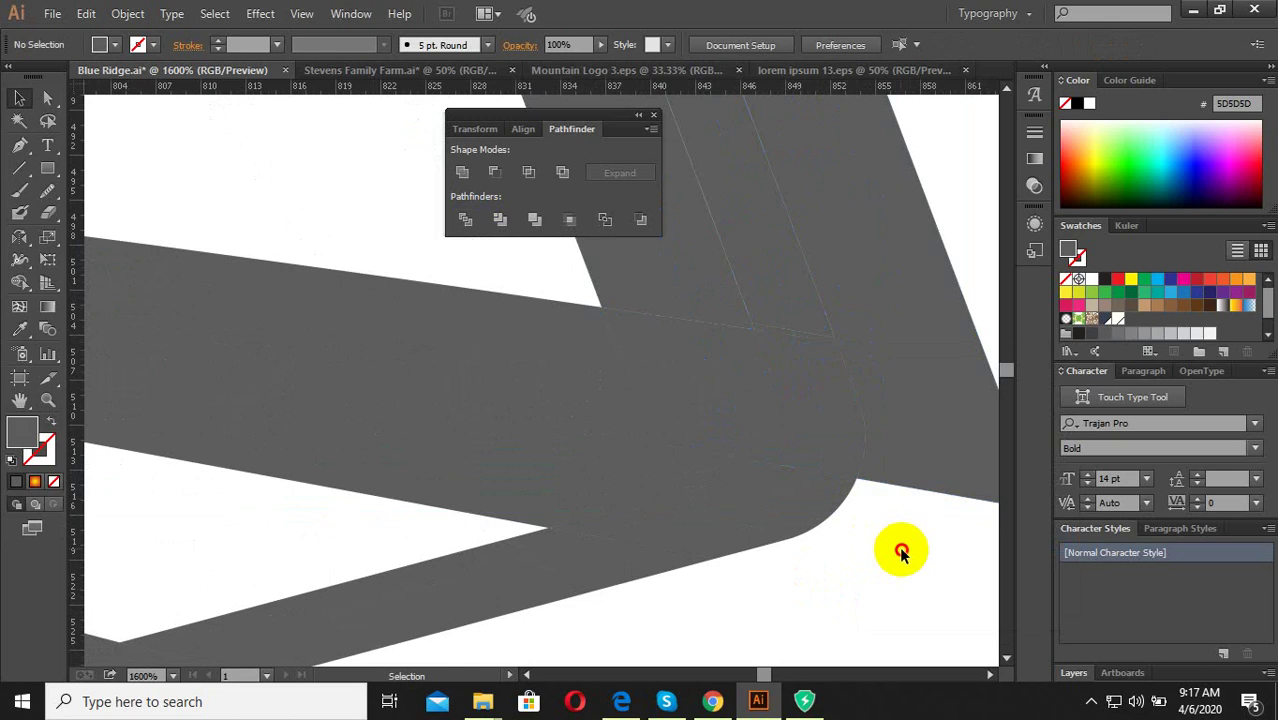
{"action": "left_click", "coordinate": [770, 308]}
{"action": "scroll", "coordinate": [805, 395], "scroll_direction": "down", "scroll_amount": 2}
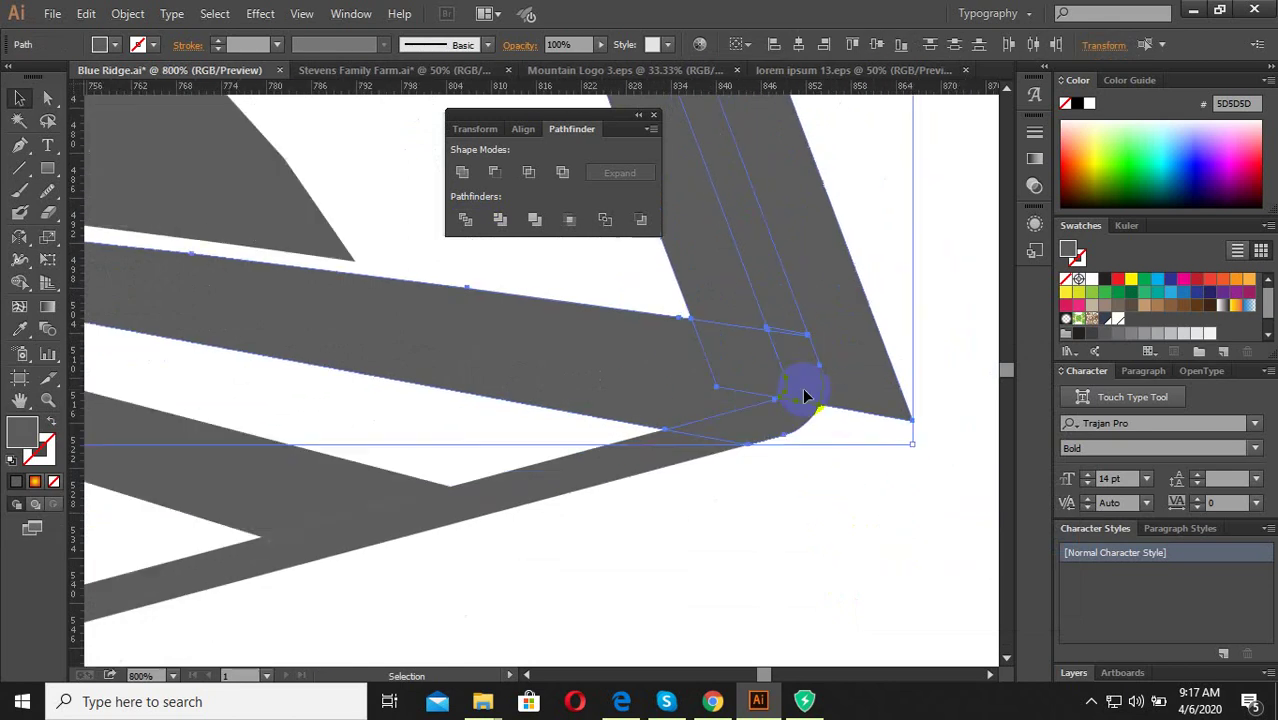
Divide the overlapping corner pieces and ungroup the divided left corner.
{"action": "left_click", "coordinate": [465, 220]}
{"action": "scroll", "coordinate": [925, 329], "scroll_direction": "down", "scroll_amount": 4}
{"action": "scroll", "coordinate": [930, 347], "scroll_direction": "down", "scroll_amount": 2}
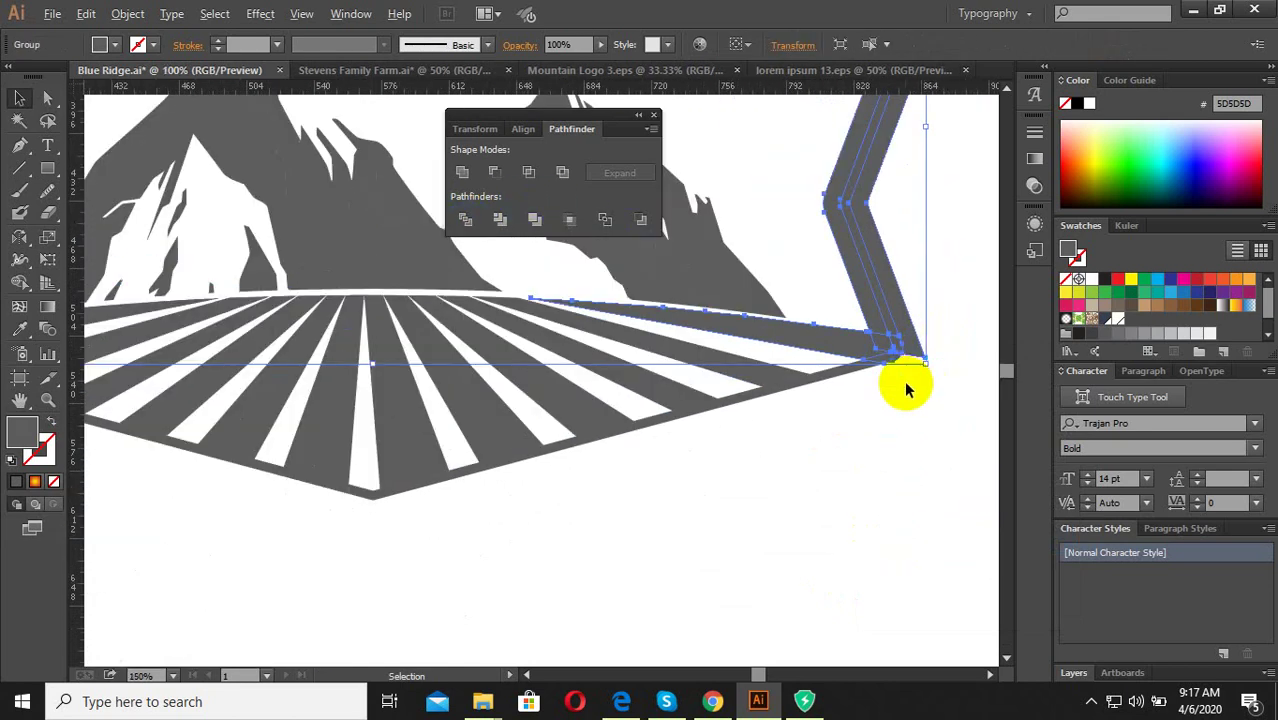
{"action": "scroll", "coordinate": [902, 380], "scroll_direction": "down", "scroll_amount": 1}
{"action": "scroll", "coordinate": [408, 380], "scroll_direction": "up", "scroll_amount": 3}
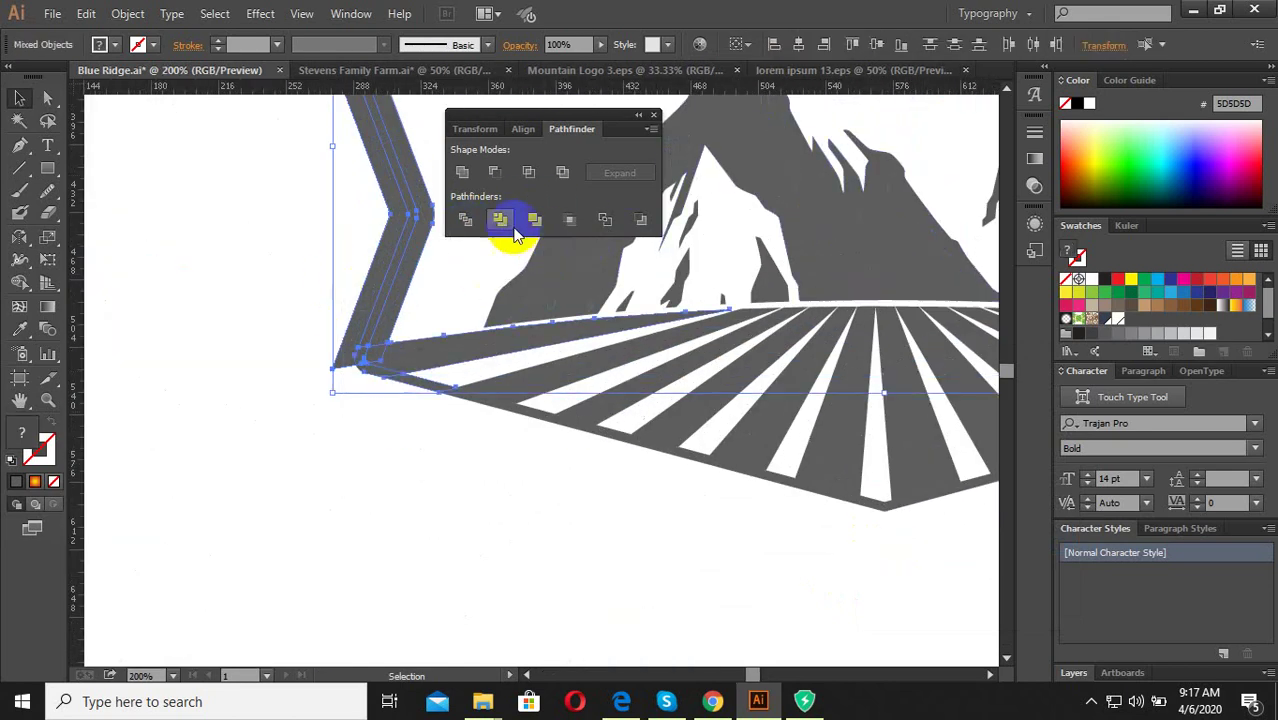
{"action": "right_click", "coordinate": [388, 332]}
{"action": "left_click", "coordinate": [414, 437]}
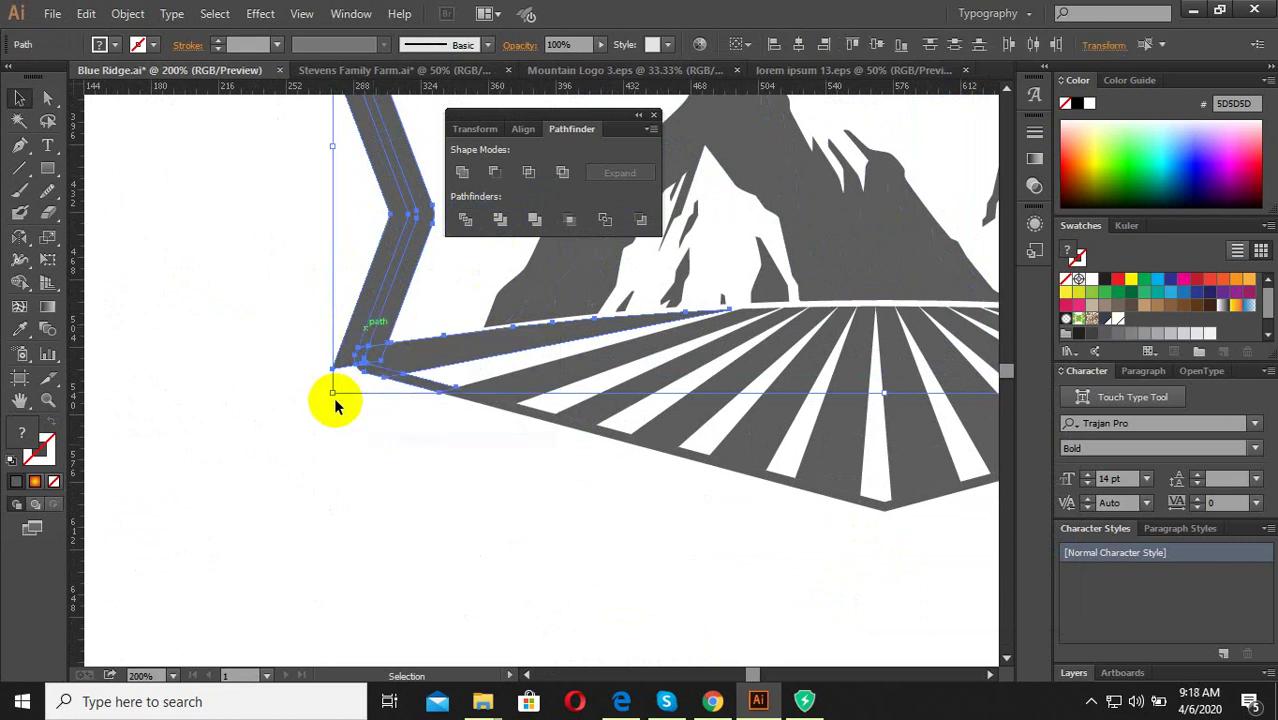
{"action": "left_click", "coordinate": [337, 398]}
Select the frame pieces at the left corner and left side.
{"action": "left_click", "coordinate": [340, 375]}
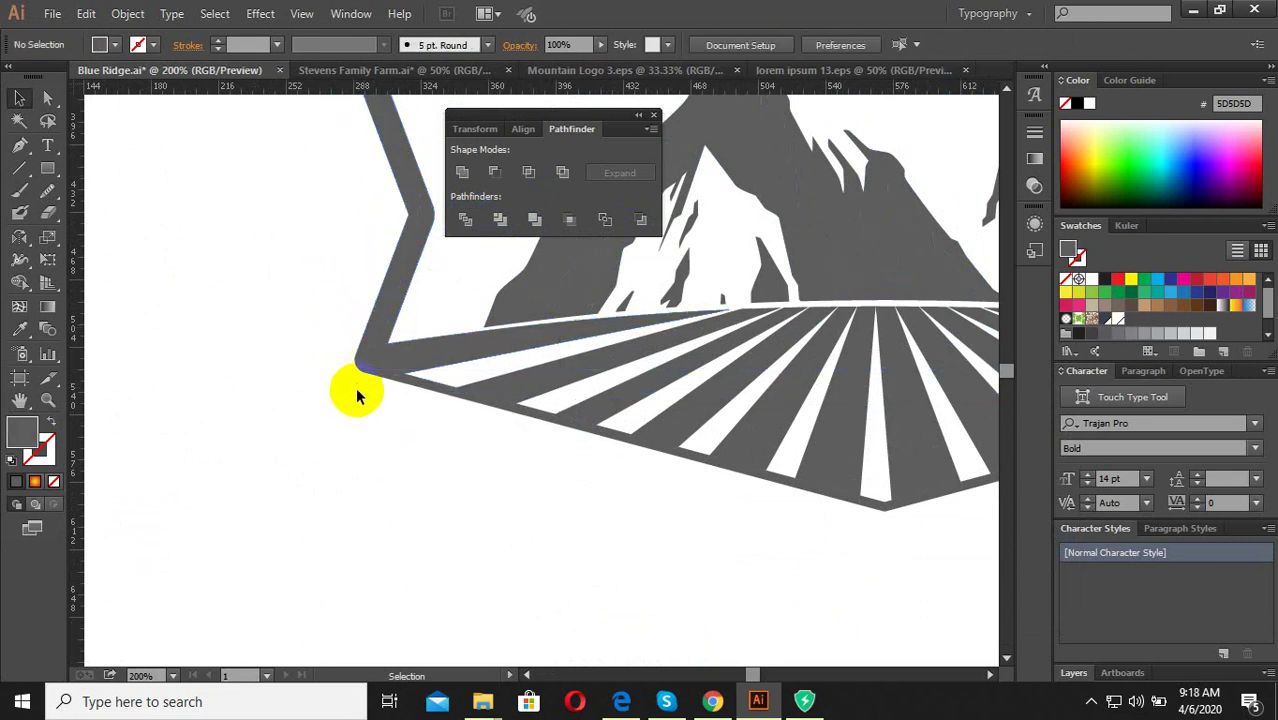
{"action": "scroll", "coordinate": [365, 400], "scroll_direction": "down", "scroll_amount": 3}
{"action": "scroll", "coordinate": [385, 380], "scroll_direction": "up", "scroll_amount": 3}
{"action": "left_click", "coordinate": [409, 355]}
{"action": "scroll", "coordinate": [417, 354], "scroll_direction": "up", "scroll_amount": 1}
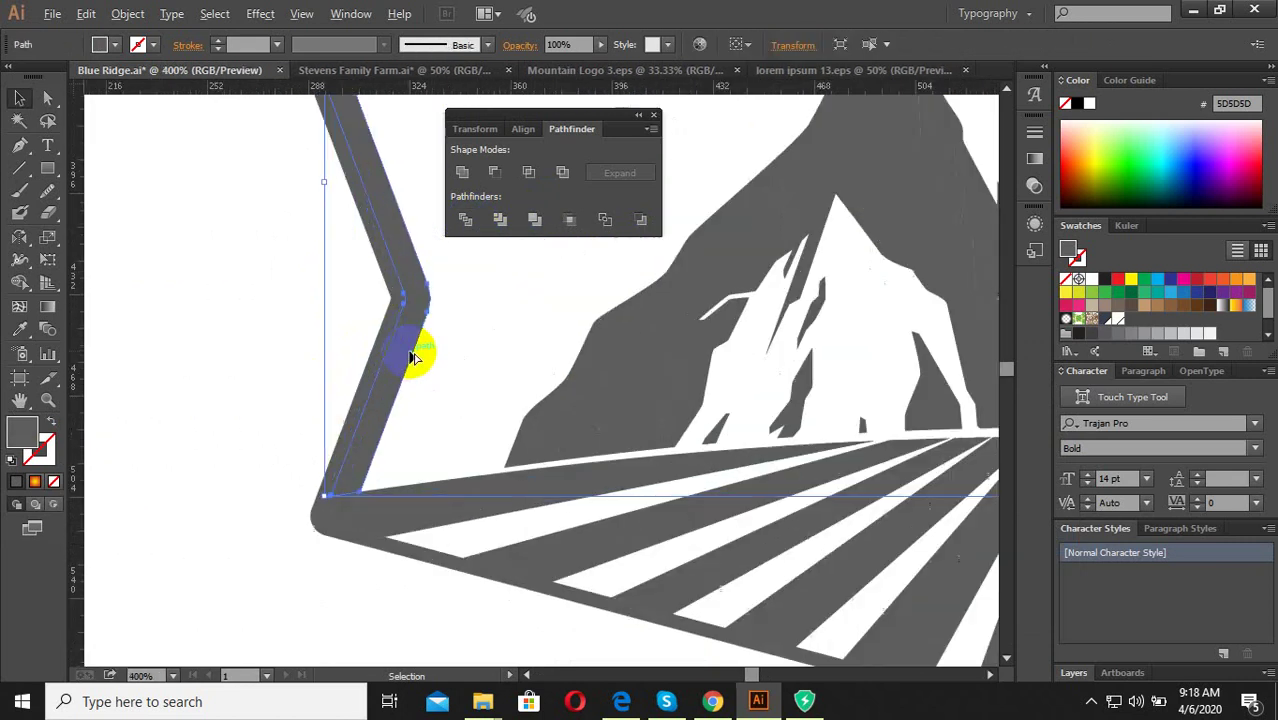
{"action": "scroll", "coordinate": [400, 420], "scroll_direction": "up", "scroll_amount": 1}
{"action": "scroll", "coordinate": [380, 492], "scroll_direction": "down", "scroll_amount": 1}
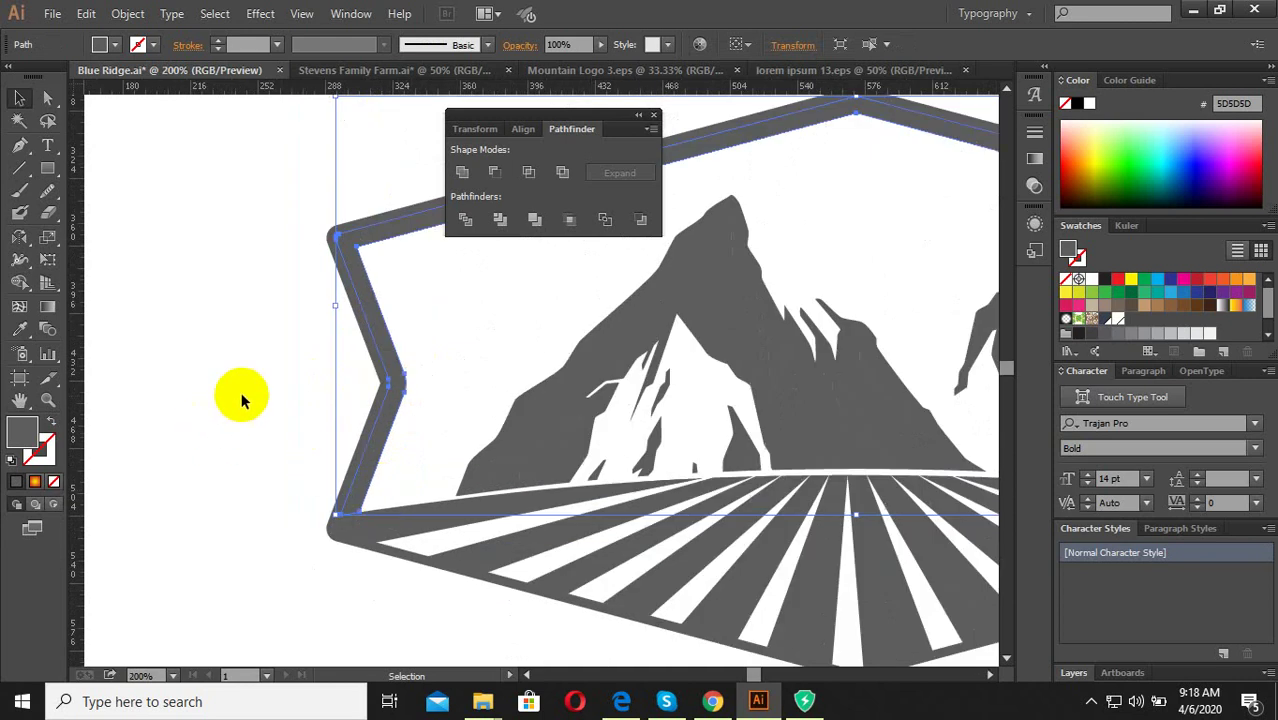
{"action": "scroll", "coordinate": [240, 385], "scroll_direction": "down", "scroll_amount": 2}
{"action": "scroll", "coordinate": [300, 320], "scroll_direction": "up", "scroll_amount": 1}
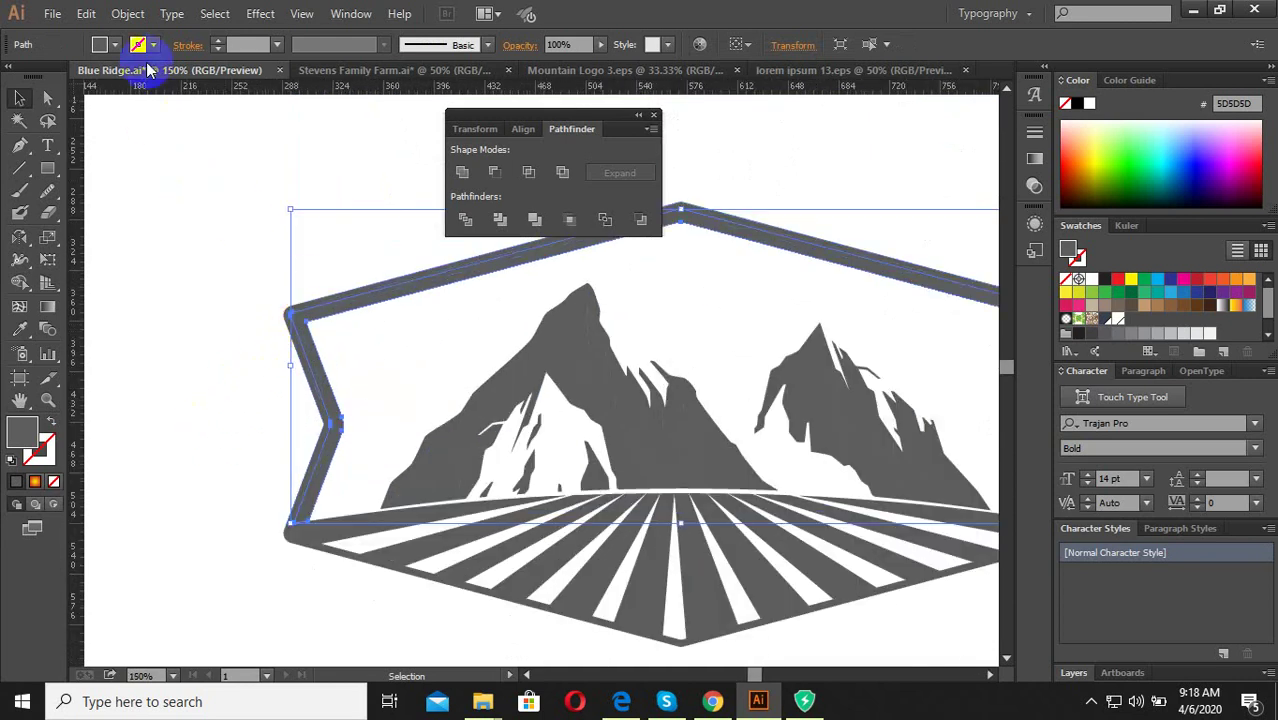
{"action": "left_click", "coordinate": [128, 14]}
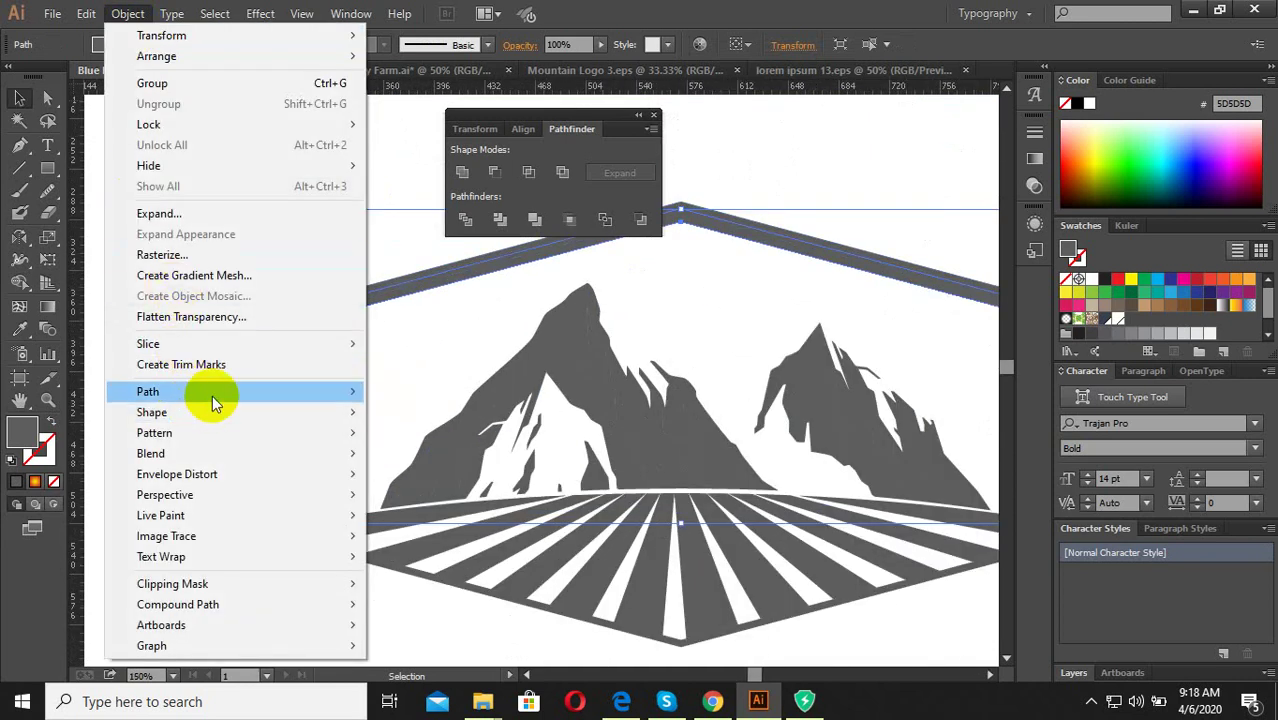
Offset the frame path outward by 11 pt, with Preview on.
{"action": "mouse_move", "coordinate": [147, 391]}
{"action": "left_click", "coordinate": [424, 460]}
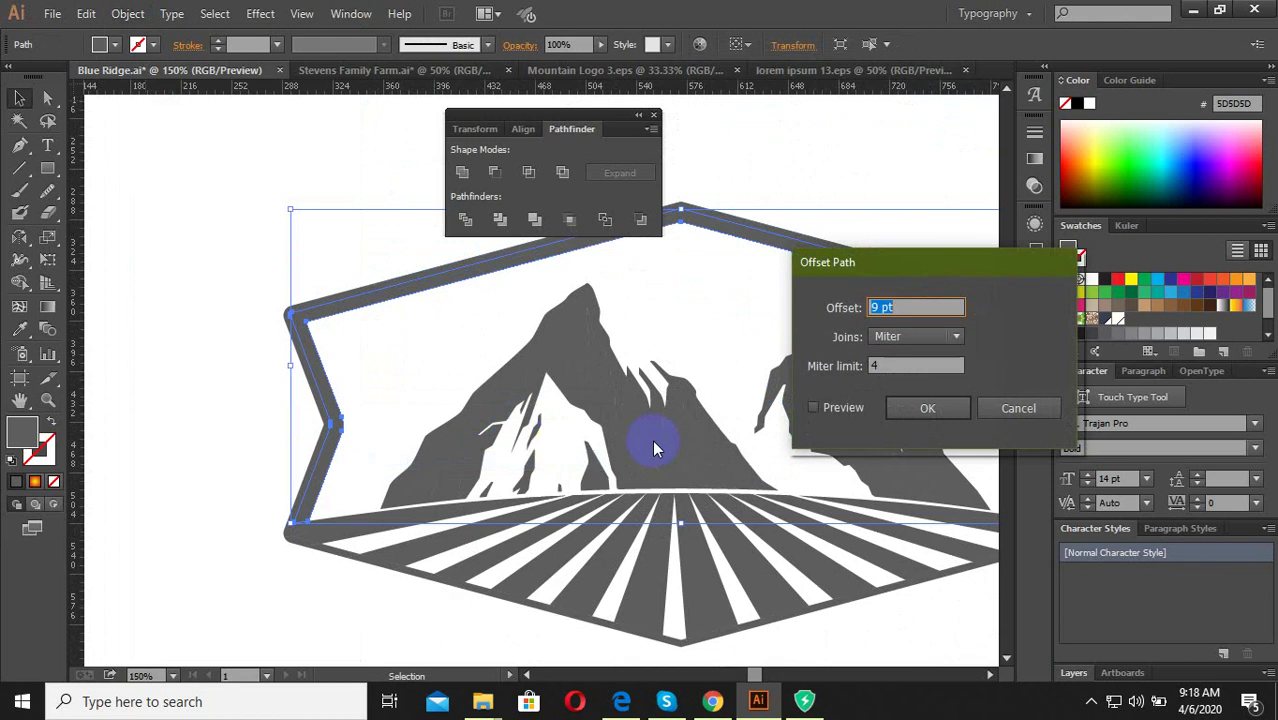
{"action": "left_click", "coordinate": [814, 408]}
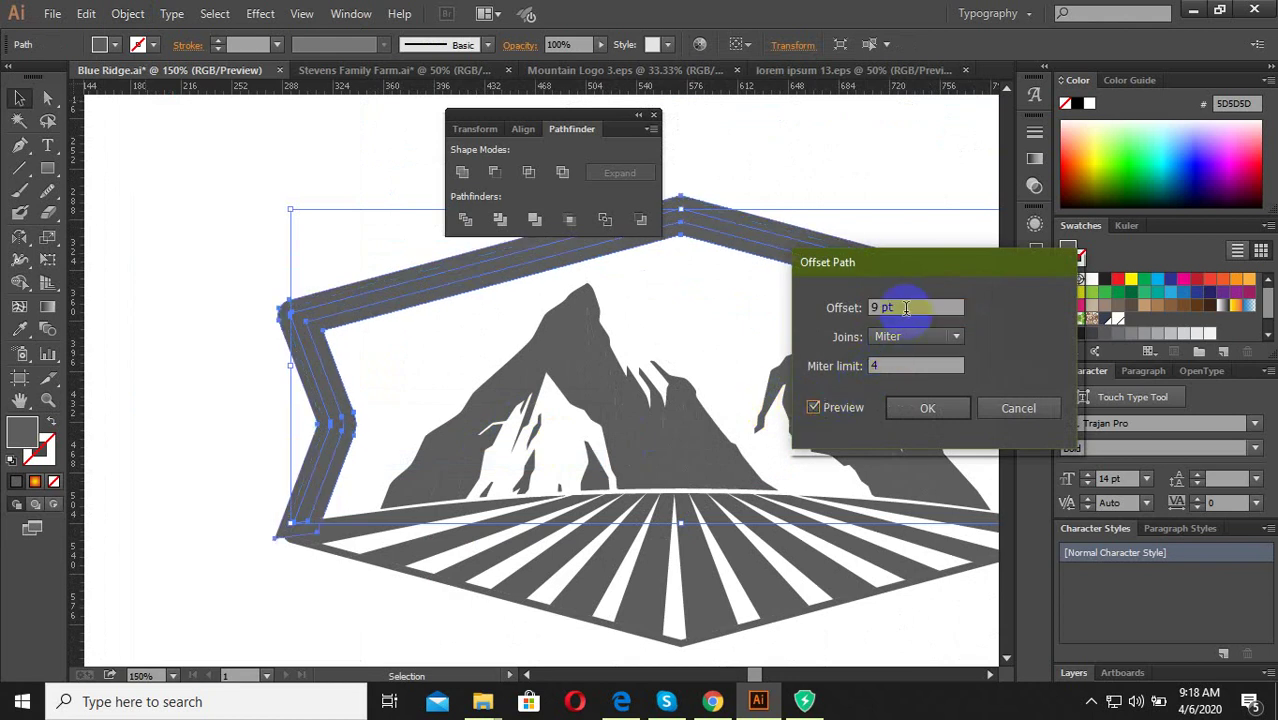
{"action": "key", "text": "Up"}
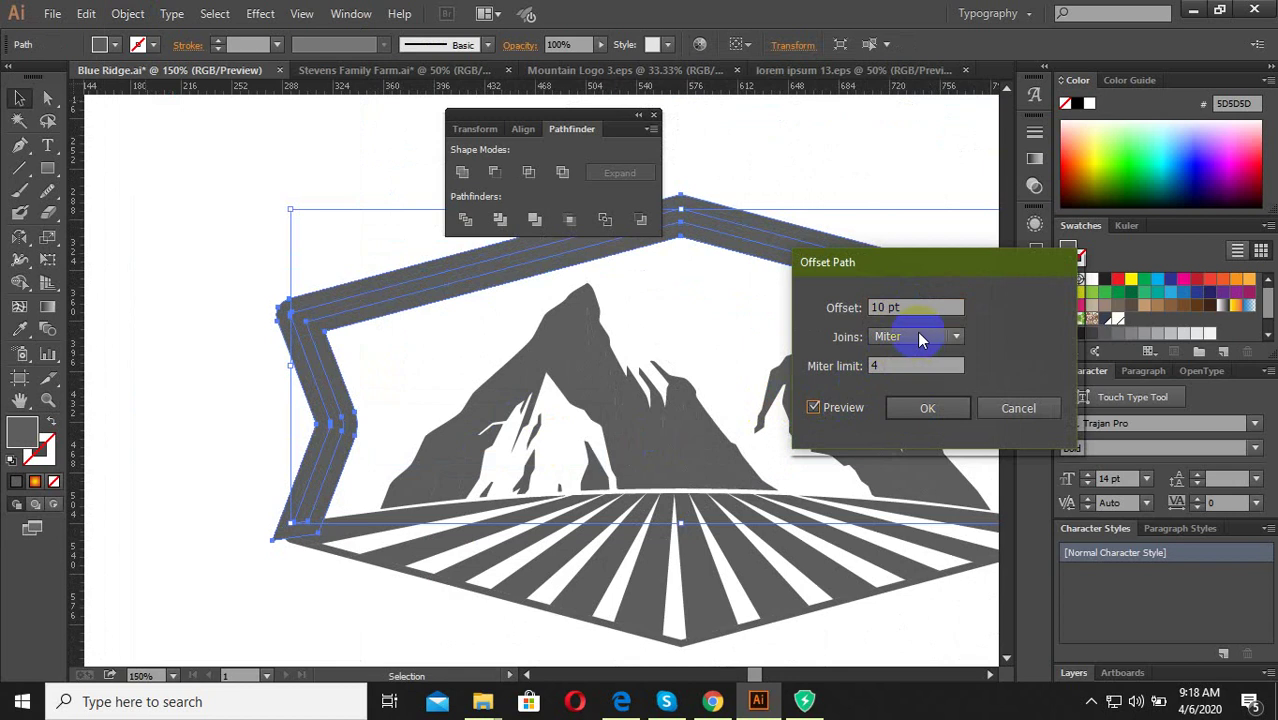
{"action": "key", "text": "Up"}
{"action": "left_click", "coordinate": [919, 409]}
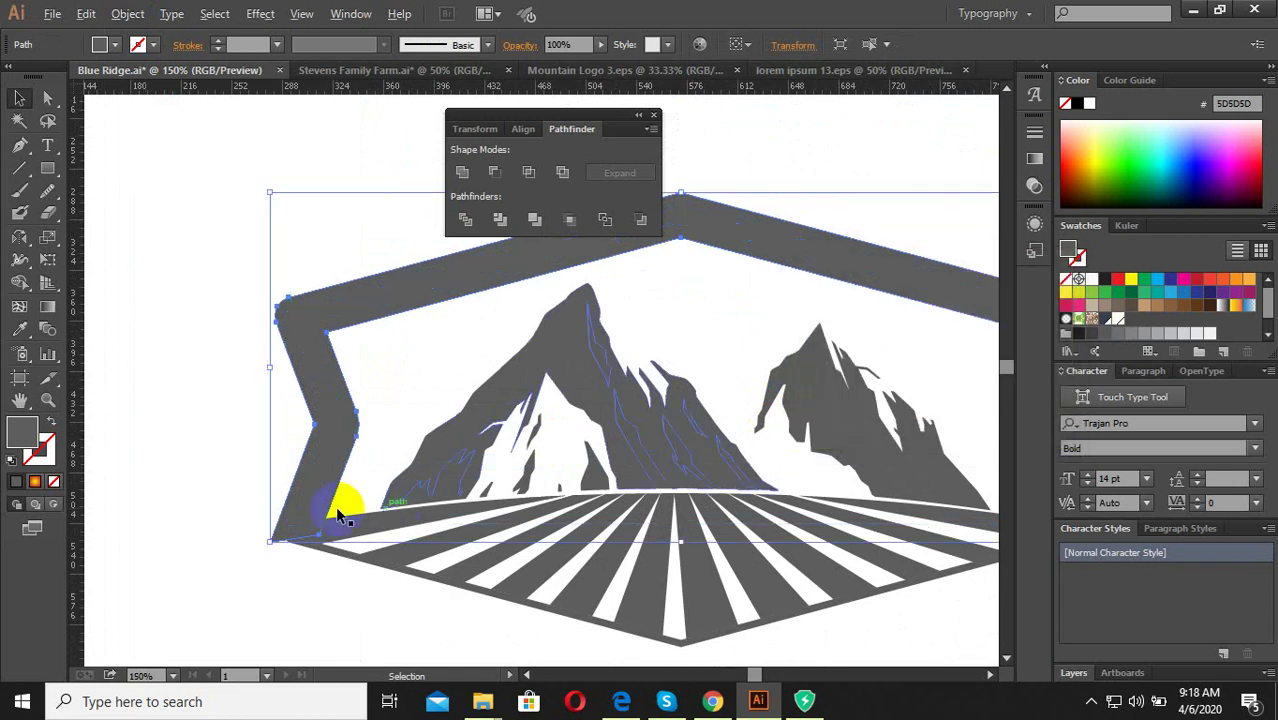
{"action": "scroll", "coordinate": [330, 505], "scroll_direction": "up", "scroll_amount": 2}
Divide the frame and its offset copy, then ungroup the resulting pieces.
{"action": "left_click", "coordinate": [499, 220]}
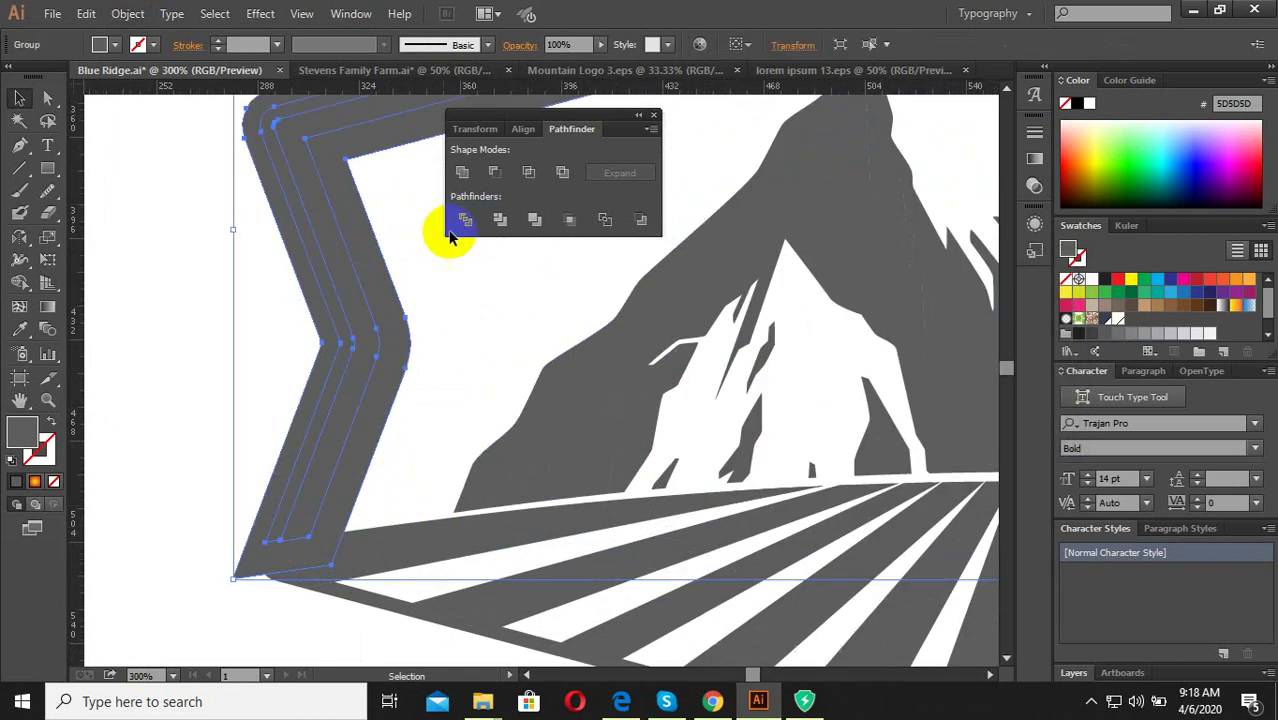
{"action": "right_click", "coordinate": [305, 386]}
{"action": "left_click", "coordinate": [342, 505]}
{"action": "left_click", "coordinate": [455, 480]}
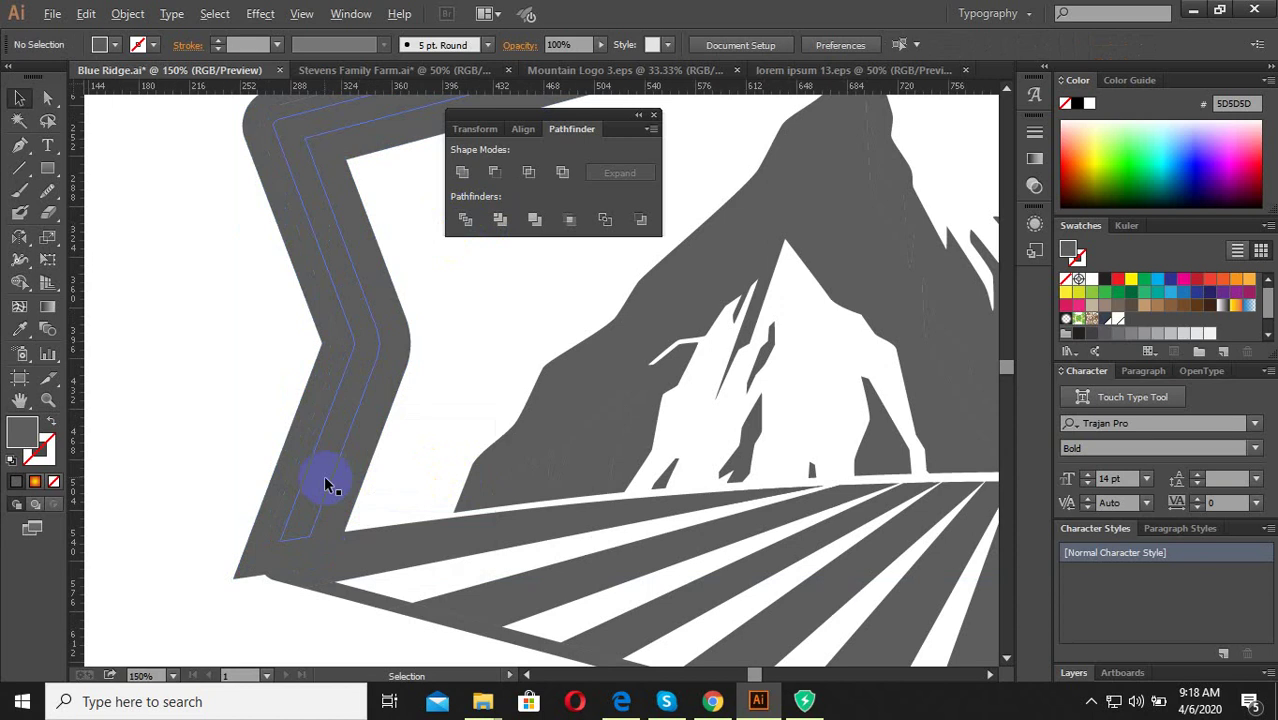
{"action": "scroll", "coordinate": [322, 560], "scroll_direction": "down", "scroll_amount": 3}
{"action": "left_click", "coordinate": [300, 500]}
{"action": "scroll", "coordinate": [463, 522], "scroll_direction": "down", "scroll_amount": 3}
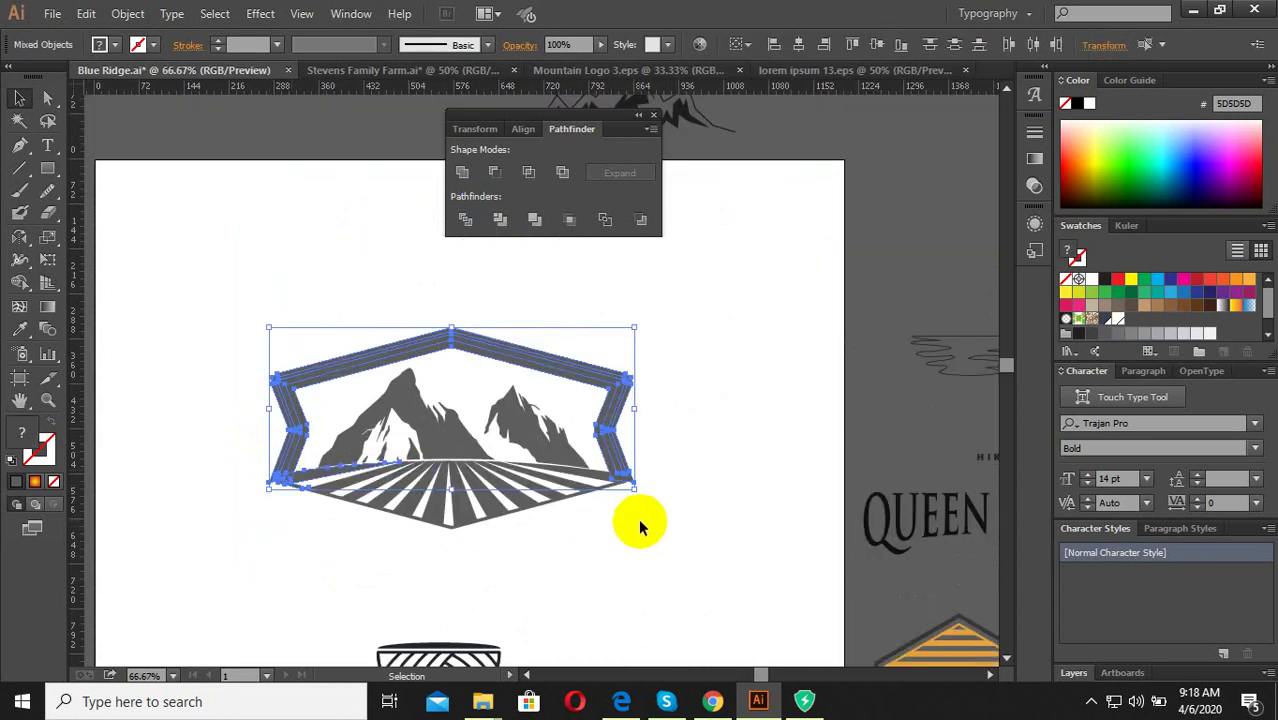
Marquee-select the whole badge and ungroup all its pieces.
{"action": "mouse_move", "coordinate": [677, 518]}
{"action": "left_mouse_down"}
{"action": "mouse_move", "coordinate": [228, 399]}
{"action": "mouse_move", "coordinate": [228, 388]}
{"action": "left_mouse_up"}
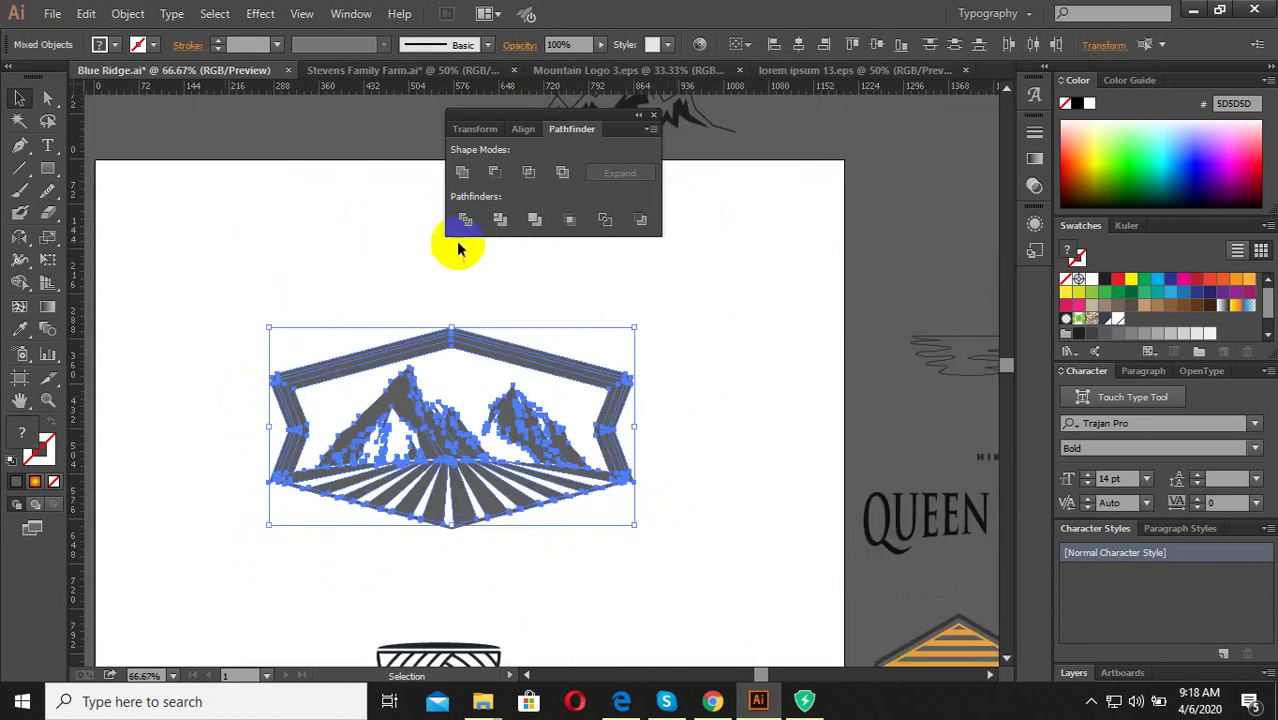
{"action": "right_click", "coordinate": [300, 430]}
{"action": "left_click", "coordinate": [322, 535]}
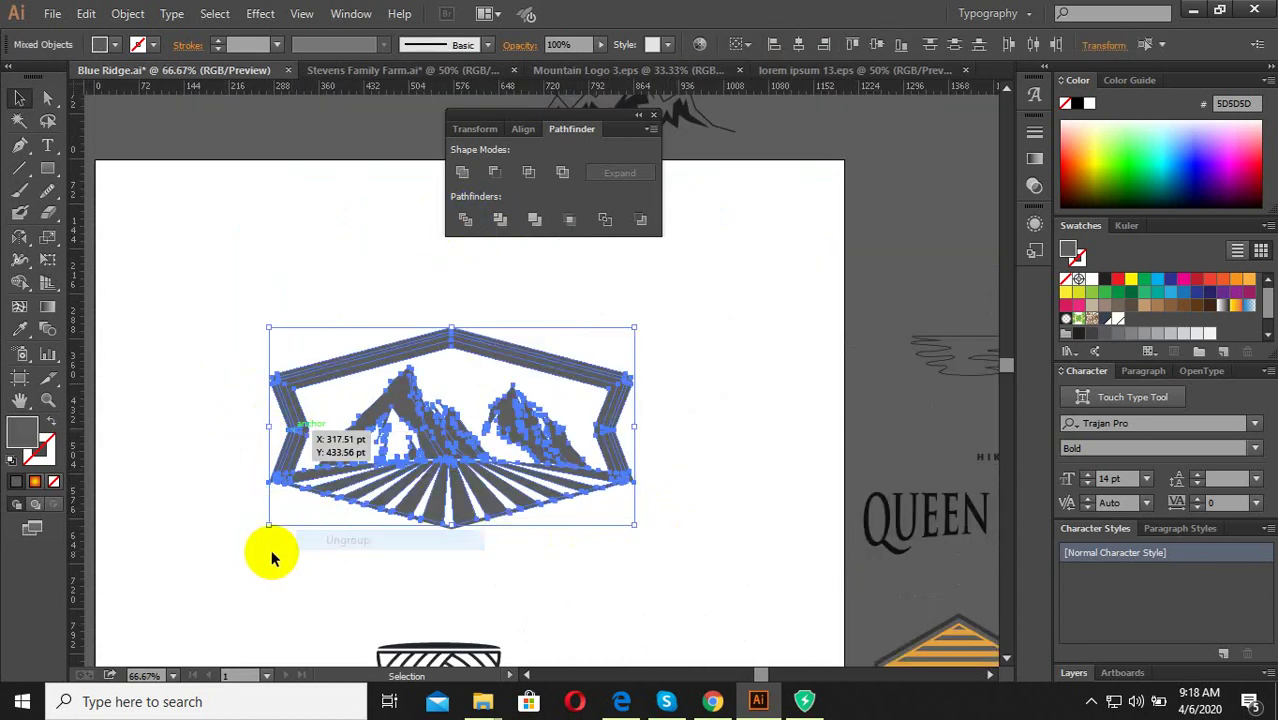
{"action": "left_click", "coordinate": [271, 552]}
{"action": "scroll", "coordinate": [279, 490], "scroll_direction": "up", "scroll_amount": 3}
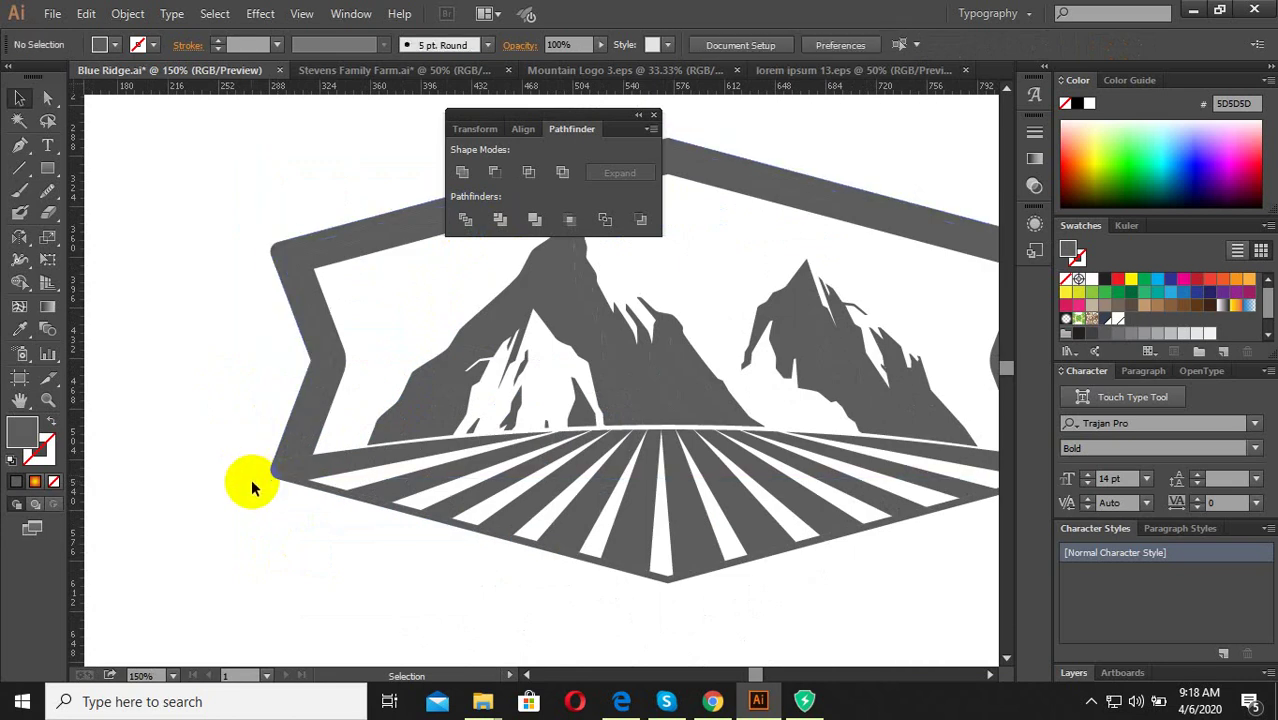
{"action": "scroll", "coordinate": [300, 458], "scroll_direction": "up", "scroll_amount": 3}
{"action": "scroll", "coordinate": [308, 545], "scroll_direction": "up", "scroll_amount": 2}
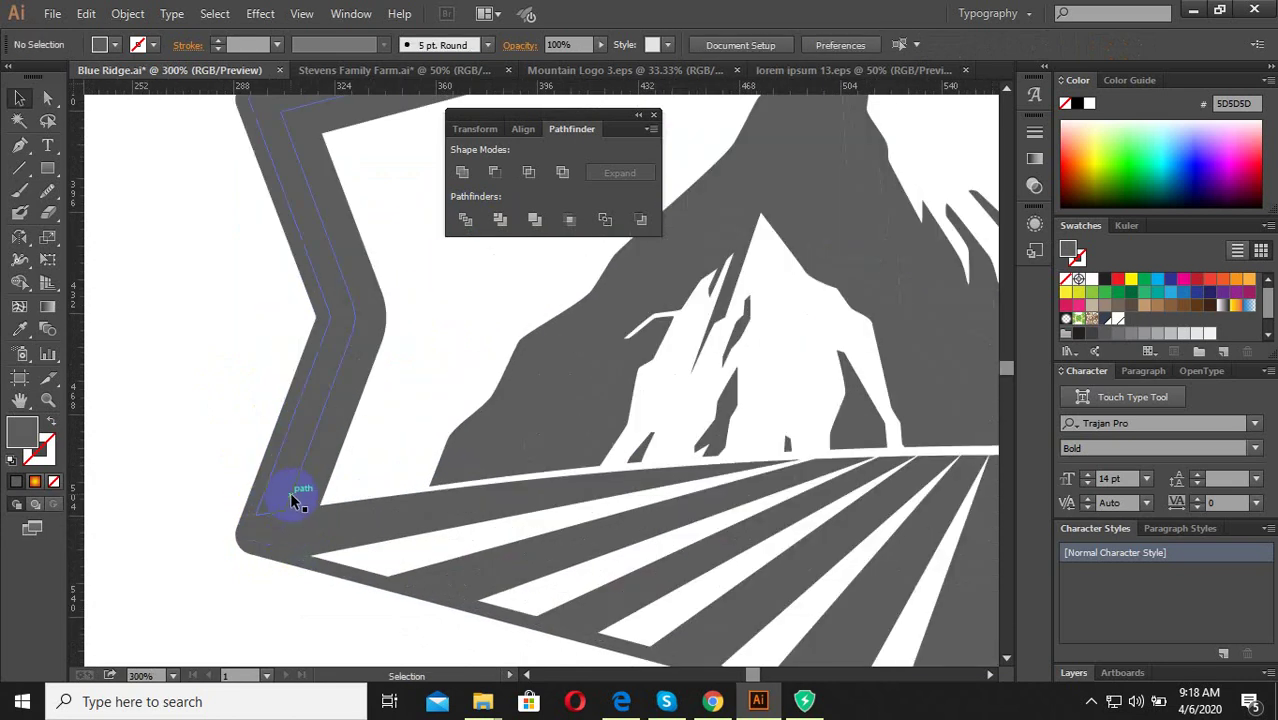
Fill the left frame strip with white using the Eyedropper.
{"action": "left_click", "coordinate": [293, 497]}
{"action": "left_click", "coordinate": [342, 405]}
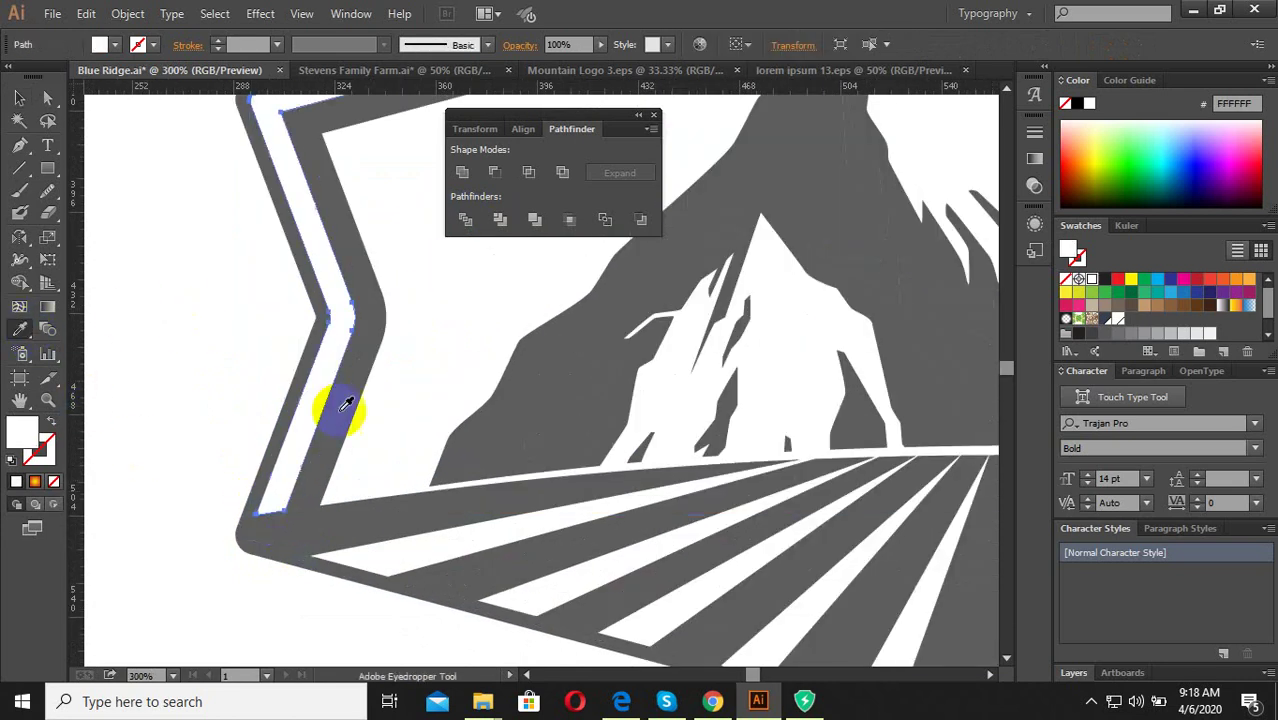
{"action": "scroll", "coordinate": [371, 442], "scroll_direction": "down", "scroll_amount": 1}
{"action": "left_click", "coordinate": [271, 371]}
{"action": "scroll", "coordinate": [271, 371], "scroll_direction": "down", "scroll_amount": 1}
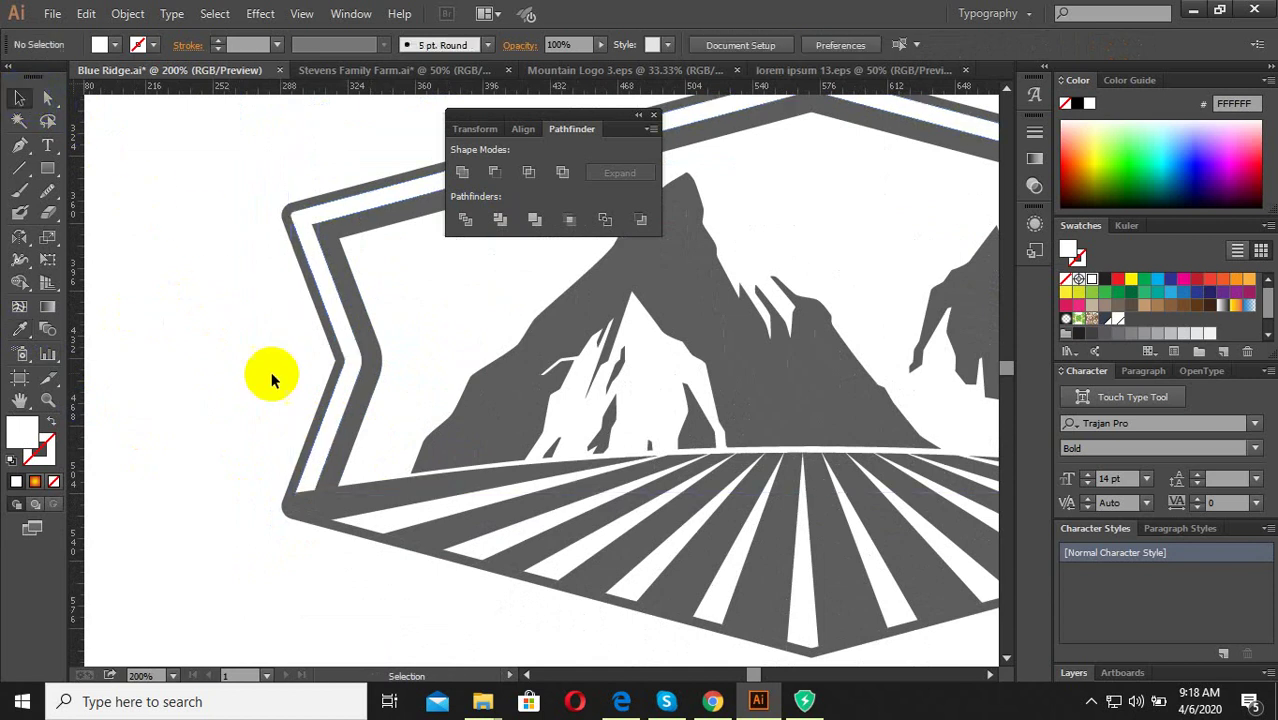
{"action": "scroll", "coordinate": [277, 420], "scroll_direction": "down", "scroll_amount": 1}
{"action": "scroll", "coordinate": [705, 523], "scroll_direction": "down", "scroll_amount": 1}
{"action": "scroll", "coordinate": [446, 452], "scroll_direction": "up", "scroll_amount": 1}
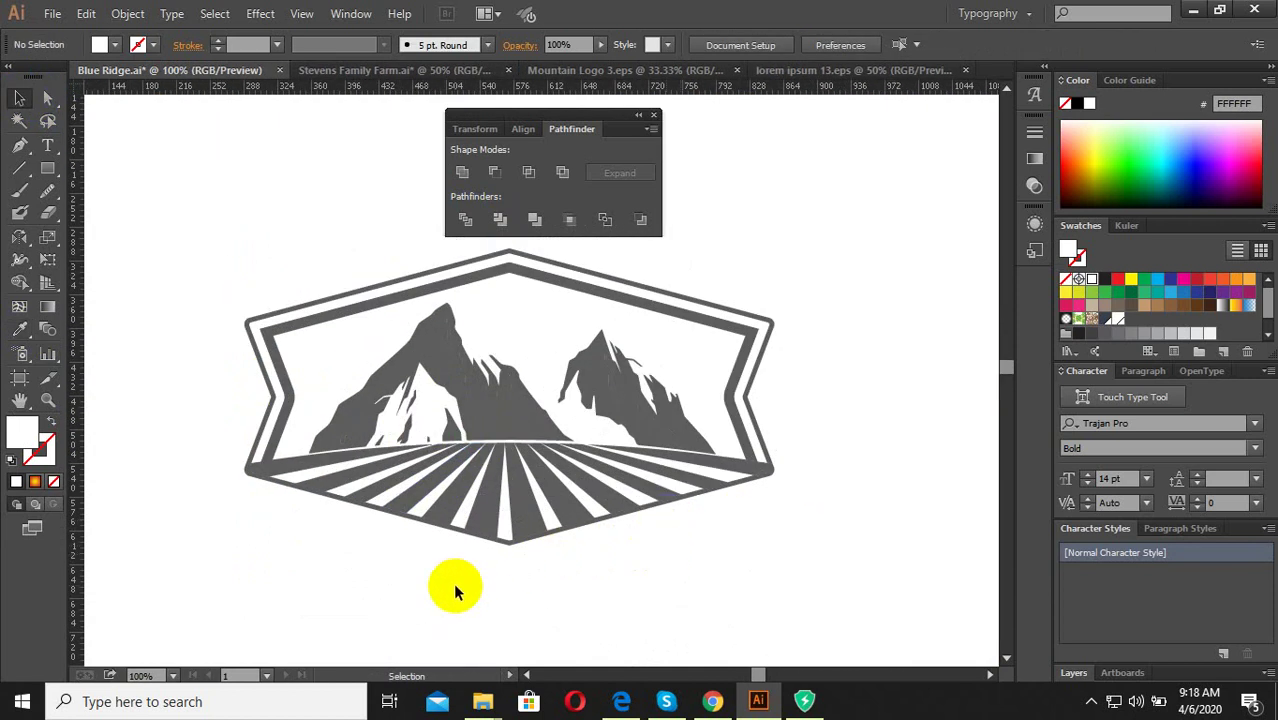
{"action": "scroll", "coordinate": [545, 590], "scroll_direction": "down", "scroll_amount": 1}
{"action": "scroll", "coordinate": [538, 594], "scroll_direction": "up", "scroll_amount": 1}
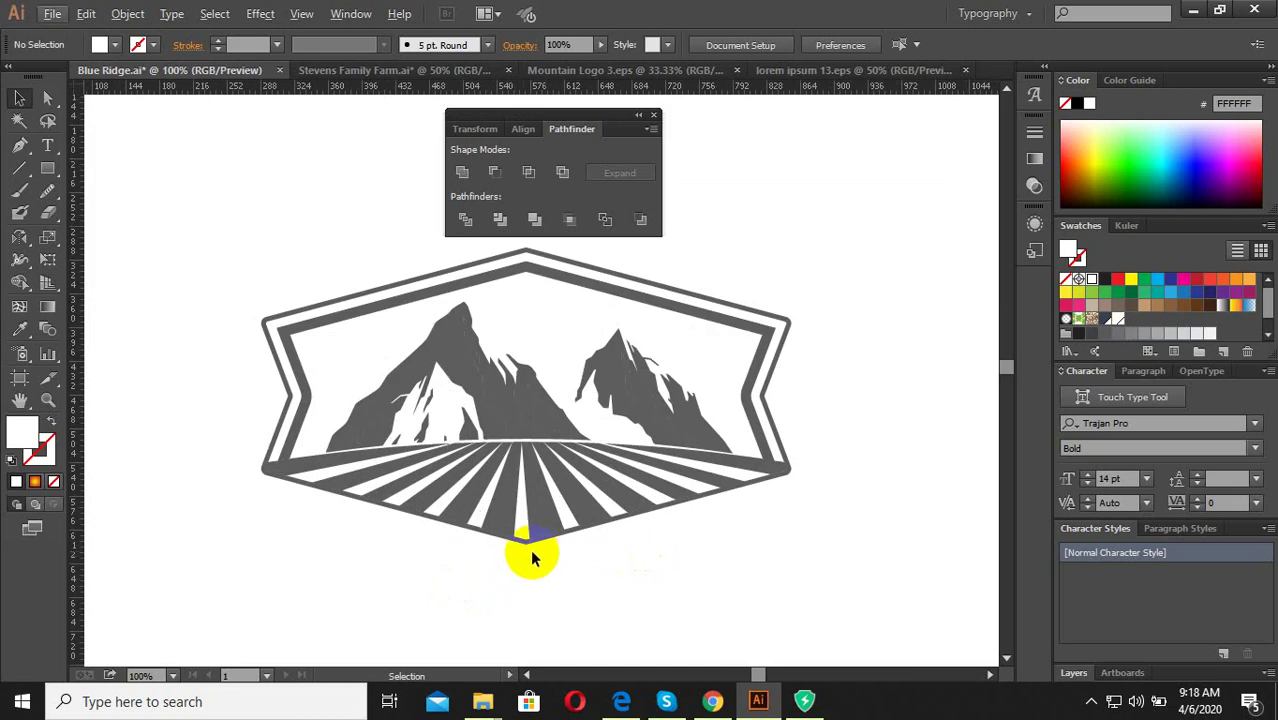
{"action": "scroll", "coordinate": [572, 553], "scroll_direction": "up", "scroll_amount": 3}
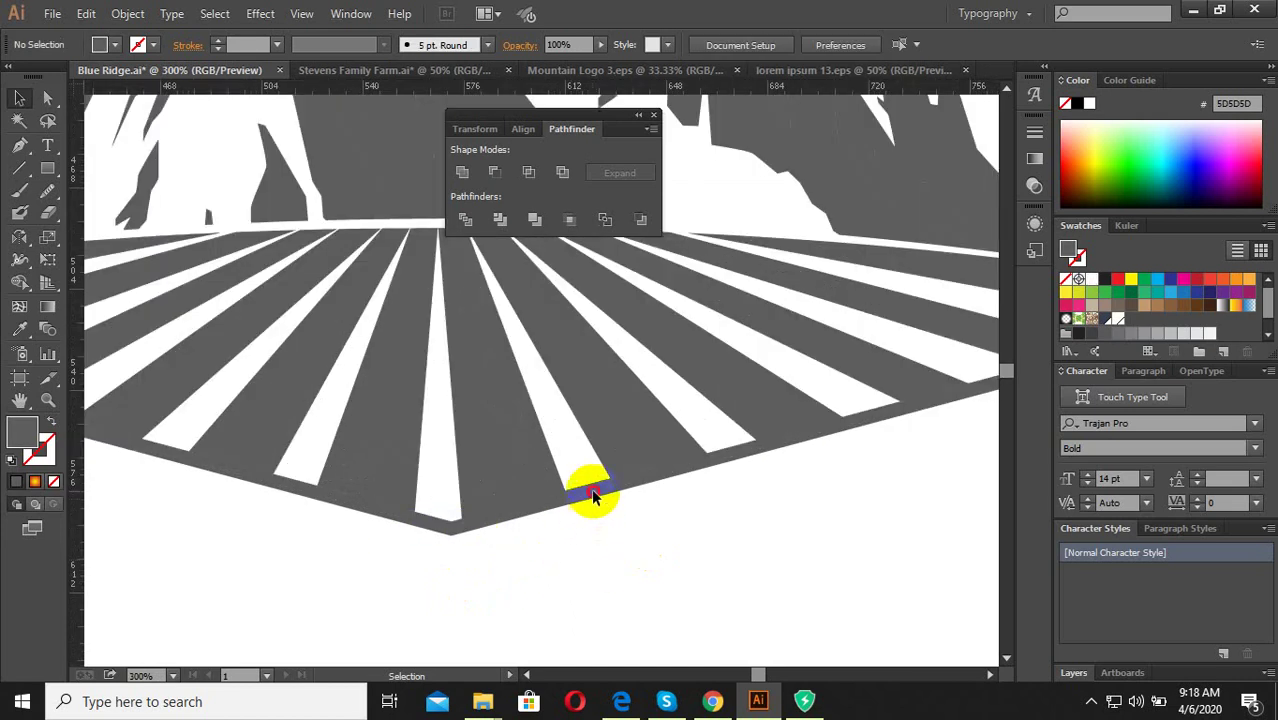
{"action": "scroll", "coordinate": [740, 535], "scroll_direction": "down", "scroll_amount": 4}
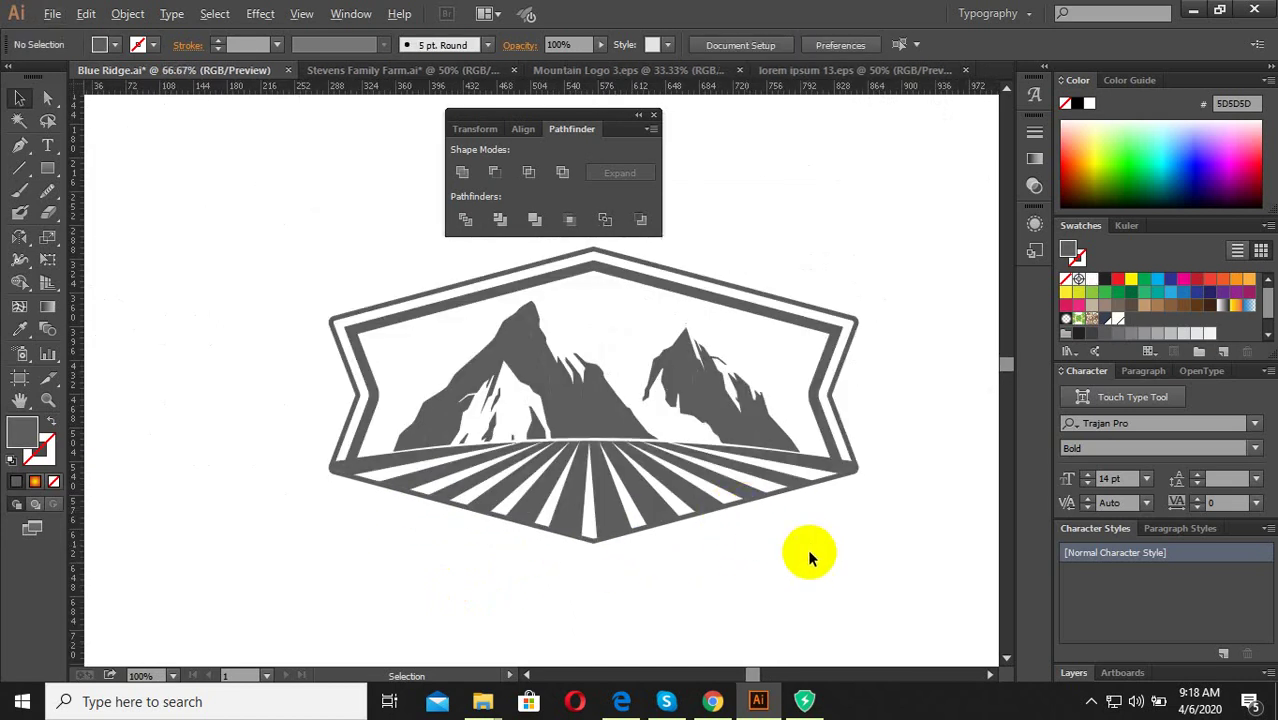
{"action": "scroll", "coordinate": [808, 558], "scroll_direction": "down", "scroll_amount": 2}
{"action": "scroll", "coordinate": [780, 565], "scroll_direction": "down", "scroll_amount": 1}
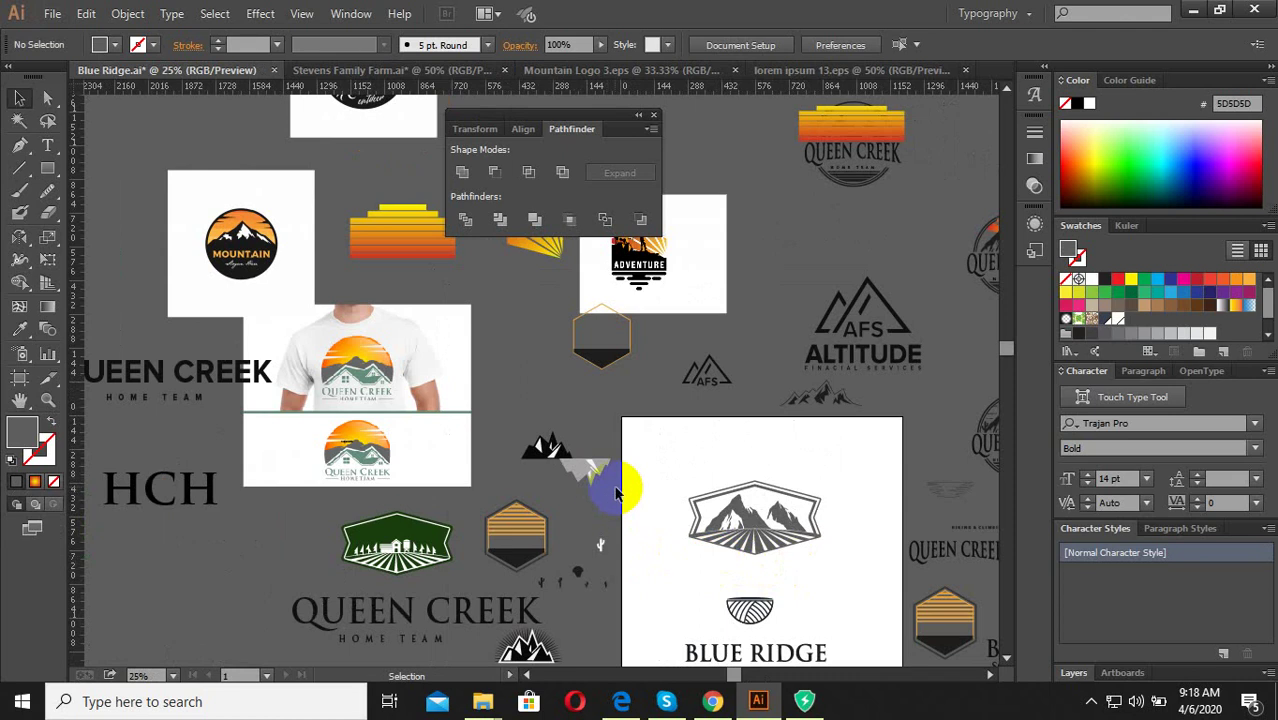
{"action": "scroll", "coordinate": [793, 585], "scroll_direction": "up", "scroll_amount": 2}
{"action": "scroll", "coordinate": [656, 522], "scroll_direction": "up", "scroll_amount": 1}
{"action": "scroll", "coordinate": [680, 520], "scroll_direction": "up", "scroll_amount": 2}
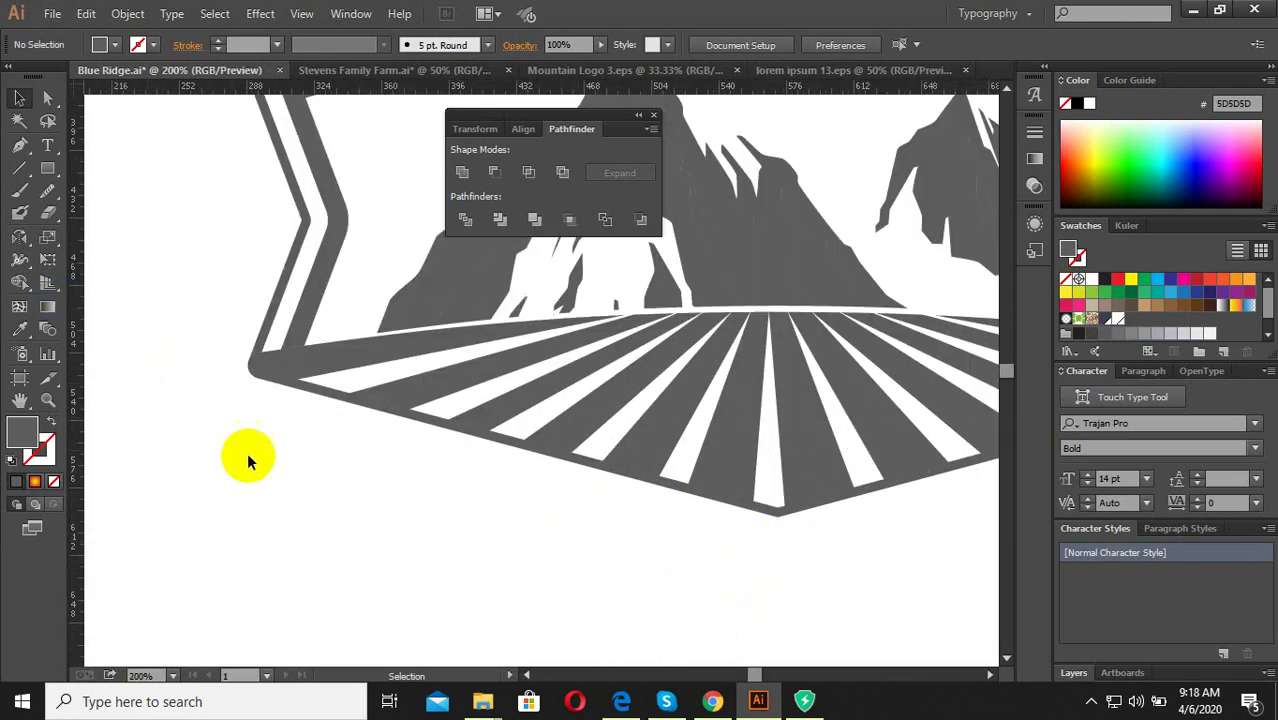
{"action": "scroll", "coordinate": [250, 458], "scroll_direction": "down", "scroll_amount": 2}
{"action": "scroll", "coordinate": [498, 527], "scroll_direction": "down", "scroll_amount": 1}
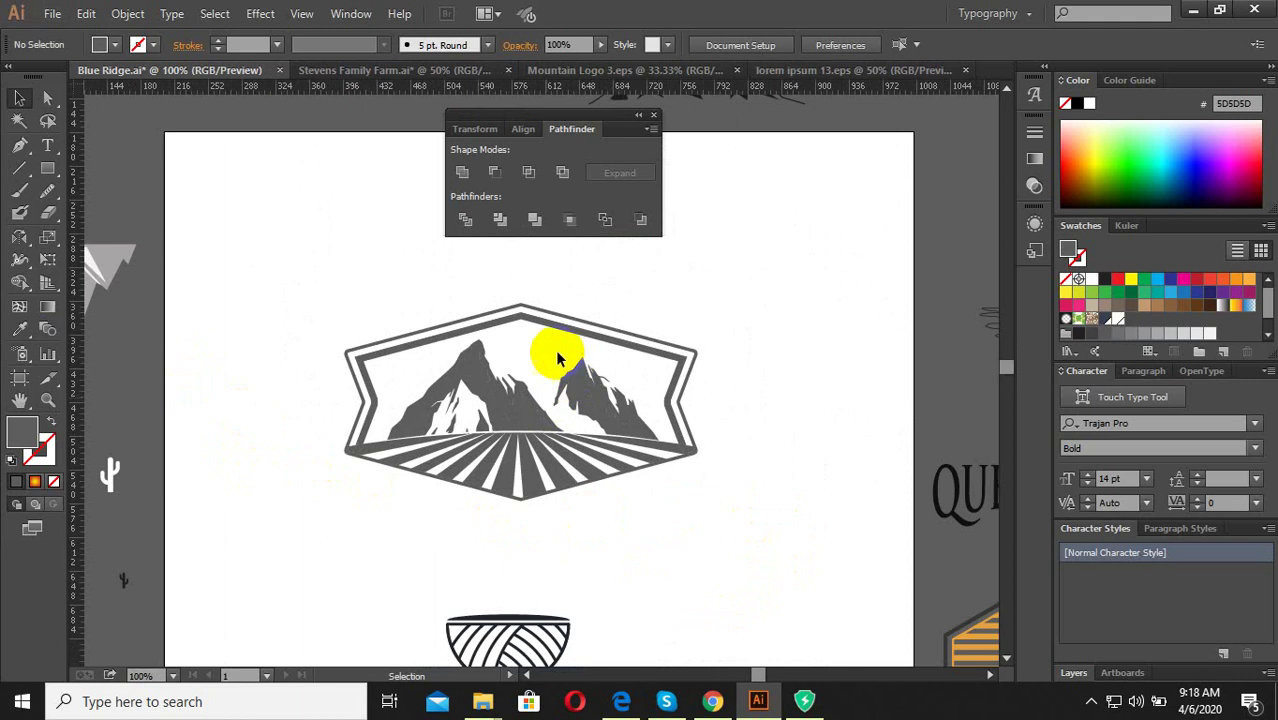
{"action": "scroll", "coordinate": [553, 349], "scroll_direction": "up", "scroll_amount": 1}
{"action": "scroll", "coordinate": [647, 530], "scroll_direction": "down", "scroll_amount": 1}
{"action": "scroll", "coordinate": [620, 545], "scroll_direction": "down", "scroll_amount": 1}
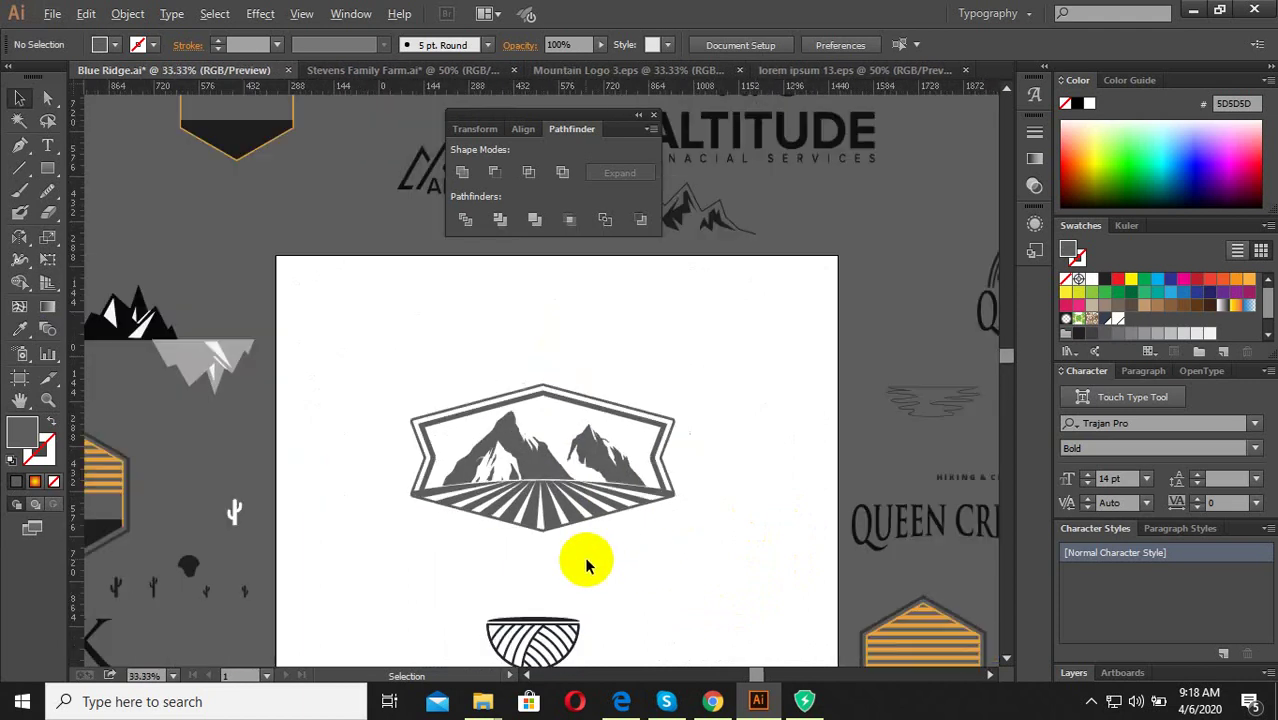
{"action": "scroll", "coordinate": [585, 570], "scroll_direction": "down", "scroll_amount": 1}
{"action": "scroll", "coordinate": [585, 583], "scroll_direction": "up", "scroll_amount": 1}
{"action": "left_click_drag", "start_coordinate": [587, 580], "coordinate": [608, 516]}
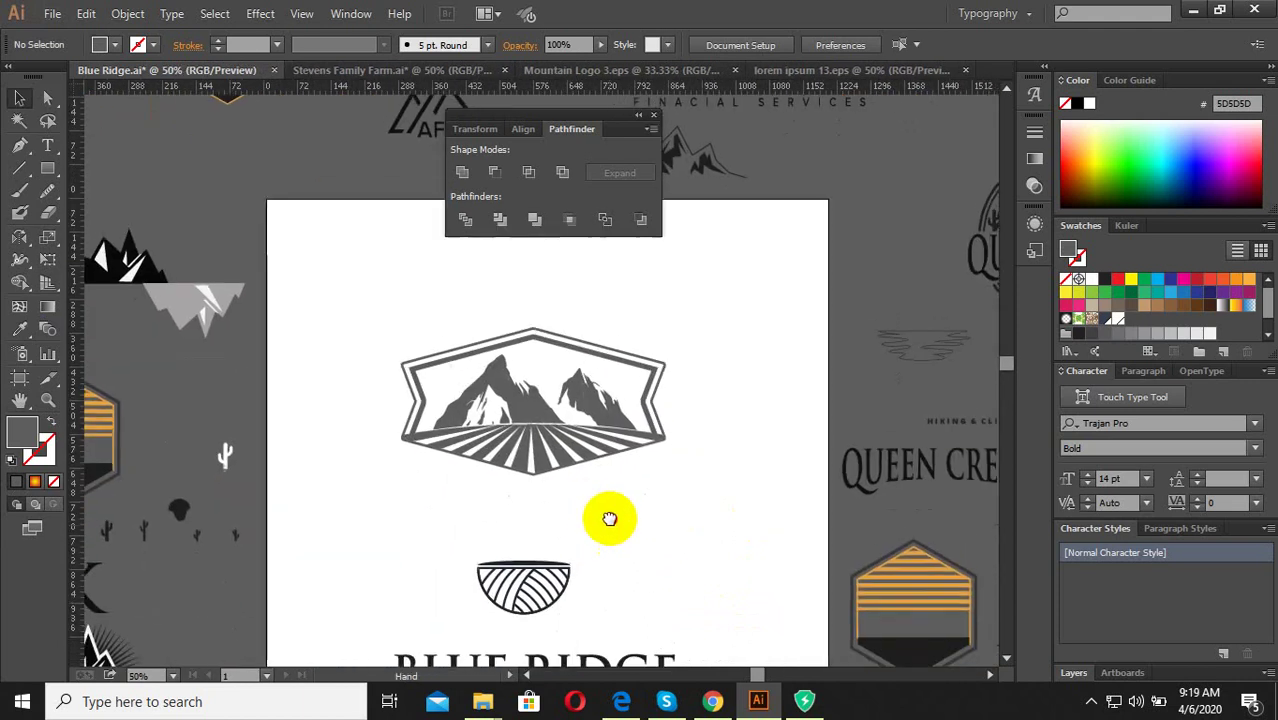
{"action": "scroll", "coordinate": [609, 515], "scroll_direction": "down", "scroll_amount": 2}
{"action": "scroll", "coordinate": [603, 510], "scroll_direction": "up", "scroll_amount": 4}
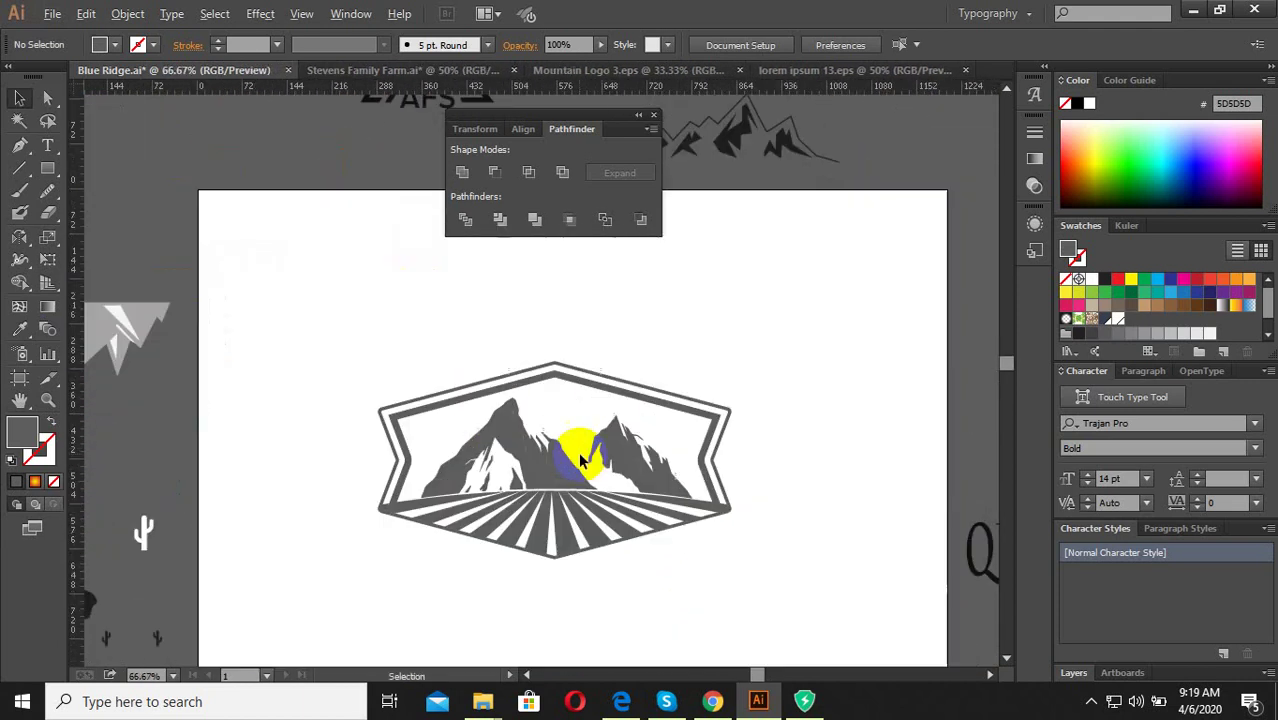
{"action": "scroll", "coordinate": [600, 512], "scroll_direction": "up", "scroll_amount": 2}
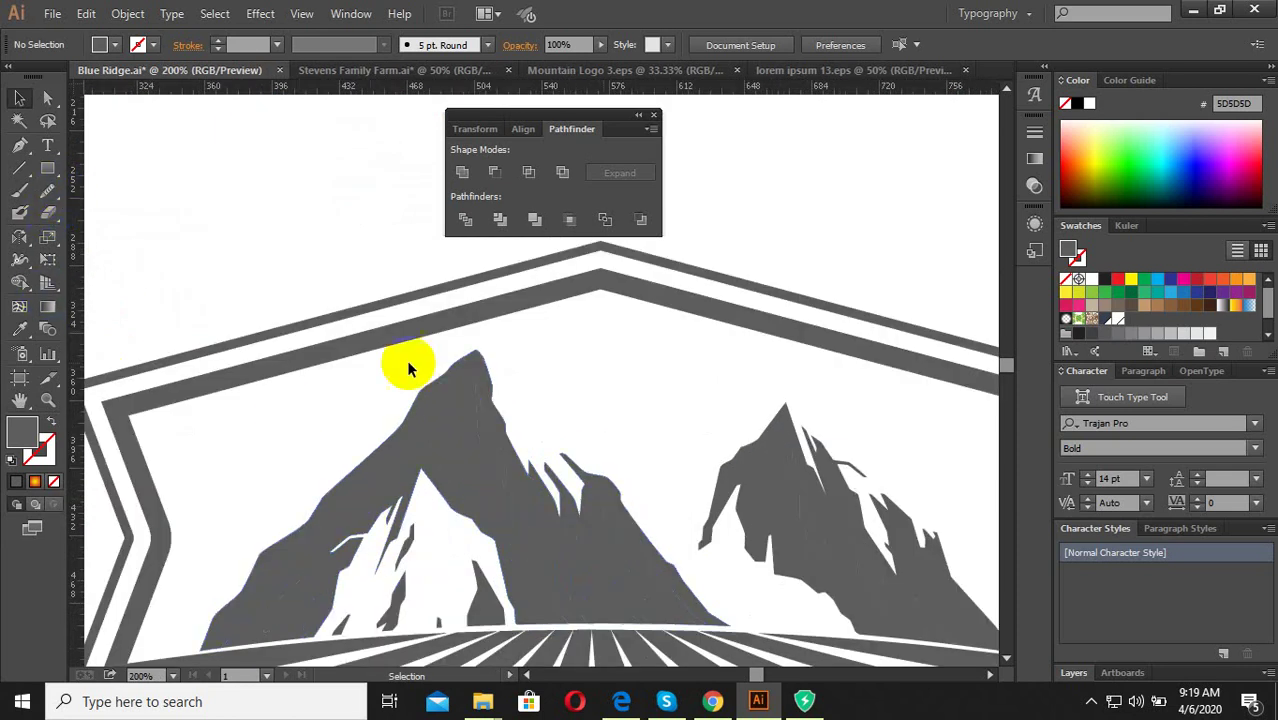
{"action": "scroll", "coordinate": [414, 365], "scroll_direction": "down", "scroll_amount": 2}
{"action": "scroll", "coordinate": [519, 551], "scroll_direction": "up", "scroll_amount": 2}
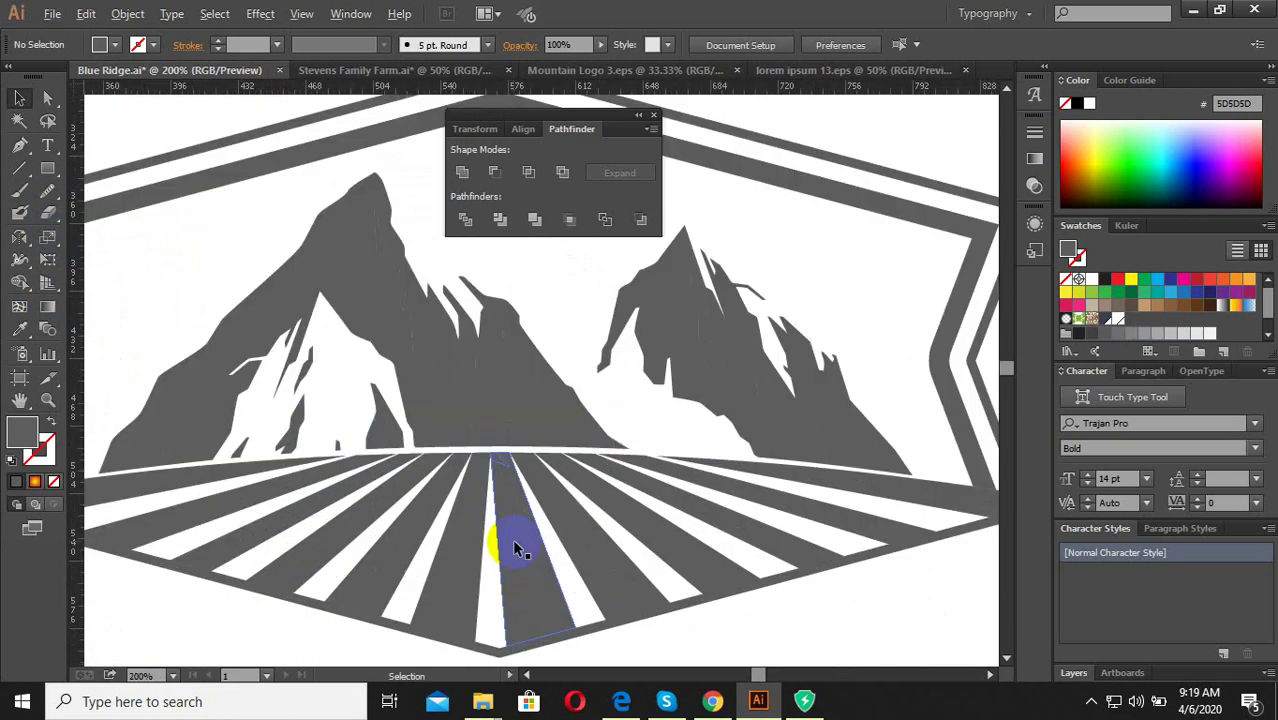
{"action": "scroll", "coordinate": [522, 551], "scroll_direction": "down", "scroll_amount": 1}
{"action": "scroll", "coordinate": [345, 500], "scroll_direction": "up", "scroll_amount": 2}
{"action": "scroll", "coordinate": [352, 497], "scroll_direction": "down", "scroll_amount": 2}
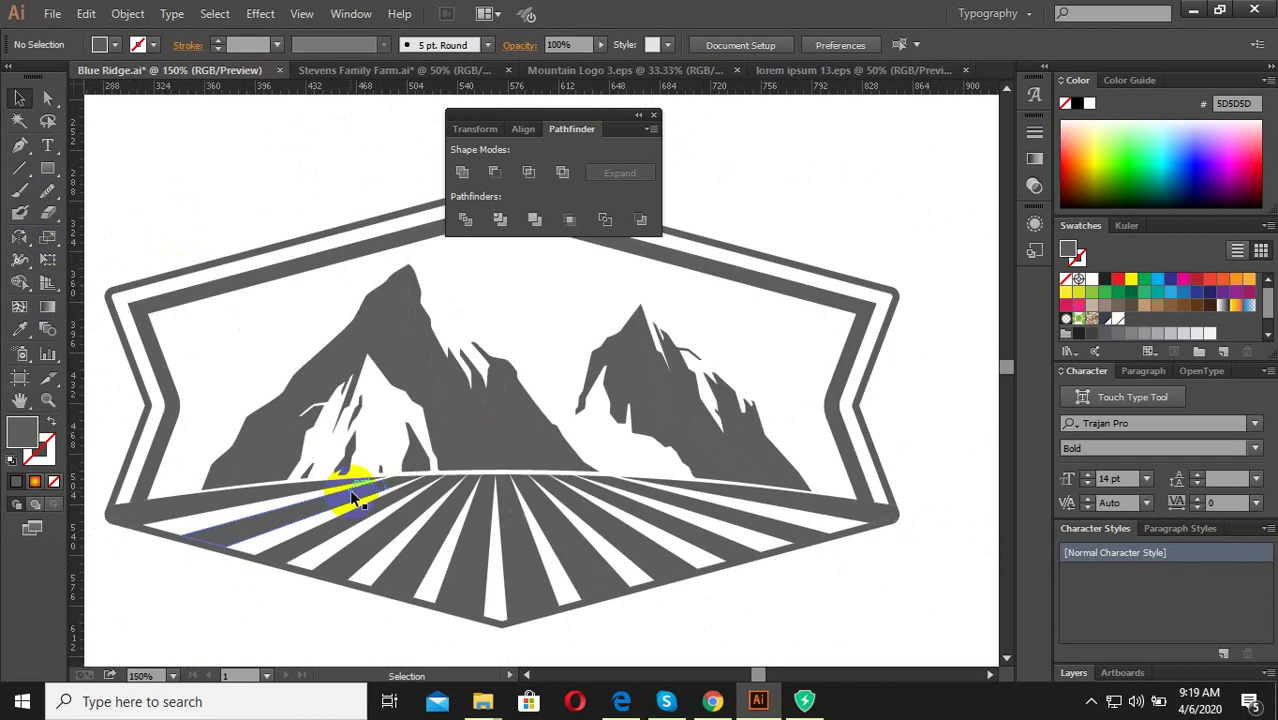
{"action": "scroll", "coordinate": [780, 470], "scroll_direction": "up", "scroll_amount": 1}
{"action": "scroll", "coordinate": [756, 428], "scroll_direction": "down", "scroll_amount": 2}
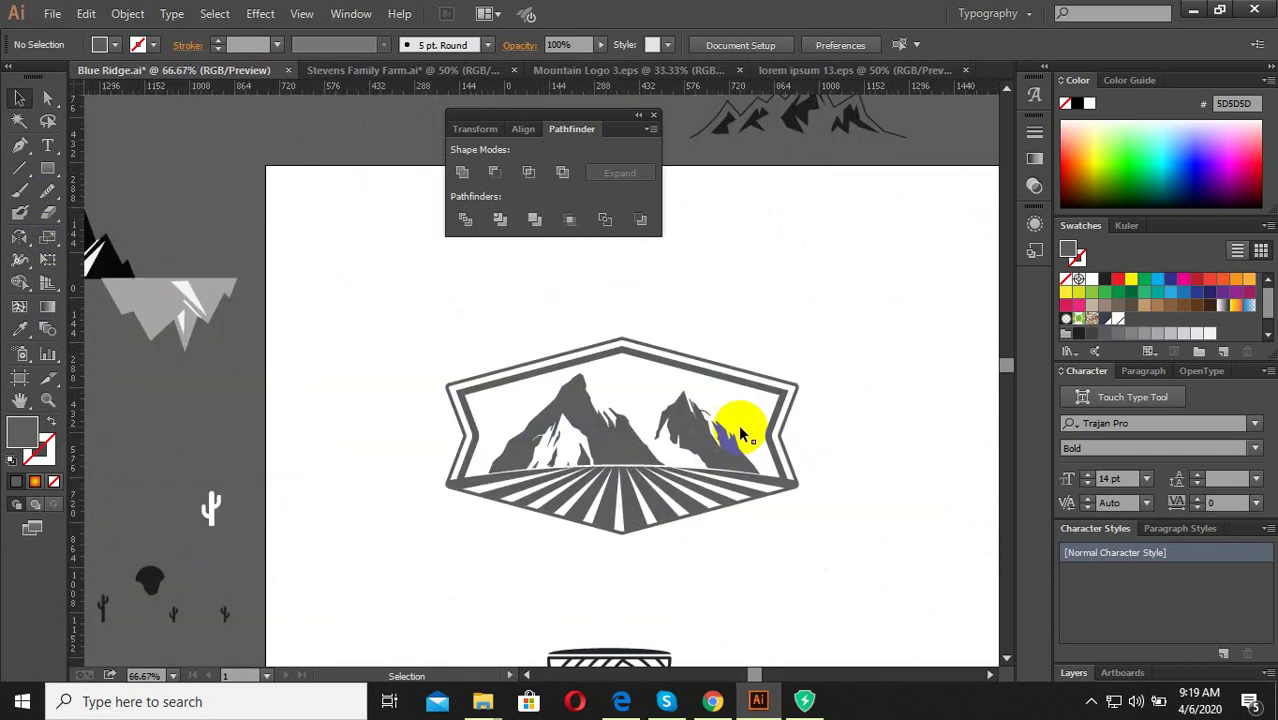
{"action": "scroll", "coordinate": [736, 422], "scroll_direction": "down", "scroll_amount": 2}
{"action": "scroll", "coordinate": [680, 490], "scroll_direction": "up", "scroll_amount": 3}
{"action": "scroll", "coordinate": [693, 491], "scroll_direction": "down", "scroll_amount": 2}
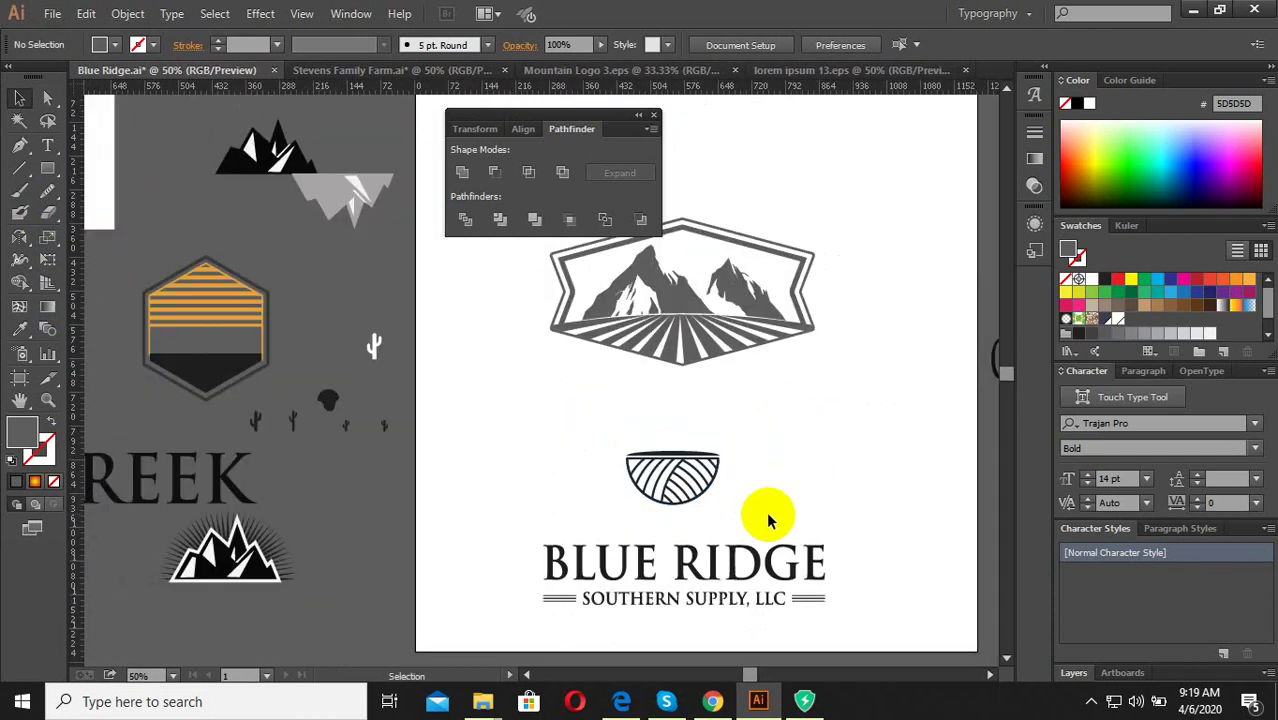
{"action": "left_click", "coordinate": [675, 465]}
{"action": "left_click", "coordinate": [707, 434]}
{"action": "scroll", "coordinate": [690, 460], "scroll_direction": "up", "scroll_amount": 5}
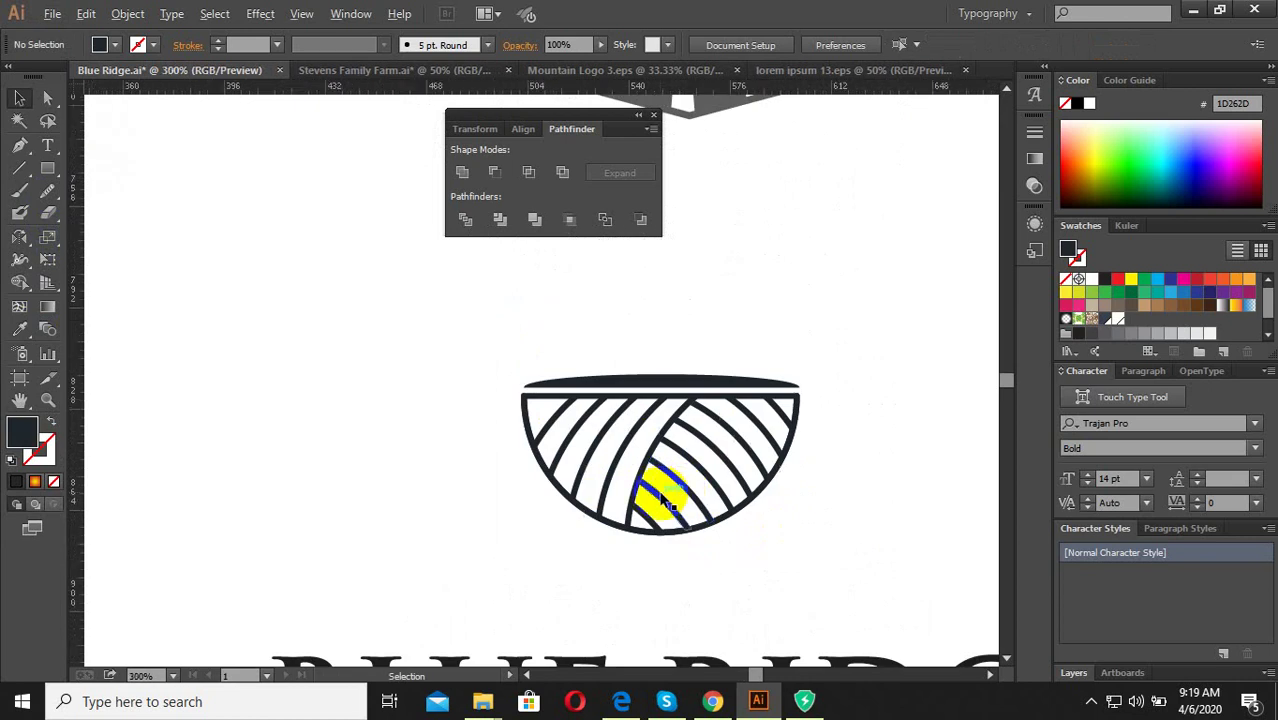
{"action": "left_click", "coordinate": [645, 507]}
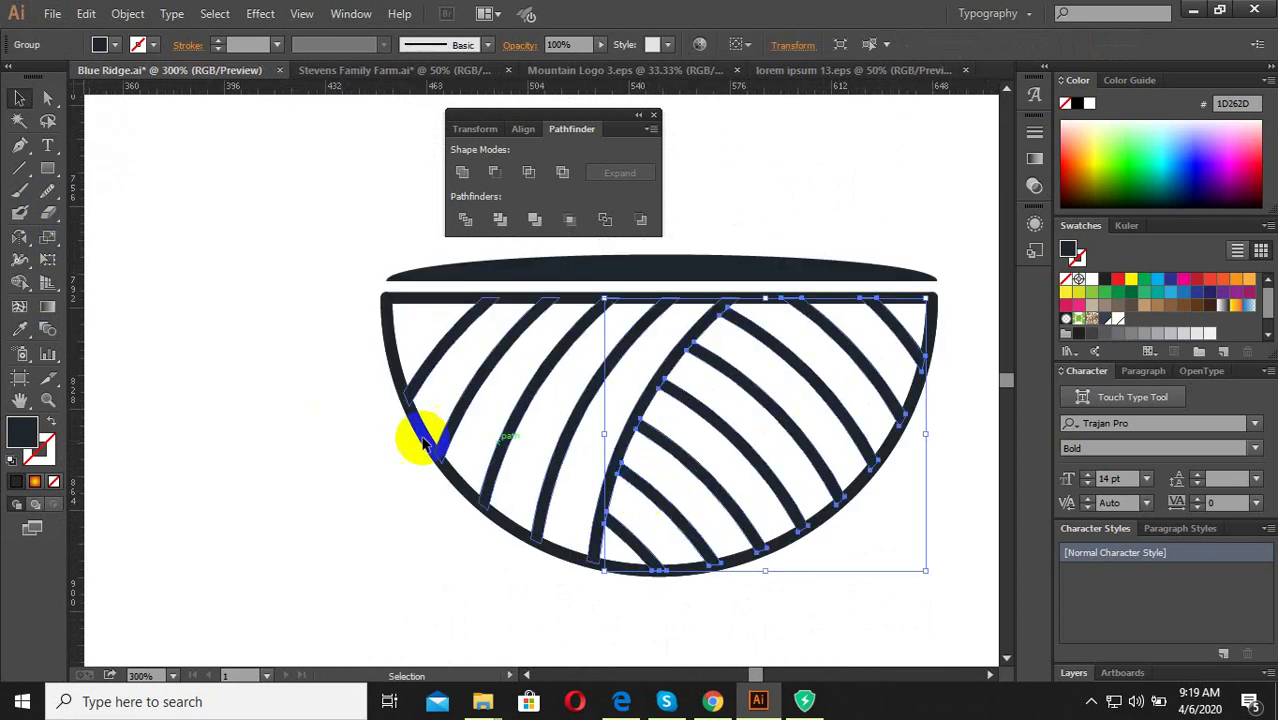
{"action": "scroll", "coordinate": [442, 471], "scroll_direction": "up", "scroll_amount": 2}
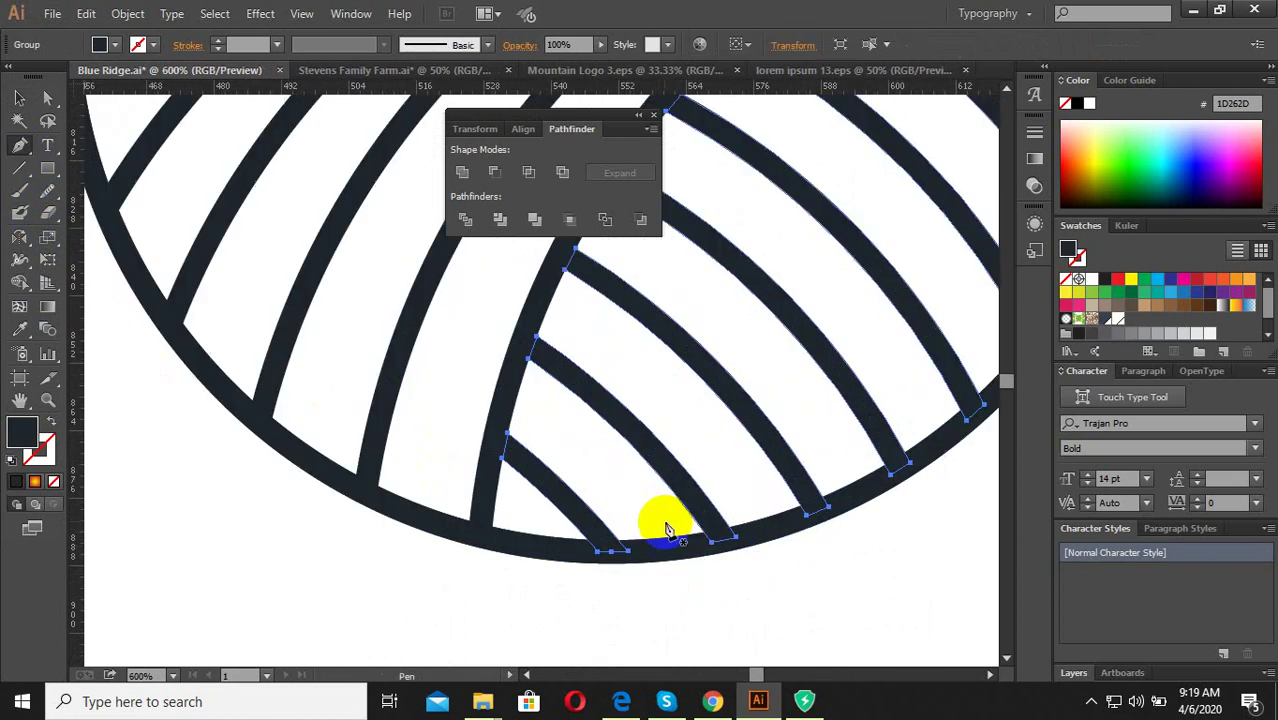
{"action": "scroll", "coordinate": [605, 500], "scroll_direction": "down", "scroll_amount": 5}
{"action": "left_click_drag", "start_coordinate": [616, 427], "coordinate": [588, 492]}
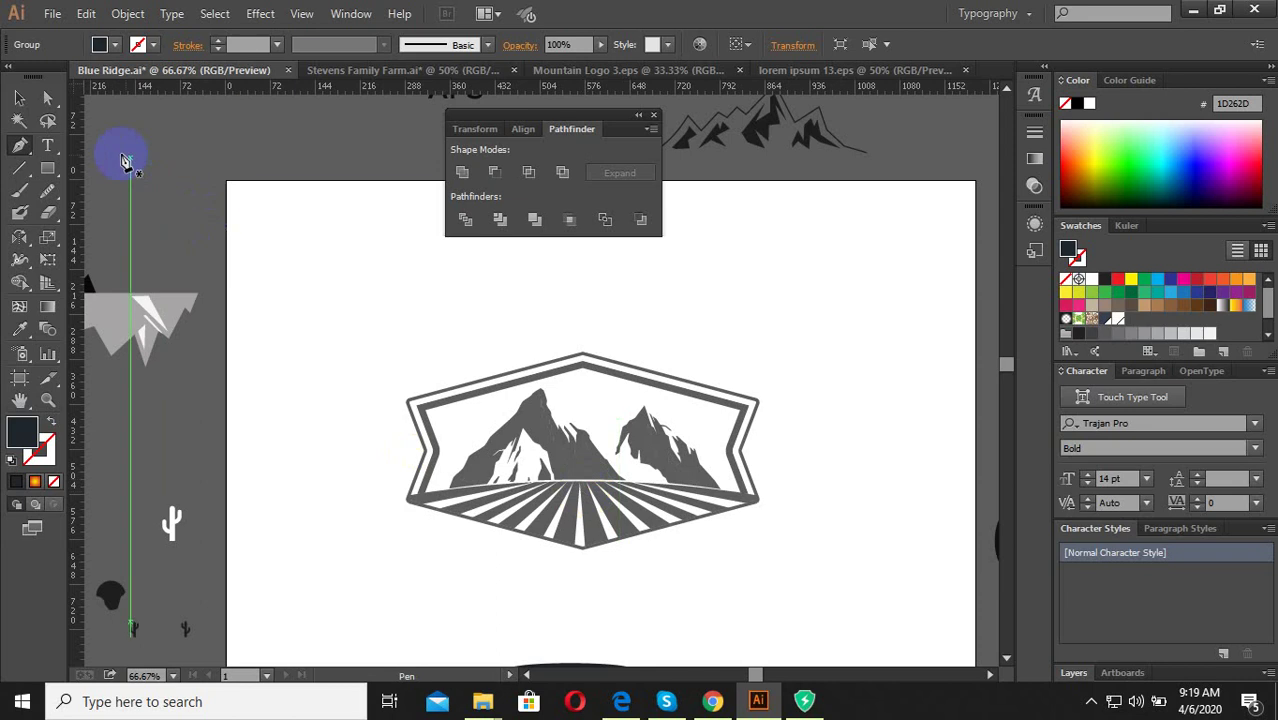
{"action": "left_click", "coordinate": [20, 97]}
{"action": "left_click", "coordinate": [171, 219]}
{"action": "scroll", "coordinate": [557, 514], "scroll_direction": "up", "scroll_amount": 2}
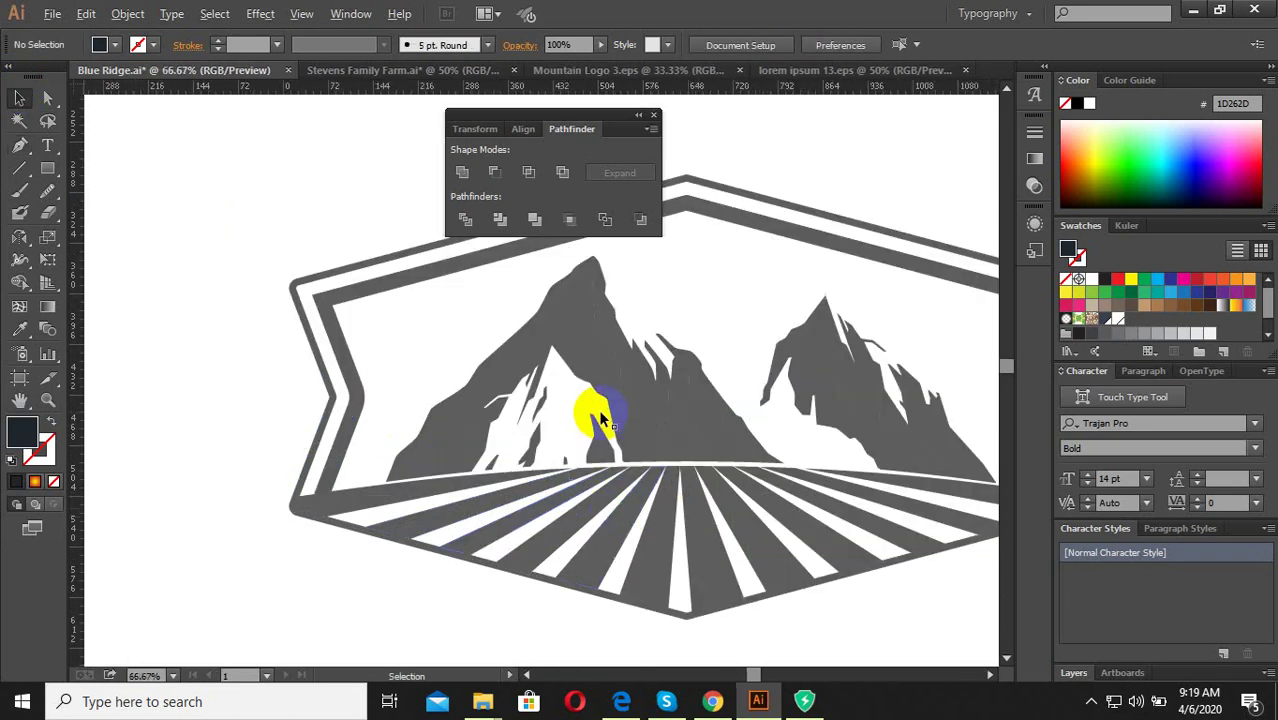
{"action": "scroll", "coordinate": [650, 425], "scroll_direction": "down", "scroll_amount": 2}
{"action": "scroll", "coordinate": [750, 400], "scroll_direction": "up", "scroll_amount": 1}
{"action": "left_click", "coordinate": [788, 357]}
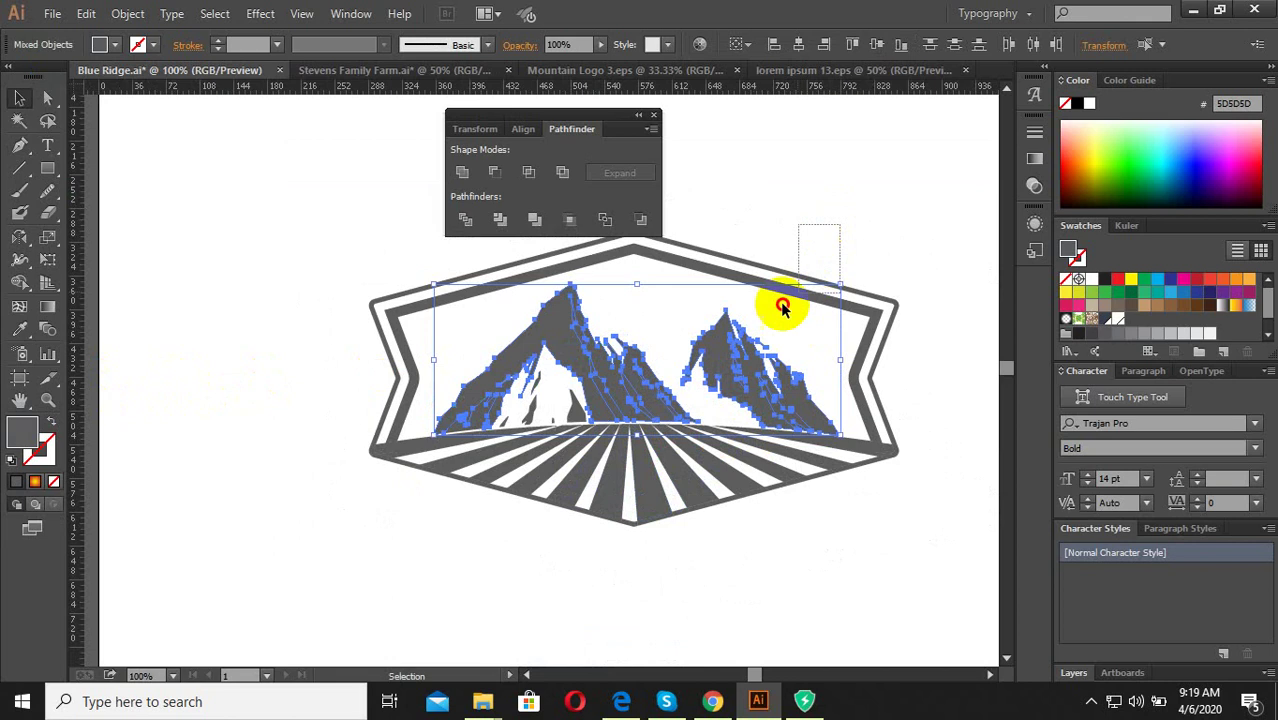
{"action": "left_click_drag", "start_coordinate": [428, 470], "coordinate": [698, 456]}
{"action": "scroll", "coordinate": [750, 460], "scroll_direction": "up", "scroll_amount": 1}
{"action": "mouse_move", "coordinate": [921, 572]}
{"action": "left_mouse_down"}
{"action": "mouse_move", "coordinate": [428, 518]}
{"action": "mouse_move", "coordinate": [418, 505]}
{"action": "left_mouse_up"}
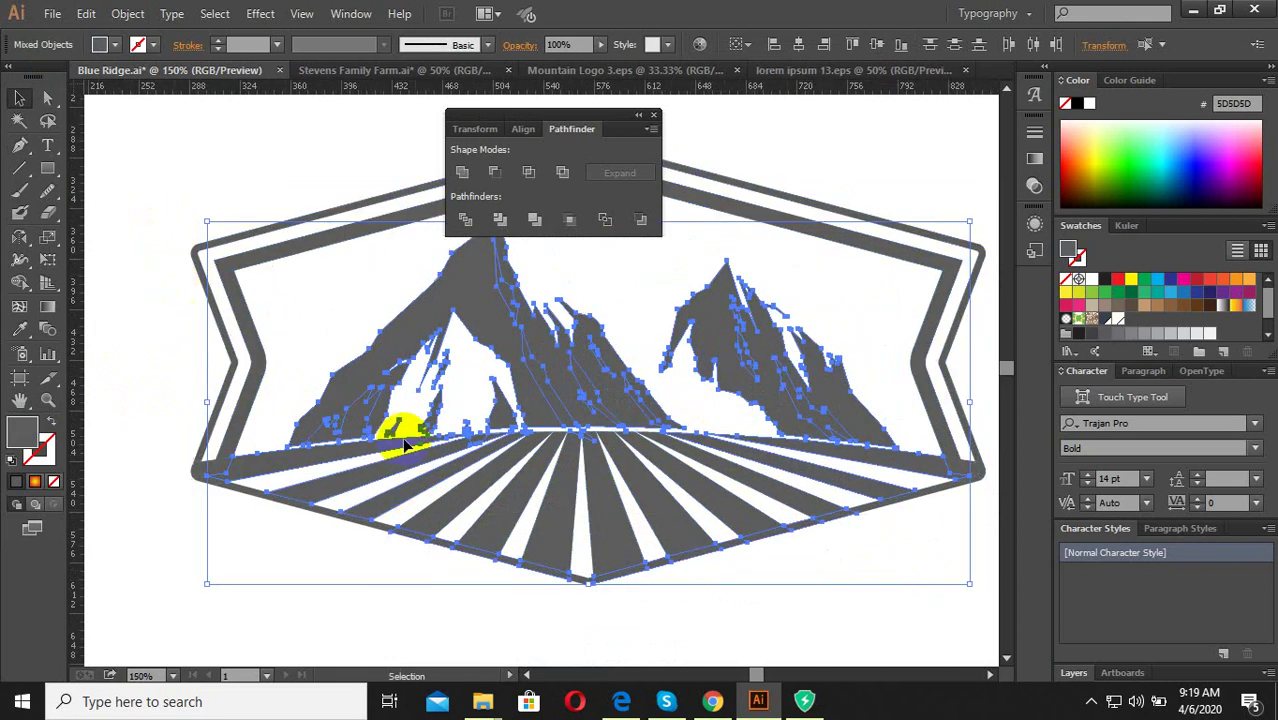
{"action": "left_click", "coordinate": [703, 523], "text": "shift"}
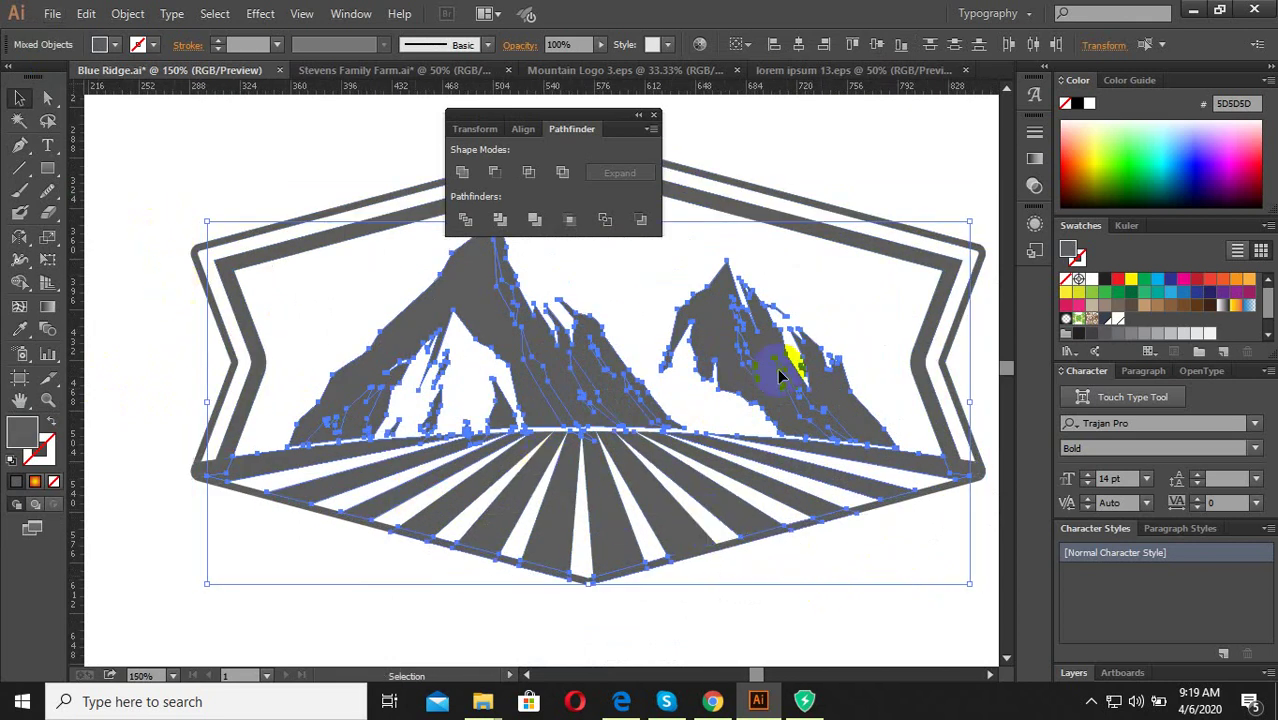
{"action": "left_click", "coordinate": [854, 308]}
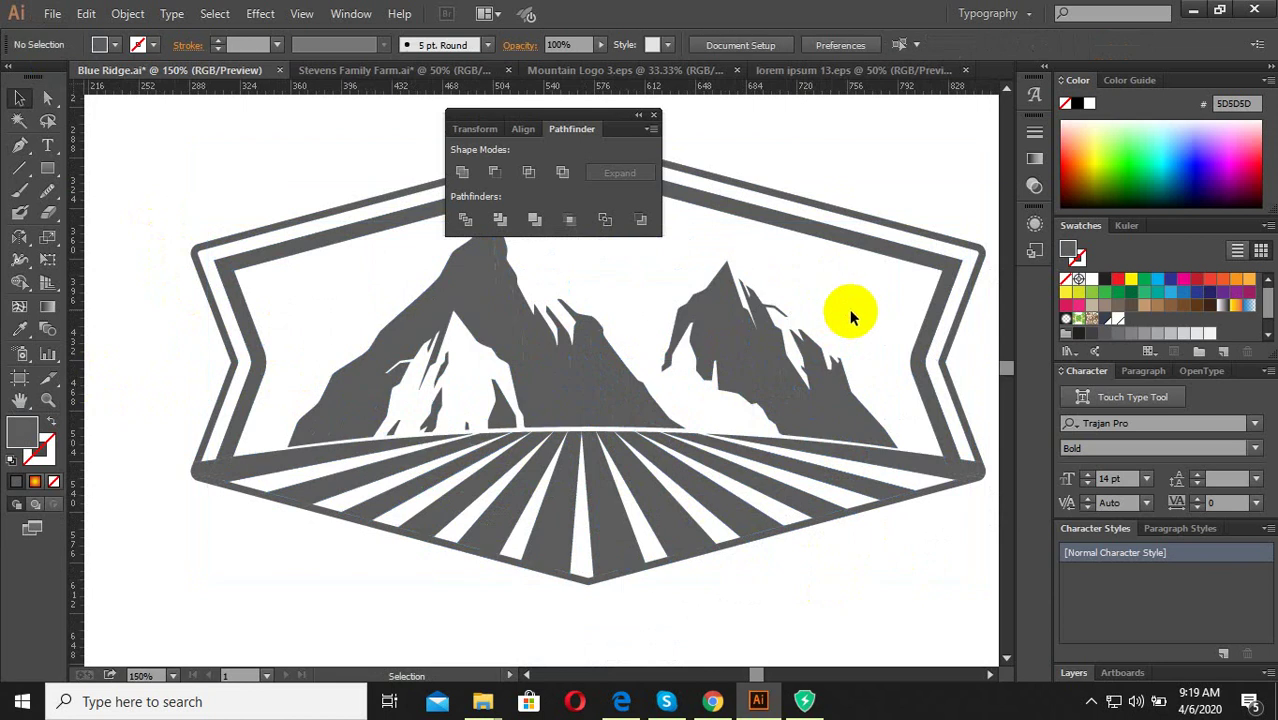
{"action": "left_click", "coordinate": [323, 443]}
{"action": "left_click", "coordinate": [220, 480], "text": "shift"}
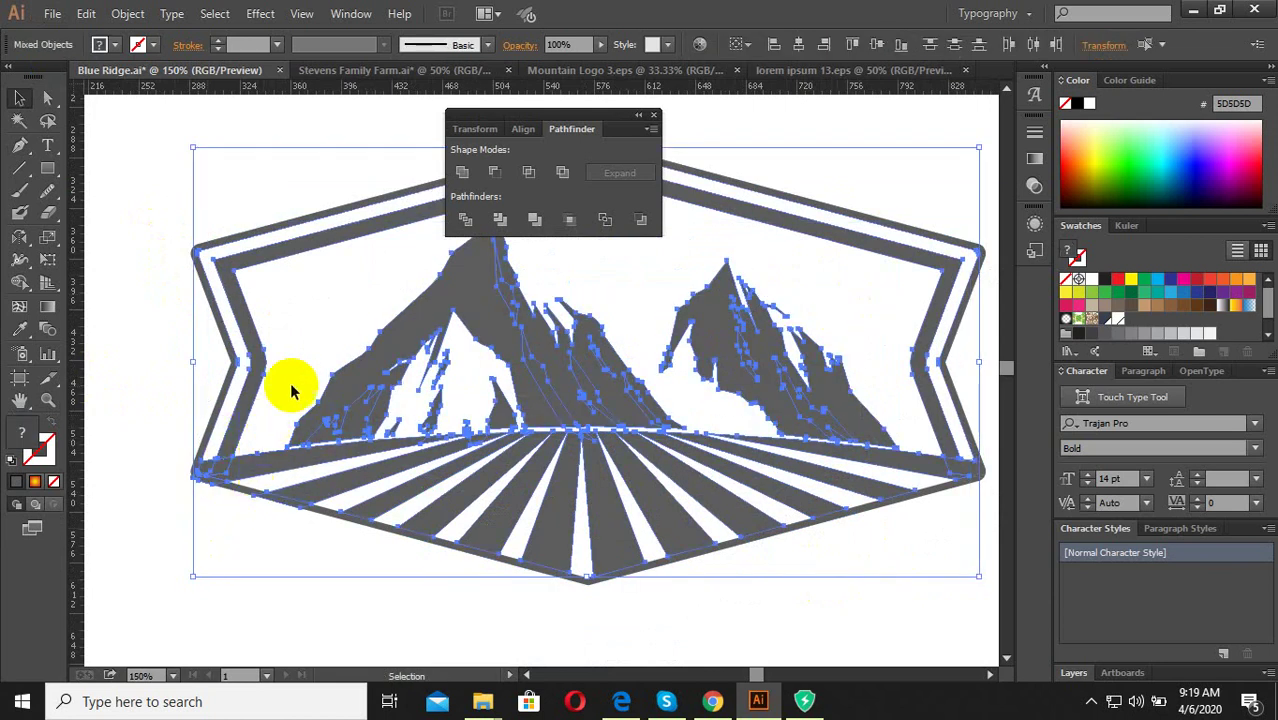
{"action": "scroll", "coordinate": [580, 454], "scroll_direction": "down", "scroll_amount": 1}
{"action": "left_click_drag", "start_coordinate": [778, 357], "coordinate": [557, 443]}
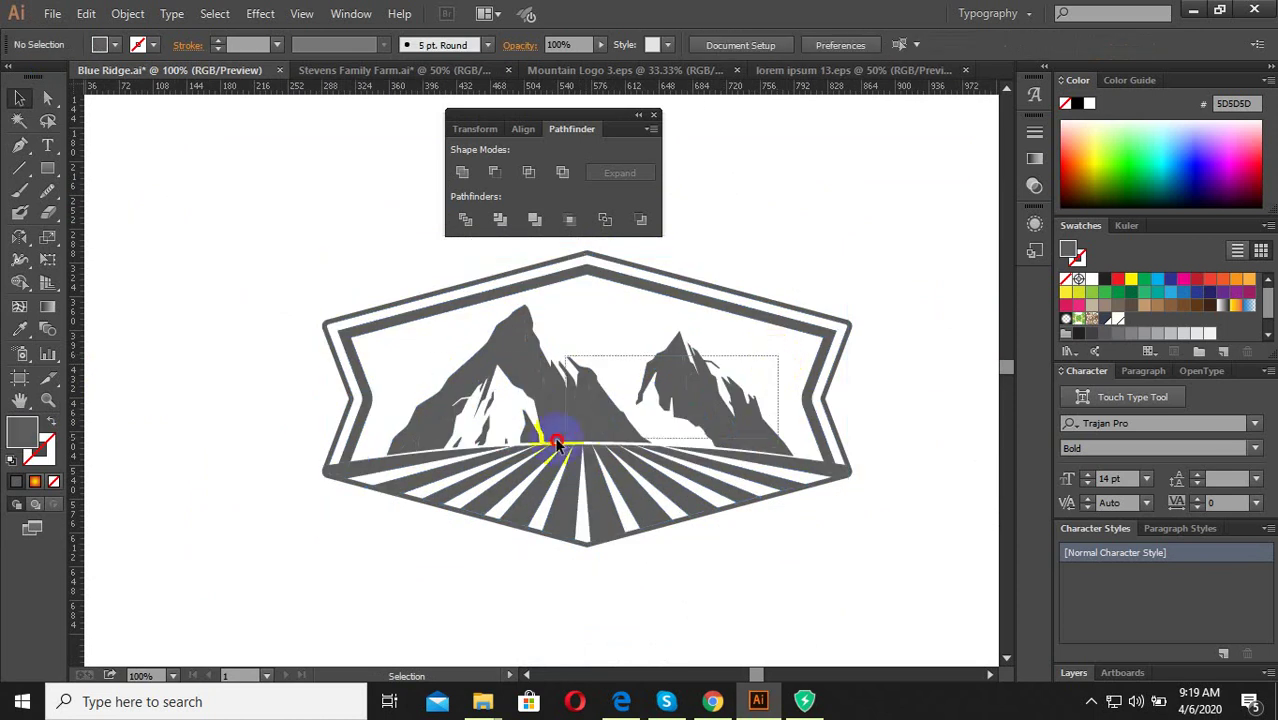
{"action": "left_click_drag", "start_coordinate": [411, 456], "coordinate": [399, 455]}
{"action": "left_click", "coordinate": [439, 540], "text": "shift"}
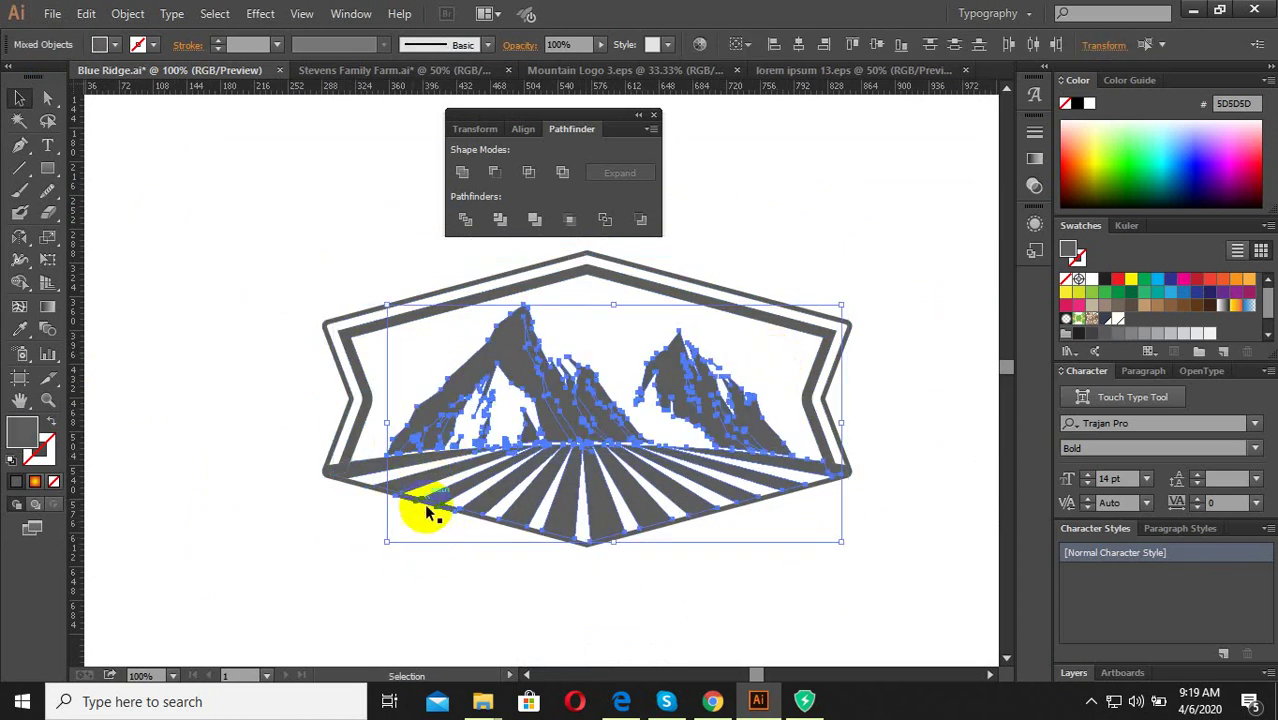
{"action": "scroll", "coordinate": [520, 510], "scroll_direction": "up", "scroll_amount": 2}
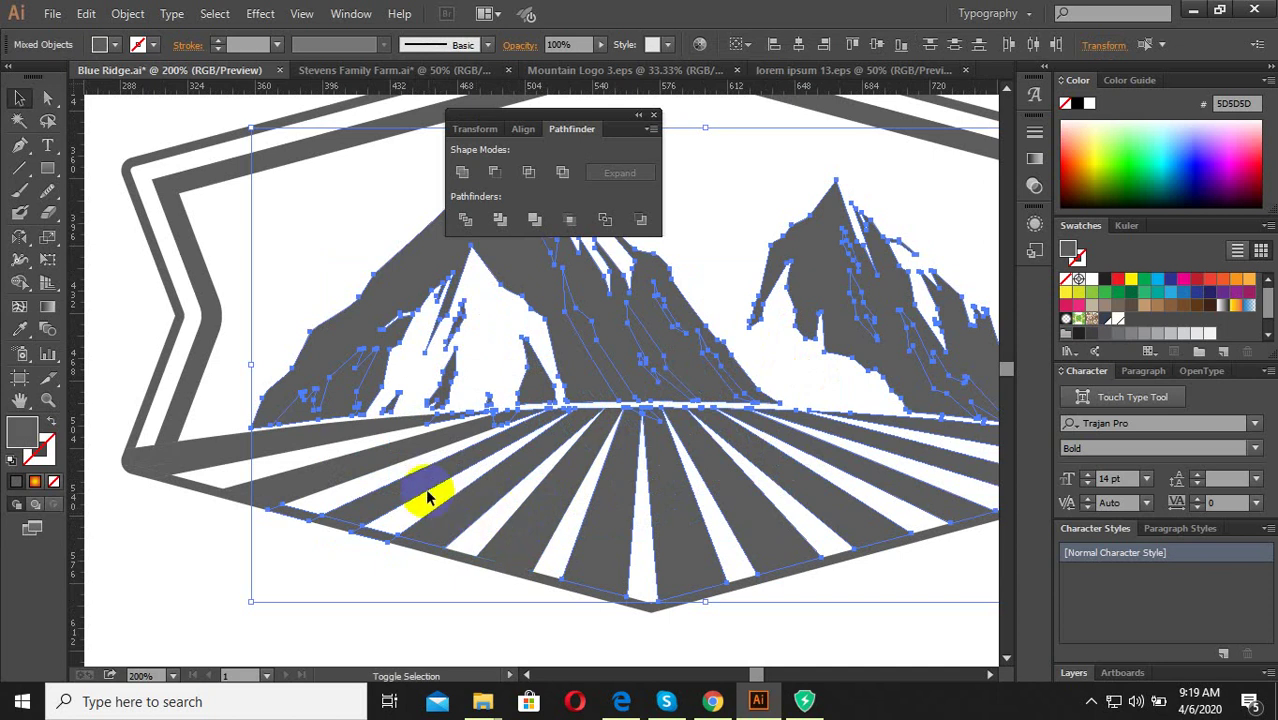
{"action": "scroll", "coordinate": [371, 537], "scroll_direction": "down", "scroll_amount": 1}
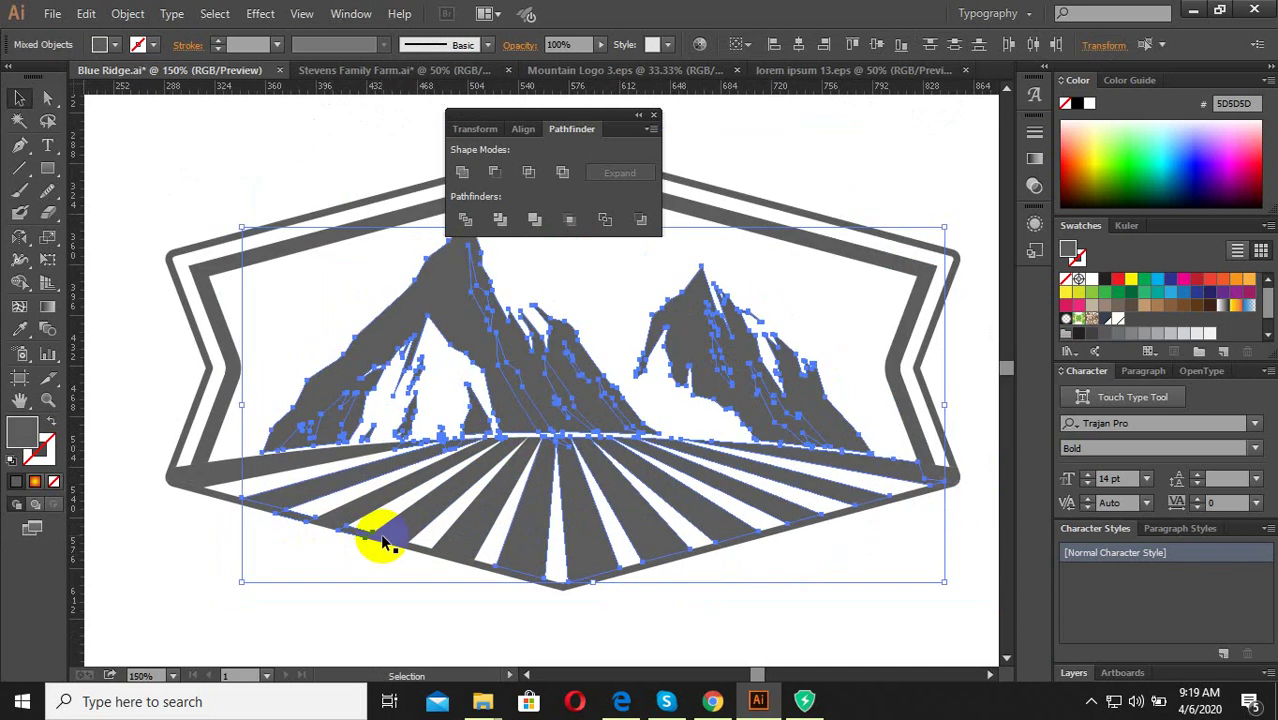
{"action": "scroll", "coordinate": [448, 430], "scroll_direction": "up", "scroll_amount": 3}
{"action": "scroll", "coordinate": [447, 460], "scroll_direction": "up", "scroll_amount": 1}
{"action": "left_click", "coordinate": [463, 517]}
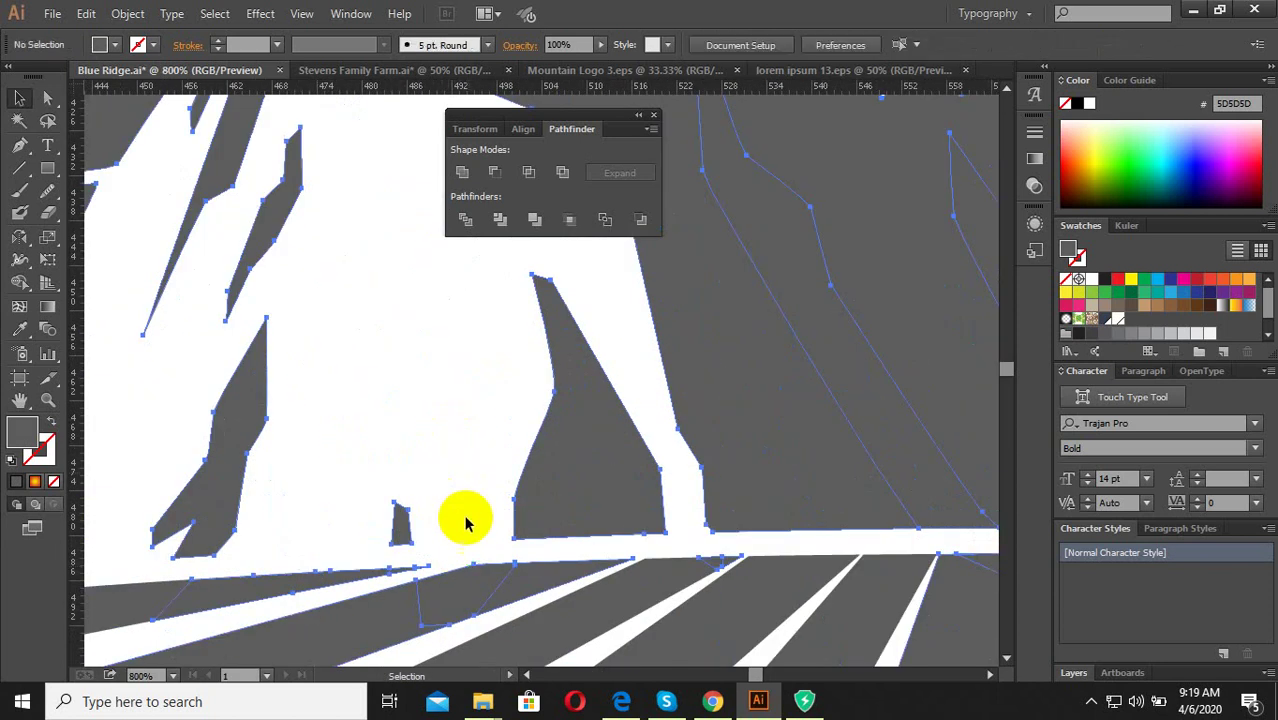
{"action": "scroll", "coordinate": [465, 530], "scroll_direction": "down", "scroll_amount": 2}
{"action": "scroll", "coordinate": [585, 507], "scroll_direction": "down", "scroll_amount": 2}
{"action": "left_click_drag", "start_coordinate": [627, 375], "coordinate": [353, 520]}
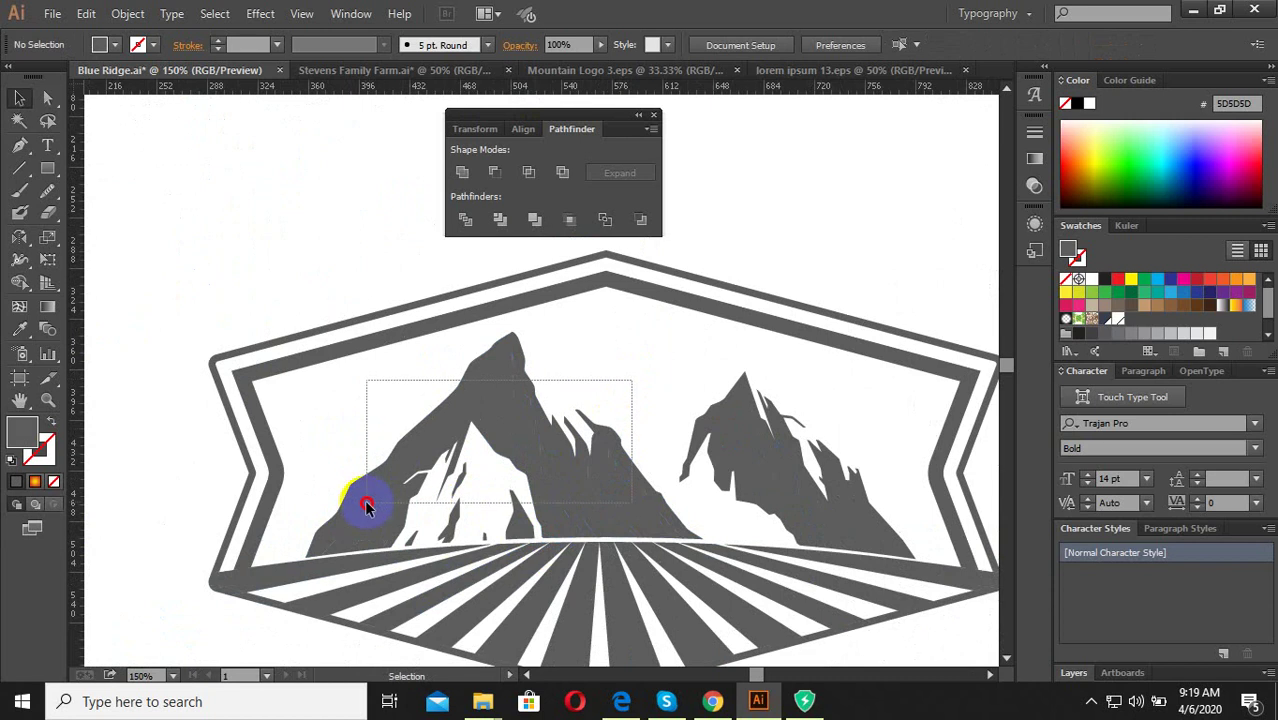
{"action": "left_click", "coordinate": [20, 328]}
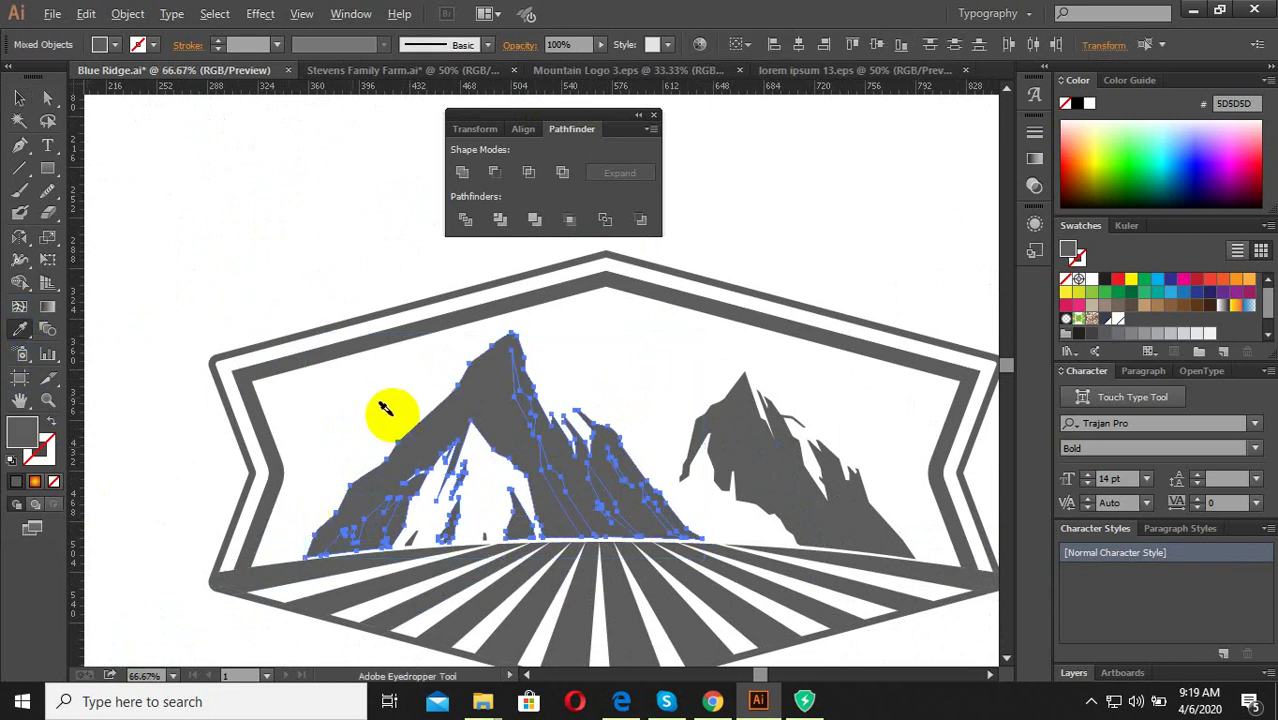
{"action": "scroll", "coordinate": [380, 408], "scroll_direction": "down", "scroll_amount": 3}
{"action": "scroll", "coordinate": [520, 448], "scroll_direction": "down", "scroll_amount": 1}
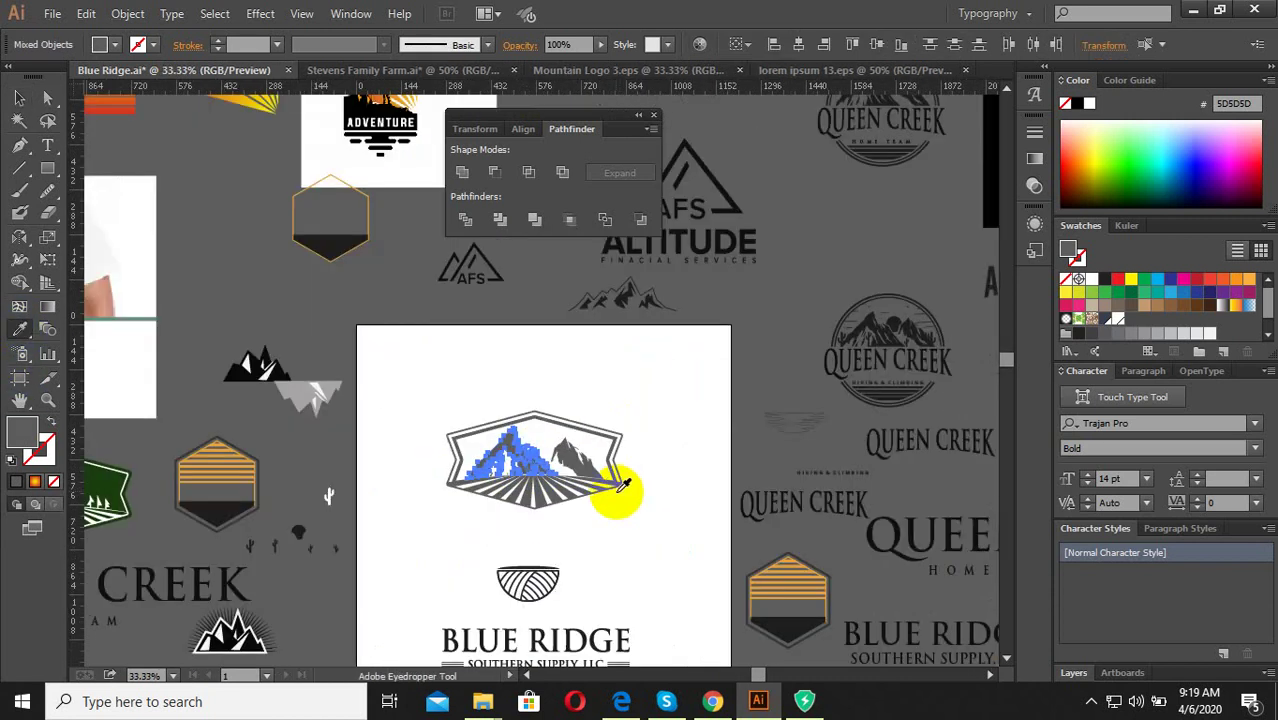
Apply the orange gradient to the left mountain and the grey pieces at its base.
{"action": "left_click", "coordinate": [265, 100]}
{"action": "scroll", "coordinate": [530, 470], "scroll_direction": "up", "scroll_amount": 1}
{"action": "scroll", "coordinate": [600, 468], "scroll_direction": "up", "scroll_amount": 2}
{"action": "scroll", "coordinate": [672, 465], "scroll_direction": "up", "scroll_amount": 2}
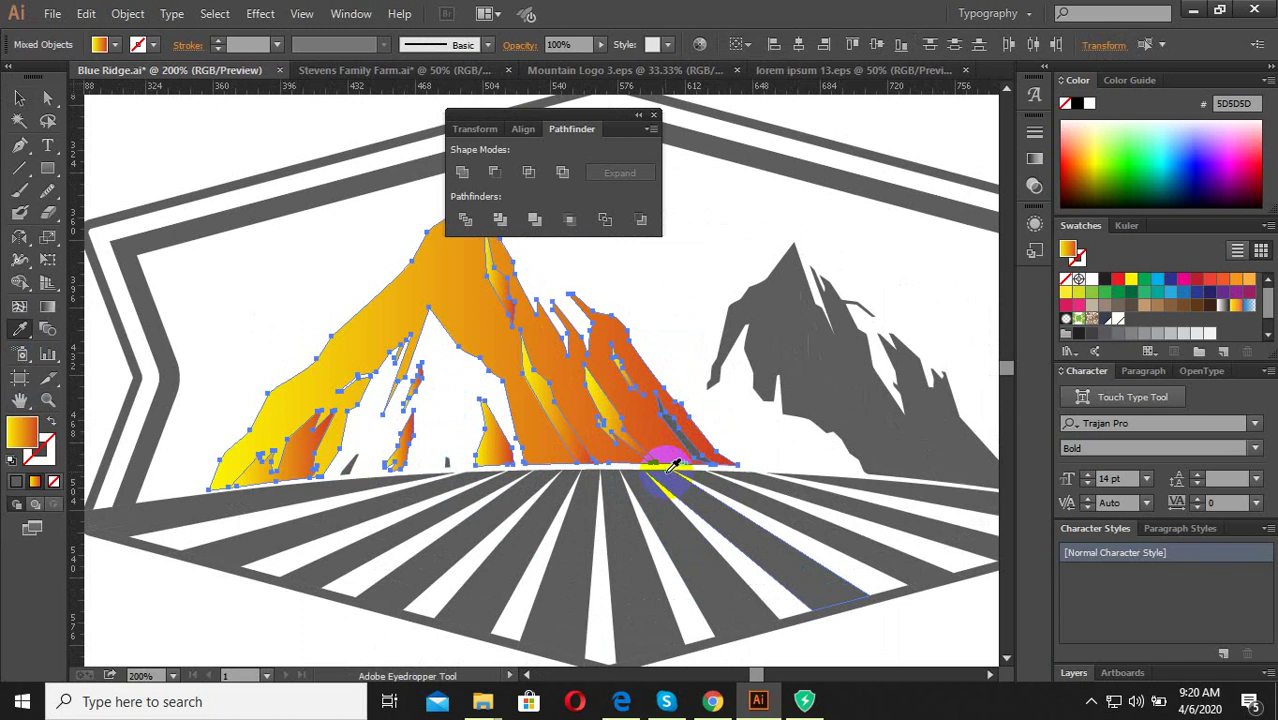
{"action": "left_click", "coordinate": [19, 97]}
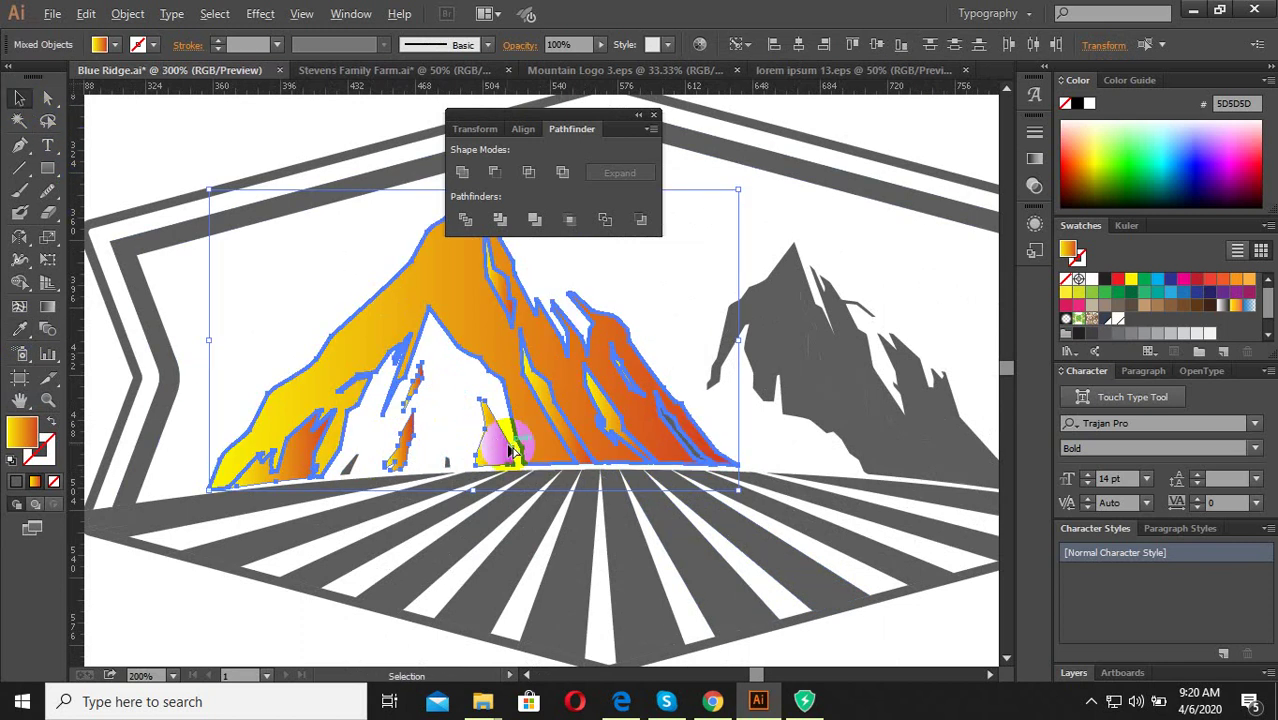
{"action": "scroll", "coordinate": [510, 450], "scroll_direction": "up", "scroll_amount": 1}
{"action": "left_click_drag", "start_coordinate": [440, 447], "coordinate": [262, 480]}
{"action": "left_click", "coordinate": [33, 340]}
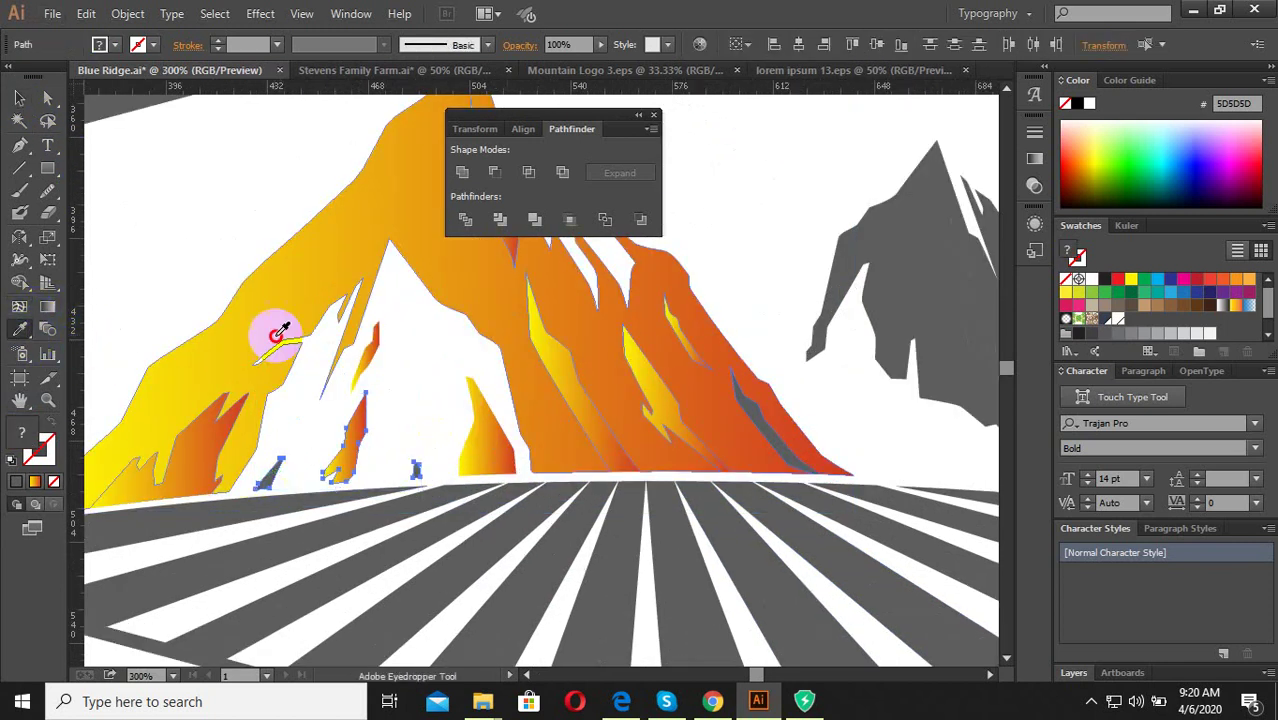
{"action": "left_click", "coordinate": [205, 428]}
{"action": "key", "text": "ctrl+1"}
Select the whole left mountain and group its pieces.
{"action": "left_click", "coordinate": [19, 97]}
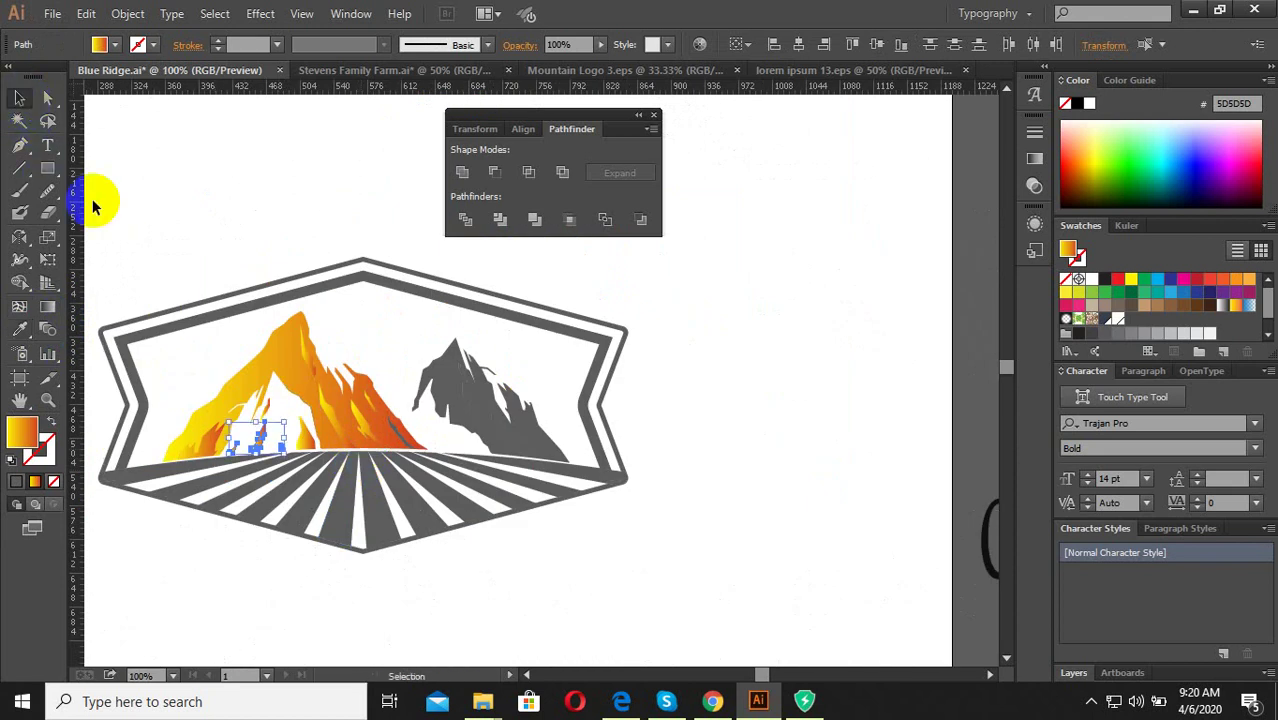
{"action": "left_click", "coordinate": [197, 428], "text": "shift"}
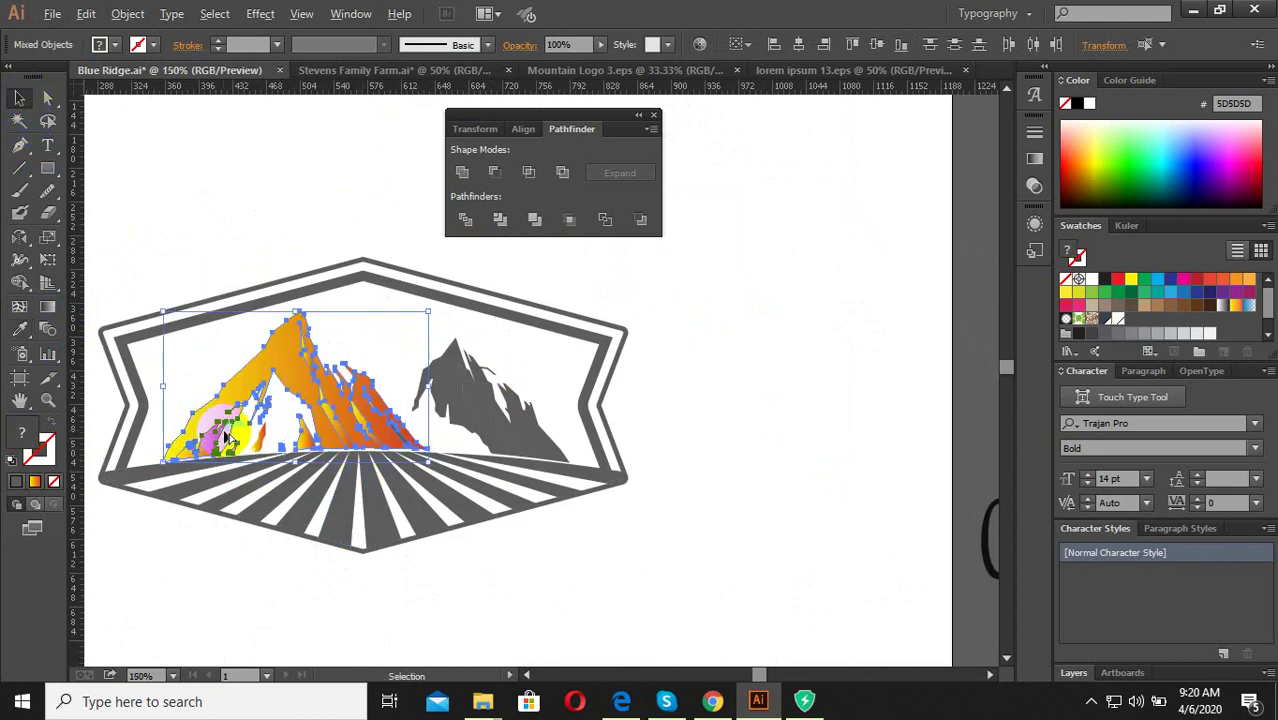
{"action": "scroll", "coordinate": [228, 437], "scroll_direction": "up", "scroll_amount": 2}
{"action": "right_click", "coordinate": [336, 311]}
{"action": "left_click", "coordinate": [345, 395]}
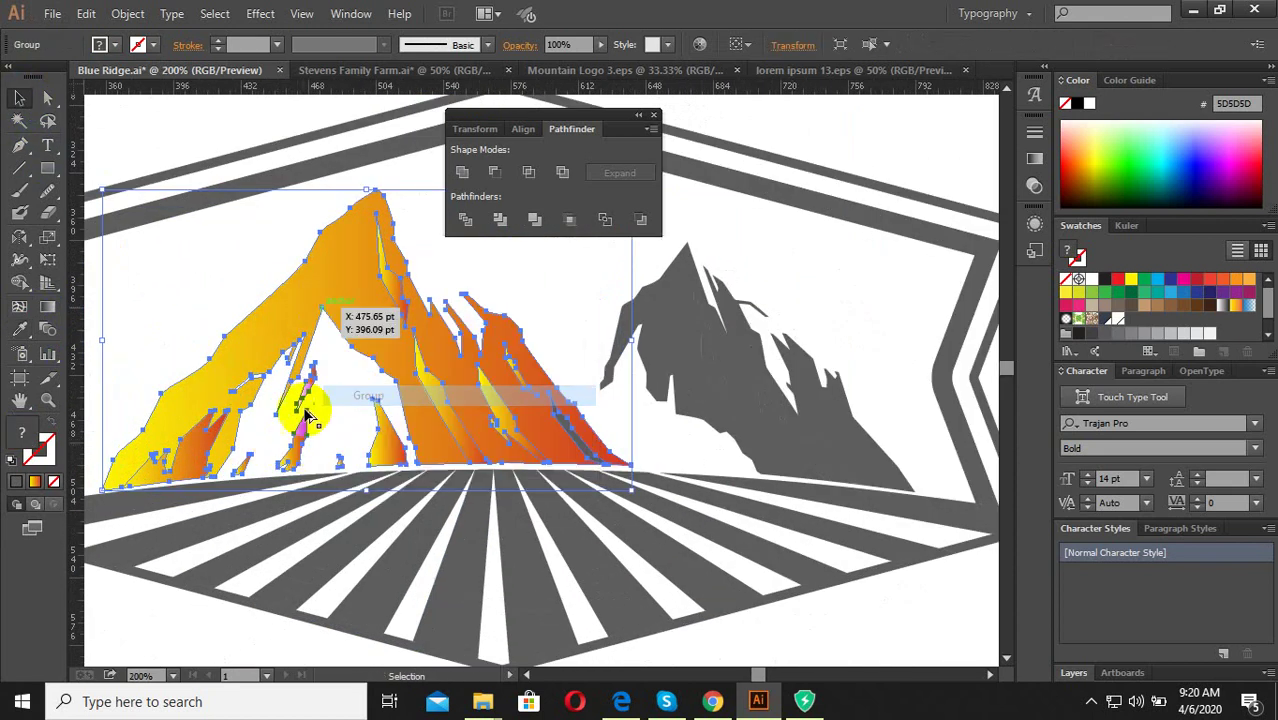
Give the right mountain the orange gradient and group its pieces.
{"action": "scroll", "coordinate": [308, 416], "scroll_direction": "down", "scroll_amount": 1}
{"action": "left_click", "coordinate": [570, 408]}
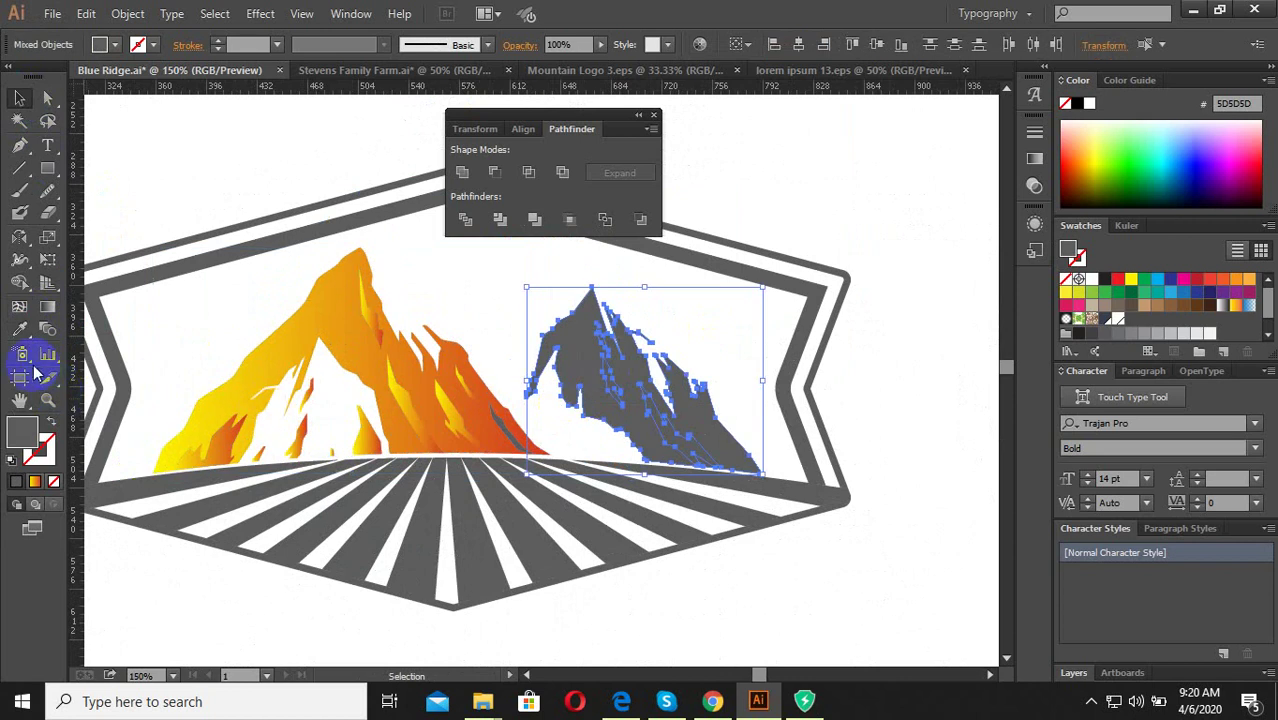
{"action": "left_click", "coordinate": [20, 329]}
{"action": "left_click", "coordinate": [388, 328]}
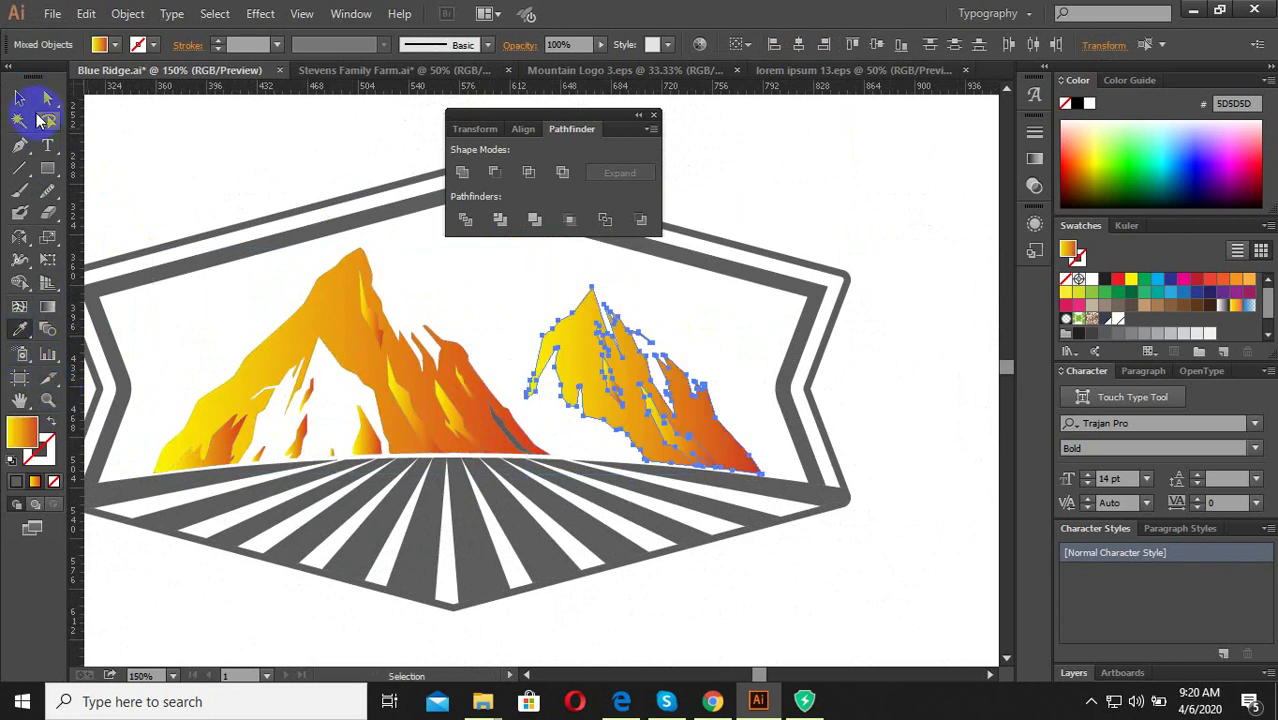
{"action": "left_click", "coordinate": [19, 97]}
{"action": "right_click", "coordinate": [563, 378]}
{"action": "left_click", "coordinate": [590, 462]}
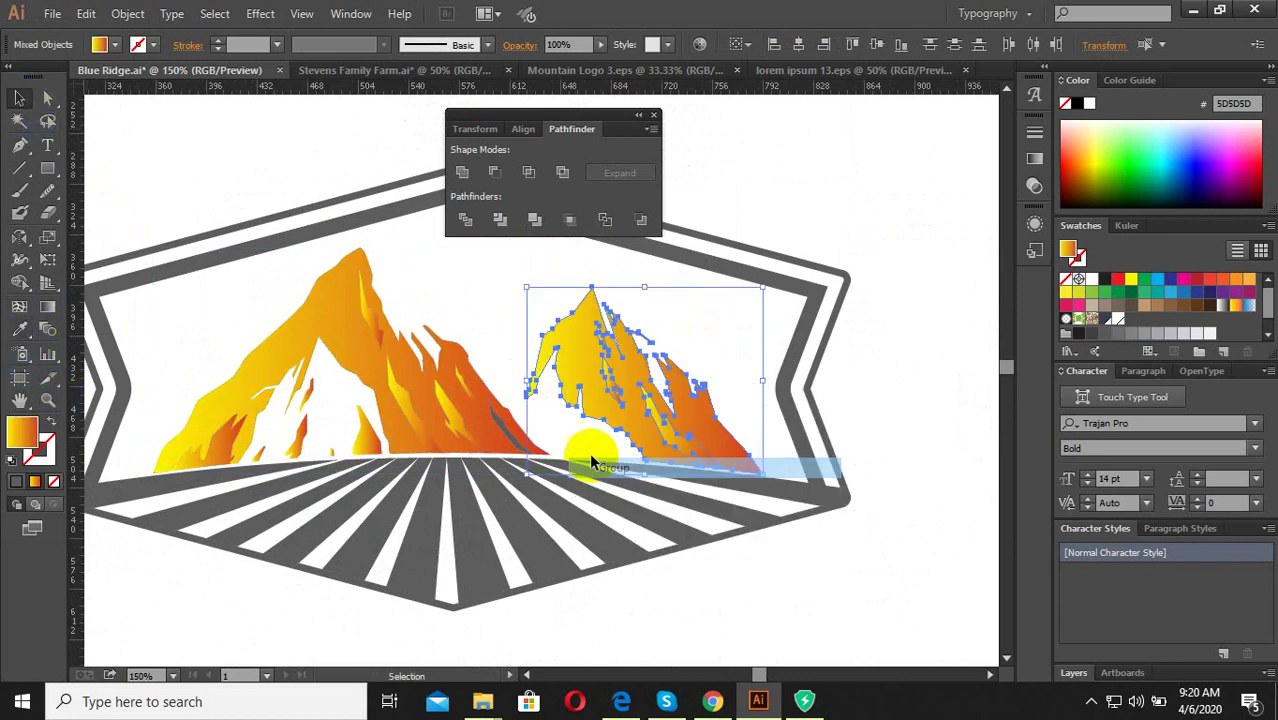
Isolate the left mountain group, recolour its leftover grey sliver orange, and zoom out.
{"action": "scroll", "coordinate": [540, 410], "scroll_direction": "up", "scroll_amount": 2}
{"action": "right_click", "coordinate": [474, 425]}
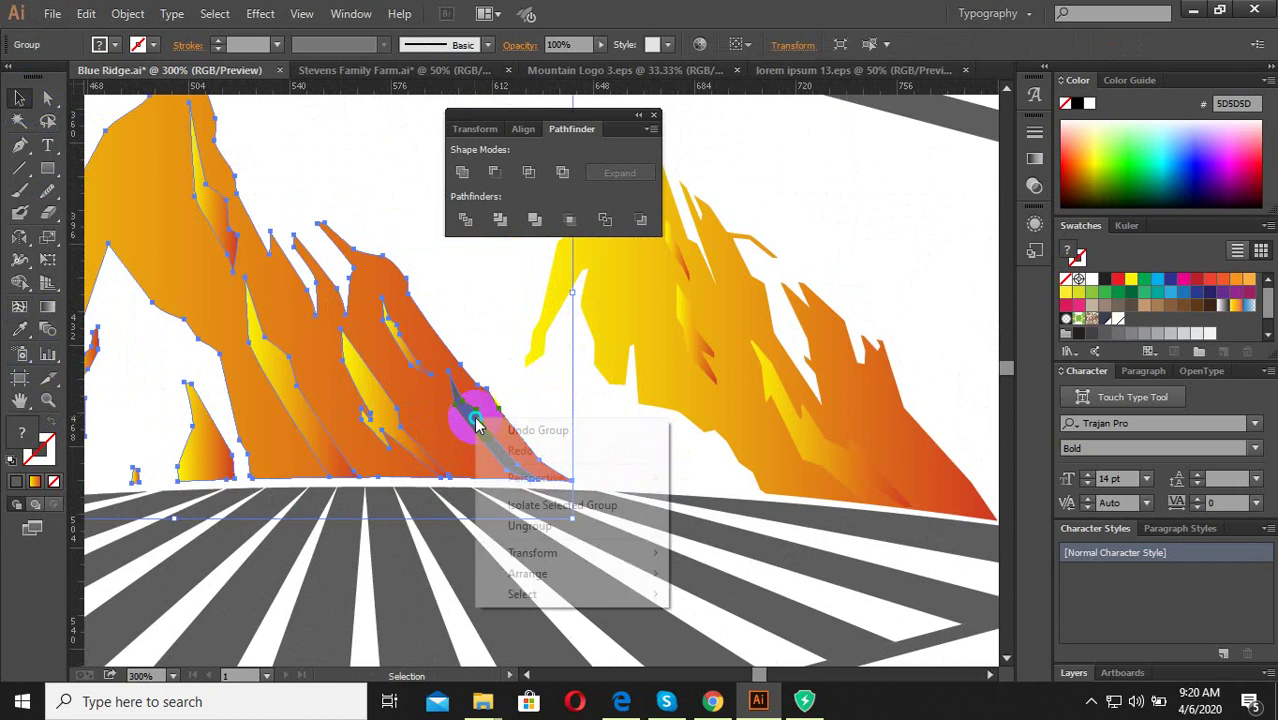
{"action": "left_click", "coordinate": [519, 507]}
{"action": "double_click", "coordinate": [470, 418]}
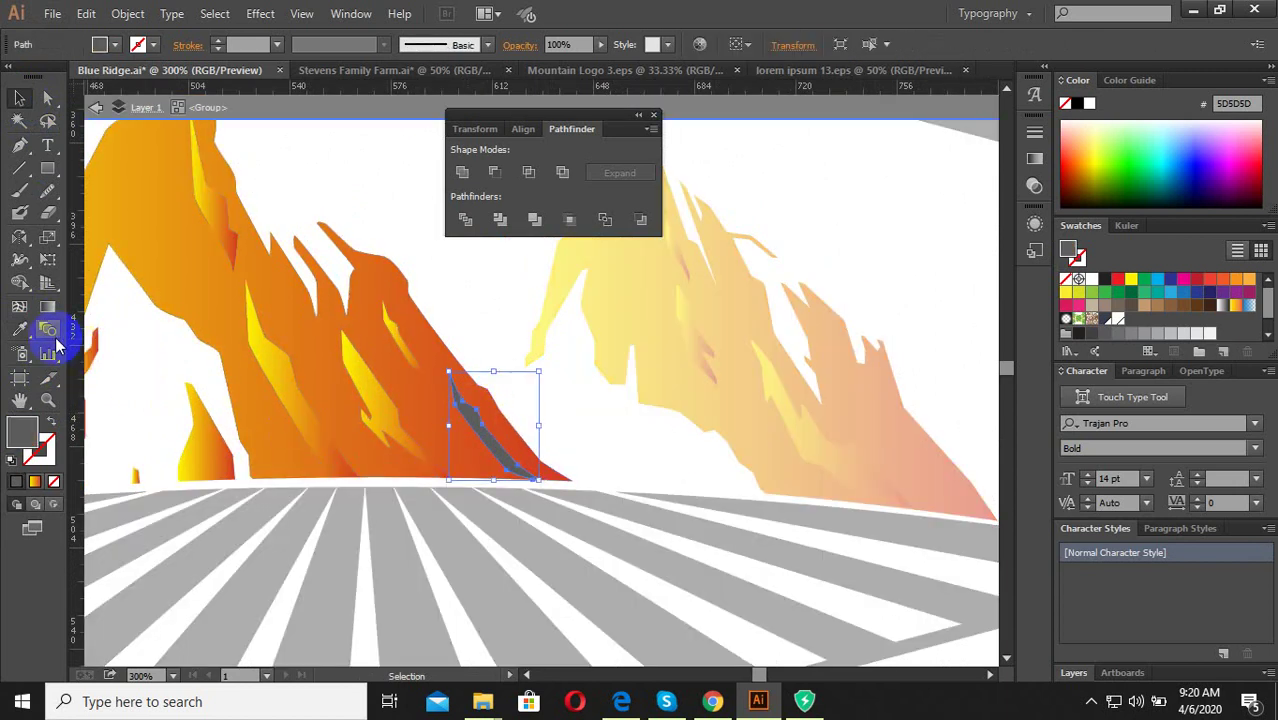
{"action": "left_click", "coordinate": [375, 352]}
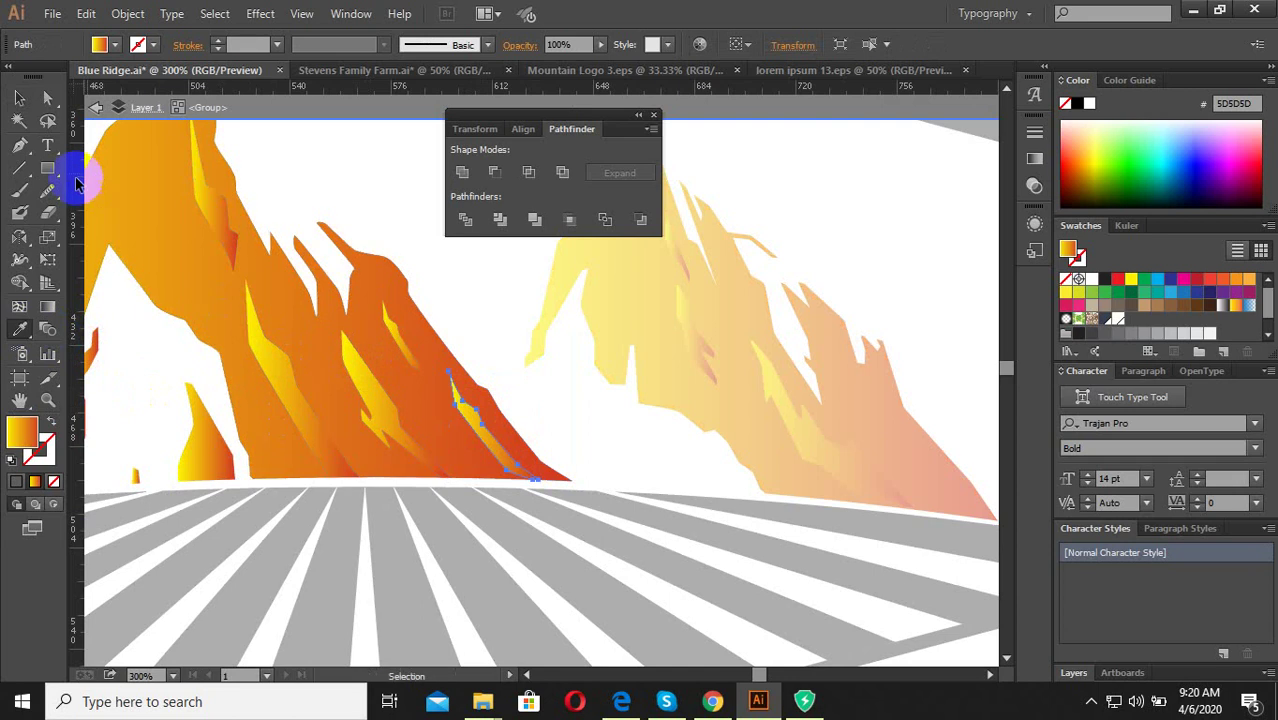
{"action": "left_click", "coordinate": [319, 171]}
{"action": "key", "text": "Escape"}
{"action": "key", "text": "ctrl+minus"}
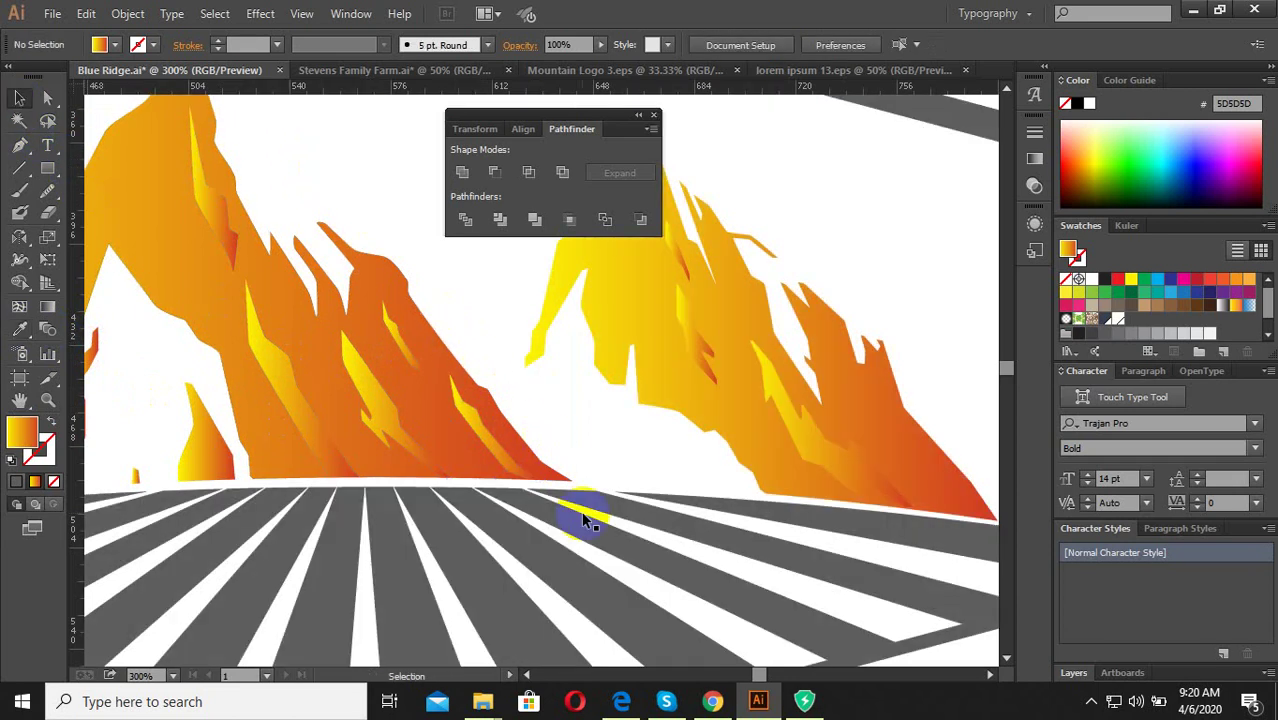
{"action": "key", "text": "ctrl+minus"}
{"action": "key", "text": "ctrl+minus"}
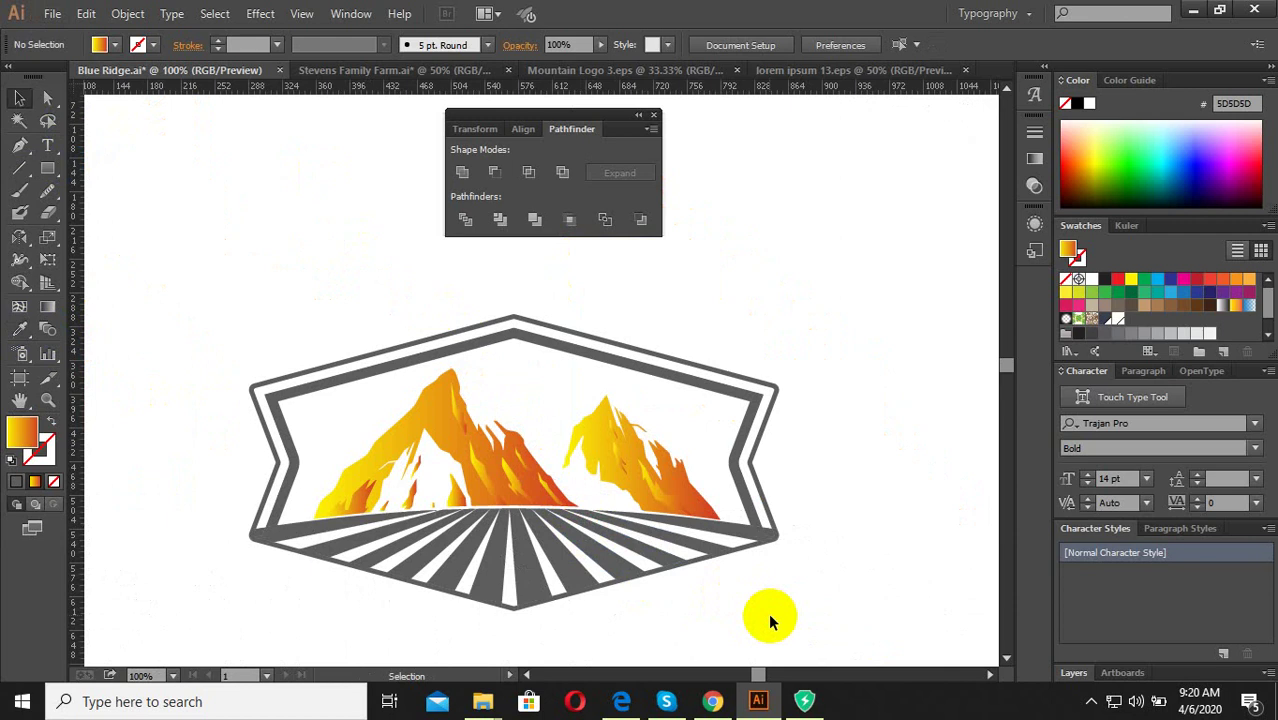
{"action": "key", "text": "ctrl+minus"}
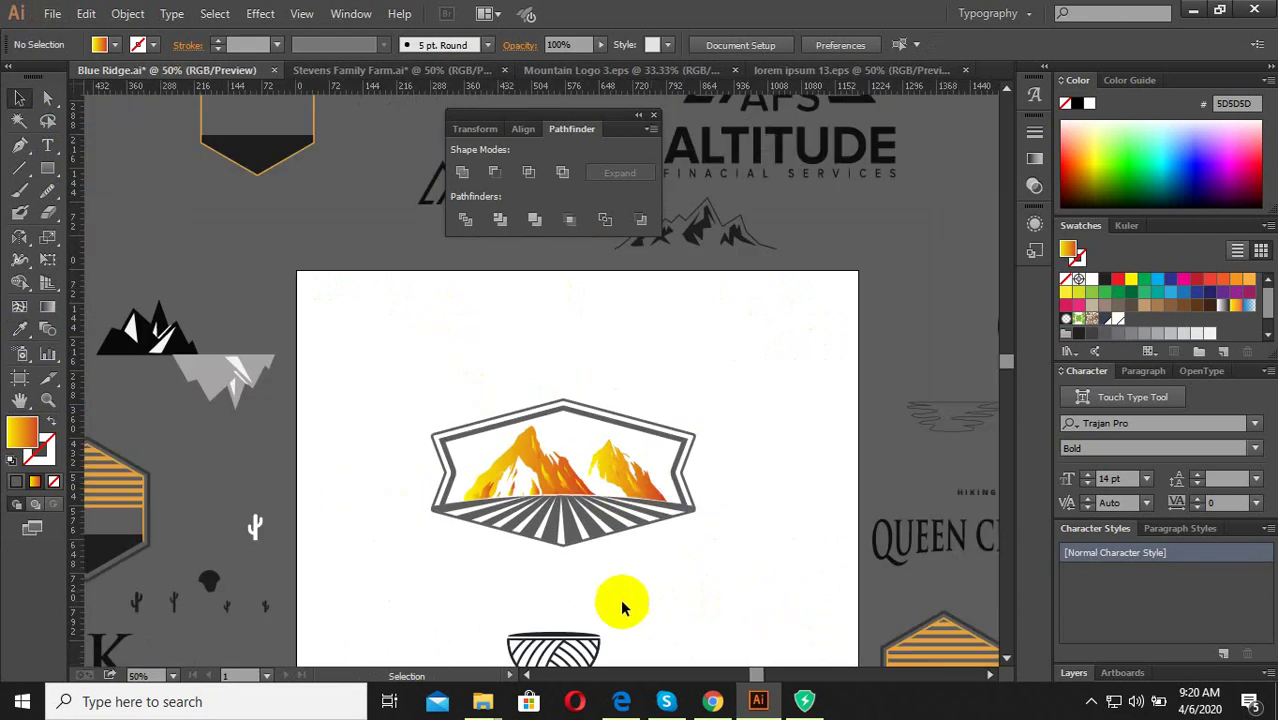
{"action": "scroll", "coordinate": [621, 607], "scroll_direction": "up", "scroll_amount": 1}
Make both mountains solid black by eyedropping a reference mountain's fill.
{"action": "key", "text": "ctrl+plus"}
{"action": "key", "text": "ctrl+plus"}
{"action": "left_click_drag", "start_coordinate": [727, 379], "coordinate": [525, 413]}
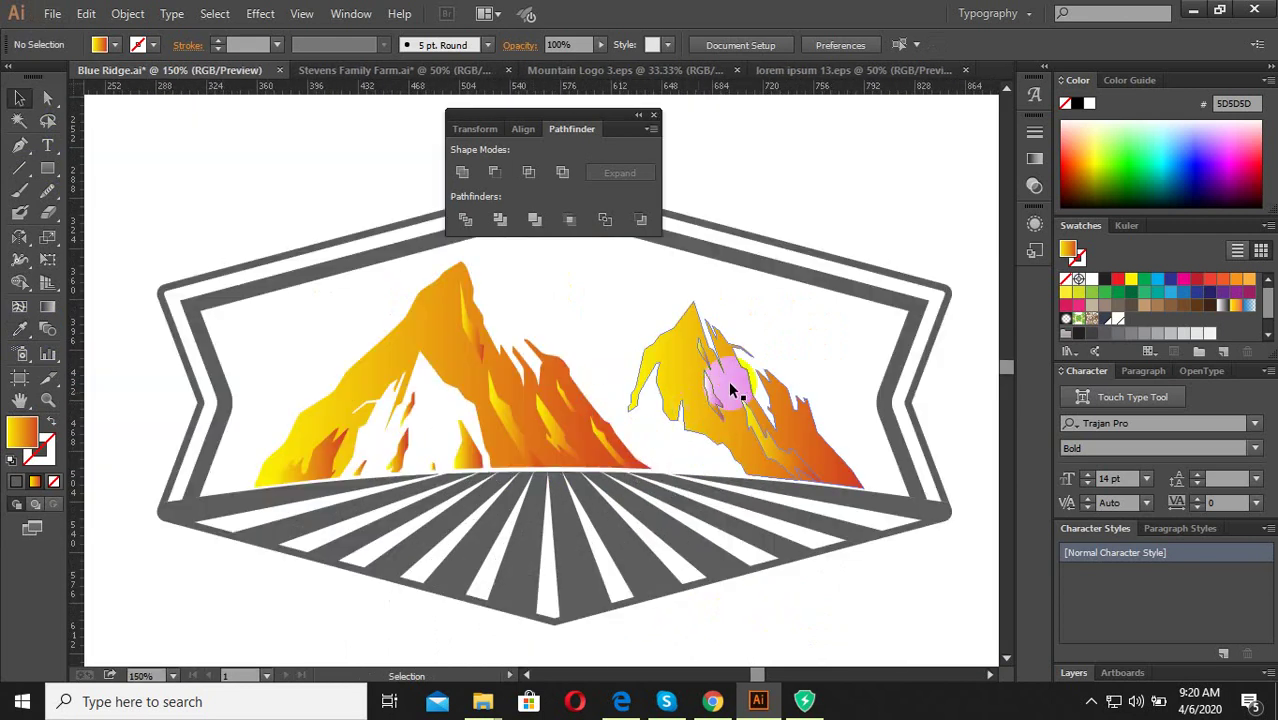
{"action": "left_click", "coordinate": [20, 330]}
{"action": "key", "text": "ctrl+minus"}
{"action": "key", "text": "ctrl+minus"}
{"action": "scroll", "coordinate": [635, 503], "scroll_direction": "down", "scroll_amount": 2}
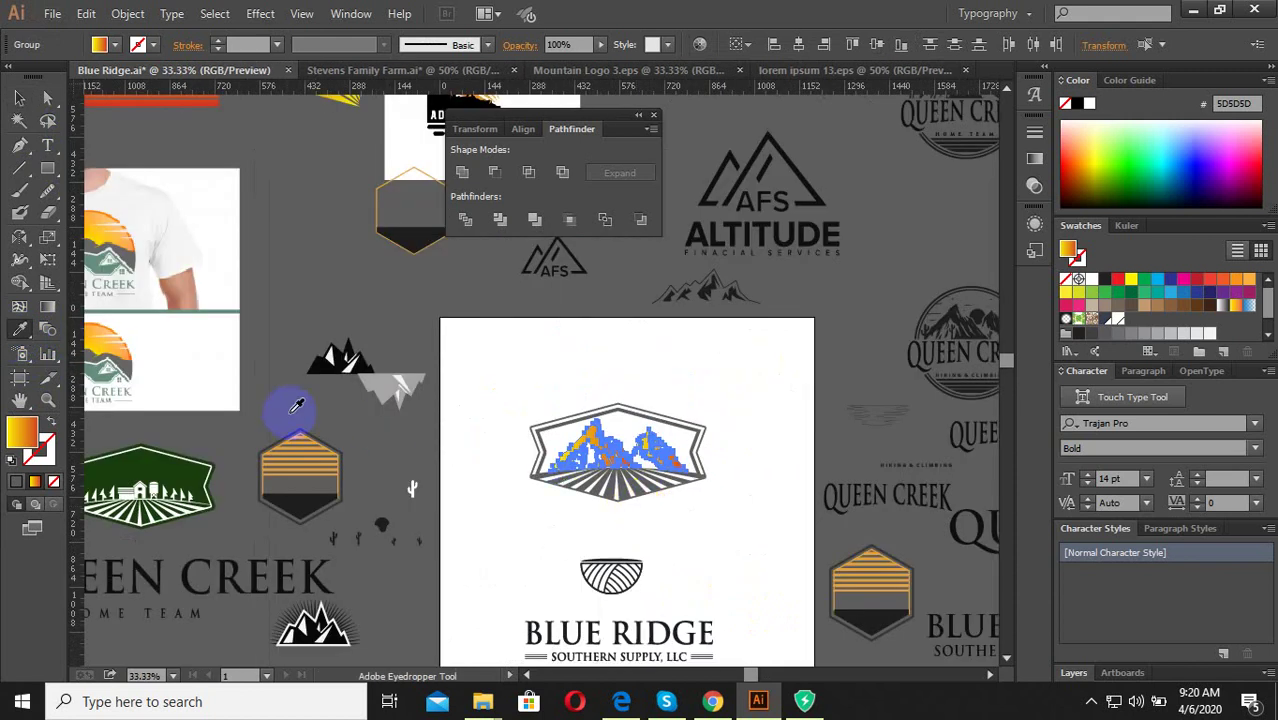
{"action": "left_click", "coordinate": [140, 460]}
{"action": "key", "text": "ctrl+plus"}
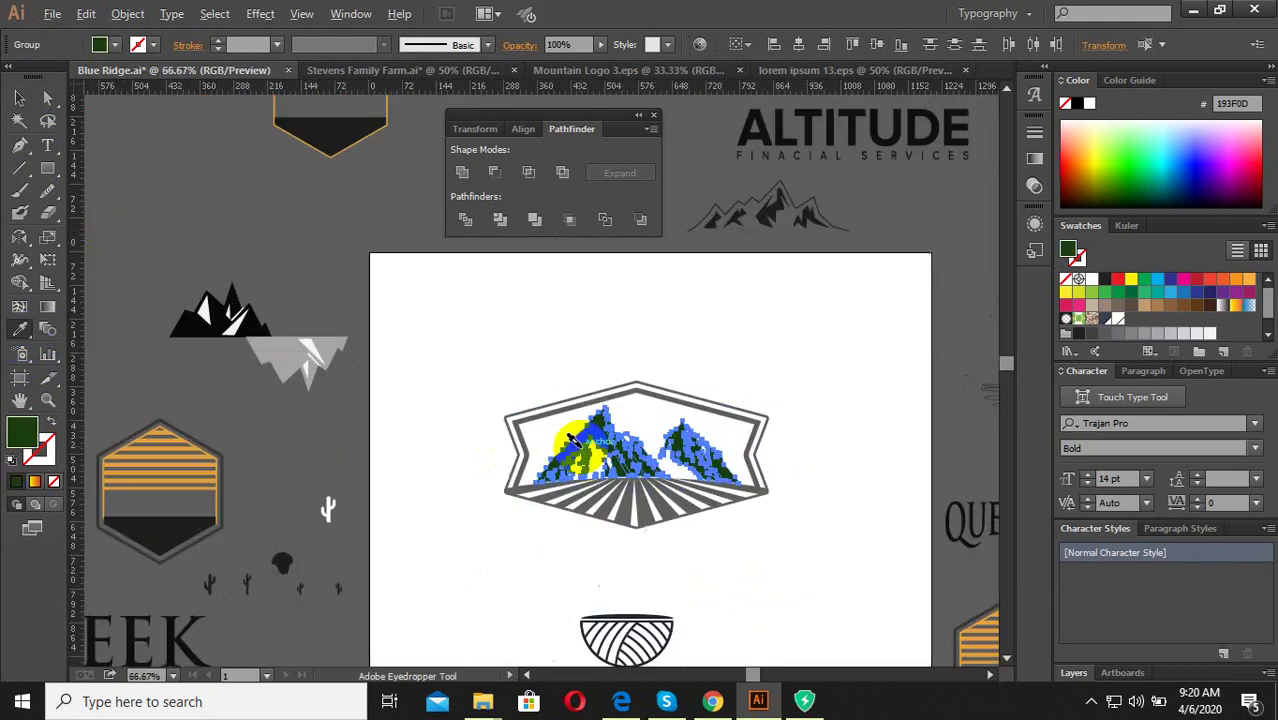
{"action": "key", "text": "ctrl+plus"}
{"action": "left_click", "coordinate": [128, 240]}
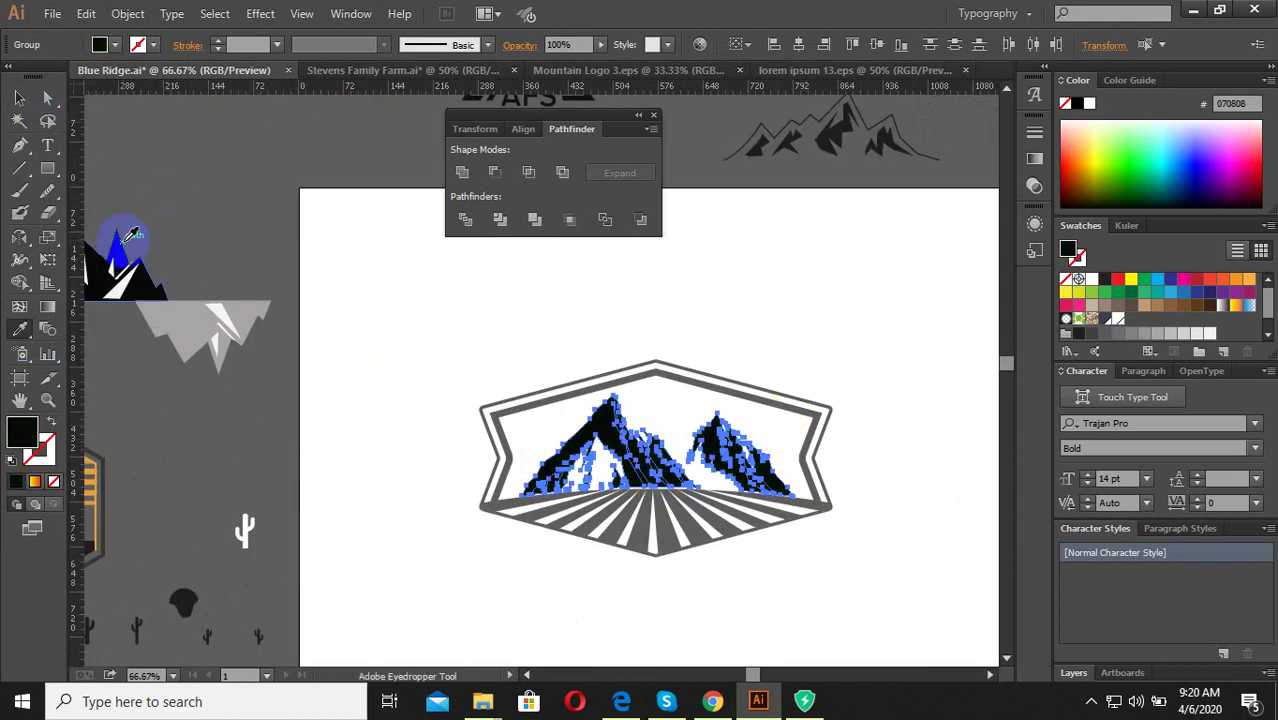
{"action": "left_click", "coordinate": [19, 97]}
Delete the stray sliver inside the left mountain's group and leave group editing.
{"action": "left_click", "coordinate": [465, 343]}
{"action": "scroll", "coordinate": [684, 442], "scroll_direction": "up", "scroll_amount": 3}
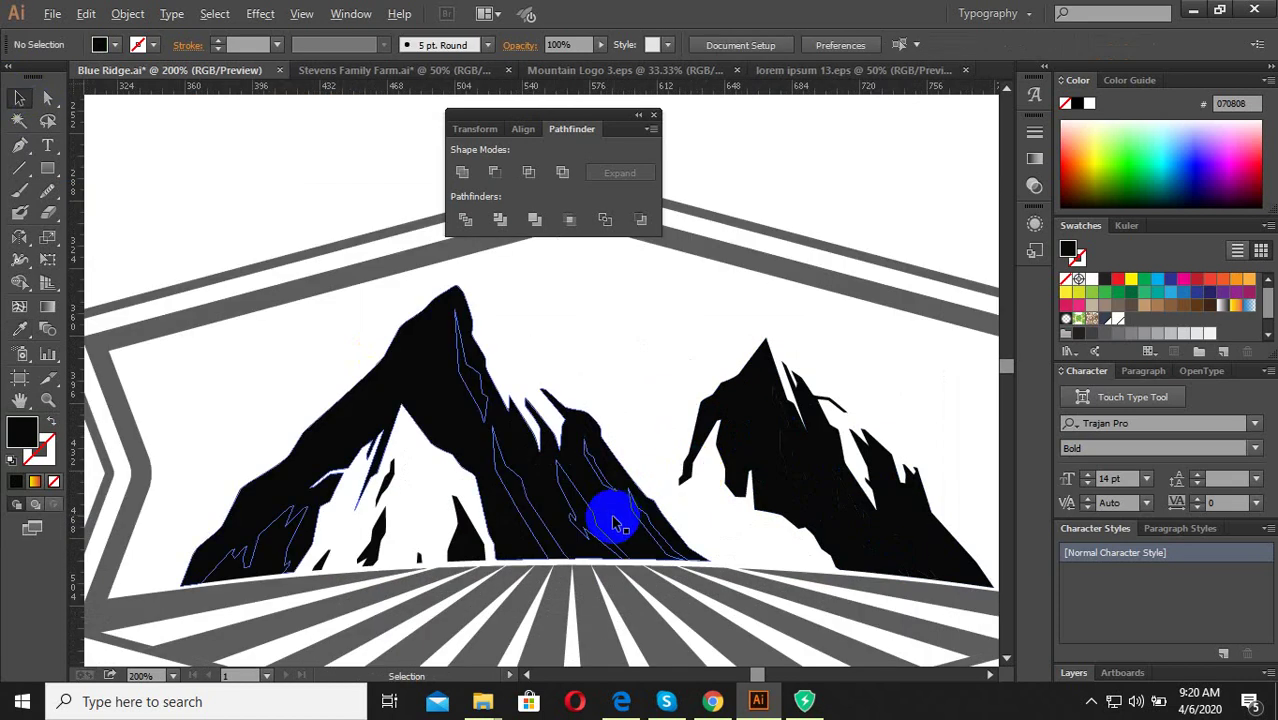
{"action": "left_click", "coordinate": [617, 520]}
{"action": "double_click", "coordinate": [608, 513]}
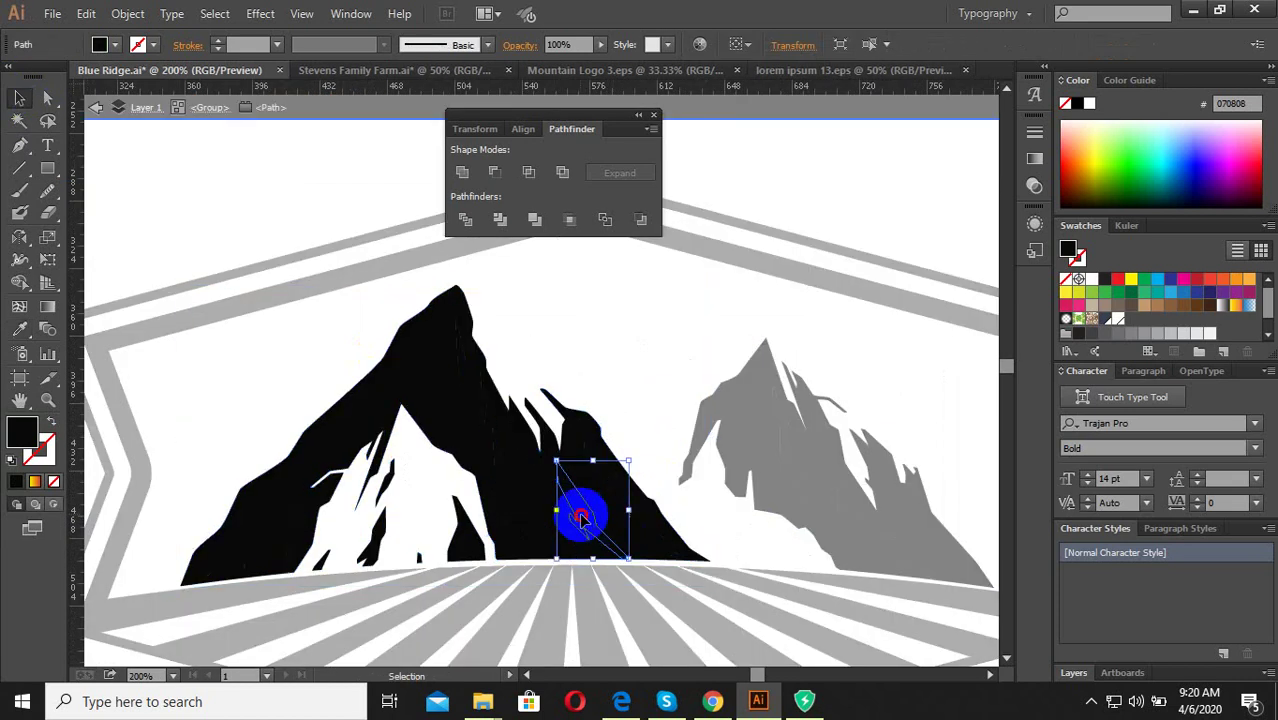
{"action": "key", "text": "Delete"}
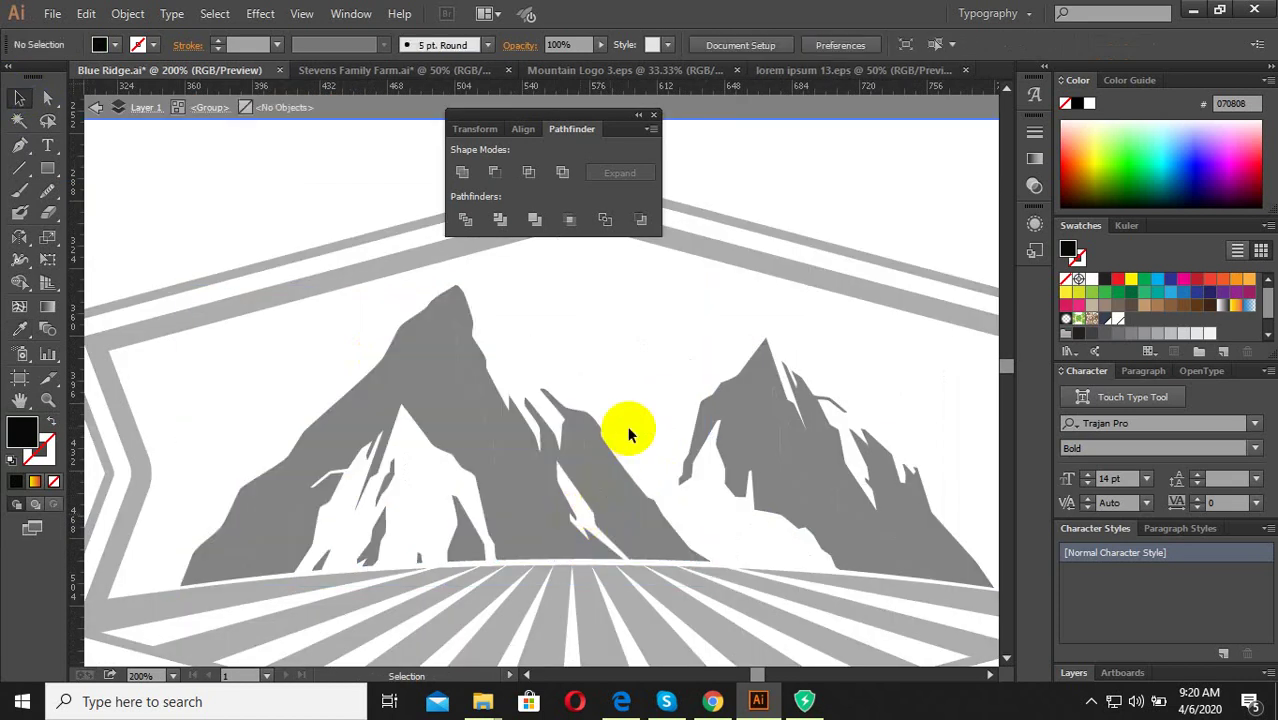
{"action": "double_click", "coordinate": [627, 424]}
{"action": "scroll", "coordinate": [630, 505], "scroll_direction": "down", "scroll_amount": 2}
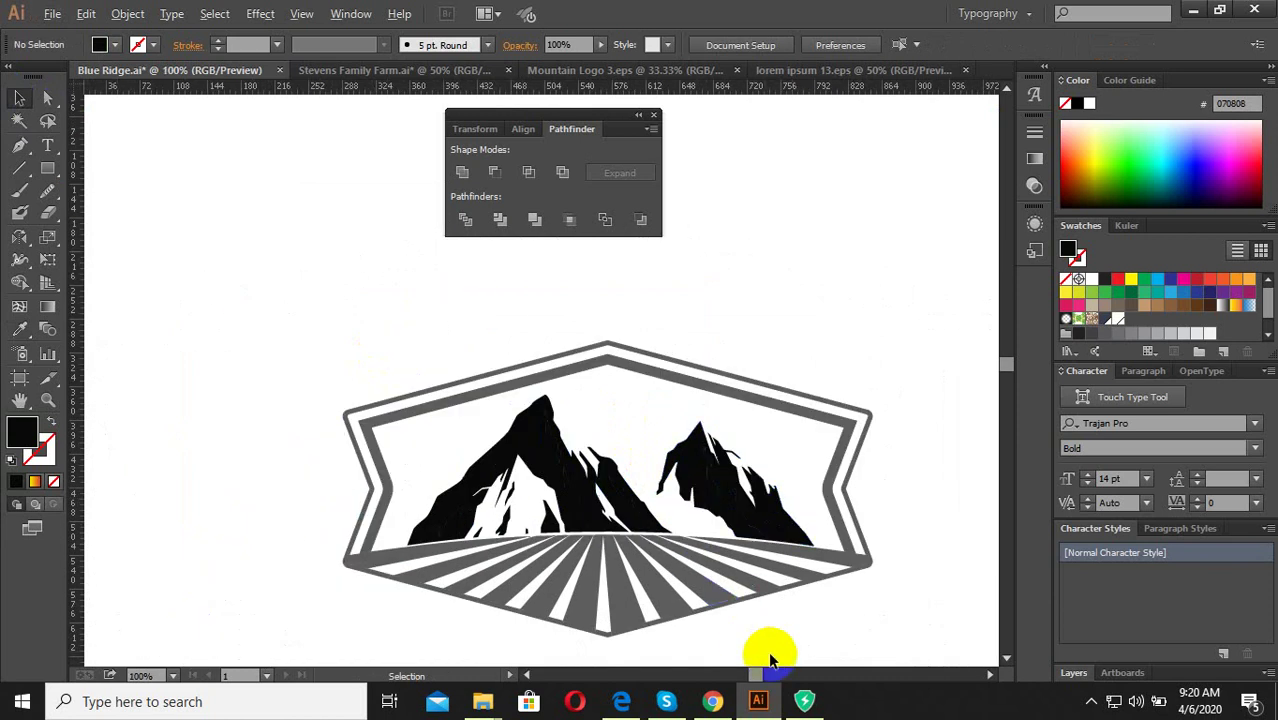
{"action": "scroll", "coordinate": [816, 658], "scroll_direction": "up", "scroll_amount": 1}
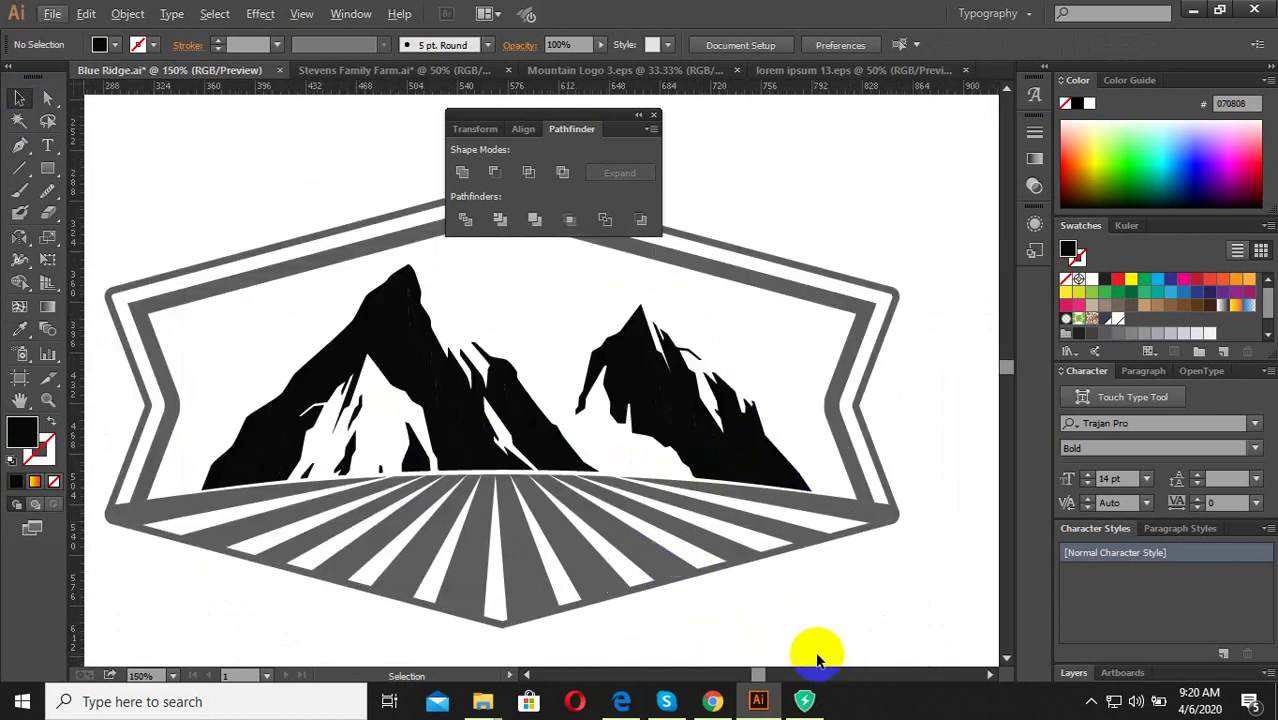
{"action": "scroll", "coordinate": [816, 658], "scroll_direction": "down", "scroll_amount": 2}
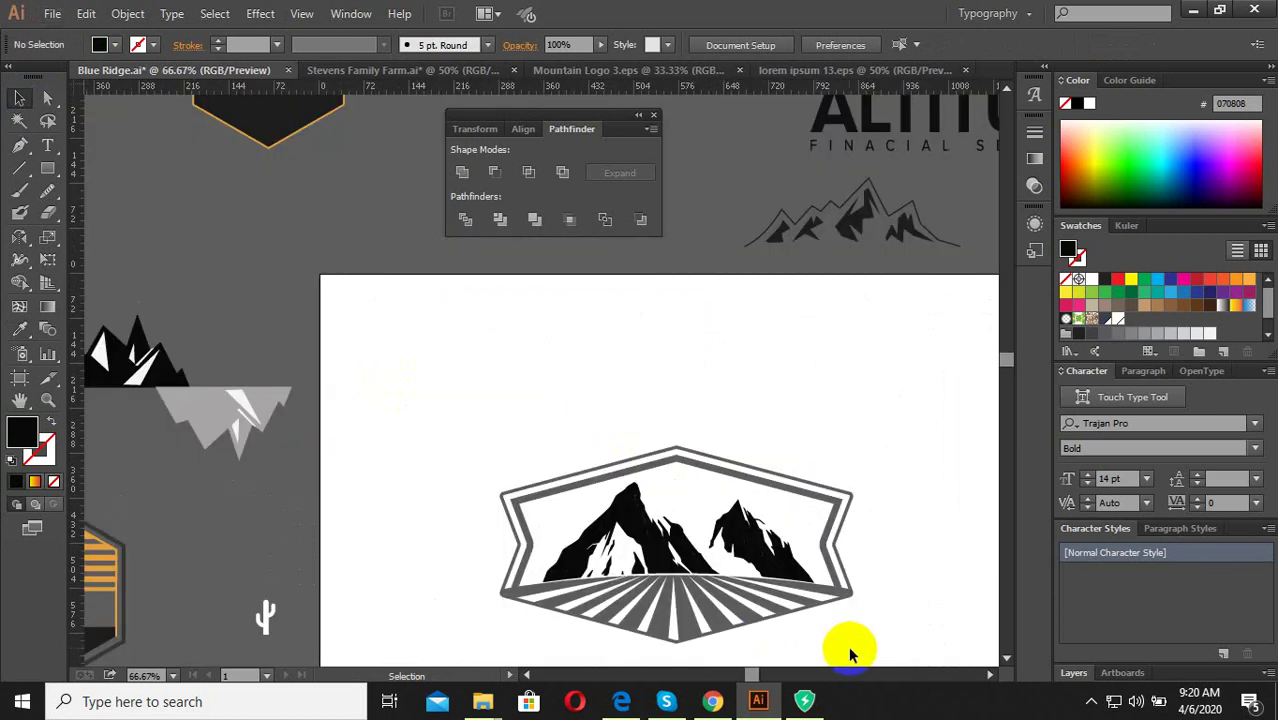
{"action": "scroll", "coordinate": [665, 491], "scroll_direction": "up", "scroll_amount": 2}
{"action": "scroll", "coordinate": [643, 432], "scroll_direction": "down", "scroll_amount": 2}
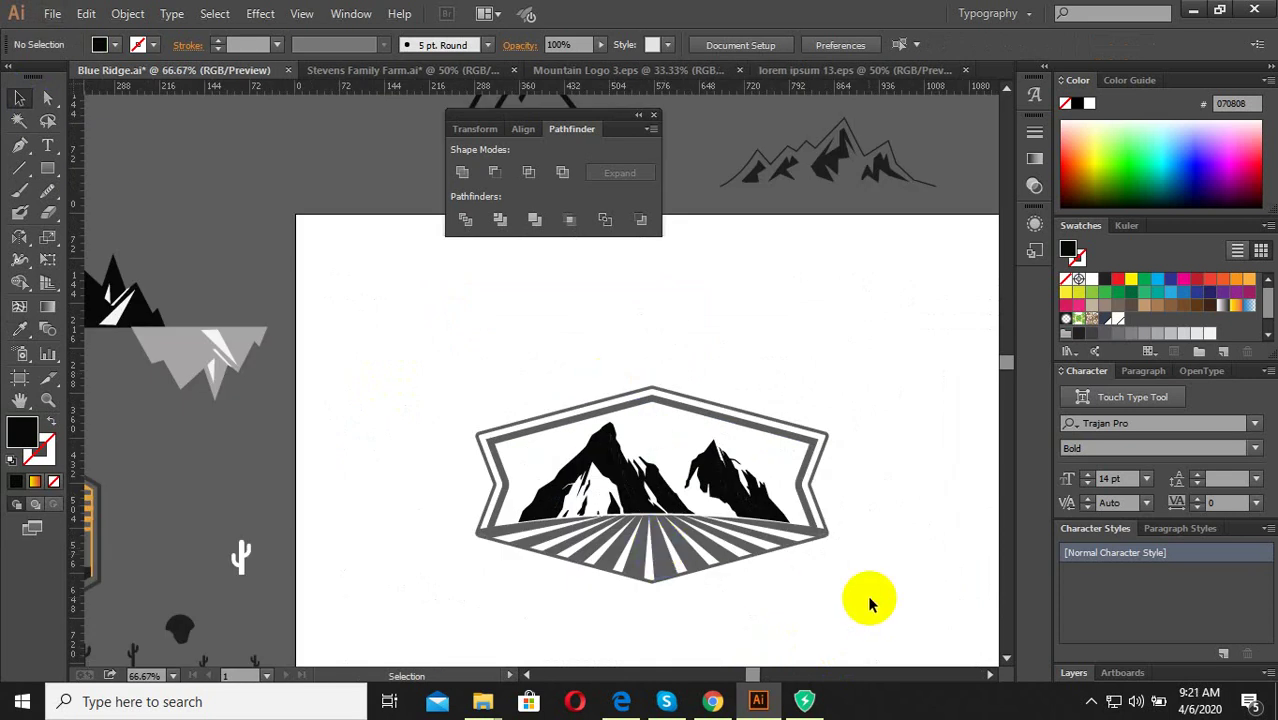
{"action": "scroll", "coordinate": [869, 603], "scroll_direction": "down", "scroll_amount": 1}
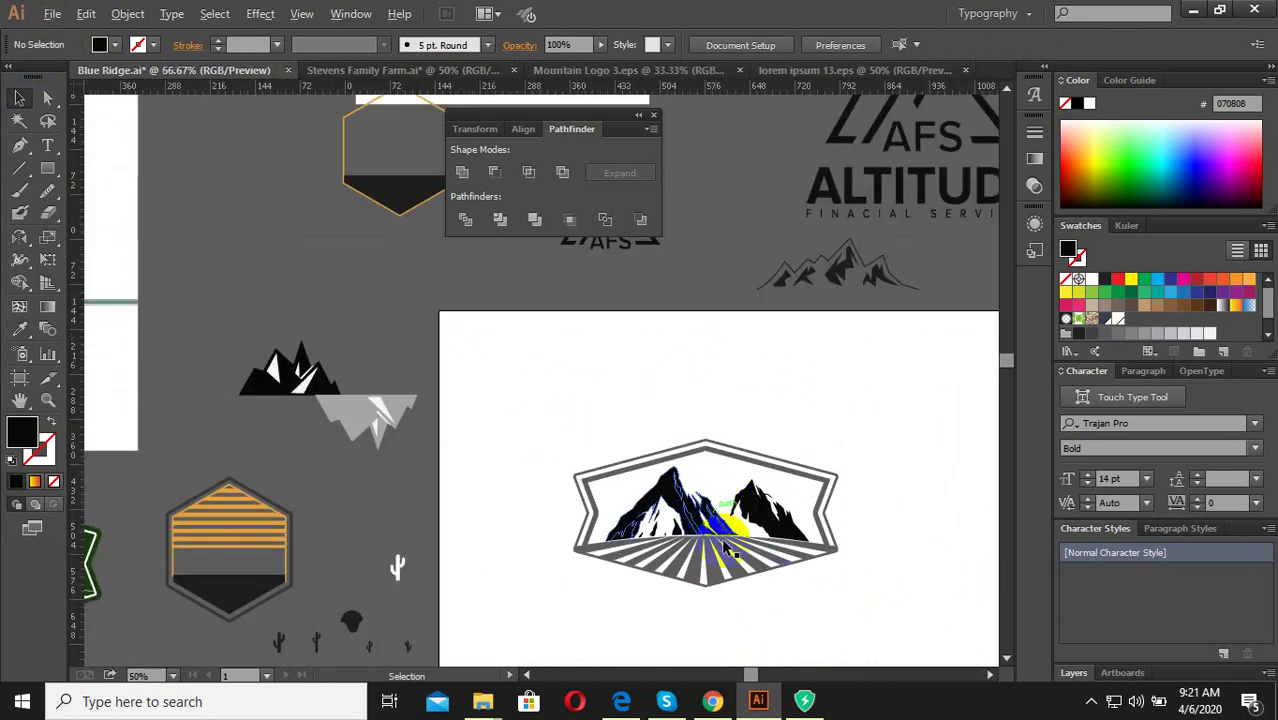
{"action": "scroll", "coordinate": [750, 525], "scroll_direction": "up", "scroll_amount": 1}
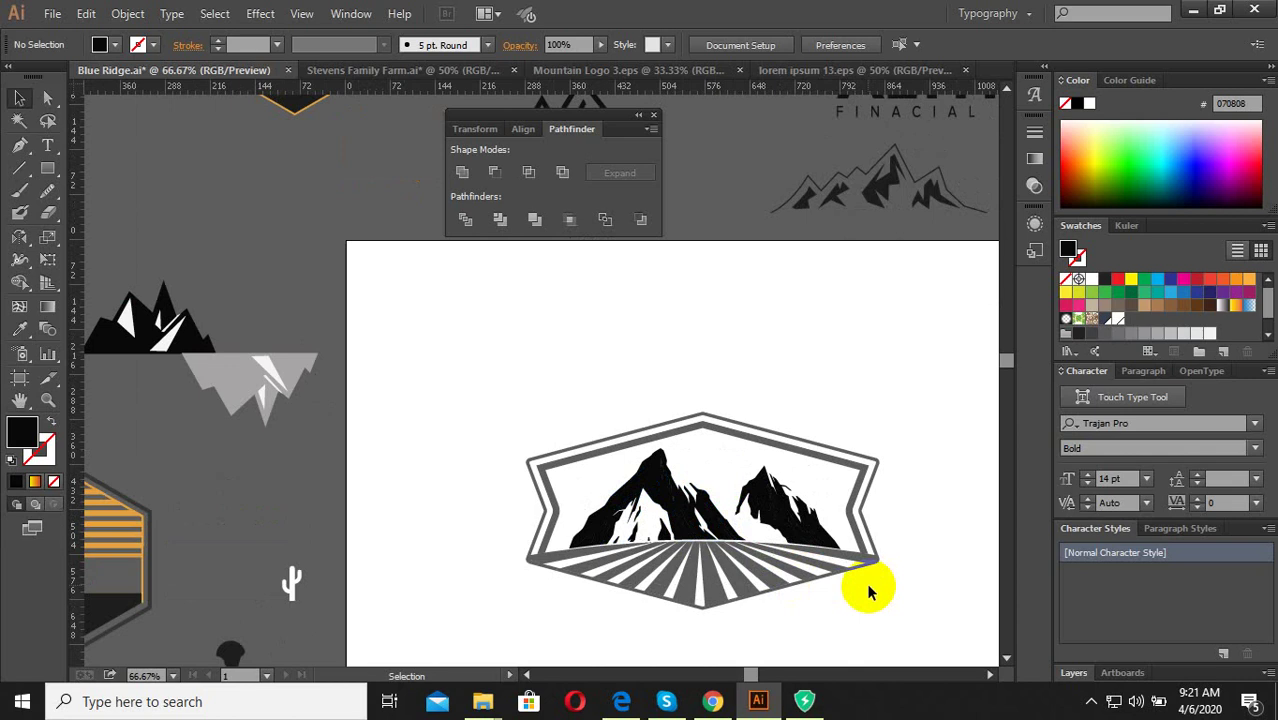
{"action": "scroll", "coordinate": [861, 580], "scroll_direction": "down", "scroll_amount": 3}
{"action": "scroll", "coordinate": [852, 594], "scroll_direction": "up", "scroll_amount": 2}
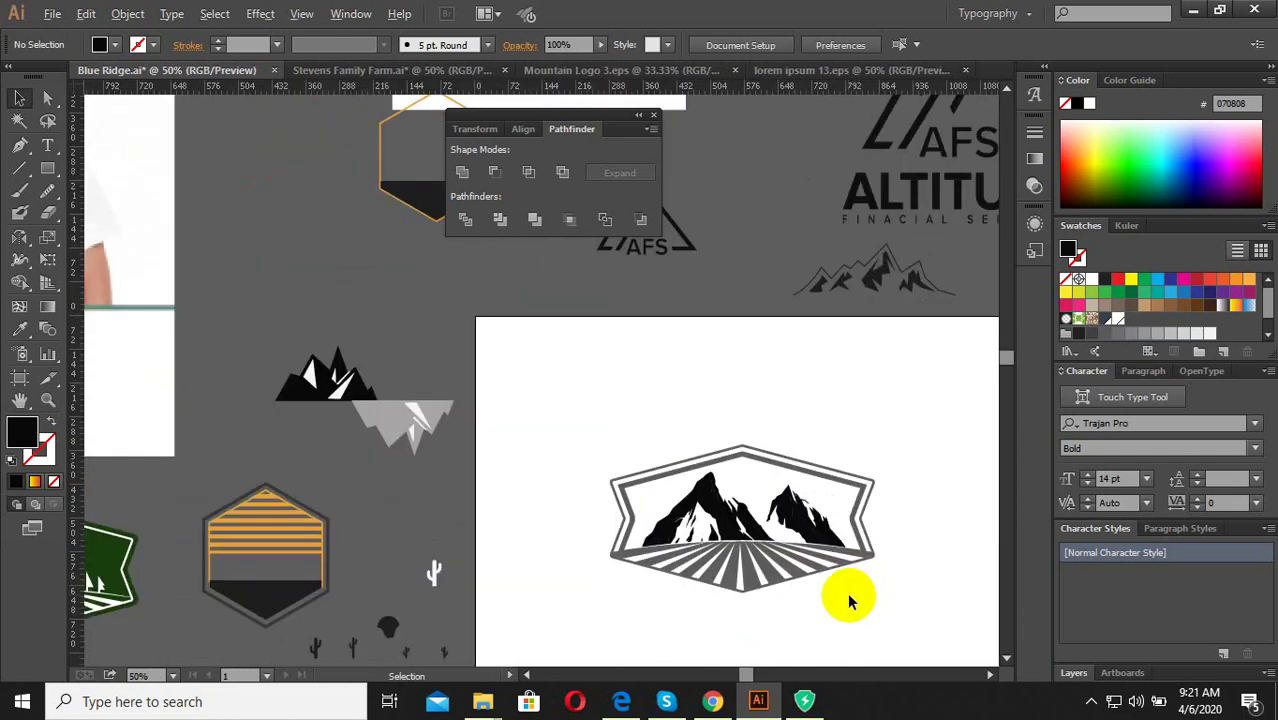
{"action": "scroll", "coordinate": [835, 560], "scroll_direction": "down", "scroll_amount": 1}
{"action": "scroll", "coordinate": [843, 585], "scroll_direction": "up", "scroll_amount": 1}
{"action": "scroll", "coordinate": [844, 586], "scroll_direction": "down", "scroll_amount": 1}
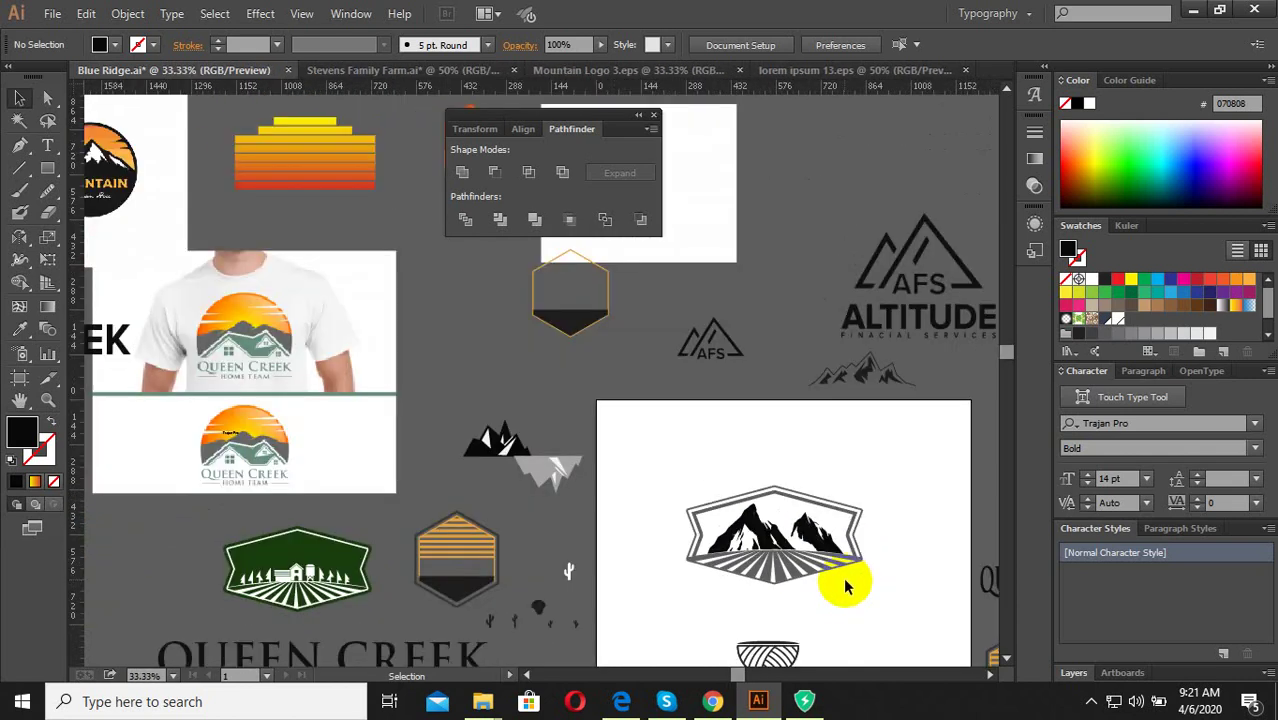
{"action": "key", "text": "alt"}
{"action": "scroll", "coordinate": [829, 596], "scroll_direction": "up", "scroll_amount": 2}
{"action": "scroll", "coordinate": [847, 570], "scroll_direction": "up", "scroll_amount": 1}
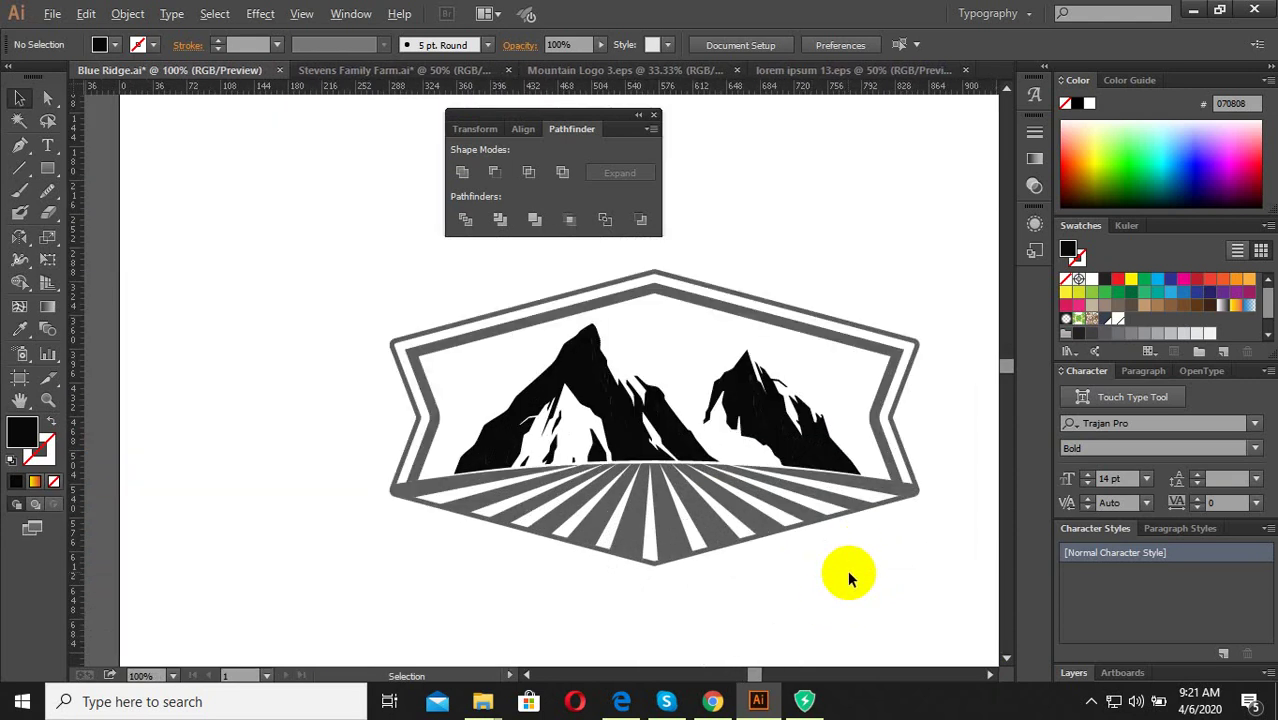
{"action": "scroll", "coordinate": [849, 577], "scroll_direction": "down", "scroll_amount": 2}
{"action": "scroll", "coordinate": [847, 580], "scroll_direction": "up", "scroll_amount": 1}
{"action": "scroll", "coordinate": [841, 586], "scroll_direction": "up", "scroll_amount": 1}
{"action": "scroll", "coordinate": [807, 528], "scroll_direction": "down", "scroll_amount": 3}
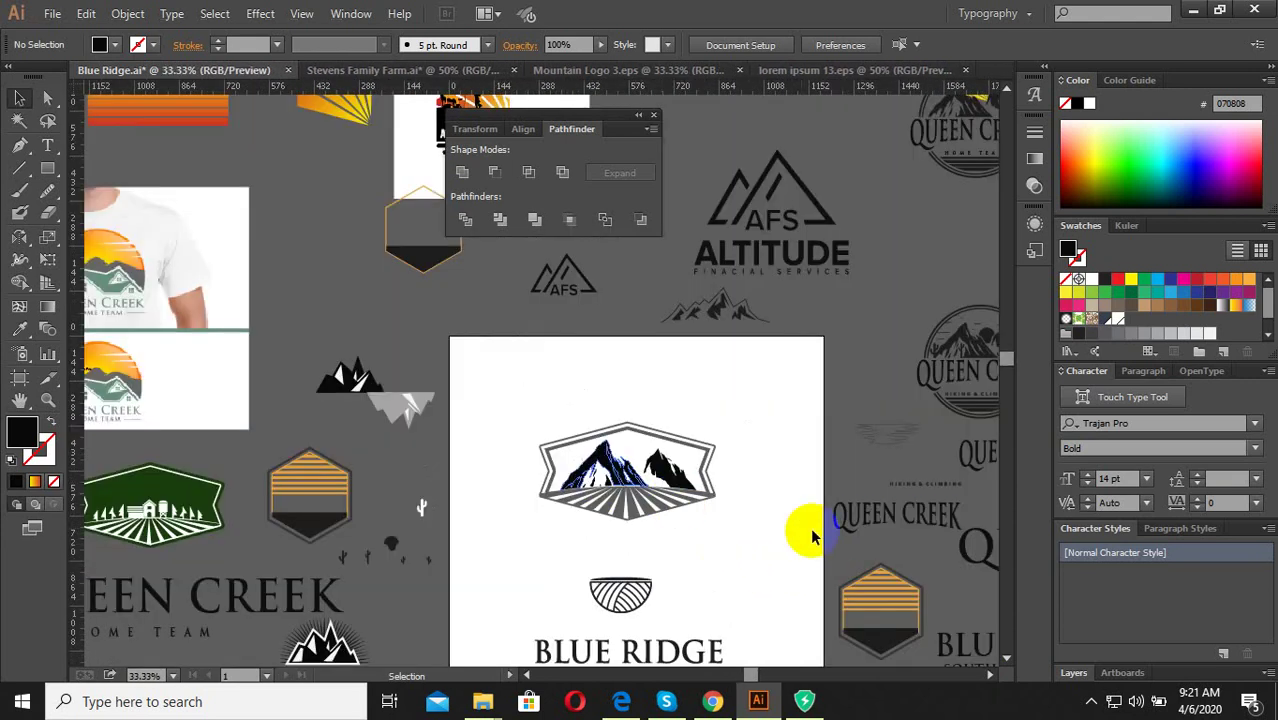
{"action": "mouse_move", "coordinate": [807, 528]}
{"action": "left_mouse_down"}
{"action": "mouse_move", "coordinate": [562, 405]}
{"action": "mouse_move", "coordinate": [633, 263]}
{"action": "mouse_move", "coordinate": [807, 528]}
{"action": "mouse_move", "coordinate": [593, 486]}
{"action": "mouse_move", "coordinate": [681, 359]}
{"action": "left_mouse_up"}
Pan and scroll across the collection of reference logos.
{"action": "scroll", "coordinate": [770, 300], "scroll_direction": "up", "scroll_amount": 2}
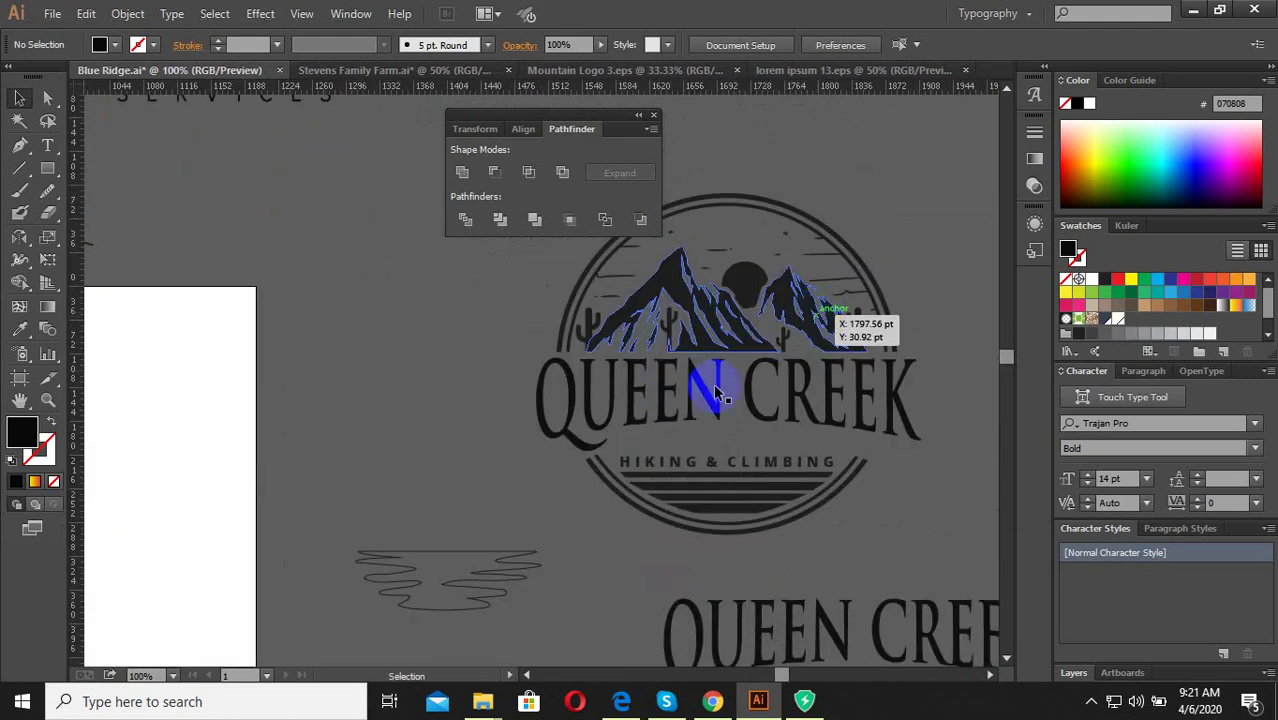
{"action": "scroll", "coordinate": [727, 385], "scroll_direction": "down", "scroll_amount": 2}
{"action": "scroll", "coordinate": [720, 573], "scroll_direction": "up", "scroll_amount": 1}
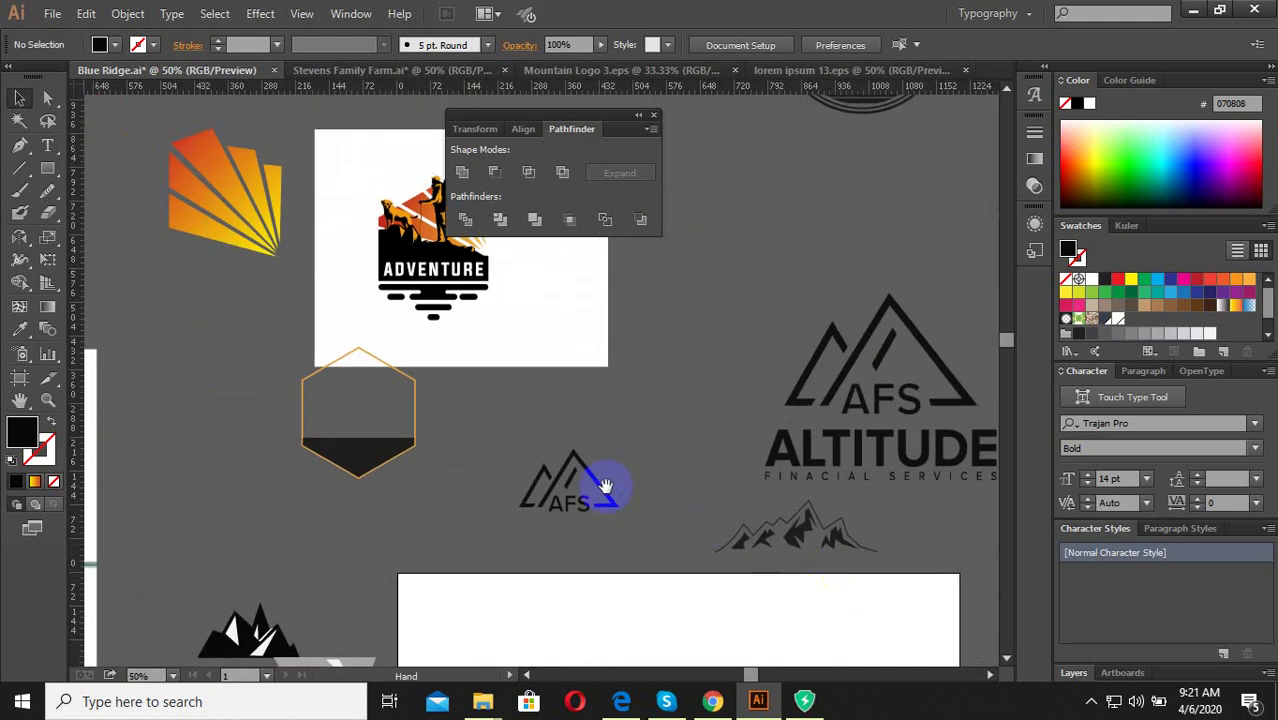
{"action": "scroll", "coordinate": [693, 521], "scroll_direction": "down", "scroll_amount": 3}
{"action": "left_click_drag", "start_coordinate": [590, 436], "coordinate": [745, 405]}
{"action": "scroll", "coordinate": [450, 470], "scroll_direction": "down", "scroll_amount": 3}
{"action": "scroll", "coordinate": [519, 471], "scroll_direction": "right", "scroll_amount": 2}
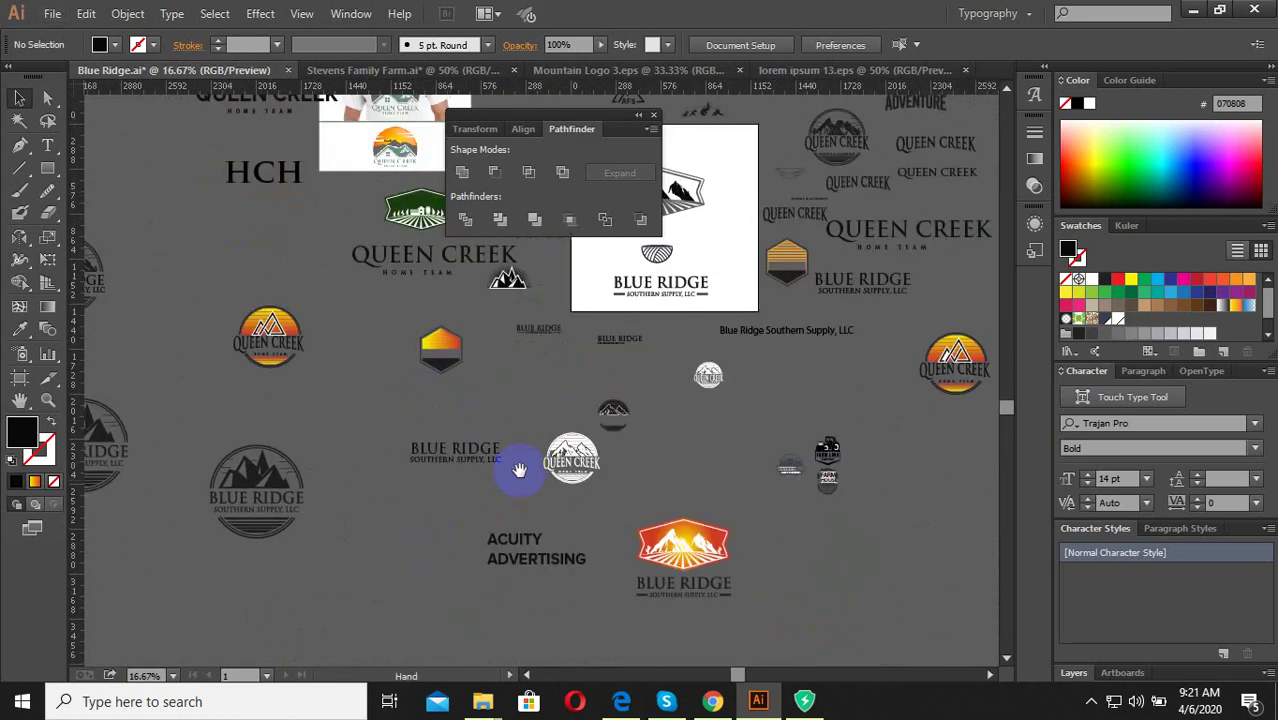
{"action": "scroll", "coordinate": [670, 466], "scroll_direction": "right", "scroll_amount": 3}
{"action": "scroll", "coordinate": [780, 400], "scroll_direction": "up", "scroll_amount": 4}
{"action": "scroll", "coordinate": [781, 400], "scroll_direction": "up", "scroll_amount": 3}
{"action": "scroll", "coordinate": [801, 456], "scroll_direction": "down", "scroll_amount": 2}
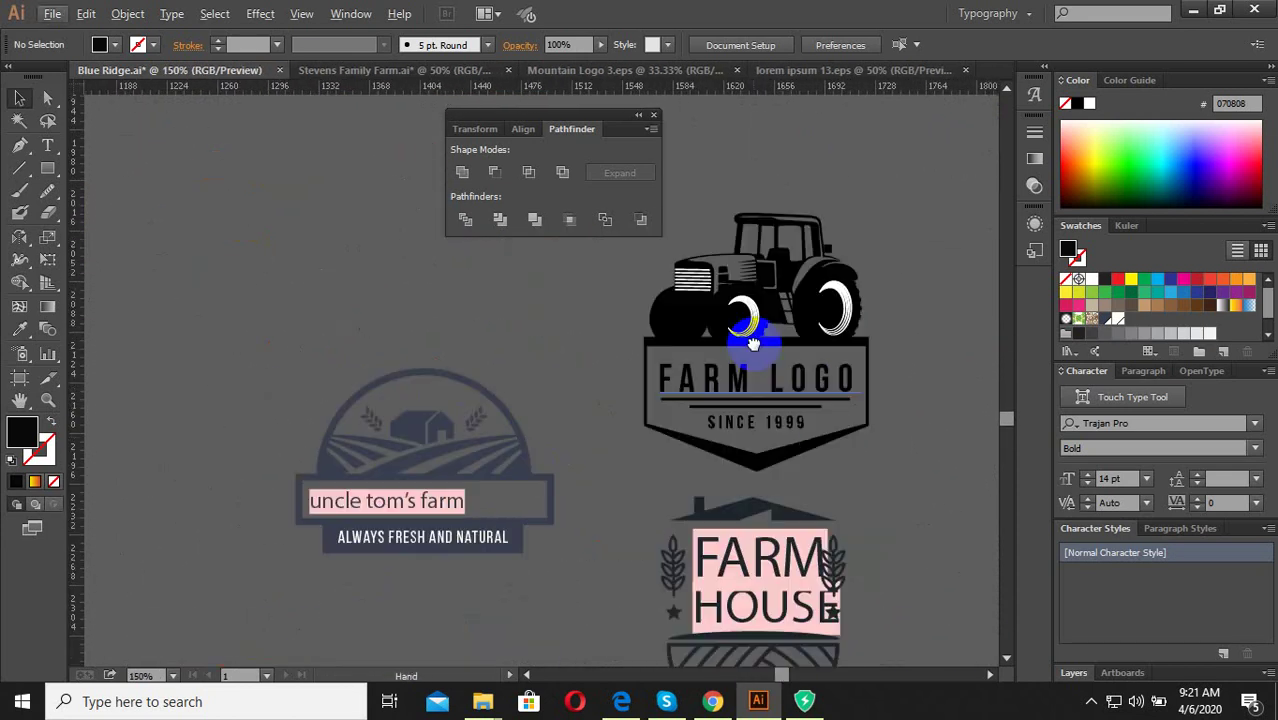
{"action": "scroll", "coordinate": [790, 428], "scroll_direction": "up", "scroll_amount": 1}
Inspect the Farm Logo group's context options, then return to the Blue Ridge badge.
{"action": "left_click", "coordinate": [717, 460]}
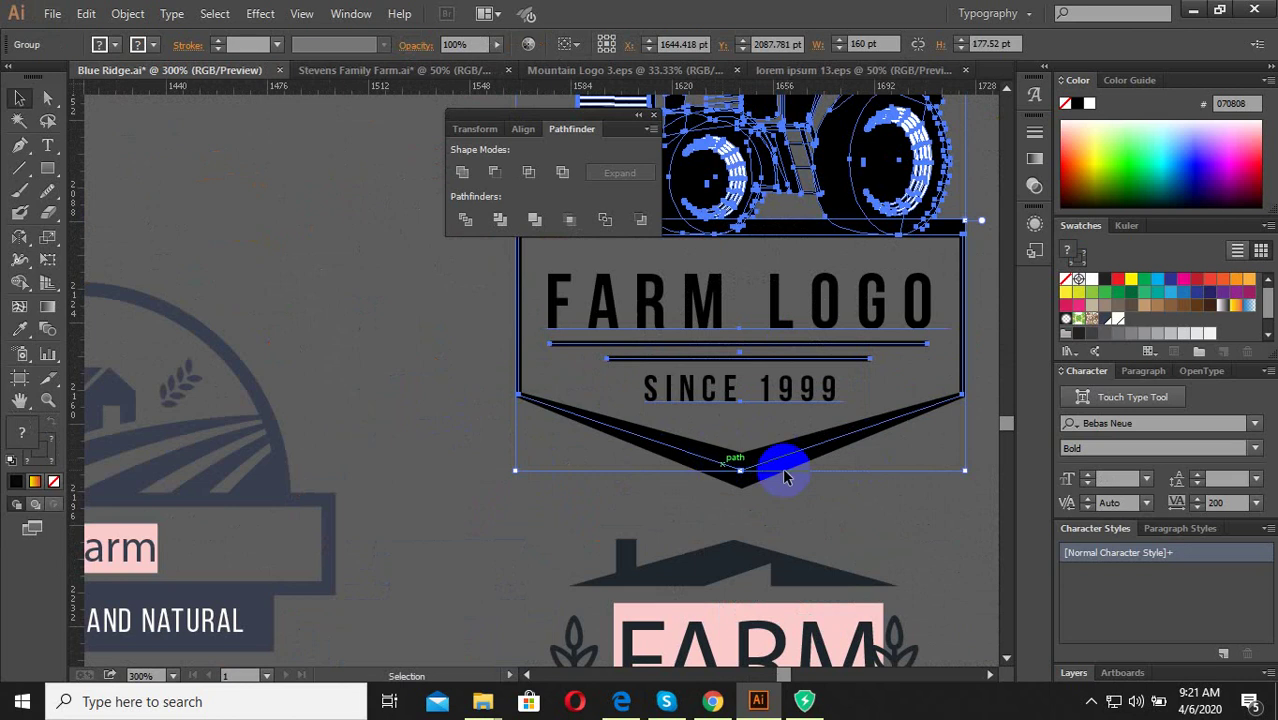
{"action": "scroll", "coordinate": [808, 446], "scroll_direction": "down", "scroll_amount": 1}
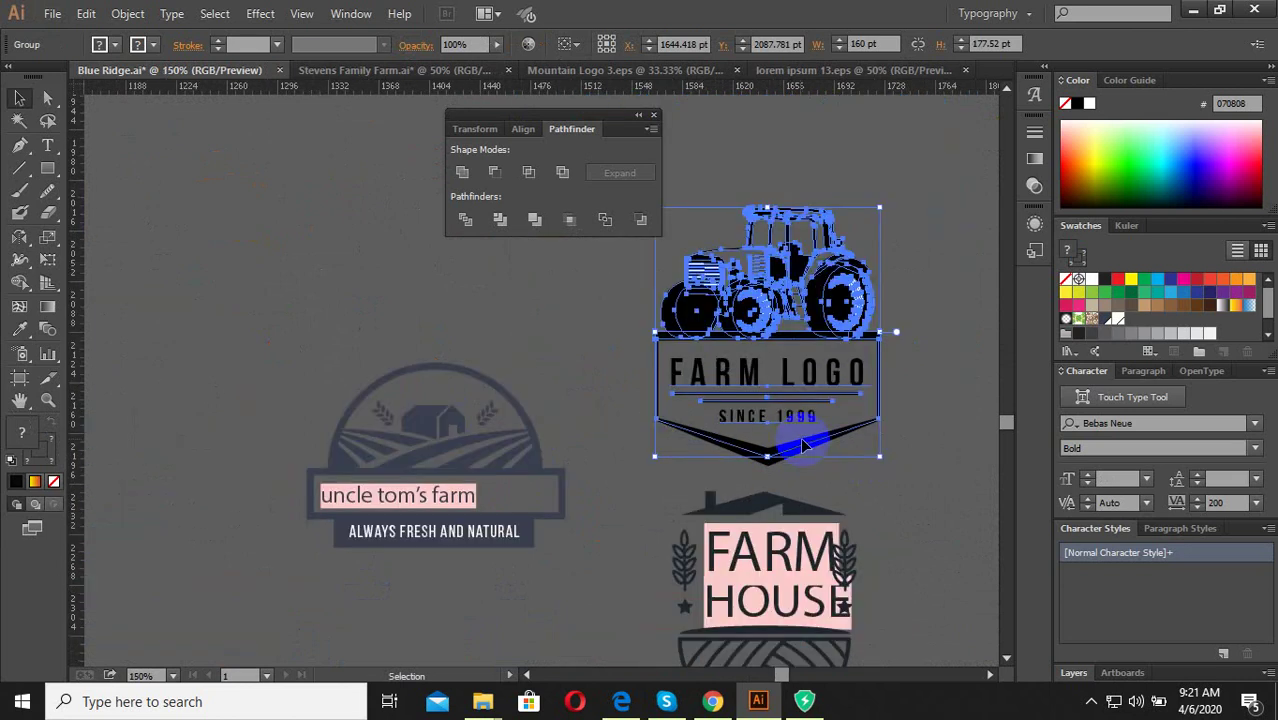
{"action": "right_click", "coordinate": [772, 432]}
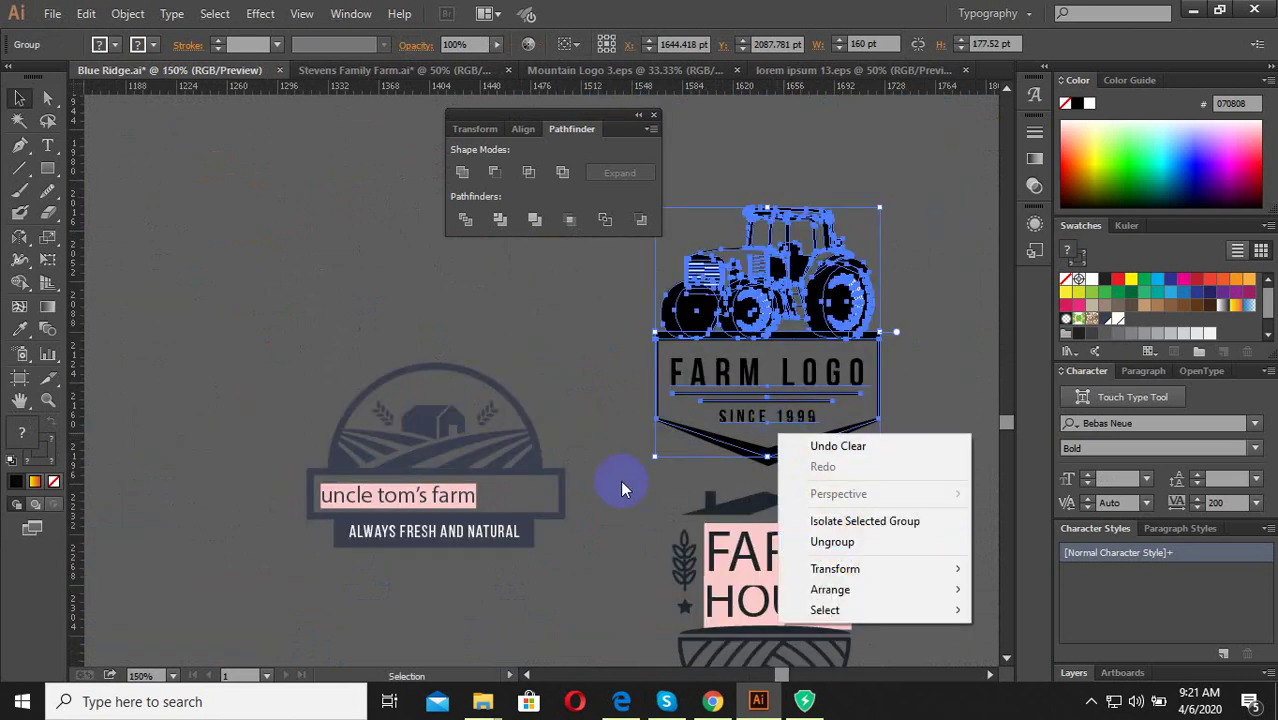
{"action": "left_click", "coordinate": [636, 444]}
{"action": "scroll", "coordinate": [785, 395], "scroll_direction": "up", "scroll_amount": 2}
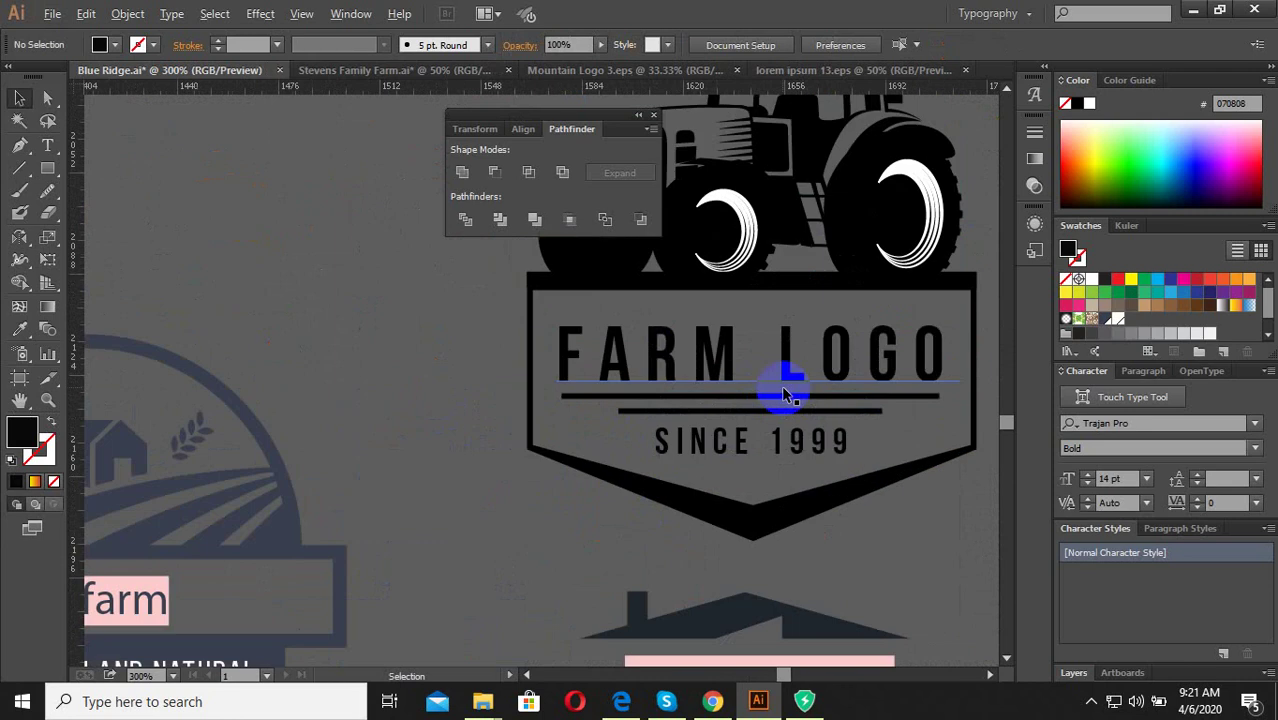
{"action": "left_click", "coordinate": [772, 416]}
{"action": "scroll", "coordinate": [770, 405], "scroll_direction": "down", "scroll_amount": 3}
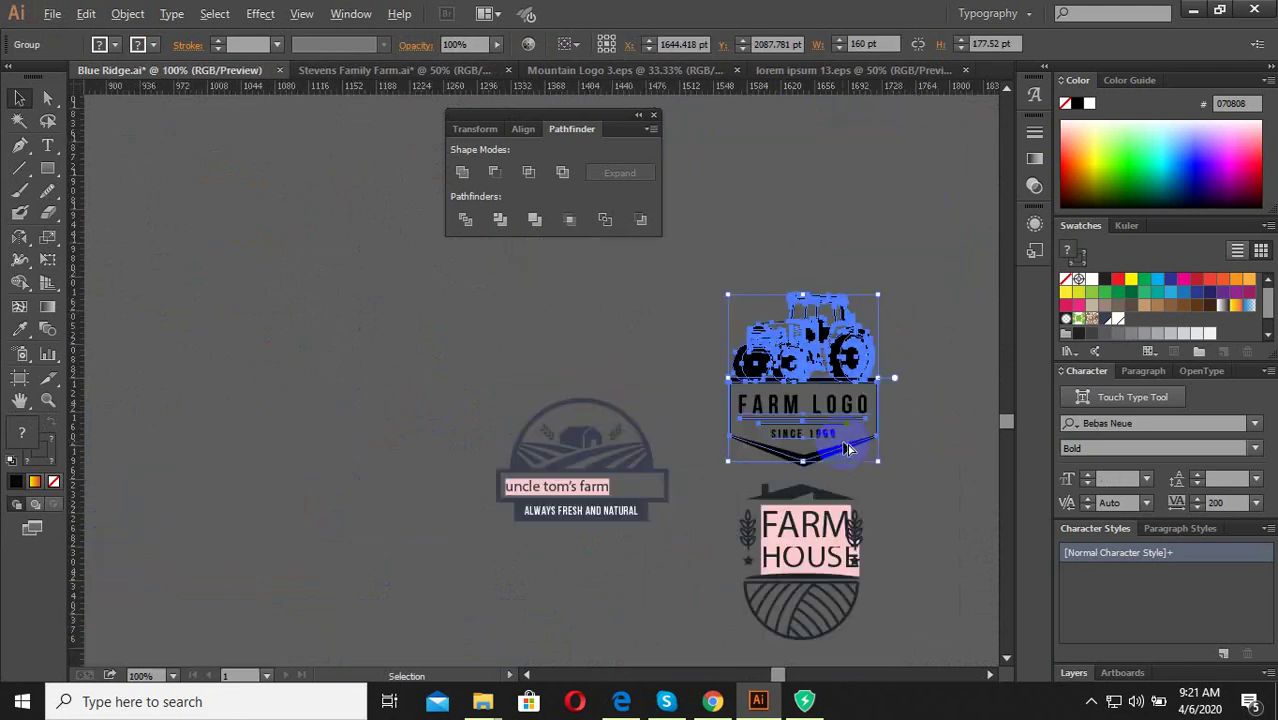
{"action": "mouse_move", "coordinate": [770, 405]}
{"action": "left_mouse_down"}
{"action": "mouse_move", "coordinate": [960, 513]}
{"action": "mouse_move", "coordinate": [683, 503]}
{"action": "left_mouse_up"}
{"action": "left_click_drag", "start_coordinate": [636, 422], "coordinate": [727, 685]}
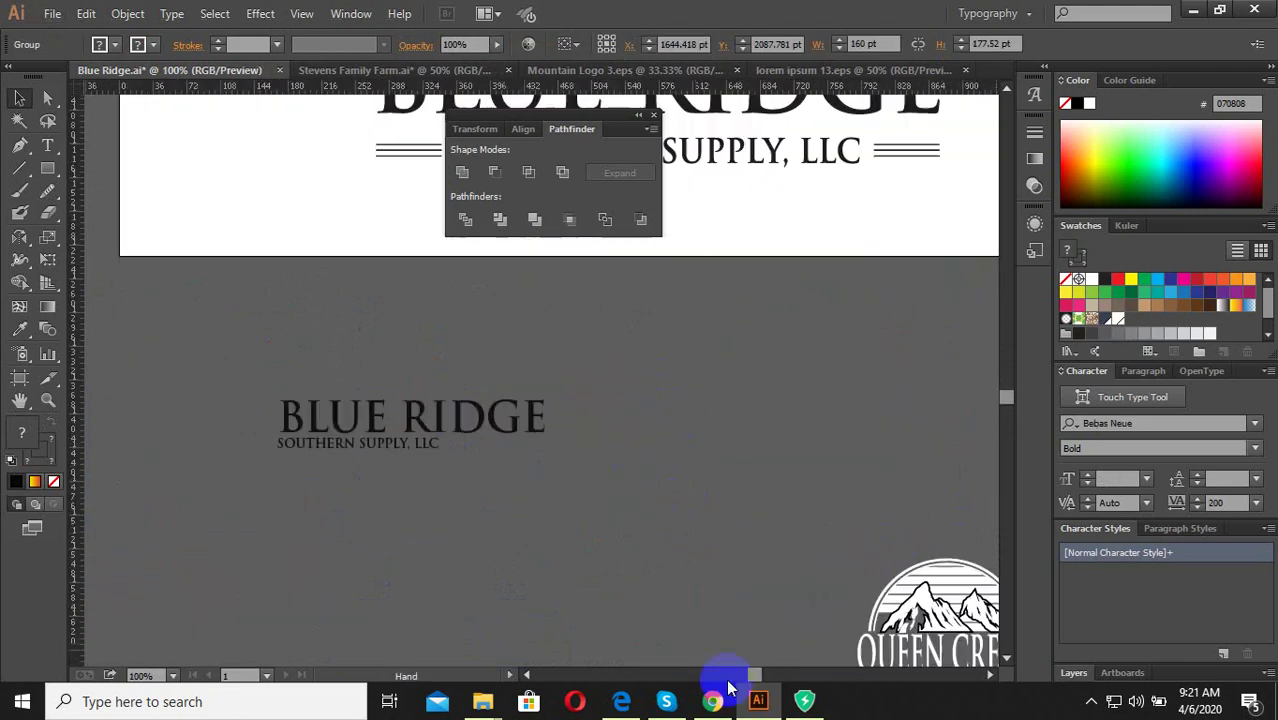
{"action": "scroll", "coordinate": [650, 442], "scroll_direction": "up", "scroll_amount": 1}
{"action": "left_click_drag", "start_coordinate": [650, 442], "coordinate": [641, 517]}
{"action": "scroll", "coordinate": [620, 470], "scroll_direction": "up", "scroll_amount": 2}
{"action": "scroll", "coordinate": [608, 480], "scroll_direction": "up", "scroll_amount": 3}
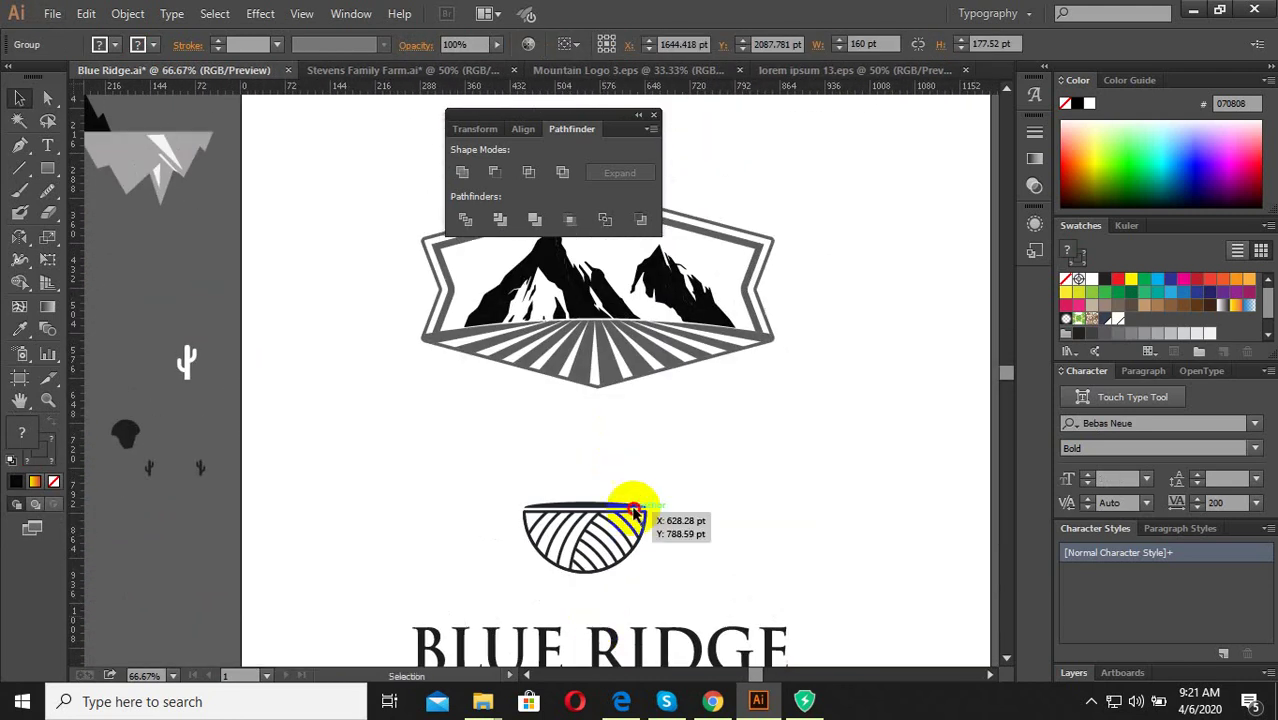
Move the bowl graphic off the artboard and the BLUE RIDGE text up under the badge.
{"action": "left_click", "coordinate": [610, 515]}
{"action": "scroll", "coordinate": [608, 485], "scroll_direction": "down", "scroll_amount": 2}
{"action": "mouse_move", "coordinate": [598, 502]}
{"action": "left_mouse_down"}
{"action": "mouse_move", "coordinate": [790, 590]}
{"action": "mouse_move", "coordinate": [750, 597]}
{"action": "left_mouse_up"}
{"action": "left_click_drag", "start_coordinate": [572, 549], "coordinate": [572, 478]}
{"action": "scroll", "coordinate": [600, 480], "scroll_direction": "up", "scroll_amount": 3}
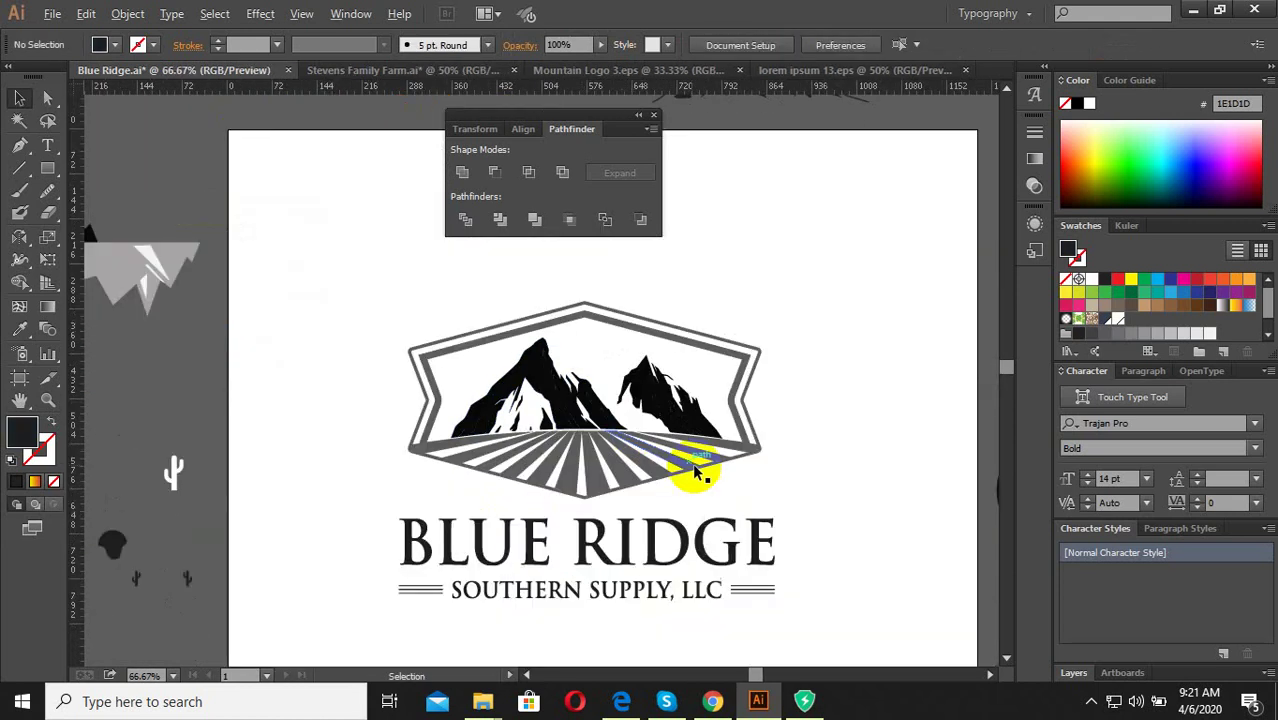
Group the frame and striped field without the mountains, and eyedrop black onto them.
{"action": "left_click", "coordinate": [548, 460]}
{"action": "left_click_drag", "start_coordinate": [827, 485], "coordinate": [356, 284]}
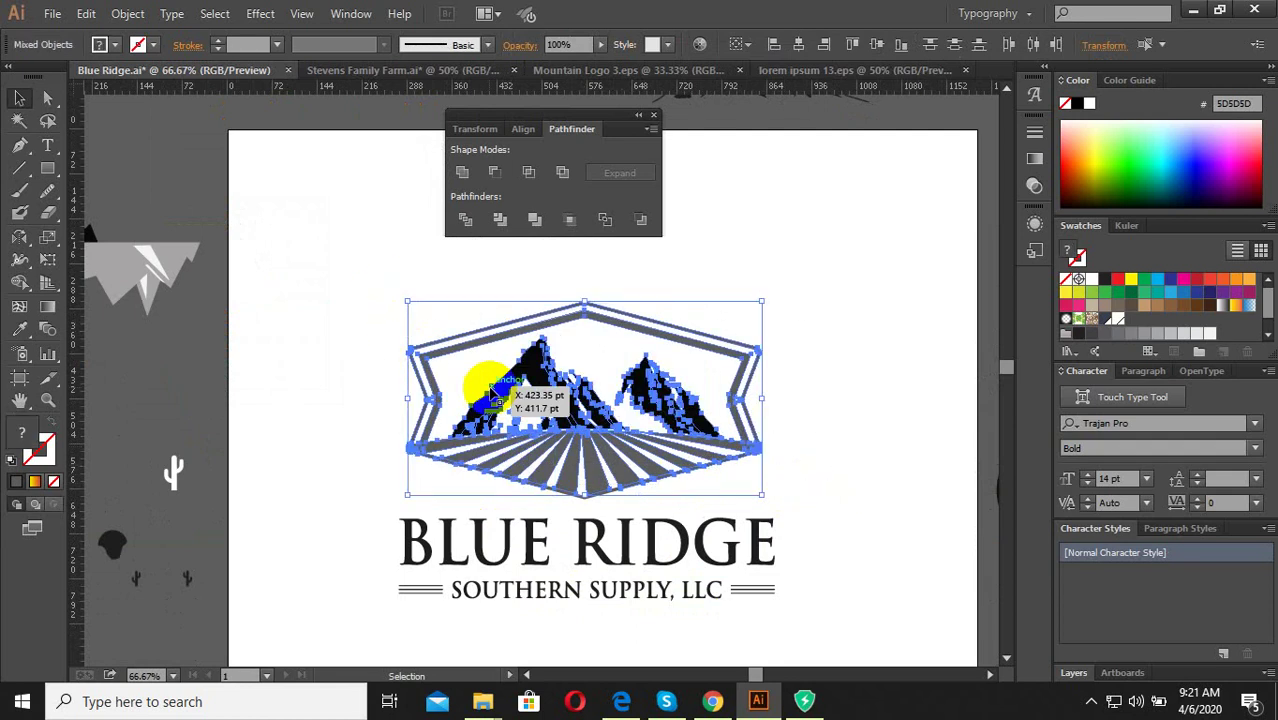
{"action": "left_click", "coordinate": [520, 400], "text": "shift"}
{"action": "left_click", "coordinate": [648, 398], "text": "shift"}
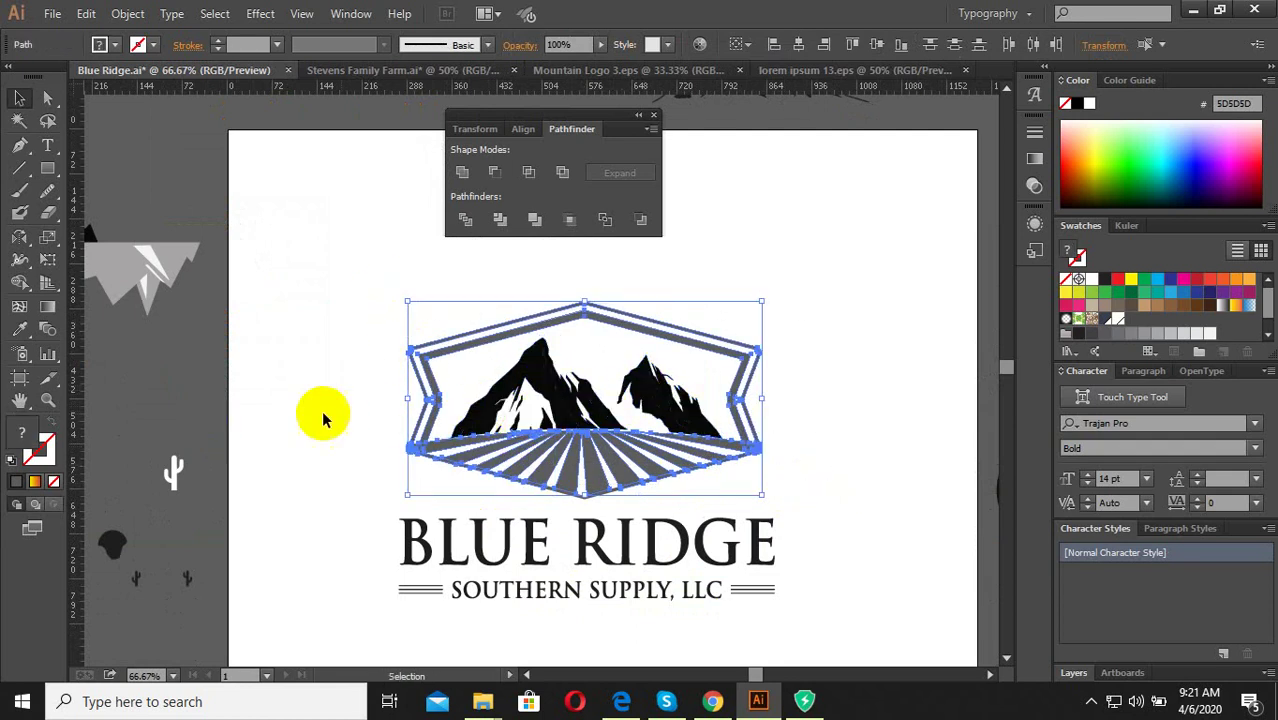
{"action": "right_click", "coordinate": [498, 444]}
{"action": "left_click", "coordinate": [545, 252]}
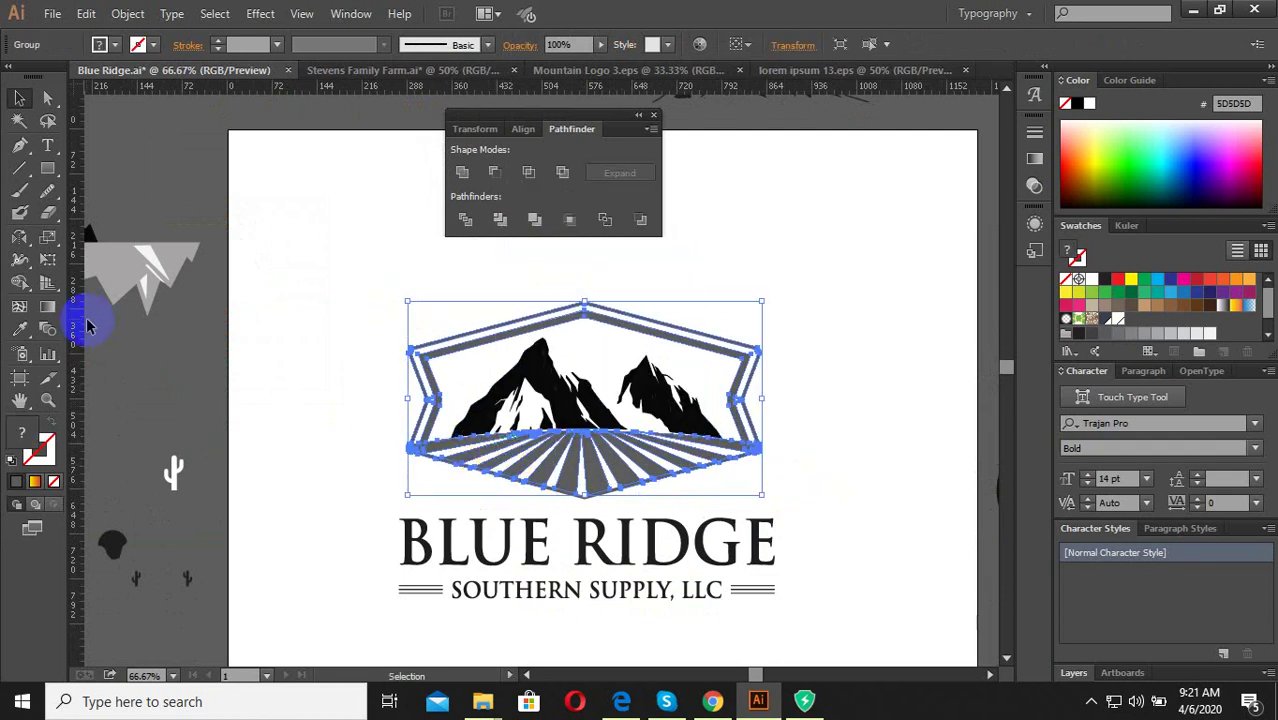
{"action": "left_click", "coordinate": [18, 330]}
{"action": "left_click", "coordinate": [495, 402]}
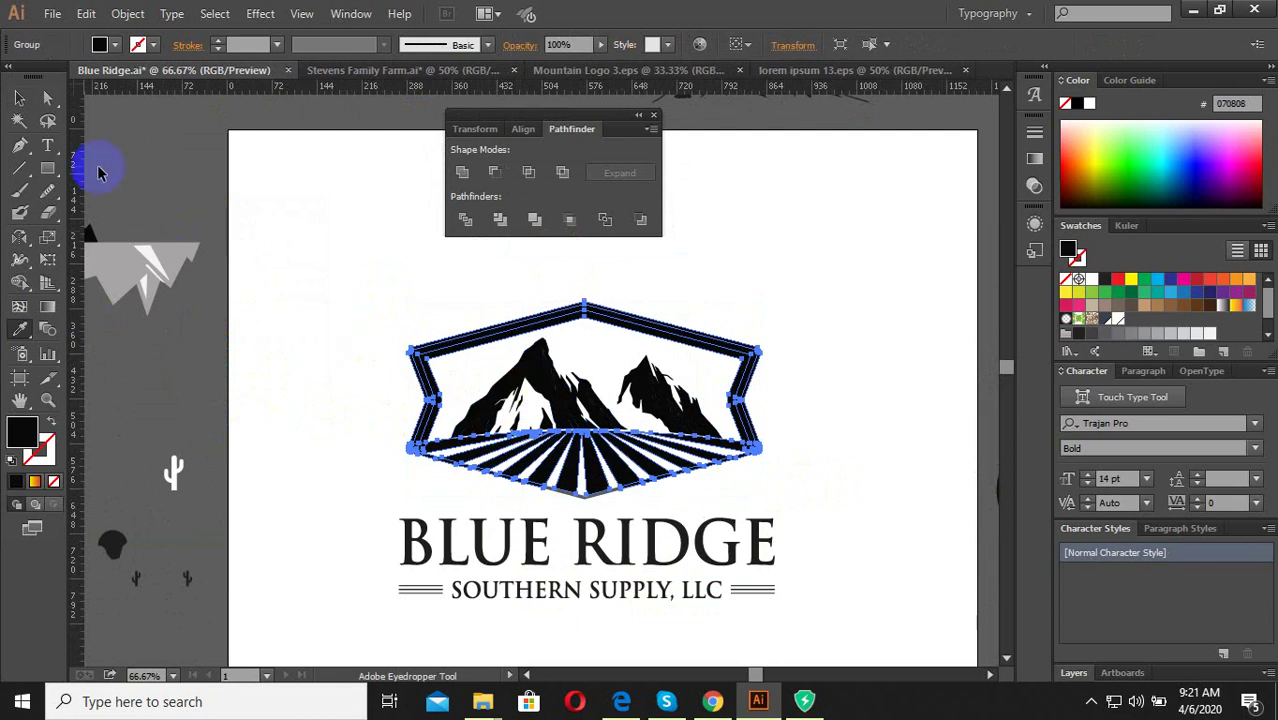
{"action": "left_click", "coordinate": [22, 100]}
Check the double outline inside the group, then reapply the mountains' black to the whole badge.
{"action": "left_click", "coordinate": [340, 270]}
{"action": "scroll", "coordinate": [443, 403], "scroll_direction": "up", "scroll_amount": 3}
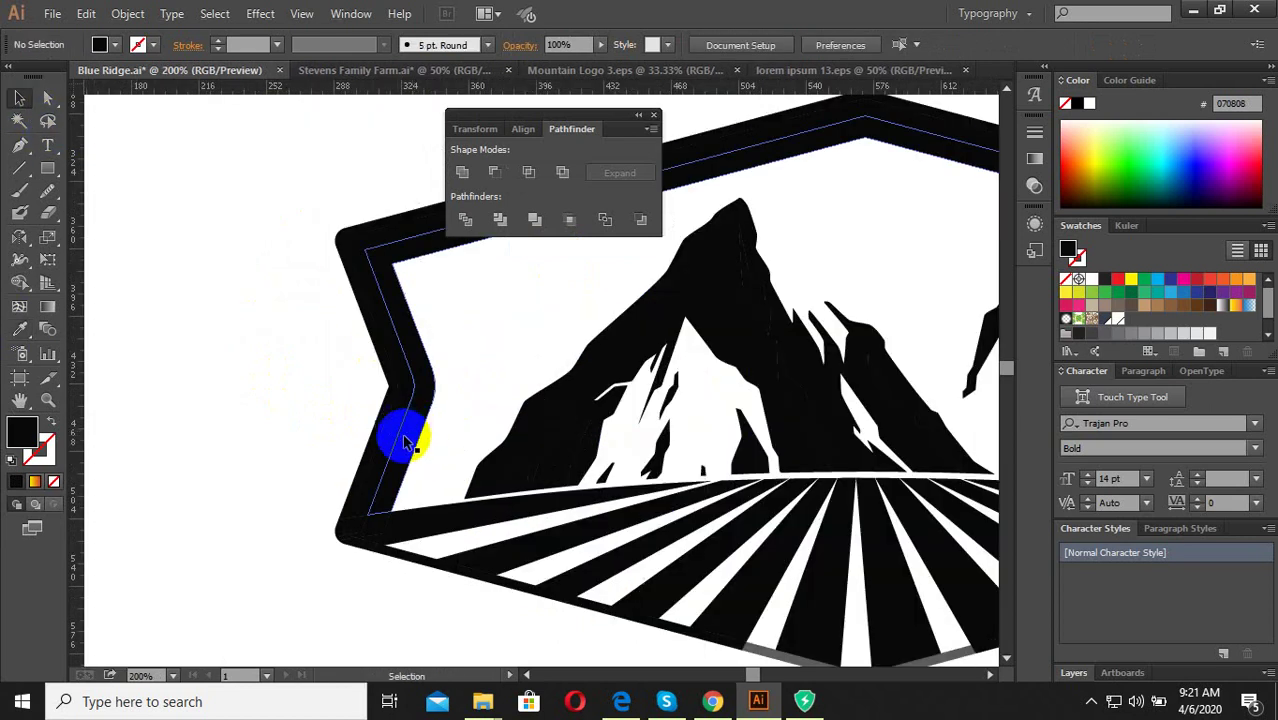
{"action": "double_click", "coordinate": [397, 447]}
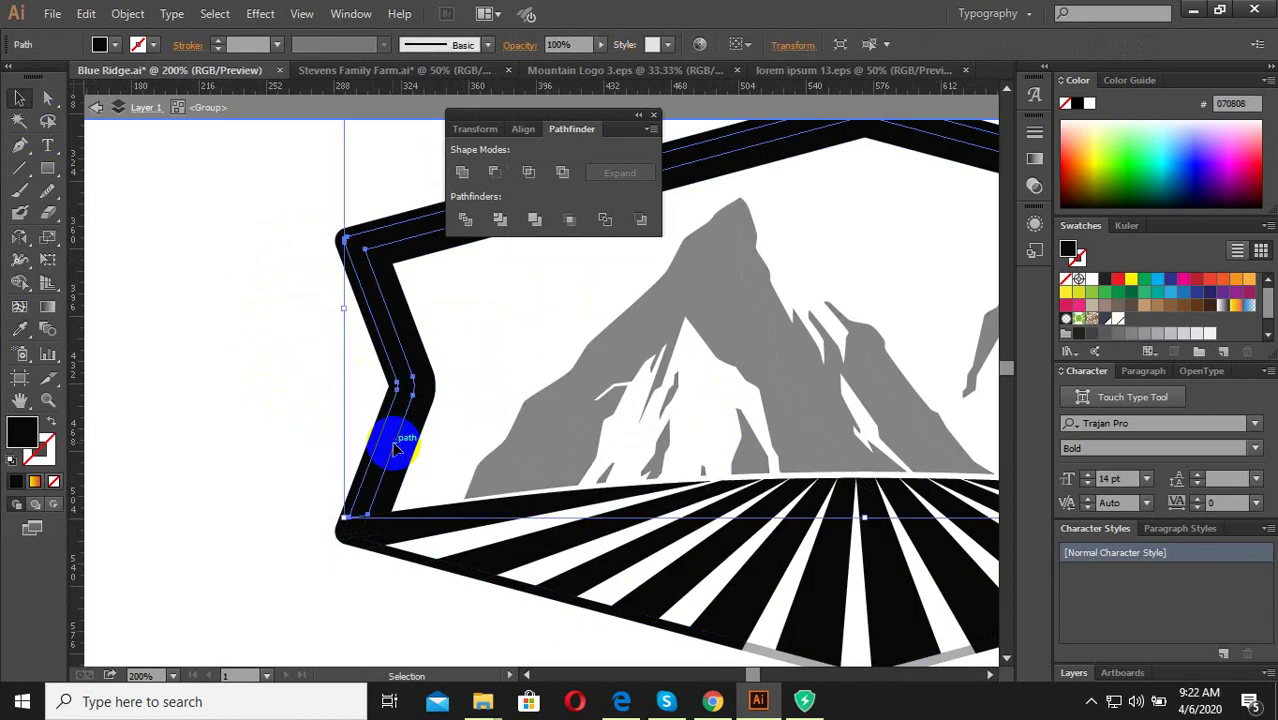
{"action": "left_click", "coordinate": [393, 463]}
{"action": "key", "text": "Escape"}
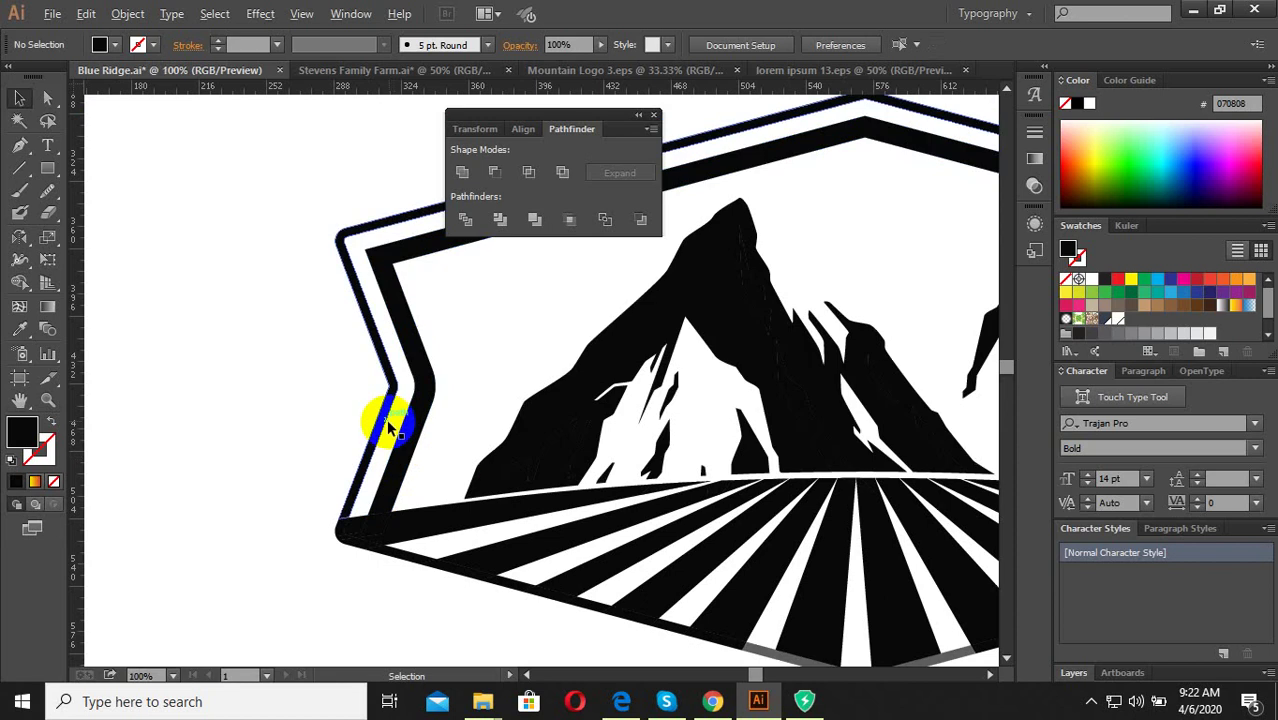
{"action": "key", "text": "ctrl+1"}
{"action": "left_click_drag", "start_coordinate": [704, 575], "coordinate": [363, 510]}
{"action": "left_click", "coordinate": [21, 328]}
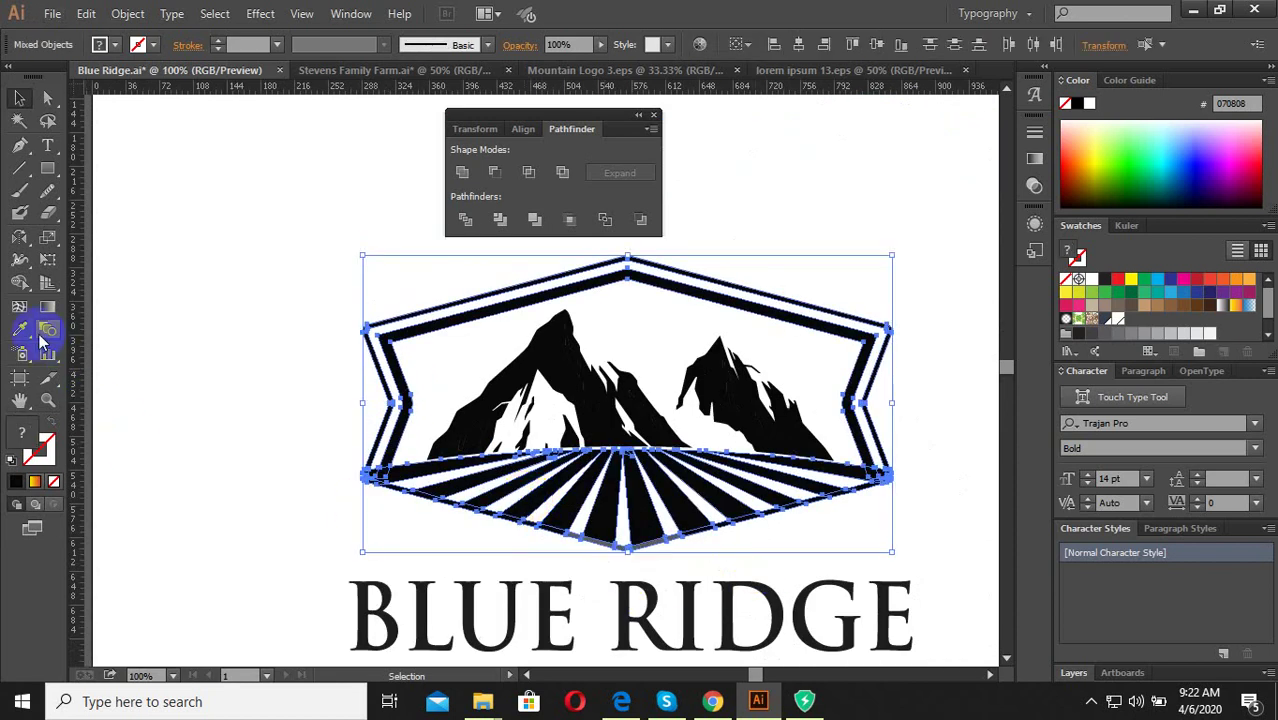
{"action": "left_click", "coordinate": [463, 402]}
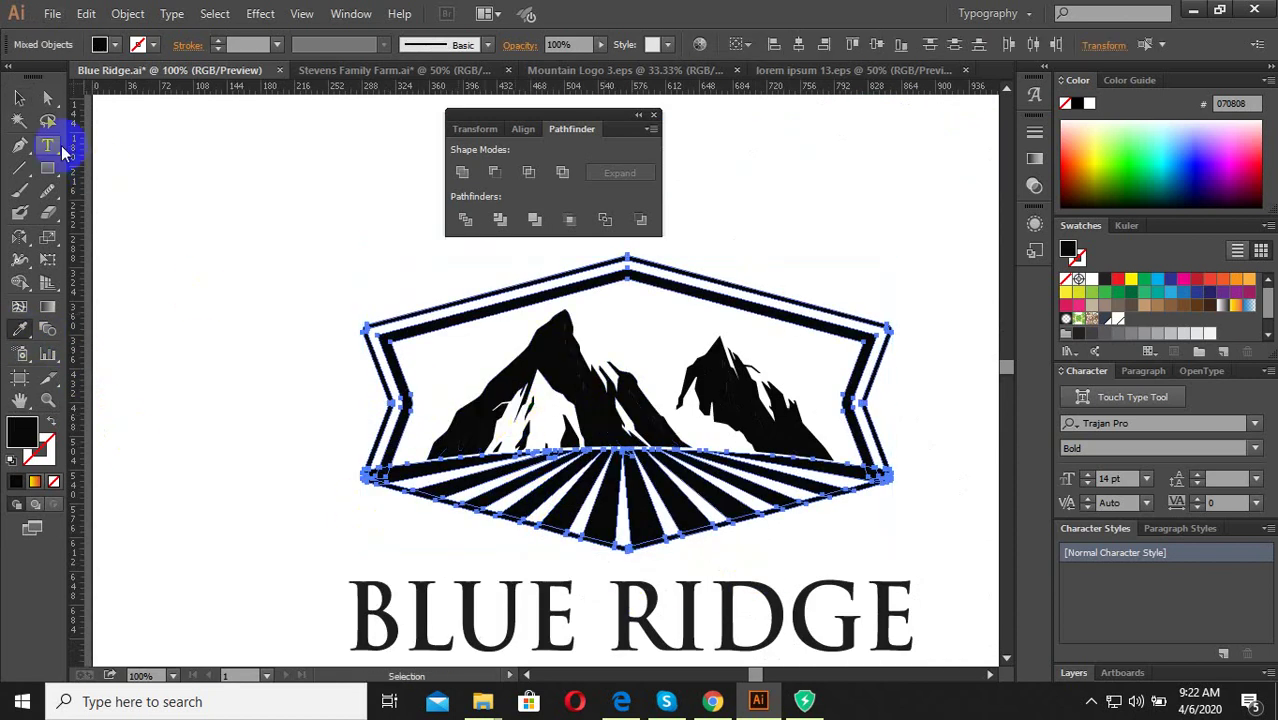
{"action": "left_click", "coordinate": [20, 100]}
{"action": "left_click", "coordinate": [551, 519]}
{"action": "scroll", "coordinate": [551, 519], "scroll_direction": "up", "scroll_amount": 1}
{"action": "scroll", "coordinate": [829, 568], "scroll_direction": "down", "scroll_amount": 1}
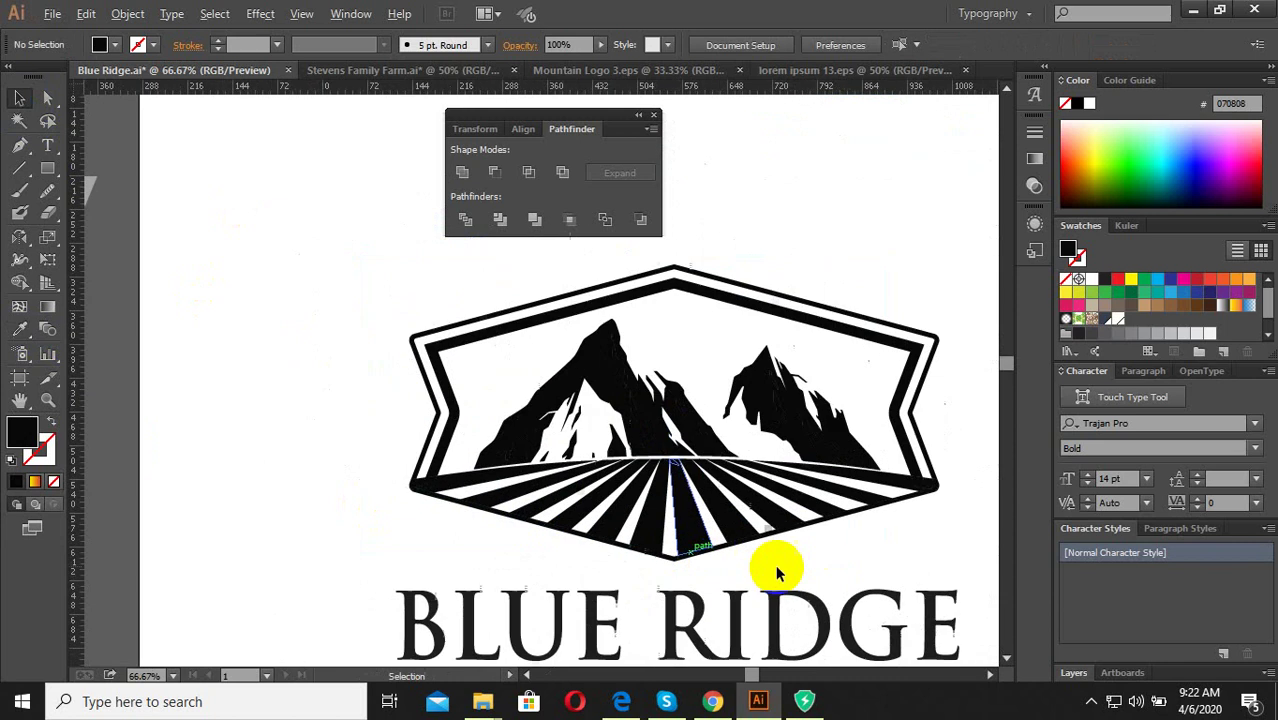
{"action": "scroll", "coordinate": [876, 560], "scroll_direction": "down", "scroll_amount": 1}
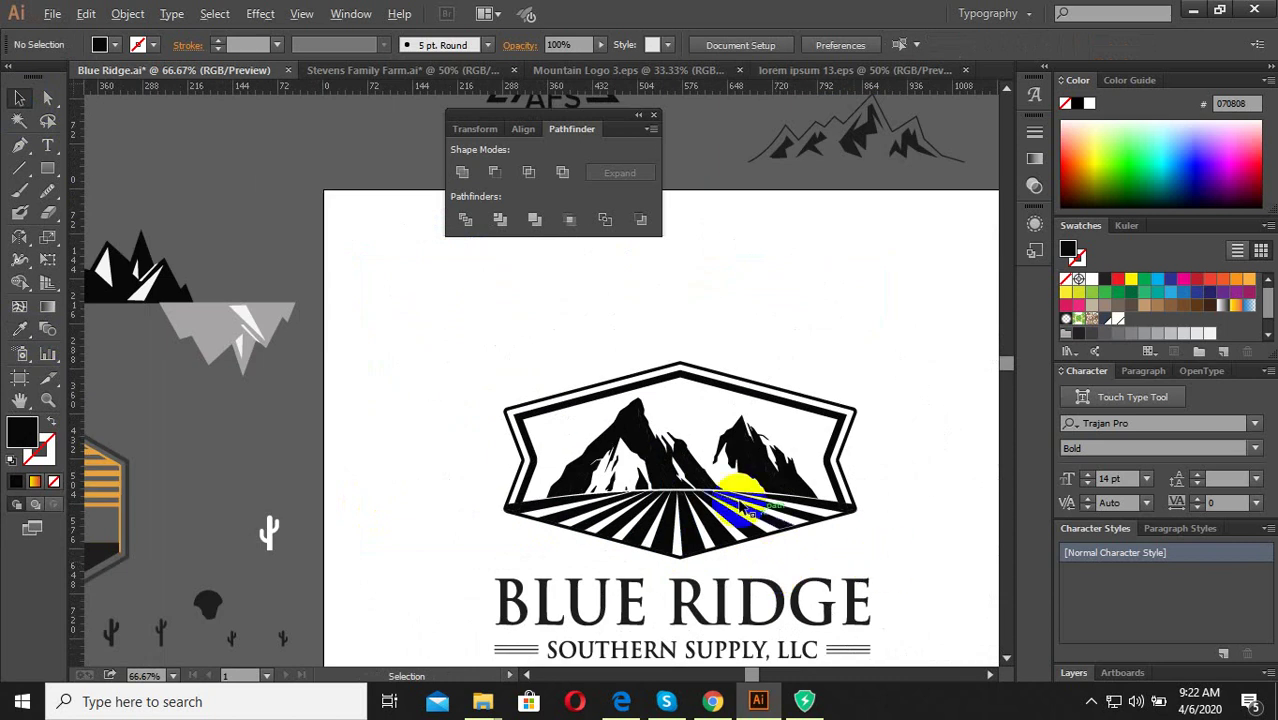
{"action": "scroll", "coordinate": [757, 510], "scroll_direction": "down", "scroll_amount": 1}
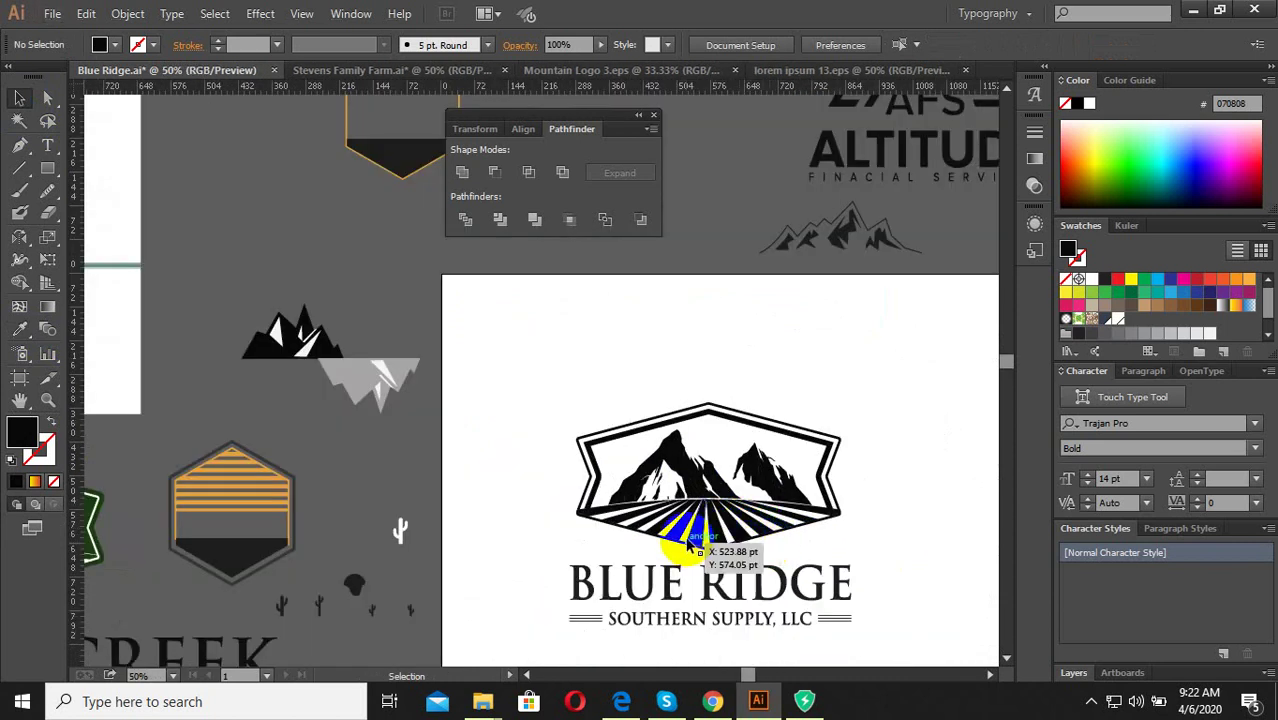
{"action": "scroll", "coordinate": [765, 570], "scroll_direction": "down", "scroll_amount": 1}
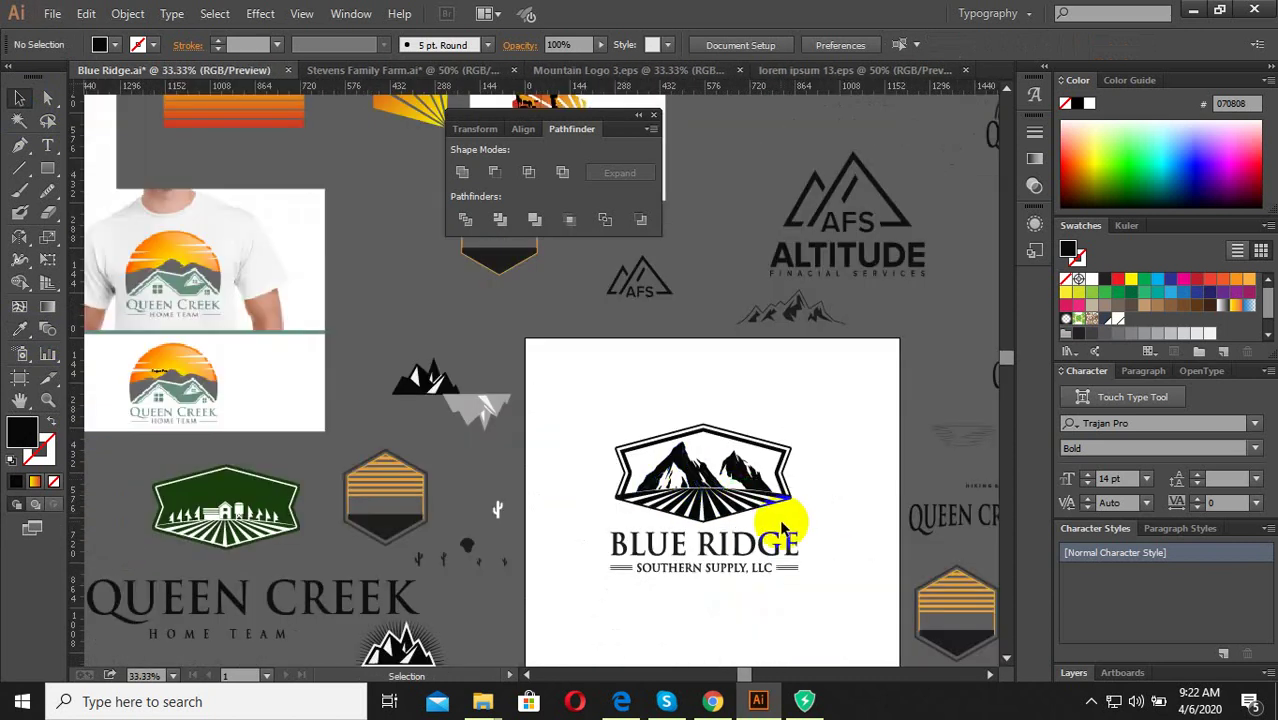
{"action": "scroll", "coordinate": [795, 527], "scroll_direction": "up", "scroll_amount": 2}
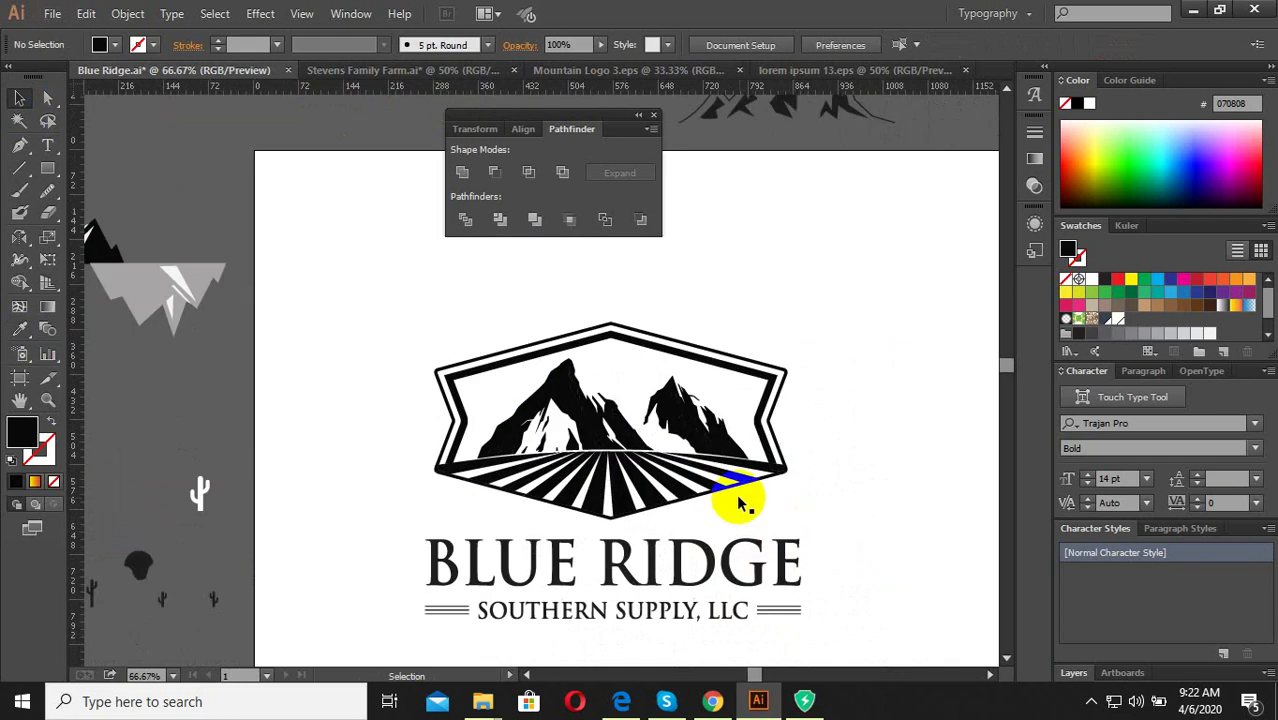
{"action": "left_click", "coordinate": [617, 341]}
{"action": "scroll", "coordinate": [566, 346], "scroll_direction": "up", "scroll_amount": 2}
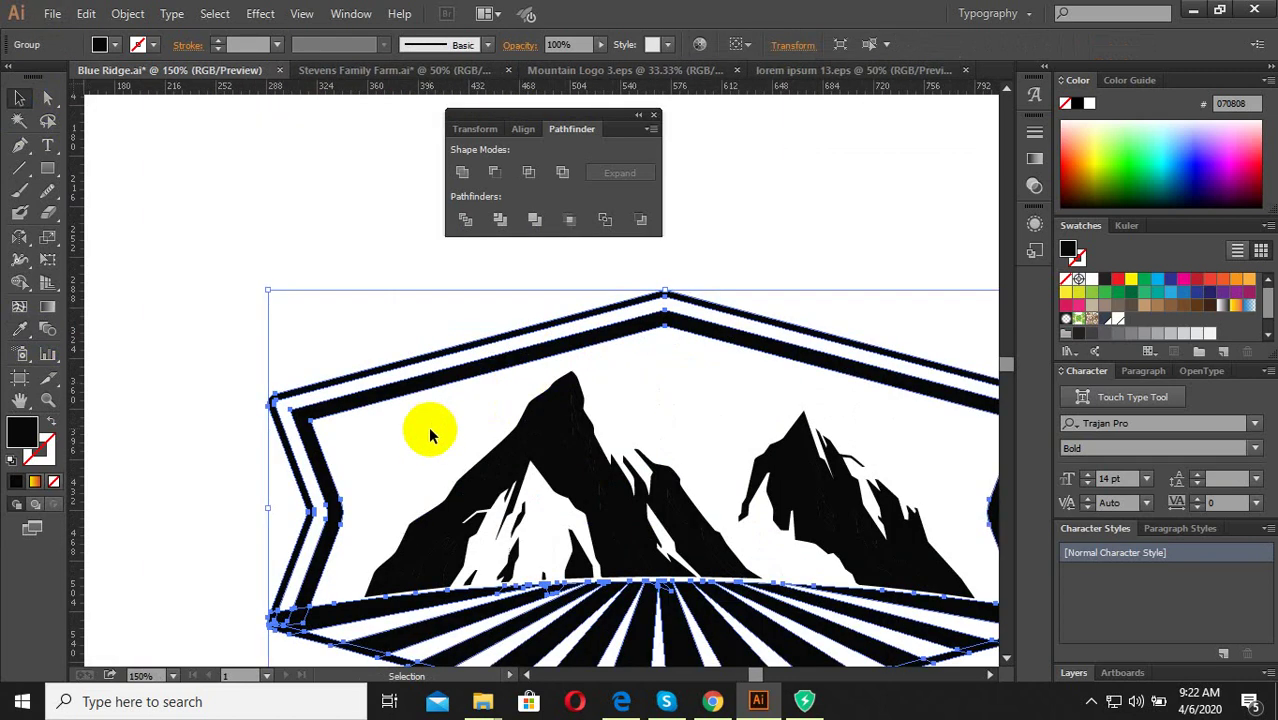
{"action": "scroll", "coordinate": [428, 426], "scroll_direction": "down", "scroll_amount": 1}
{"action": "scroll", "coordinate": [427, 426], "scroll_direction": "down", "scroll_amount": 1}
{"action": "left_click", "coordinate": [427, 427]}
{"action": "scroll", "coordinate": [500, 400], "scroll_direction": "down", "scroll_amount": 1}
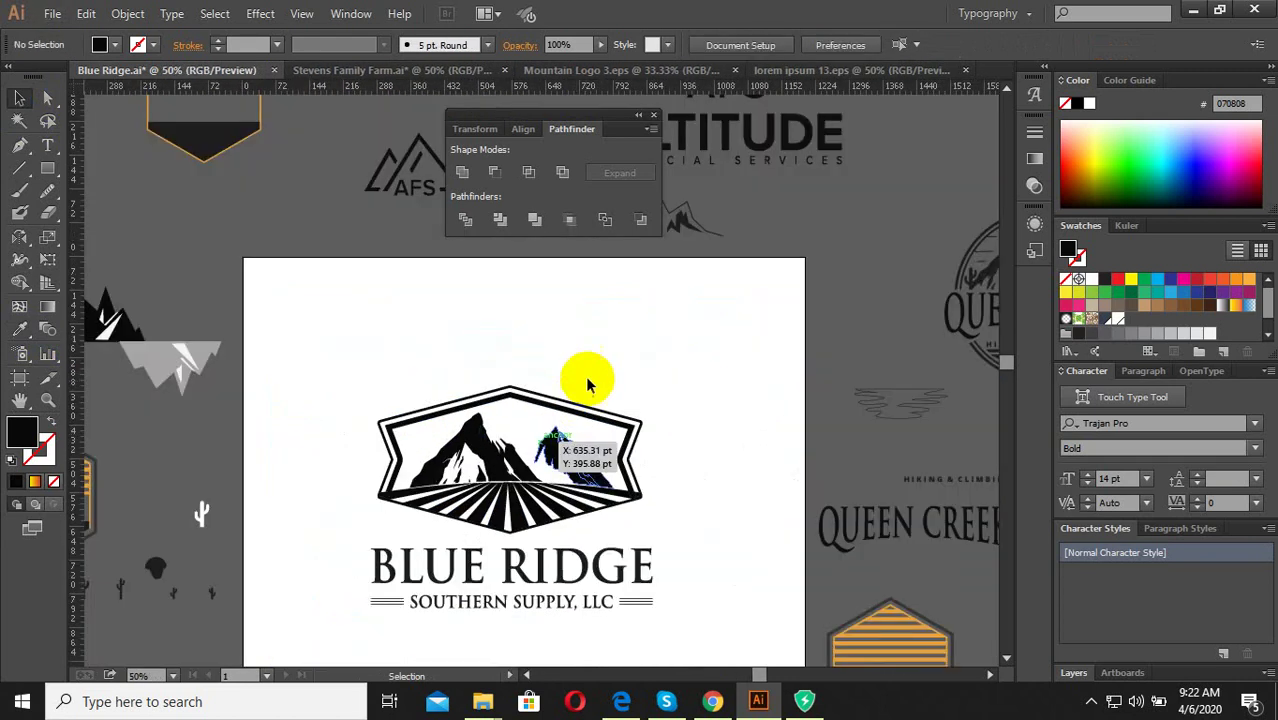
{"action": "scroll", "coordinate": [630, 390], "scroll_direction": "down", "scroll_amount": 1}
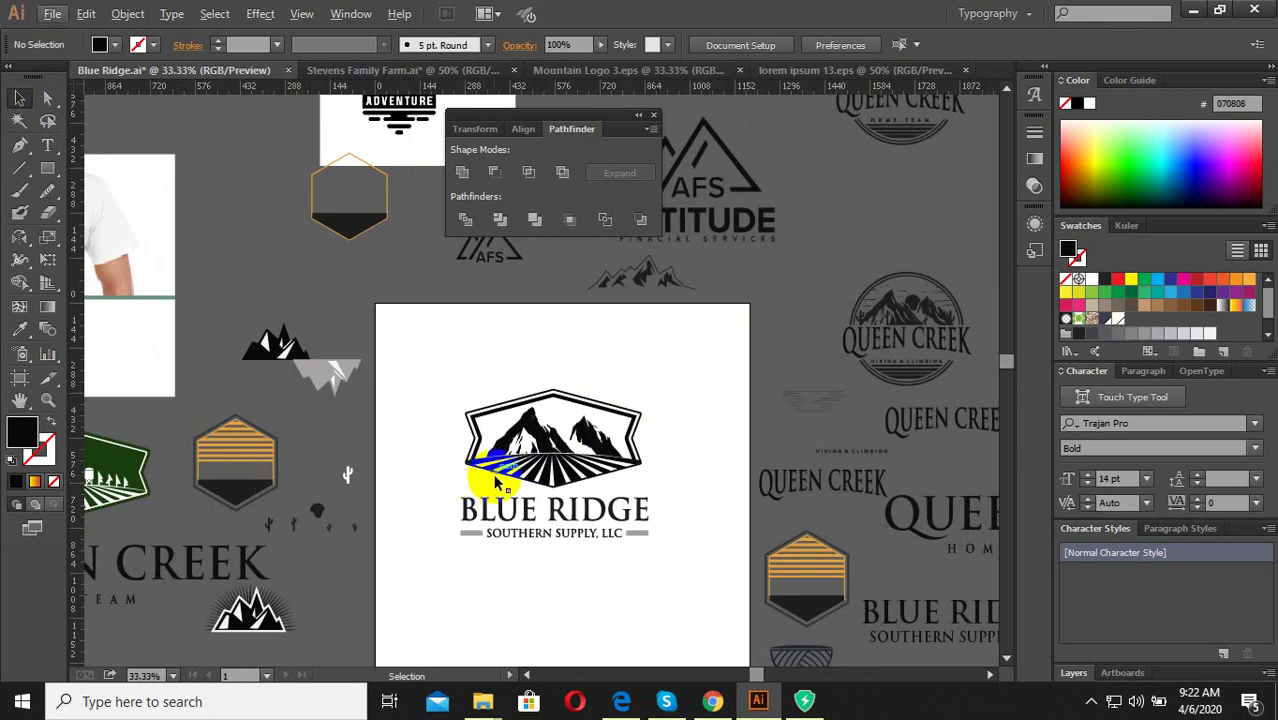
{"action": "scroll", "coordinate": [500, 488], "scroll_direction": "left", "scroll_amount": 1}
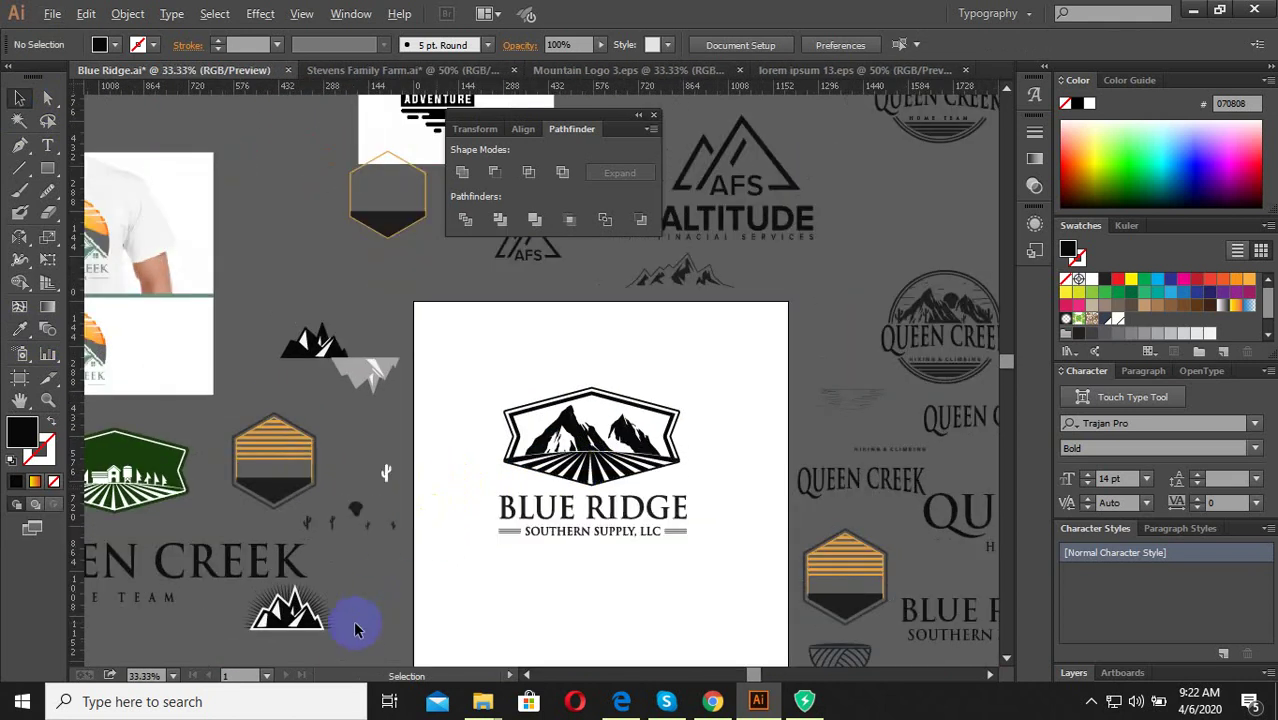
{"action": "scroll", "coordinate": [304, 620], "scroll_direction": "up", "scroll_amount": 1}
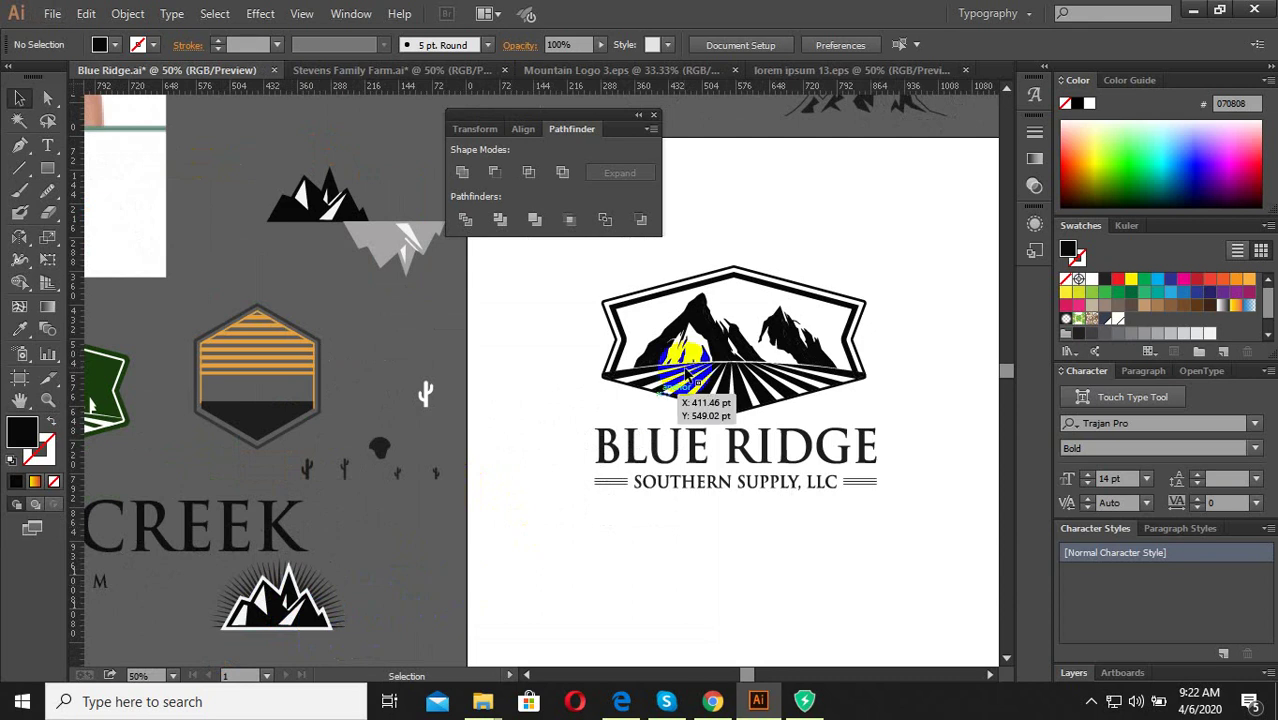
{"action": "scroll", "coordinate": [712, 300], "scroll_direction": "up", "scroll_amount": 1}
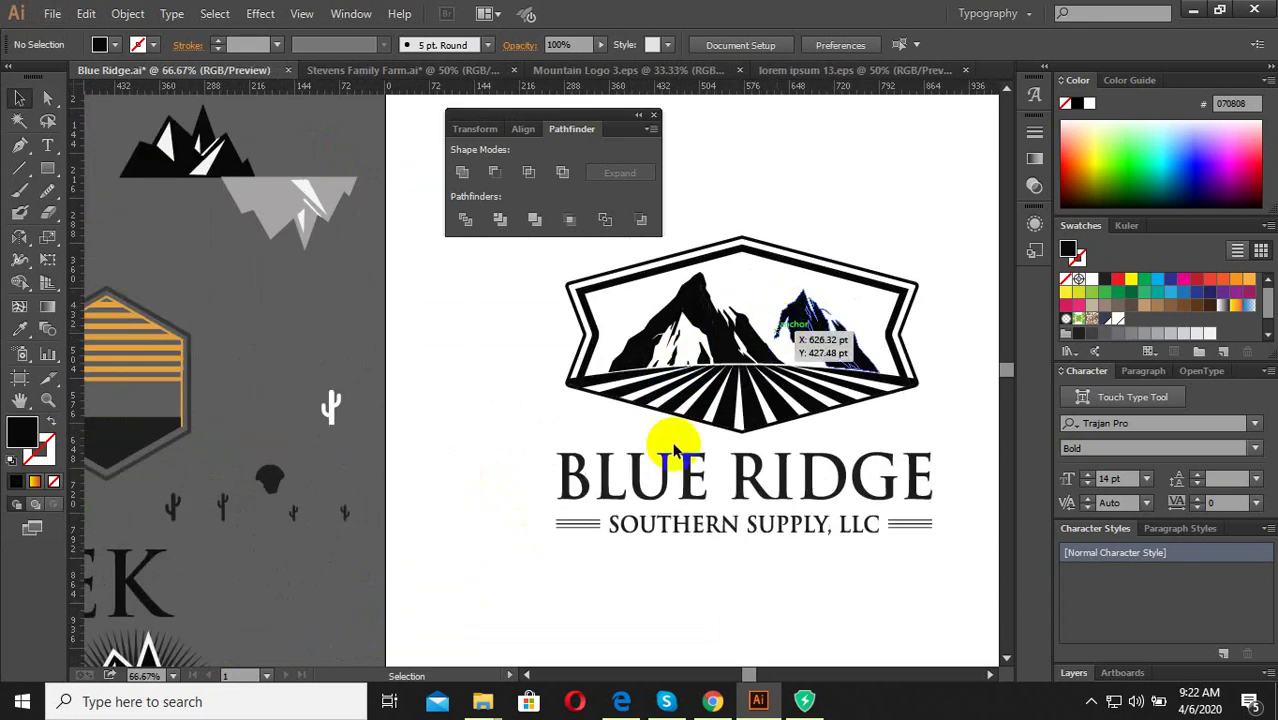
{"action": "scroll", "coordinate": [715, 370], "scroll_direction": "up", "scroll_amount": 1}
{"action": "scroll", "coordinate": [730, 375], "scroll_direction": "down", "scroll_amount": 1}
{"action": "scroll", "coordinate": [728, 378], "scroll_direction": "up", "scroll_amount": 1}
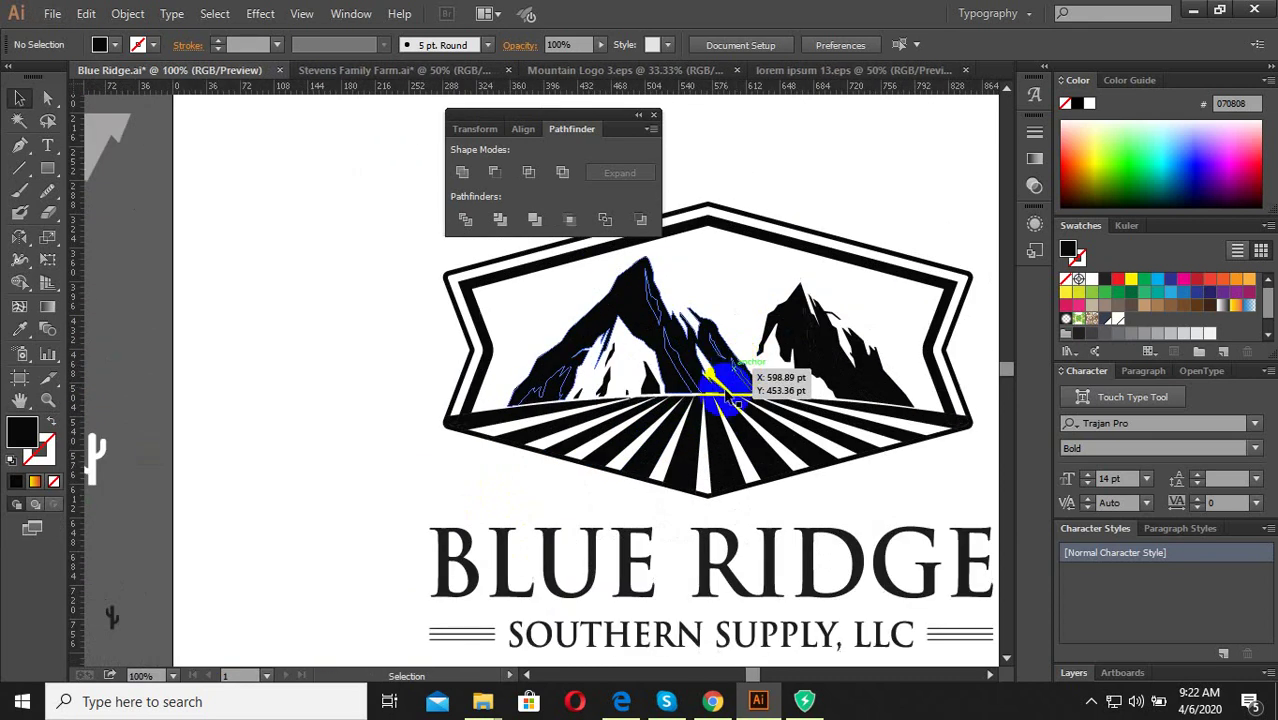
Place a vertical guide through the badge centre.
{"action": "left_click_drag", "start_coordinate": [68, 527], "coordinate": [712, 432]}
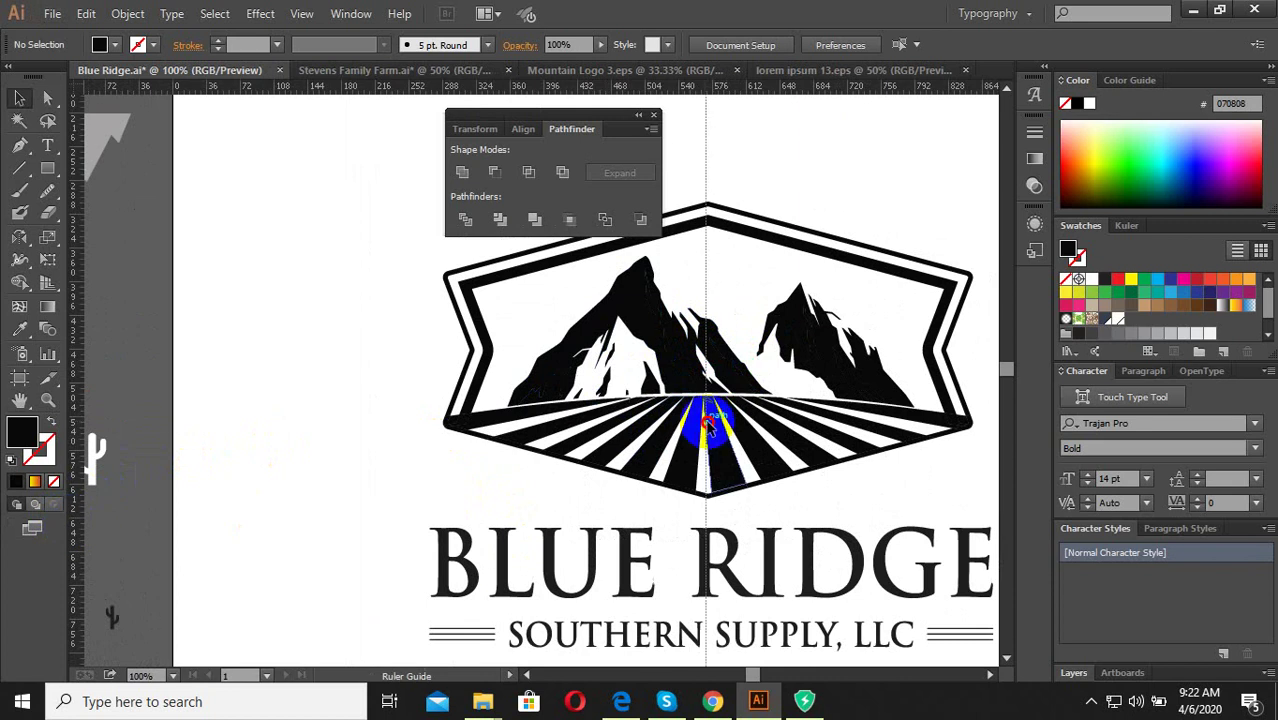
{"action": "left_click", "coordinate": [708, 500]}
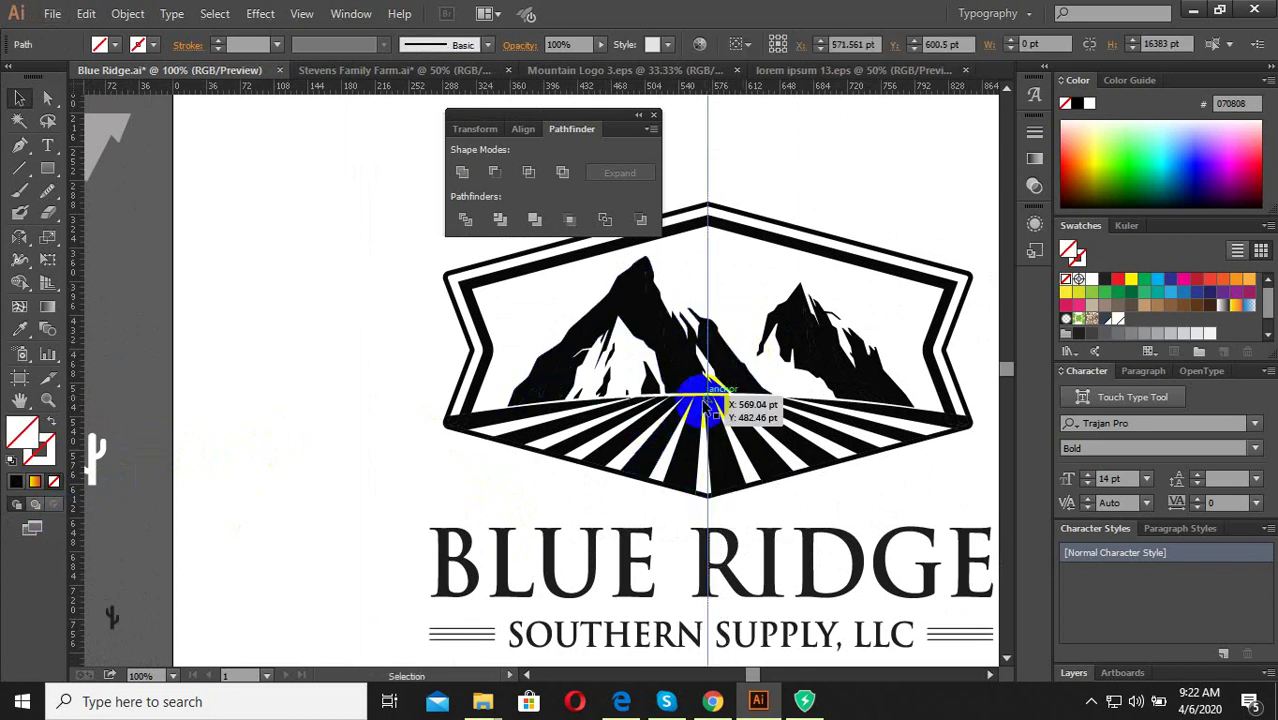
{"action": "scroll", "coordinate": [720, 380], "scroll_direction": "down", "scroll_amount": 1}
{"action": "scroll", "coordinate": [705, 410], "scroll_direction": "up", "scroll_amount": 2}
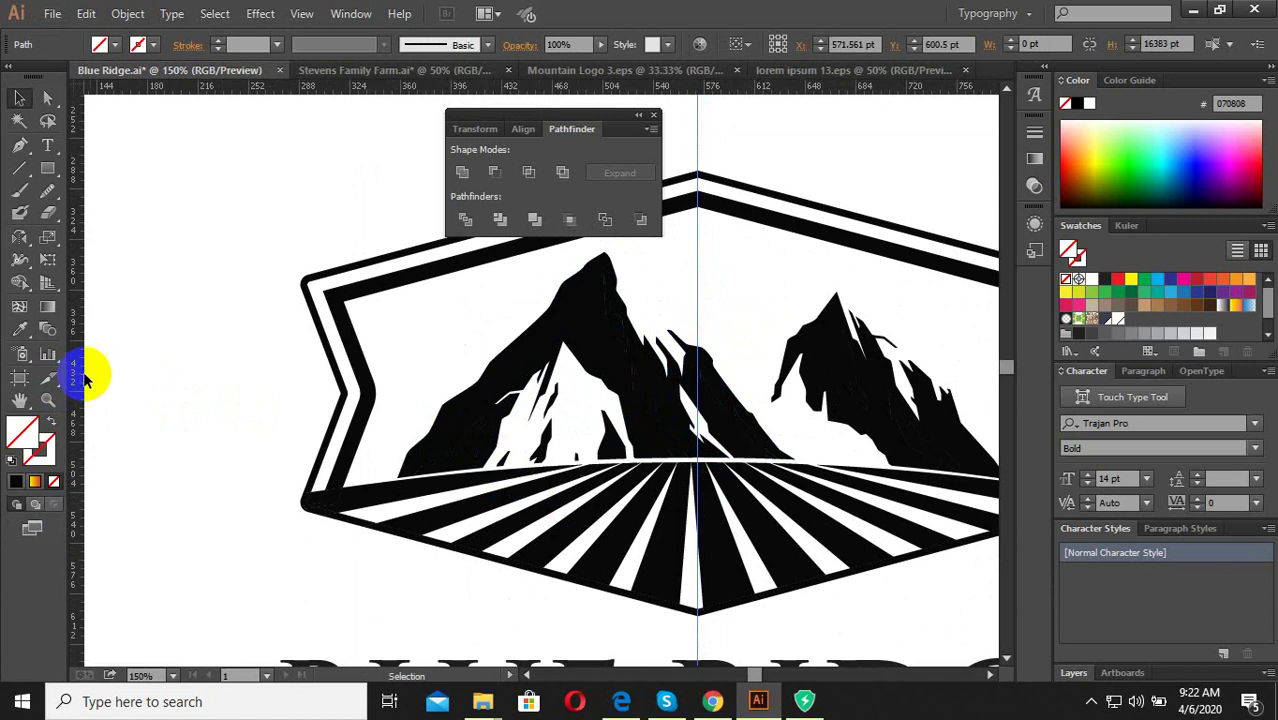
Draw a straight Pen path from the guide leftward along the horizon.
{"action": "left_click", "coordinate": [20, 146]}
{"action": "left_click", "coordinate": [688, 463]}
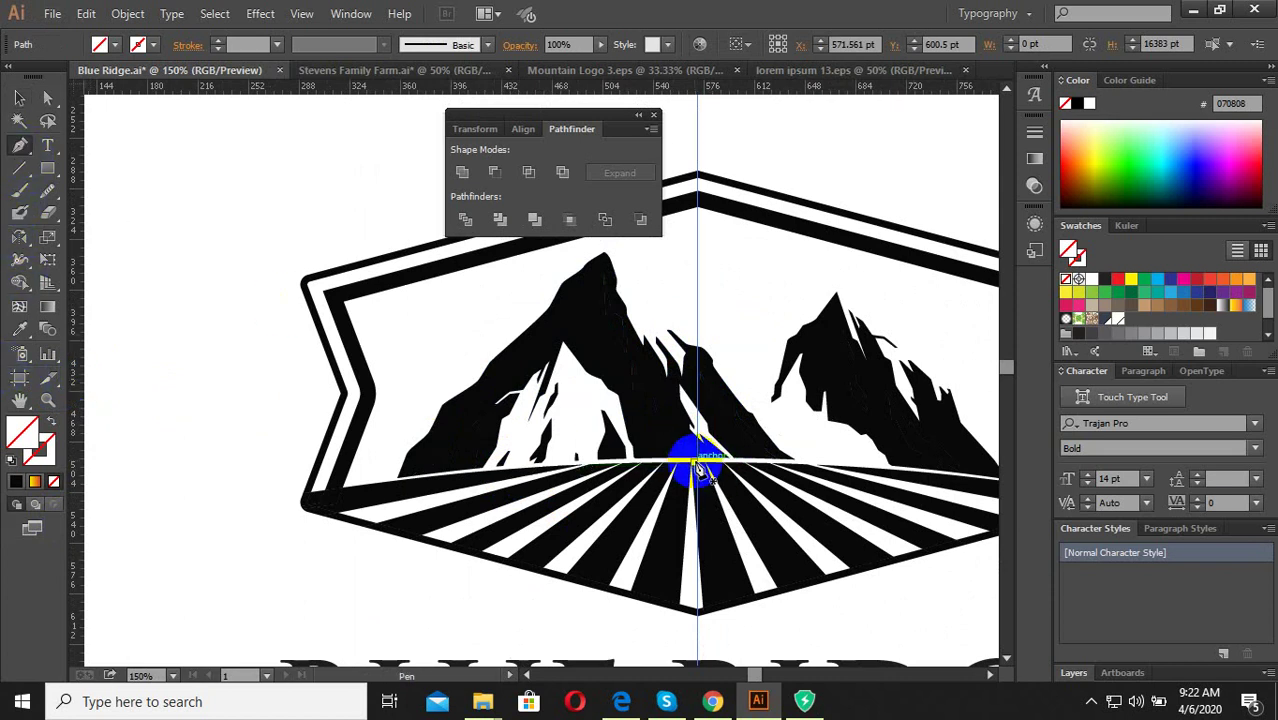
{"action": "mouse_move", "coordinate": [700, 468]}
{"action": "left_mouse_down"}
{"action": "mouse_move", "coordinate": [345, 485]}
{"action": "mouse_move", "coordinate": [300, 450]}
{"action": "mouse_move", "coordinate": [210, 460]}
{"action": "left_mouse_up"}
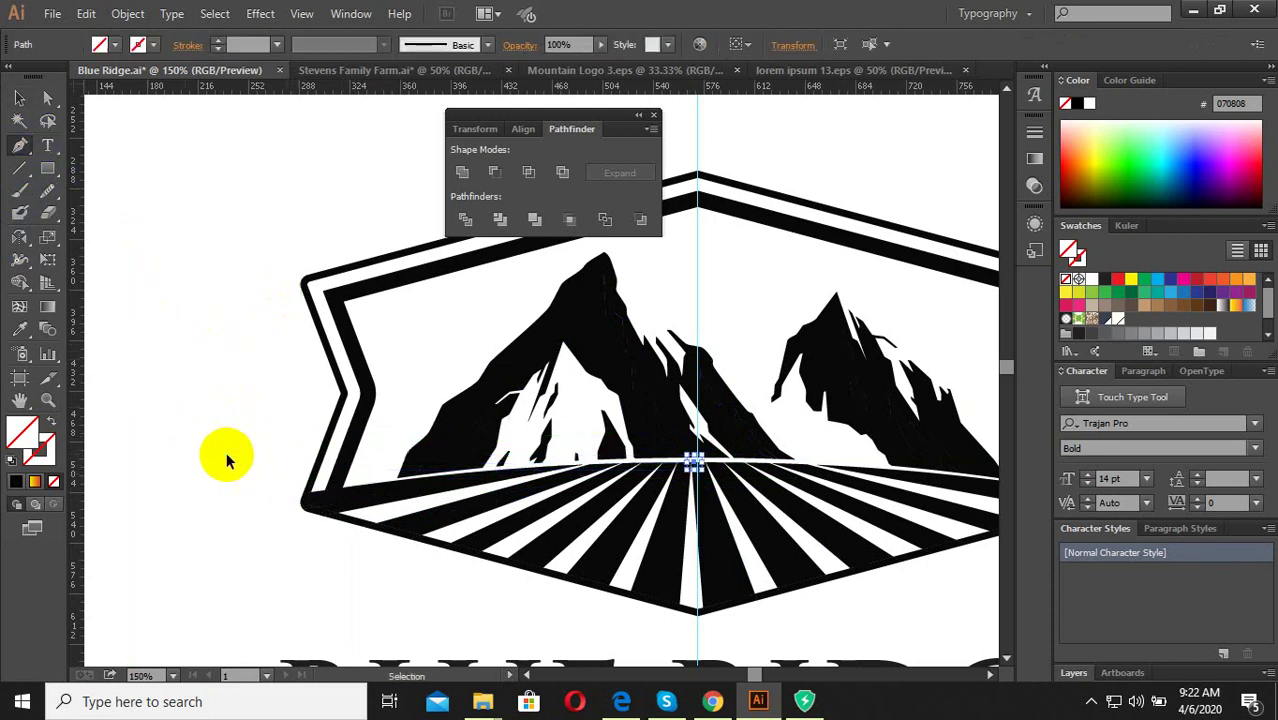
Give the horizon line a 2 pt stroke weight.
{"action": "left_click_drag", "start_coordinate": [210, 460], "coordinate": [80, 157]}
{"action": "left_click", "coordinate": [19, 97]}
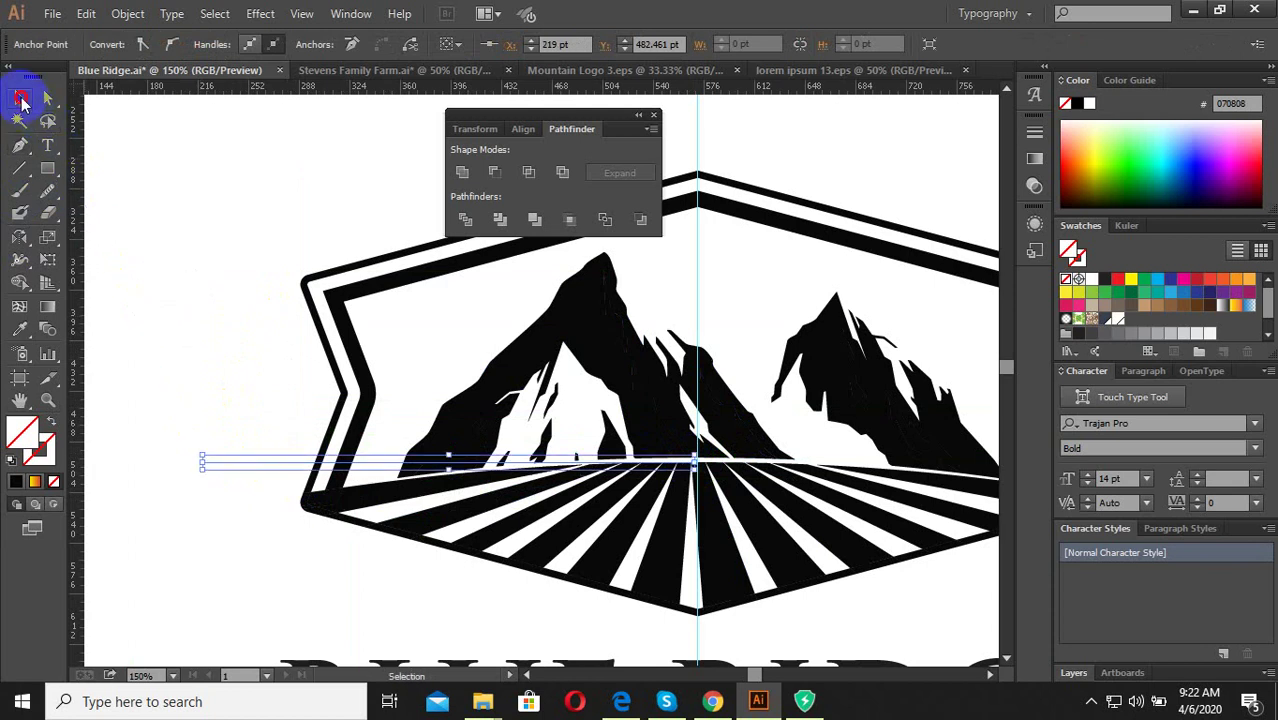
{"action": "left_click_drag", "start_coordinate": [255, 411], "coordinate": [196, 512]}
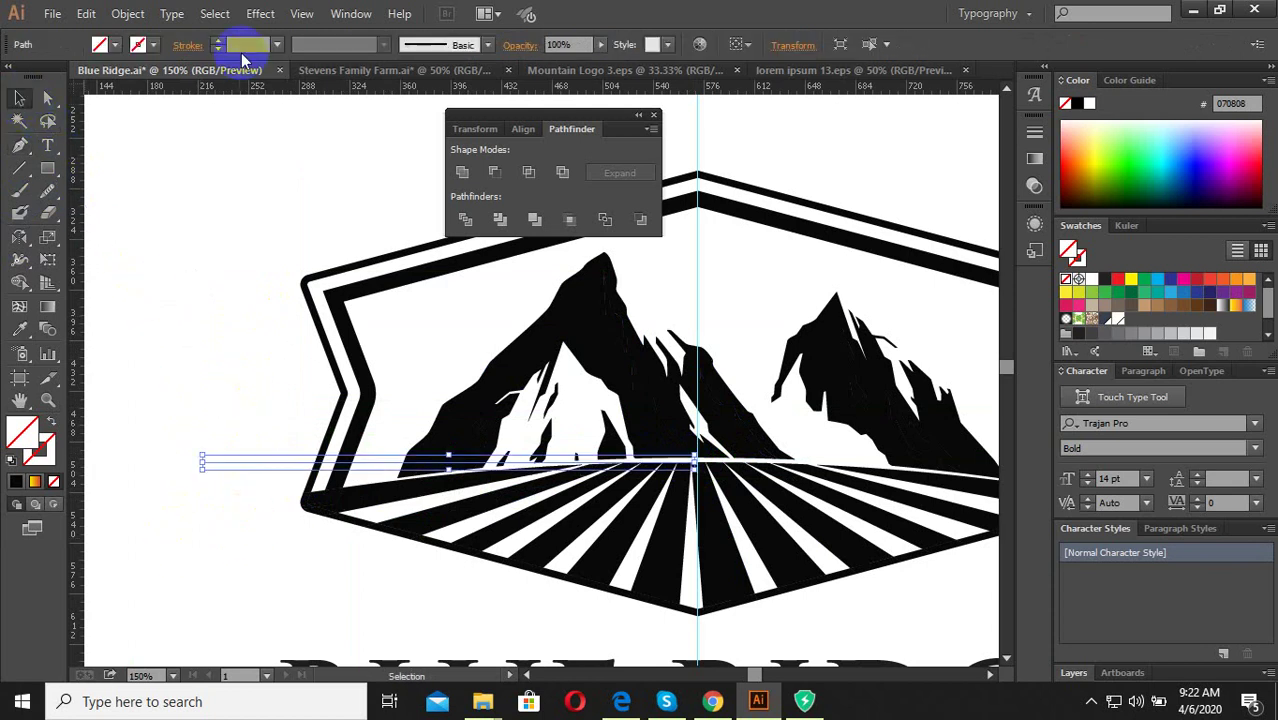
{"action": "left_click", "coordinate": [240, 44]}
{"action": "type", "text": "2"}
{"action": "key", "text": "Return"}
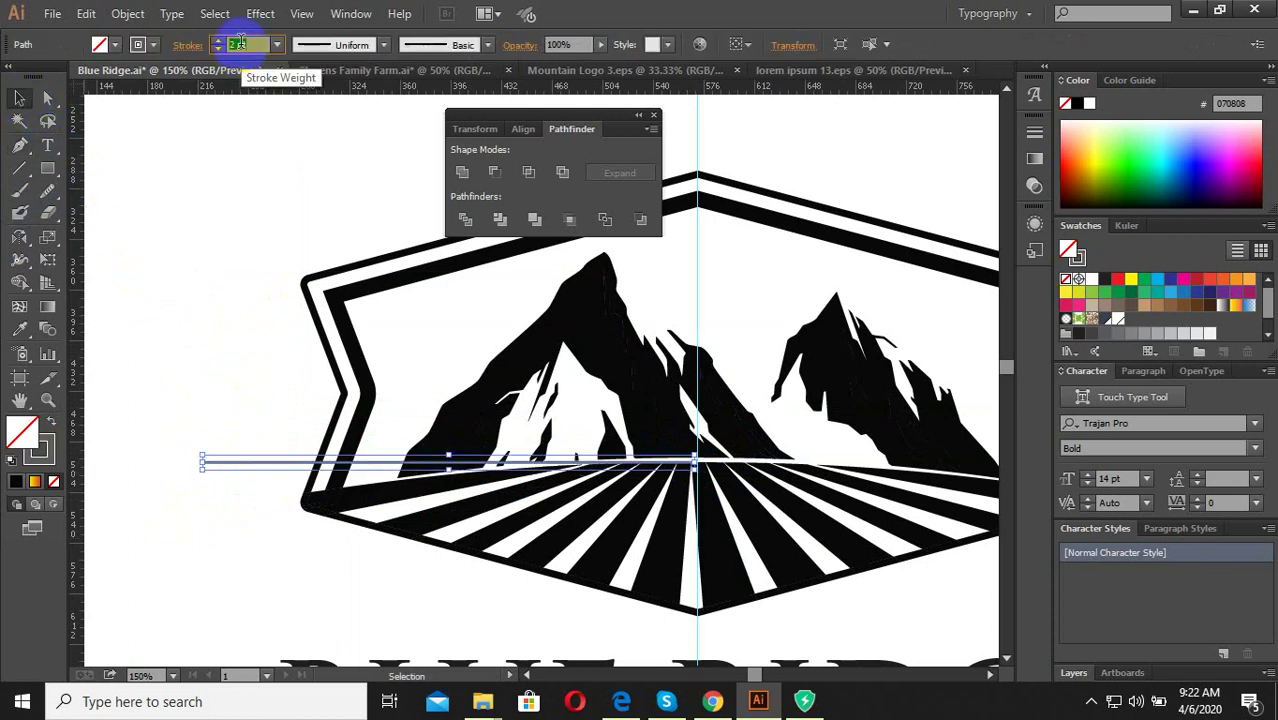
{"action": "left_click", "coordinate": [267, 345]}
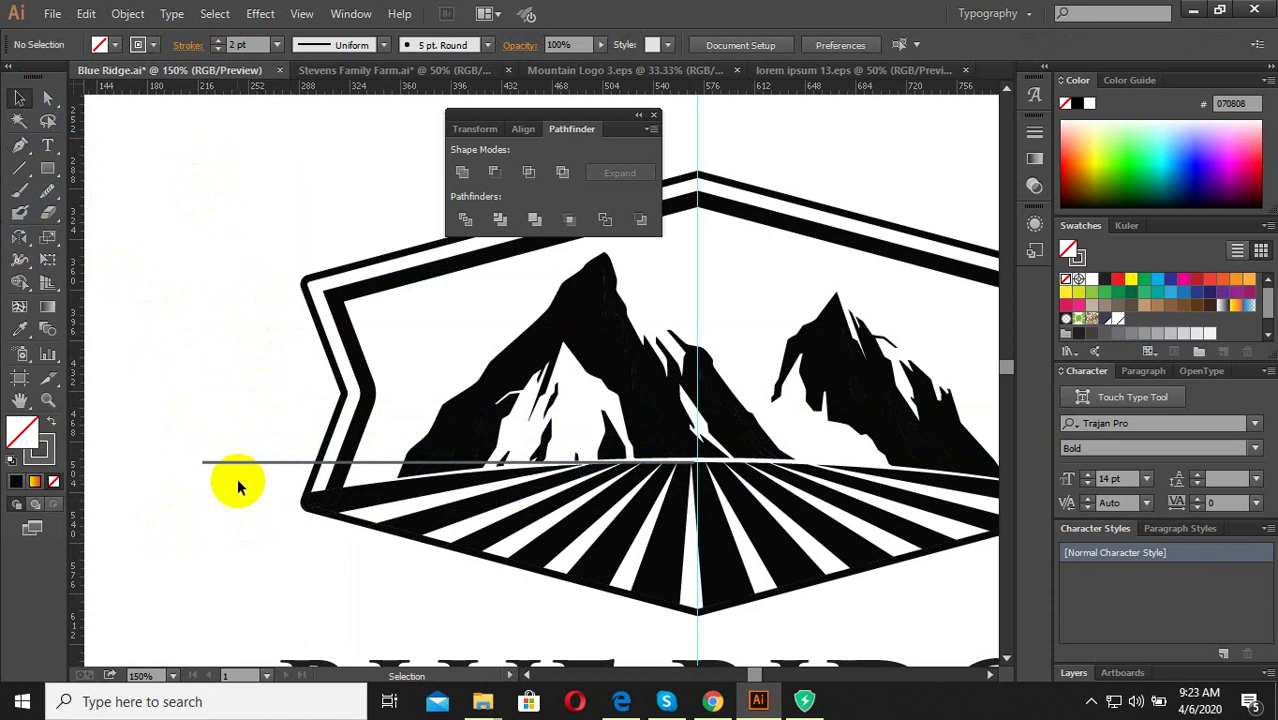
{"action": "left_click_drag", "start_coordinate": [254, 380], "coordinate": [177, 490]}
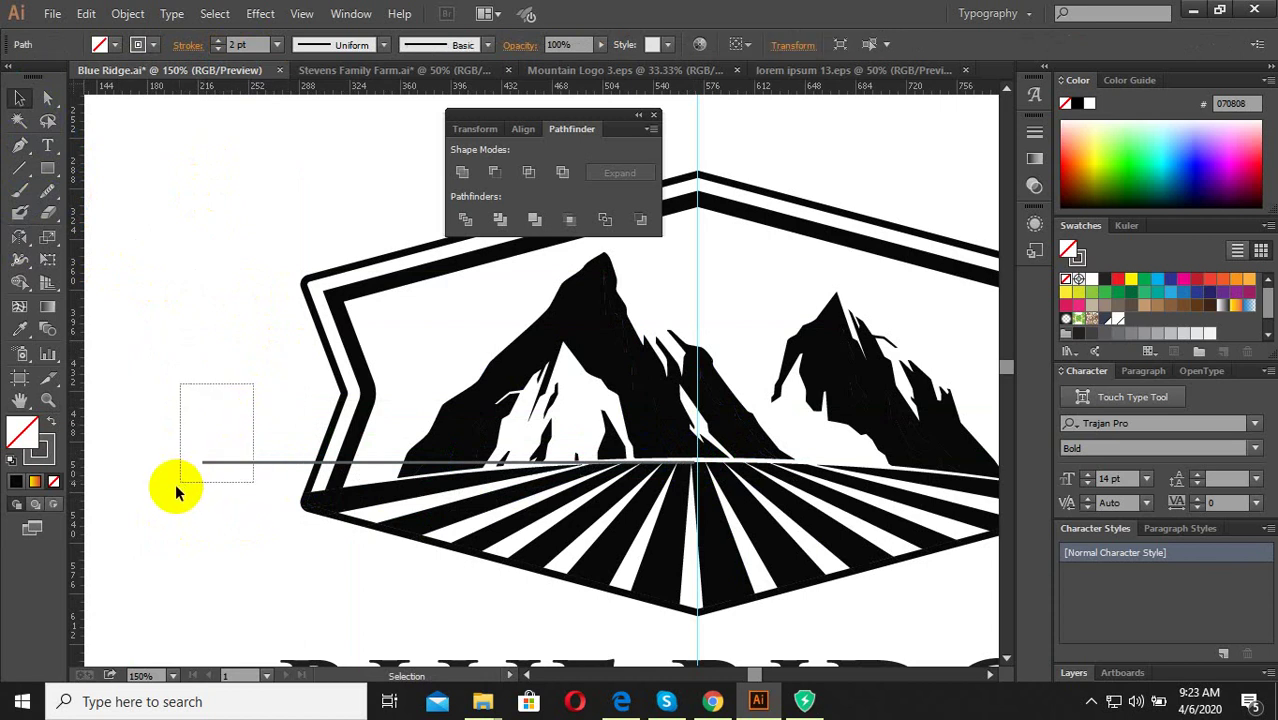
Apply a tapered width profile and raise the stroke weight to 4 pt.
{"action": "left_click", "coordinate": [383, 52]}
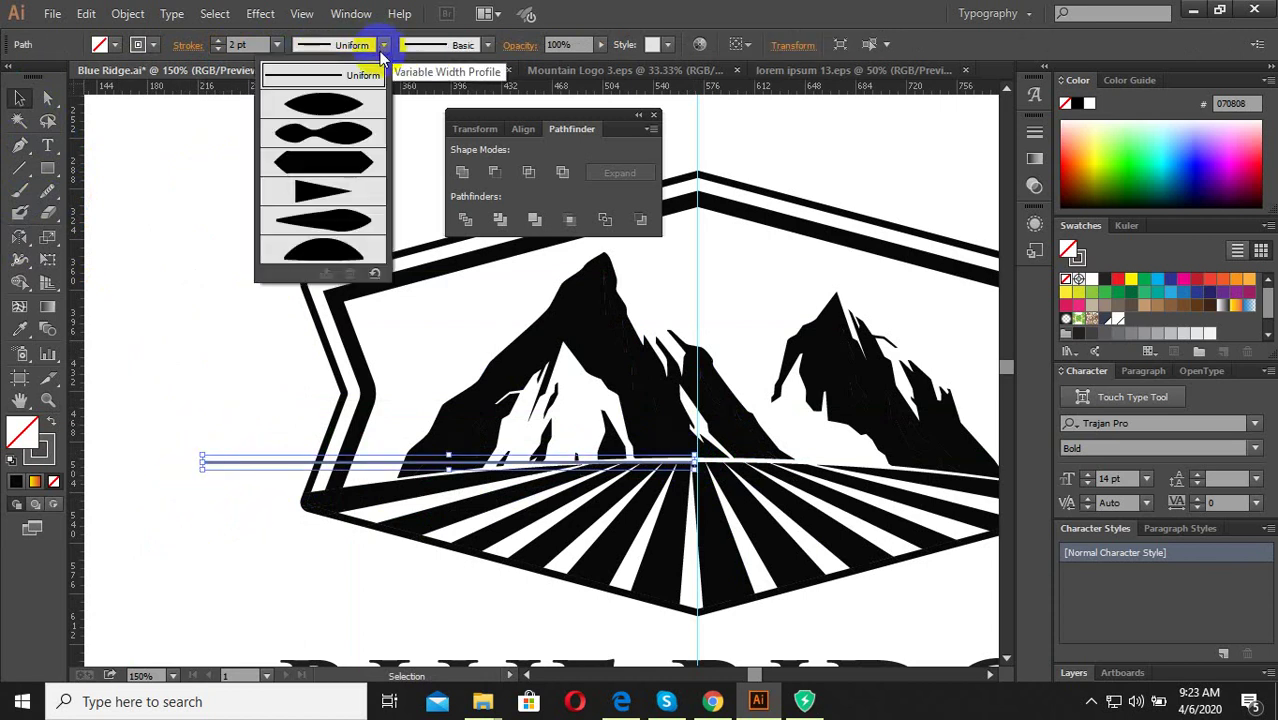
{"action": "left_click", "coordinate": [318, 222]}
{"action": "left_click_drag", "start_coordinate": [276, 369], "coordinate": [222, 514]}
{"action": "scroll", "coordinate": [236, 506], "scroll_direction": "up", "scroll_amount": 1}
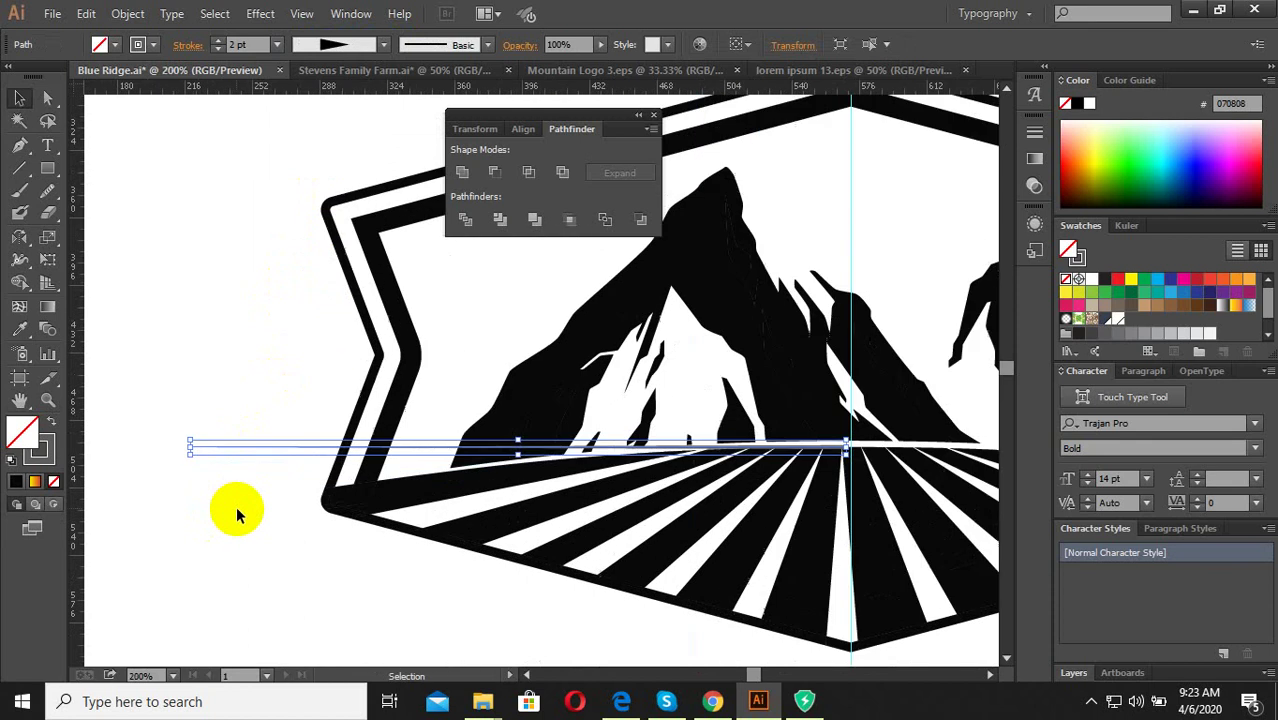
{"action": "type", "text": "4"}
{"action": "key", "text": "Return"}
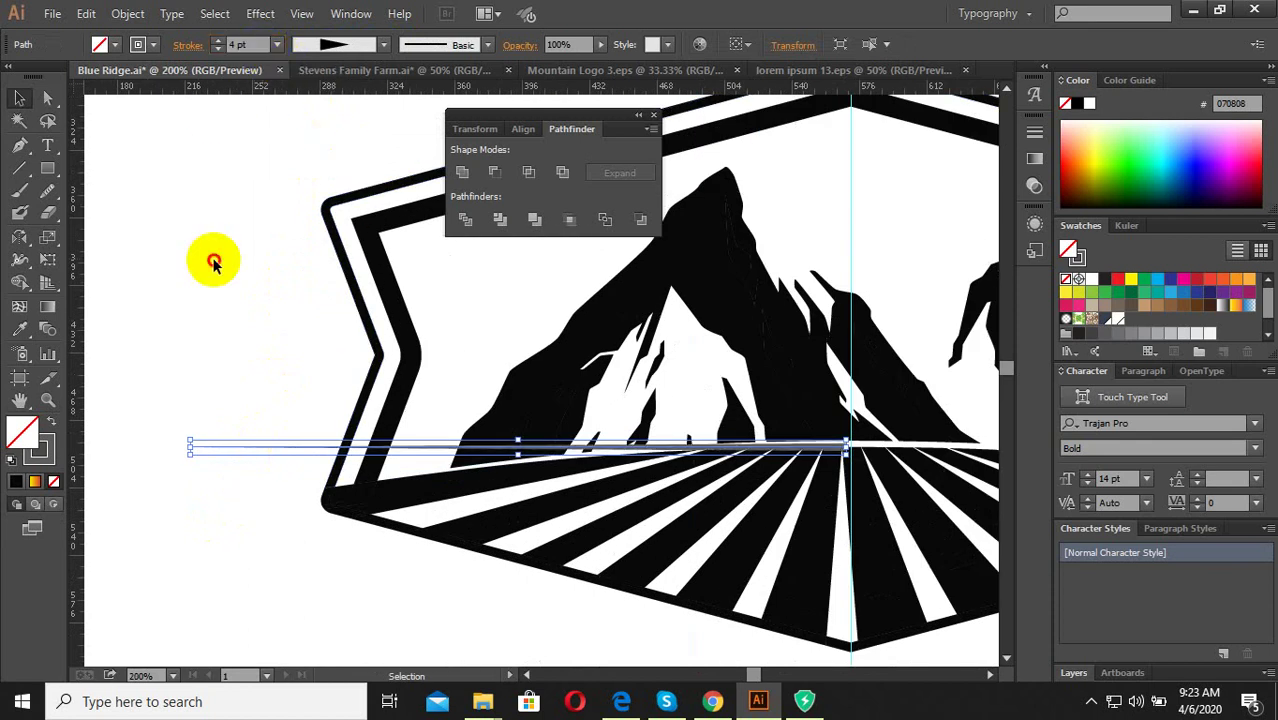
{"action": "left_click_drag", "start_coordinate": [251, 394], "coordinate": [222, 511]}
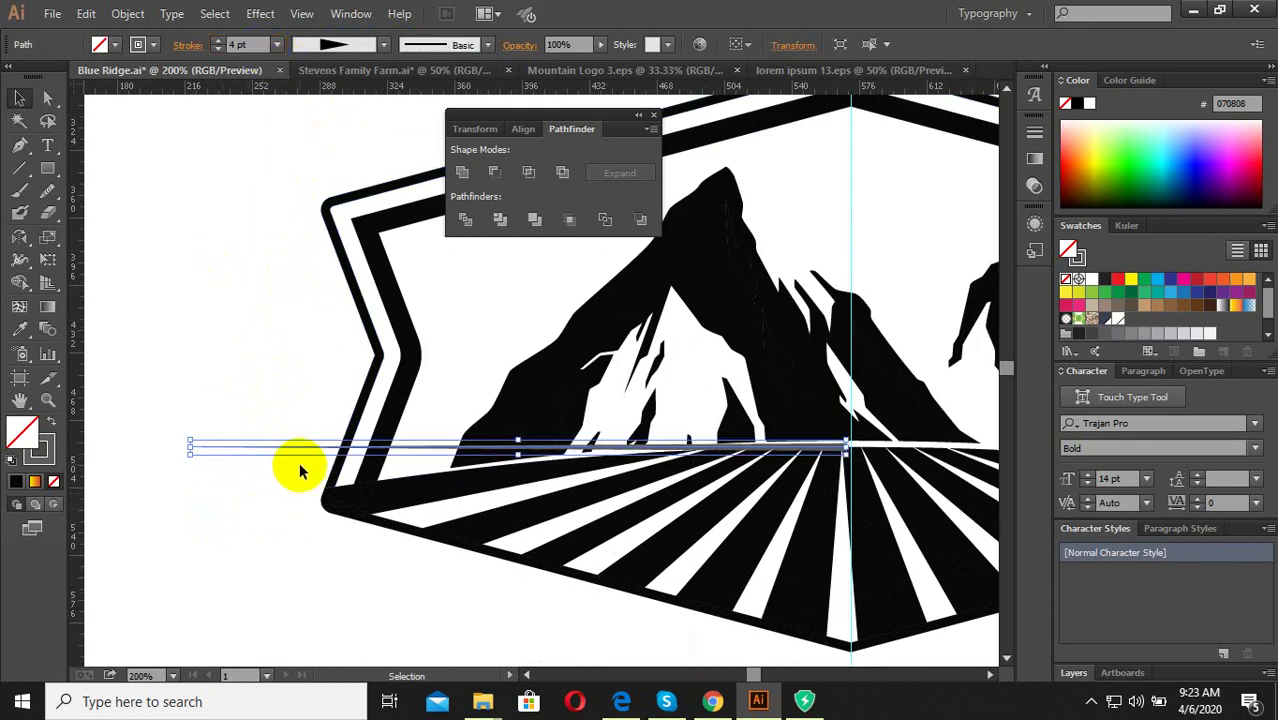
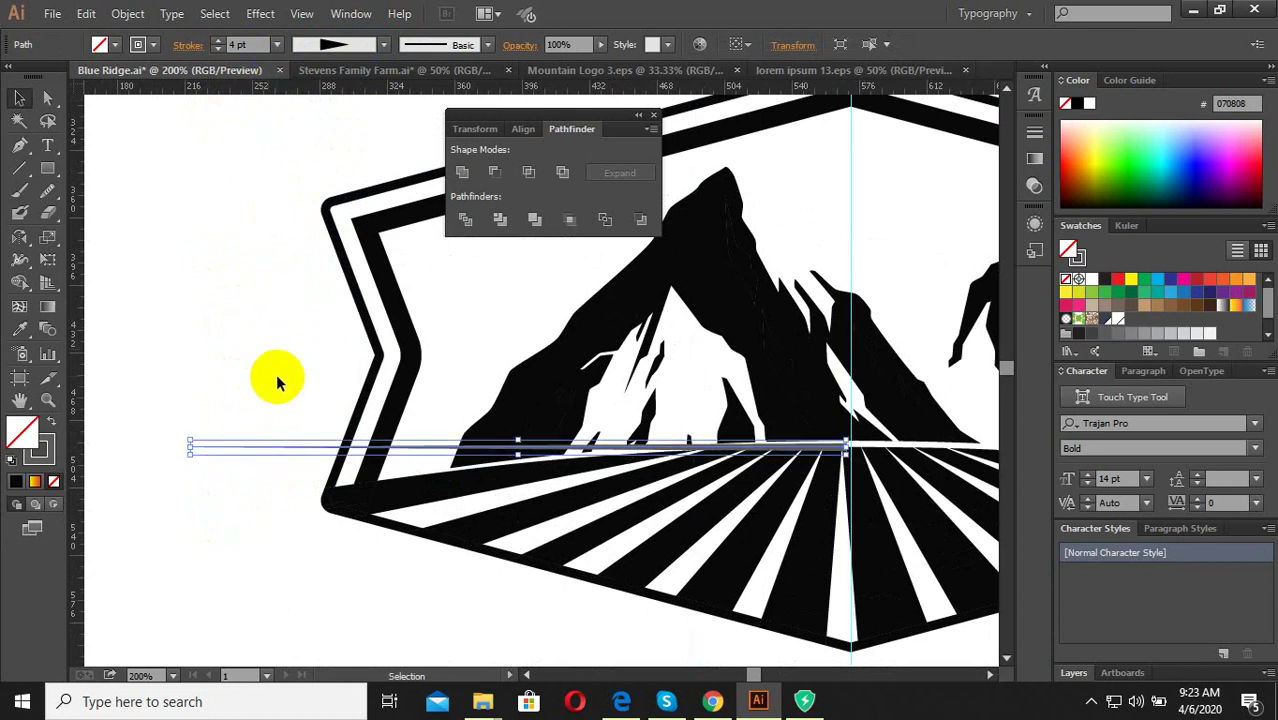
Select and then deselect the existing horizontal line in the badge.
{"action": "left_click", "coordinate": [280, 410]}
{"action": "left_click_drag", "start_coordinate": [280, 410], "coordinate": [243, 500]}
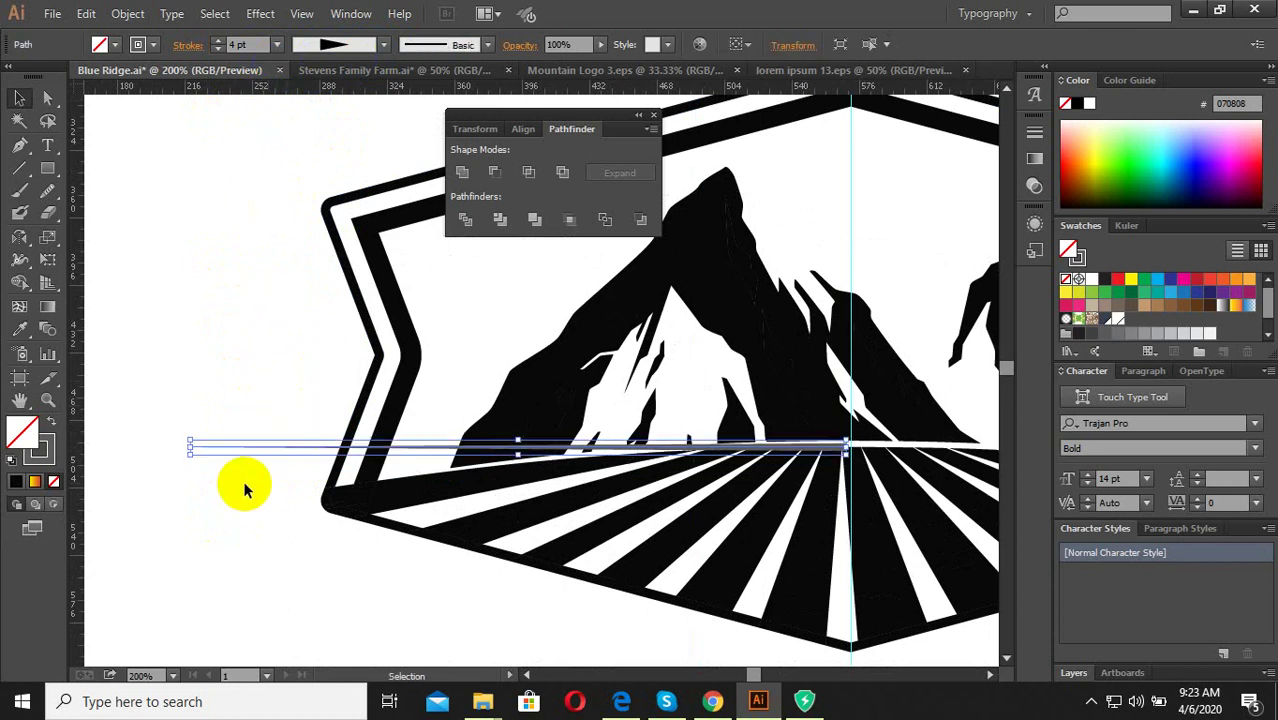
{"action": "left_click", "coordinate": [245, 490]}
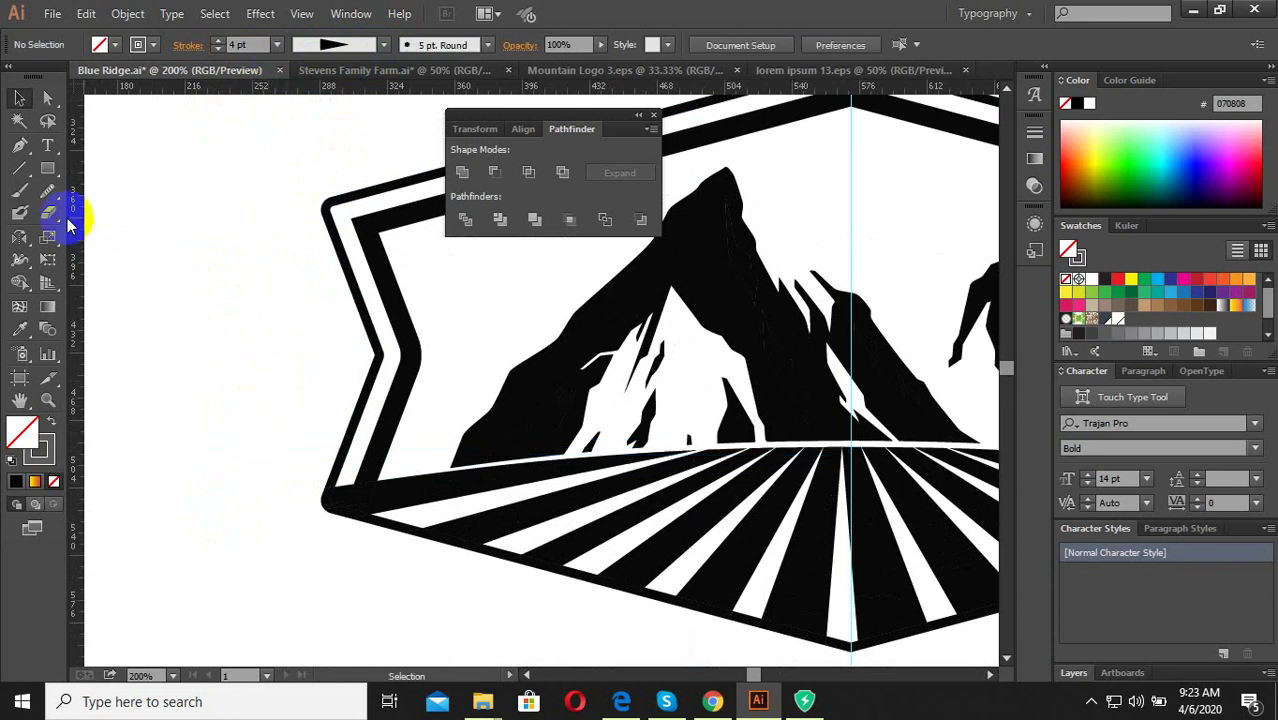
Draw a straight Pen line from left of the badge to the centre guide on the horizon.
{"action": "left_click", "coordinate": [19, 148]}
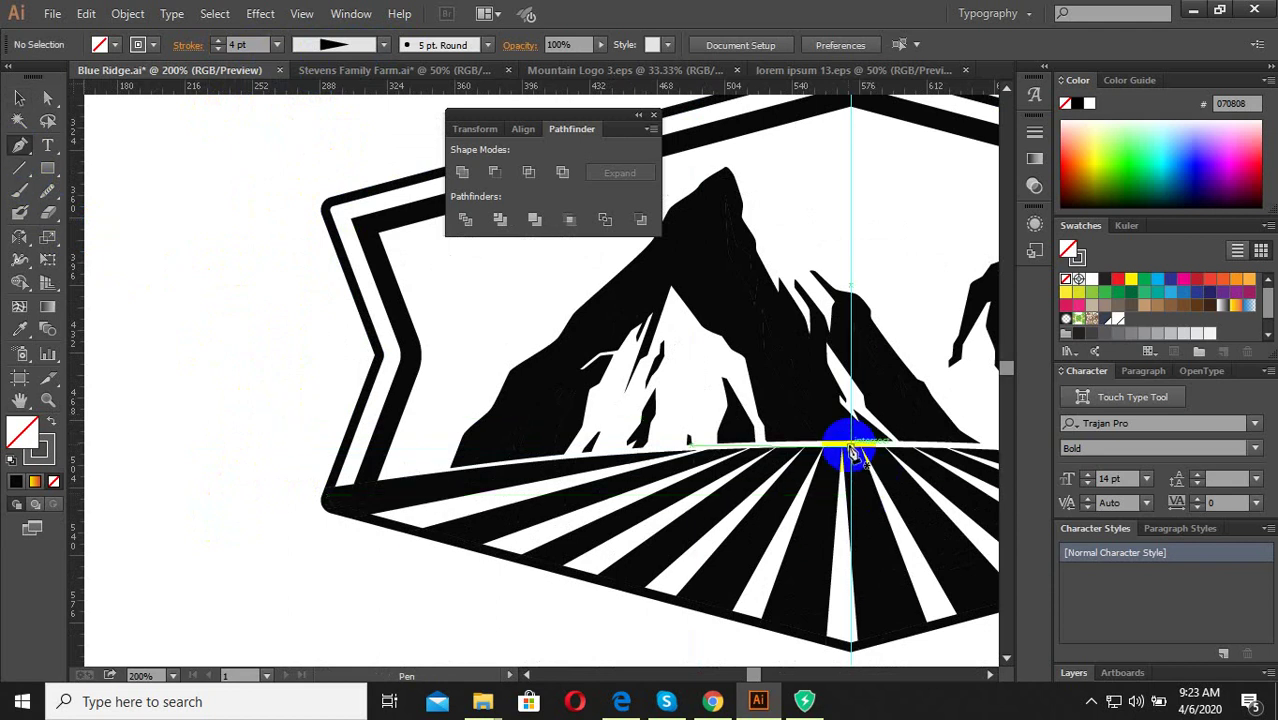
{"action": "left_click_drag", "start_coordinate": [850, 452], "coordinate": [485, 456]}
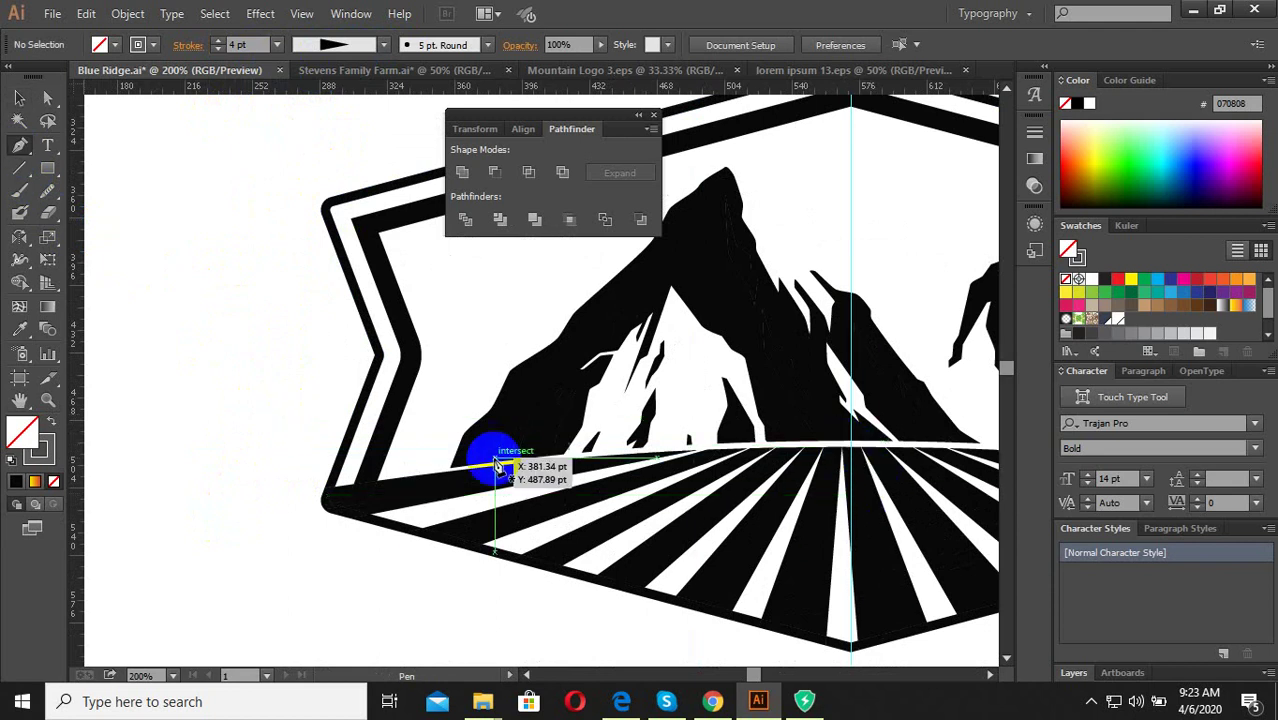
{"action": "left_click", "coordinate": [180, 451]}
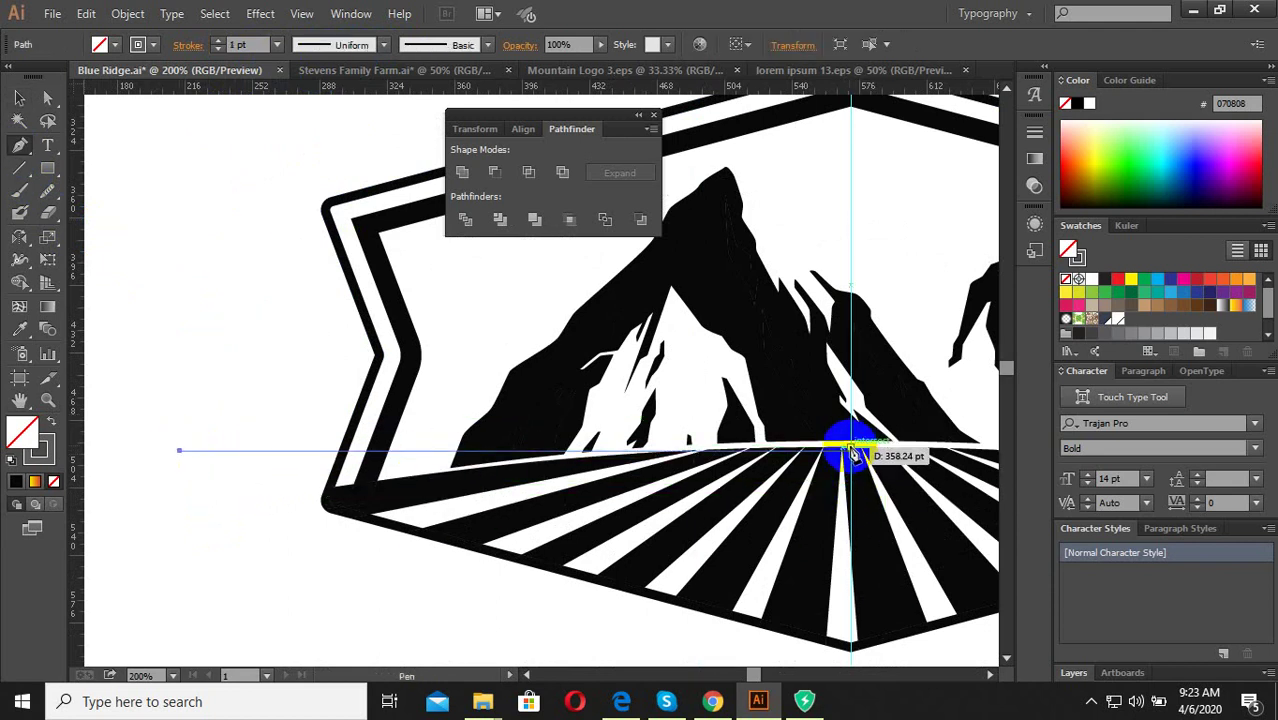
{"action": "scroll", "coordinate": [850, 455], "scroll_direction": "up", "scroll_amount": 2}
{"action": "scroll", "coordinate": [854, 451], "scroll_direction": "up", "scroll_amount": 1}
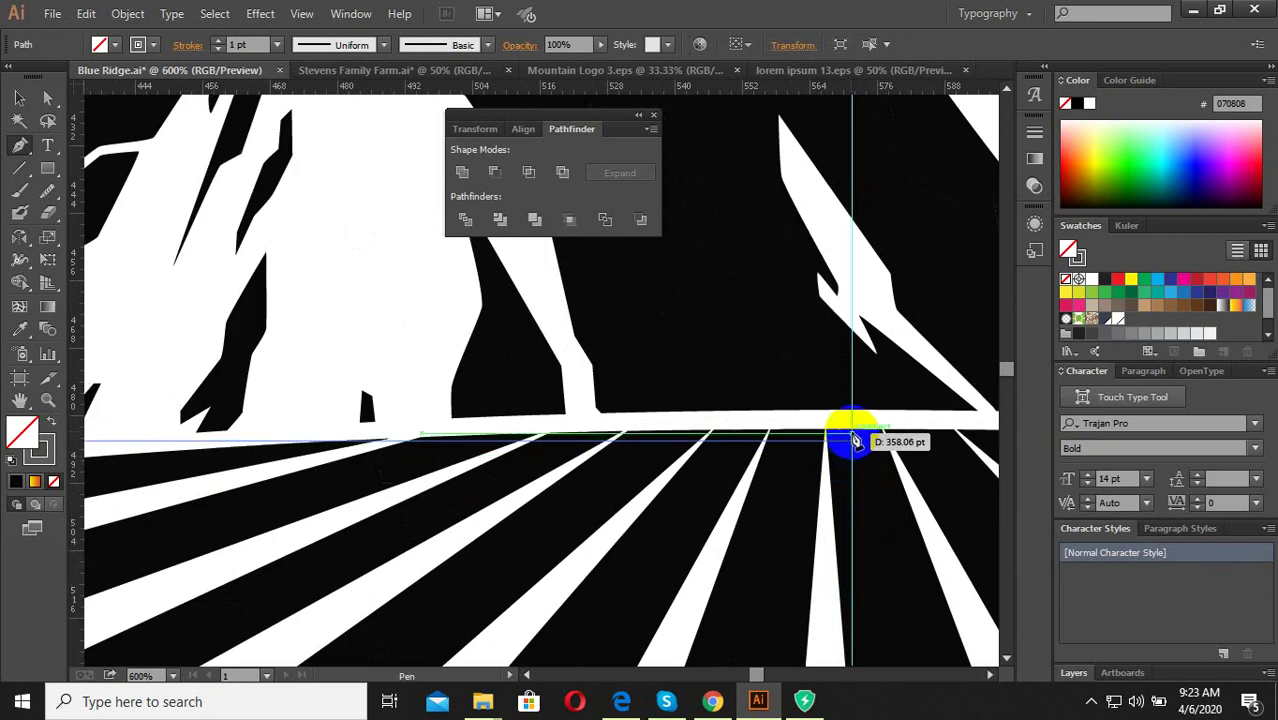
{"action": "left_click", "coordinate": [858, 439]}
{"action": "scroll", "coordinate": [864, 437], "scroll_direction": "down", "scroll_amount": 3}
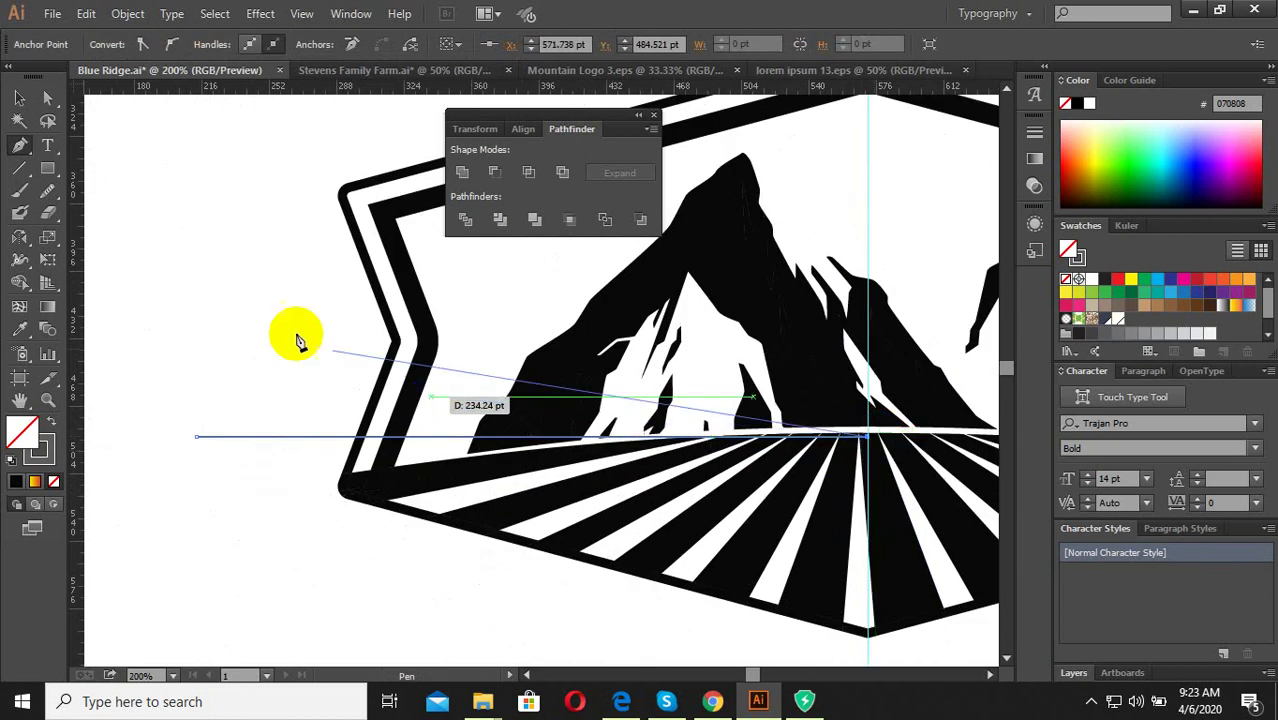
{"action": "key", "text": "v"}
{"action": "left_click_drag", "start_coordinate": [263, 330], "coordinate": [193, 457]}
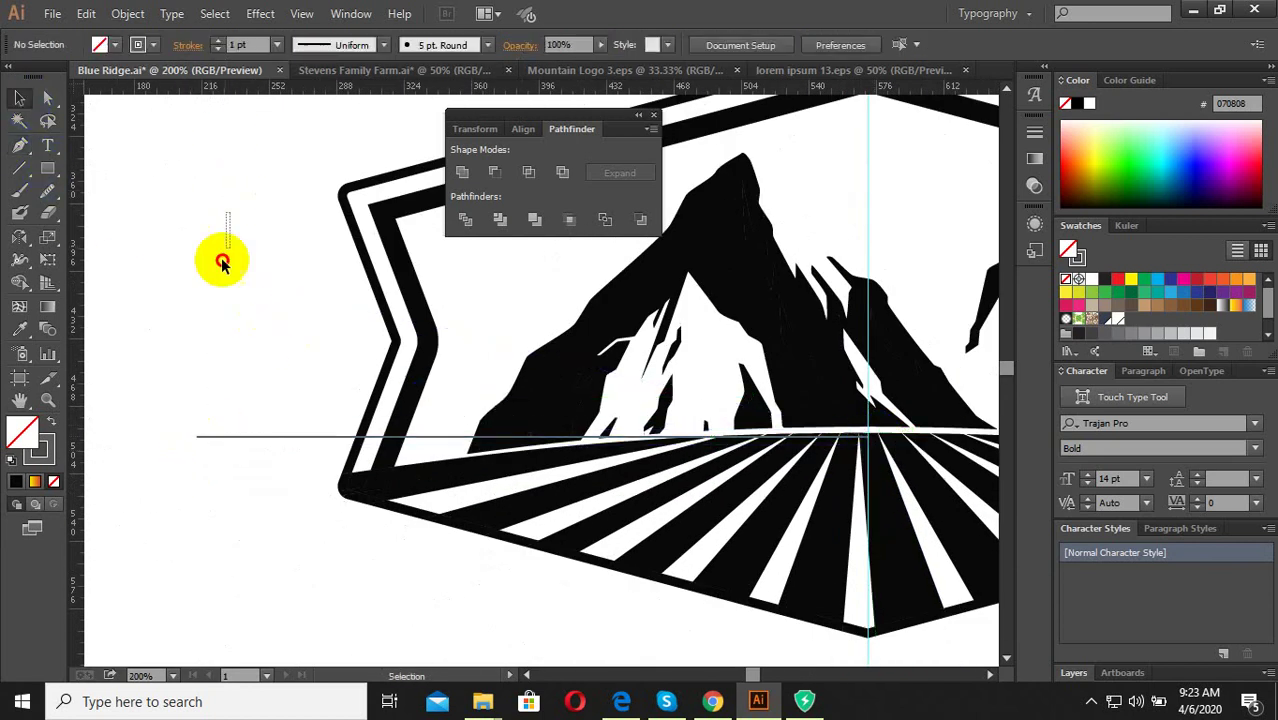
Give the new line a tapered width profile and a 9 pt stroke.
{"action": "left_click_drag", "start_coordinate": [280, 308], "coordinate": [125, 555]}
{"action": "left_click", "coordinate": [334, 44]}
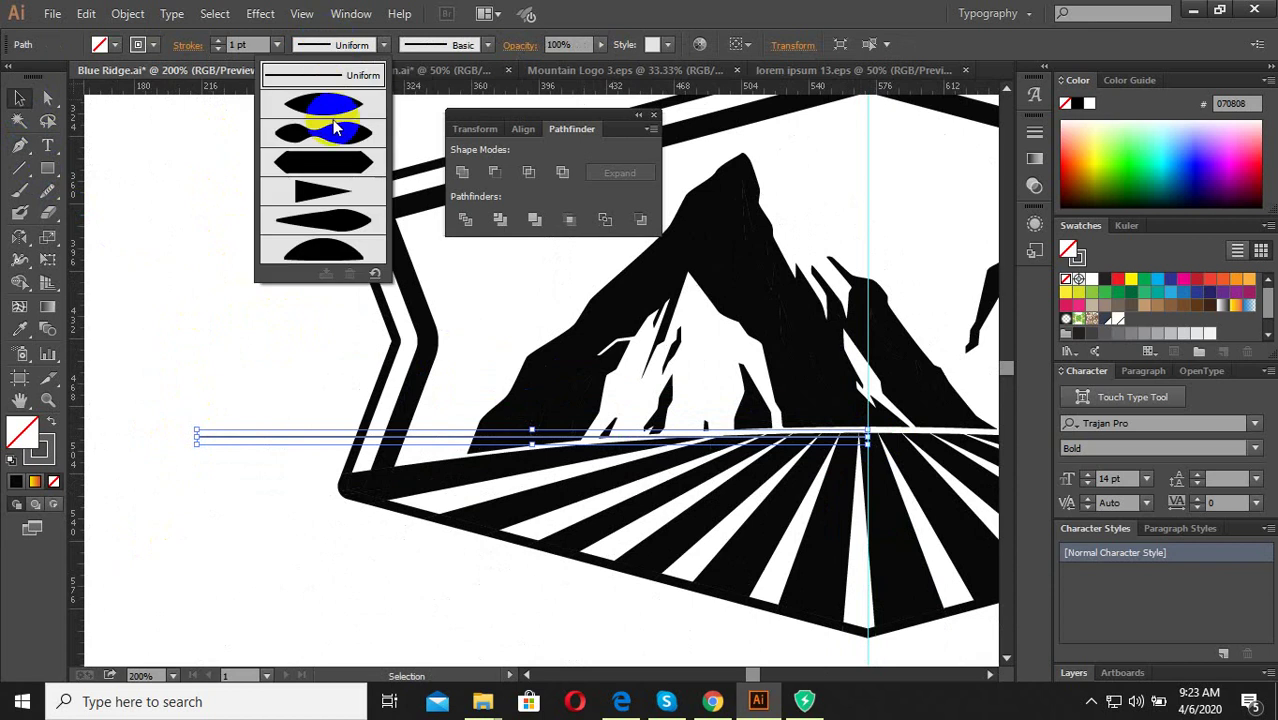
{"action": "left_click", "coordinate": [326, 186]}
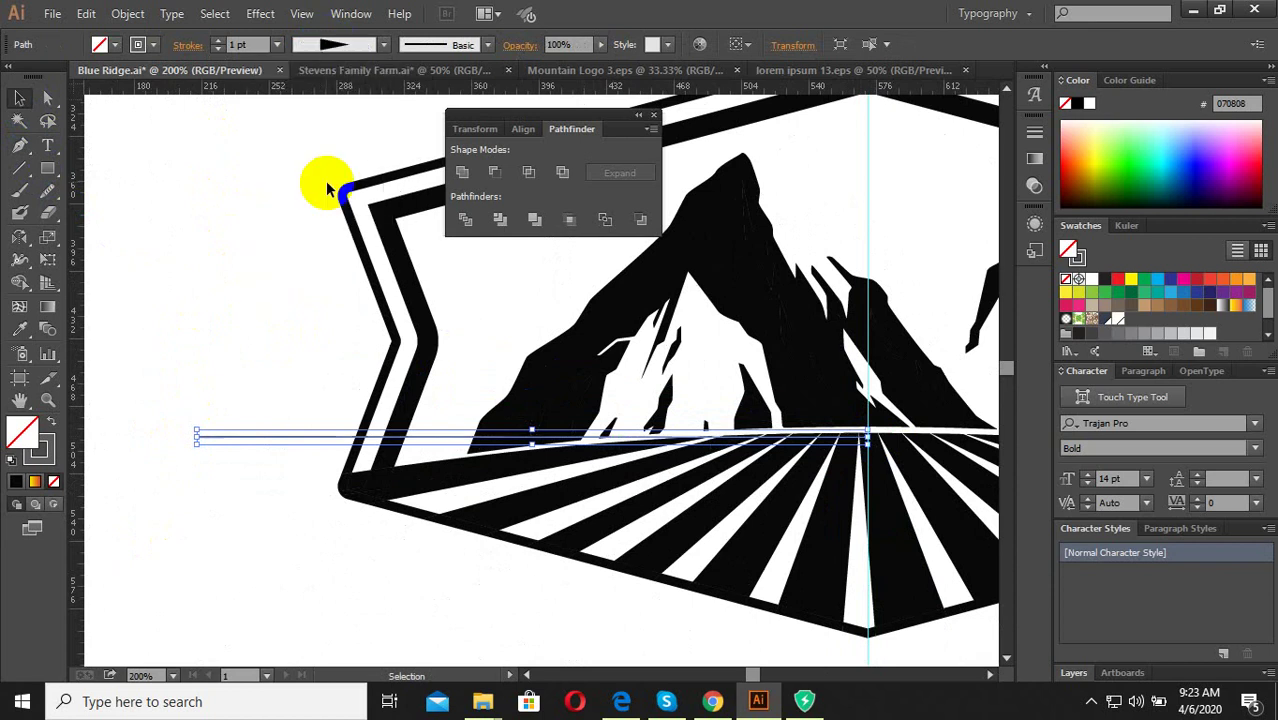
{"action": "left_click", "coordinate": [253, 44]}
{"action": "type", "text": "3"}
{"action": "key", "text": "Return"}
{"action": "type", "text": "9"}
{"action": "left_click", "coordinate": [236, 314]}
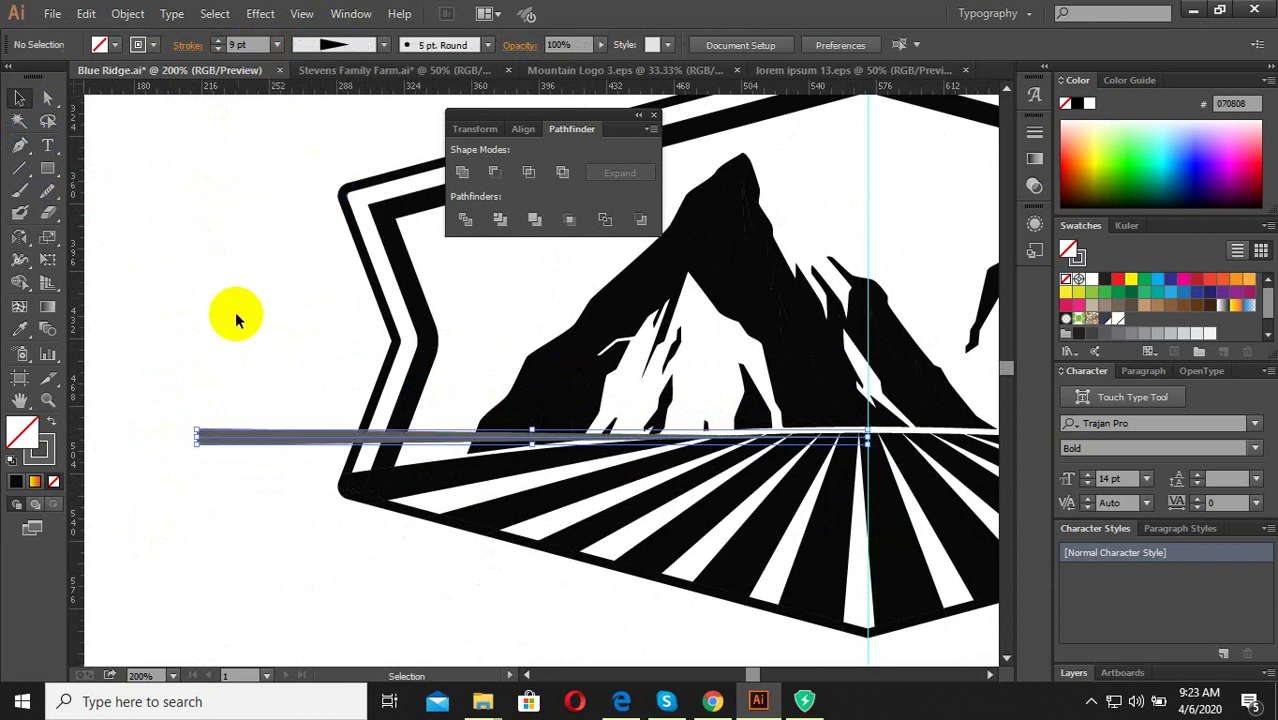
{"action": "scroll", "coordinate": [342, 399], "scroll_direction": "down", "scroll_amount": 1}
{"action": "scroll", "coordinate": [342, 420], "scroll_direction": "down", "scroll_amount": 1}
{"action": "scroll", "coordinate": [325, 443], "scroll_direction": "up", "scroll_amount": 3}
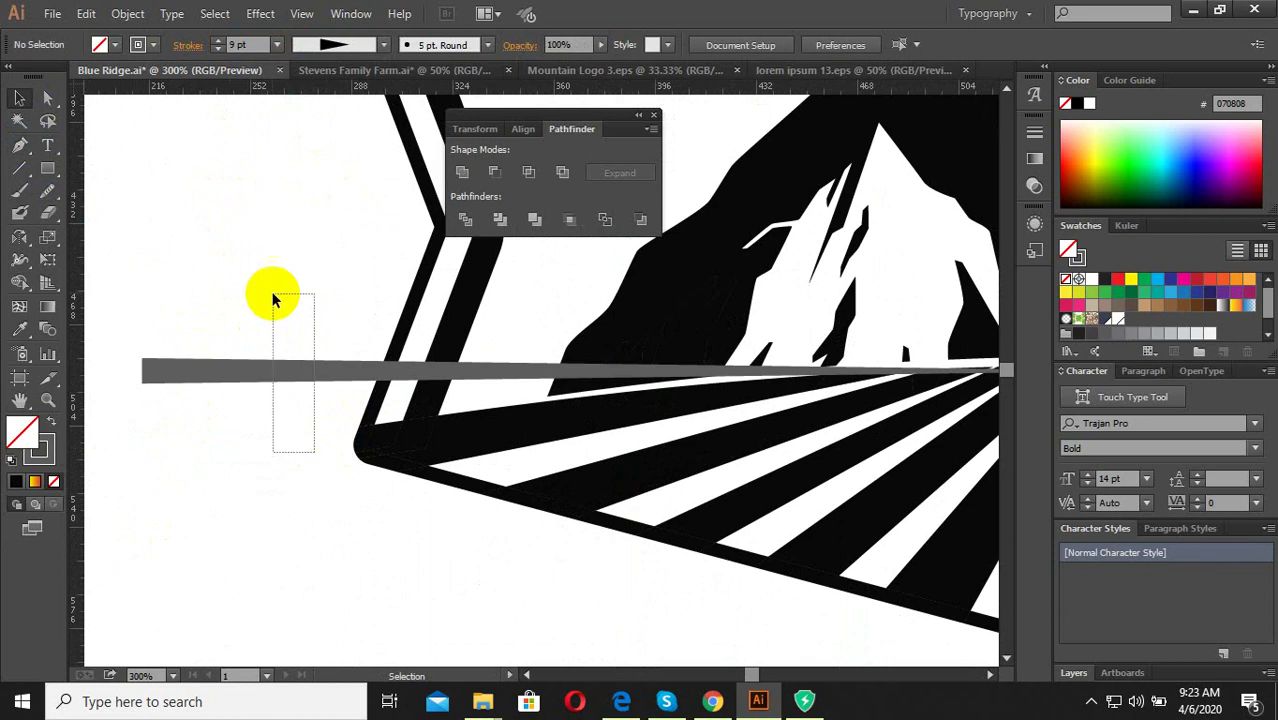
Move the thick tapered line down onto the horizon.
{"action": "left_click_drag", "start_coordinate": [273, 298], "coordinate": [267, 299]}
{"action": "scroll", "coordinate": [282, 337], "scroll_direction": "down", "scroll_amount": 2}
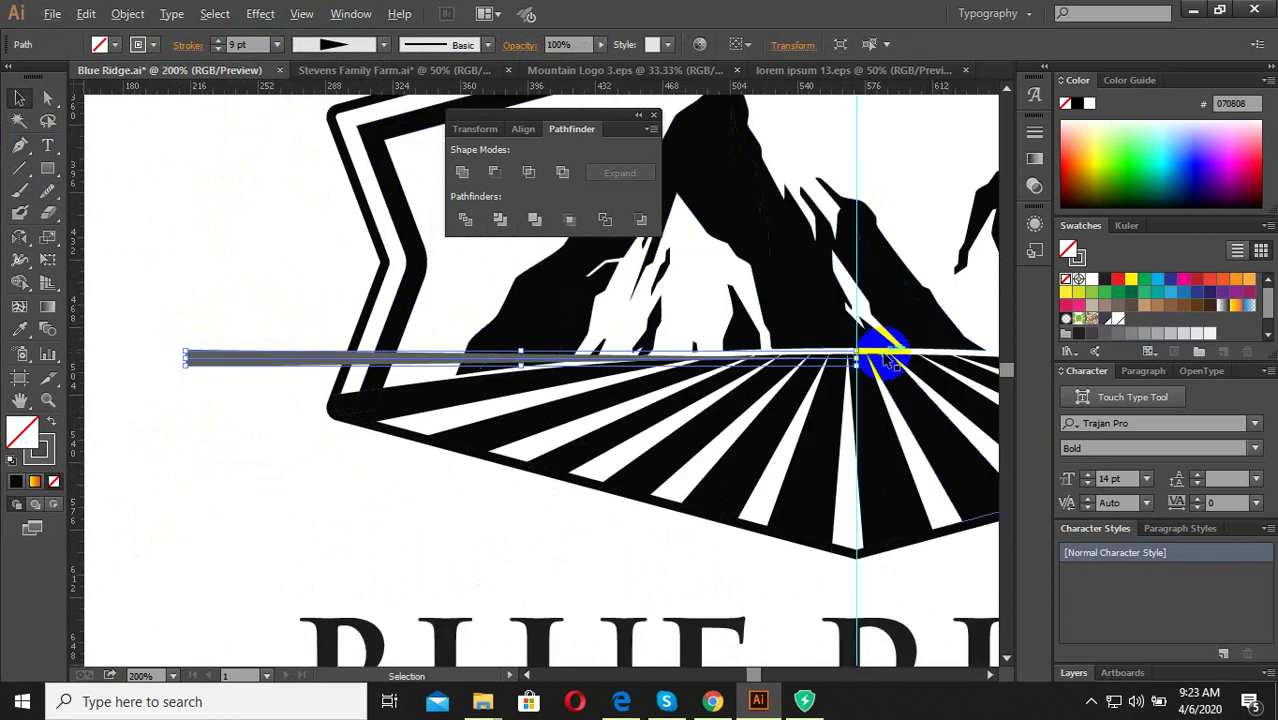
{"action": "left_click_drag", "start_coordinate": [305, 348], "coordinate": [460, 378]}
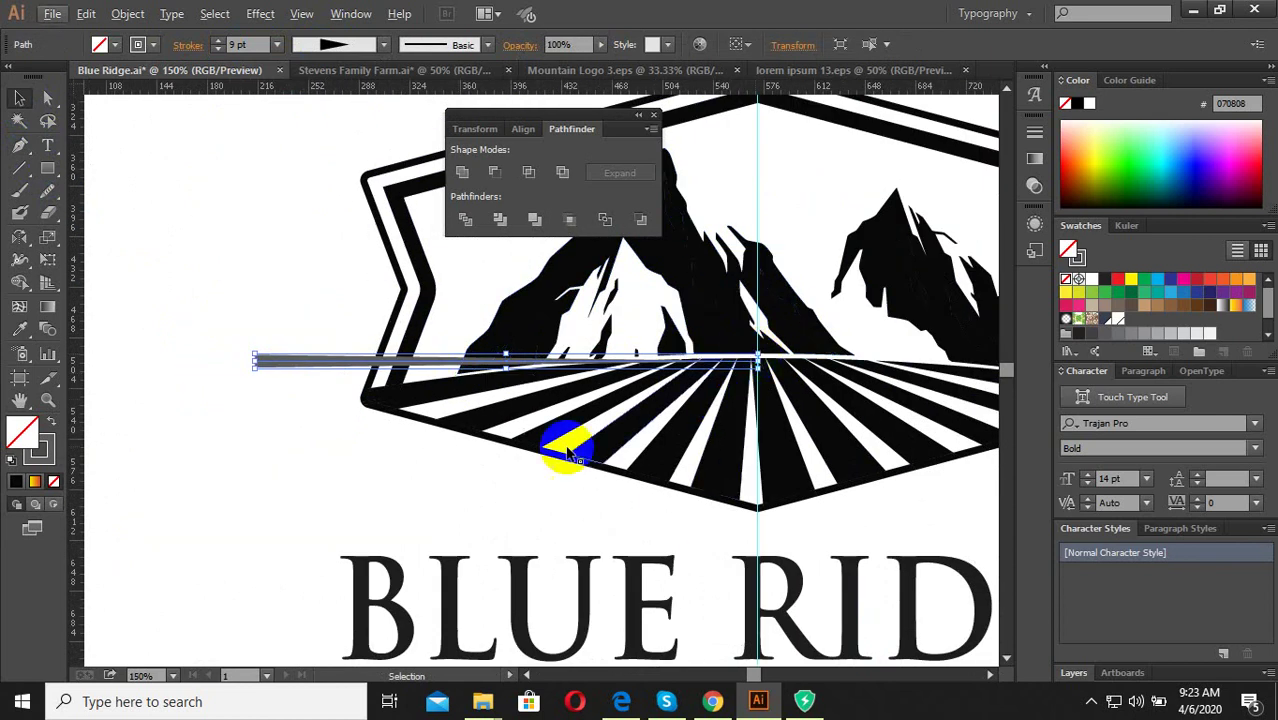
{"action": "scroll", "coordinate": [824, 326], "scroll_direction": "up", "scroll_amount": 1}
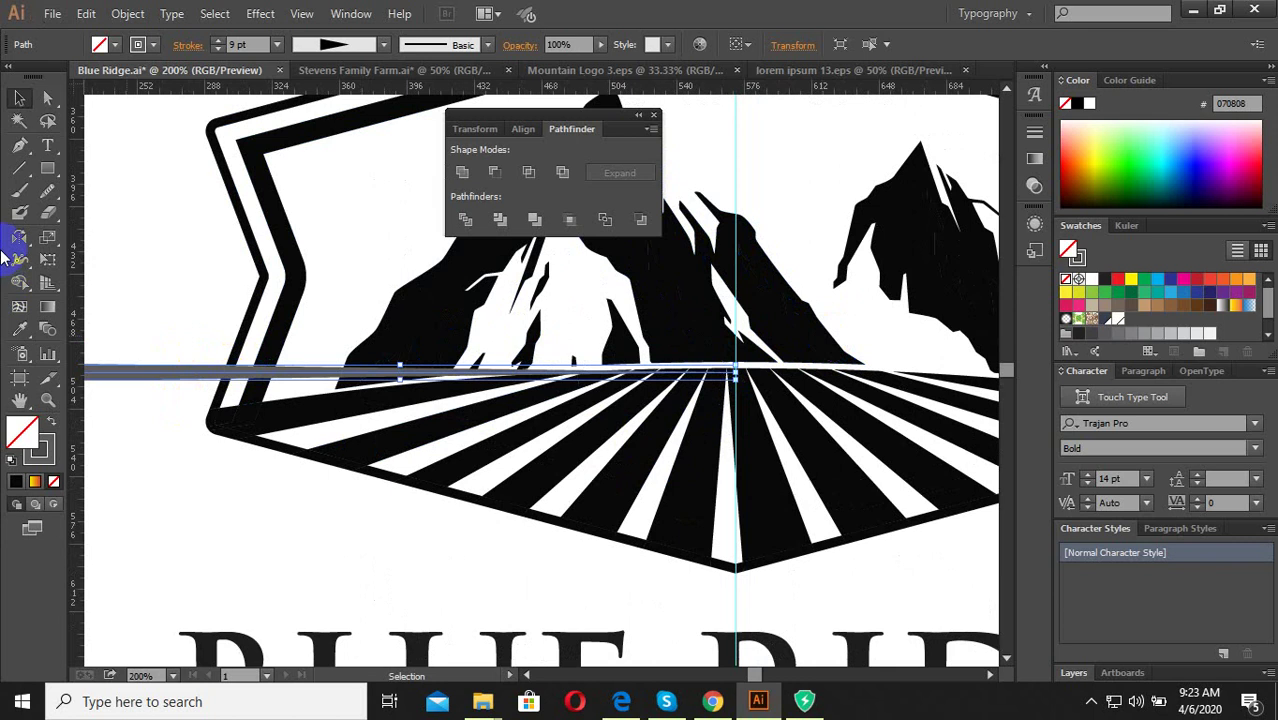
{"action": "left_click_drag", "start_coordinate": [24, 250], "coordinate": [60, 236]}
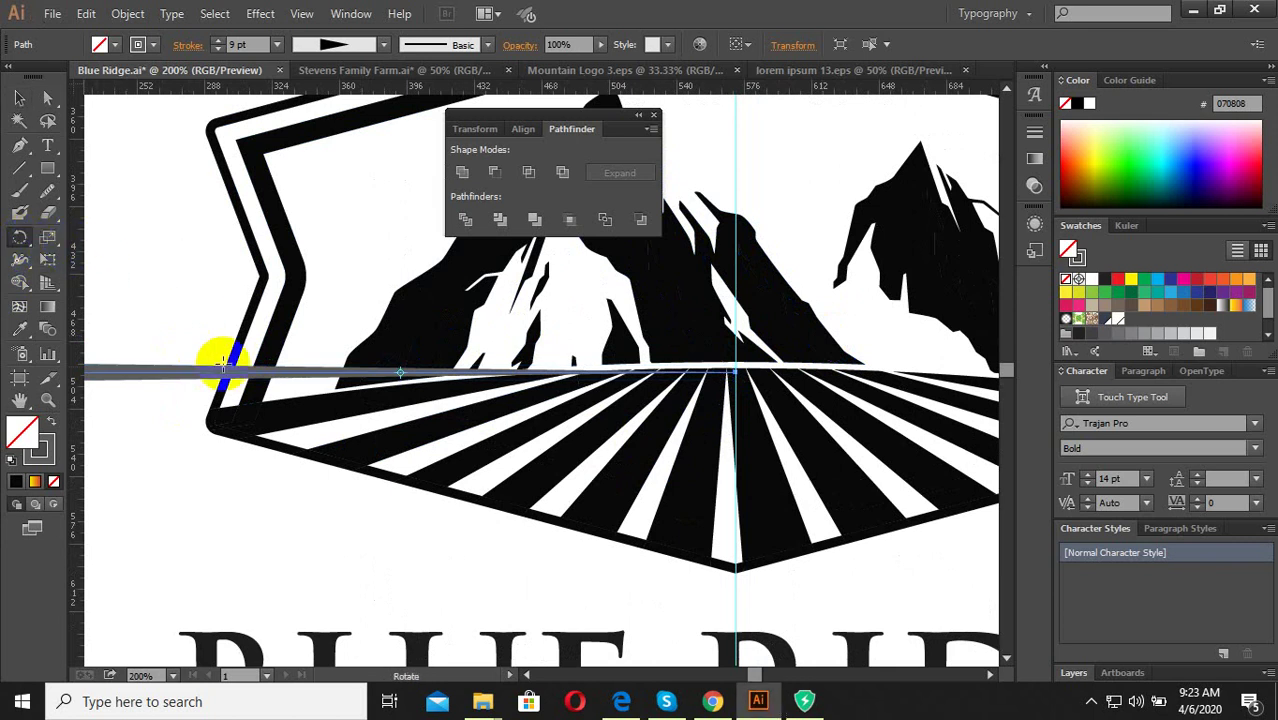
Make a 10° rotated copy of the tapered line pivoting on the horizon centre.
{"action": "scroll", "coordinate": [745, 380], "scroll_direction": "up", "scroll_amount": 1}
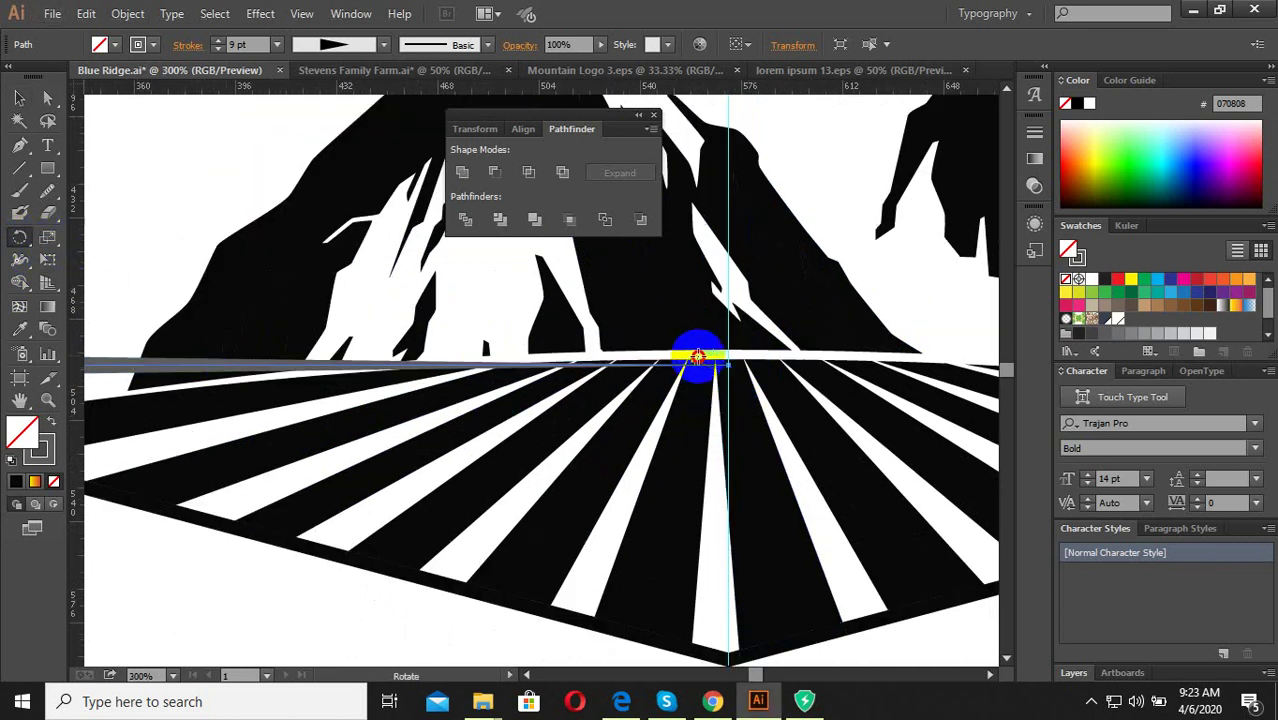
{"action": "left_click", "coordinate": [728, 366], "text": "alt"}
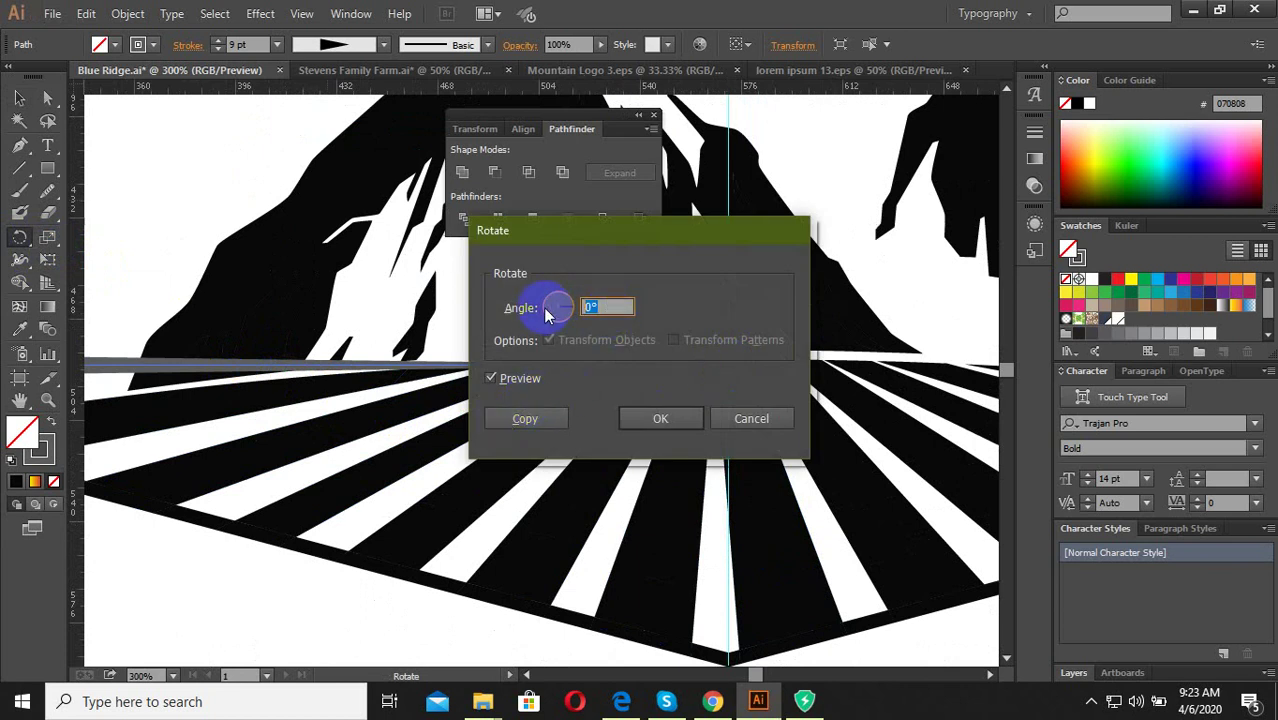
{"action": "left_click", "coordinate": [518, 380]}
{"action": "type", "text": "10"}
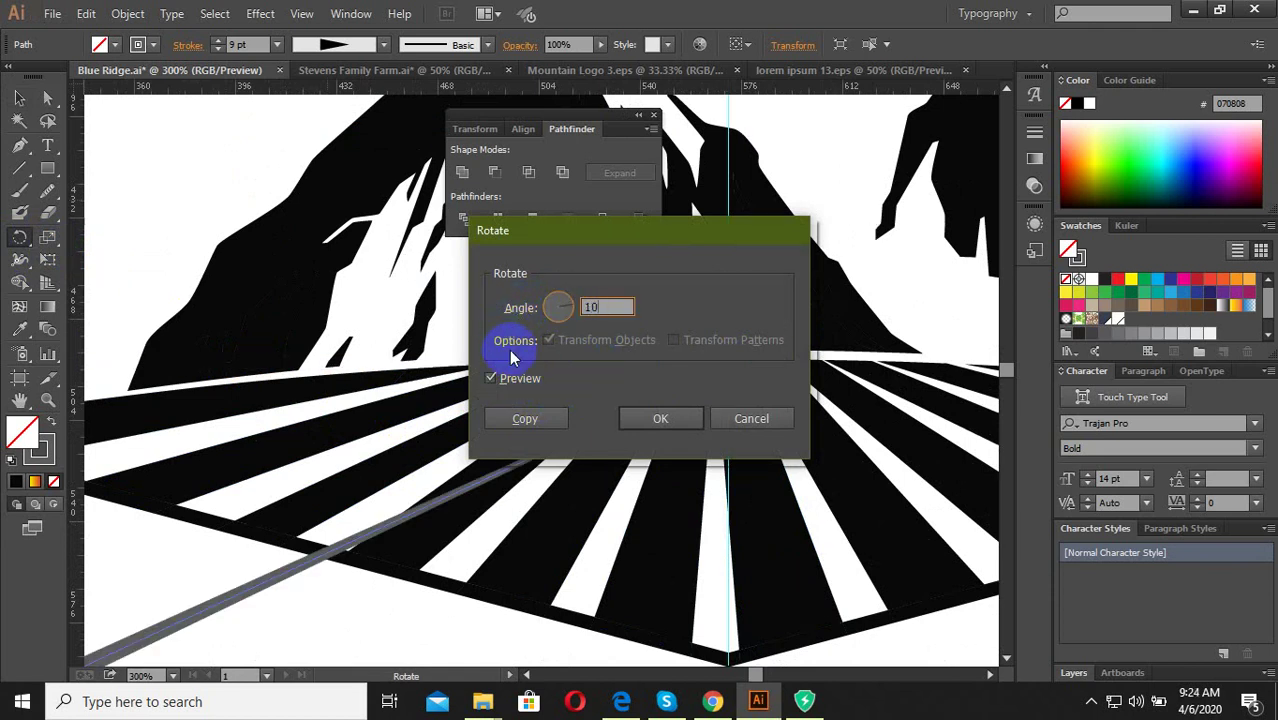
{"action": "left_click", "coordinate": [511, 357]}
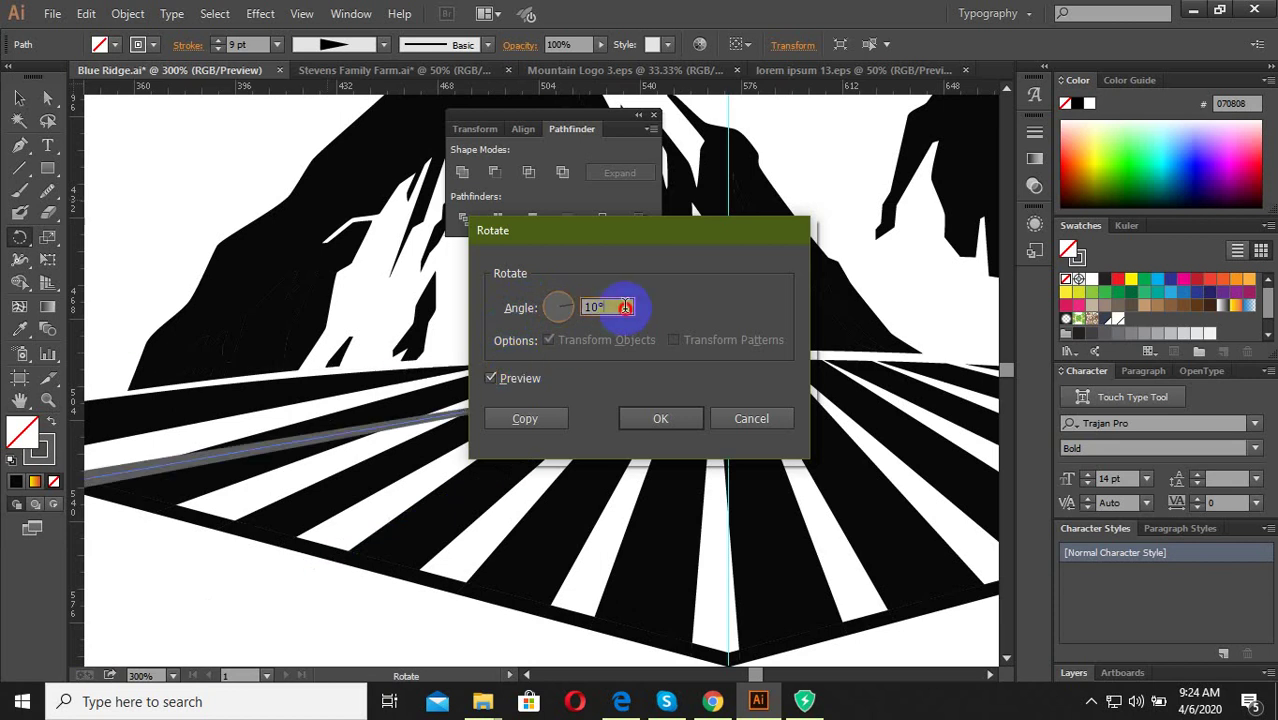
{"action": "left_click", "coordinate": [560, 412]}
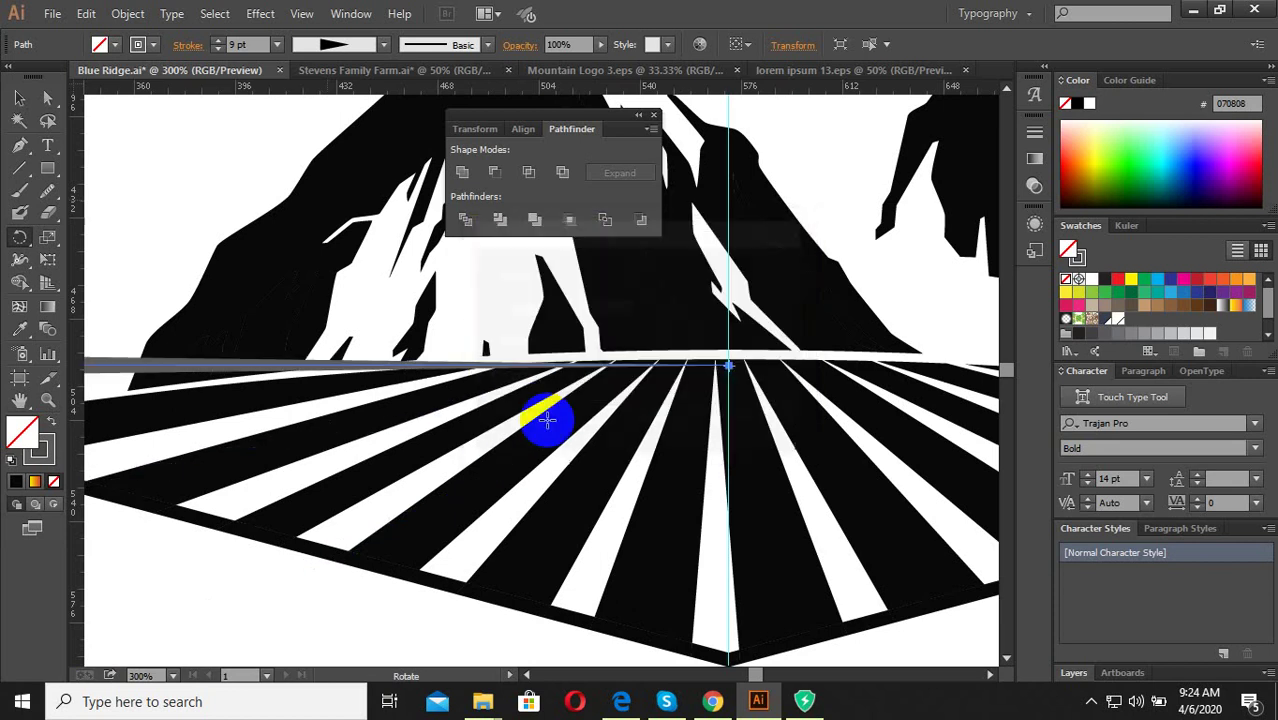
Repeat the 10° rotated copy with Ctrl+D until rays fan around the whole badge.
{"action": "key", "text": "ctrl+minus"}
{"action": "key", "text": "ctrl+minus"}
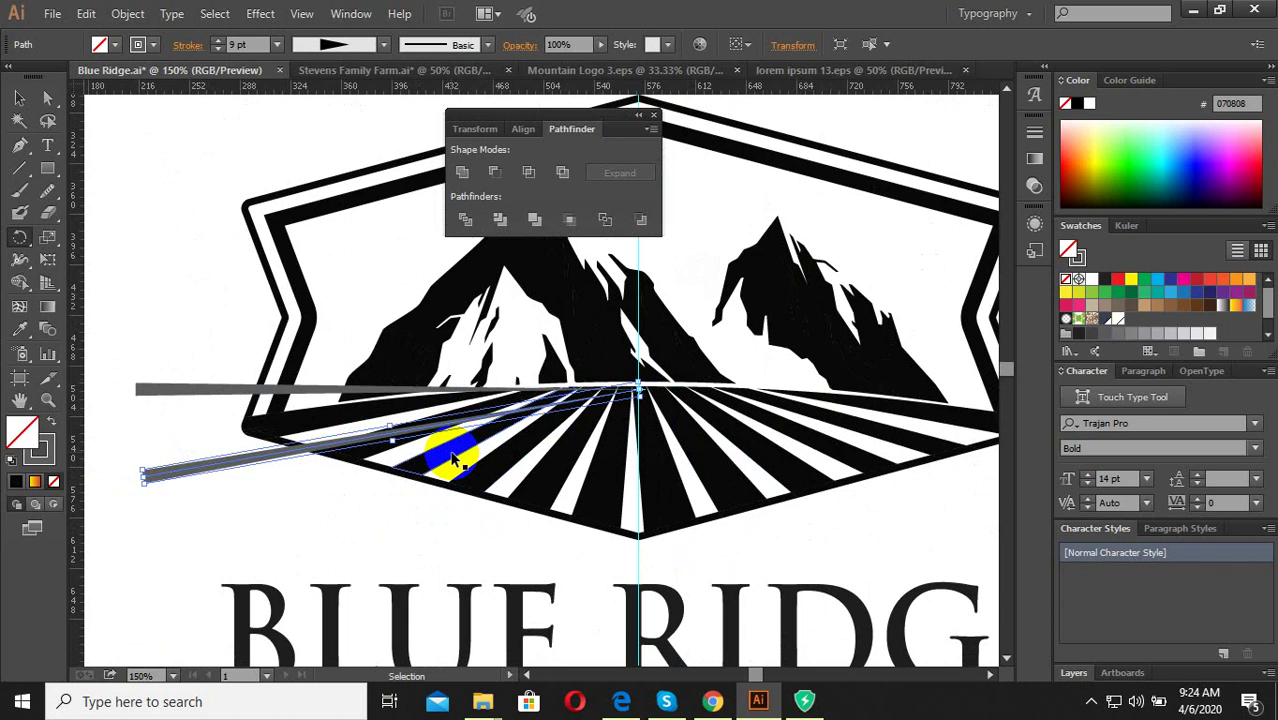
{"action": "key", "text": "ctrl+d"}
{"action": "key", "text": "ctrl+d"}
{"action": "key", "text": "ctrl+d"}
{"action": "key", "text": "ctrl+d"}
{"action": "key", "text": "ctrl+d"}
{"action": "key", "text": "ctrl+d"}
{"action": "key", "text": "ctrl+d"}
{"action": "key", "text": "ctrl+d"}
{"action": "key", "text": "ctrl+d"}
{"action": "key", "text": "ctrl+d"}
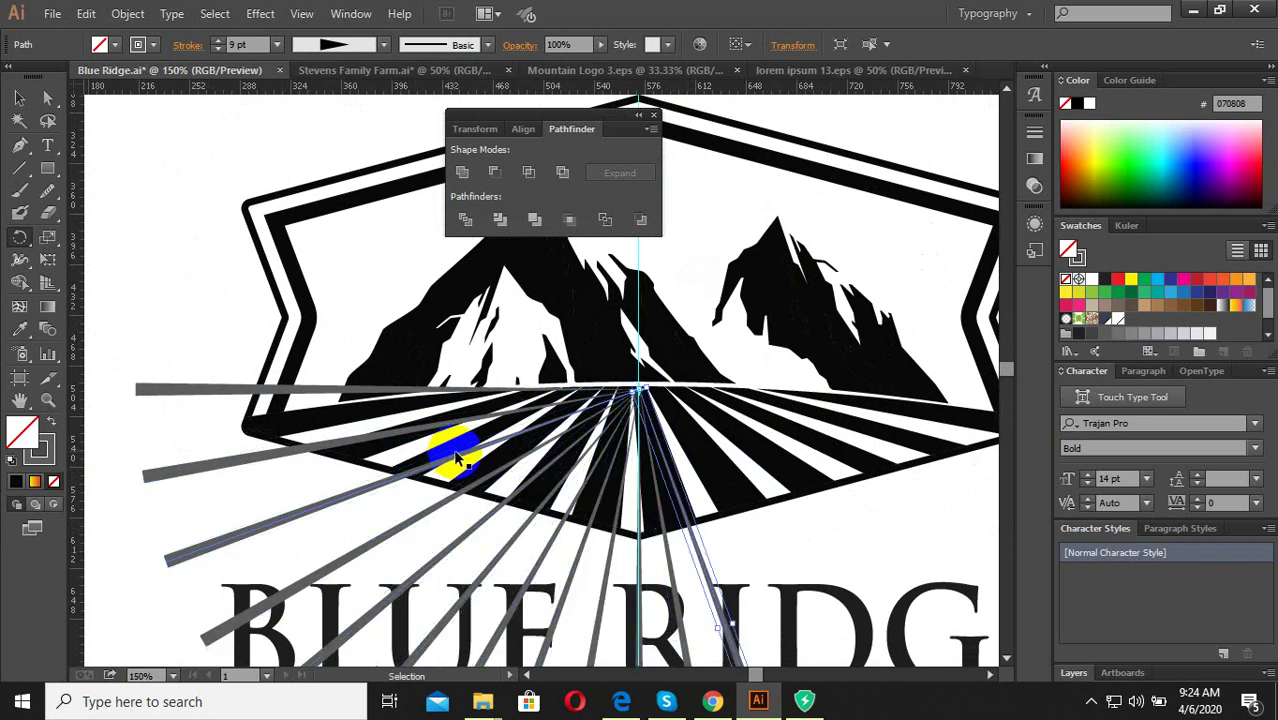
{"action": "key", "text": "ctrl+d"}
{"action": "key", "text": "ctrl+d"}
{"action": "key", "text": "ctrl+d"}
{"action": "key", "text": "ctrl+d"}
{"action": "key", "text": "ctrl+d"}
{"action": "key", "text": "ctrl+d"}
{"action": "key", "text": "ctrl+d"}
{"action": "key", "text": "ctrl+d"}
{"action": "key", "text": "ctrl+d"}
{"action": "key", "text": "ctrl+d"}
{"action": "key", "text": "ctrl+d"}
{"action": "key", "text": "ctrl+d"}
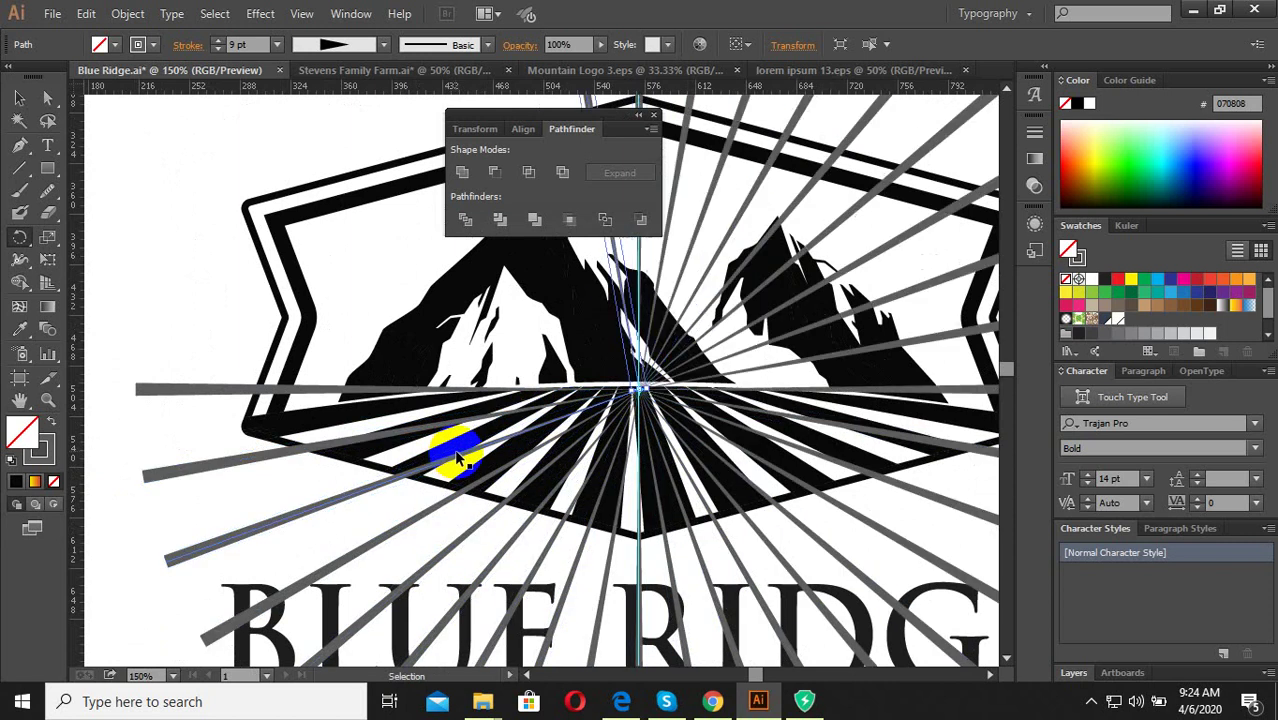
{"action": "key", "text": "ctrl+d"}
{"action": "key", "text": "ctrl+d"}
{"action": "key", "text": "ctrl+d"}
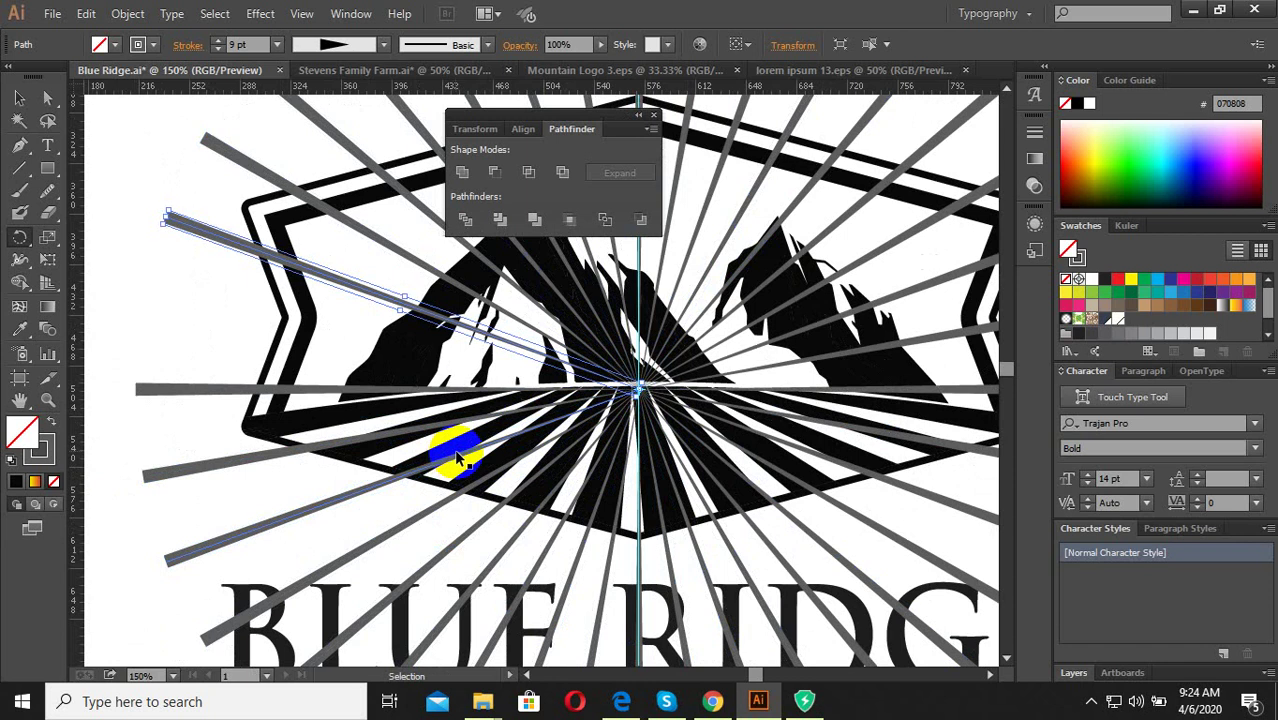
{"action": "key", "text": "ctrl+d"}
{"action": "scroll", "coordinate": [455, 452], "scroll_direction": "down", "scroll_amount": 1}
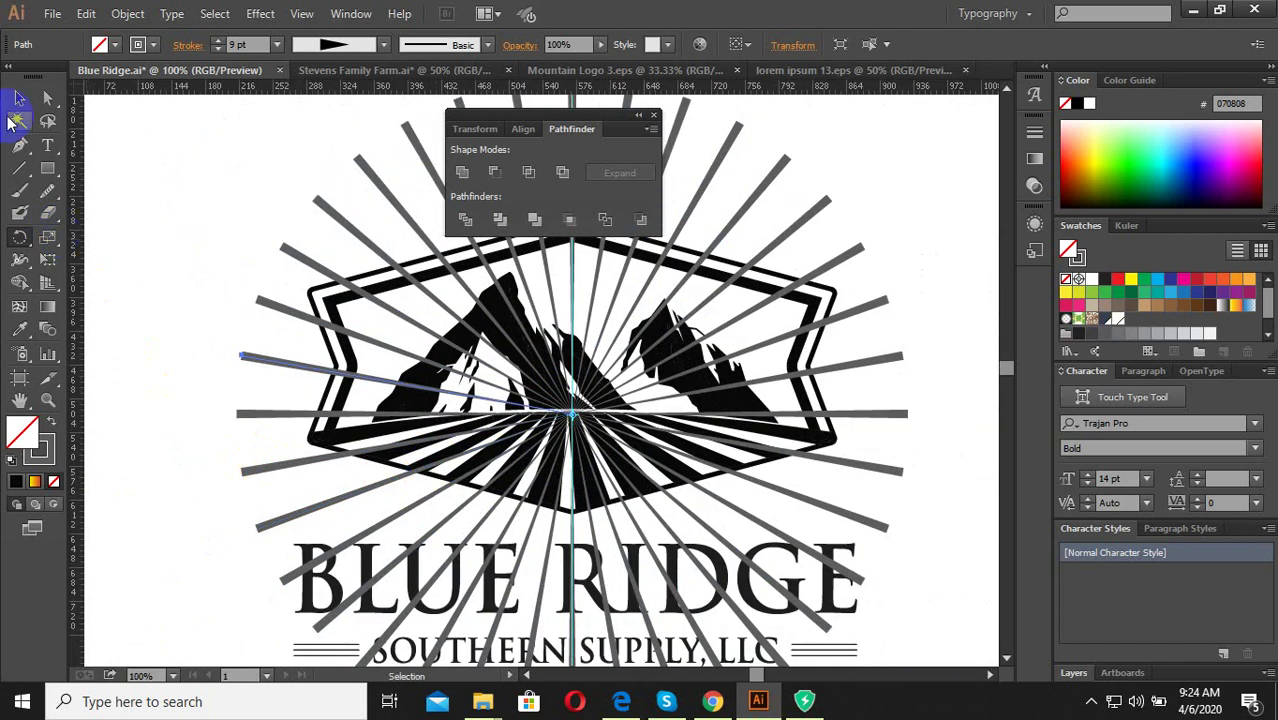
{"action": "left_click", "coordinate": [19, 98]}
Group the whole Blue Ridge logo, emblem and text together.
{"action": "scroll", "coordinate": [450, 450], "scroll_direction": "down", "scroll_amount": 1}
{"action": "left_click", "coordinate": [708, 316]}
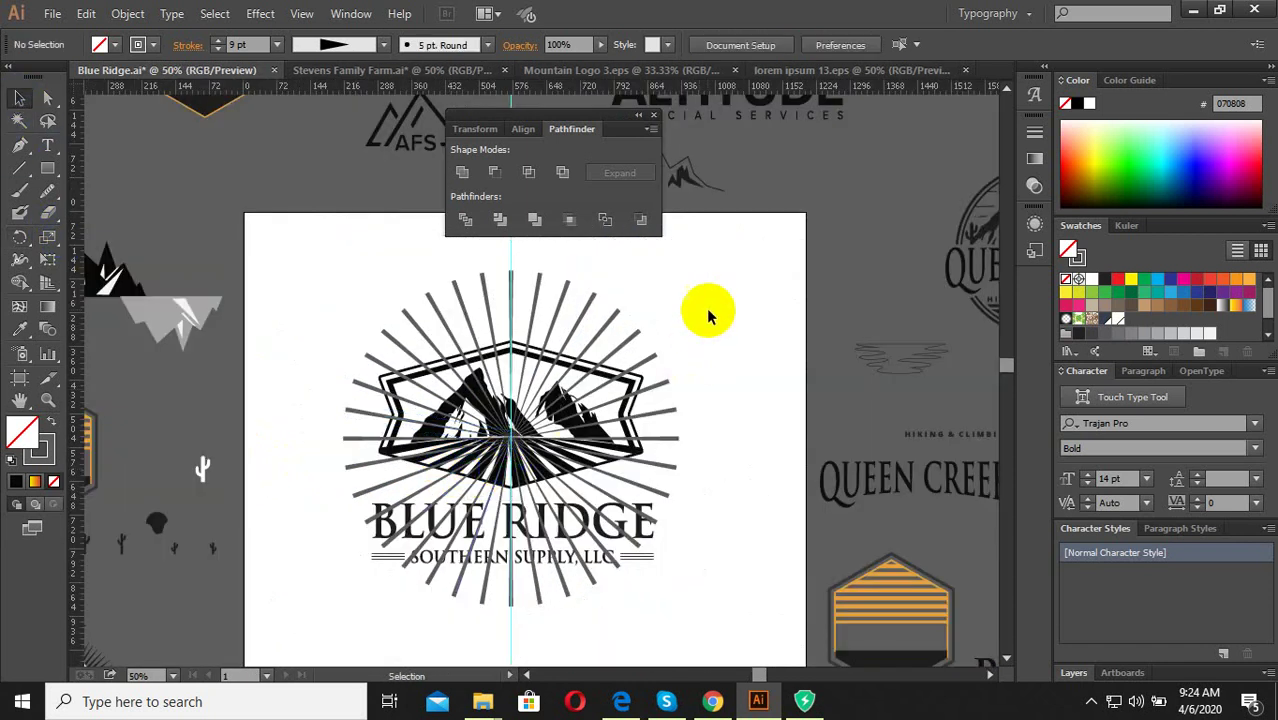
{"action": "left_click_drag", "start_coordinate": [693, 272], "coordinate": [314, 542]}
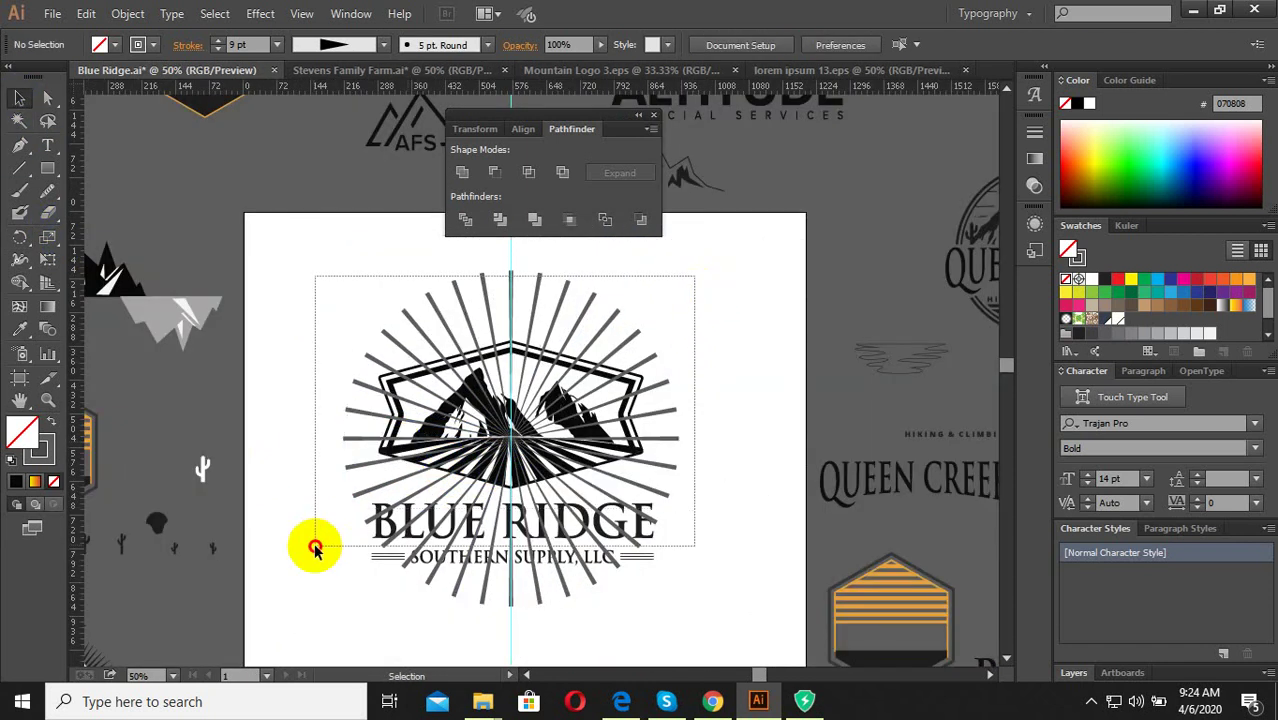
{"action": "scroll", "coordinate": [565, 457], "scroll_direction": "up", "scroll_amount": 1}
{"action": "scroll", "coordinate": [633, 437], "scroll_direction": "up", "scroll_amount": 1}
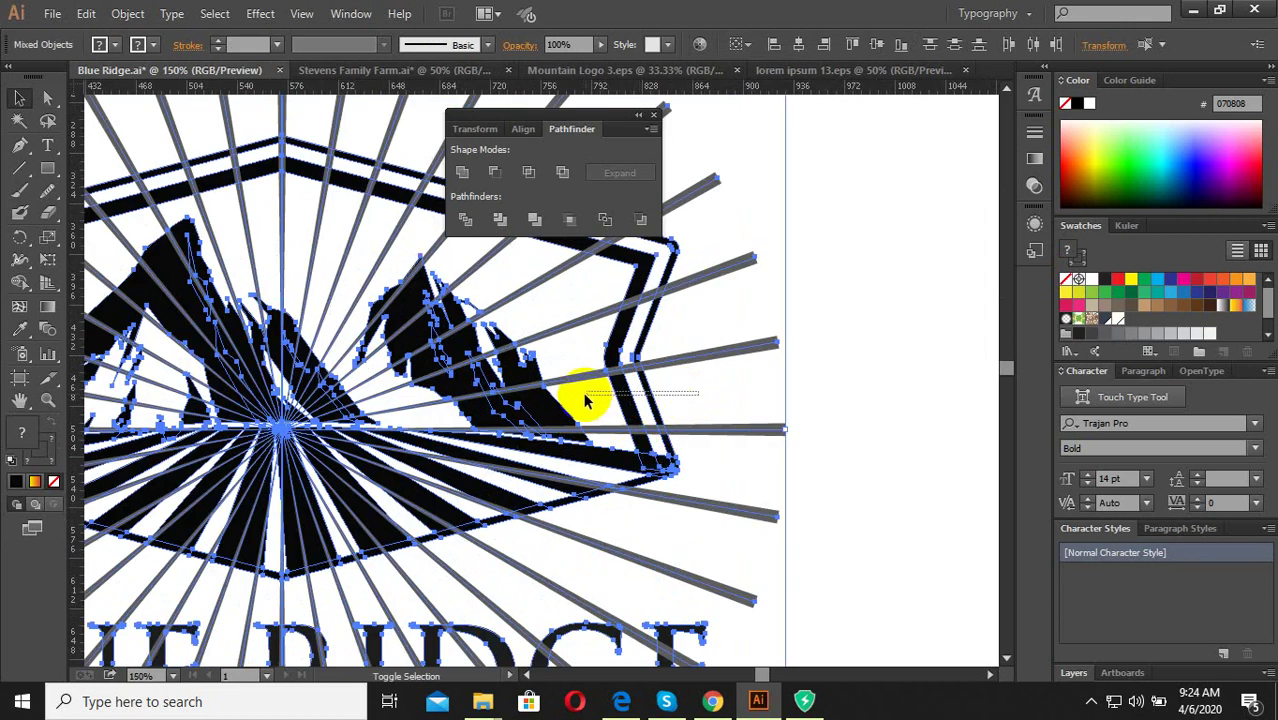
{"action": "scroll", "coordinate": [603, 425], "scroll_direction": "down", "scroll_amount": 2}
{"action": "right_click", "coordinate": [477, 397]}
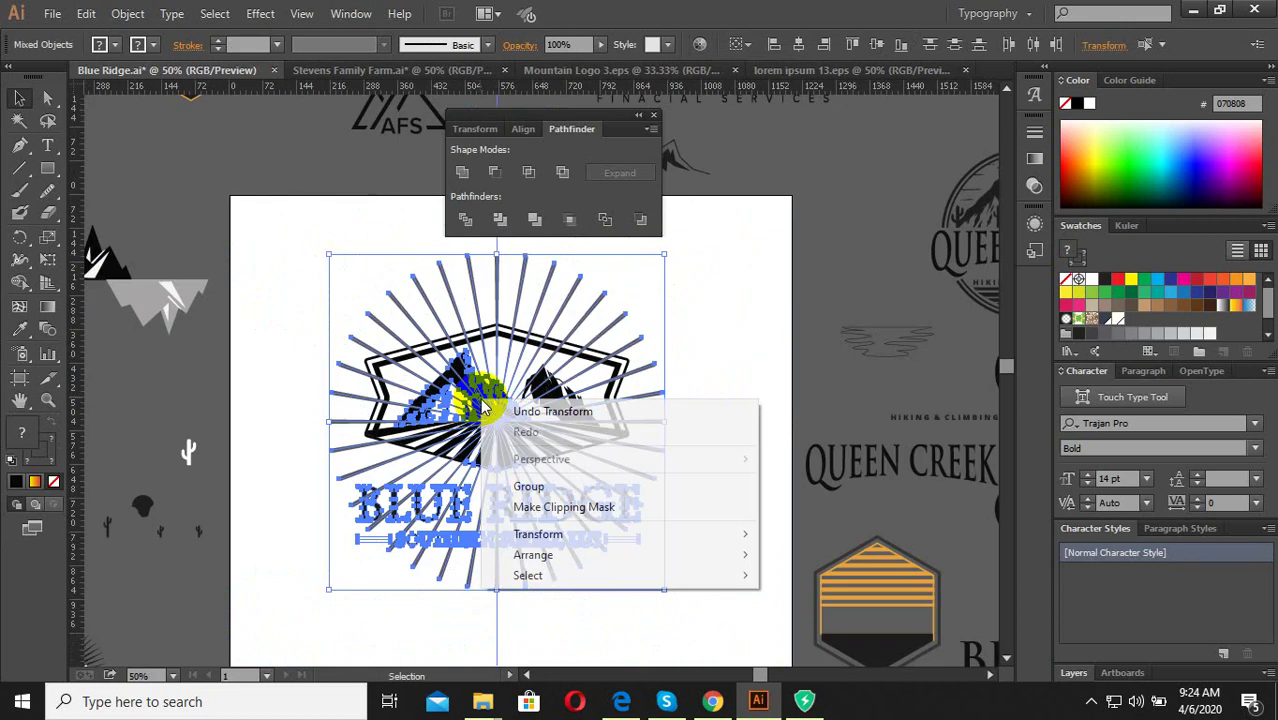
{"action": "left_click", "coordinate": [530, 485]}
Move the BLUE RIDGE text below the sunburst emblem.
{"action": "scroll", "coordinate": [668, 480], "scroll_direction": "down", "scroll_amount": 1}
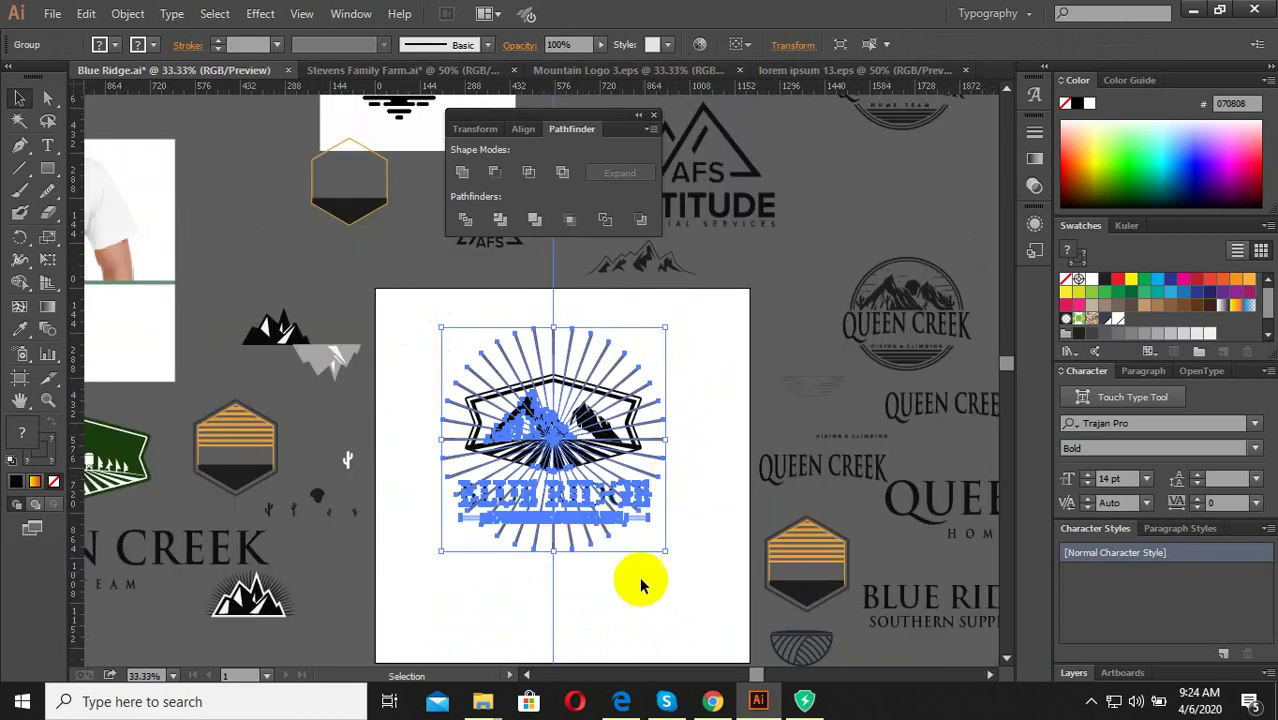
{"action": "double_click", "coordinate": [629, 507]}
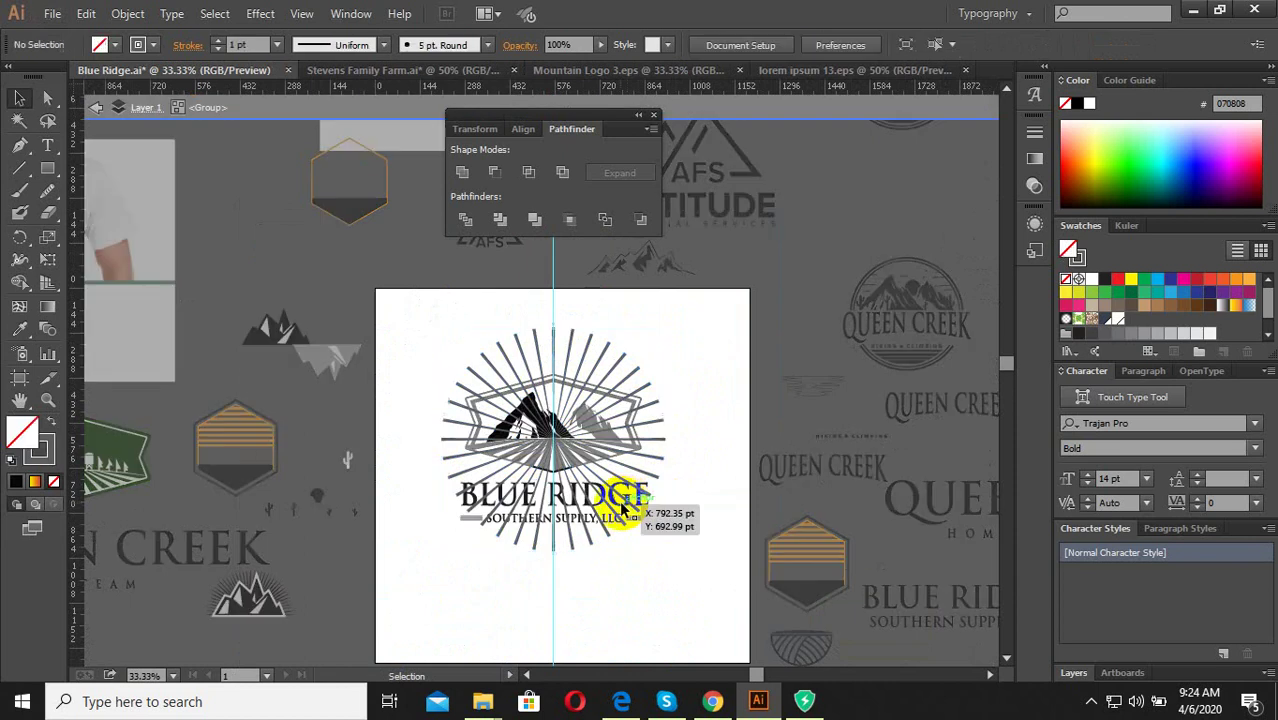
{"action": "scroll", "coordinate": [620, 508], "scroll_direction": "up", "scroll_amount": 1}
{"action": "left_click", "coordinate": [614, 515]}
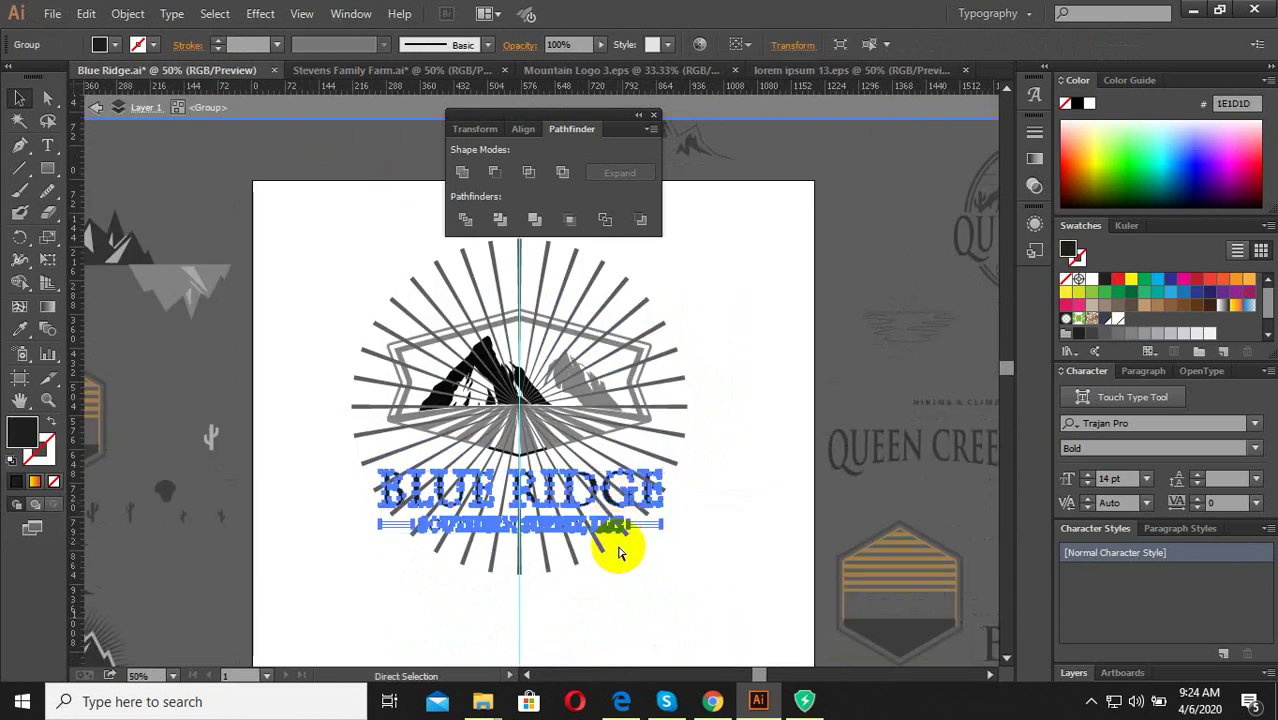
{"action": "key", "text": "Escape"}
{"action": "mouse_move", "coordinate": [618, 553]}
{"action": "left_mouse_down"}
{"action": "mouse_move", "coordinate": [612, 425]}
{"action": "mouse_move", "coordinate": [572, 645]}
{"action": "left_mouse_up"}
{"action": "left_click", "coordinate": [424, 485]}
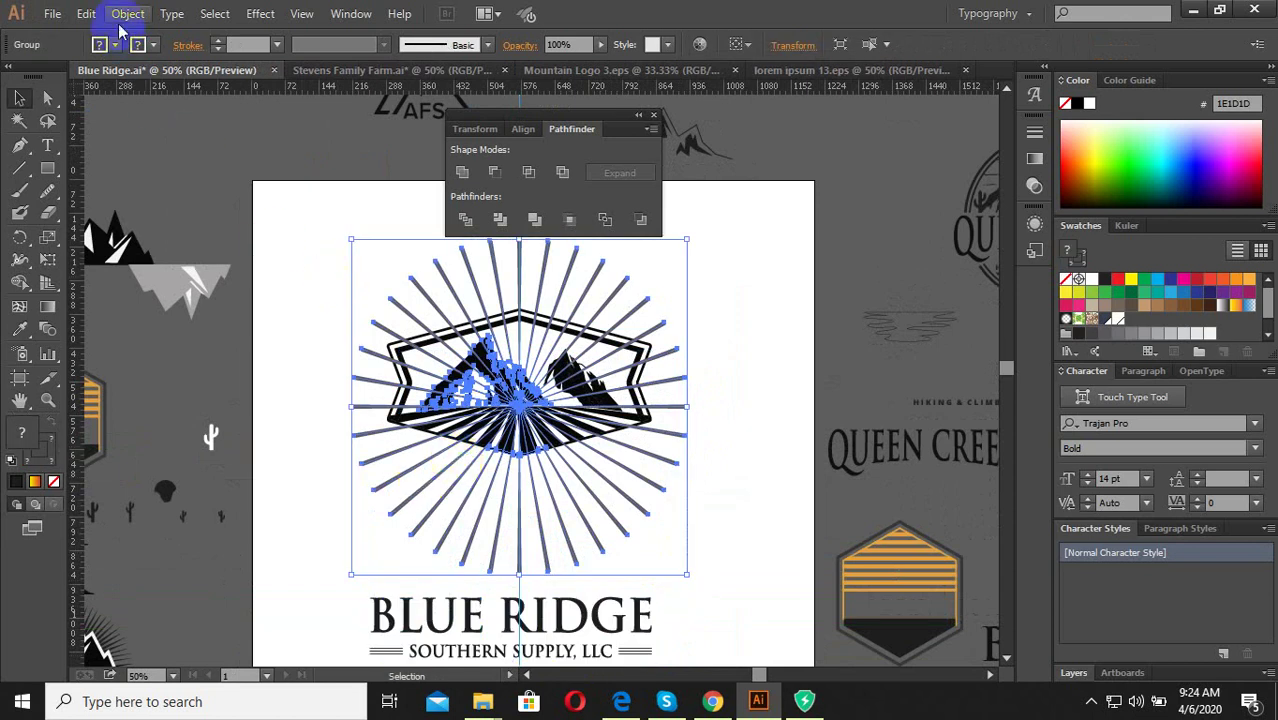
Place a duplicate of the sunburst emblem off the artboard to the left.
{"action": "key", "text": "ctrl+minus"}
{"action": "key", "text": "ctrl+minus"}
{"action": "key", "text": "ctrl+minus"}
{"action": "left_click_drag", "start_coordinate": [588, 337], "coordinate": [420, 420]}
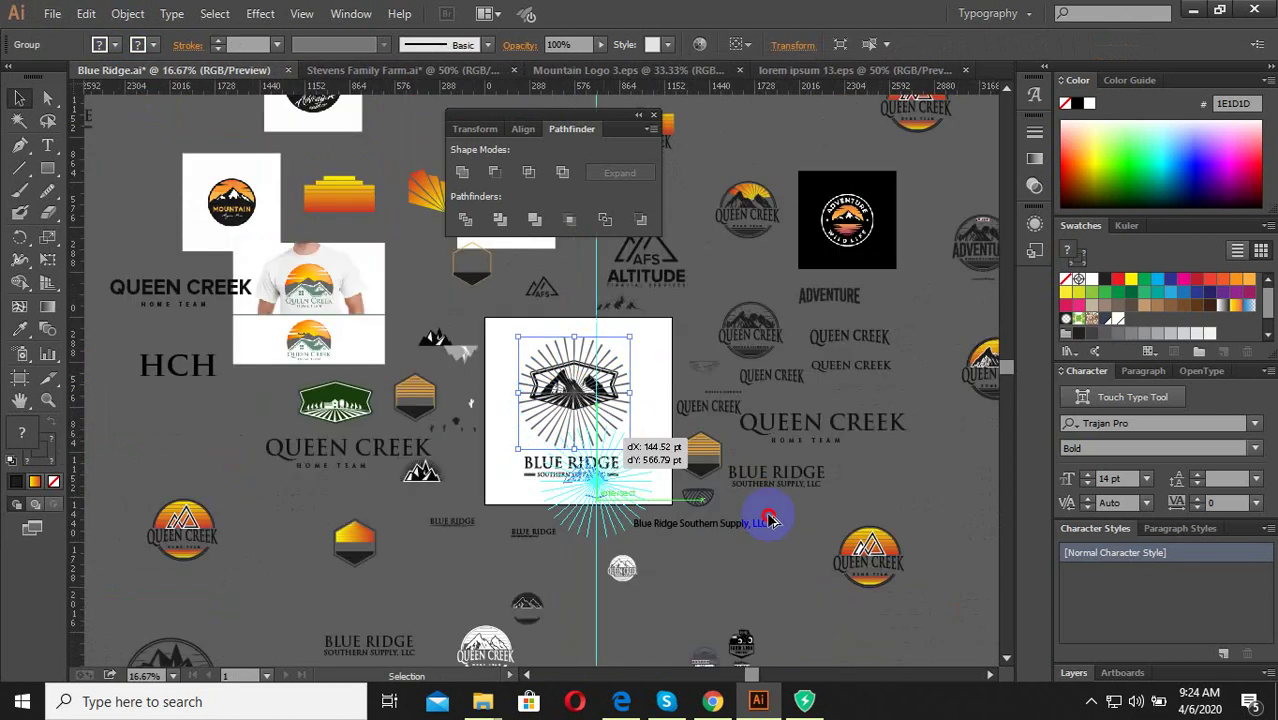
{"action": "left_click_drag", "start_coordinate": [337, 410], "coordinate": [168, 372]}
{"action": "scroll", "coordinate": [606, 360], "scroll_direction": "up", "scroll_amount": 1}
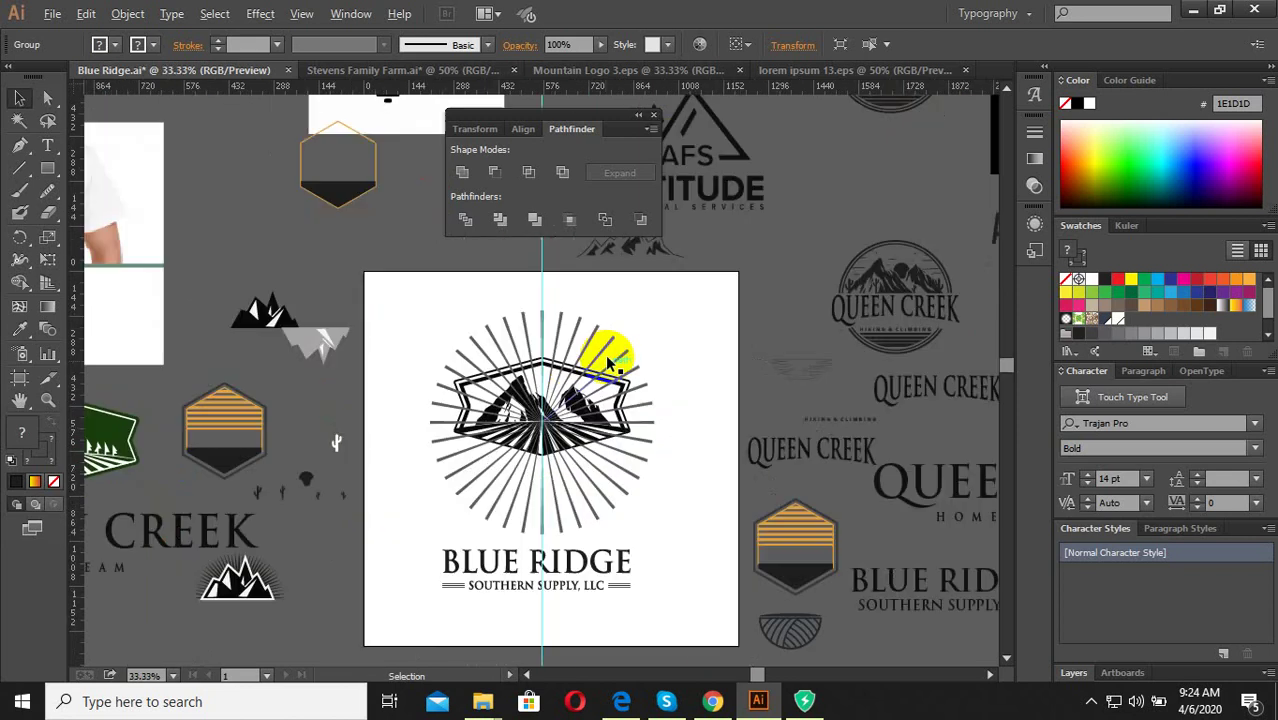
Ungroup the original emblem and select its sunburst rays.
{"action": "right_click", "coordinate": [540, 305]}
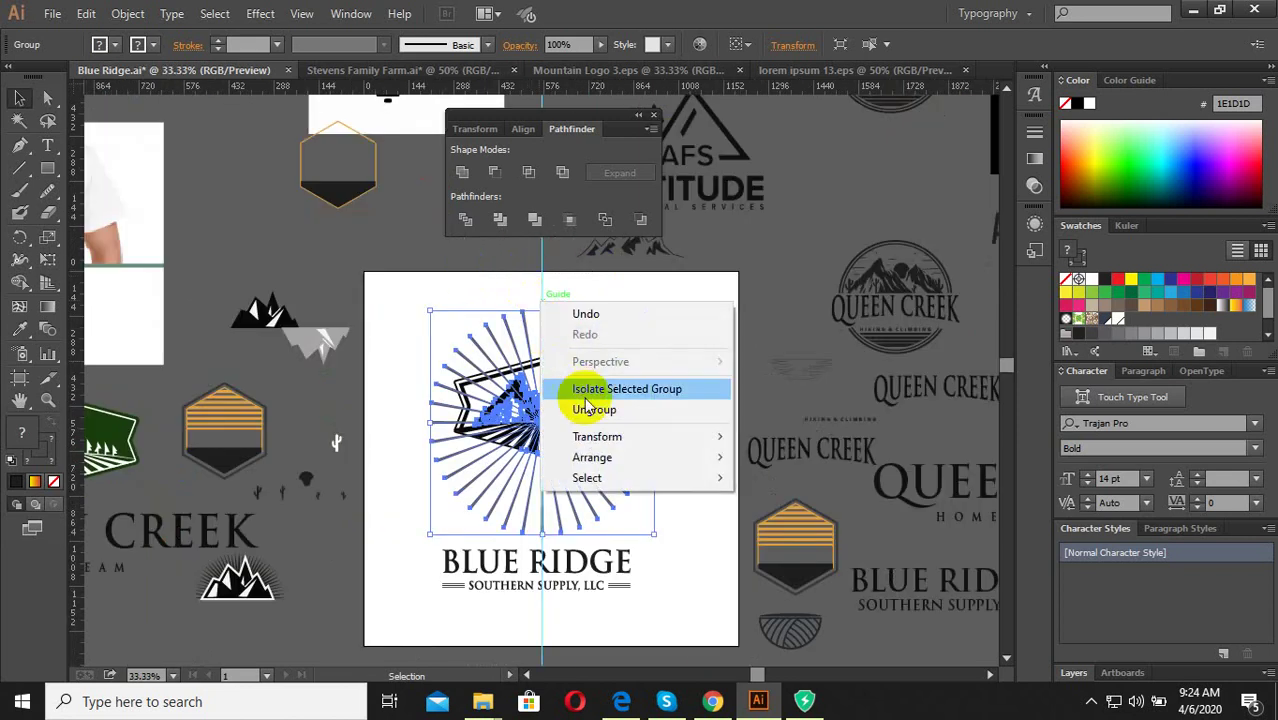
{"action": "left_click", "coordinate": [560, 406]}
{"action": "left_click", "coordinate": [569, 285]}
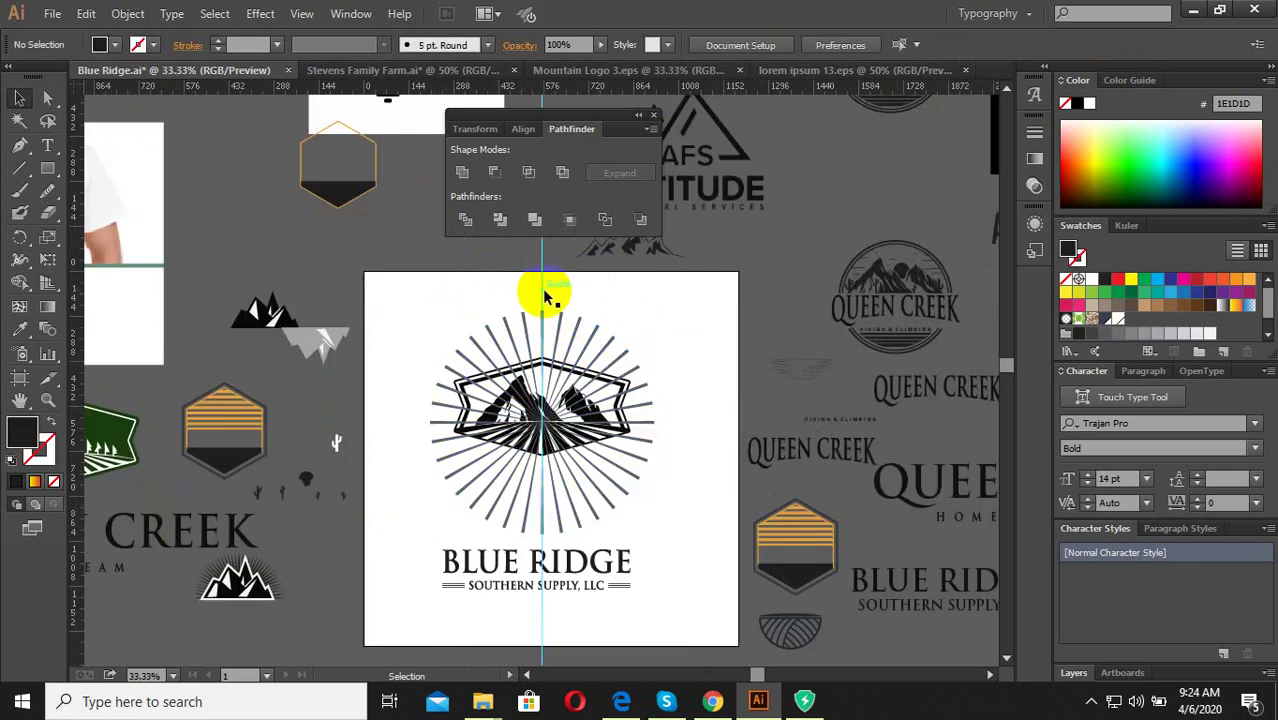
{"action": "left_click", "coordinate": [541, 290]}
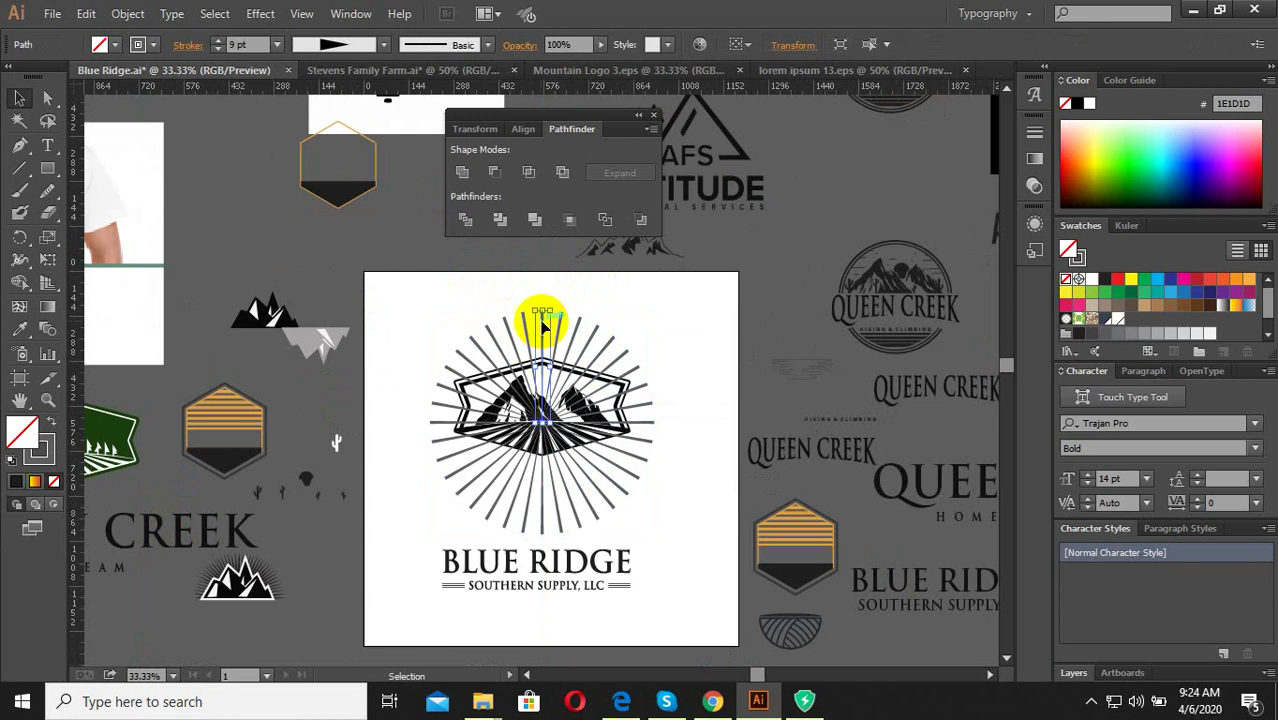
{"action": "left_click_drag", "start_coordinate": [690, 290], "coordinate": [442, 451]}
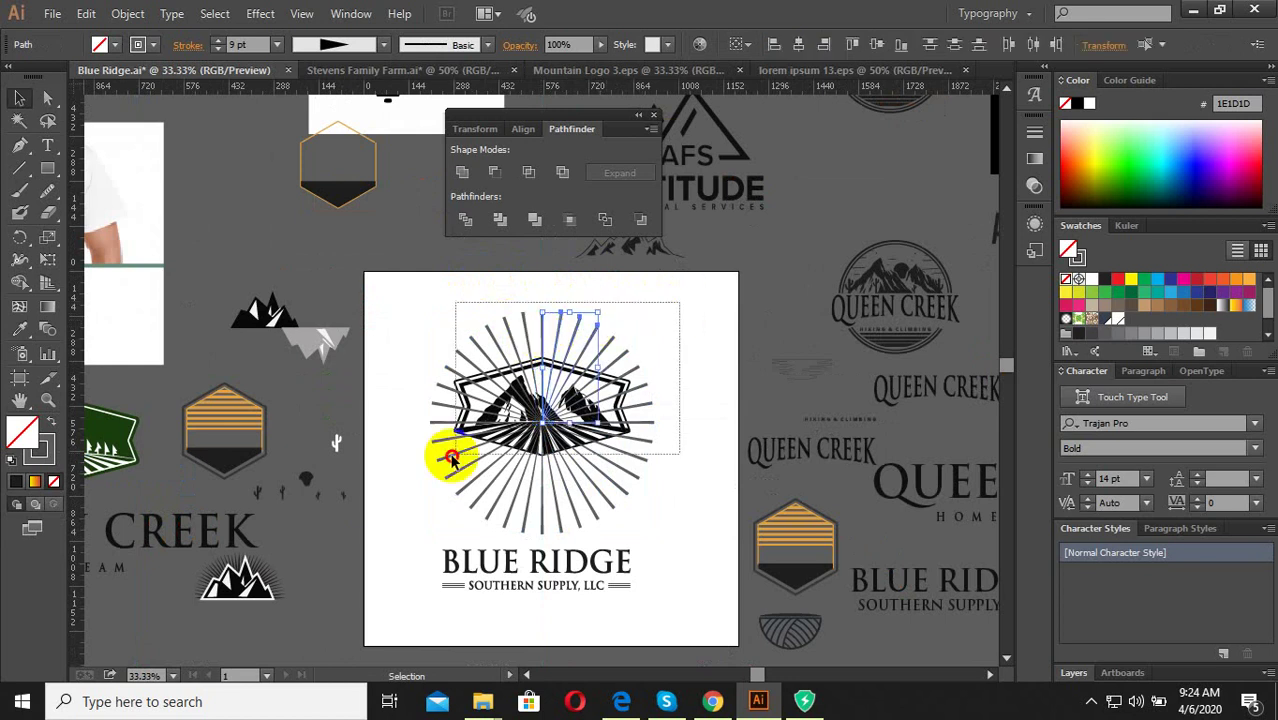
{"action": "key", "text": "ctrl+="}
{"action": "key", "text": "ctrl+="}
{"action": "key", "text": "ctrl+="}
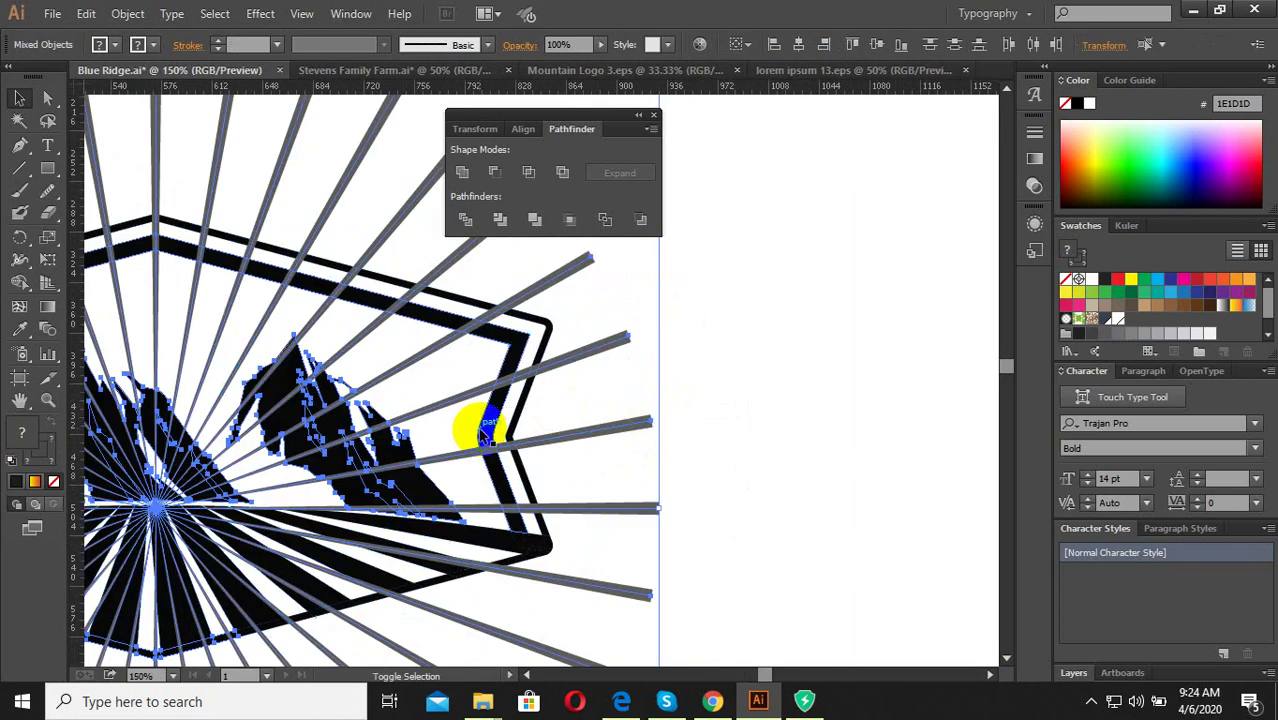
{"action": "key", "text": "ctrl+minus"}
{"action": "key", "text": "ctrl+minus"}
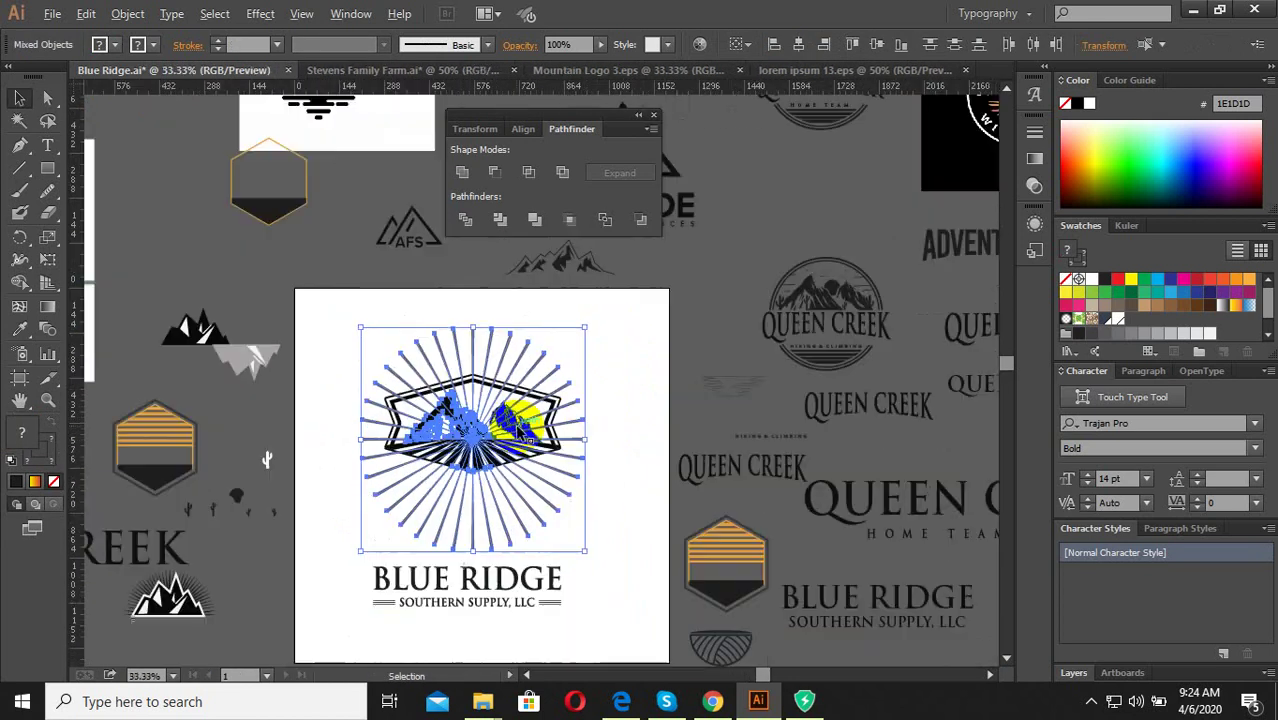
Delete the sun circle from the logo centre.
{"action": "key", "text": "ctrl+1"}
{"action": "scroll", "coordinate": [458, 420], "scroll_direction": "up", "scroll_amount": 1}
{"action": "left_click_drag", "start_coordinate": [428, 408], "coordinate": [590, 457]}
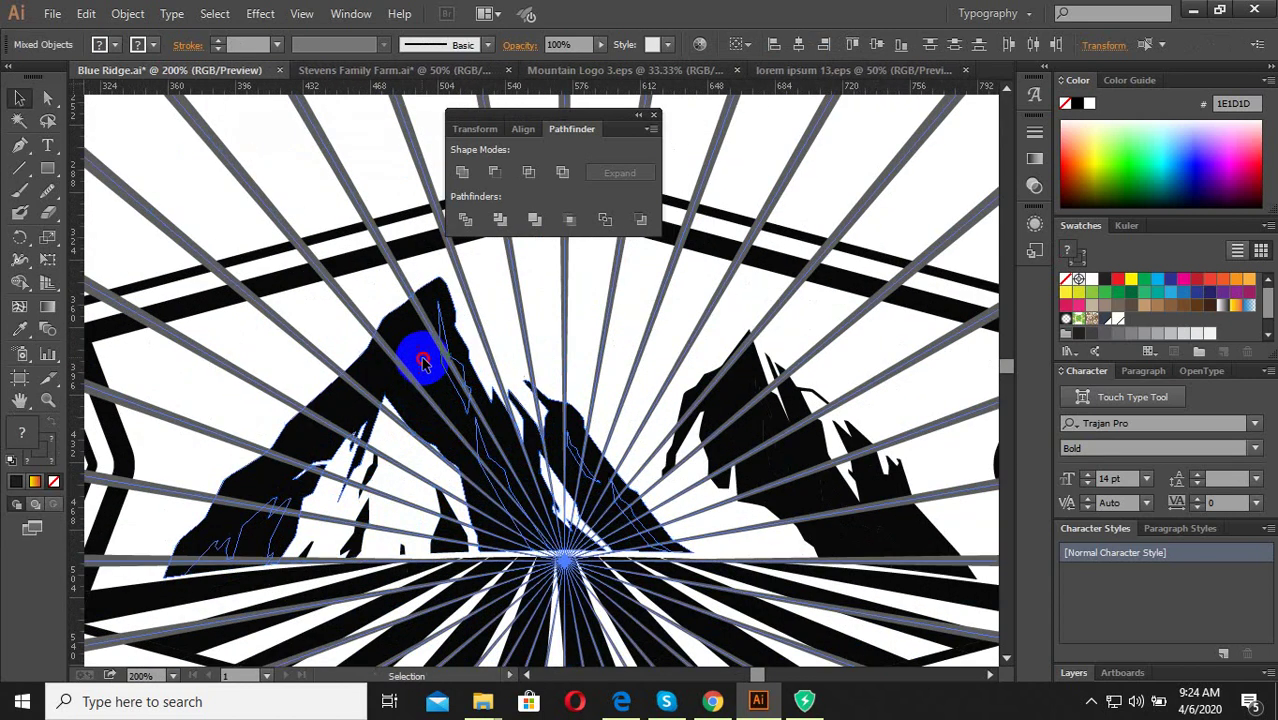
{"action": "scroll", "coordinate": [590, 457], "scroll_direction": "down", "scroll_amount": 2}
{"action": "key", "text": "Delete"}
{"action": "right_click", "coordinate": [552, 298]}
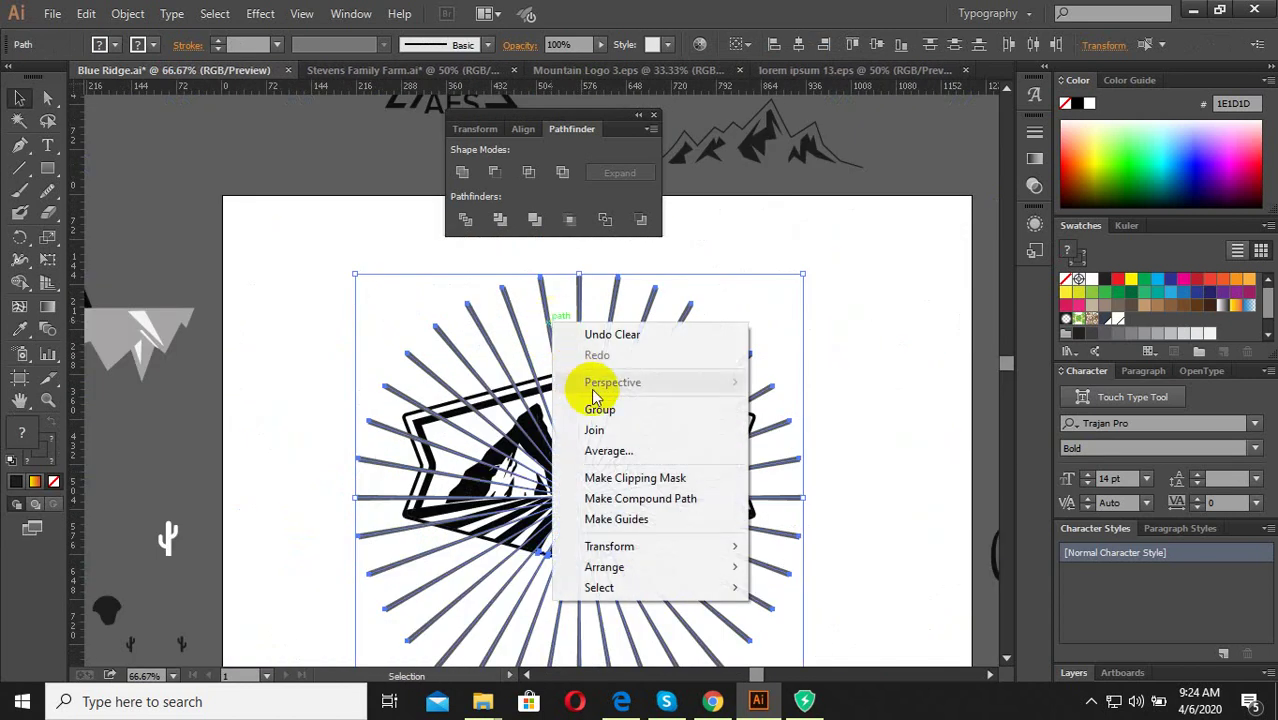
{"action": "key", "text": "Escape"}
{"action": "left_click", "coordinate": [740, 281]}
Expand the sunburst rays' appearance into filled shapes via Object > Expand Appearance.
{"action": "left_click", "coordinate": [582, 325]}
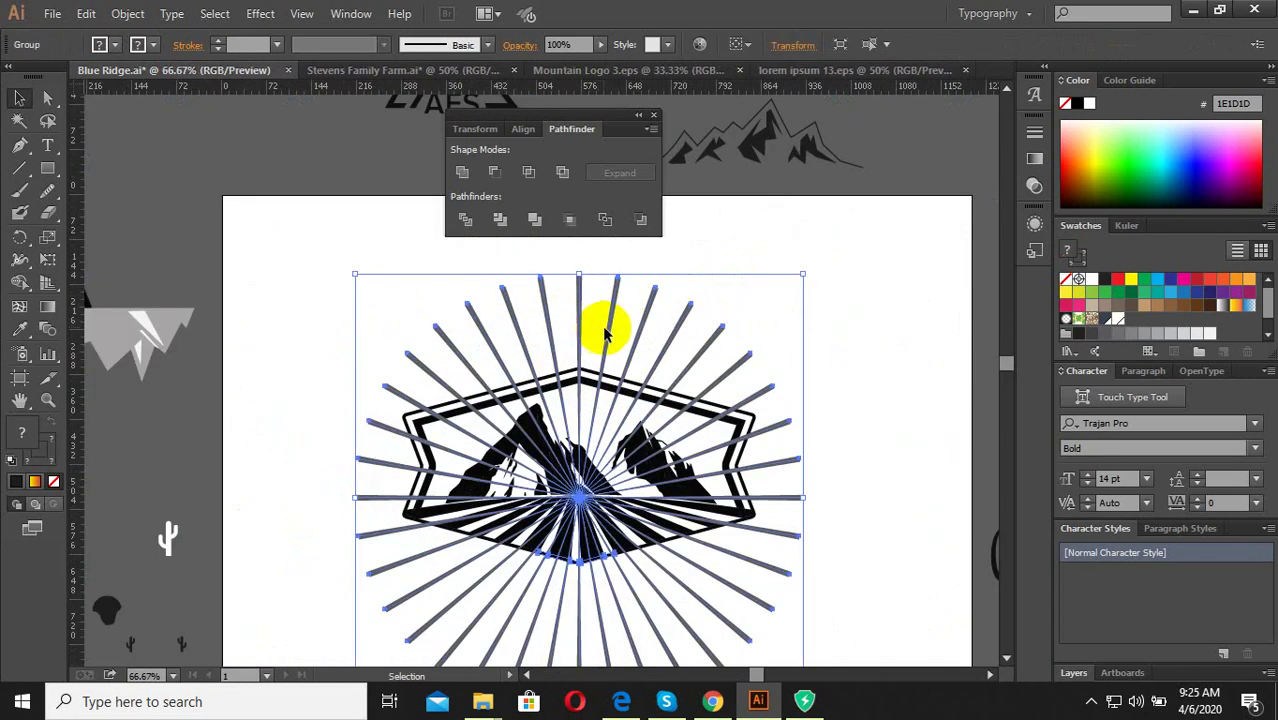
{"action": "left_click", "coordinate": [128, 14]}
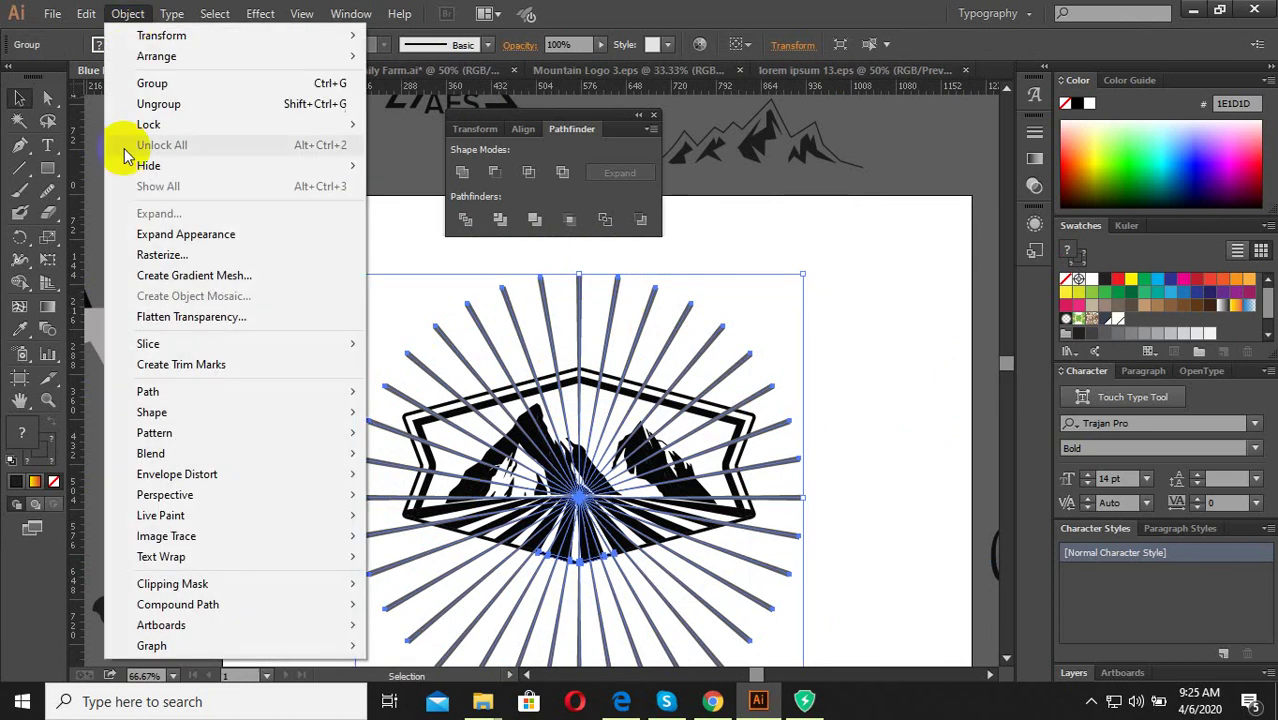
{"action": "left_click", "coordinate": [183, 237]}
{"action": "scroll", "coordinate": [420, 432], "scroll_direction": "up", "scroll_amount": 3}
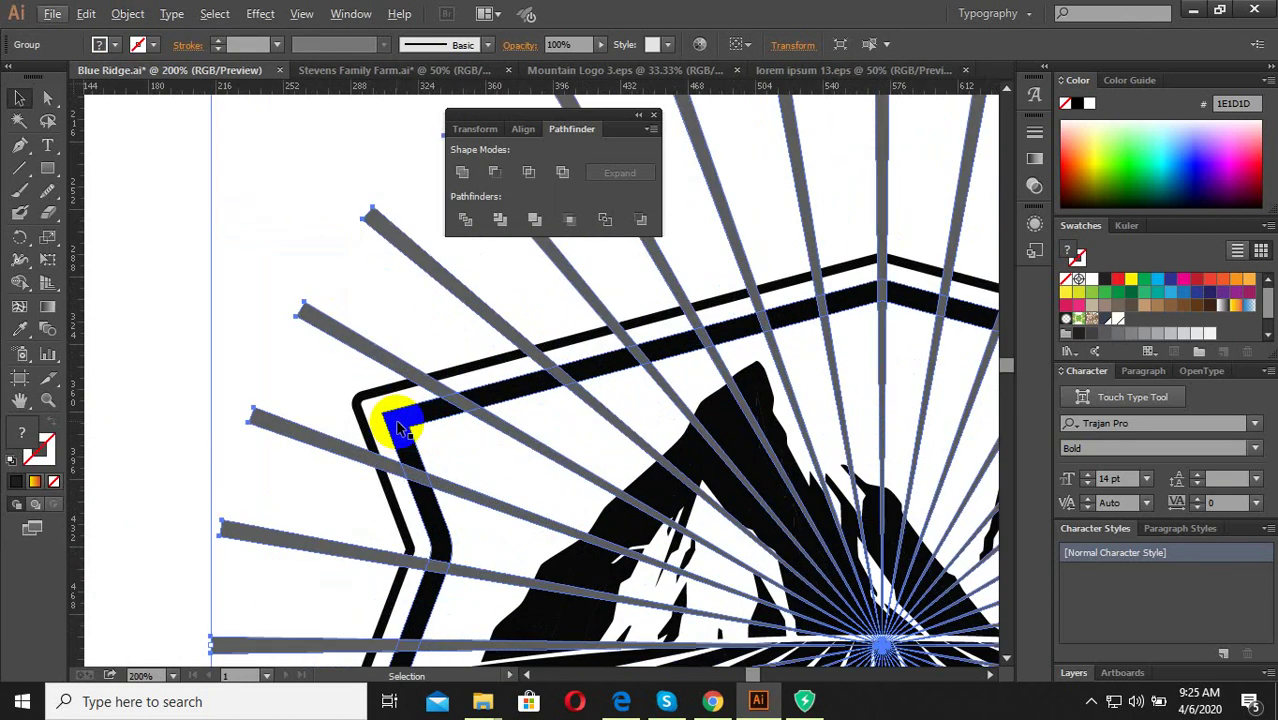
{"action": "scroll", "coordinate": [435, 480], "scroll_direction": "down", "scroll_amount": 3}
{"action": "scroll", "coordinate": [429, 520], "scroll_direction": "up", "scroll_amount": 2}
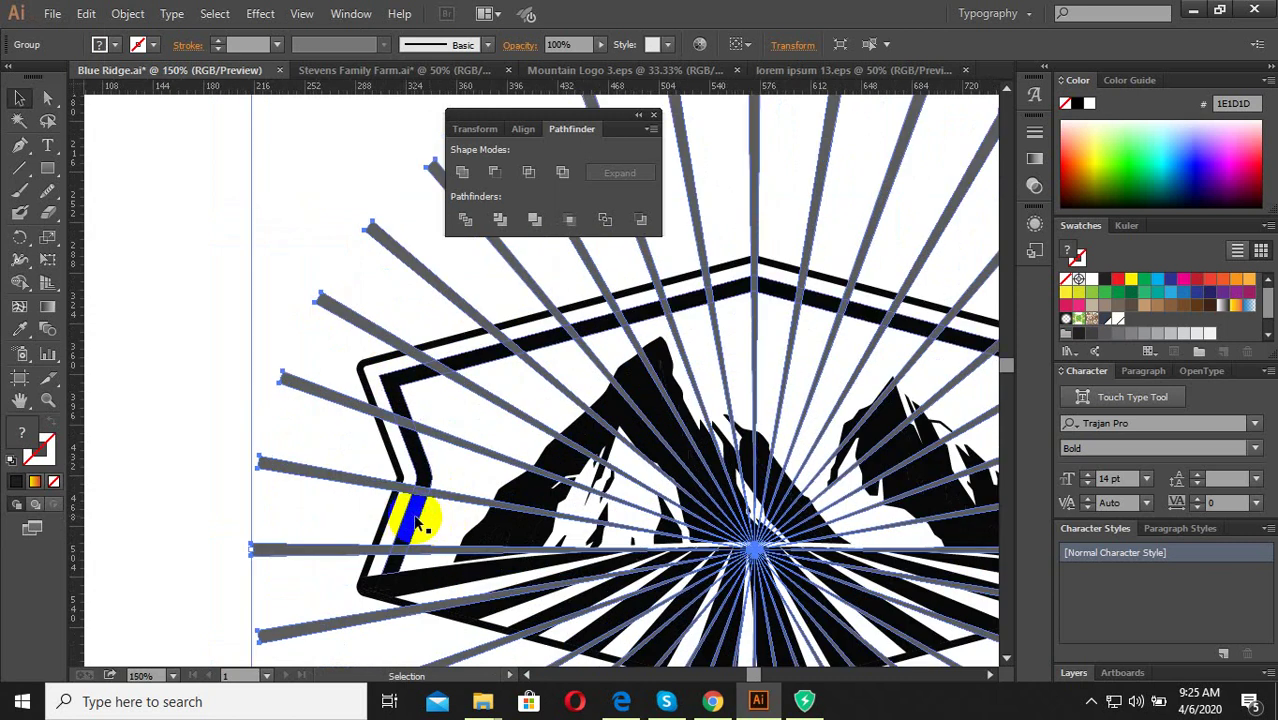
Ungroup the black frame and mountain group and select one frame outline.
{"action": "left_click", "coordinate": [417, 522]}
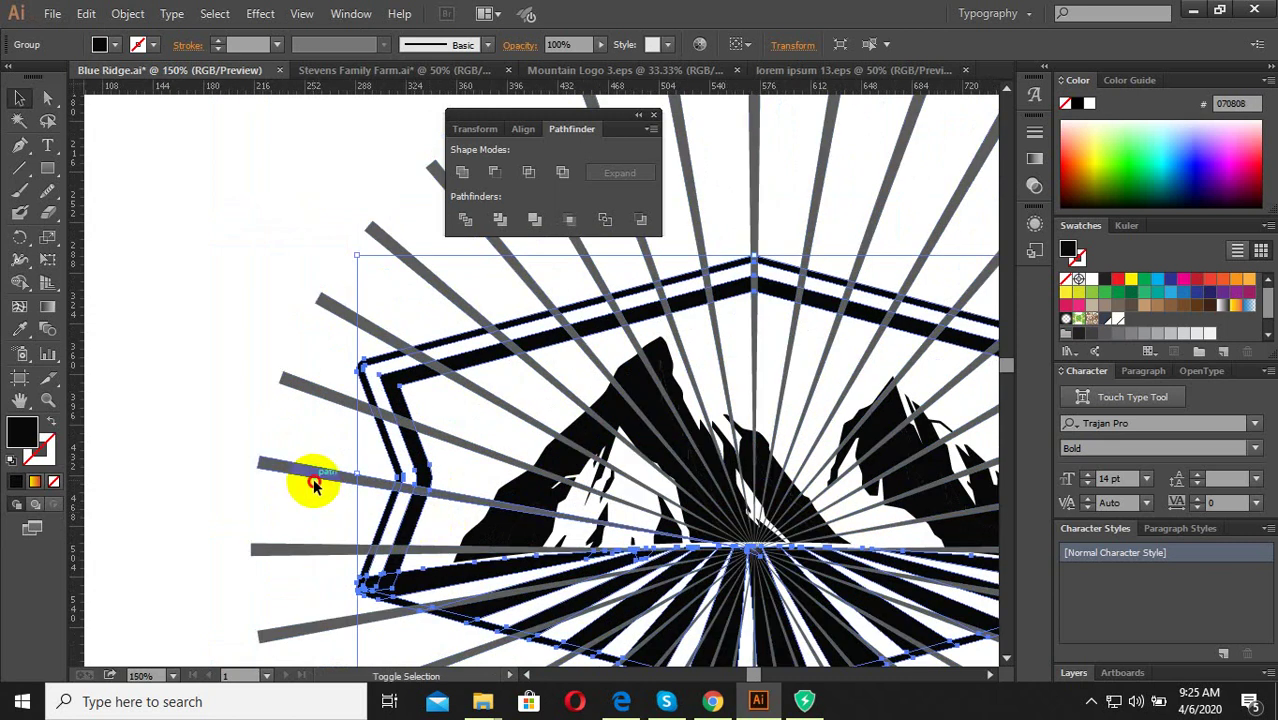
{"action": "scroll", "coordinate": [314, 484], "scroll_direction": "down", "scroll_amount": 2}
{"action": "left_click", "coordinate": [345, 450]}
{"action": "scroll", "coordinate": [398, 395], "scroll_direction": "up", "scroll_amount": 2}
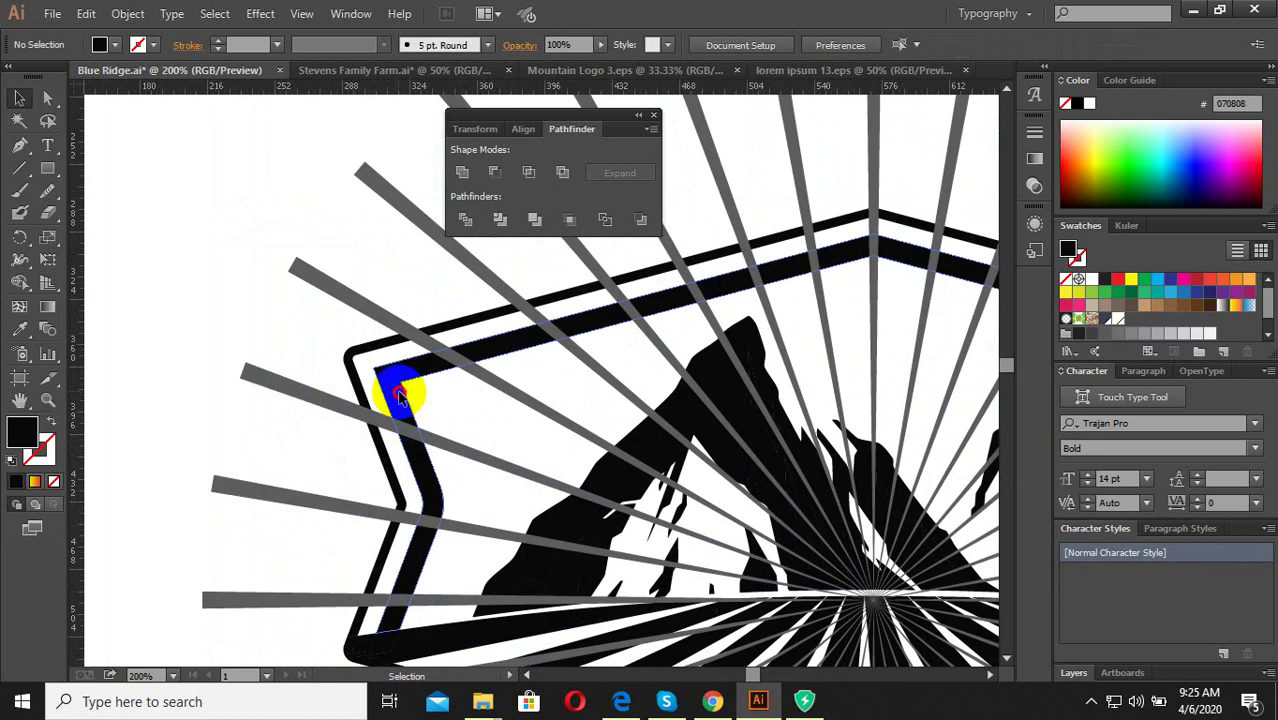
{"action": "left_click", "coordinate": [398, 395]}
{"action": "right_click", "coordinate": [400, 392]}
{"action": "left_click", "coordinate": [451, 499]}
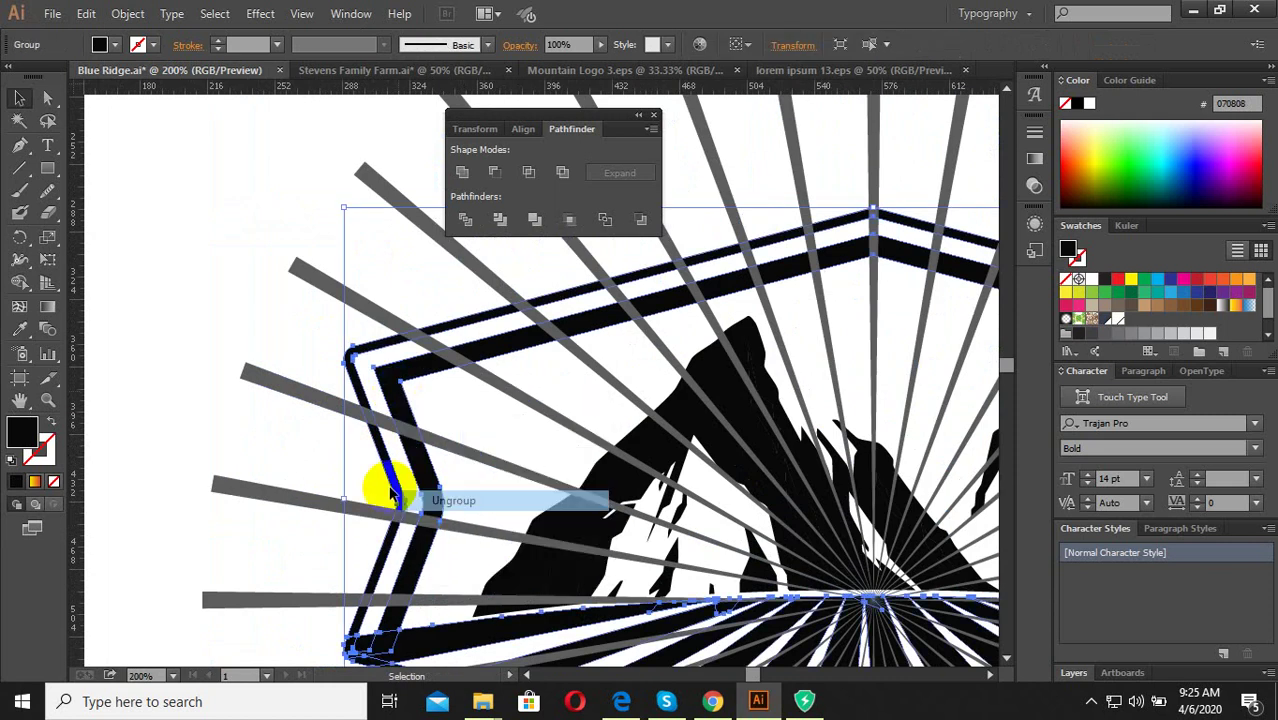
{"action": "left_click", "coordinate": [390, 383]}
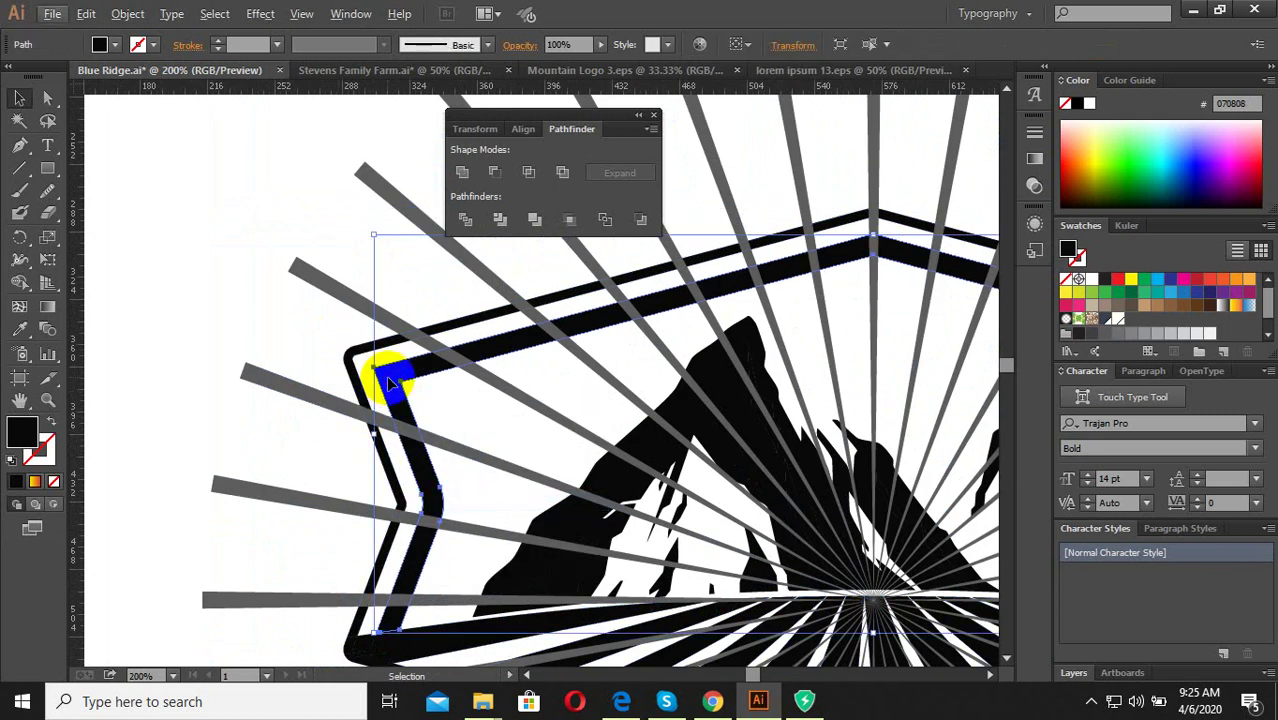
Paste a copy of the frame outline in front.
{"action": "scroll", "coordinate": [390, 383], "scroll_direction": "down", "scroll_amount": 1}
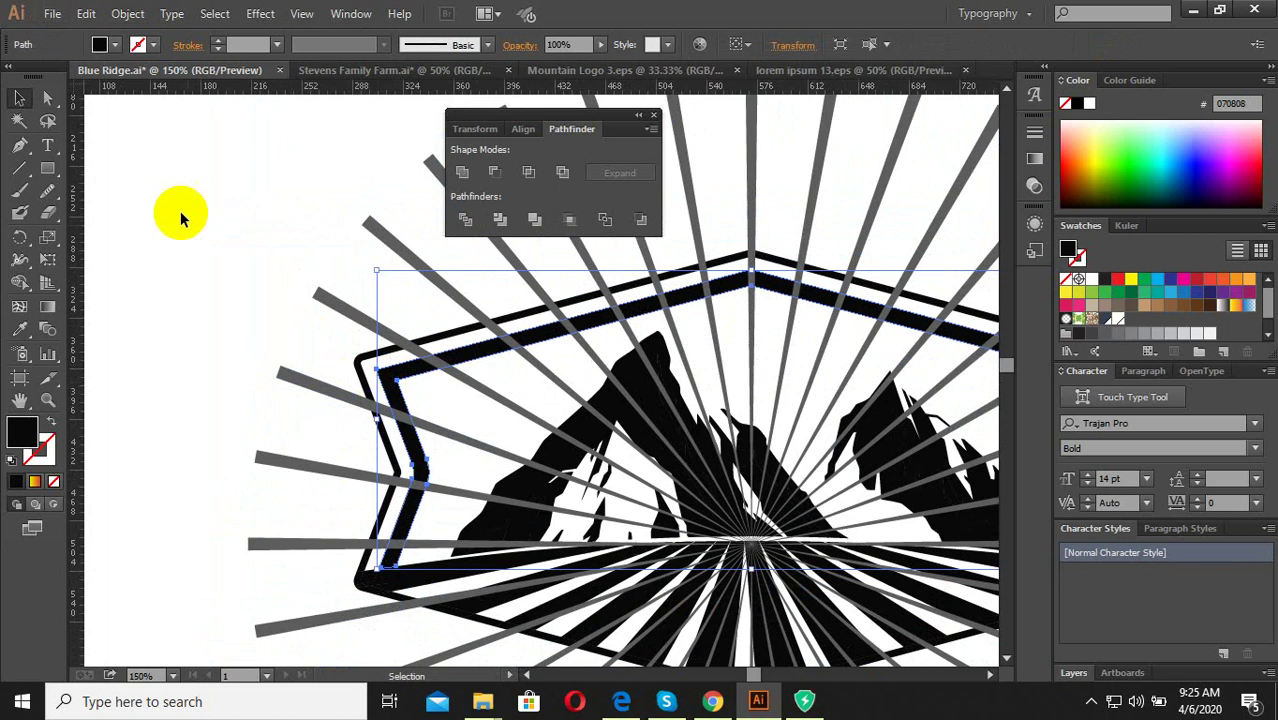
{"action": "left_click", "coordinate": [128, 14]}
{"action": "left_click", "coordinate": [88, 16]}
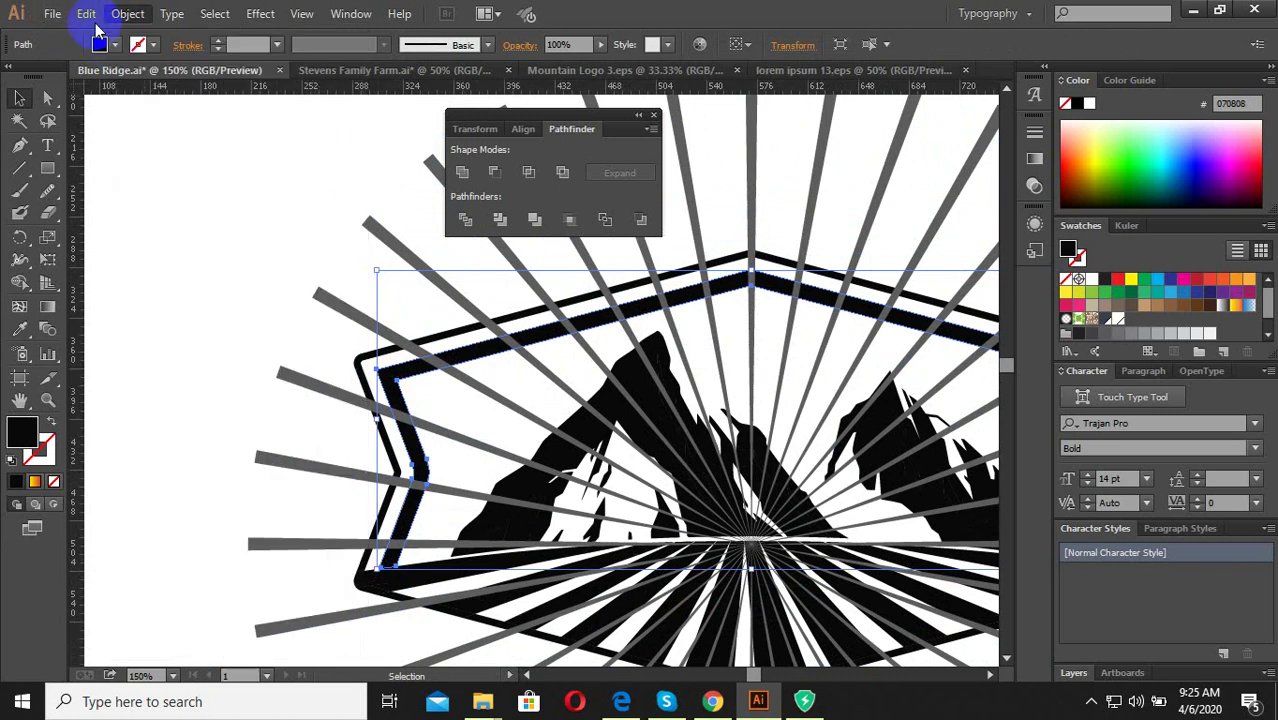
{"action": "left_click", "coordinate": [88, 16]}
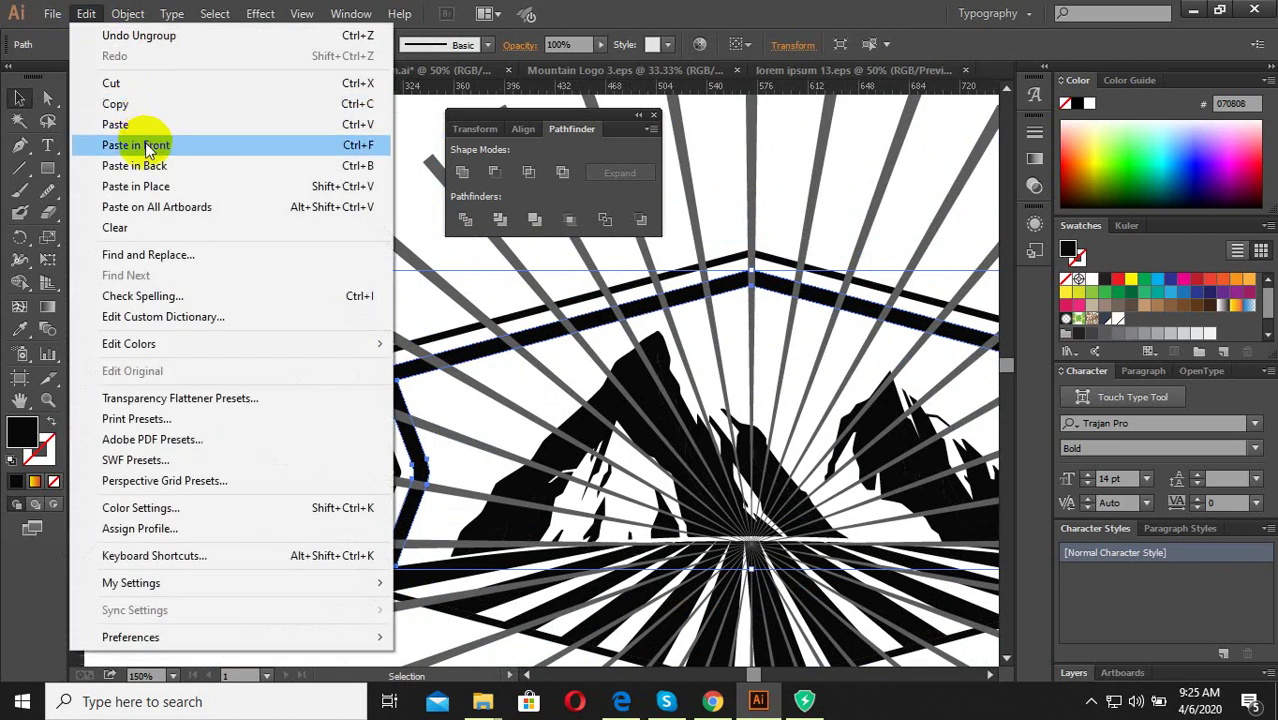
{"action": "left_click", "coordinate": [143, 143]}
Trim the grey rays against the frame and ungroup the resulting pieces.
{"action": "left_click", "coordinate": [333, 392], "text": "shift"}
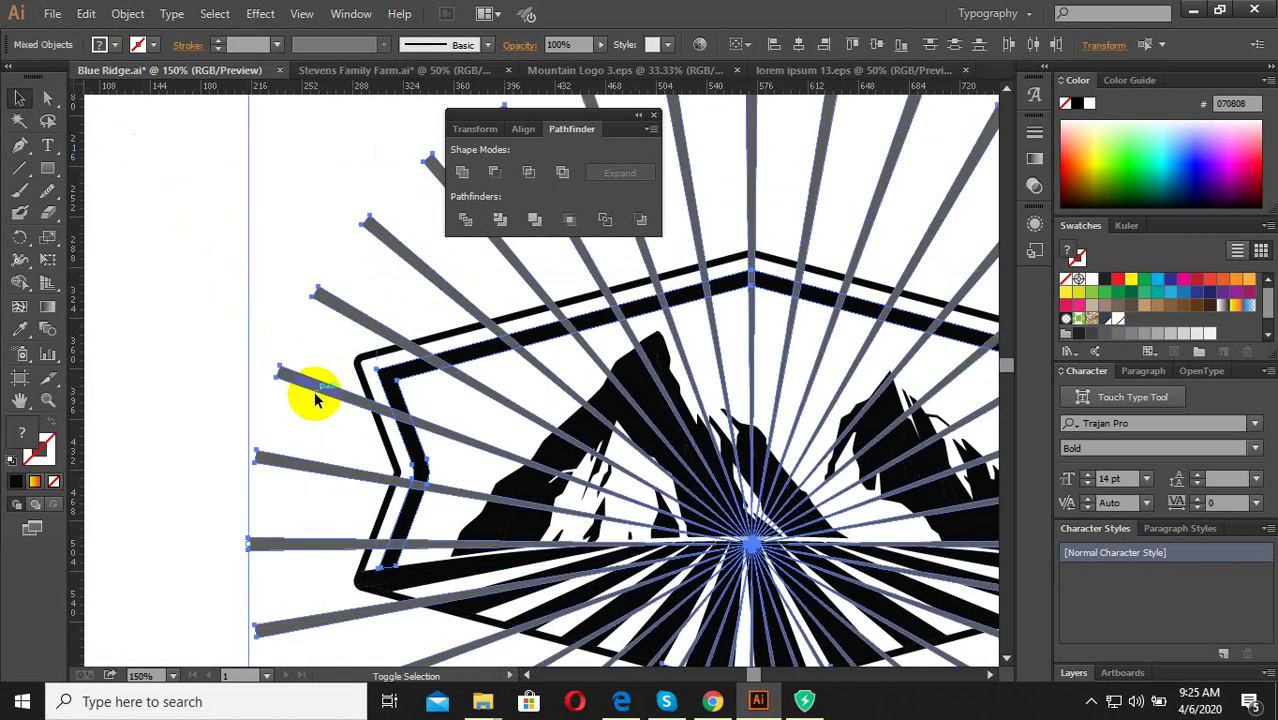
{"action": "left_click", "coordinate": [500, 220]}
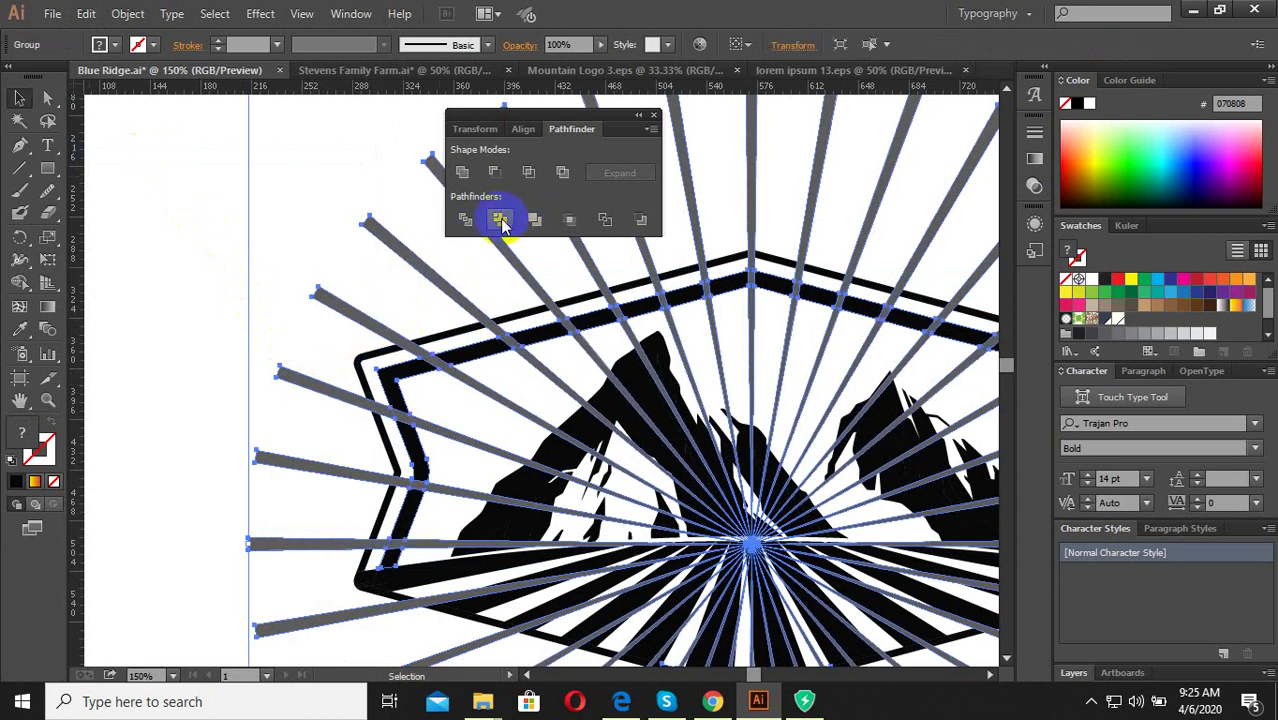
{"action": "right_click", "coordinate": [412, 400]}
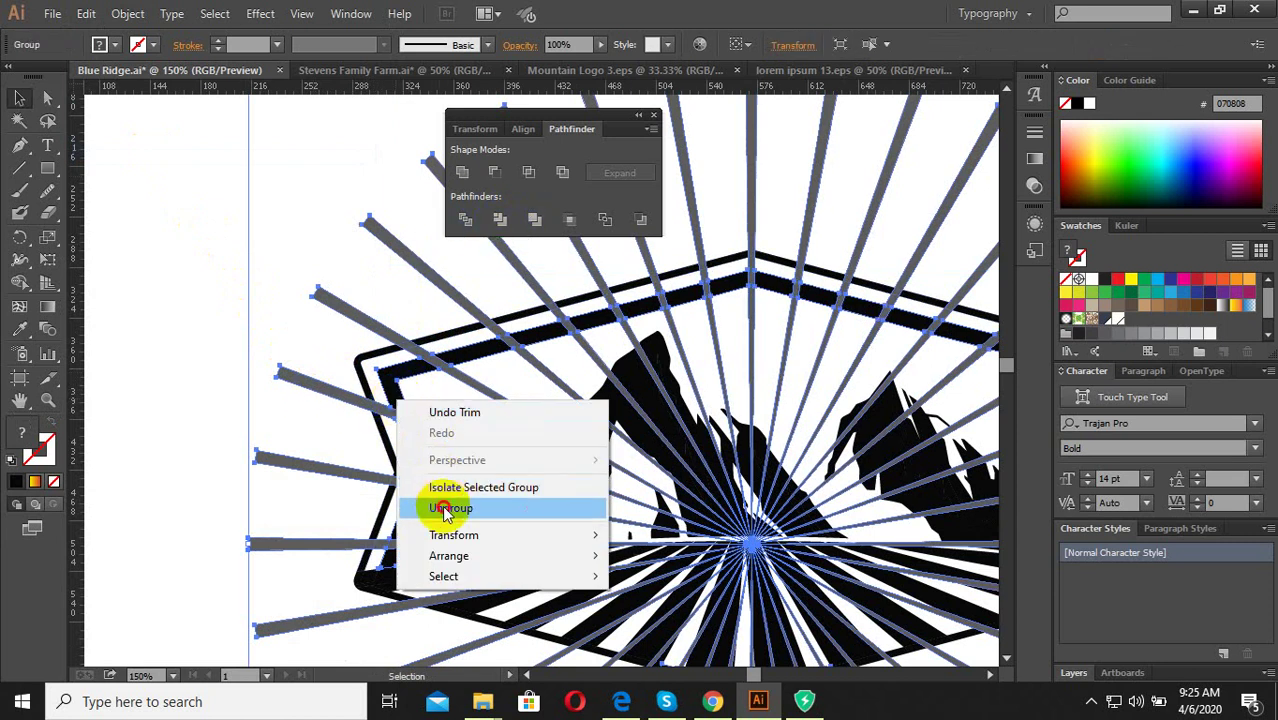
{"action": "left_click", "coordinate": [455, 508]}
{"action": "left_click", "coordinate": [321, 418]}
Delete the lower radiating rays and reposition a left ray.
{"action": "key", "text": "ctrl+minus"}
{"action": "key", "text": "ctrl+minus"}
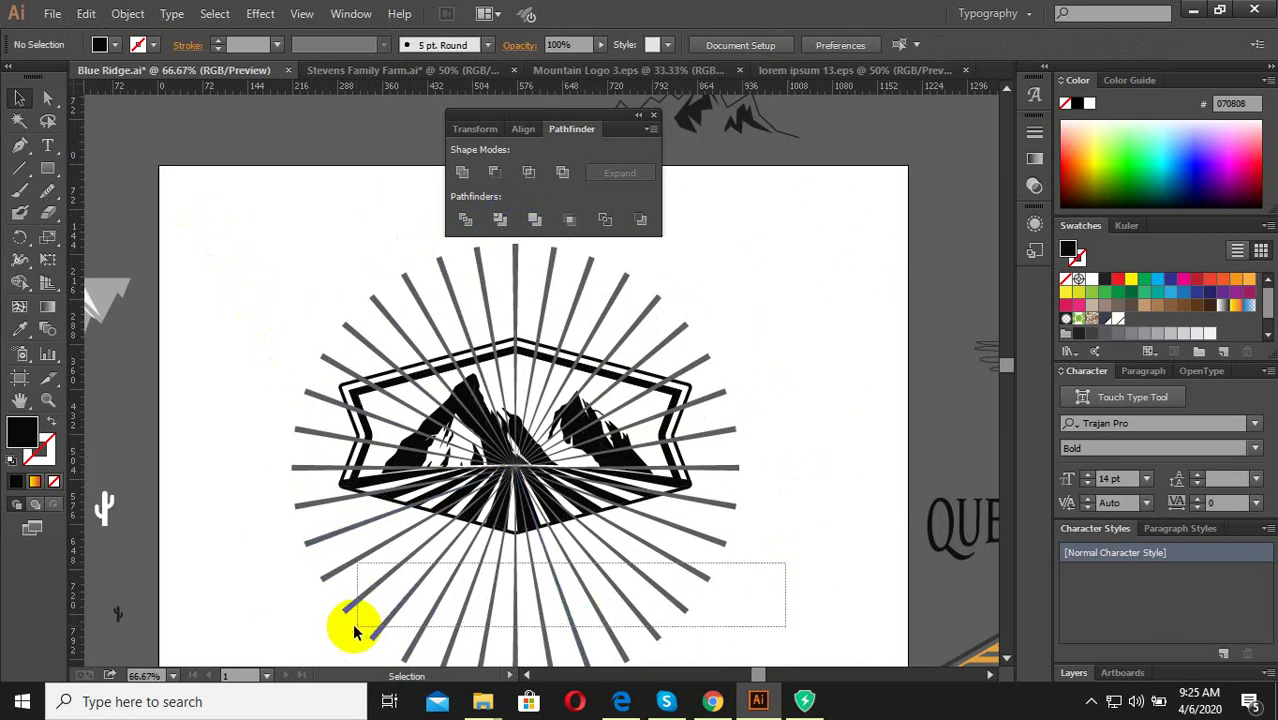
{"action": "left_click_drag", "start_coordinate": [790, 565], "coordinate": [355, 632]}
{"action": "key", "text": "Delete"}
{"action": "mouse_move", "coordinate": [305, 542]}
{"action": "left_mouse_down"}
{"action": "mouse_move", "coordinate": [737, 568]}
{"action": "mouse_move", "coordinate": [713, 508]}
{"action": "mouse_move", "coordinate": [734, 404]}
{"action": "left_mouse_up"}
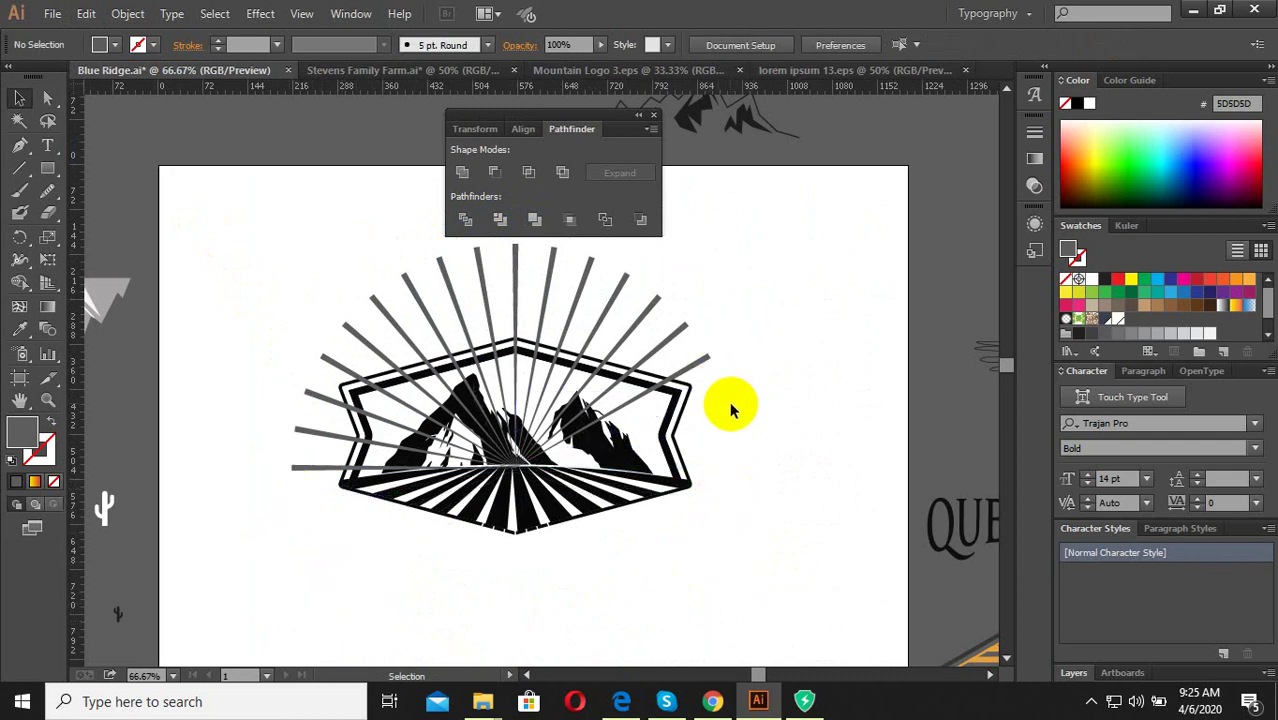
Select individual rays near the right border, briefly trying the Direct Selection tool.
{"action": "left_click", "coordinate": [728, 416]}
{"action": "scroll", "coordinate": [690, 445], "scroll_direction": "up", "scroll_amount": 3}
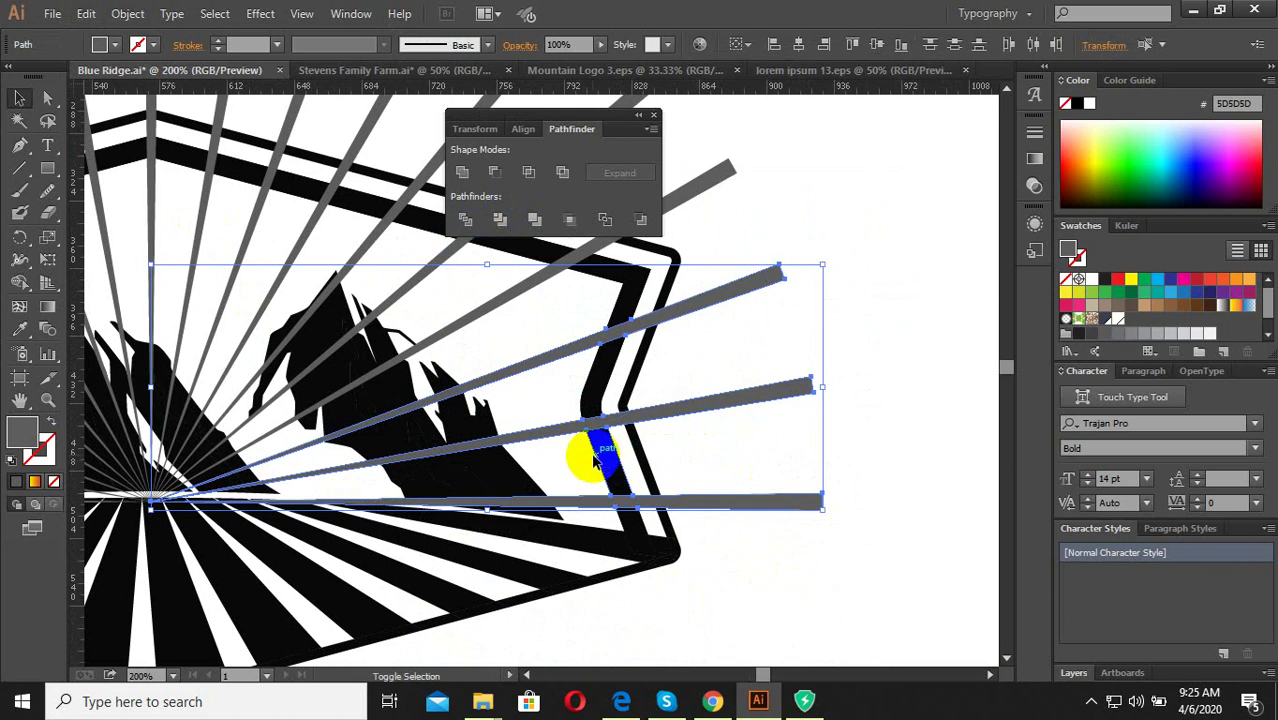
{"action": "scroll", "coordinate": [844, 460], "scroll_direction": "down", "scroll_amount": 2}
{"action": "left_click", "coordinate": [745, 400]}
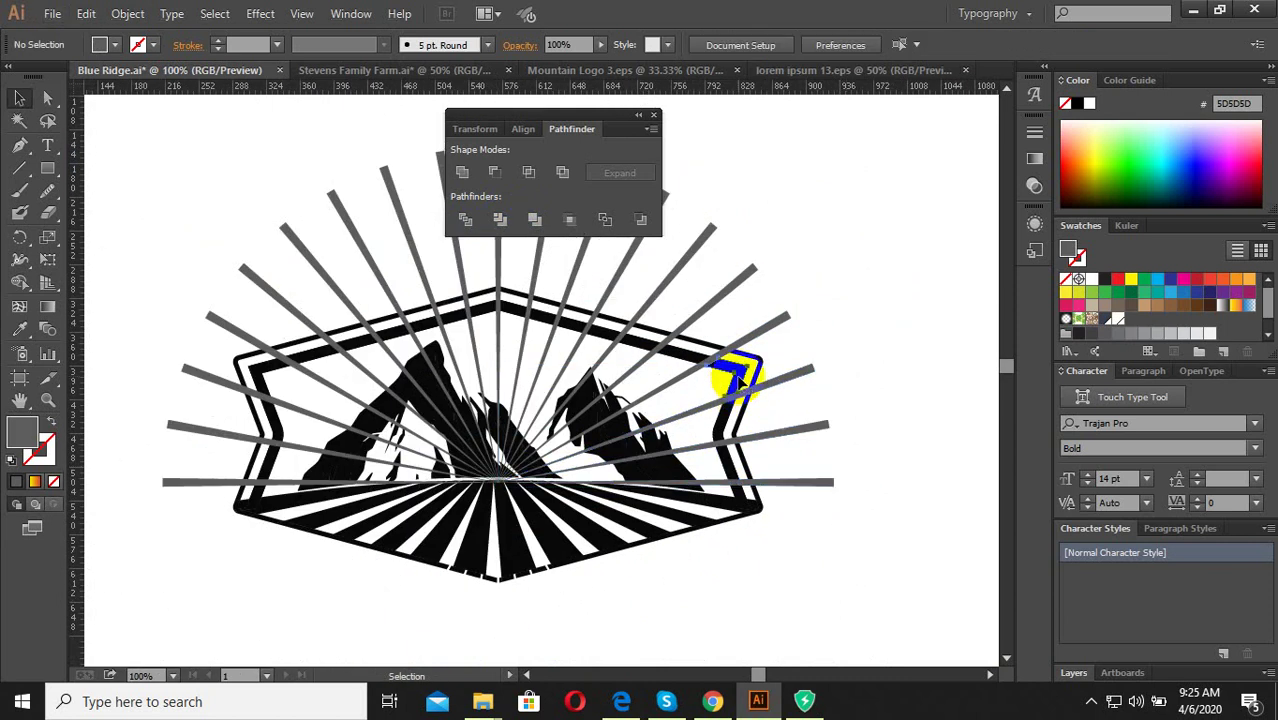
{"action": "scroll", "coordinate": [741, 383], "scroll_direction": "up", "scroll_amount": 2}
{"action": "left_click", "coordinate": [775, 358]}
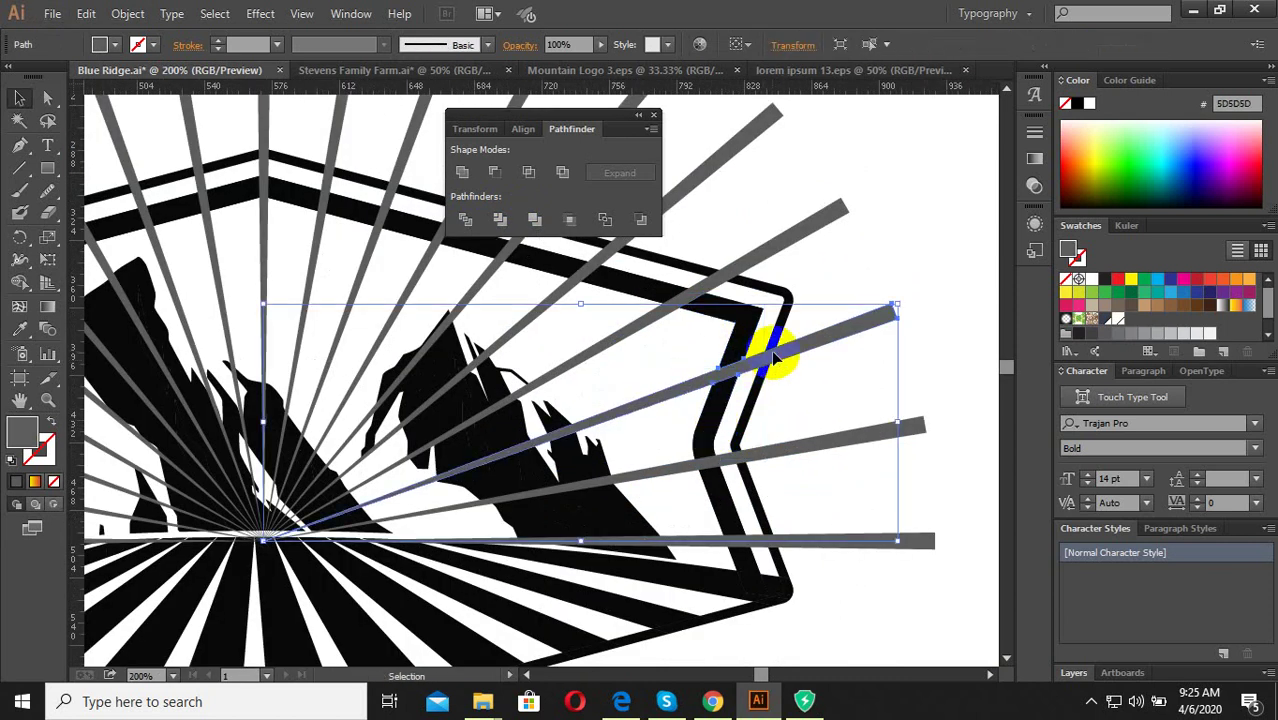
{"action": "key", "text": "a"}
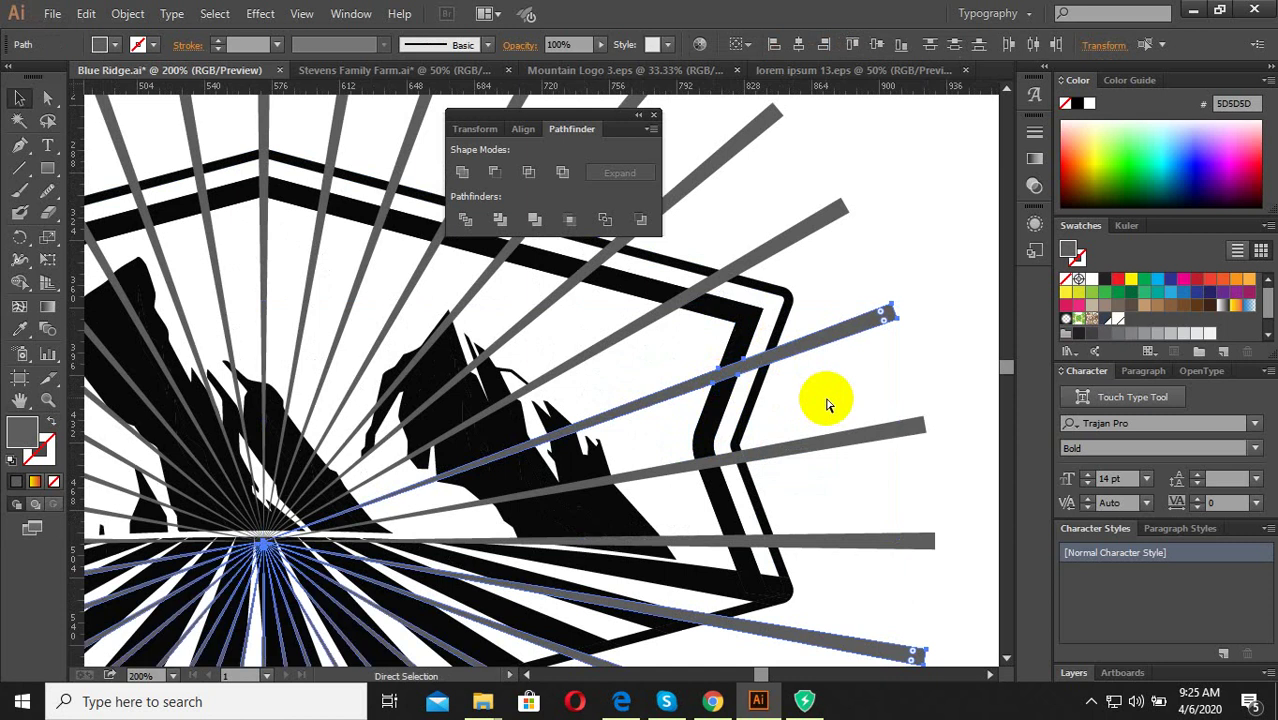
{"action": "key", "text": "v"}
{"action": "scroll", "coordinate": [840, 380], "scroll_direction": "down", "scroll_amount": 2}
Select the whole ray group and dismiss its context menu unchanged.
{"action": "left_click", "coordinate": [855, 357]}
{"action": "scroll", "coordinate": [819, 380], "scroll_direction": "up", "scroll_amount": 1}
{"action": "scroll", "coordinate": [790, 390], "scroll_direction": "up", "scroll_amount": 1}
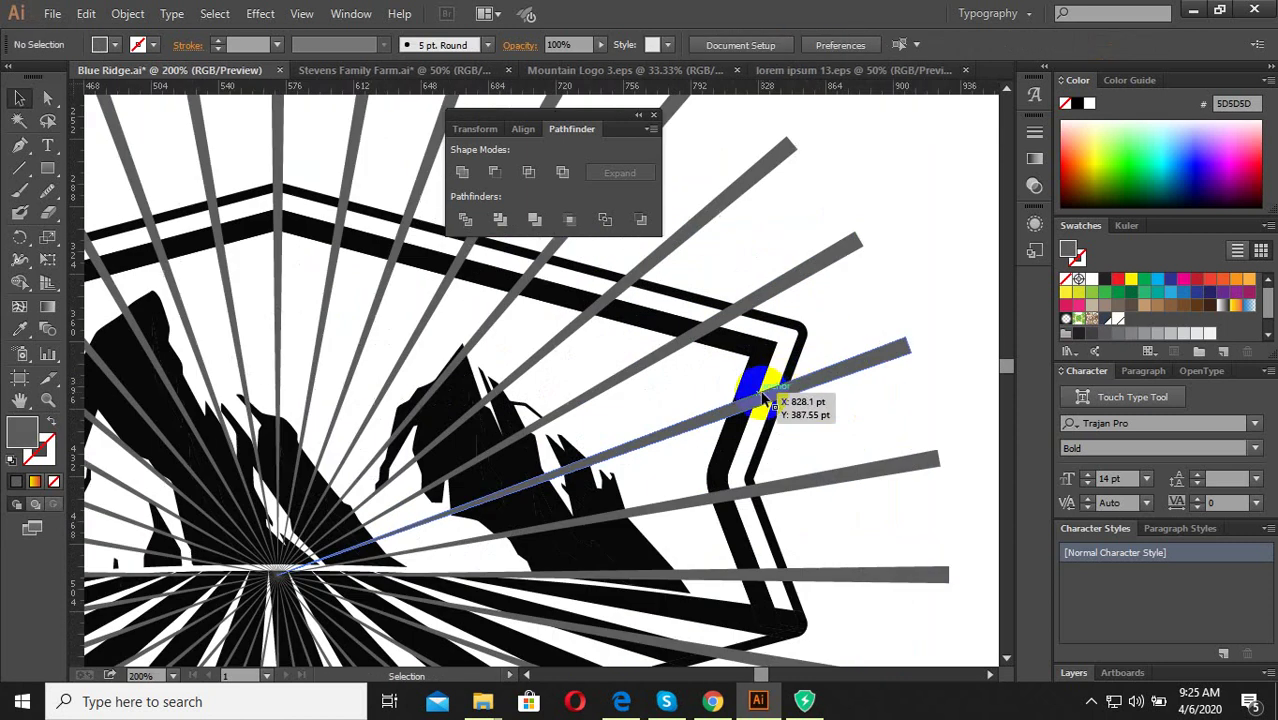
{"action": "left_click", "coordinate": [763, 400]}
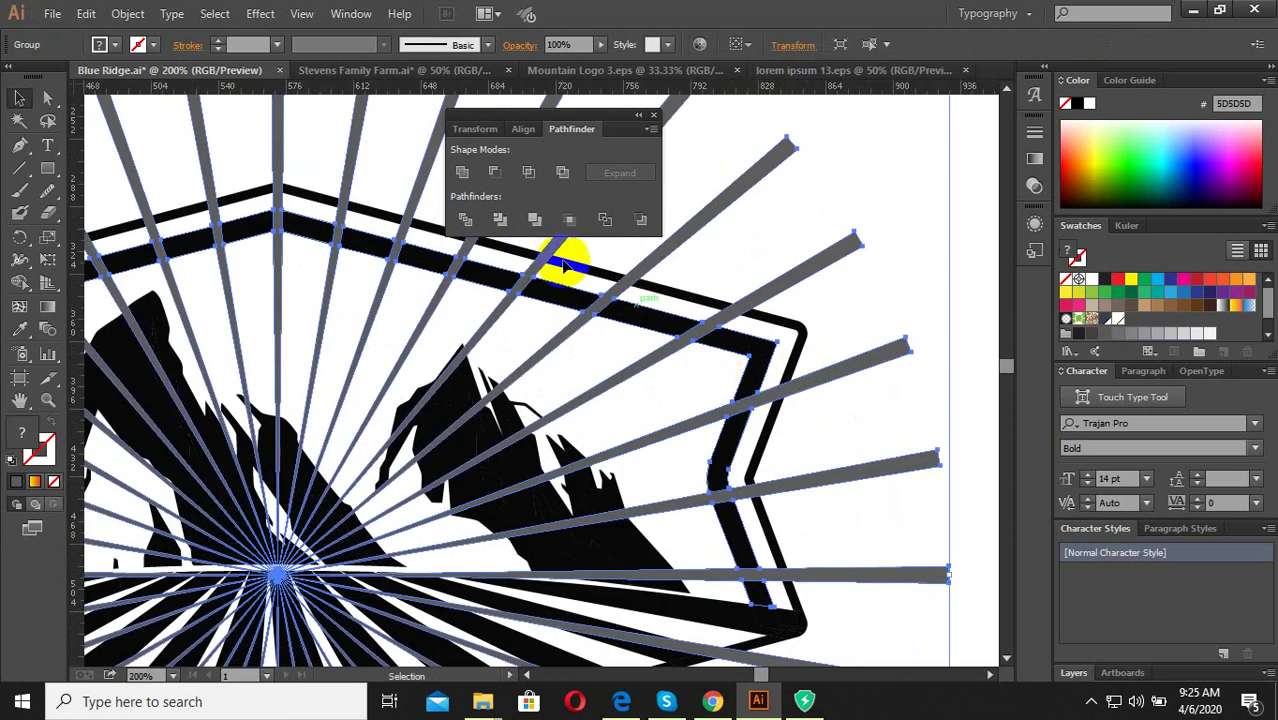
{"action": "right_click", "coordinate": [748, 400]}
{"action": "left_click", "coordinate": [780, 502]}
Select the ray group together with the inner black border, then zoom to 100%.
{"action": "left_click", "coordinate": [841, 416]}
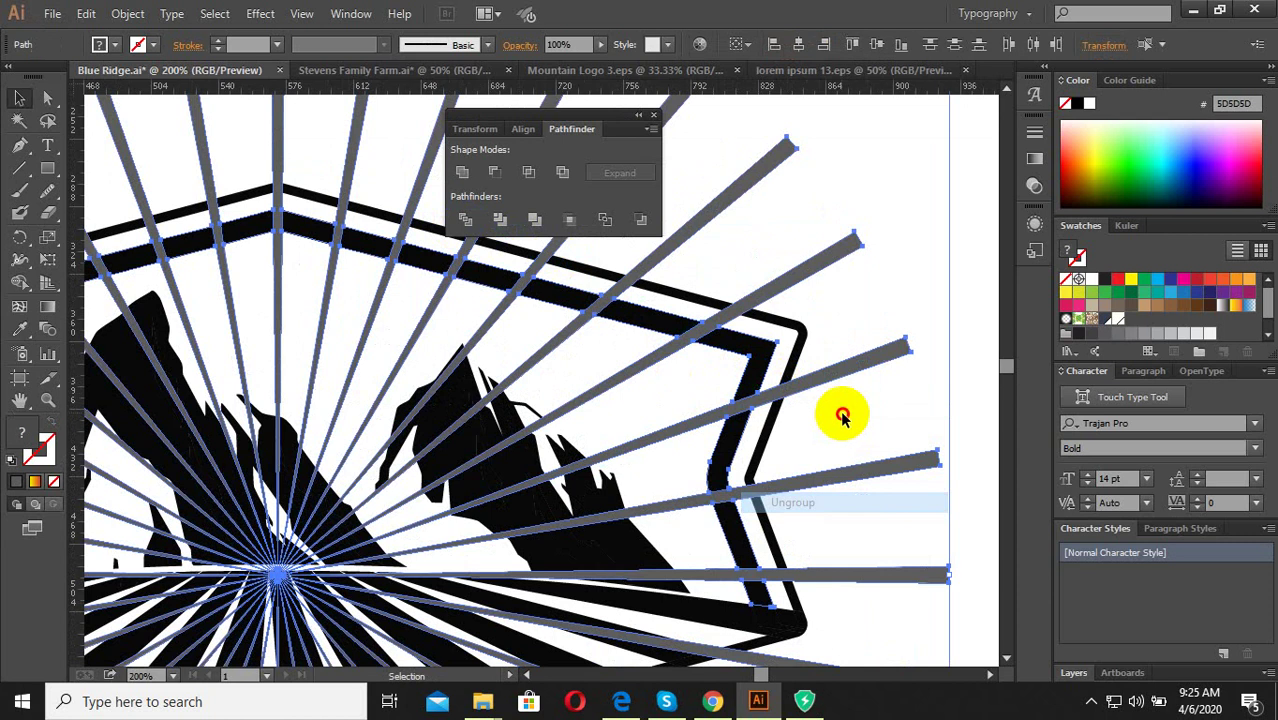
{"action": "scroll", "coordinate": [733, 412], "scroll_direction": "up", "scroll_amount": 1}
{"action": "left_click", "coordinate": [733, 410]}
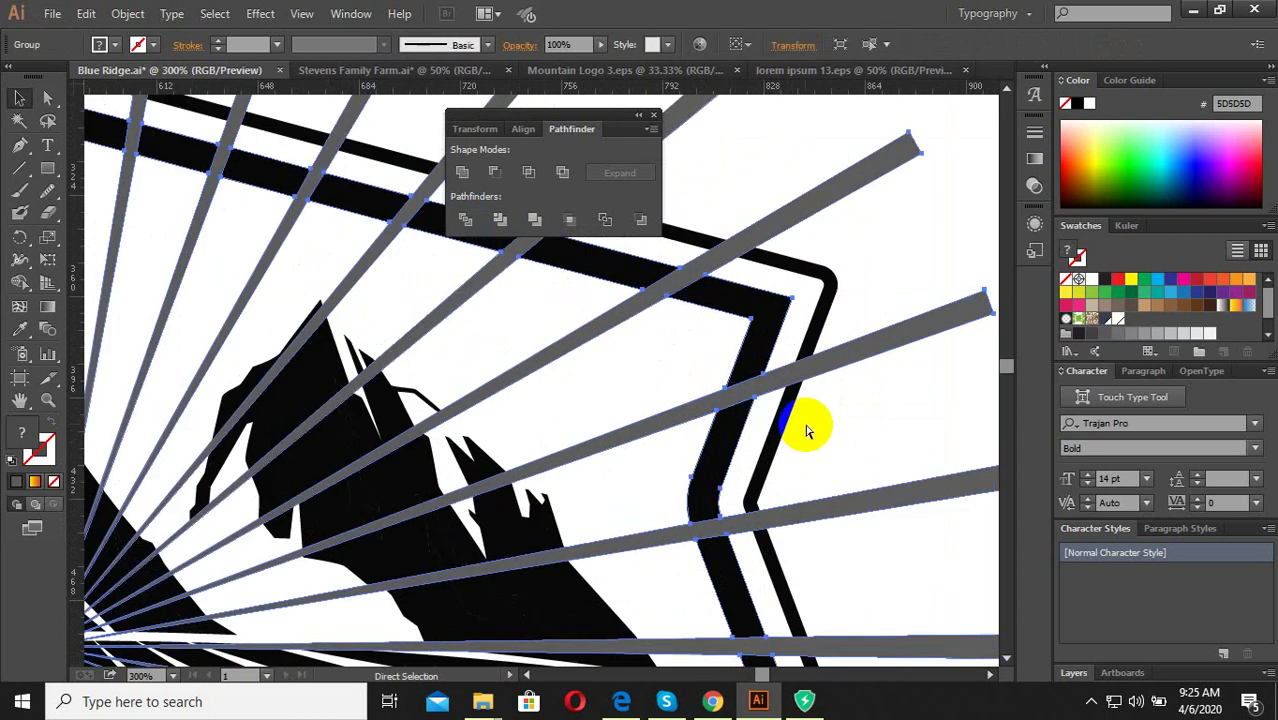
{"action": "left_click", "coordinate": [720, 437]}
{"action": "left_click", "coordinate": [755, 447], "text": "shift"}
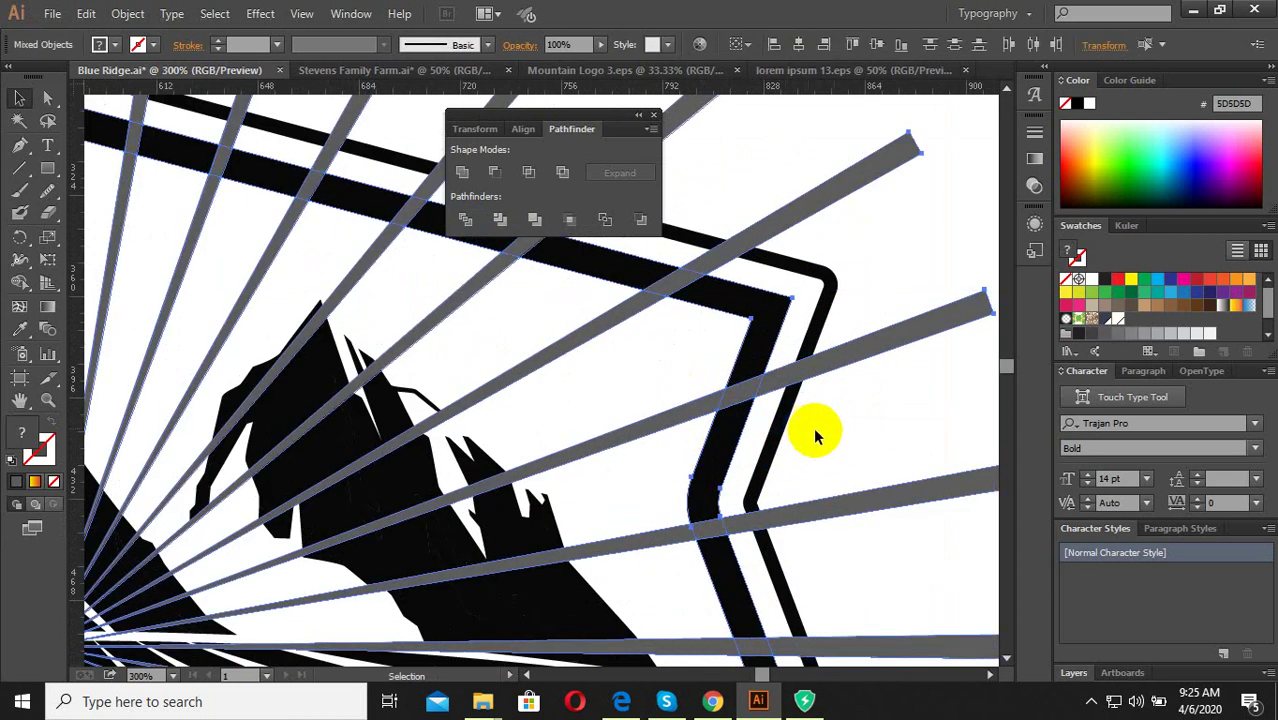
{"action": "left_click", "coordinate": [735, 422]}
{"action": "left_click", "coordinate": [775, 392], "text": "shift"}
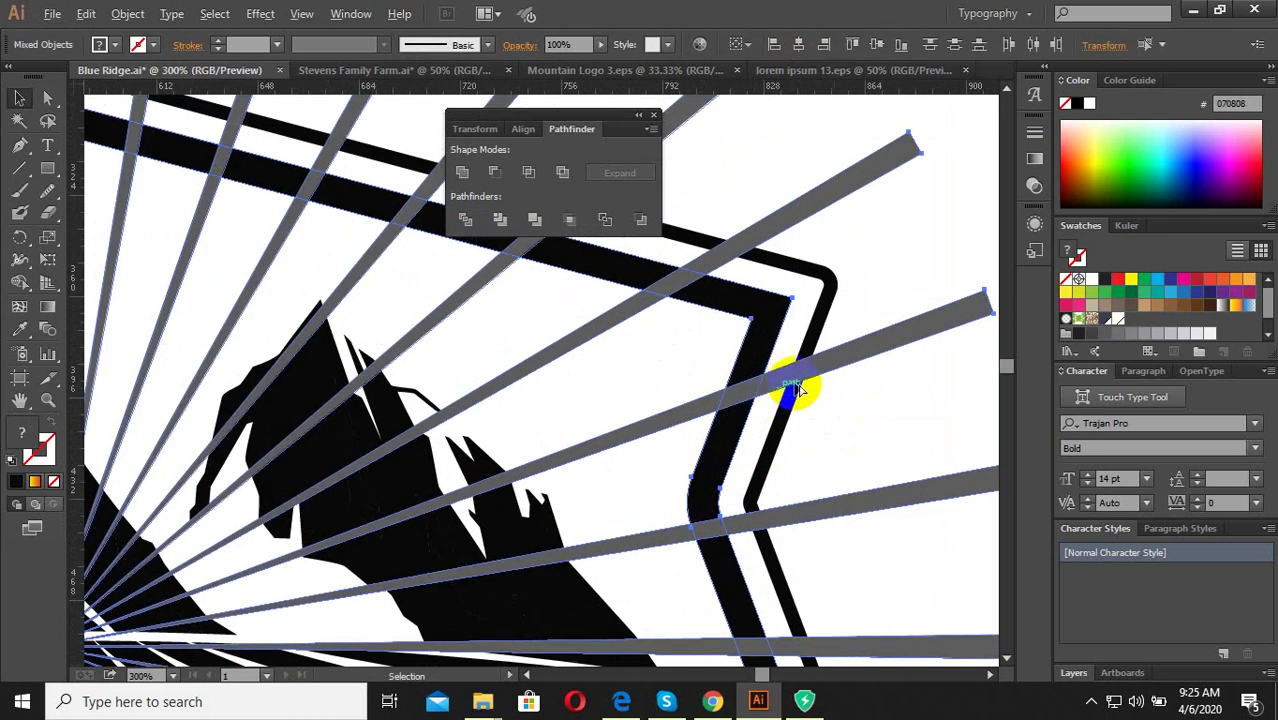
{"action": "key", "text": "ctrl+1"}
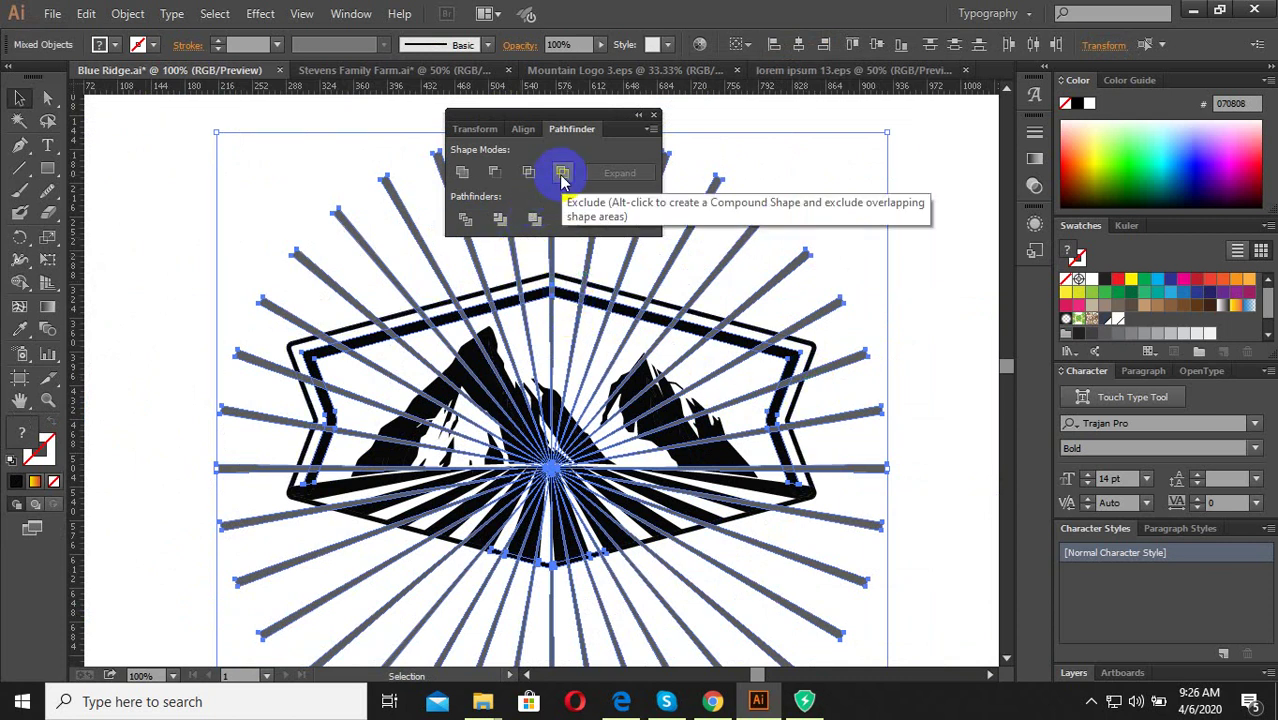
Apply Exclude to the rays and border, then delete the right-side and lower rays.
{"action": "left_click", "coordinate": [562, 176]}
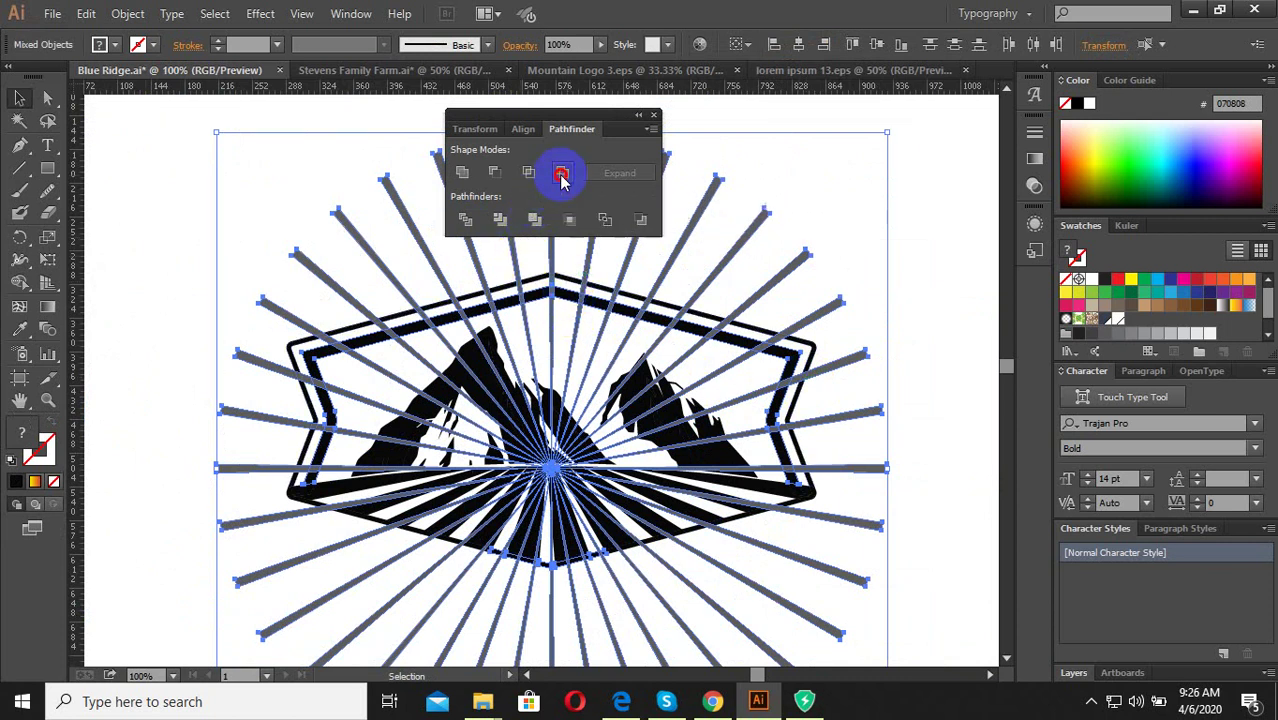
{"action": "right_click", "coordinate": [790, 390]}
{"action": "left_click", "coordinate": [876, 470]}
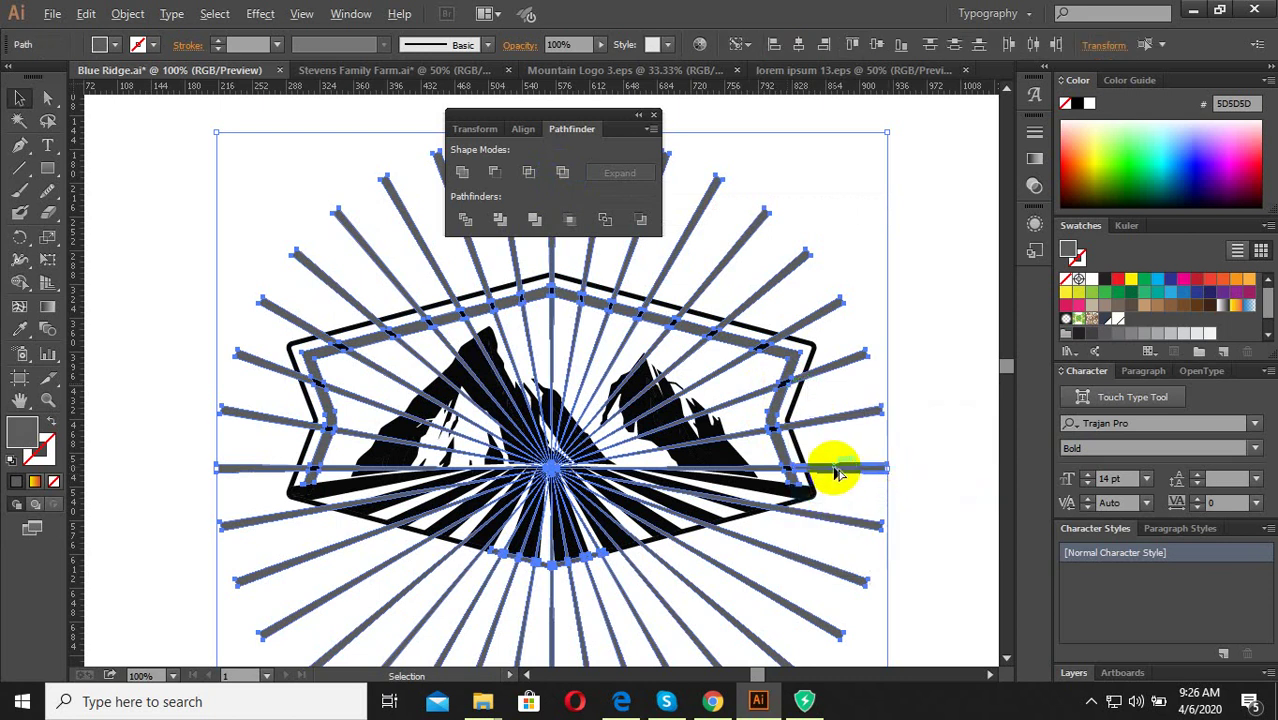
{"action": "scroll", "coordinate": [833, 466], "scroll_direction": "up", "scroll_amount": 2}
{"action": "scroll", "coordinate": [839, 420], "scroll_direction": "down", "scroll_amount": 2}
{"action": "mouse_move", "coordinate": [869, 297]}
{"action": "left_mouse_down"}
{"action": "mouse_move", "coordinate": [824, 574]}
{"action": "mouse_move", "coordinate": [299, 633]}
{"action": "left_mouse_up"}
{"action": "key", "text": "Delete"}
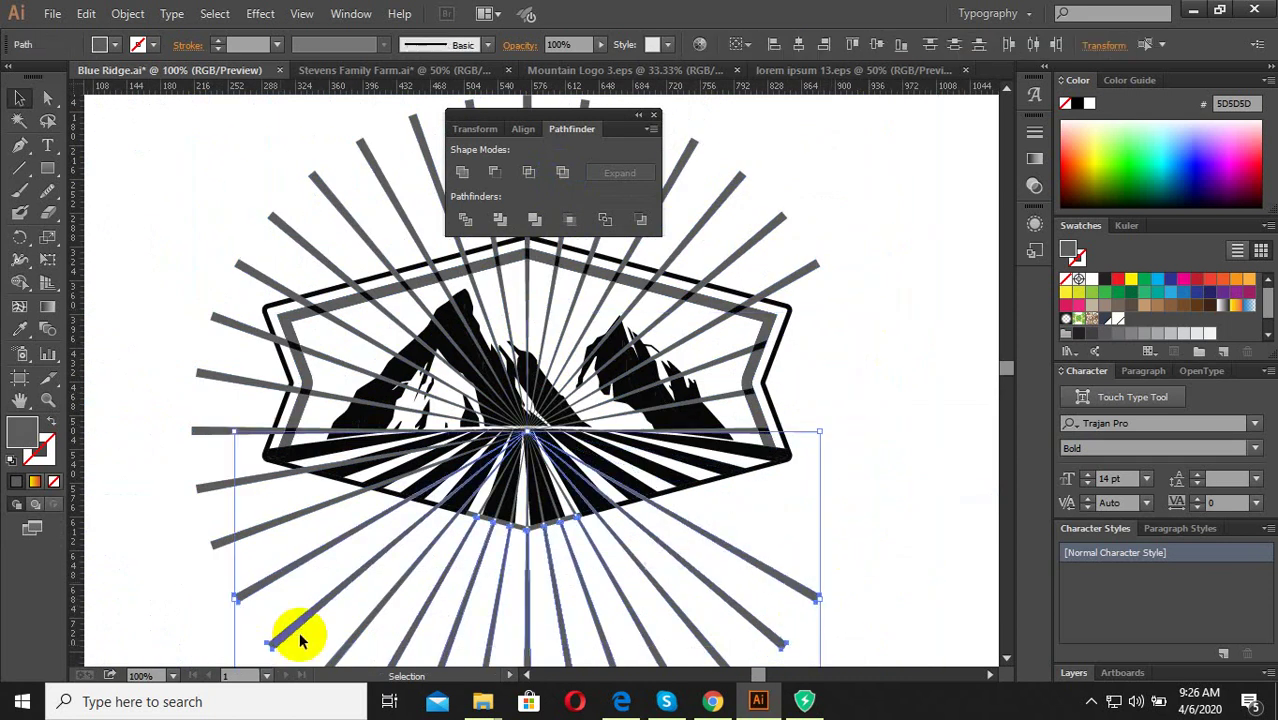
{"action": "key", "text": "Delete"}
Delete the two lower-left rays and reposition the end point of a lower ray.
{"action": "left_click_drag", "start_coordinate": [308, 580], "coordinate": [200, 478]}
{"action": "key", "text": "Delete"}
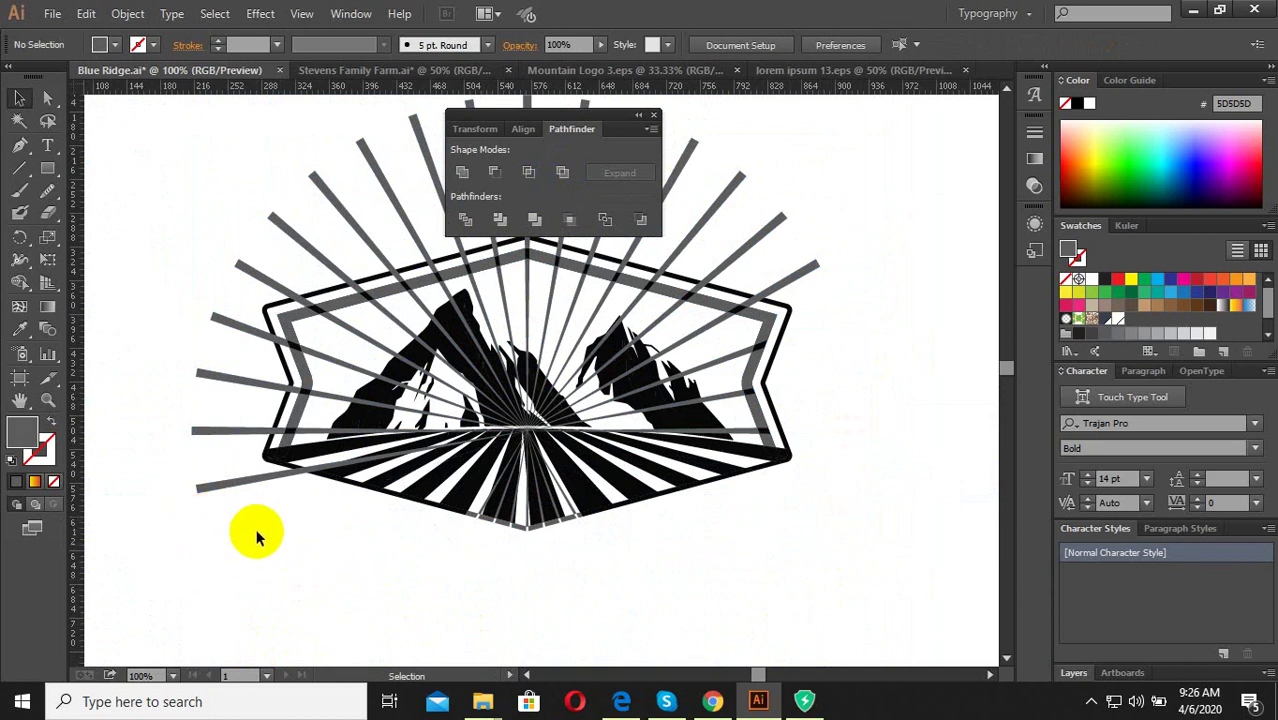
{"action": "scroll", "coordinate": [478, 516], "scroll_direction": "up", "scroll_amount": 2}
{"action": "scroll", "coordinate": [487, 567], "scroll_direction": "up", "scroll_amount": 2}
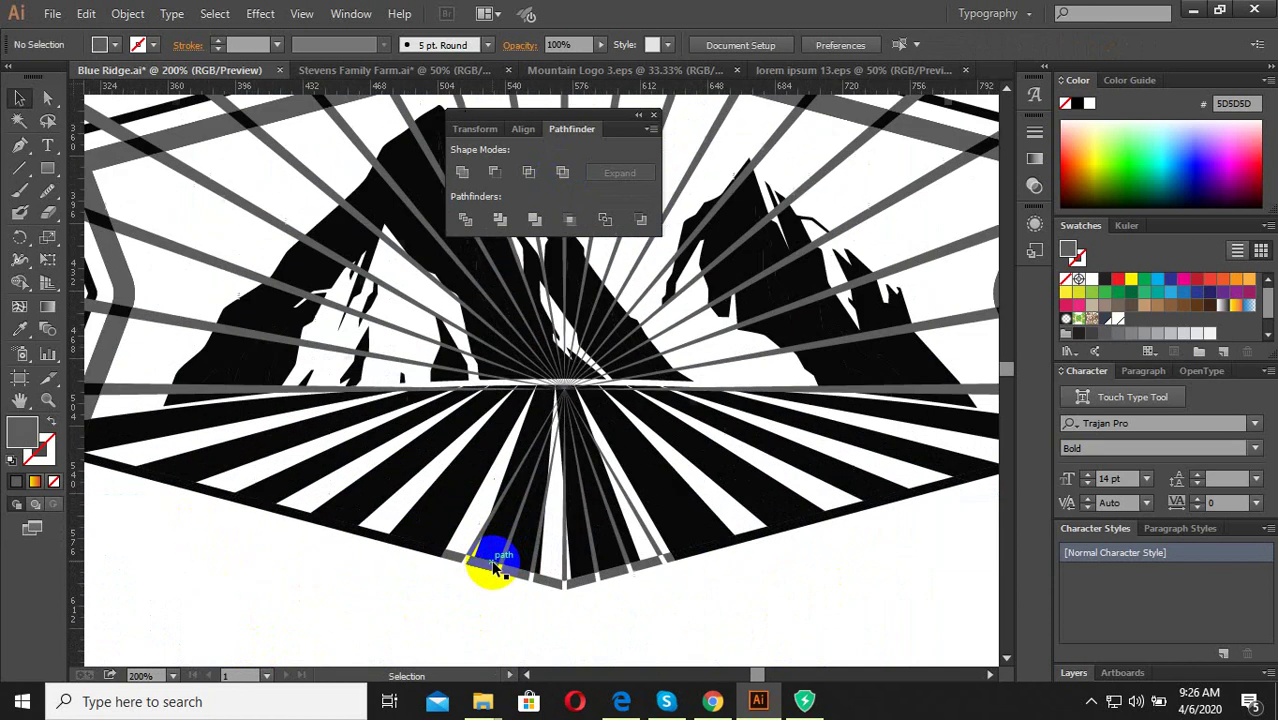
{"action": "left_click", "coordinate": [481, 545]}
{"action": "left_click", "coordinate": [527, 572]}
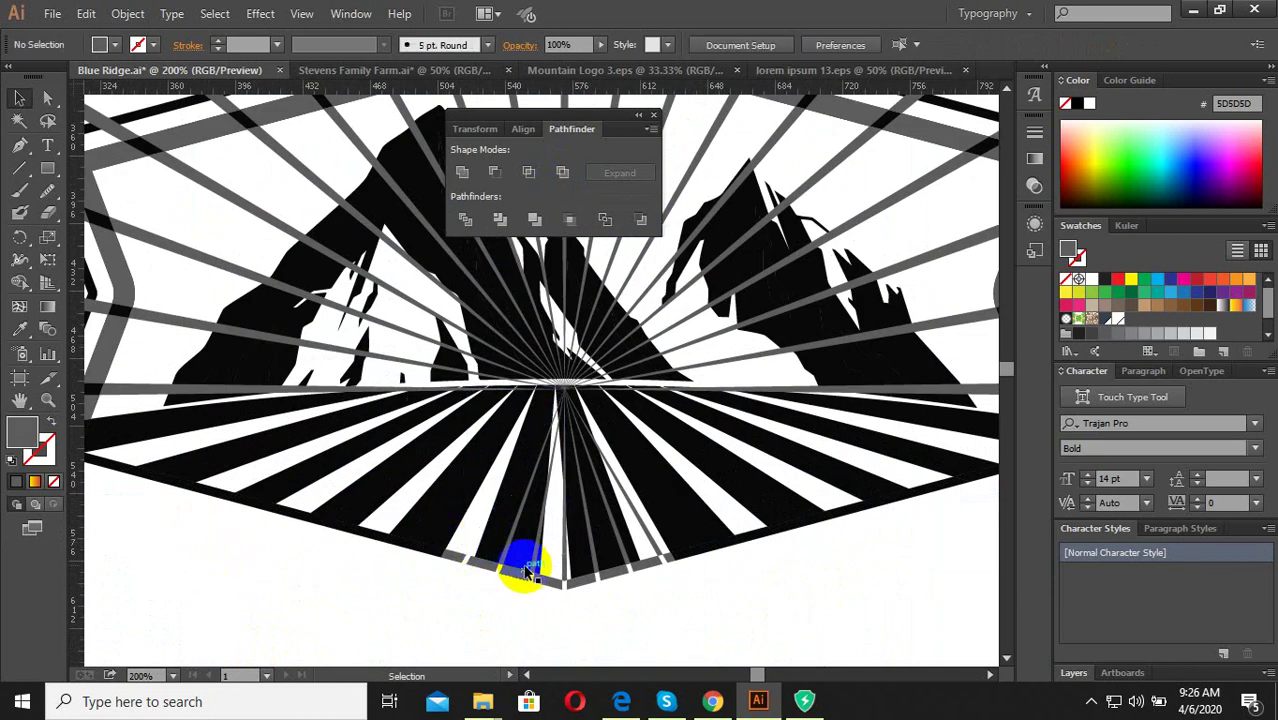
{"action": "left_click_drag", "start_coordinate": [546, 575], "coordinate": [574, 596]}
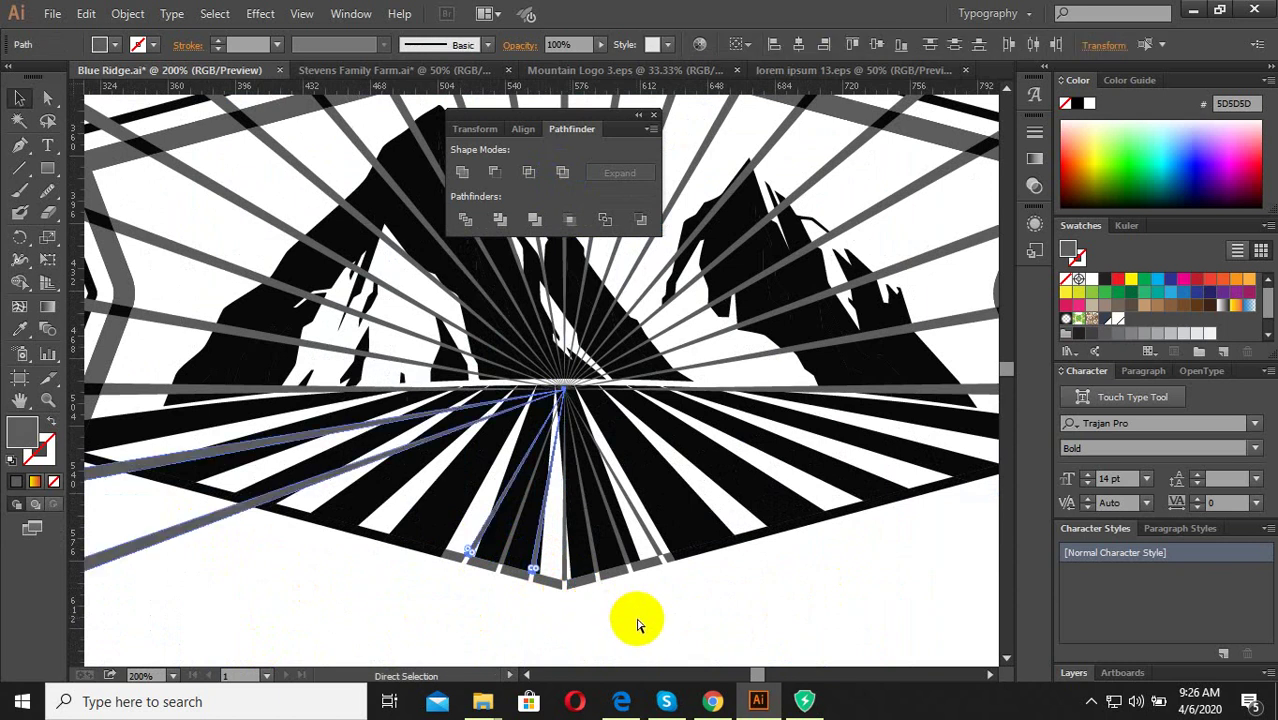
Select the ray group and ungroup it into separate paths.
{"action": "key", "text": "ctrl+a"}
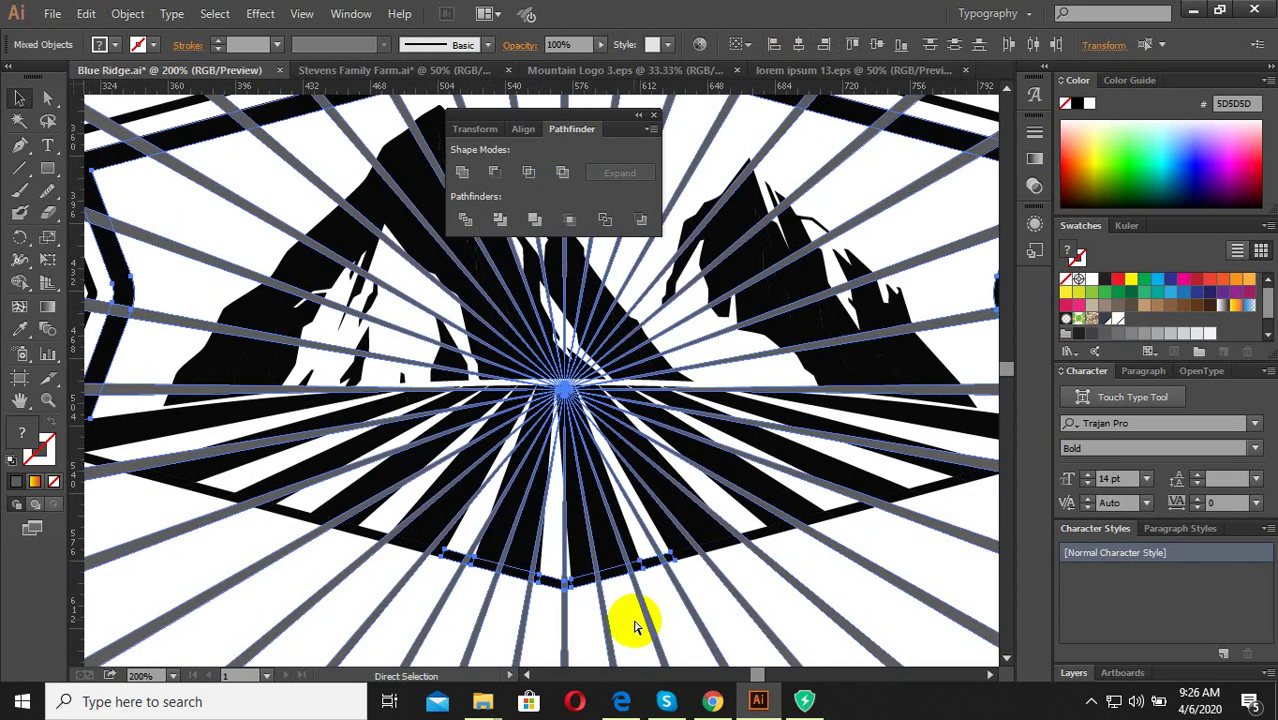
{"action": "scroll", "coordinate": [575, 580], "scroll_direction": "down", "scroll_amount": 2}
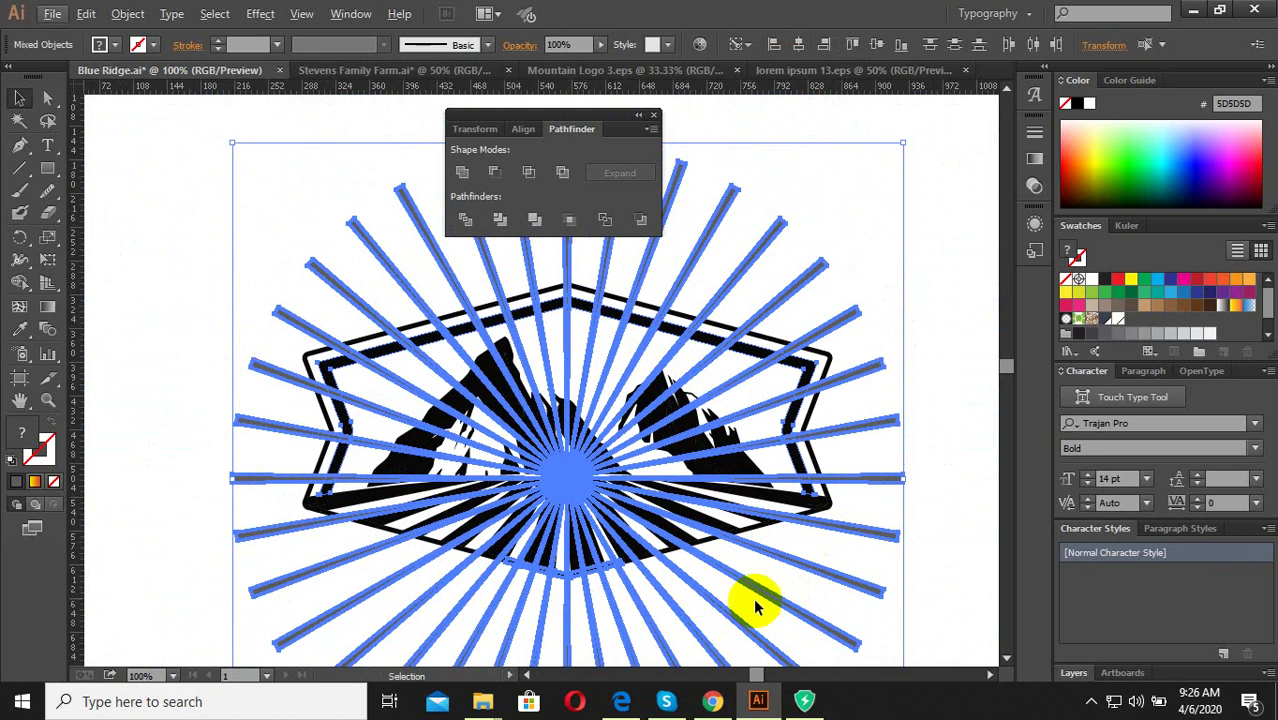
{"action": "left_click", "coordinate": [833, 598]}
{"action": "left_click_drag", "start_coordinate": [722, 631], "coordinate": [721, 631]}
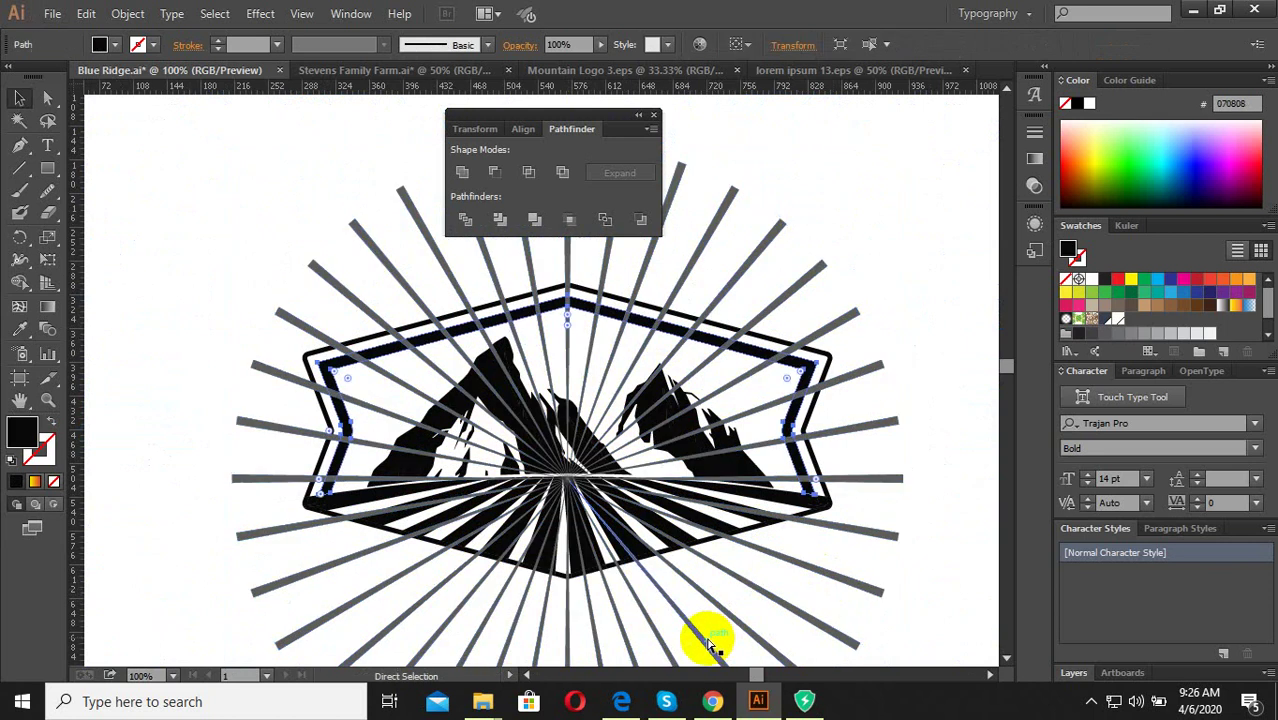
{"action": "left_click", "coordinate": [863, 618]}
{"action": "left_click", "coordinate": [900, 479]}
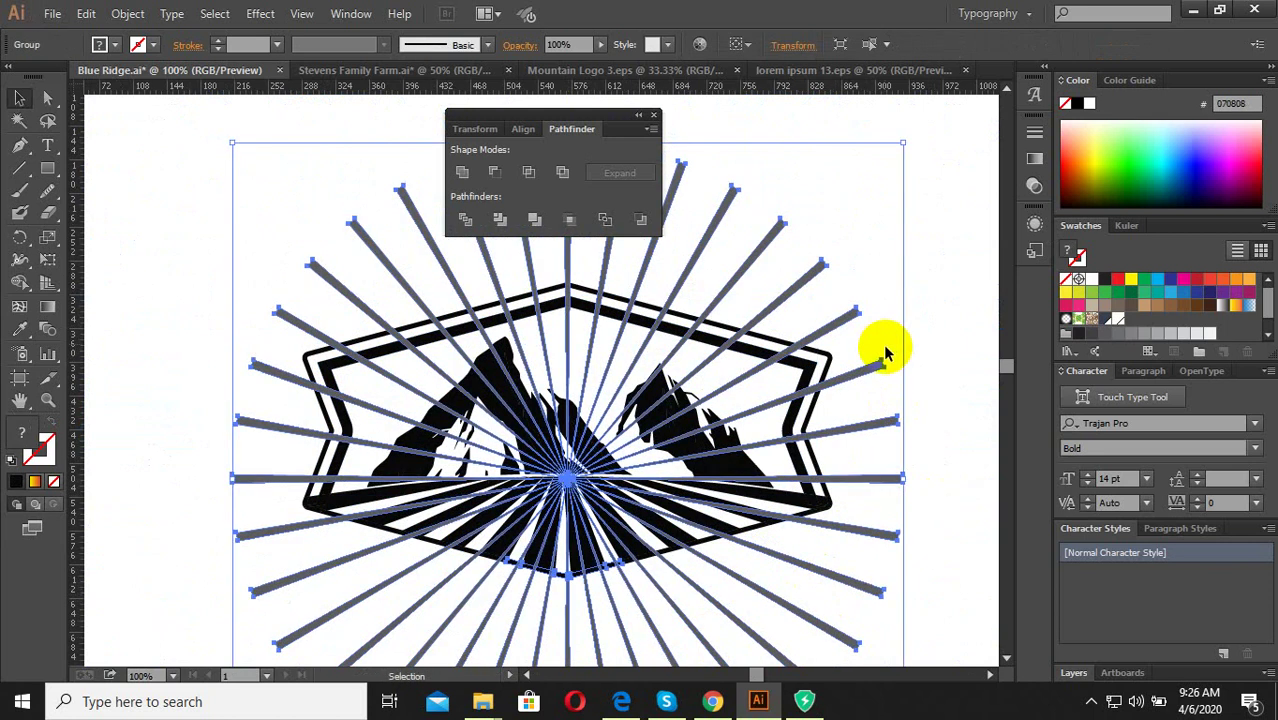
{"action": "scroll", "coordinate": [578, 585], "scroll_direction": "up", "scroll_amount": 1}
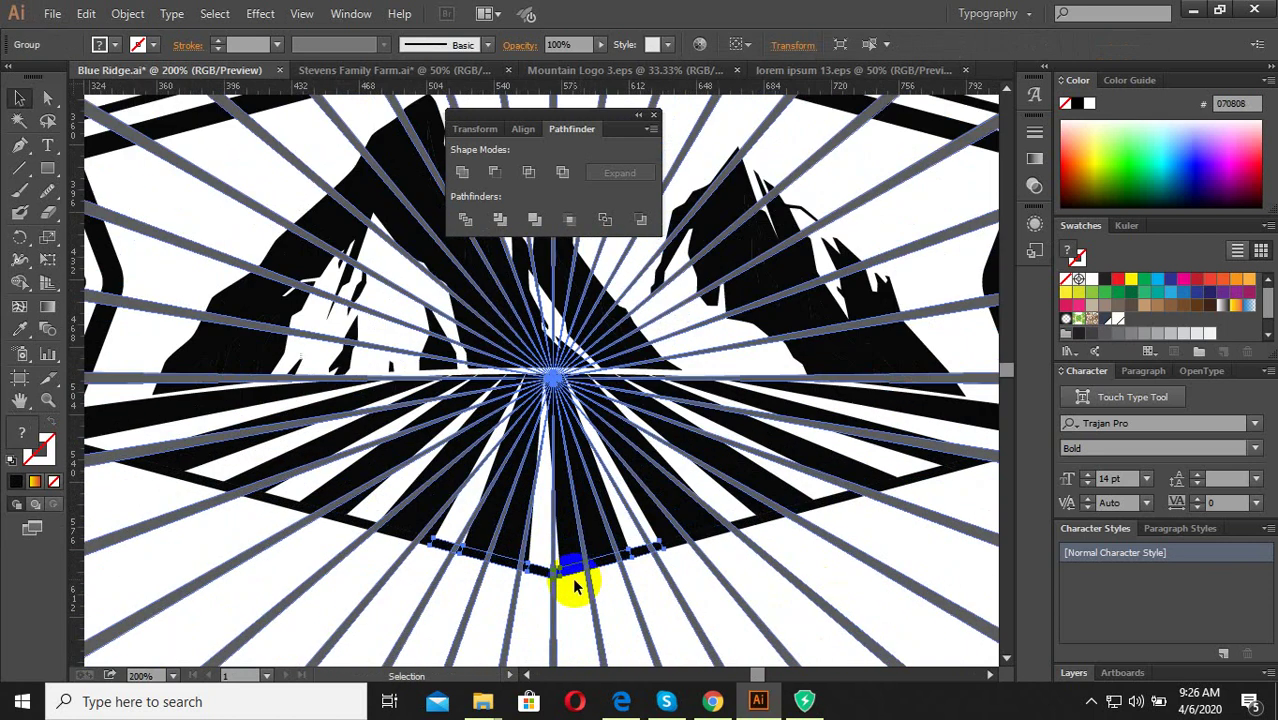
{"action": "right_click", "coordinate": [580, 580]}
{"action": "left_click", "coordinate": [632, 493]}
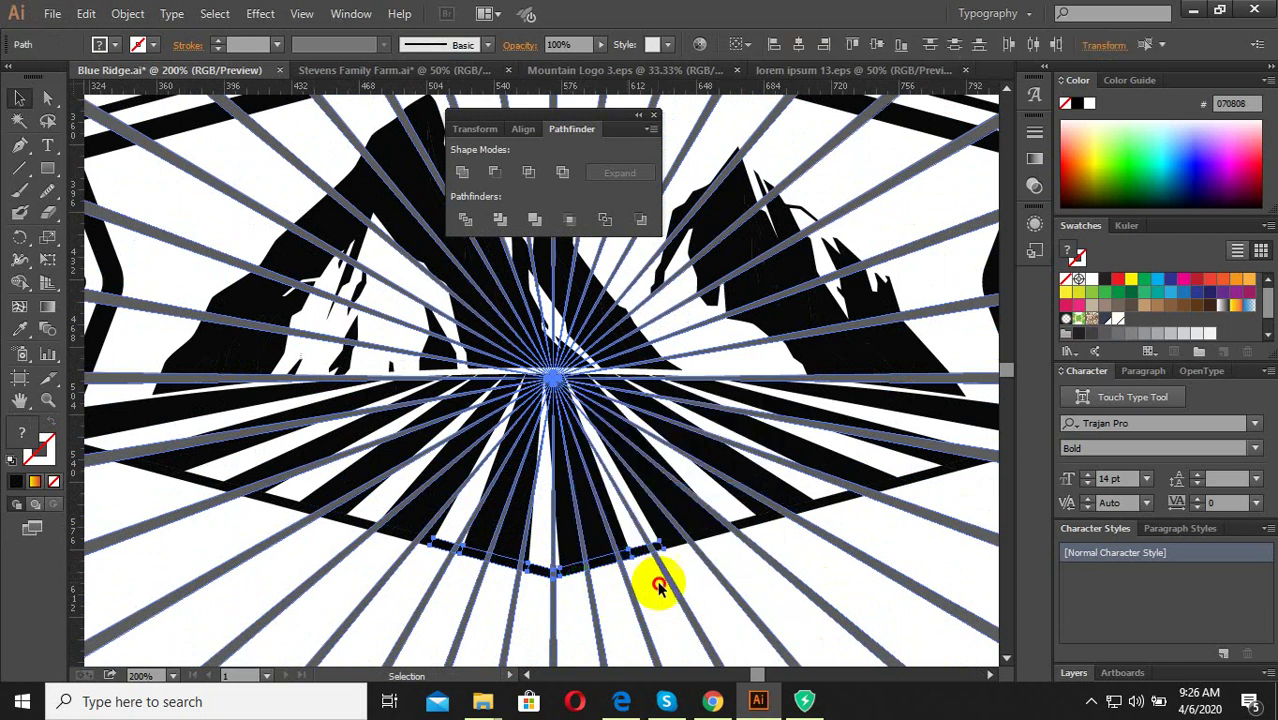
Select the hexagon border together with the right-side rays.
{"action": "left_click", "coordinate": [610, 563]}
{"action": "scroll", "coordinate": [603, 578], "scroll_direction": "down", "scroll_amount": 1}
{"action": "scroll", "coordinate": [618, 610], "scroll_direction": "down", "scroll_amount": 1}
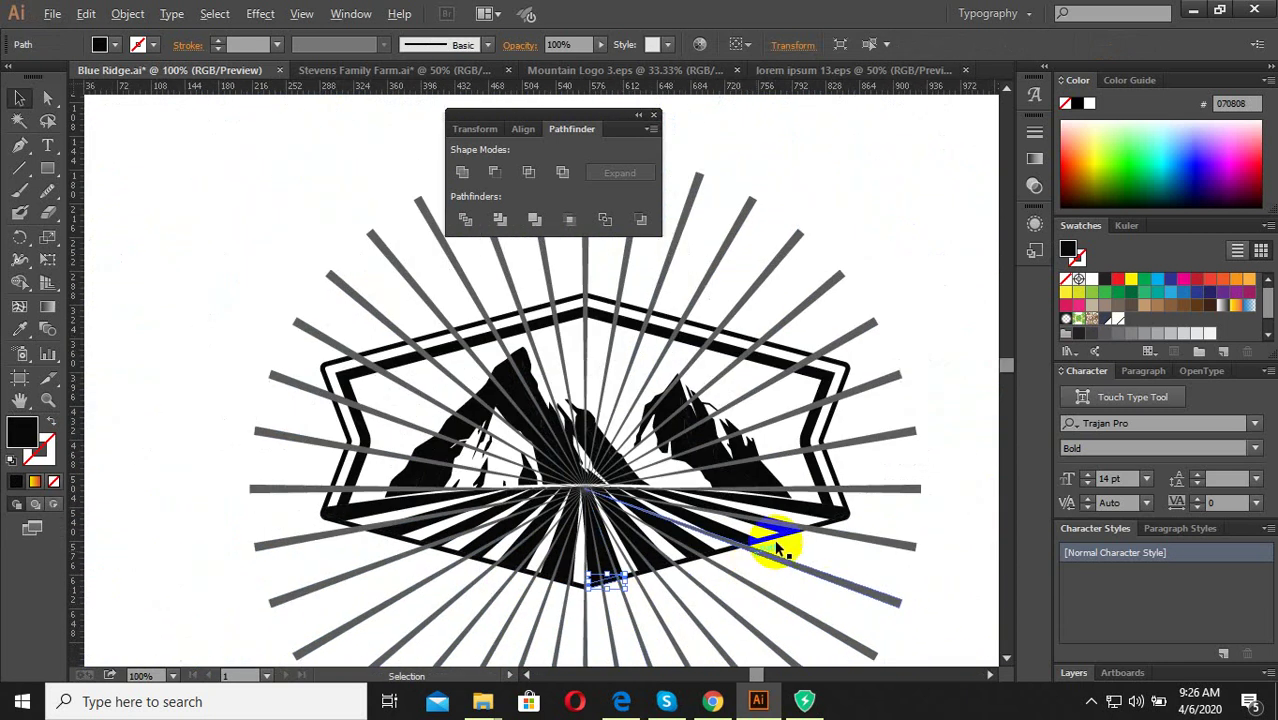
{"action": "left_click", "coordinate": [818, 424]}
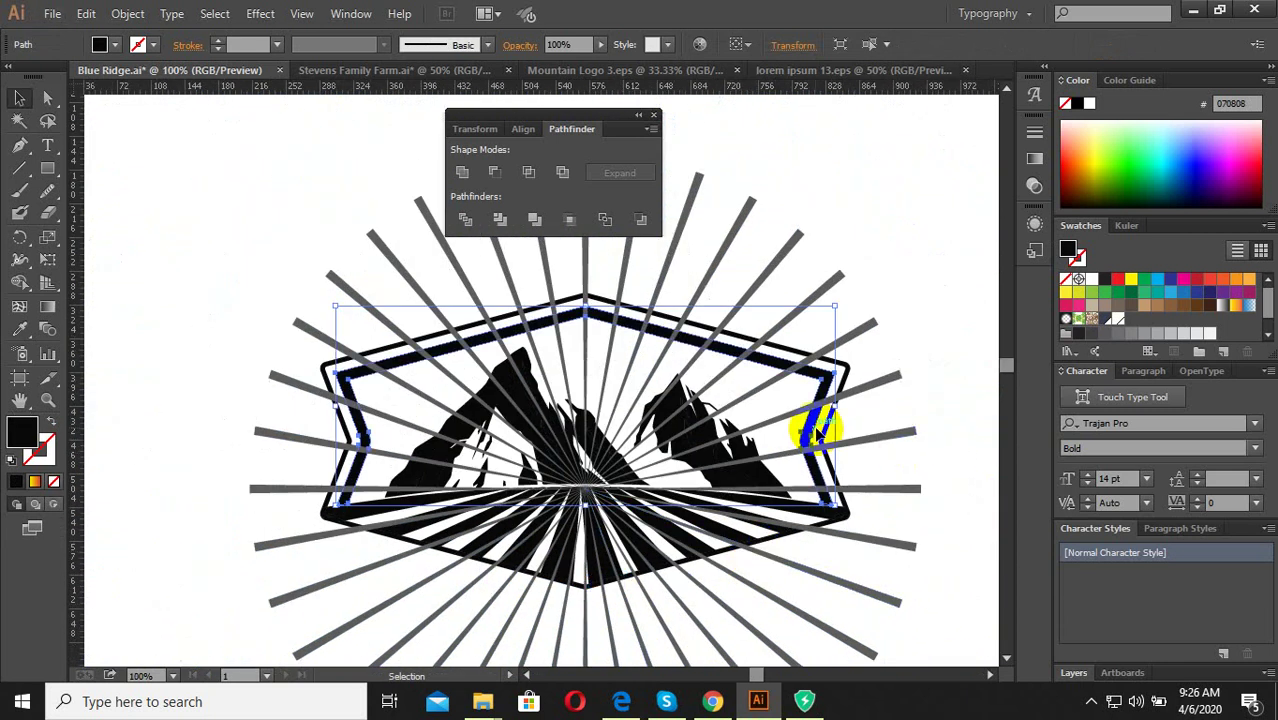
{"action": "left_click", "coordinate": [899, 450], "text": "shift"}
{"action": "left_click", "coordinate": [894, 489], "text": "shift"}
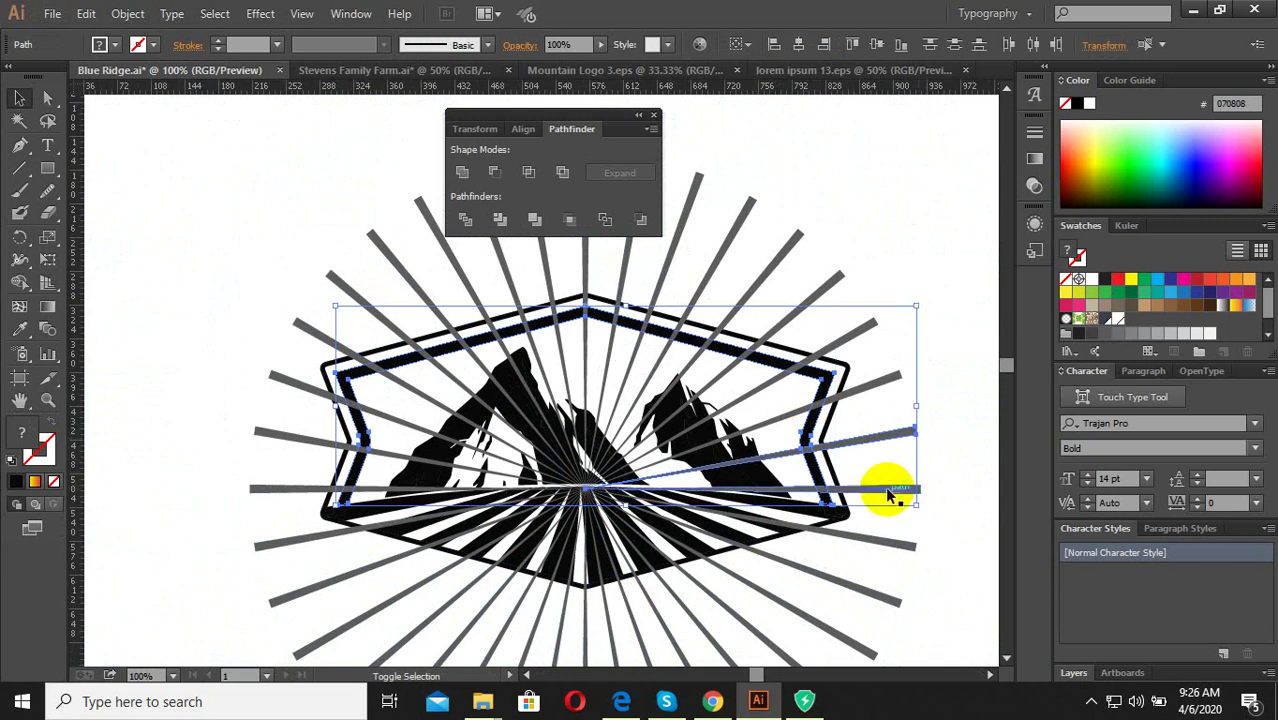
{"action": "left_click", "coordinate": [898, 377], "text": "shift"}
{"action": "left_click", "coordinate": [868, 314], "text": "shift"}
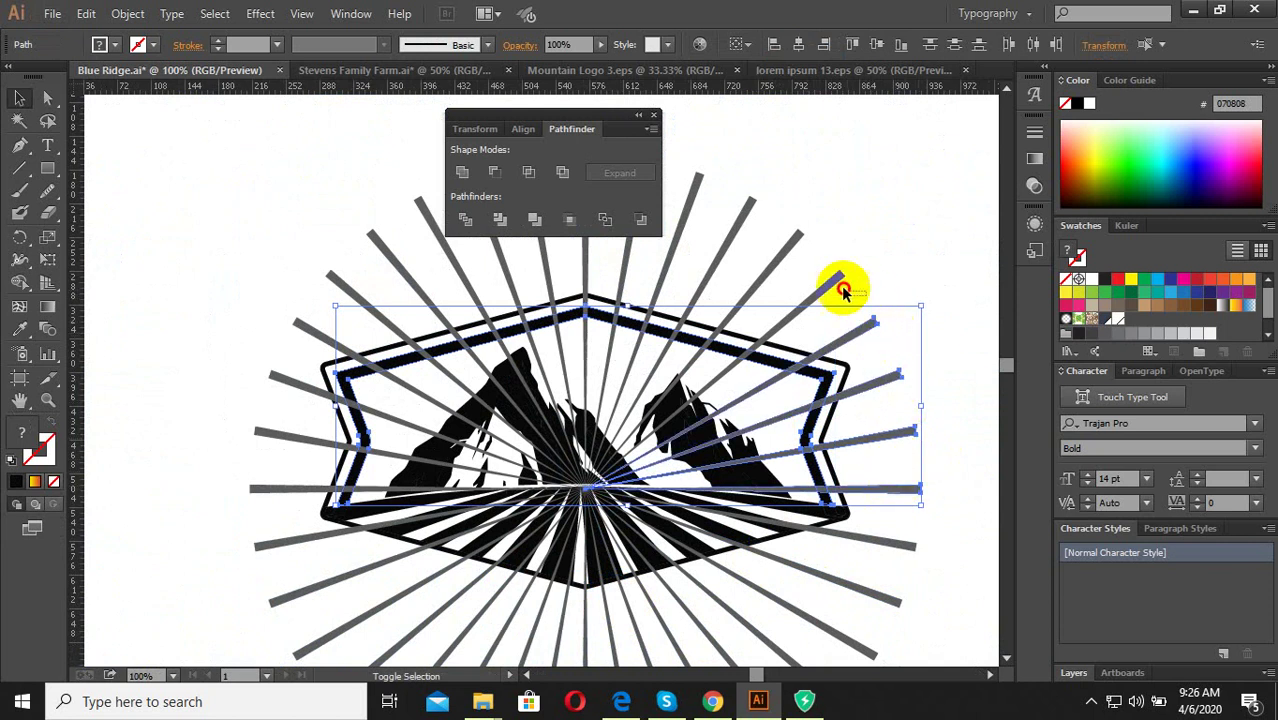
Add the top and upper-left rays to the selection.
{"action": "left_click", "coordinate": [790, 236], "text": "shift"}
{"action": "scroll", "coordinate": [799, 300], "scroll_direction": "down", "scroll_amount": 1}
{"action": "left_click_drag", "start_coordinate": [656, 277], "coordinate": [490, 270]}
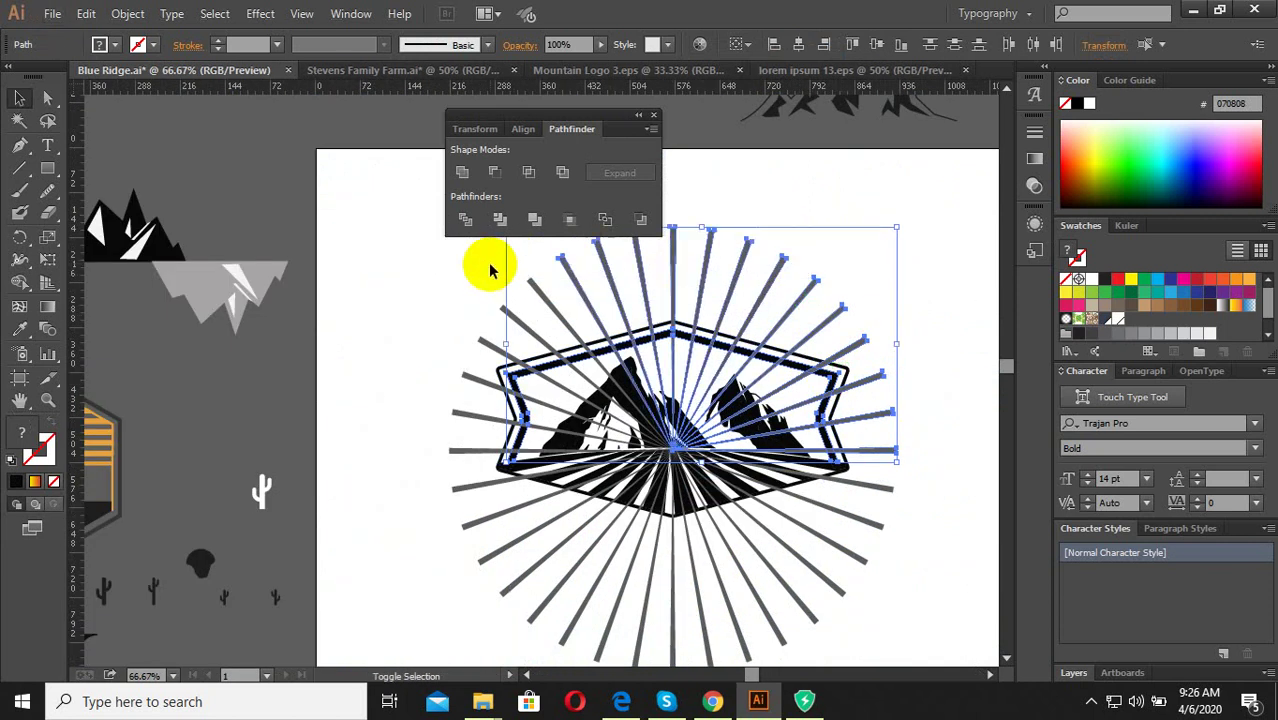
{"action": "left_click", "coordinate": [528, 278], "text": "shift"}
{"action": "left_click", "coordinate": [501, 307], "text": "shift"}
{"action": "left_click", "coordinate": [453, 410], "text": "shift"}
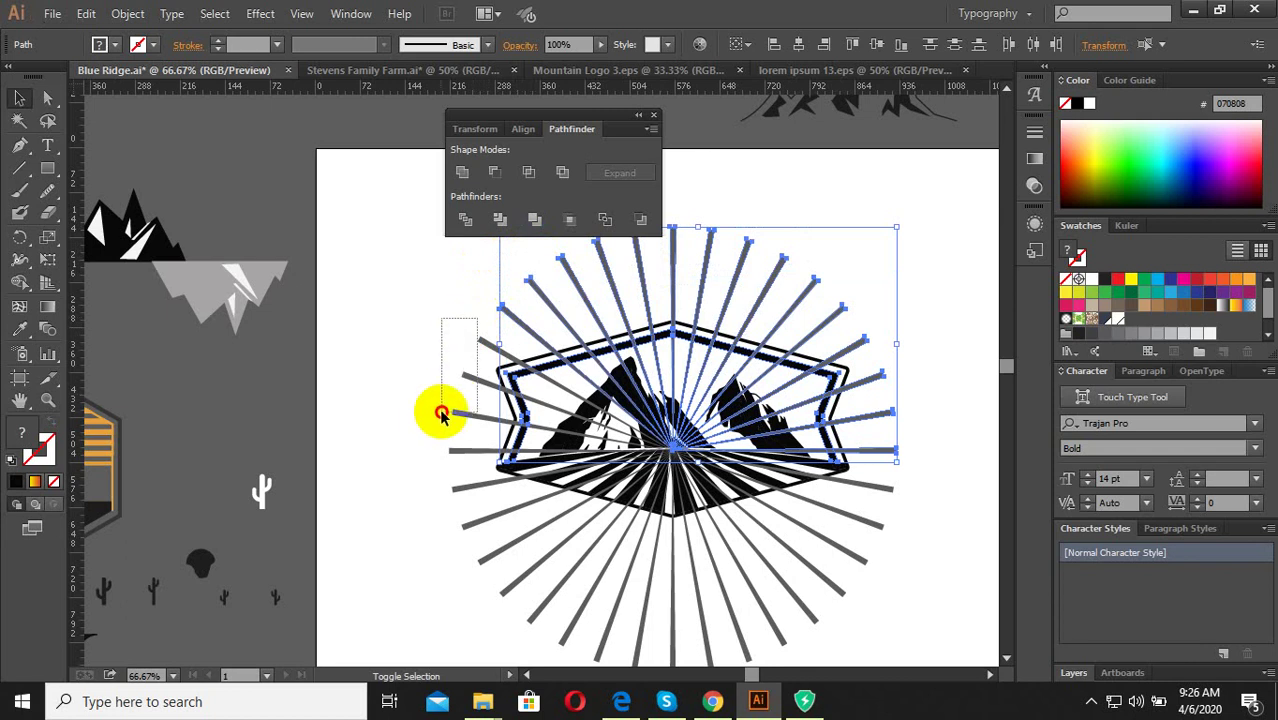
{"action": "left_click", "coordinate": [465, 378], "text": "shift"}
{"action": "left_click", "coordinate": [484, 338], "text": "shift"}
Add the left horizontal ray, apply Pathfinder Exclude, and select the black frame outline.
{"action": "scroll", "coordinate": [470, 445], "scroll_direction": "up", "scroll_amount": 1}
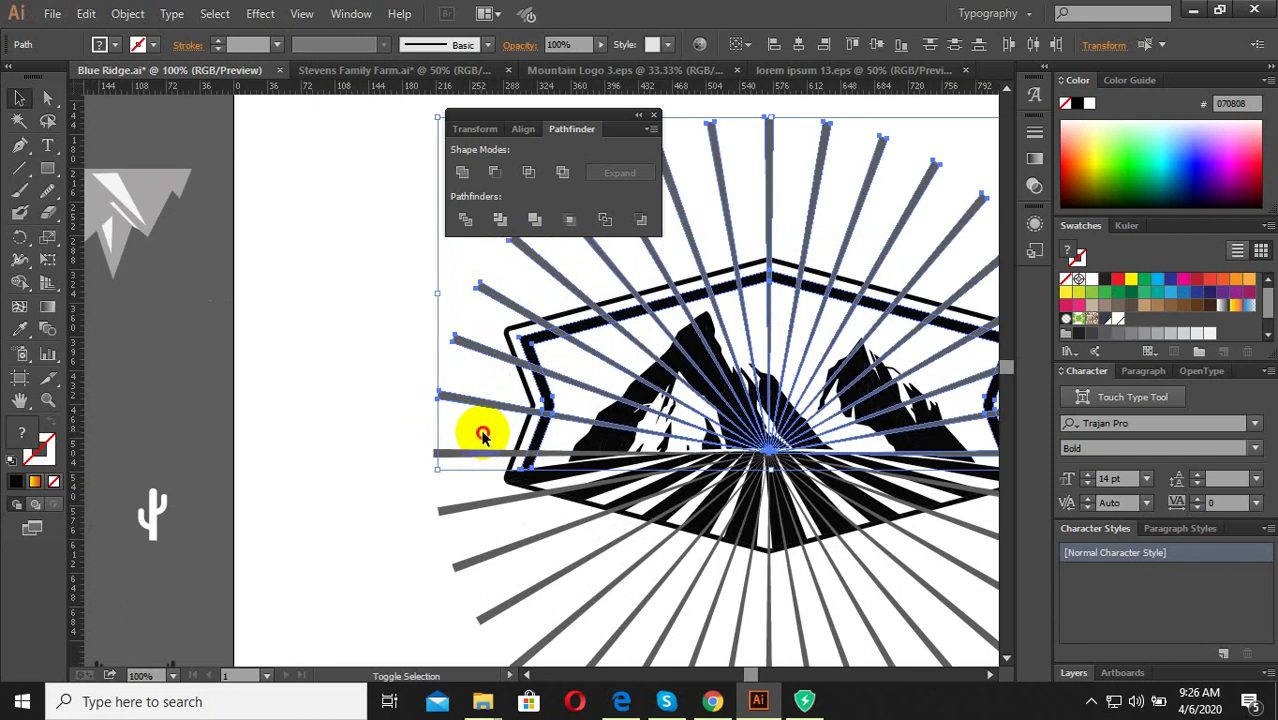
{"action": "left_click", "coordinate": [450, 452], "text": "shift"}
{"action": "left_click", "coordinate": [500, 220]}
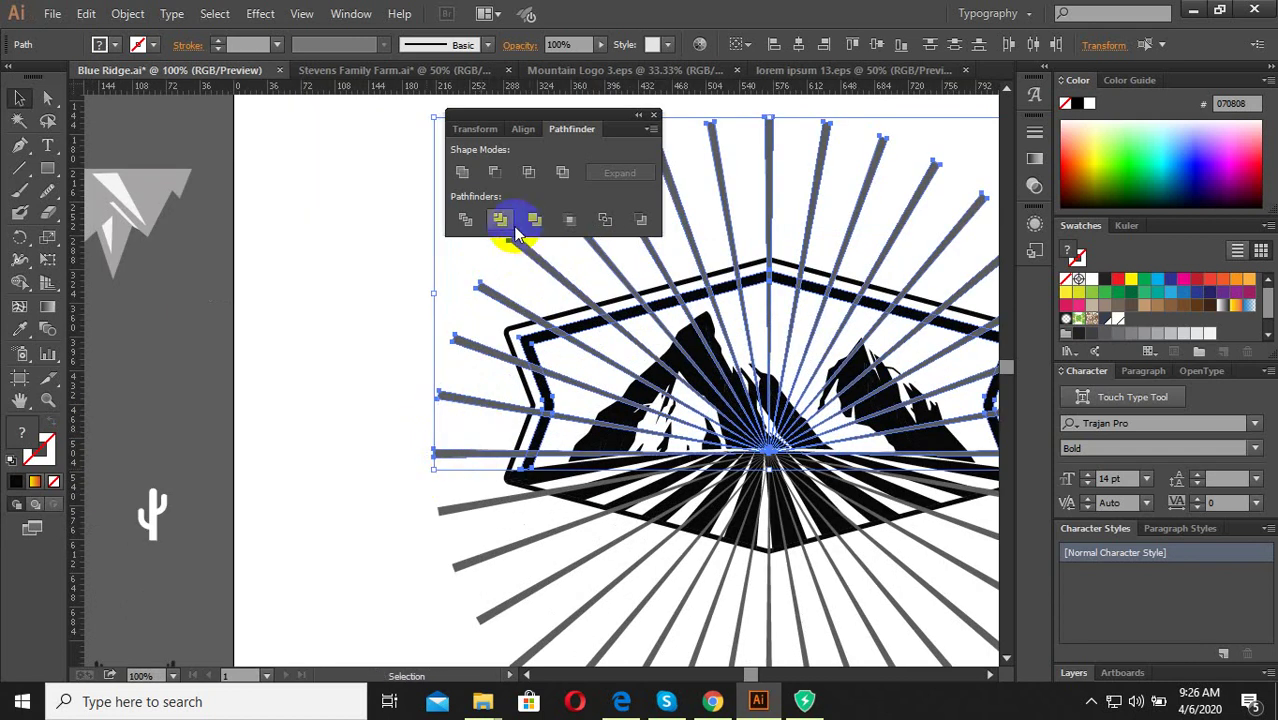
{"action": "left_click", "coordinate": [560, 174]}
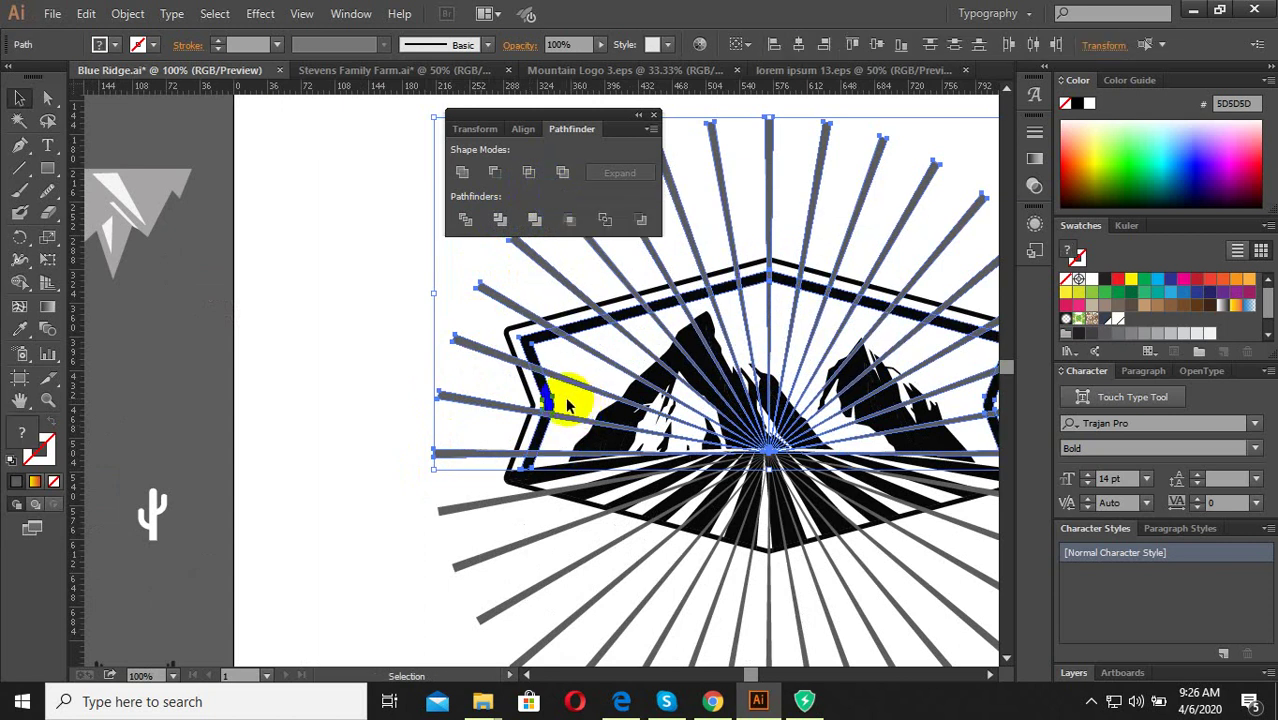
{"action": "scroll", "coordinate": [560, 395], "scroll_direction": "up", "scroll_amount": 2}
{"action": "left_click", "coordinate": [388, 265]}
Copy the black frame outline and paste it in front.
{"action": "left_click", "coordinate": [512, 318]}
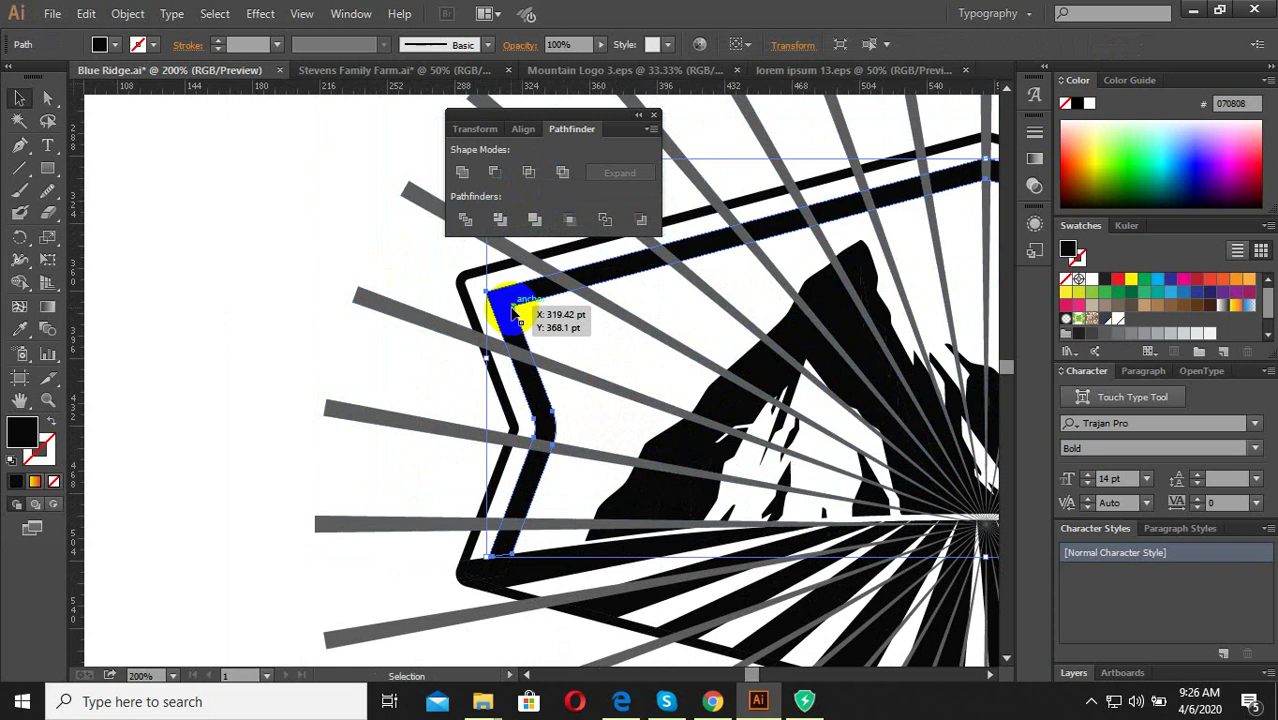
{"action": "left_click", "coordinate": [87, 14]}
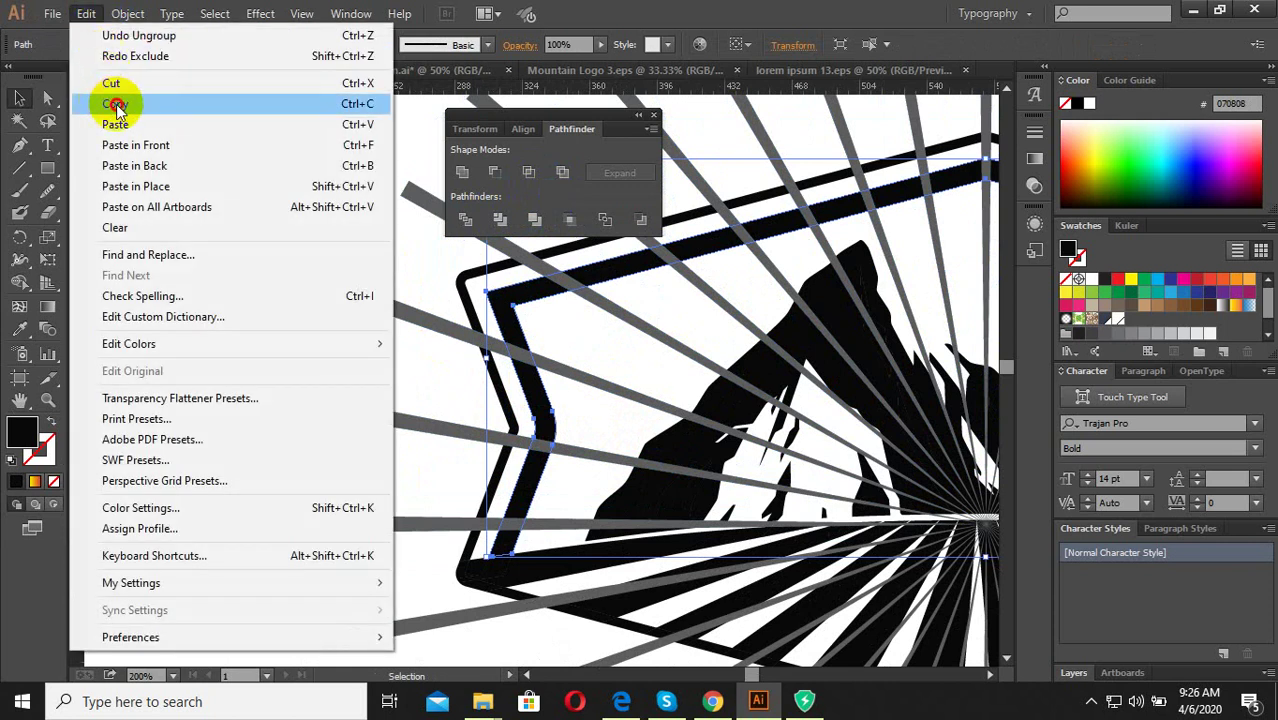
{"action": "left_click", "coordinate": [118, 104]}
{"action": "left_click", "coordinate": [86, 14]}
{"action": "left_click", "coordinate": [136, 145]}
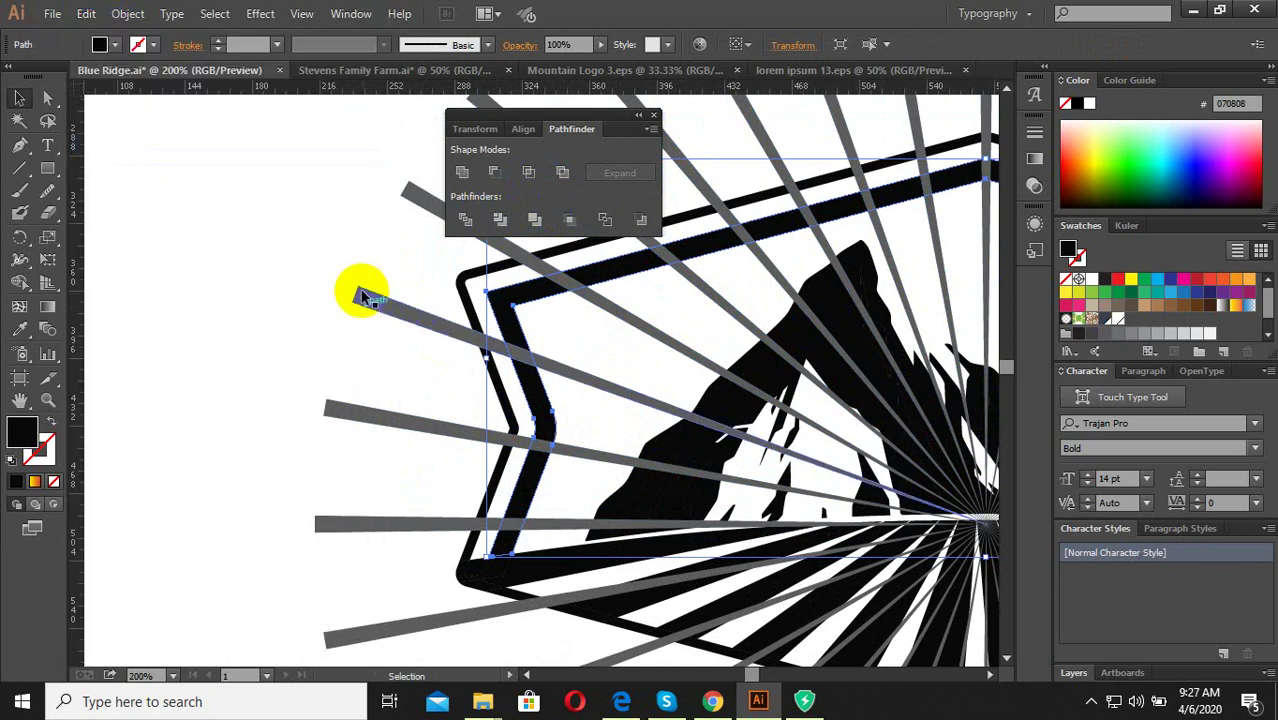
{"action": "scroll", "coordinate": [390, 395], "scroll_direction": "down", "scroll_amount": 1}
Join the pasted frame copy with the left, grey and right-side rays.
{"action": "left_click", "coordinate": [397, 338], "text": "shift"}
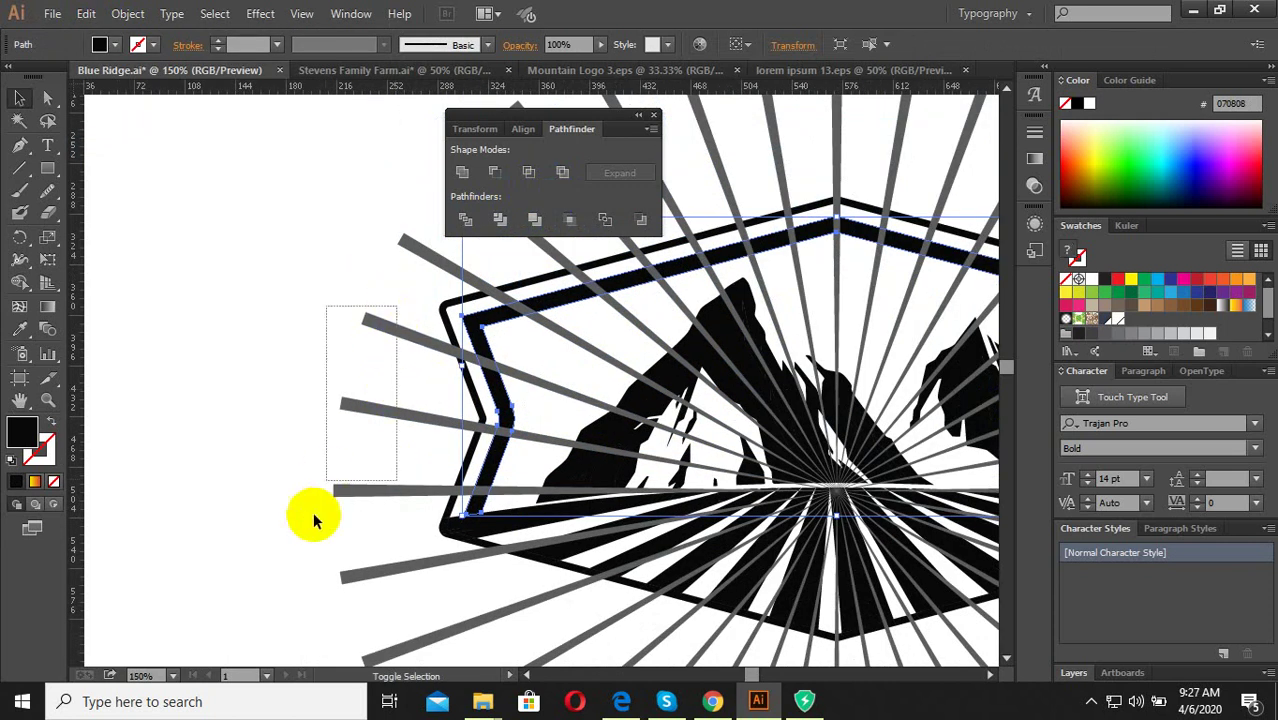
{"action": "left_click", "coordinate": [338, 491], "text": "shift"}
{"action": "scroll", "coordinate": [308, 528], "scroll_direction": "down", "scroll_amount": 2}
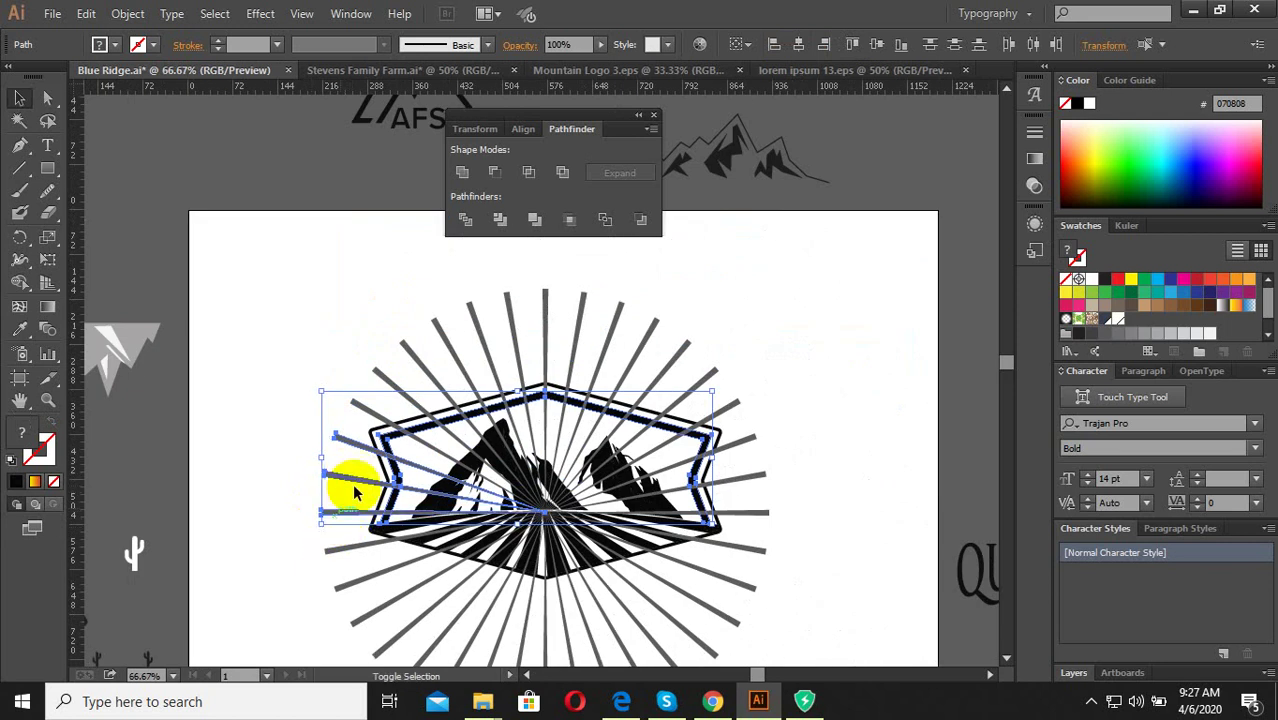
{"action": "left_click", "coordinate": [371, 363], "text": "shift"}
{"action": "scroll", "coordinate": [368, 385], "scroll_direction": "up", "scroll_amount": 2}
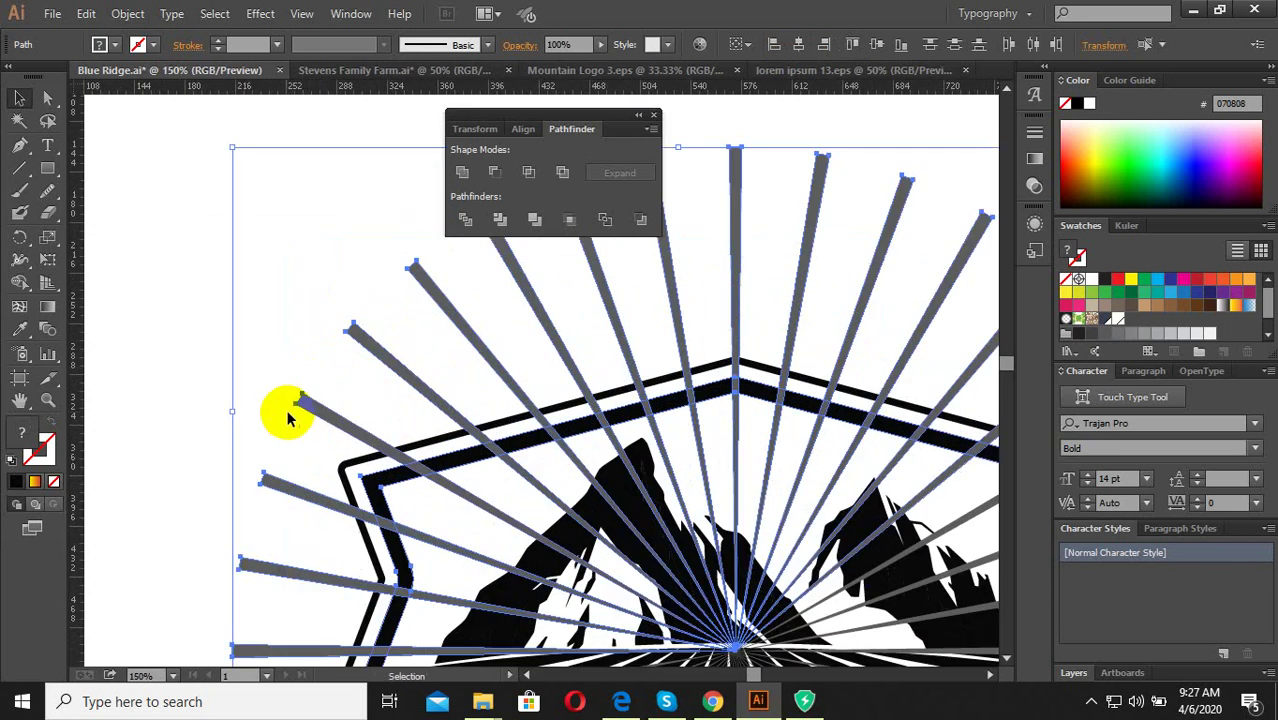
{"action": "scroll", "coordinate": [287, 418], "scroll_direction": "down", "scroll_amount": 2}
{"action": "left_click_drag", "start_coordinate": [735, 420], "coordinate": [686, 534]}
{"action": "right_click", "coordinate": [608, 414]}
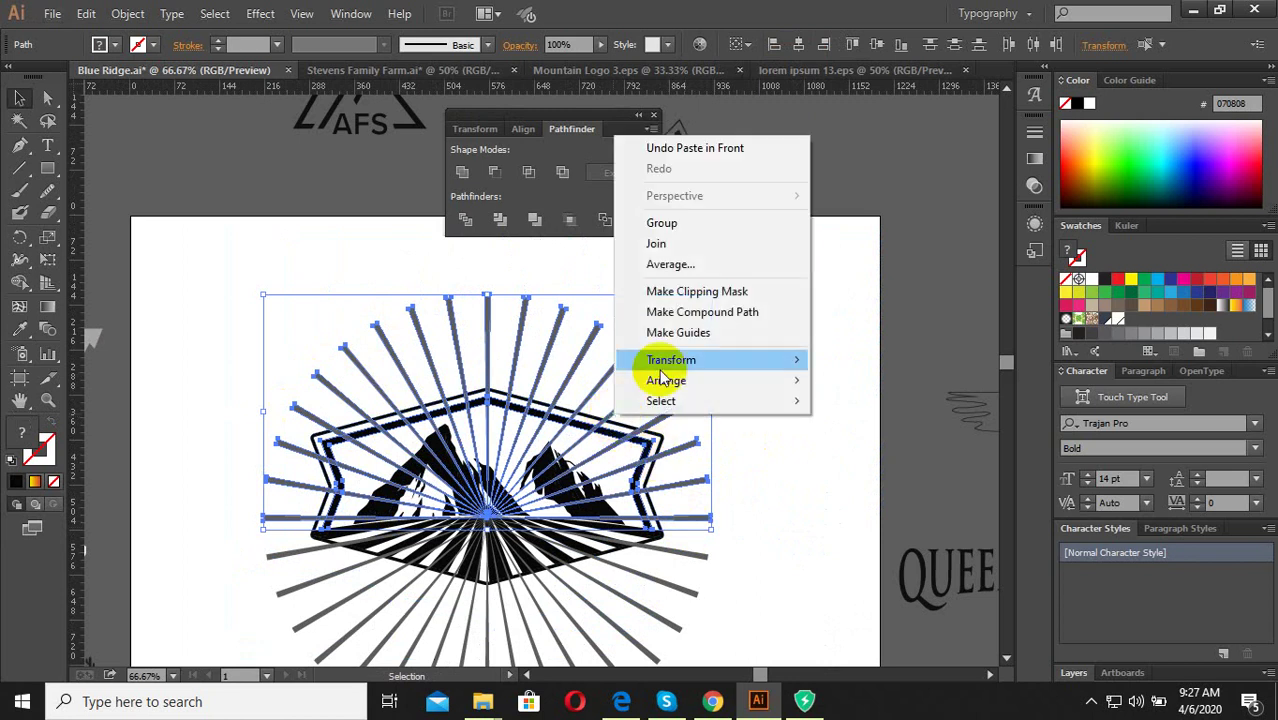
{"action": "left_click", "coordinate": [657, 245]}
{"action": "left_click", "coordinate": [756, 457]}
Delete the lower-left and lower-right rays below the badge.
{"action": "scroll", "coordinate": [747, 556], "scroll_direction": "down", "scroll_amount": 1}
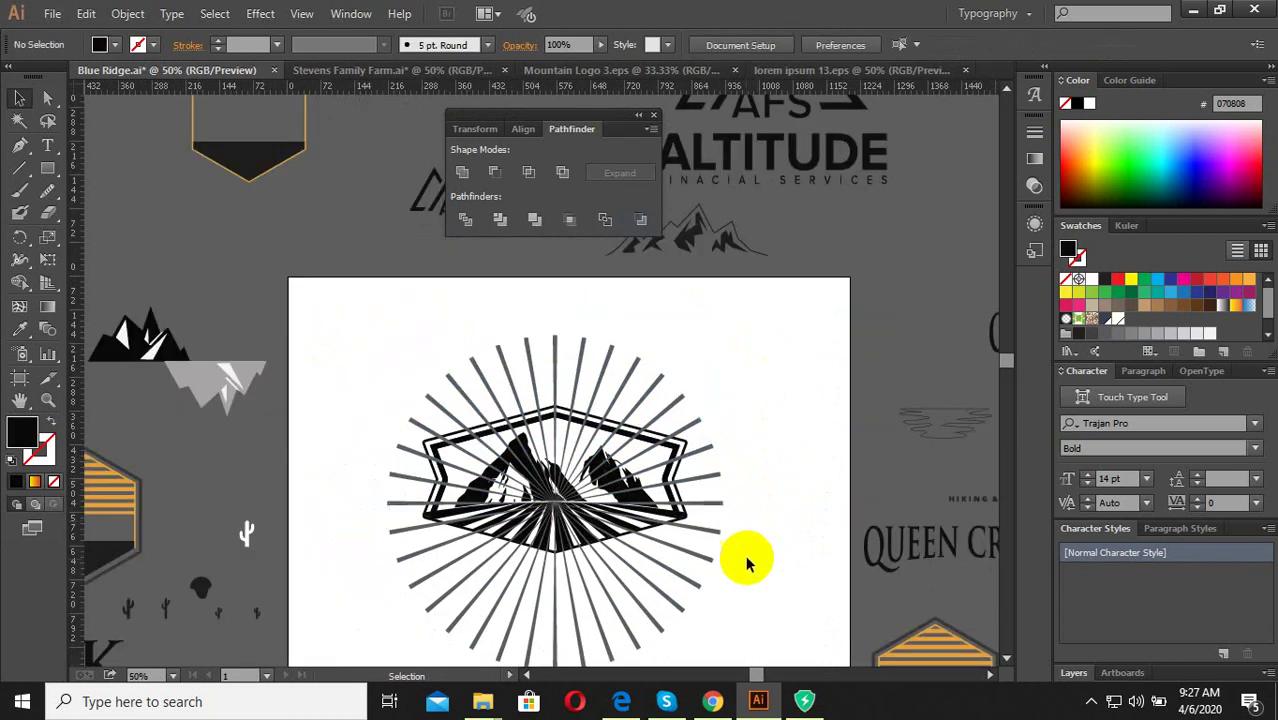
{"action": "left_click", "coordinate": [414, 655]}
{"action": "mouse_move", "coordinate": [722, 590]}
{"action": "left_mouse_down"}
{"action": "mouse_move", "coordinate": [408, 606]}
{"action": "mouse_move", "coordinate": [393, 518]}
{"action": "left_mouse_up"}
{"action": "key", "text": "Delete"}
{"action": "key", "text": "Delete"}
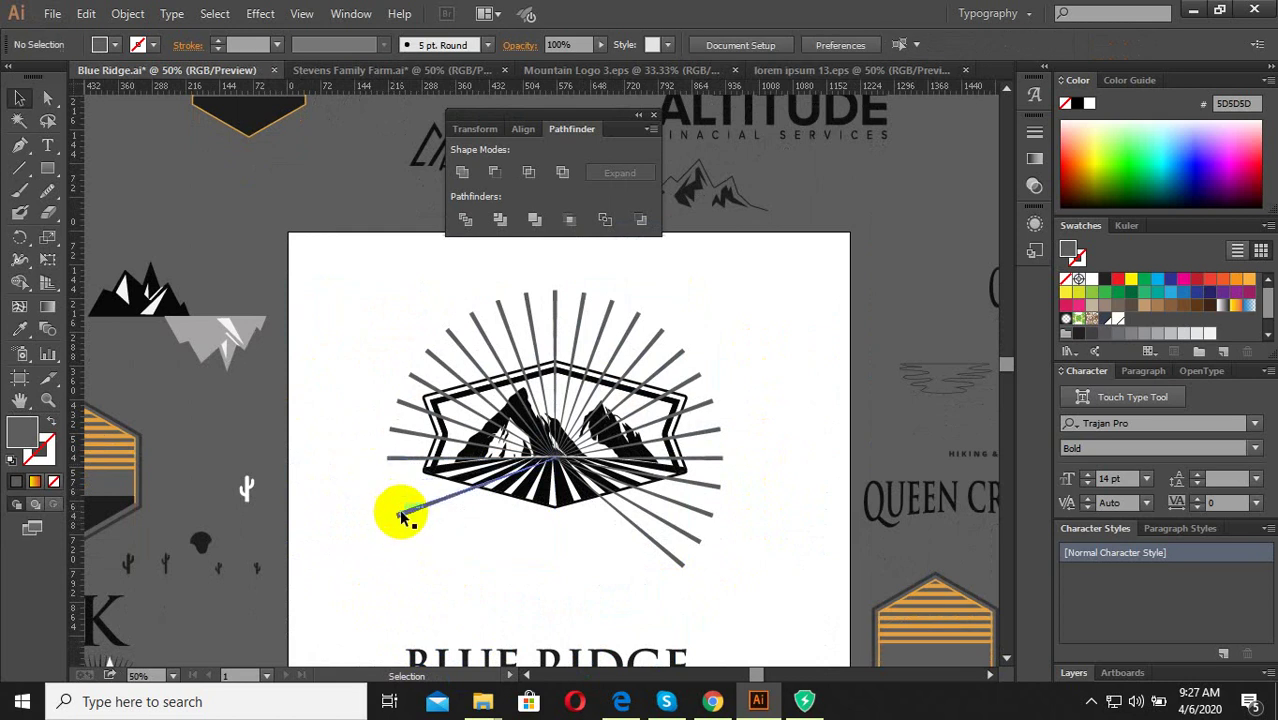
{"action": "left_click", "coordinate": [390, 512]}
{"action": "key", "text": "Delete"}
{"action": "left_click_drag", "start_coordinate": [556, 471], "coordinate": [688, 573]}
{"action": "key", "text": "Delete"}
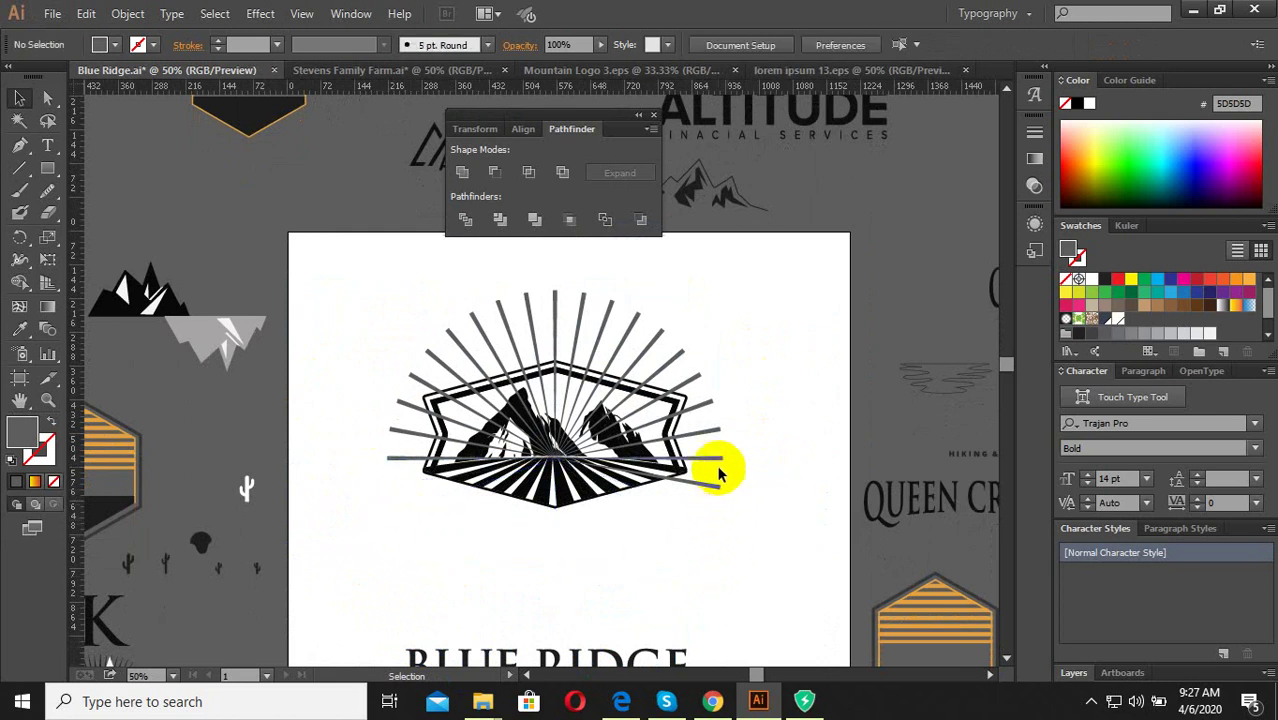
Isolate the frame group and drag its left side further left with Direct Selection.
{"action": "scroll", "coordinate": [735, 438], "scroll_direction": "up", "scroll_amount": 2}
{"action": "left_click", "coordinate": [693, 367]}
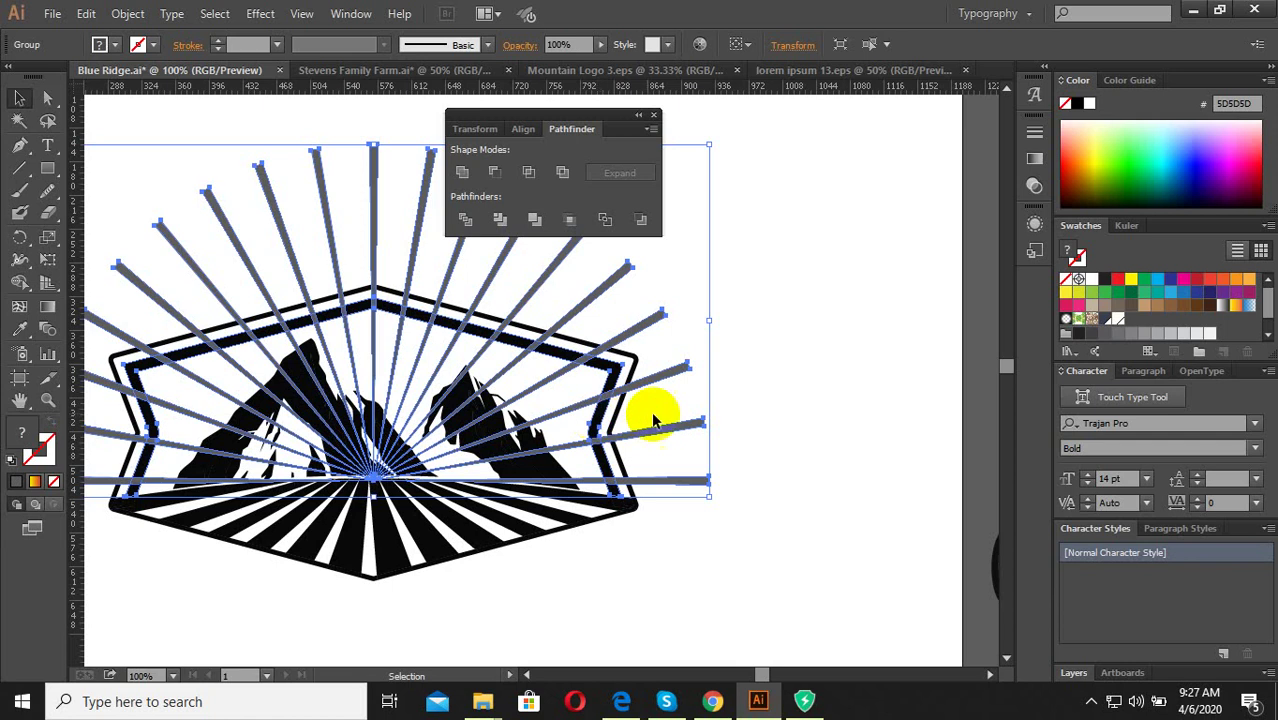
{"action": "scroll", "coordinate": [528, 442], "scroll_direction": "down", "scroll_amount": 1}
{"action": "scroll", "coordinate": [300, 442], "scroll_direction": "up", "scroll_amount": 2}
{"action": "left_click", "coordinate": [316, 520]}
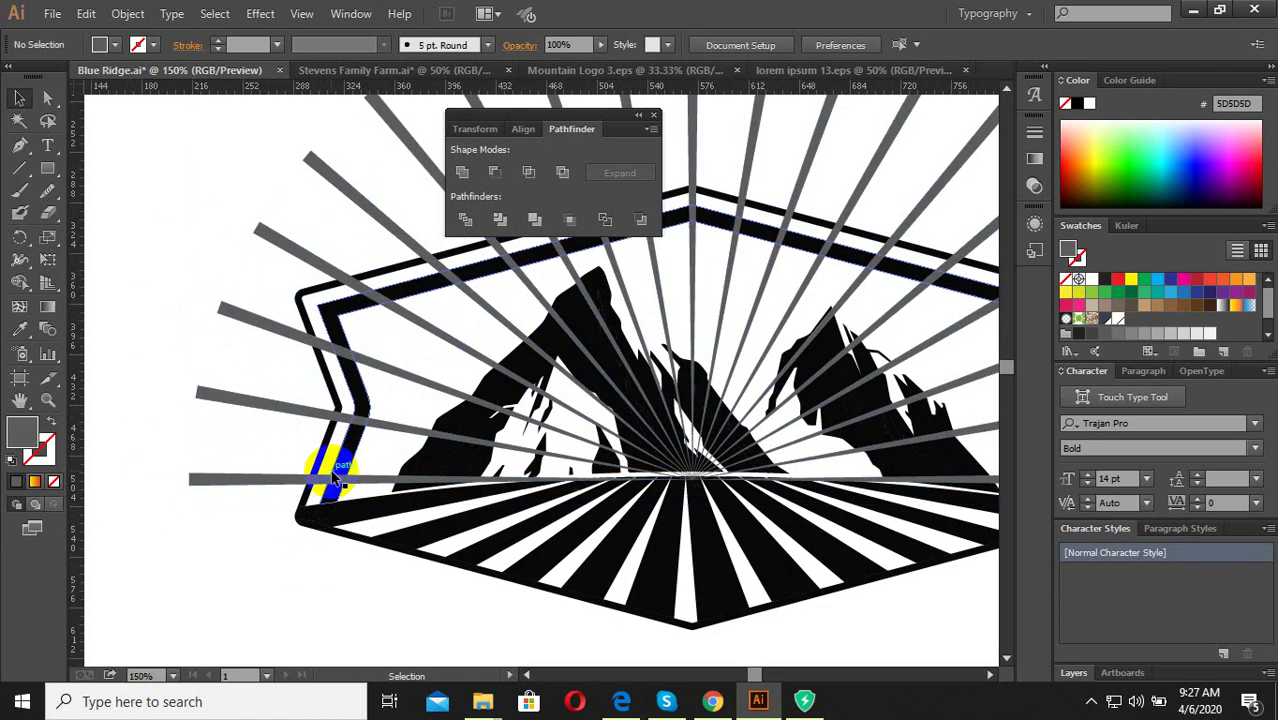
{"action": "double_click", "coordinate": [333, 478]}
{"action": "key", "text": "a"}
{"action": "left_click_drag", "start_coordinate": [333, 478], "coordinate": [265, 458]}
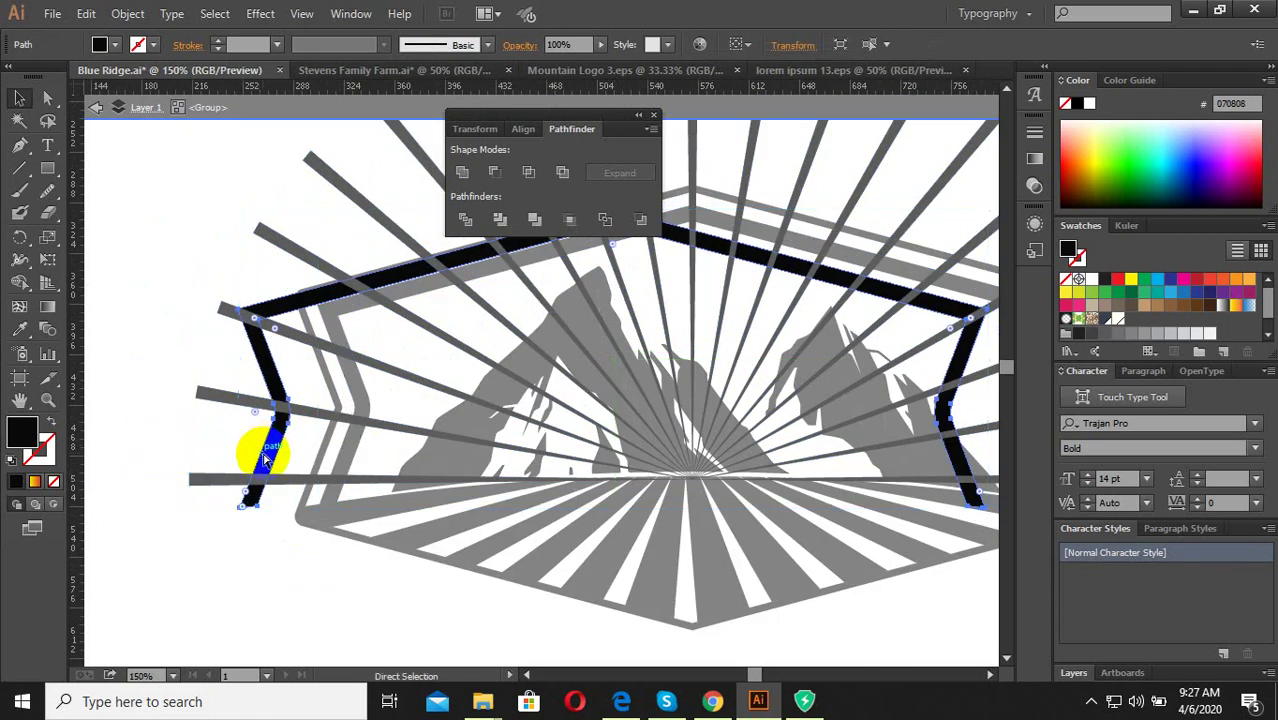
{"action": "key", "text": "v"}
{"action": "key", "text": "Escape"}
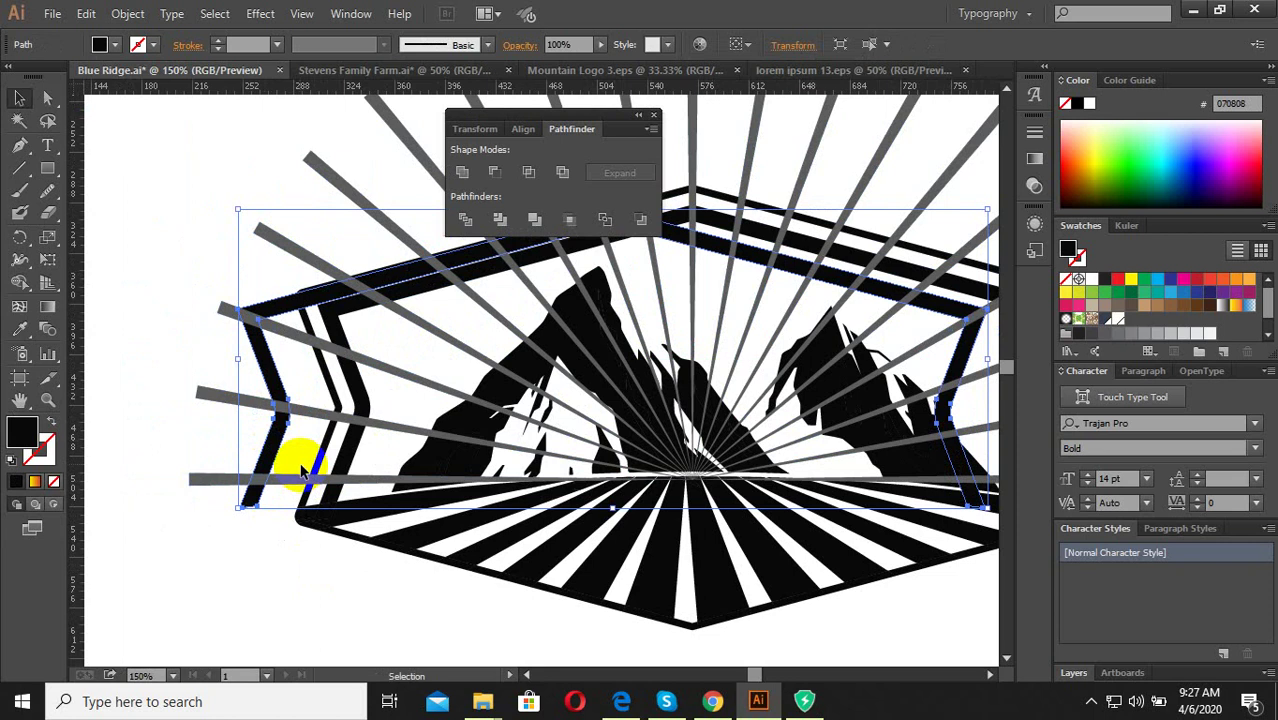
Re-enter the group to select the horizontal left ray, then exit and right-click the rays group.
{"action": "double_click", "coordinate": [300, 470]}
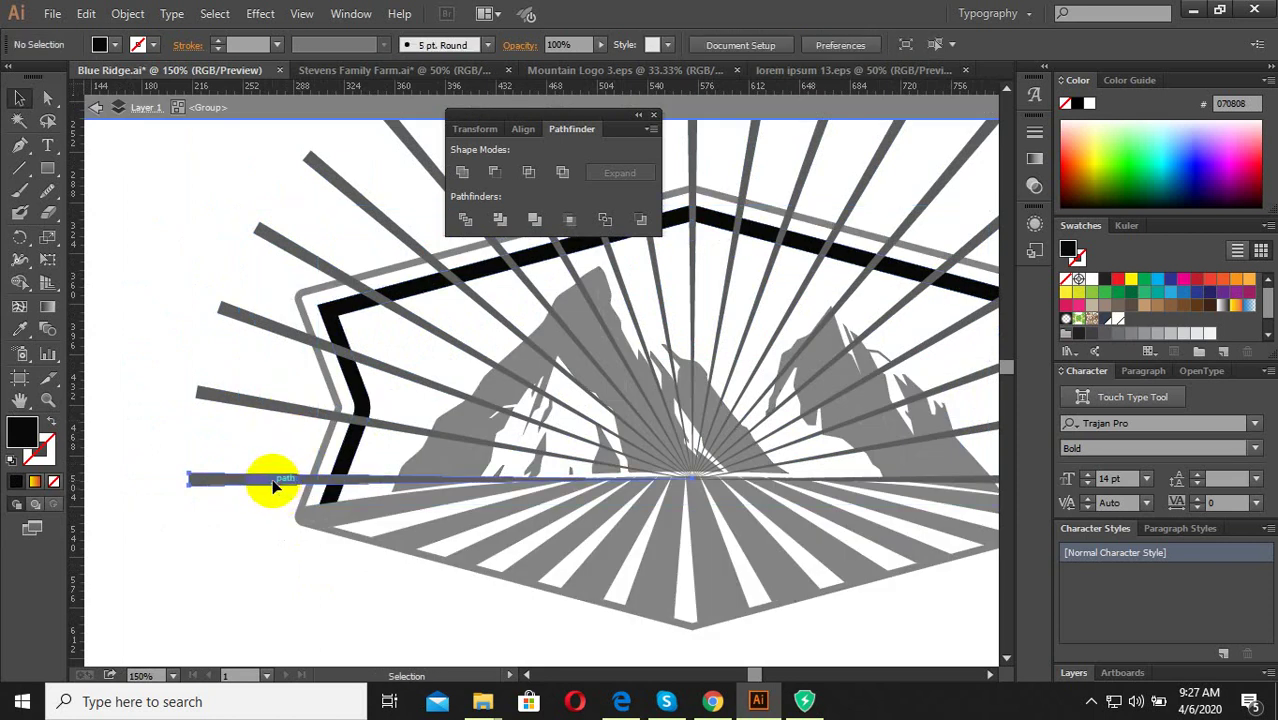
{"action": "left_click", "coordinate": [273, 482]}
{"action": "key", "text": "ctrl+minus"}
{"action": "key", "text": "Escape"}
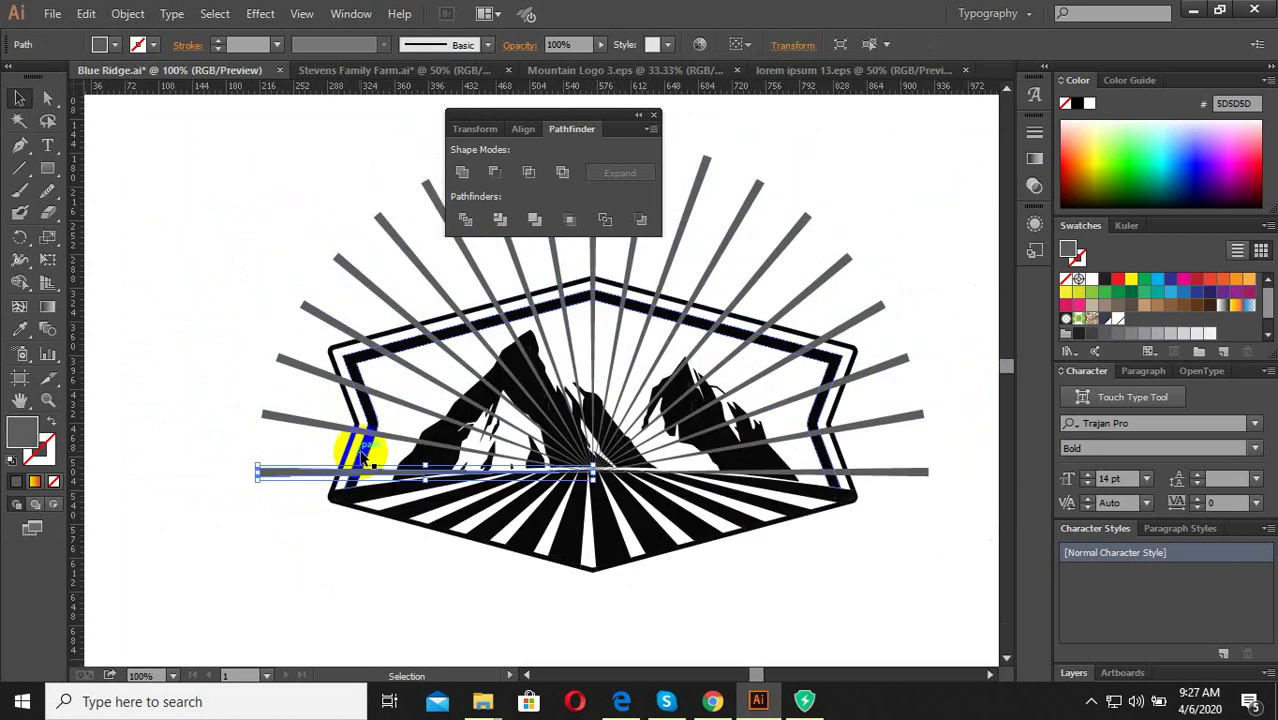
{"action": "right_click", "coordinate": [370, 412]}
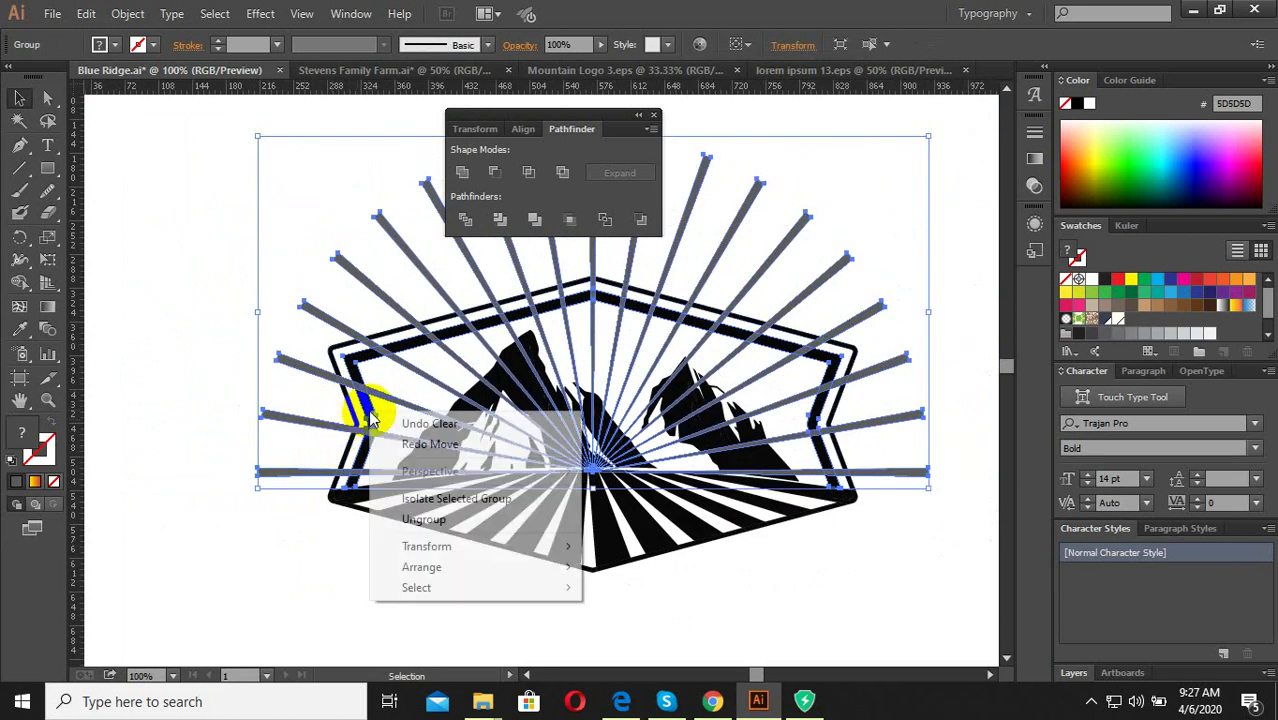
Try Pathfinder Intersect, Minus Front, Unite, Divide and Trim on the ungrouped rays.
{"action": "left_click", "coordinate": [416, 519]}
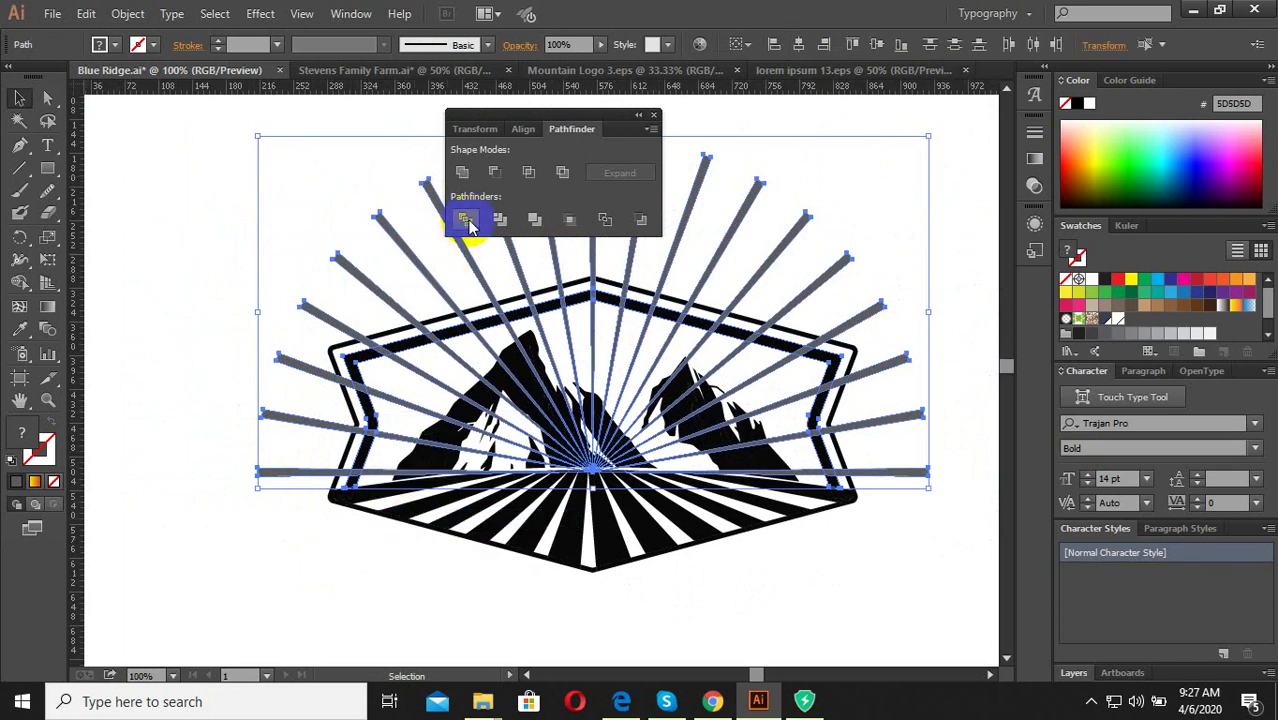
{"action": "left_click", "coordinate": [529, 175]}
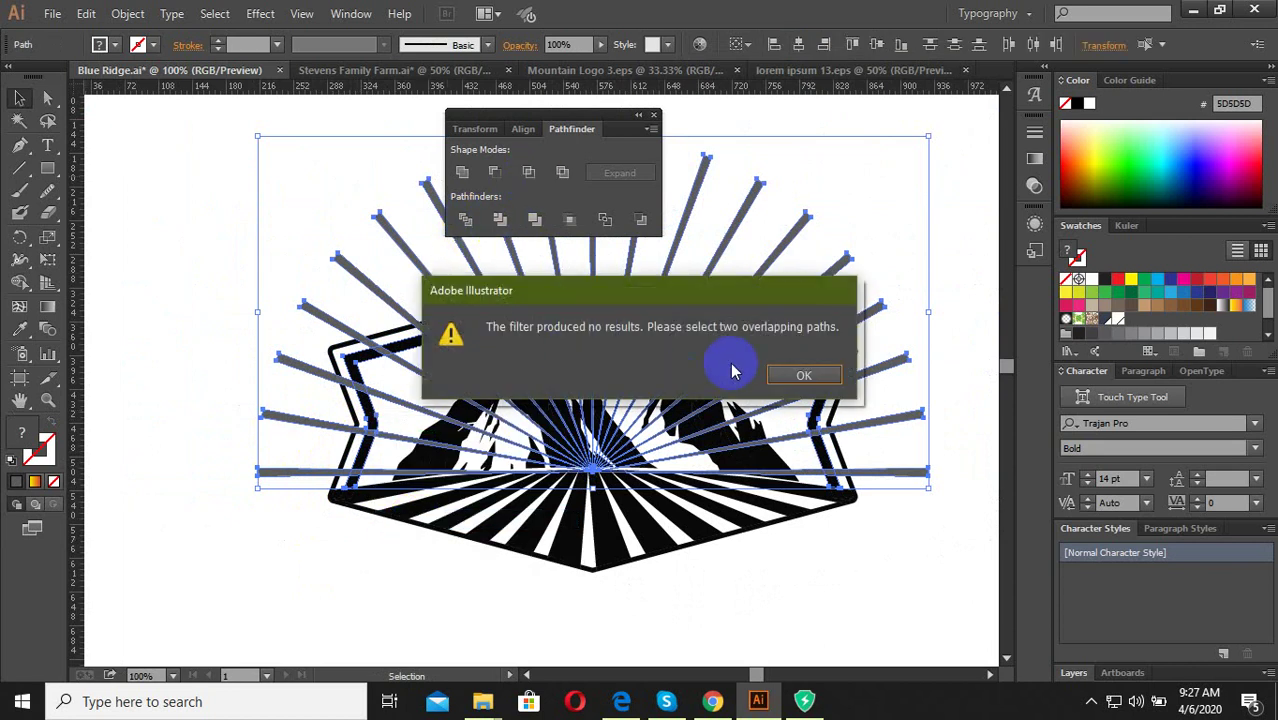
{"action": "left_click", "coordinate": [805, 375]}
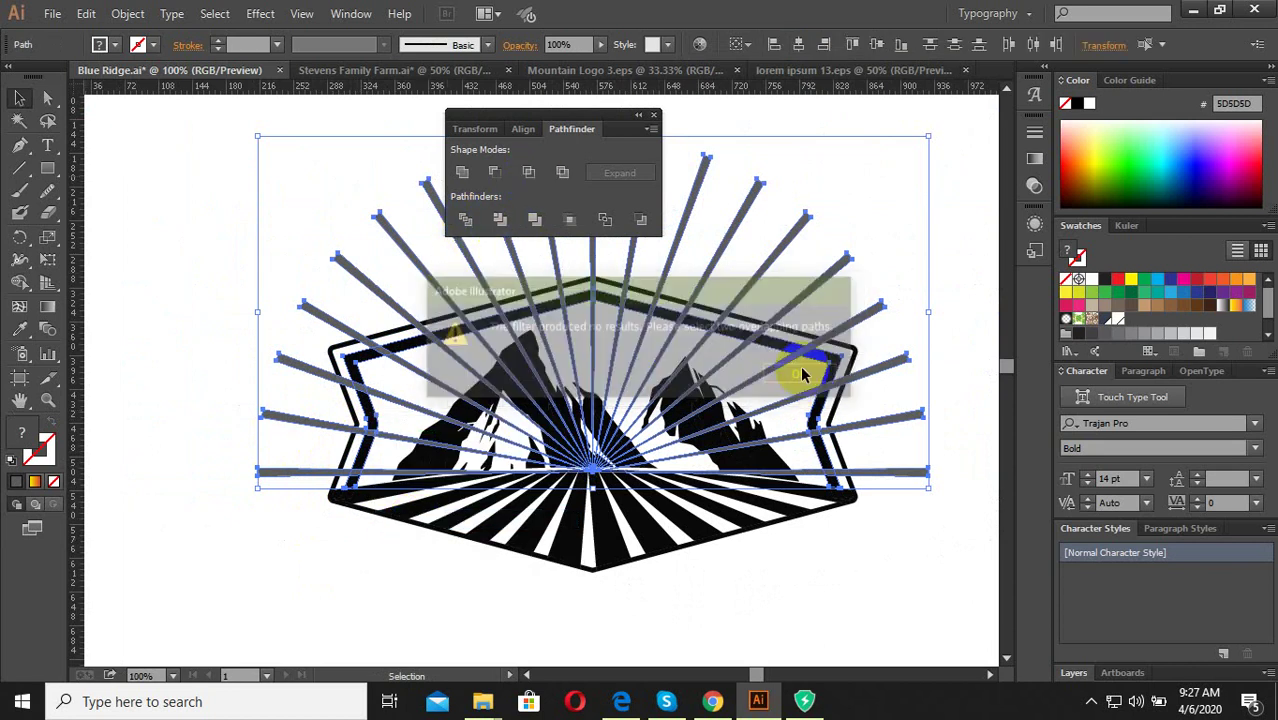
{"action": "left_click", "coordinate": [496, 175]}
{"action": "scroll", "coordinate": [368, 415], "scroll_direction": "up", "scroll_amount": 2}
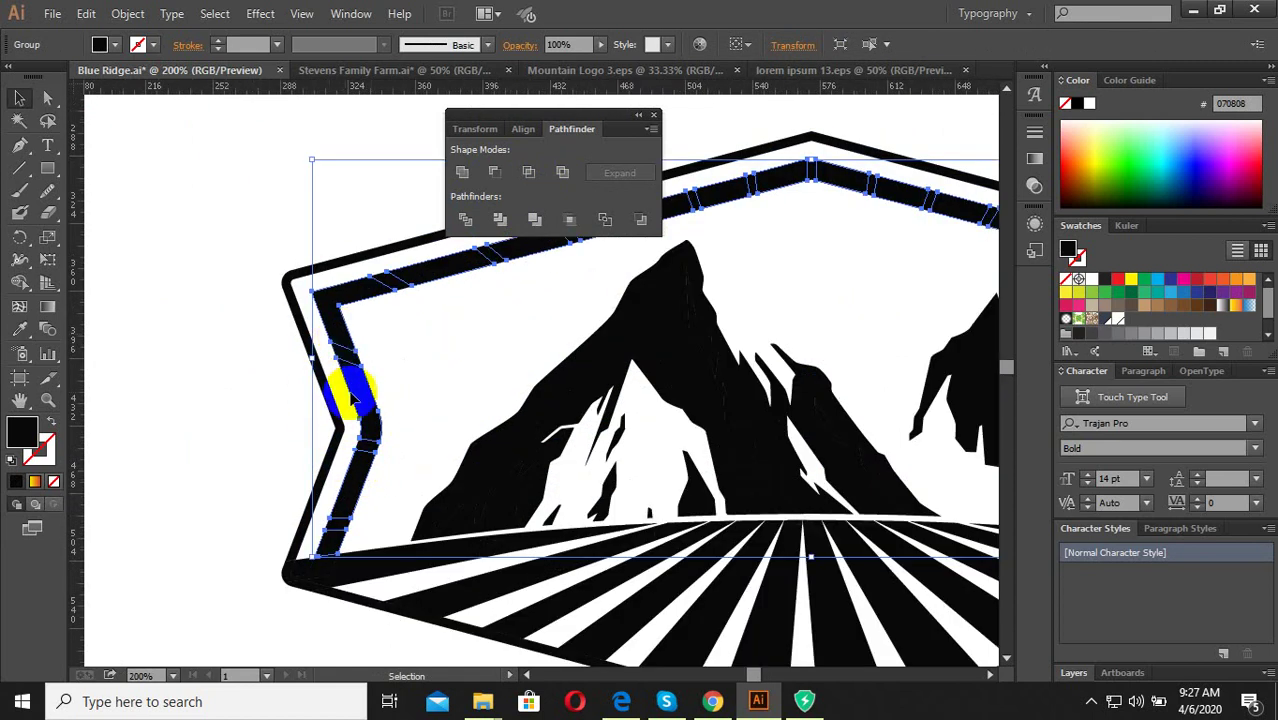
{"action": "left_click", "coordinate": [494, 173]}
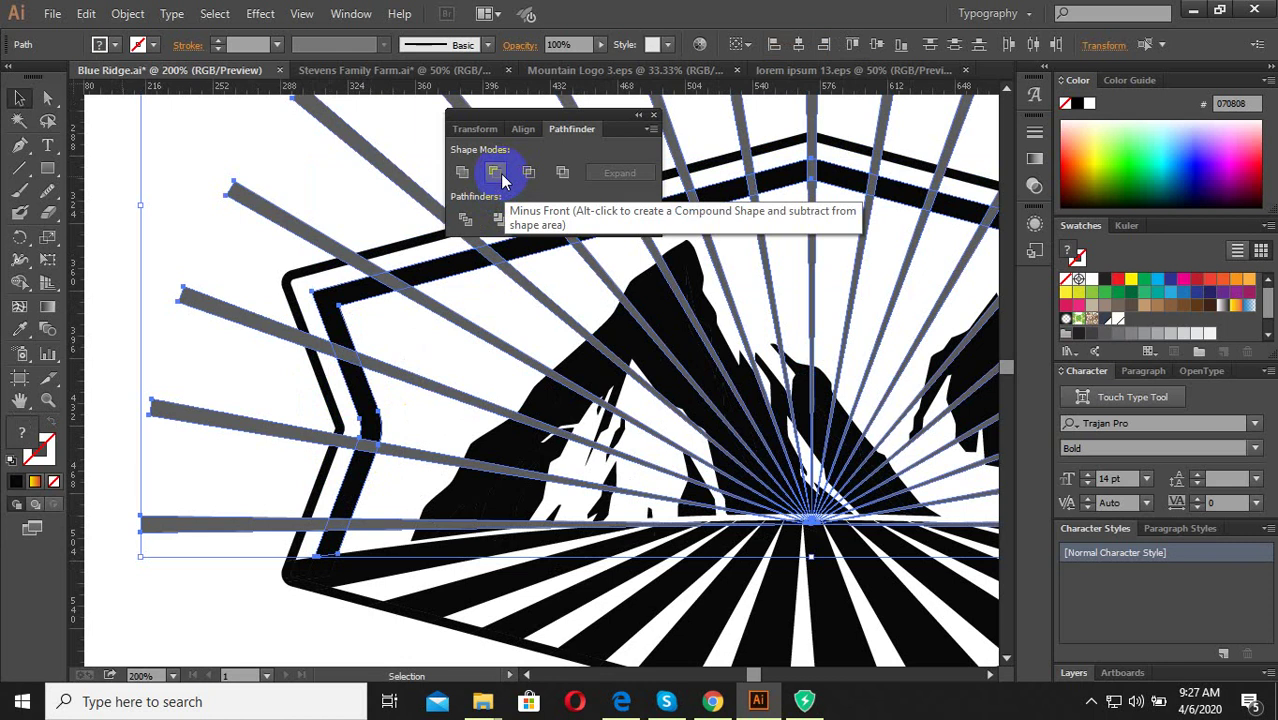
{"action": "left_click", "coordinate": [462, 172]}
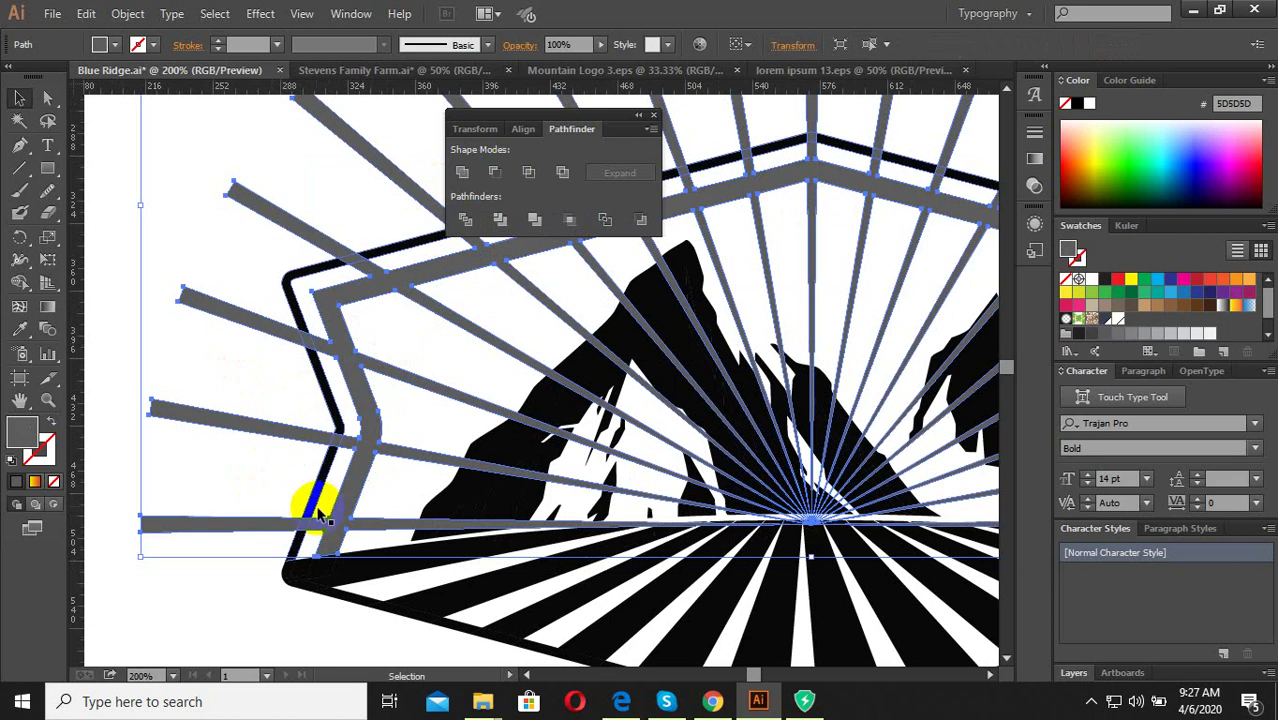
{"action": "key", "text": "ctrl+z"}
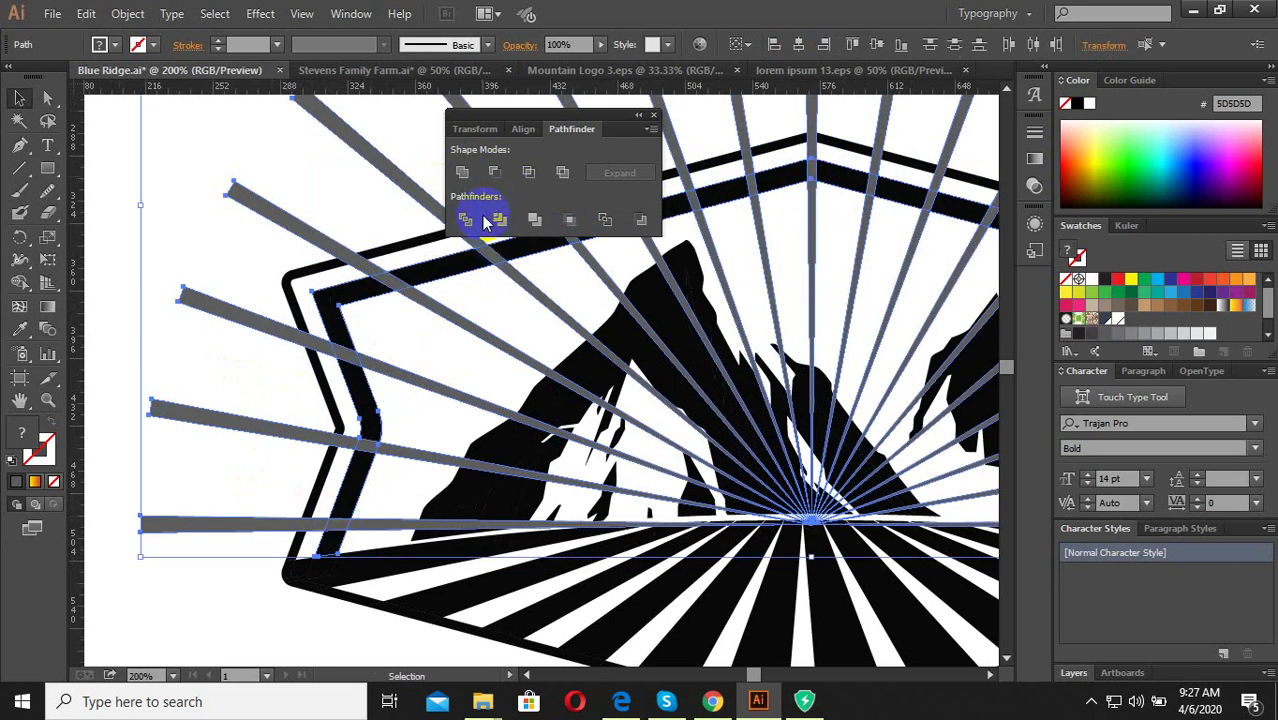
{"action": "left_click", "coordinate": [467, 224]}
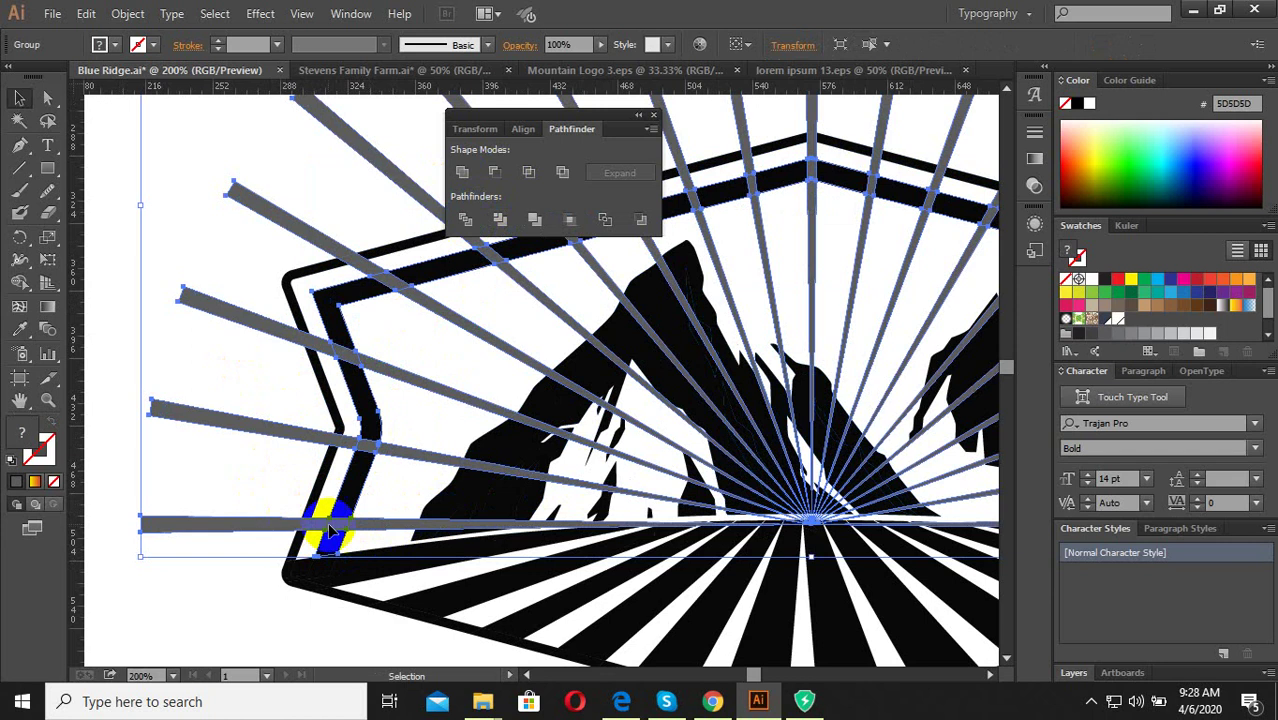
{"action": "key", "text": "a"}
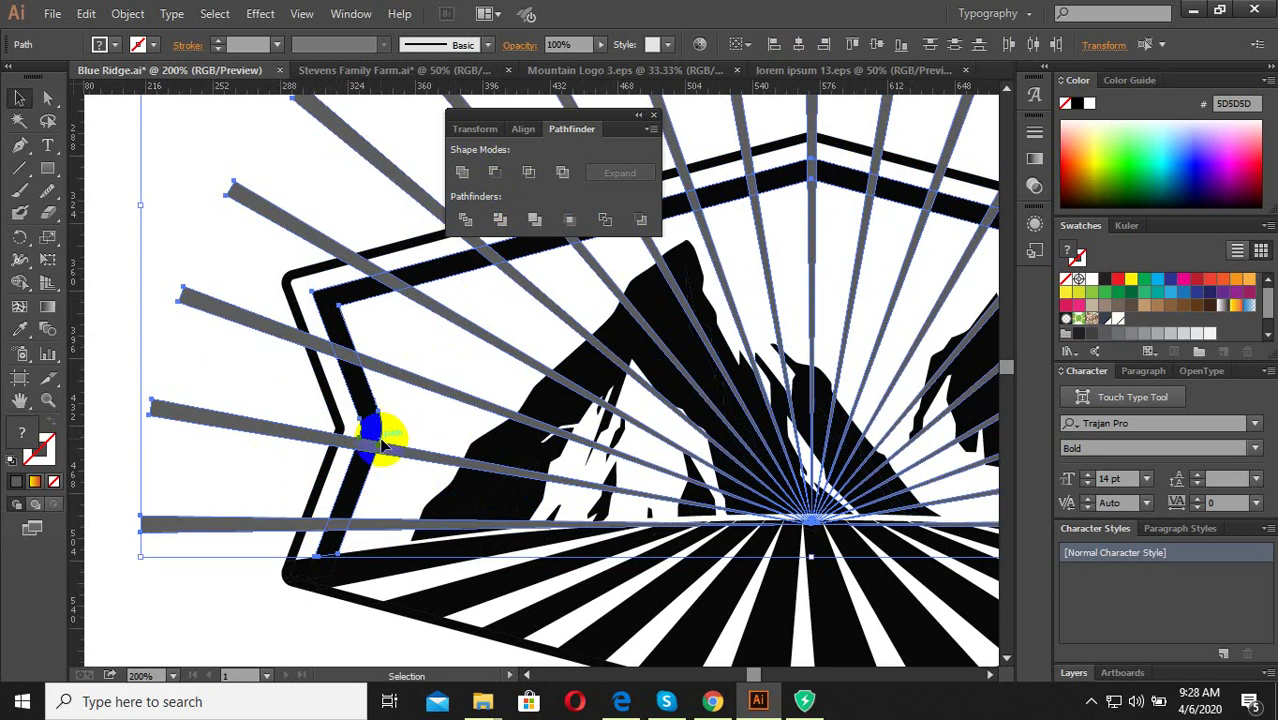
{"action": "left_click", "coordinate": [504, 223]}
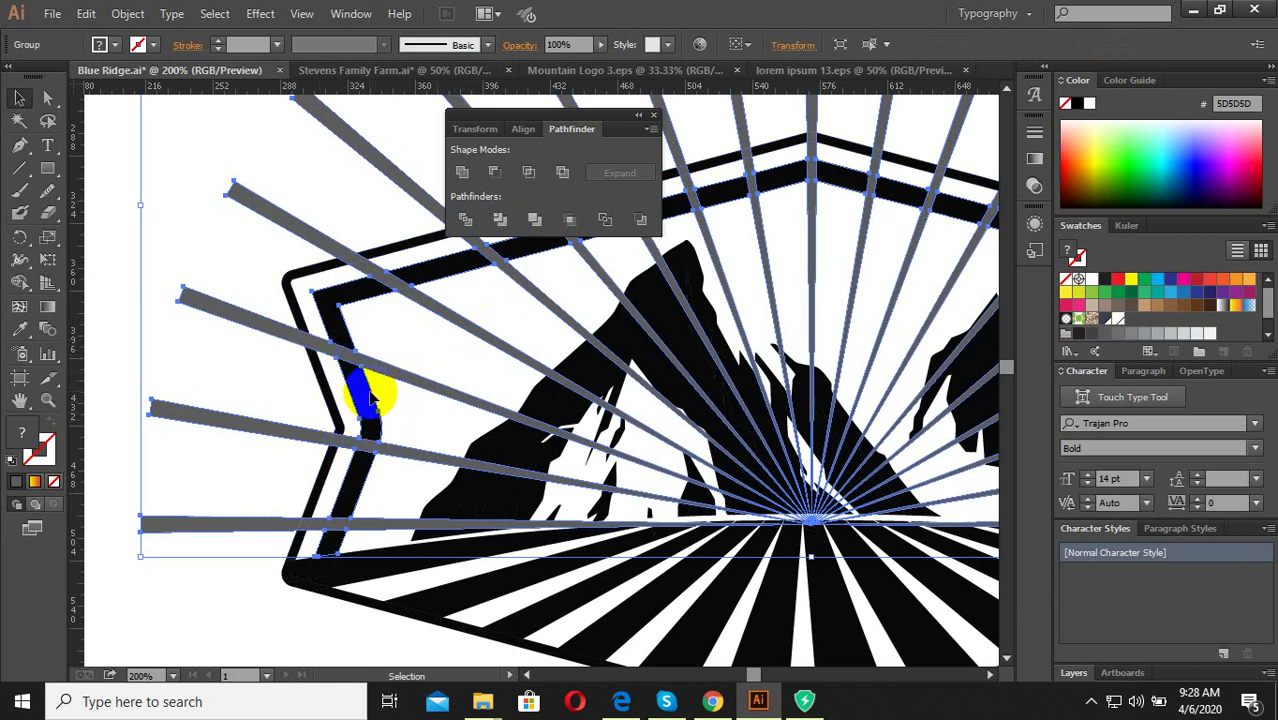
Bring the black badge frame in front of the rays.
{"action": "left_click", "coordinate": [300, 400]}
{"action": "left_click", "coordinate": [360, 390]}
{"action": "right_click", "coordinate": [380, 385]}
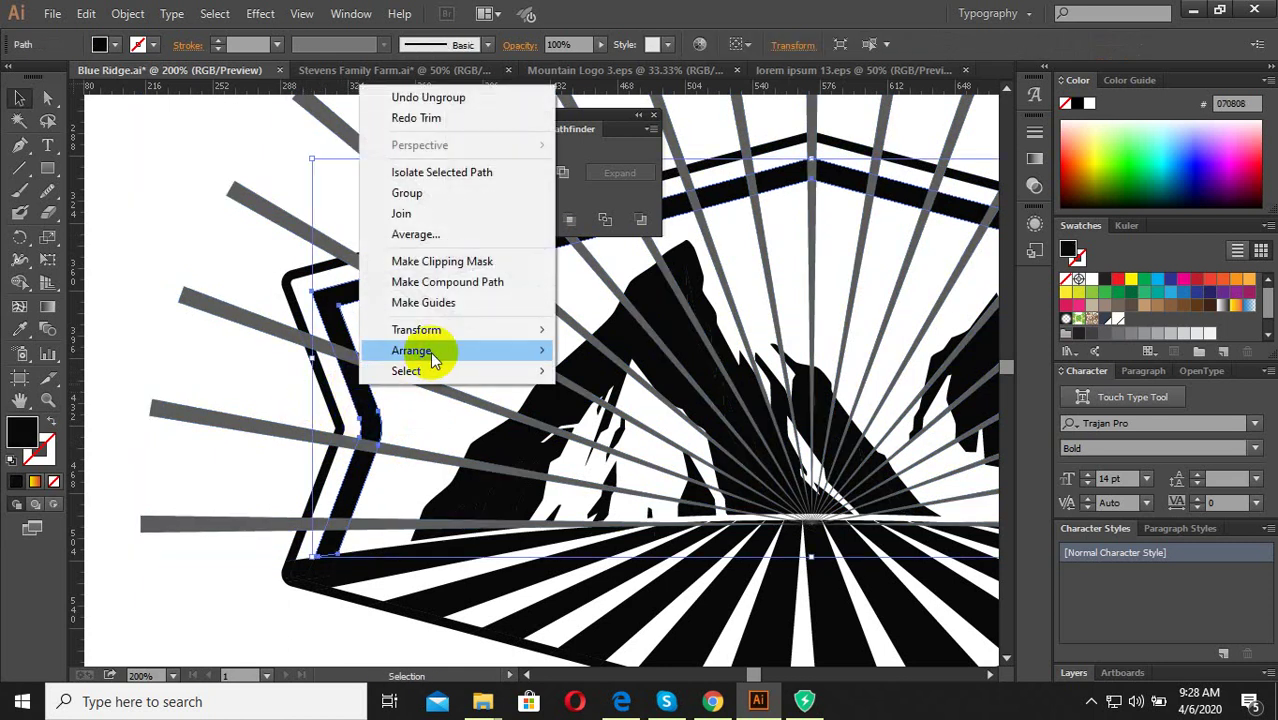
{"action": "left_click", "coordinate": [605, 350]}
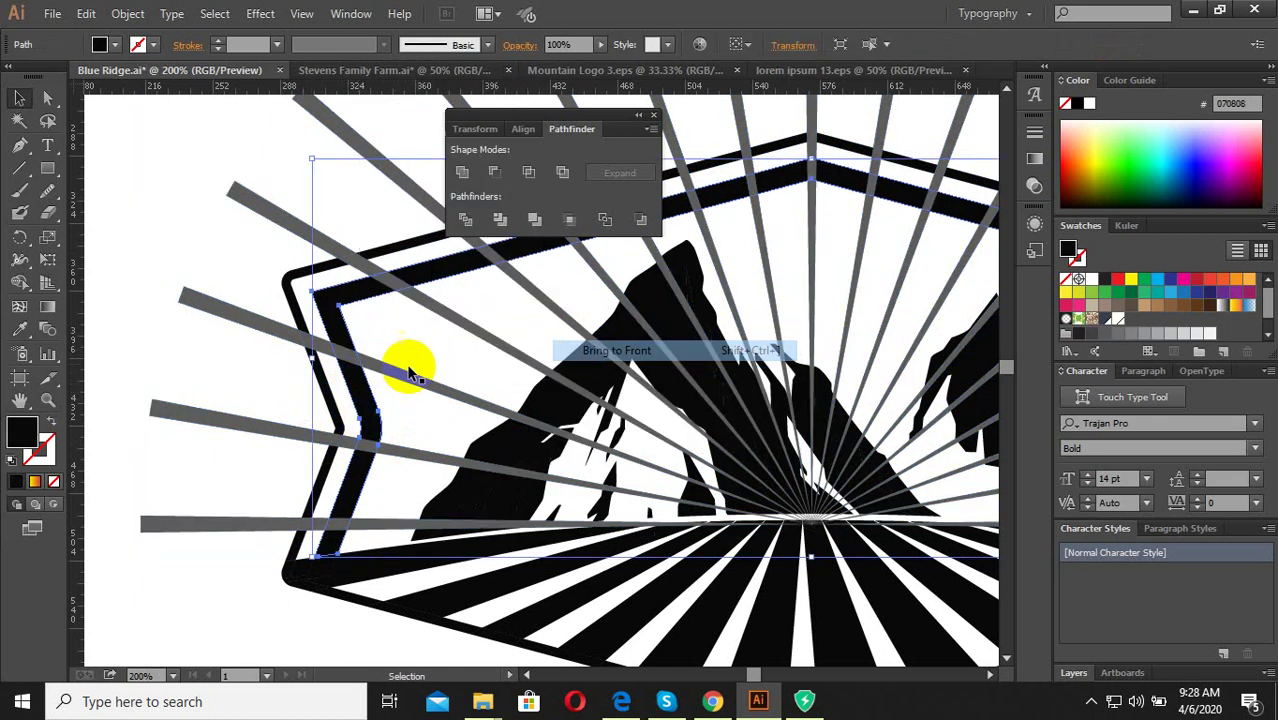
Select all the sunburst rays and group them.
{"action": "left_click", "coordinate": [277, 425]}
{"action": "scroll", "coordinate": [325, 435], "scroll_direction": "down", "scroll_amount": 2}
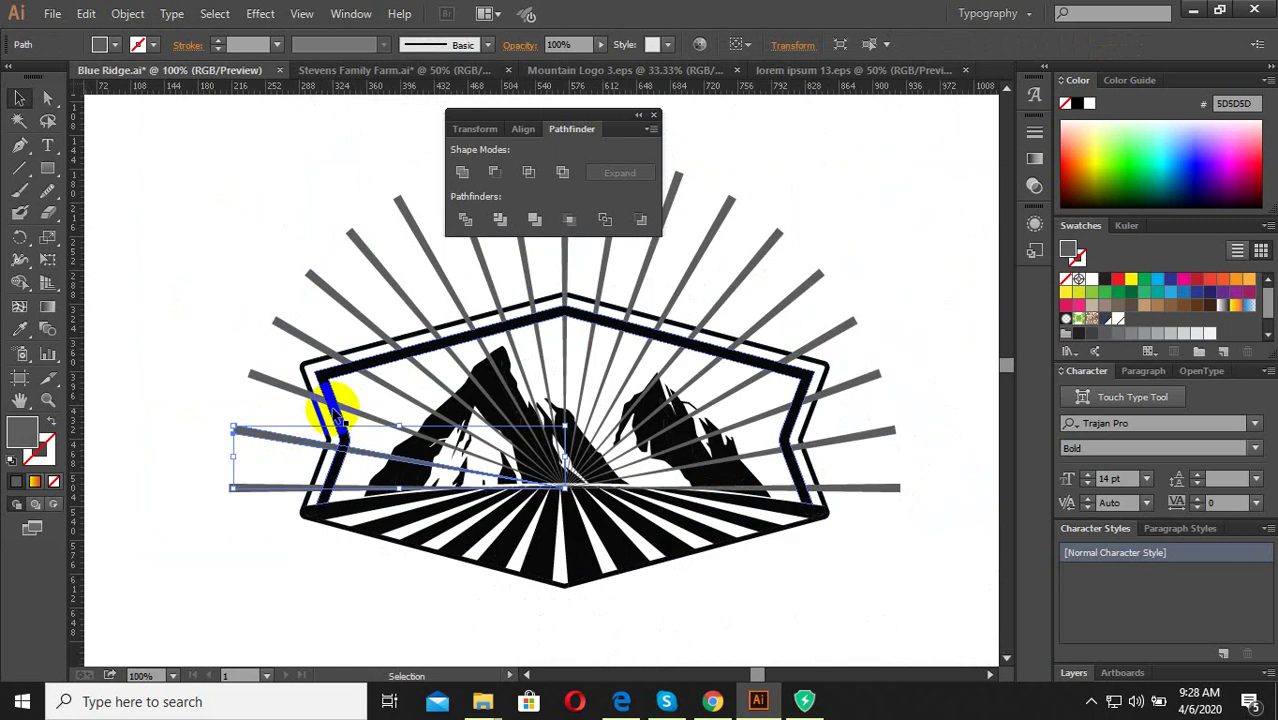
{"action": "scroll", "coordinate": [378, 370], "scroll_direction": "down", "scroll_amount": 3}
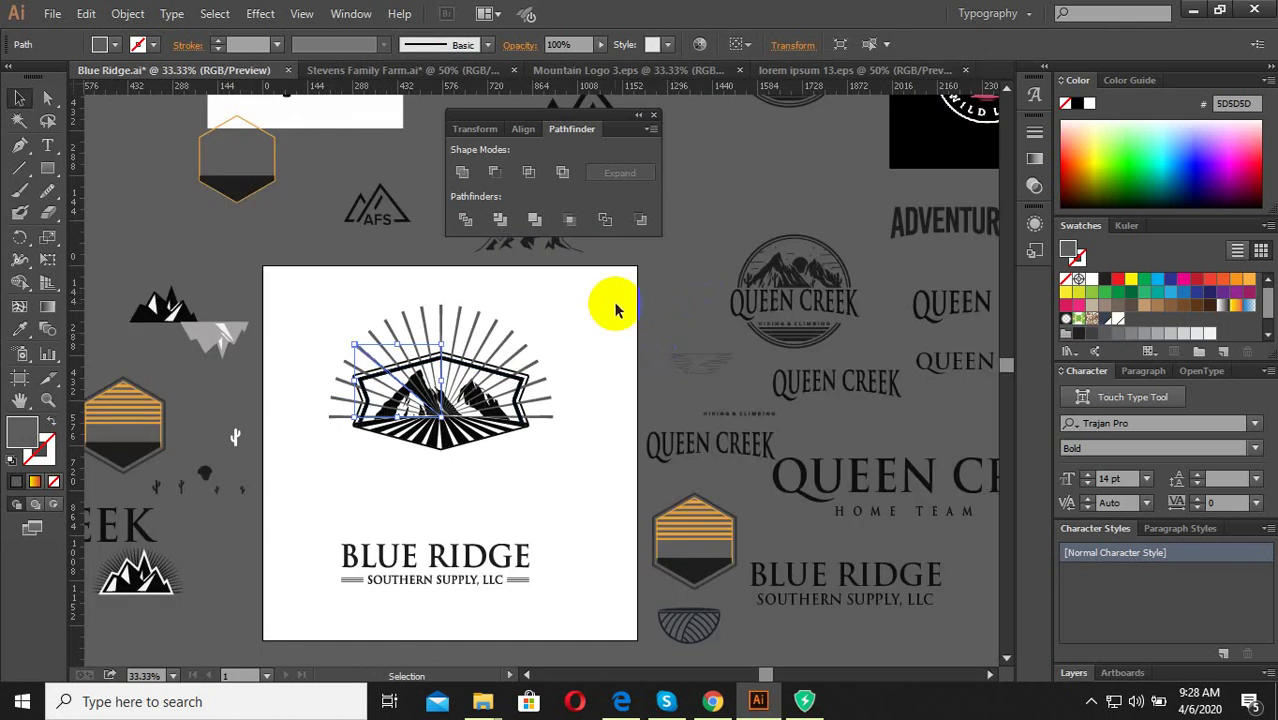
{"action": "left_click_drag", "start_coordinate": [616, 310], "coordinate": [342, 366]}
{"action": "scroll", "coordinate": [350, 350], "scroll_direction": "up", "scroll_amount": 3}
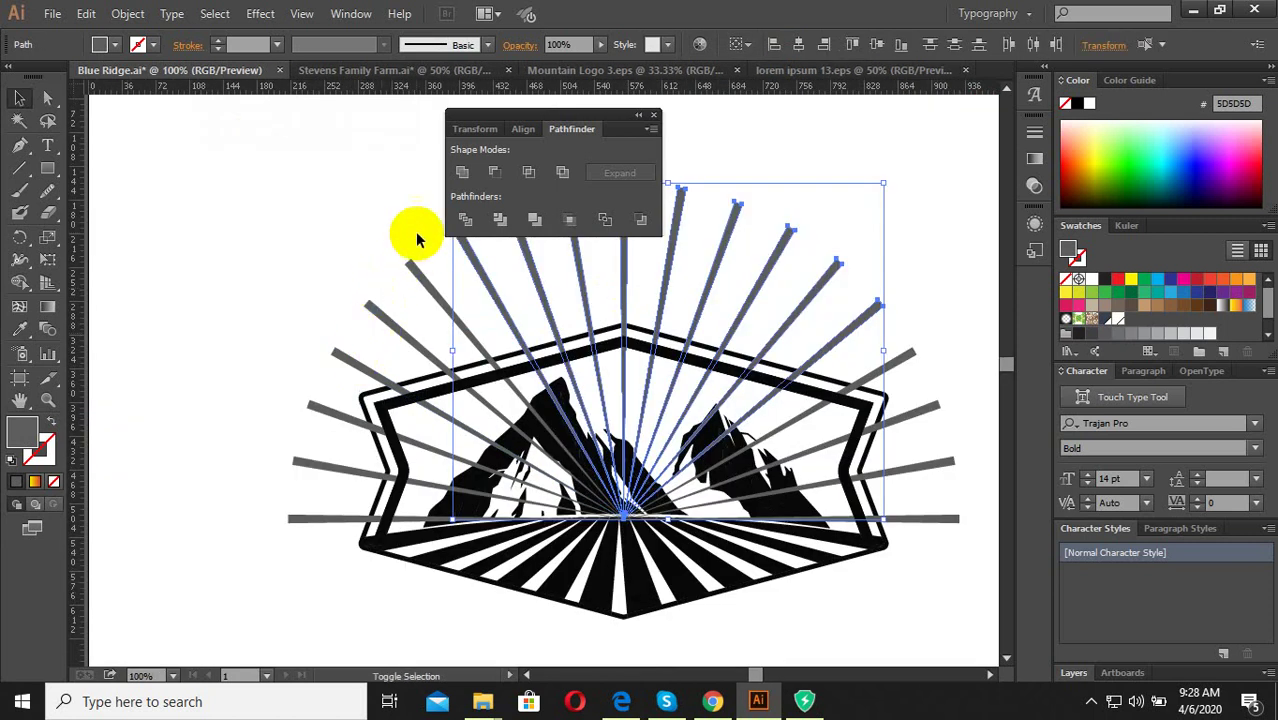
{"action": "mouse_move", "coordinate": [418, 240]}
{"action": "left_mouse_down"}
{"action": "mouse_move", "coordinate": [307, 353]}
{"action": "mouse_move", "coordinate": [251, 534]}
{"action": "left_mouse_up"}
{"action": "scroll", "coordinate": [590, 513], "scroll_direction": "down", "scroll_amount": 3}
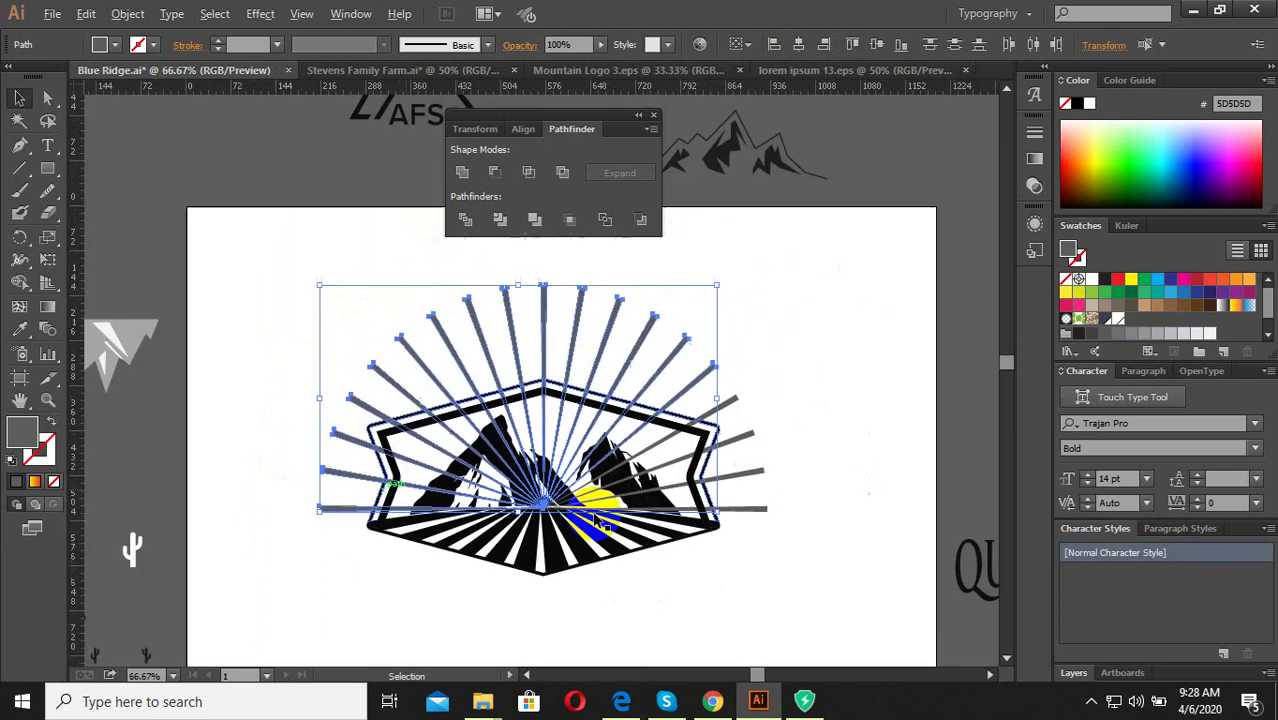
{"action": "scroll", "coordinate": [781, 527], "scroll_direction": "up", "scroll_amount": 3}
{"action": "left_click_drag", "start_coordinate": [743, 367], "coordinate": [750, 355]}
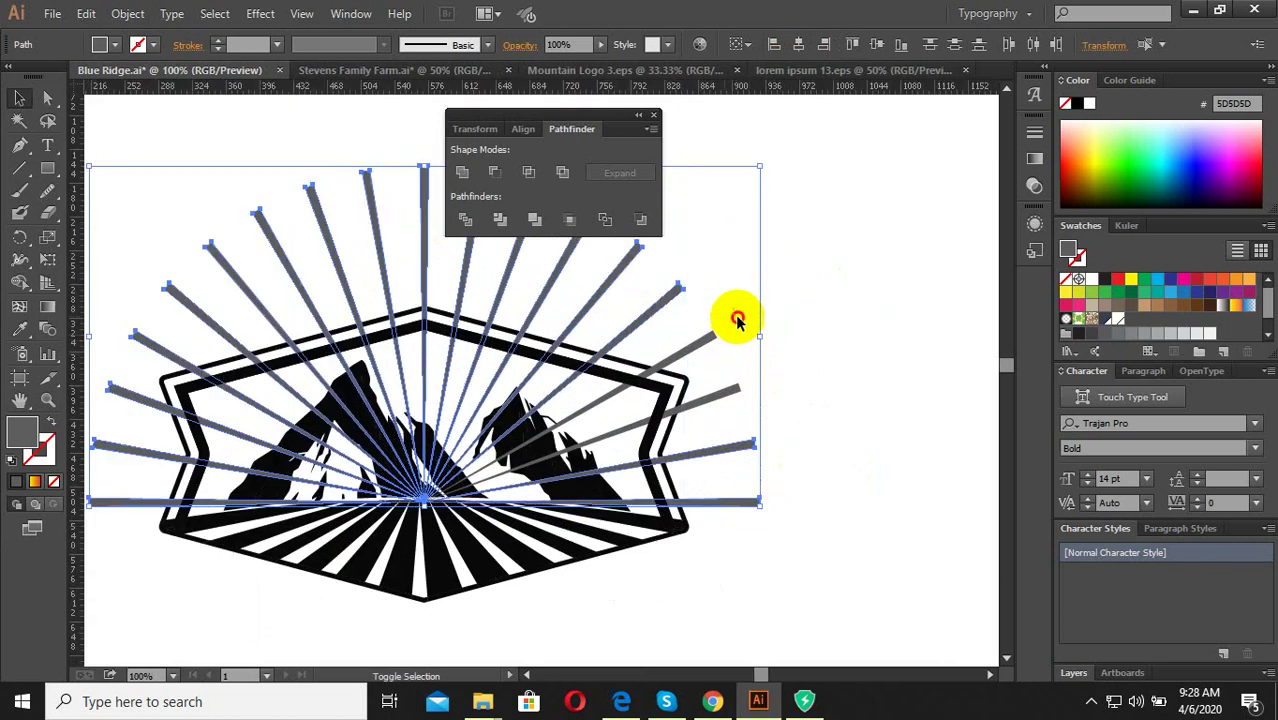
{"action": "left_click", "coordinate": [707, 400], "text": "shift"}
{"action": "left_click", "coordinate": [707, 337], "text": "shift"}
{"action": "right_click", "coordinate": [706, 334]}
{"action": "left_click", "coordinate": [785, 420]}
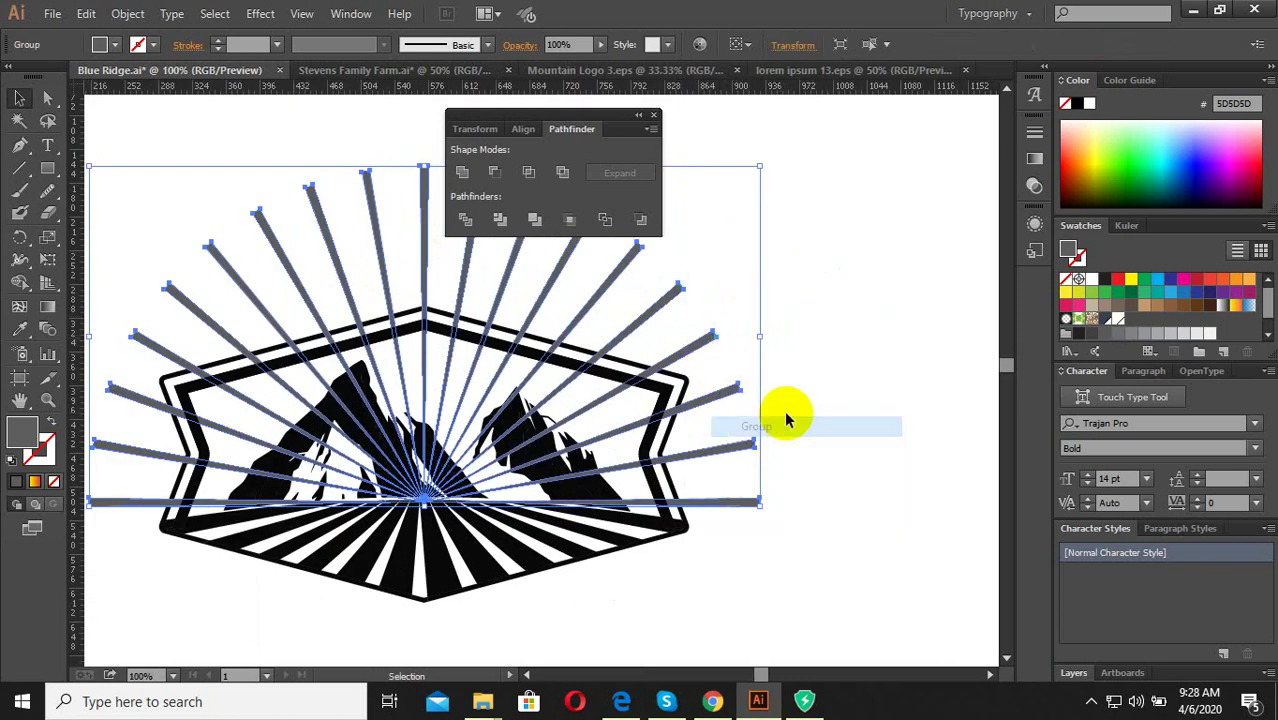
Trim the ray group with the black frame using Pathfinder Trim.
{"action": "scroll", "coordinate": [628, 434], "scroll_direction": "up", "scroll_amount": 1}
{"action": "left_click", "coordinate": [650, 432]}
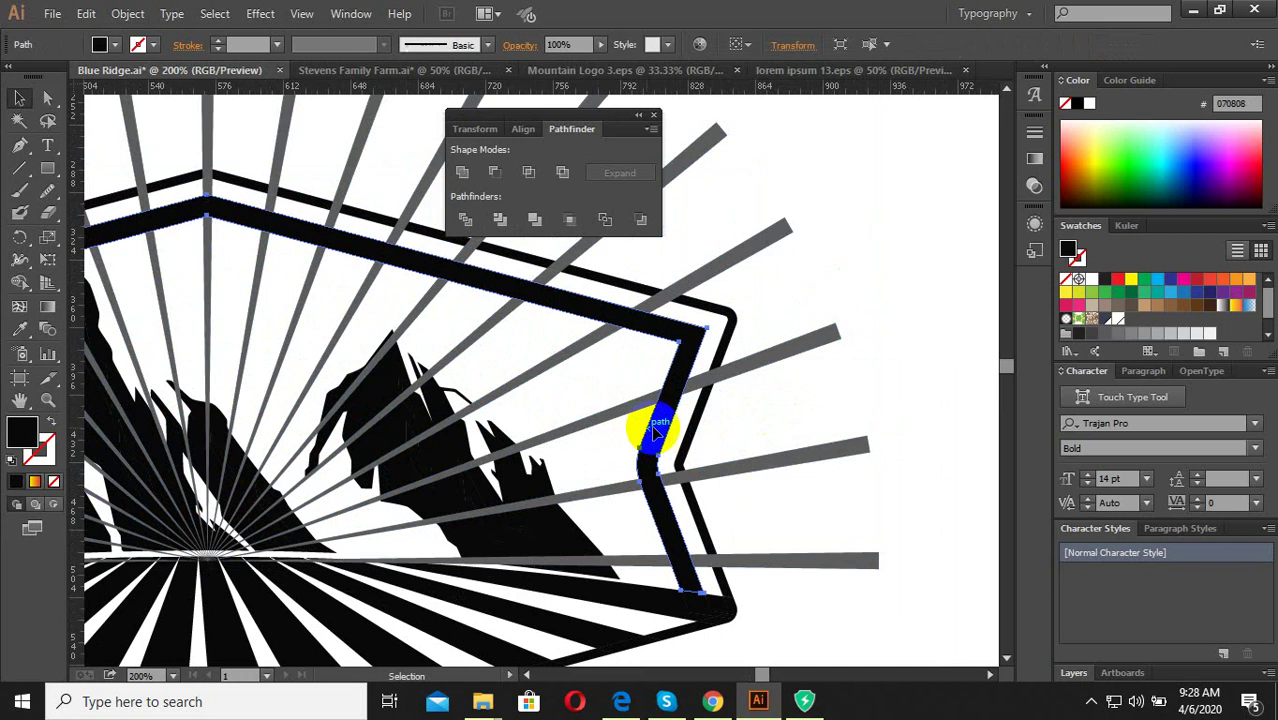
{"action": "left_click", "coordinate": [747, 368], "text": "shift"}
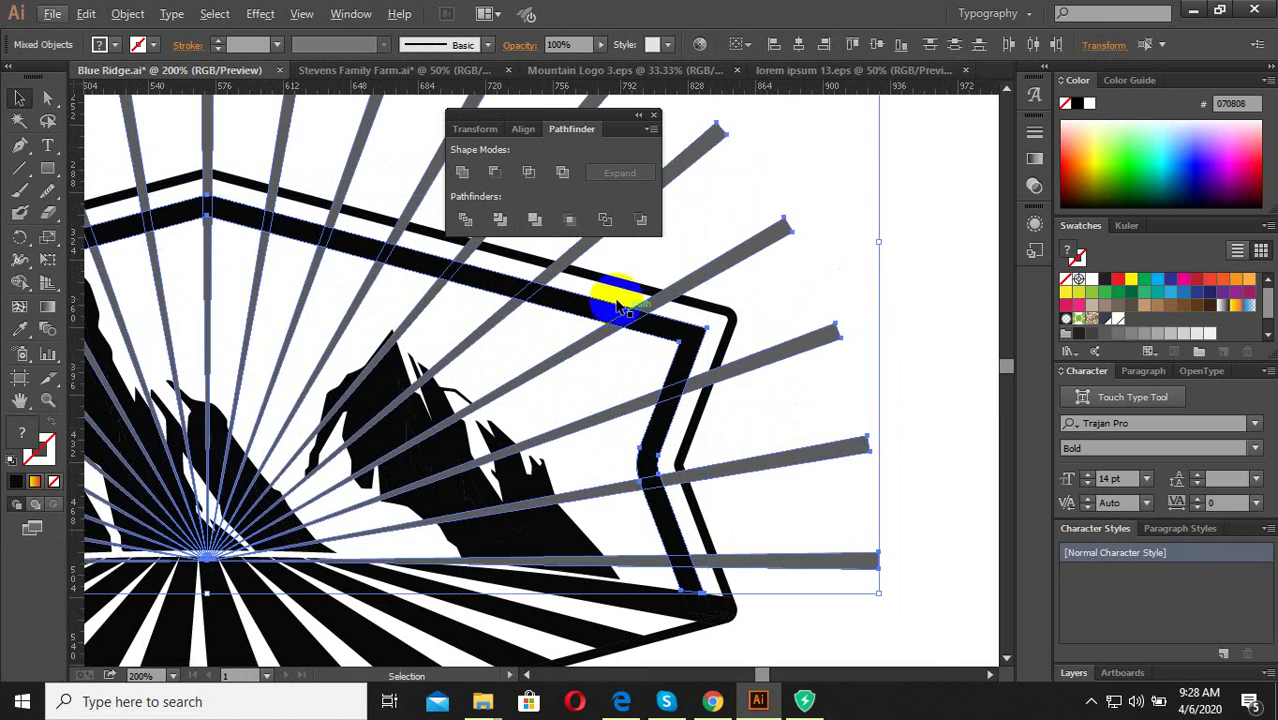
{"action": "left_click", "coordinate": [505, 221]}
Ungroup the trimmed pieces and delete the outer rays on the right.
{"action": "scroll", "coordinate": [610, 350], "scroll_direction": "down", "scroll_amount": 1}
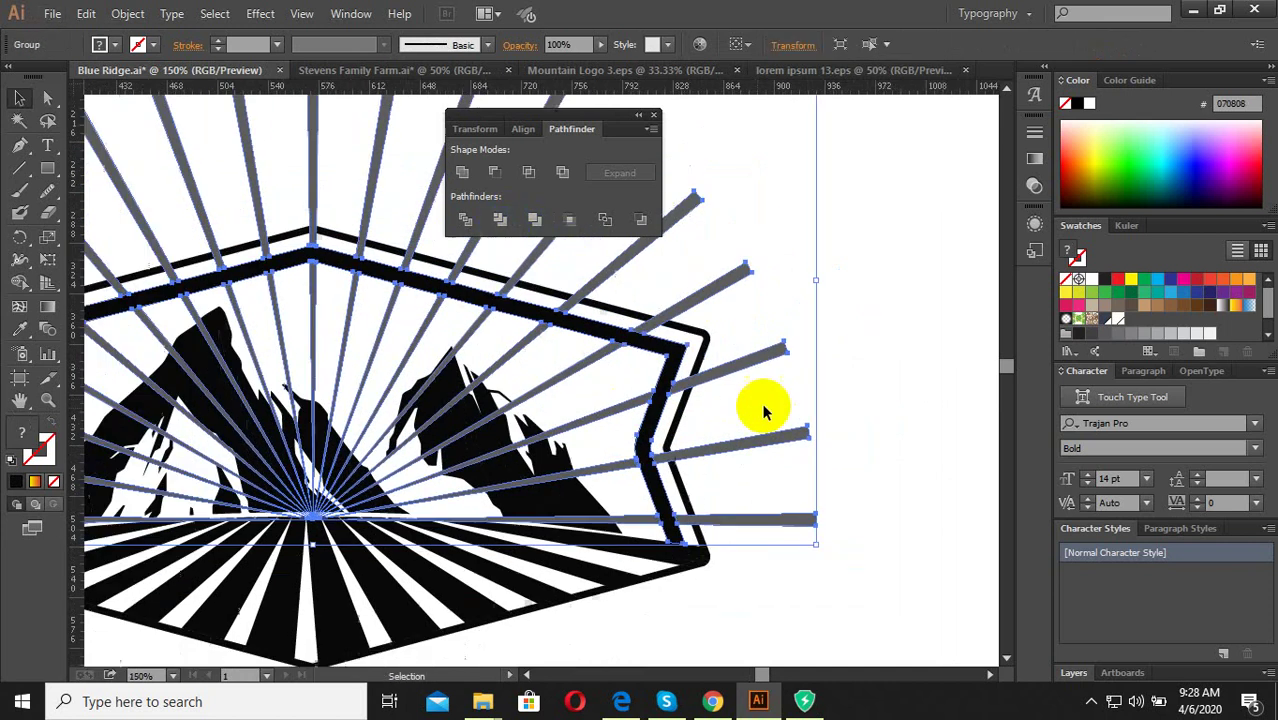
{"action": "mouse_move", "coordinate": [824, 563]}
{"action": "left_mouse_down"}
{"action": "mouse_move", "coordinate": [779, 290]}
{"action": "mouse_move", "coordinate": [761, 327]}
{"action": "left_mouse_up"}
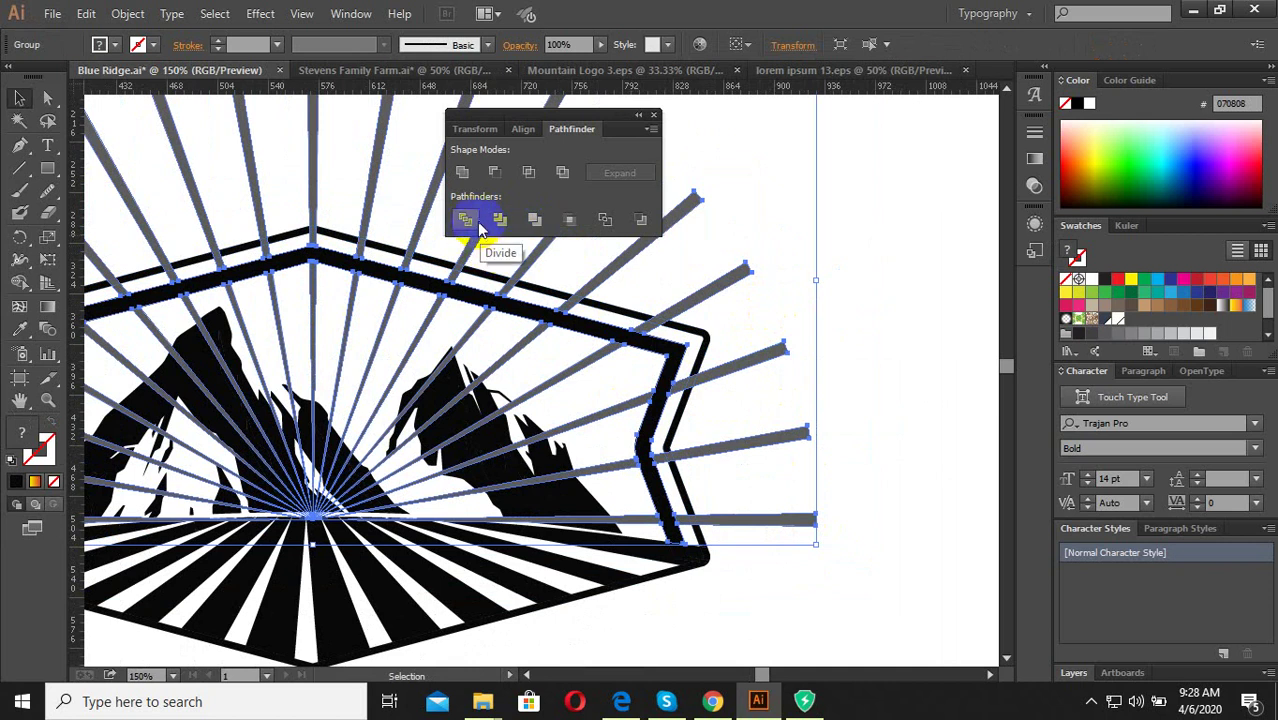
{"action": "right_click", "coordinate": [728, 366]}
{"action": "left_click", "coordinate": [790, 466]}
{"action": "left_click_drag", "start_coordinate": [850, 280], "coordinate": [763, 540]}
{"action": "key", "text": "Delete"}
{"action": "left_click_drag", "start_coordinate": [770, 360], "coordinate": [716, 220]}
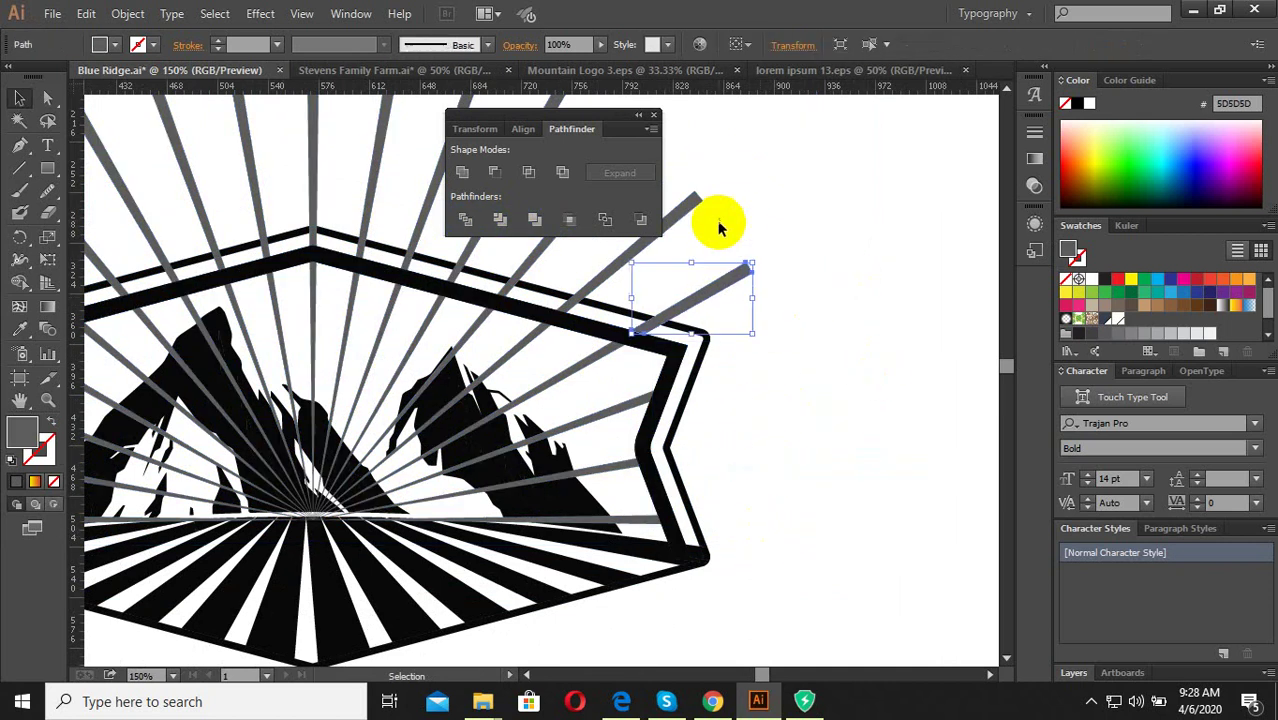
{"action": "key", "text": "Delete"}
{"action": "scroll", "coordinate": [805, 480], "scroll_direction": "down", "scroll_amount": 2}
Delete the upper-right and lower-left rays lying outside the badge frame.
{"action": "left_click_drag", "start_coordinate": [805, 383], "coordinate": [585, 294]}
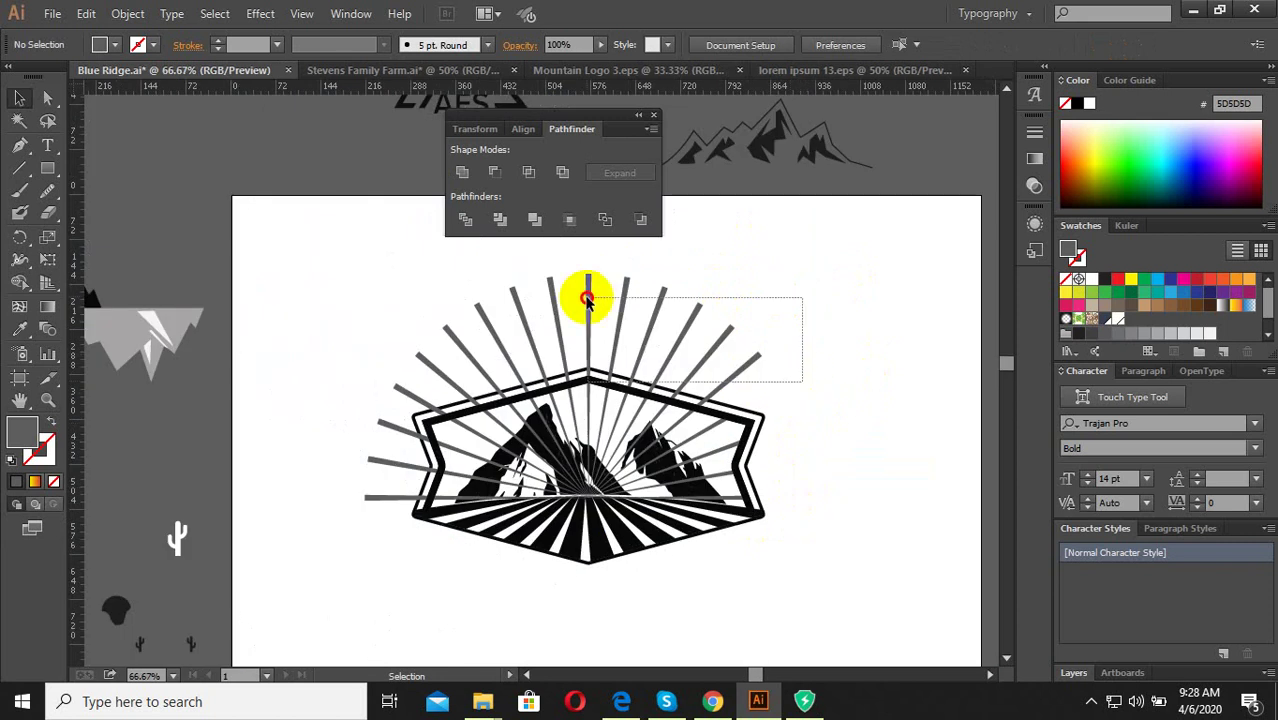
{"action": "mouse_move", "coordinate": [825, 337]}
{"action": "left_mouse_down"}
{"action": "mouse_move", "coordinate": [553, 267]}
{"action": "mouse_move", "coordinate": [570, 276]}
{"action": "mouse_move", "coordinate": [394, 337]}
{"action": "mouse_move", "coordinate": [354, 485]}
{"action": "left_mouse_up"}
{"action": "key", "text": "Delete"}
{"action": "key", "text": "Delete"}
{"action": "key", "text": "Delete"}
{"action": "left_click_drag", "start_coordinate": [390, 535], "coordinate": [356, 470]}
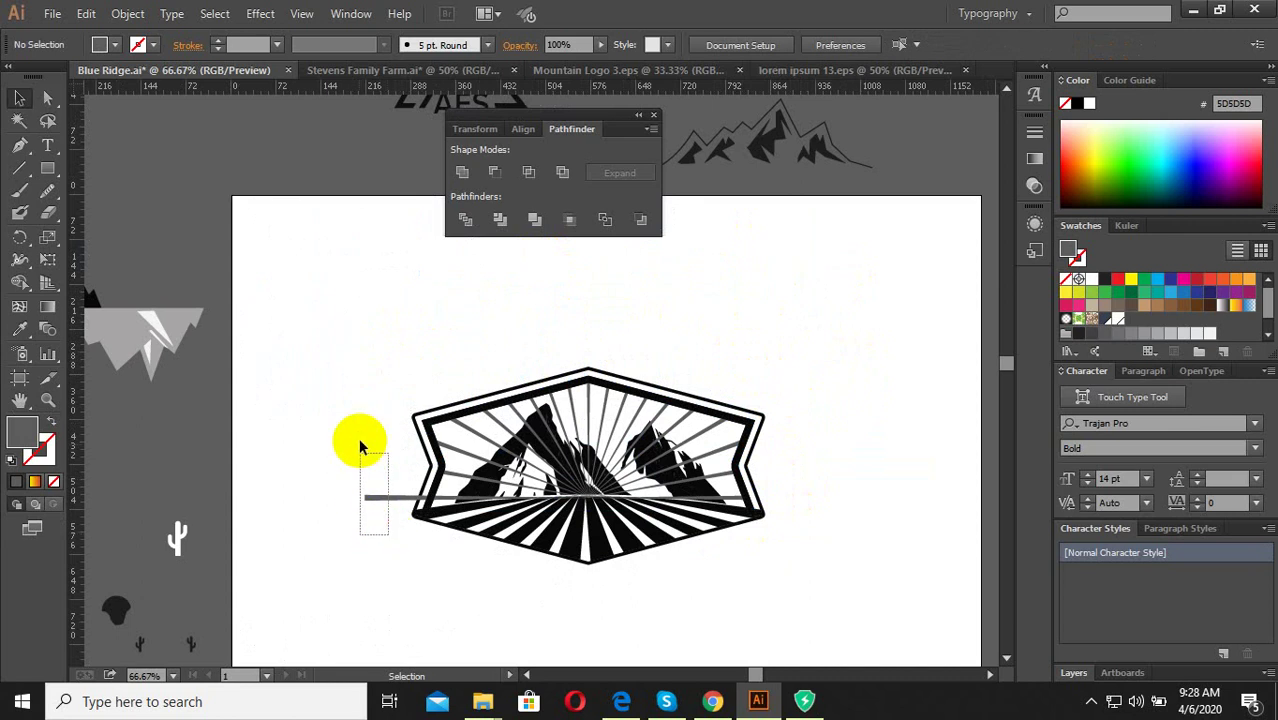
{"action": "key", "text": "Delete"}
Select the inner rays along the base, left side and top of the frame together.
{"action": "scroll", "coordinate": [455, 497], "scroll_direction": "up", "scroll_amount": 3}
{"action": "left_click", "coordinate": [438, 507]}
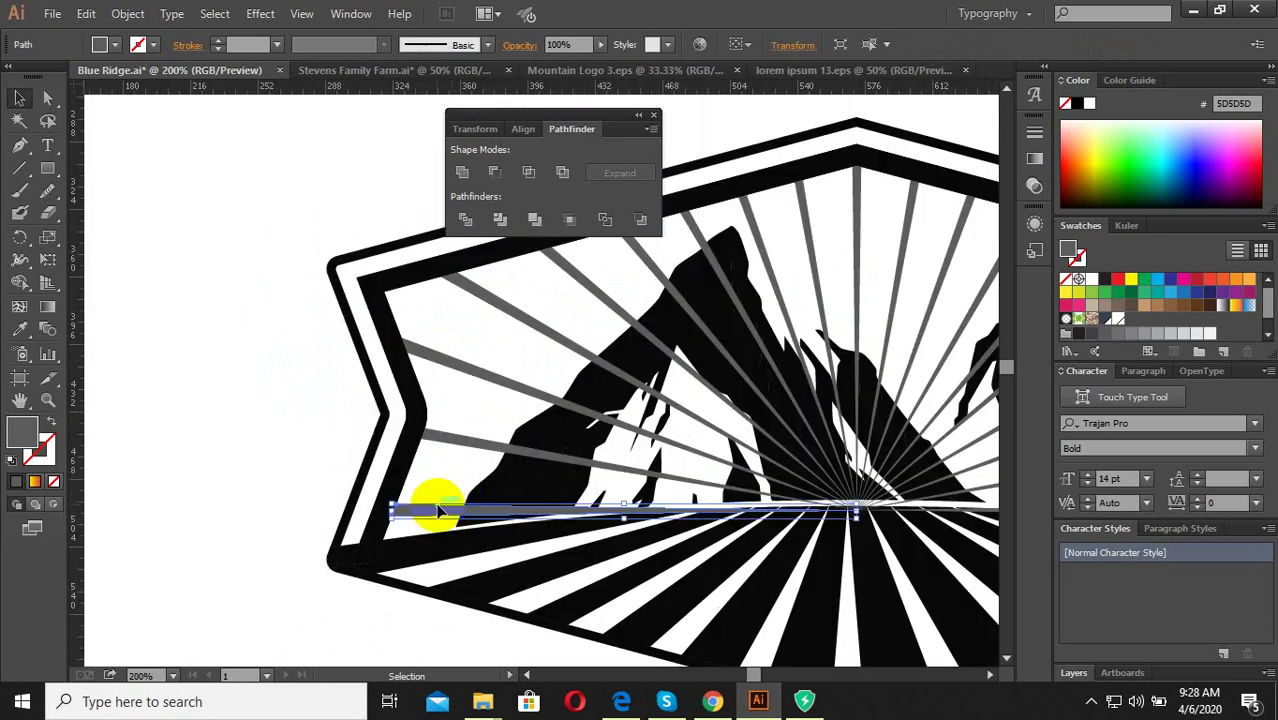
{"action": "scroll", "coordinate": [462, 500], "scroll_direction": "down", "scroll_amount": 1}
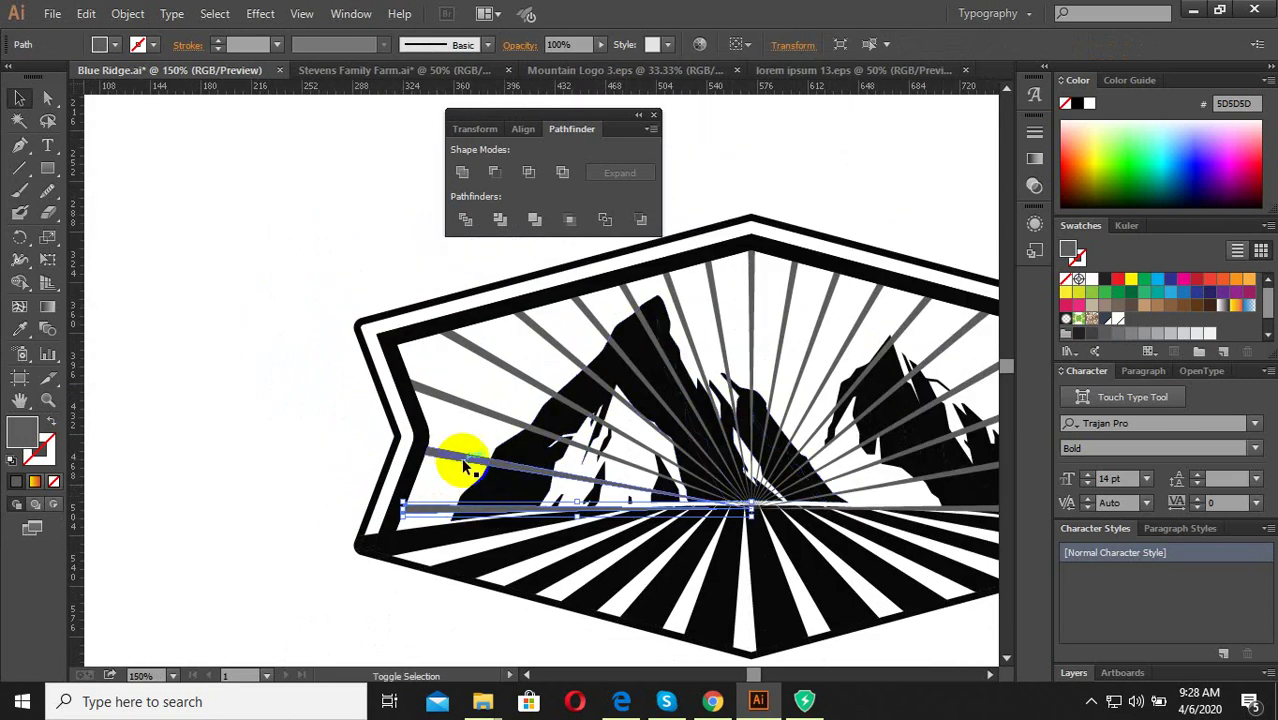
{"action": "left_click", "coordinate": [461, 458], "text": "shift"}
{"action": "left_click", "coordinate": [469, 406], "text": "shift"}
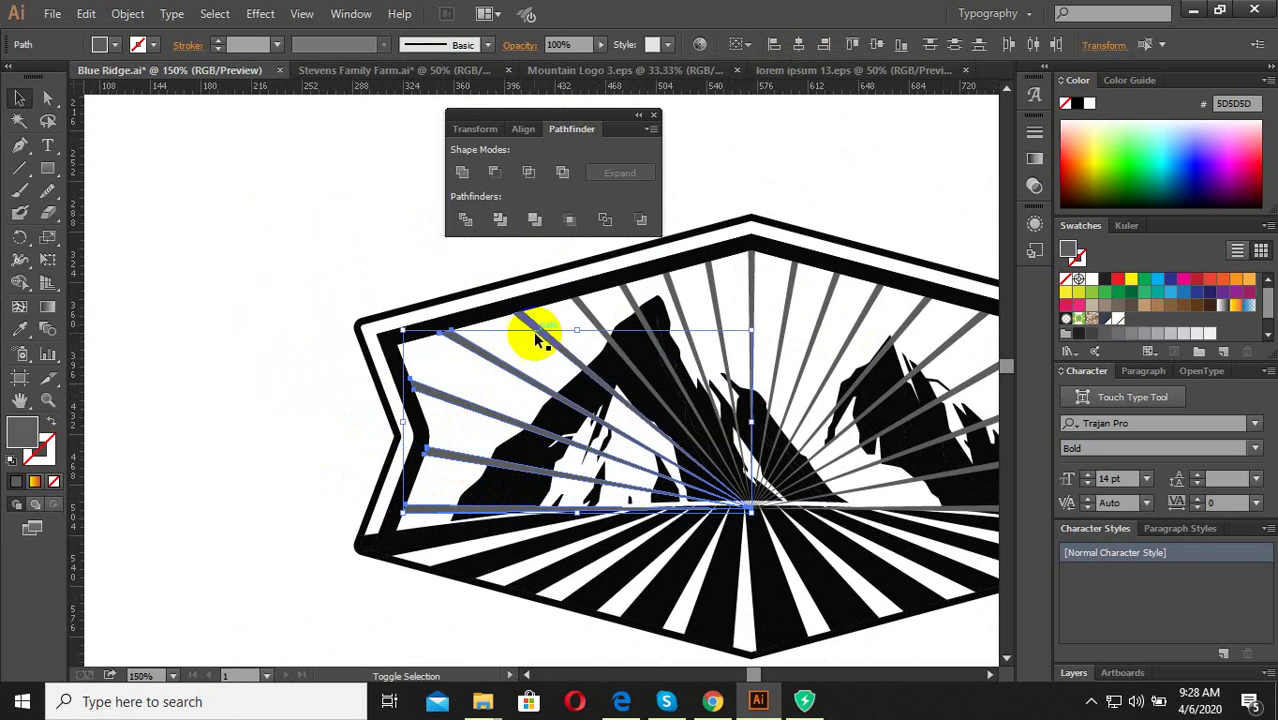
{"action": "left_click", "coordinate": [537, 338], "text": "shift"}
{"action": "left_click", "coordinate": [640, 312], "text": "shift"}
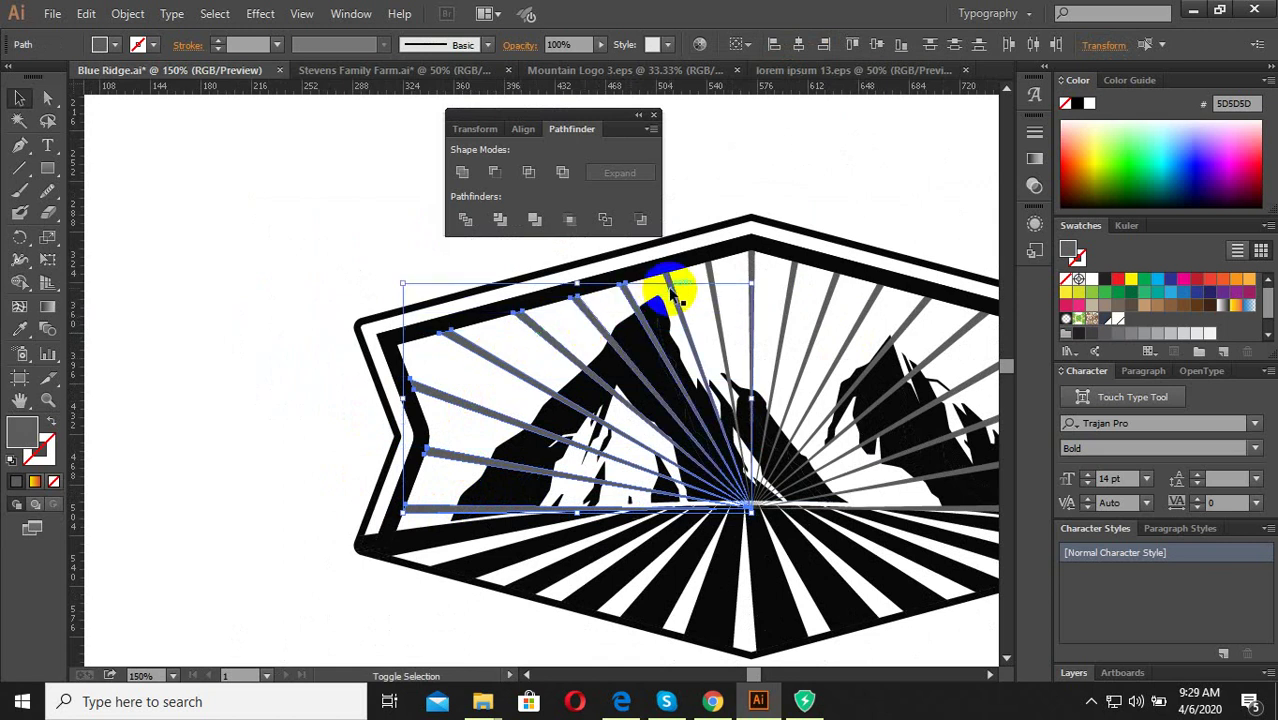
{"action": "left_click", "coordinate": [671, 291], "text": "shift"}
{"action": "left_click", "coordinate": [708, 285], "text": "shift"}
{"action": "left_click", "coordinate": [749, 285], "text": "shift"}
{"action": "left_click", "coordinate": [785, 314], "text": "shift"}
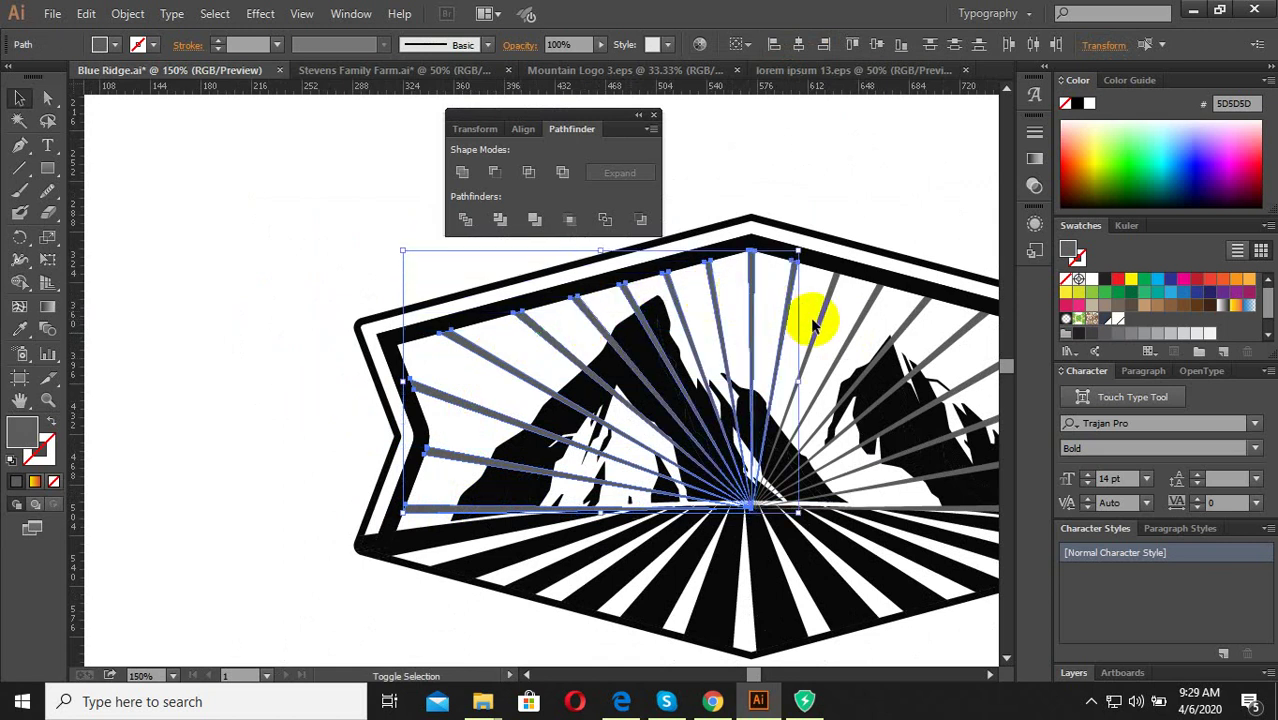
{"action": "left_click", "coordinate": [911, 333], "text": "shift"}
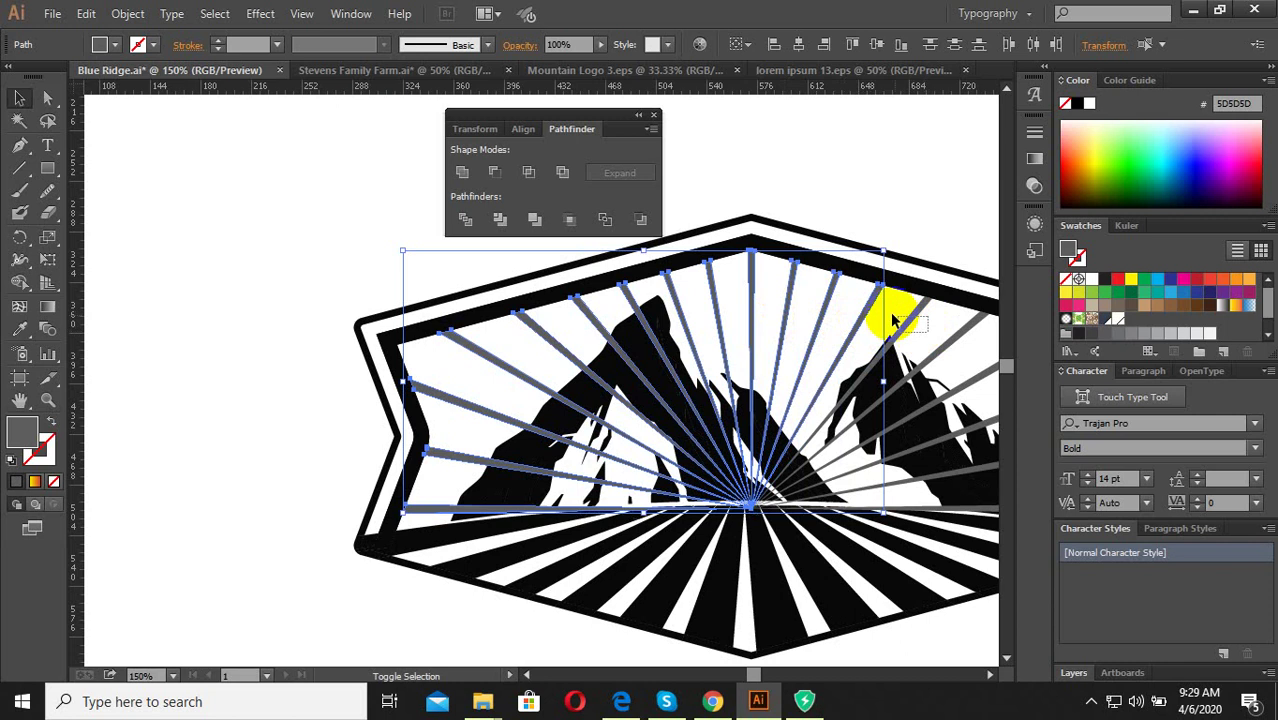
Add the last right-side inner rays and group all the inner rays.
{"action": "scroll", "coordinate": [513, 371], "scroll_direction": "down", "scroll_amount": 1}
{"action": "scroll", "coordinate": [870, 360], "scroll_direction": "up", "scroll_amount": 2}
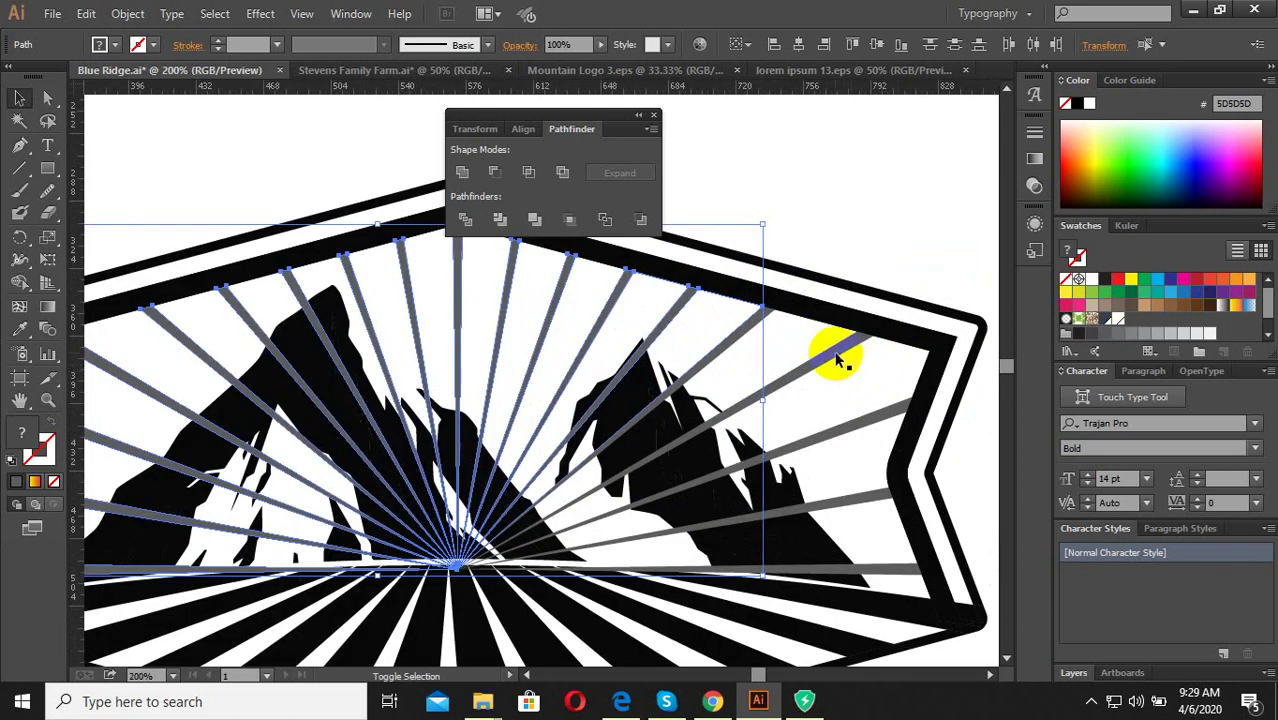
{"action": "left_click", "coordinate": [838, 360], "text": "shift"}
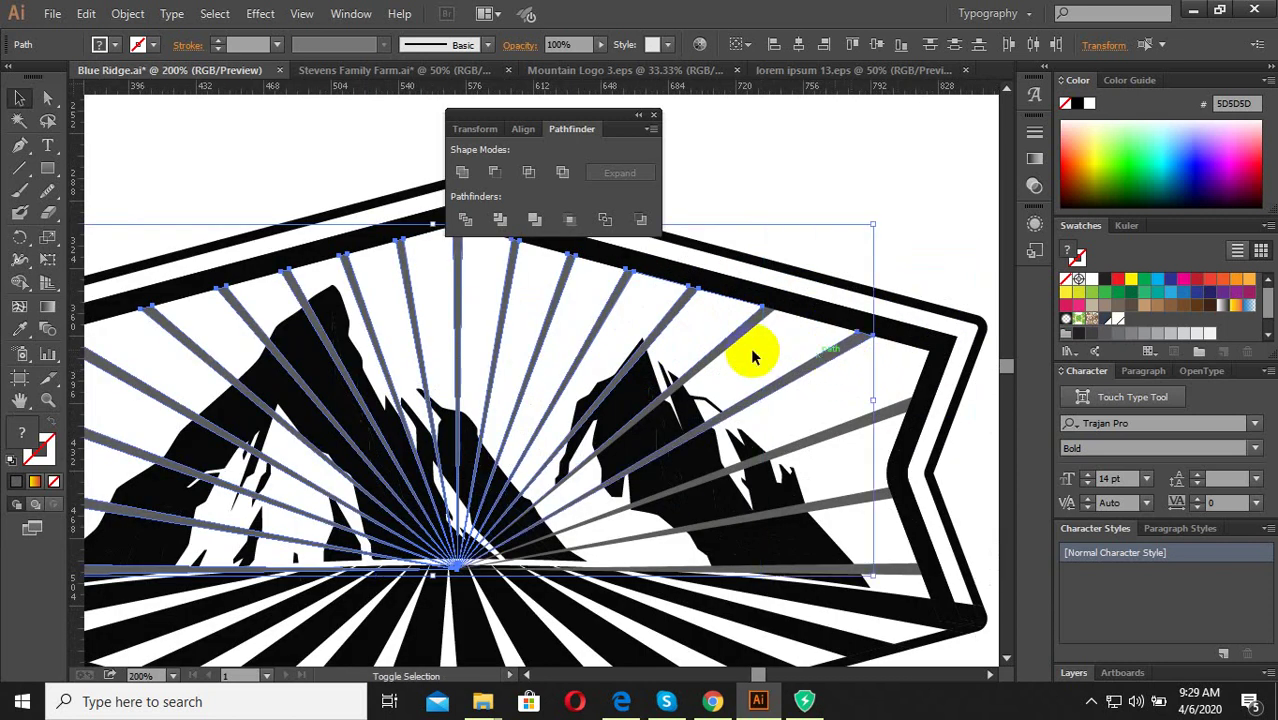
{"action": "left_click", "coordinate": [847, 426], "text": "shift"}
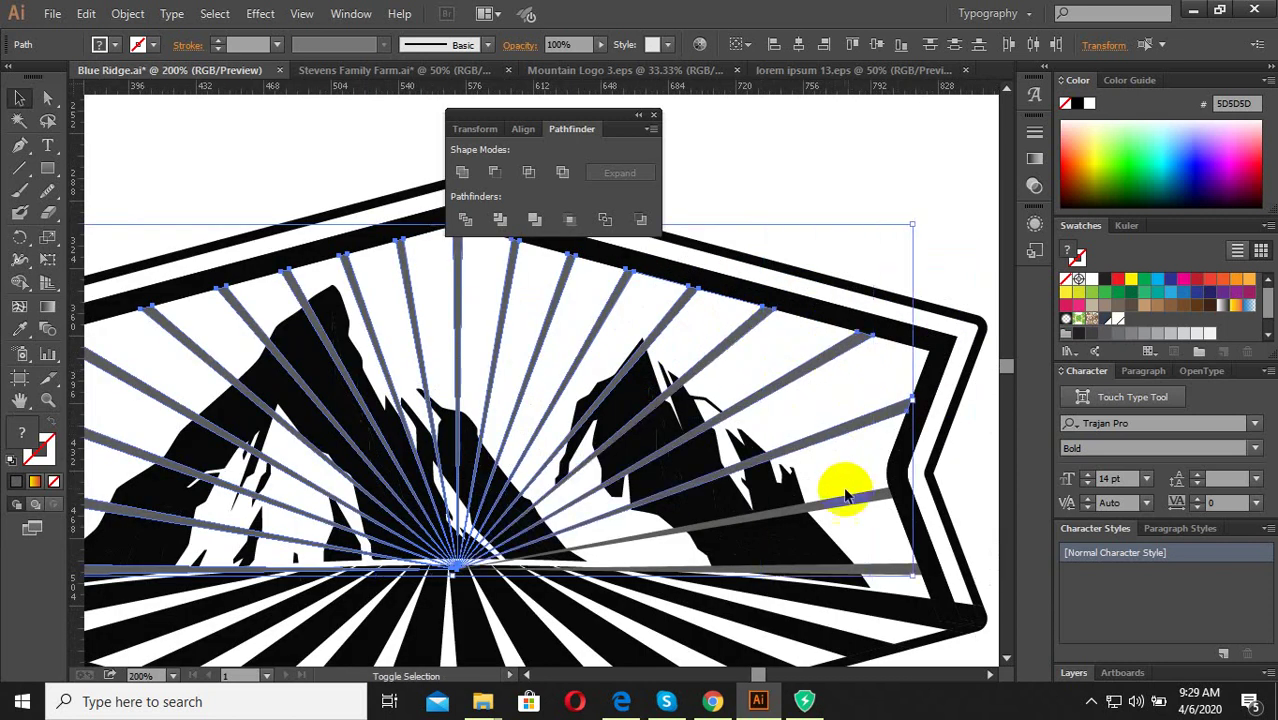
{"action": "right_click", "coordinate": [560, 500]}
{"action": "left_click", "coordinate": [612, 295]}
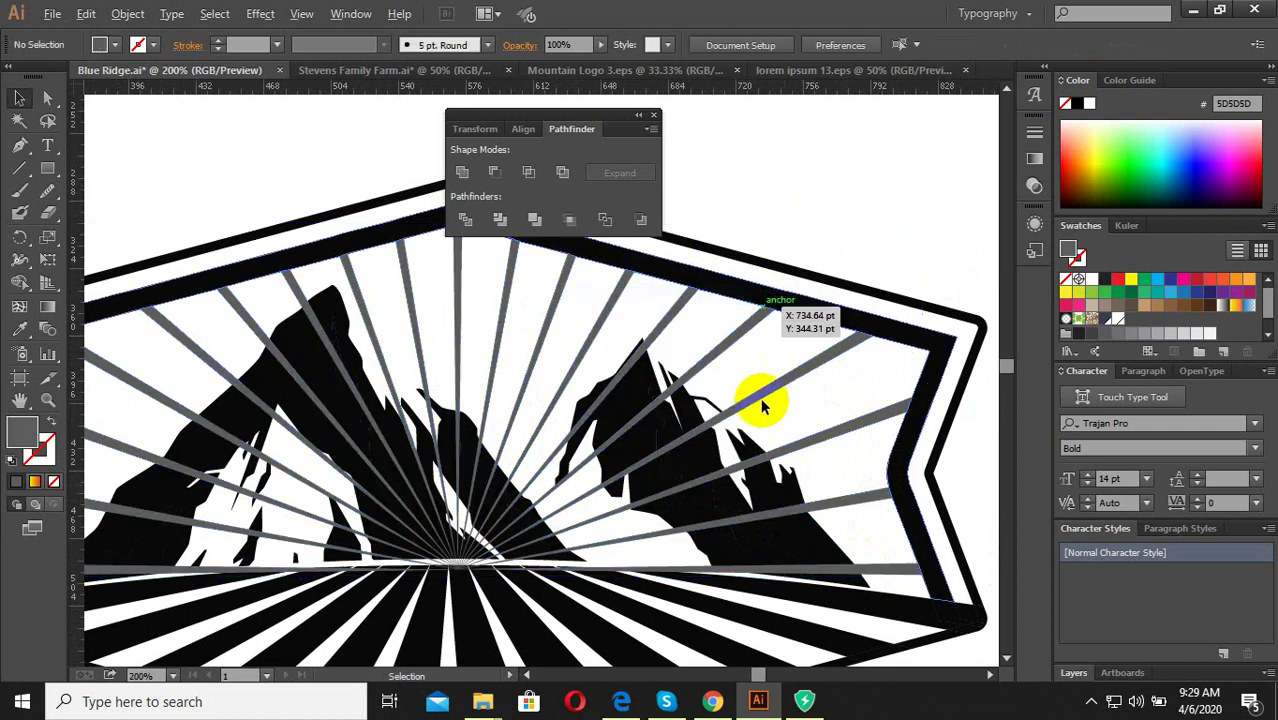
{"action": "left_click", "coordinate": [738, 447]}
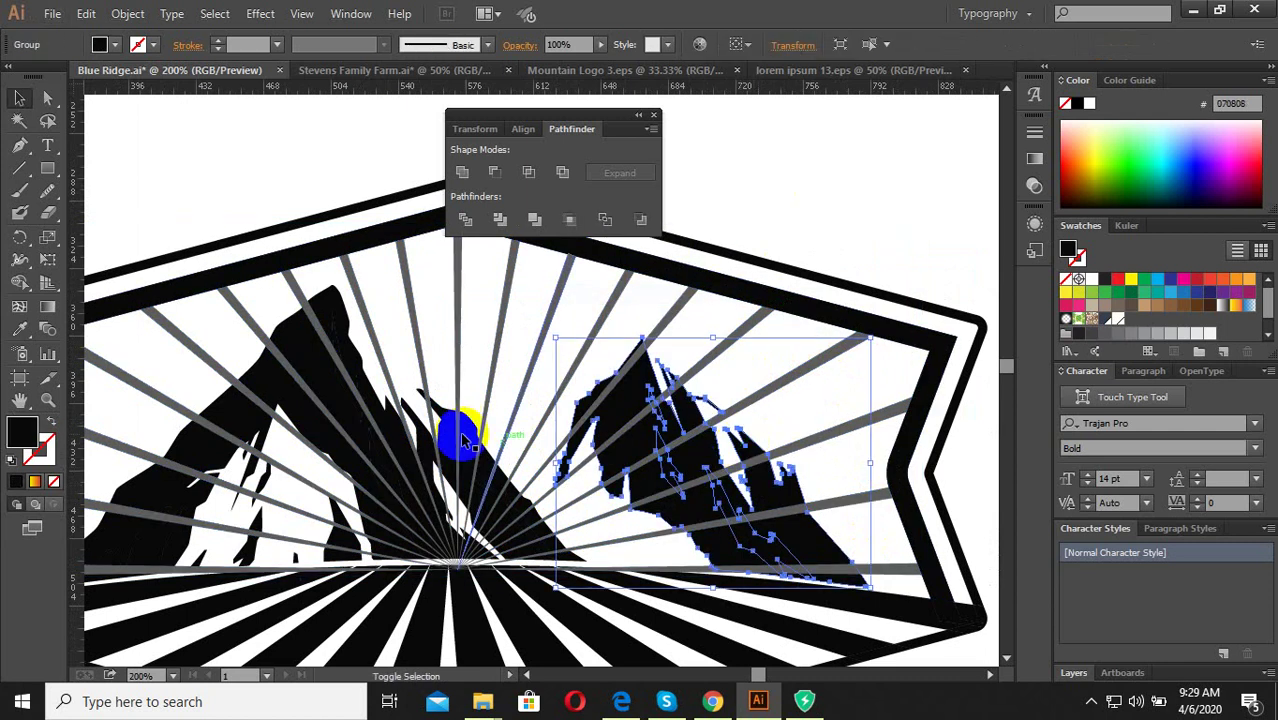
Add a 6 pt Offset Path outline around both mountains.
{"action": "left_click", "coordinate": [358, 366], "text": "shift"}
{"action": "key", "text": "ctrl+minus"}
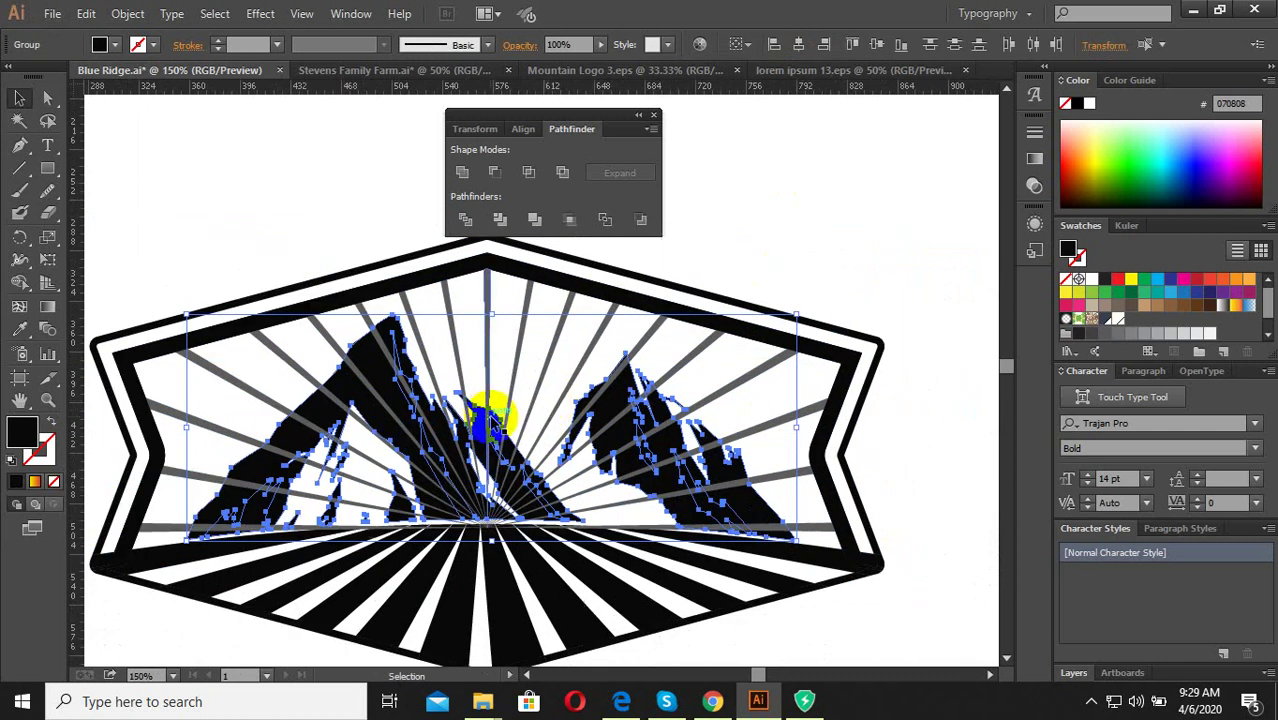
{"action": "left_click_drag", "start_coordinate": [428, 456], "coordinate": [167, 365]}
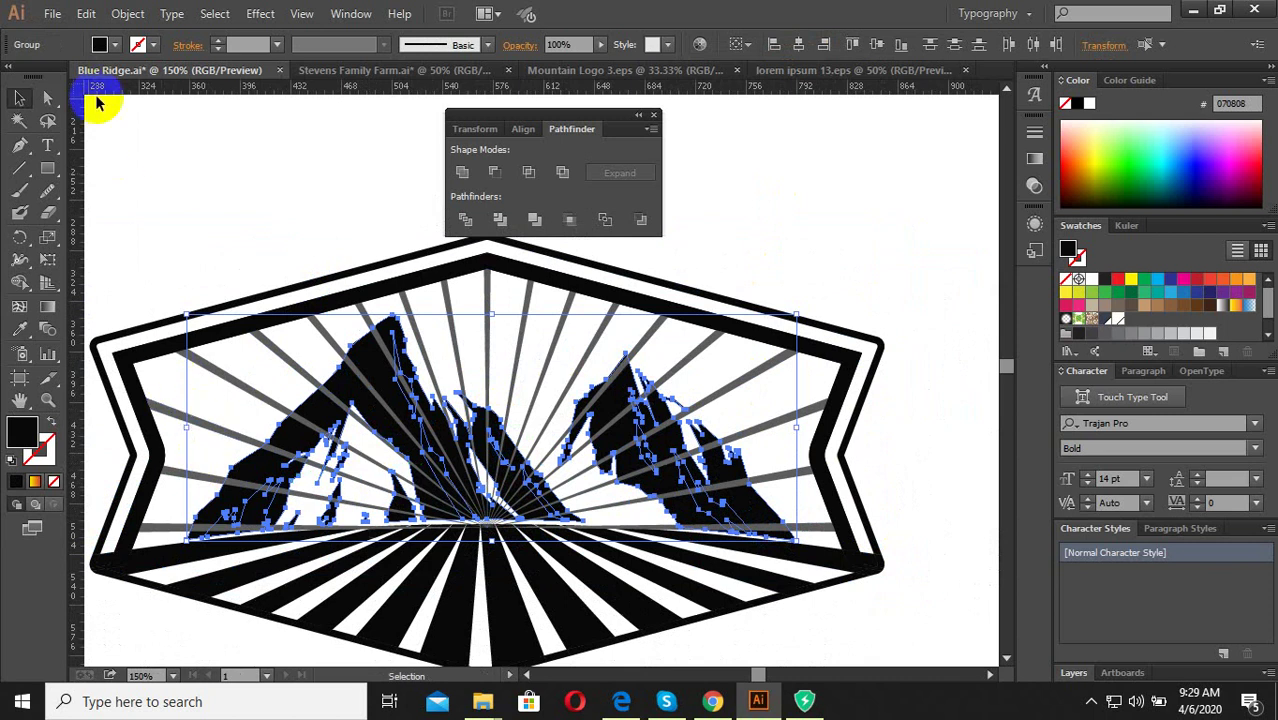
{"action": "left_click", "coordinate": [130, 14]}
{"action": "mouse_move", "coordinate": [148, 391]}
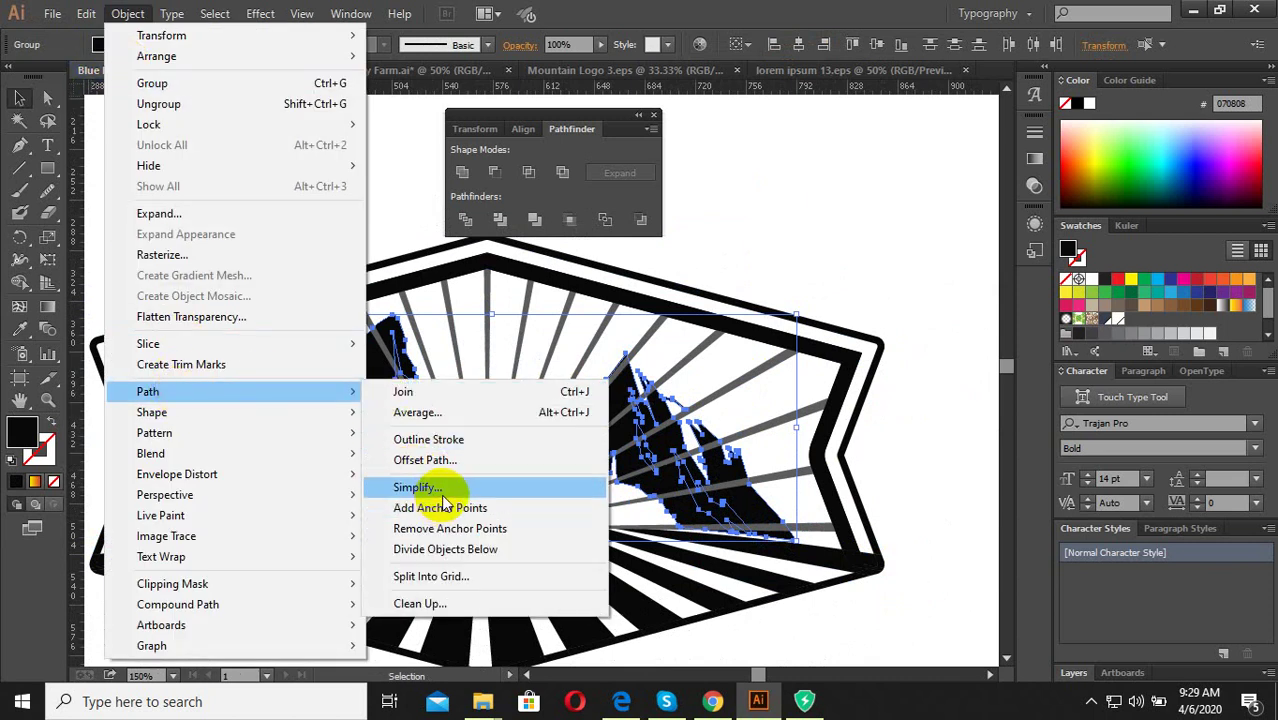
{"action": "left_click", "coordinate": [470, 460]}
{"action": "left_click", "coordinate": [814, 408]}
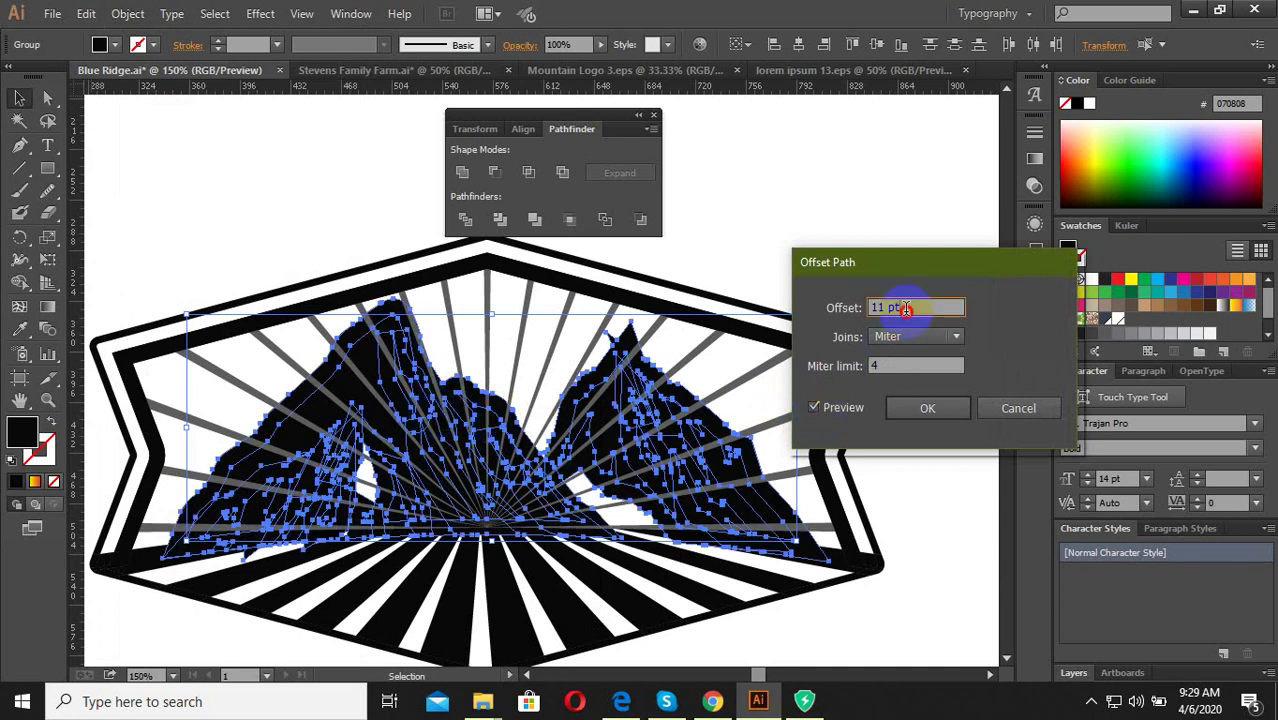
{"action": "key", "text": "Down"}
{"action": "key", "text": "Down"}
{"action": "key", "text": "Down"}
{"action": "key", "text": "Down"}
{"action": "key", "text": "Down"}
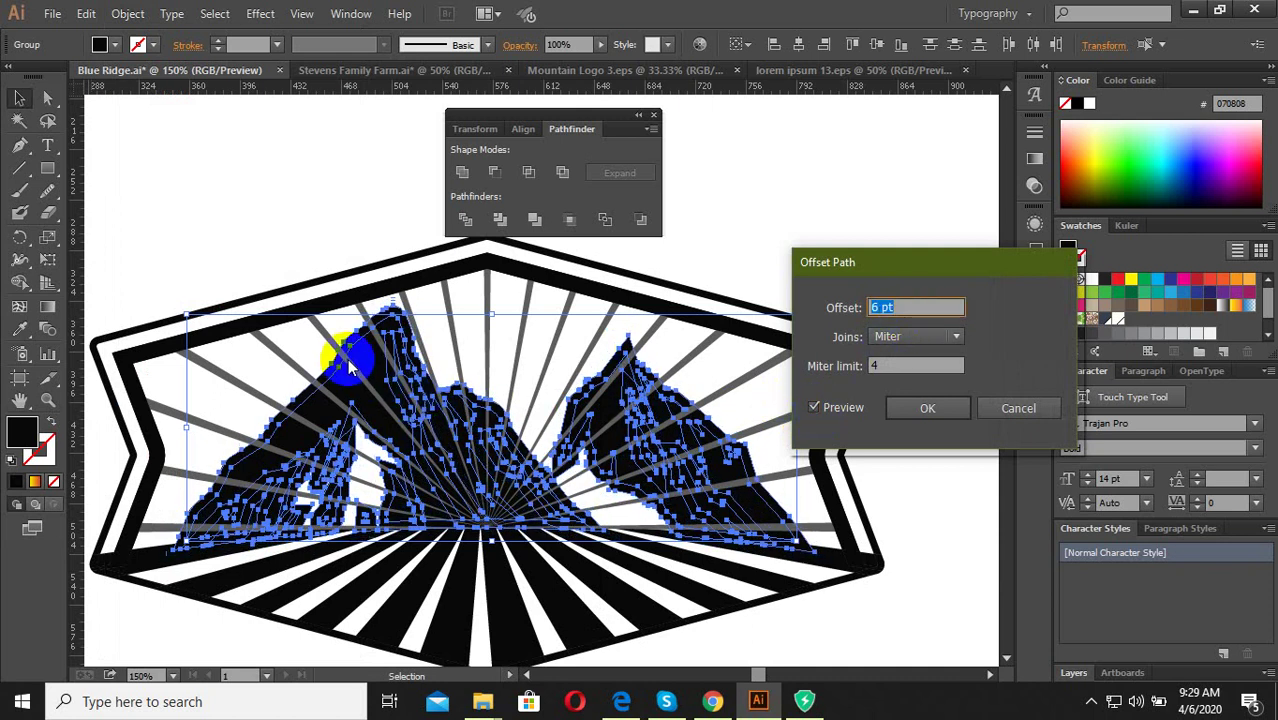
{"action": "left_click", "coordinate": [926, 410]}
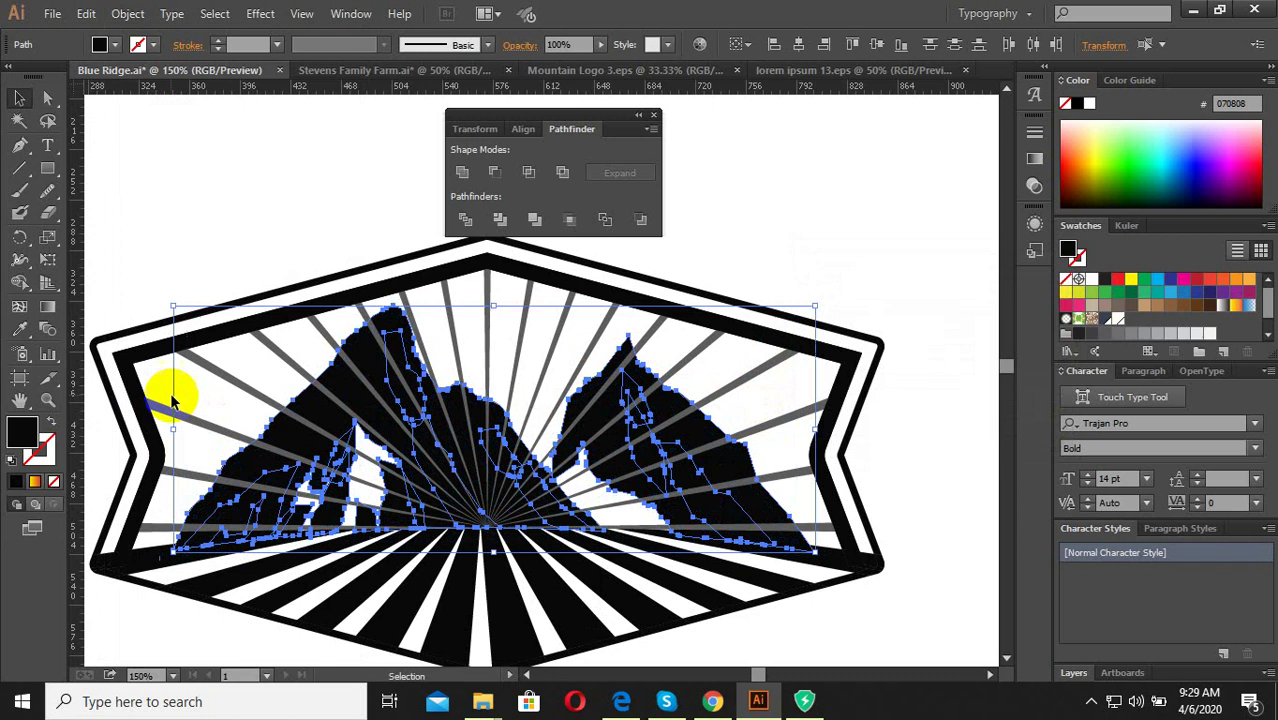
Fill the new offset outline white using the Eyedropper.
{"action": "left_click", "coordinate": [22, 330]}
{"action": "left_click", "coordinate": [244, 222]}
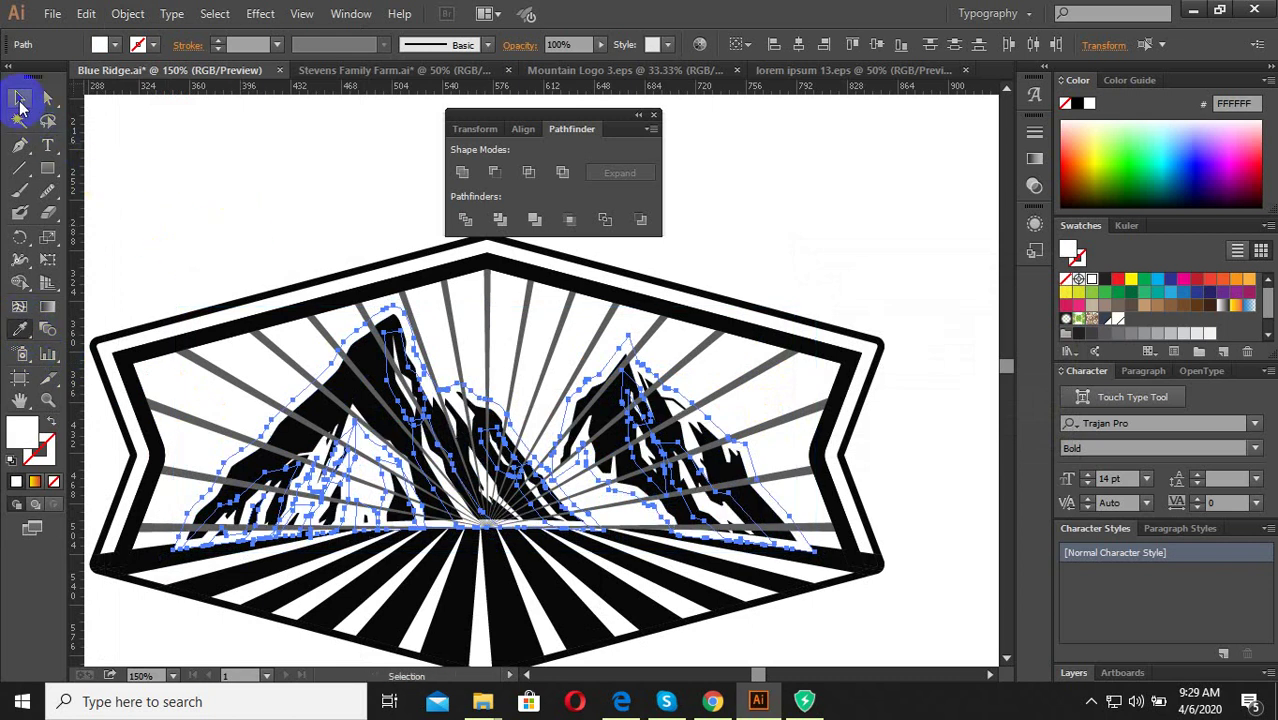
{"action": "left_click", "coordinate": [232, 303]}
{"action": "left_click", "coordinate": [256, 388]}
Send the sunburst ray group to the back, behind the mountains.
{"action": "right_click", "coordinate": [256, 388]}
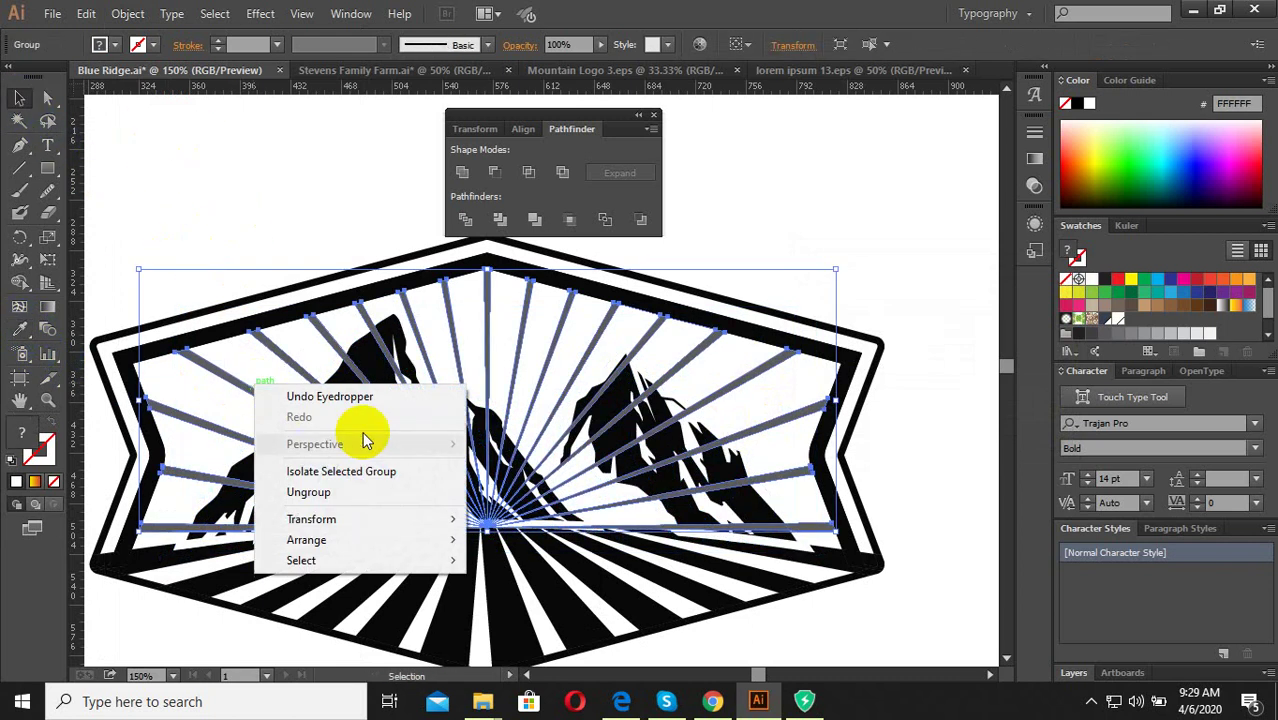
{"action": "left_click", "coordinate": [500, 601]}
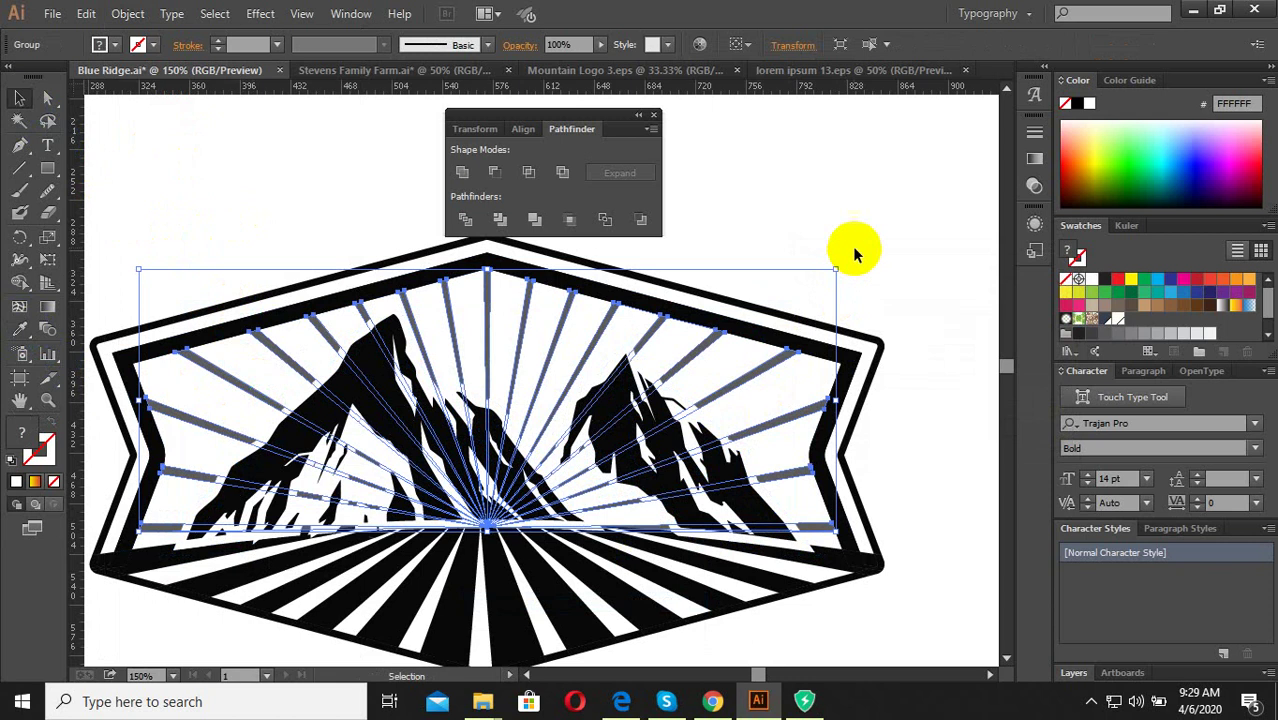
{"action": "scroll", "coordinate": [613, 536], "scroll_direction": "up", "scroll_amount": 2}
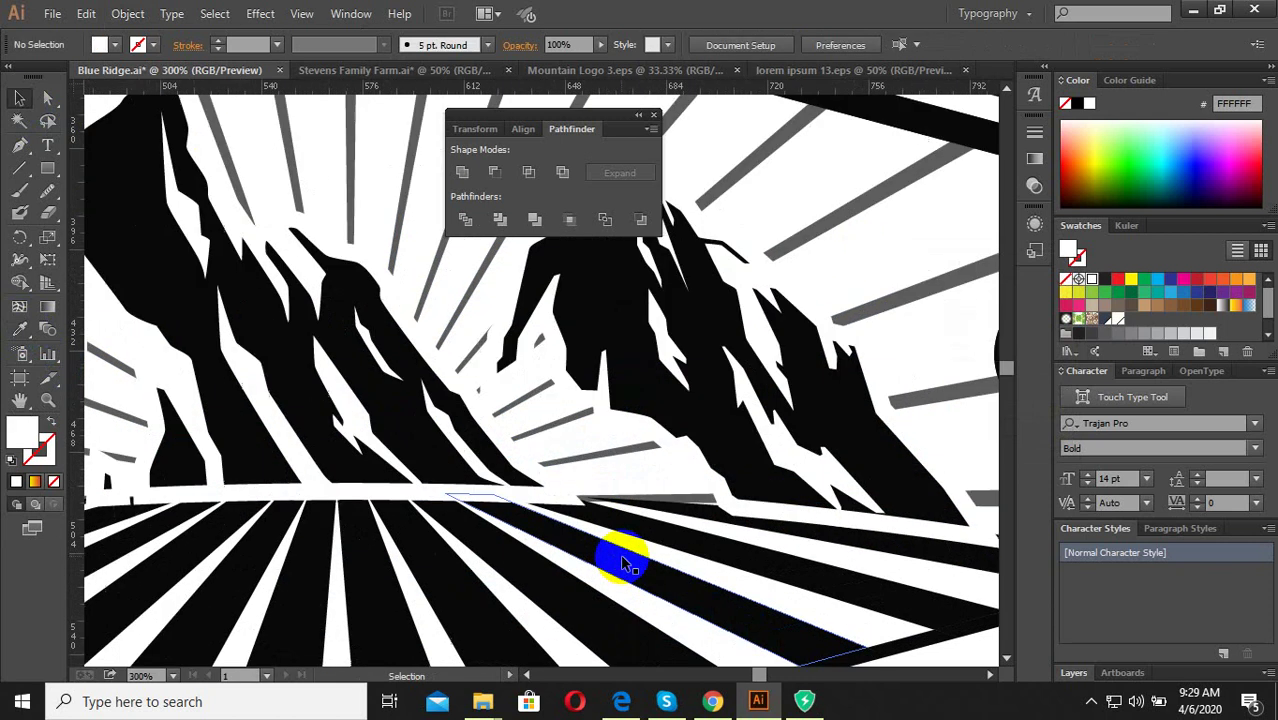
{"action": "scroll", "coordinate": [604, 411], "scroll_direction": "down", "scroll_amount": 2}
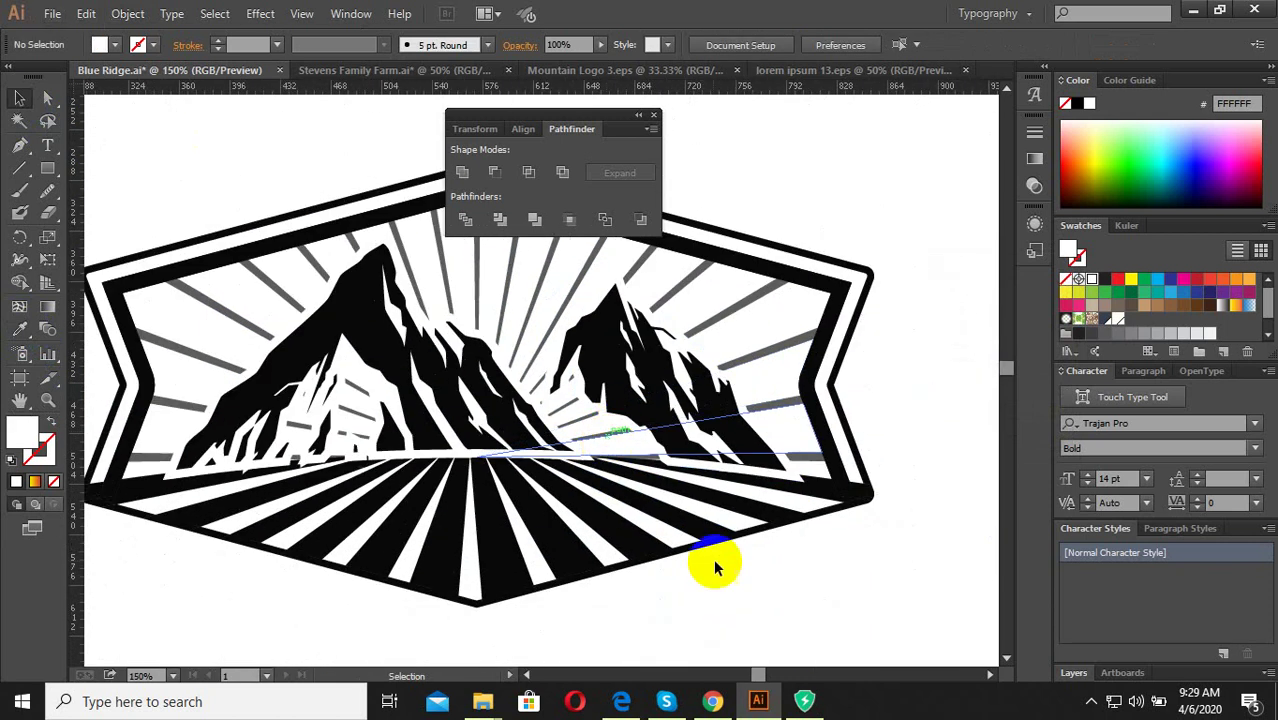
Bring the lower ray fan to the front.
{"action": "left_click", "coordinate": [802, 500]}
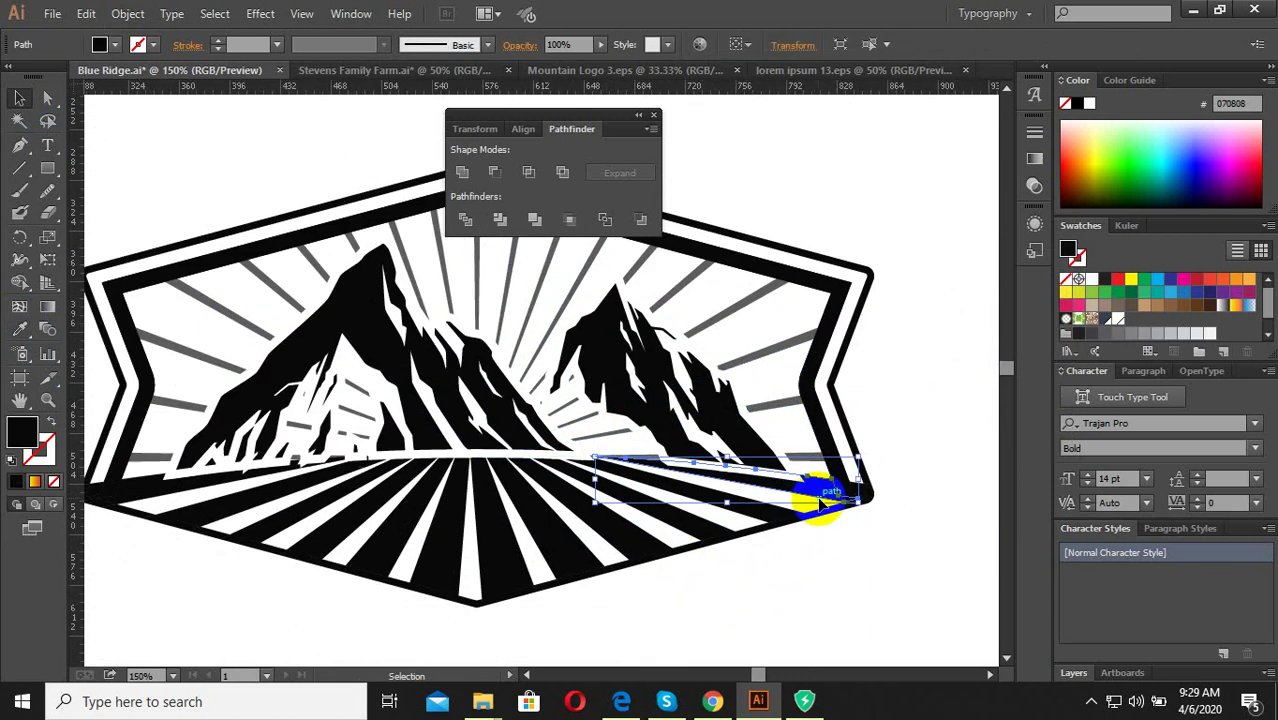
{"action": "left_click_drag", "start_coordinate": [747, 600], "coordinate": [458, 530]}
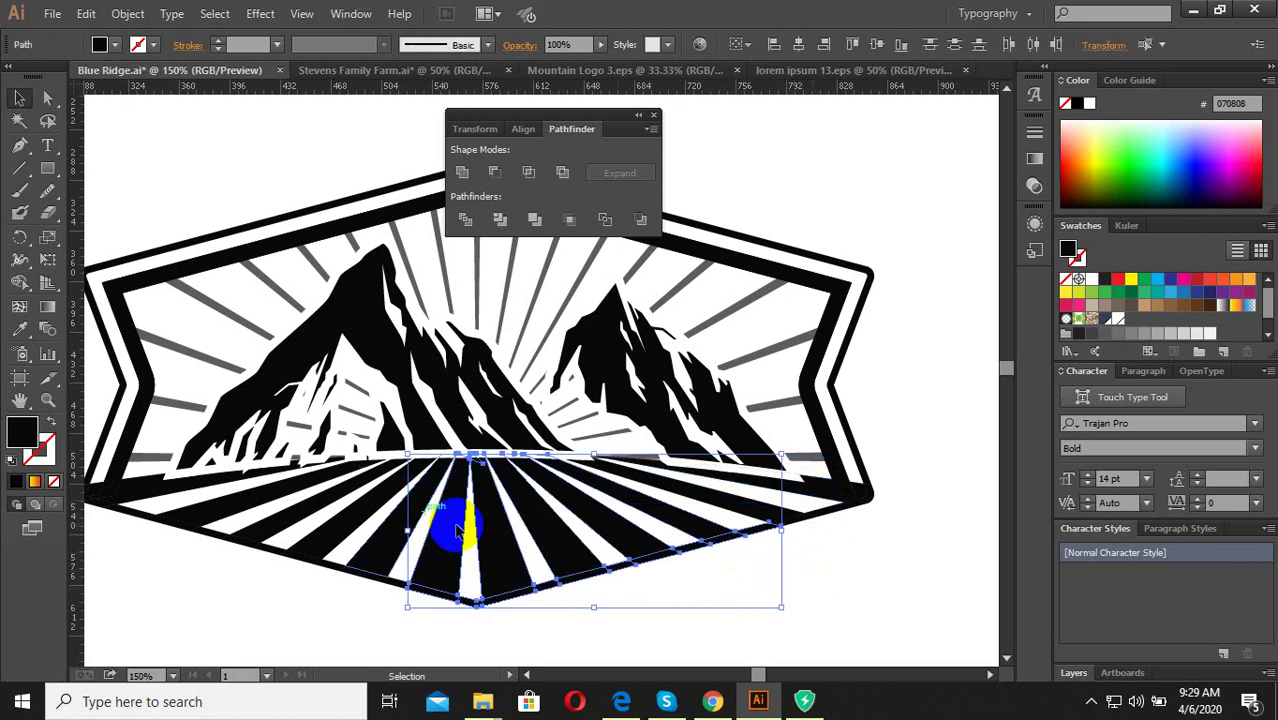
{"action": "left_click_drag", "start_coordinate": [792, 605], "coordinate": [128, 495]}
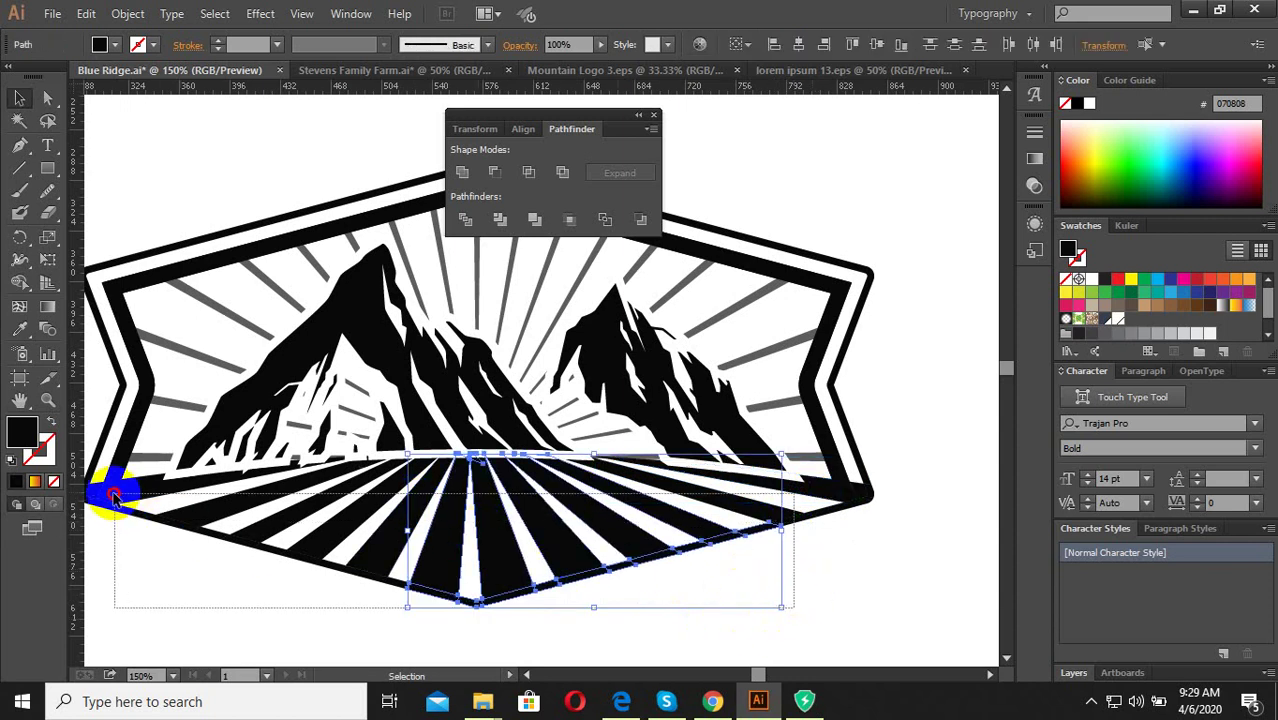
{"action": "right_click", "coordinate": [383, 507]}
{"action": "mouse_move", "coordinate": [437, 474]}
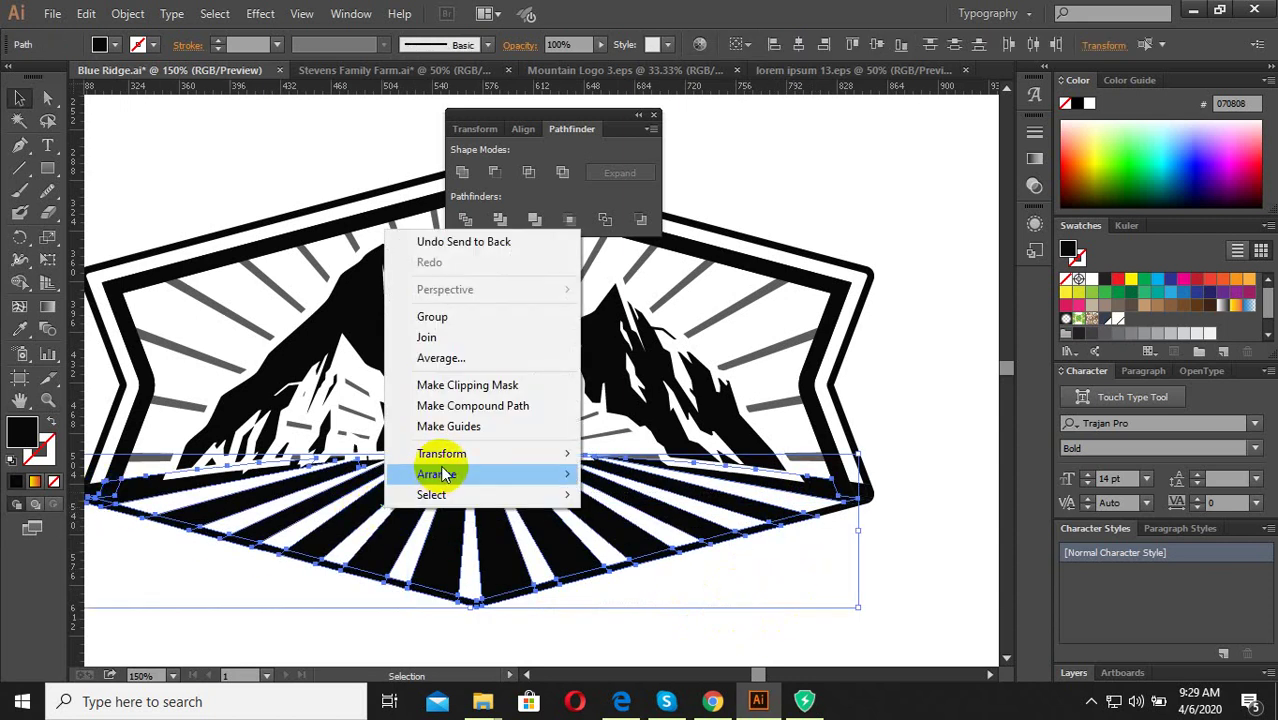
{"action": "left_click", "coordinate": [640, 474]}
{"action": "left_click", "coordinate": [800, 600]}
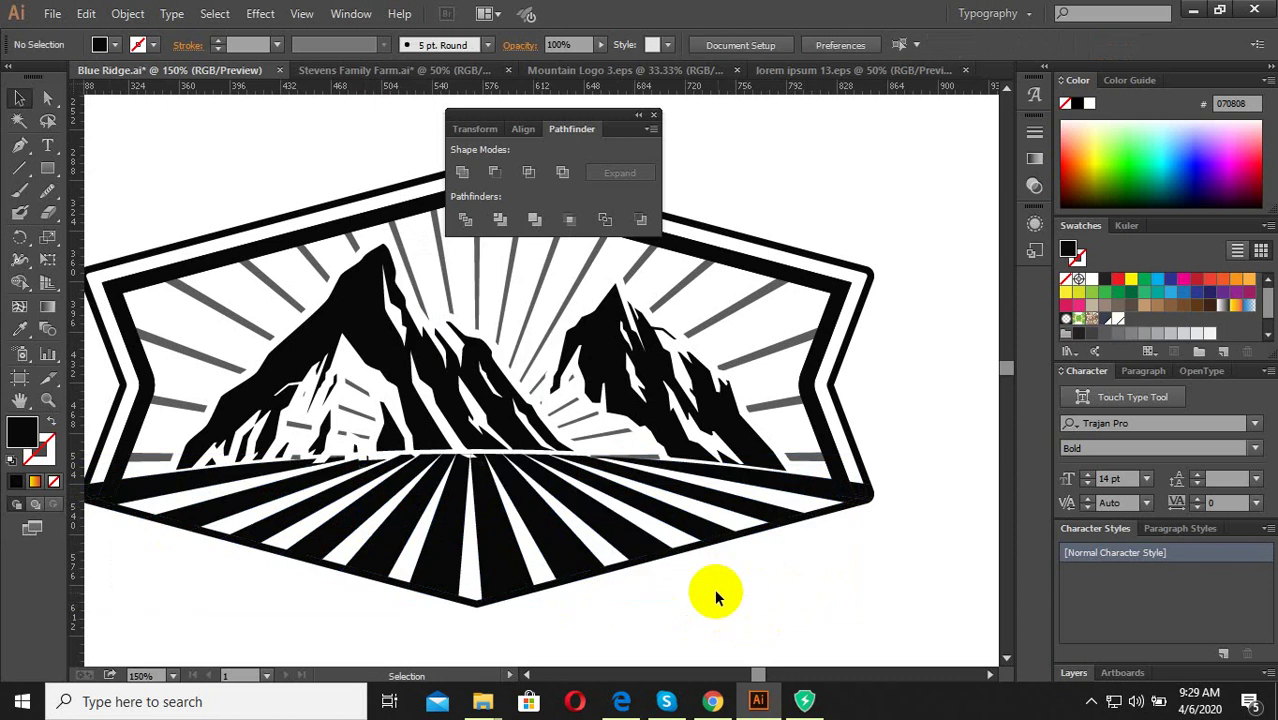
Ungroup both the right and left mountain groups.
{"action": "left_click", "coordinate": [612, 420]}
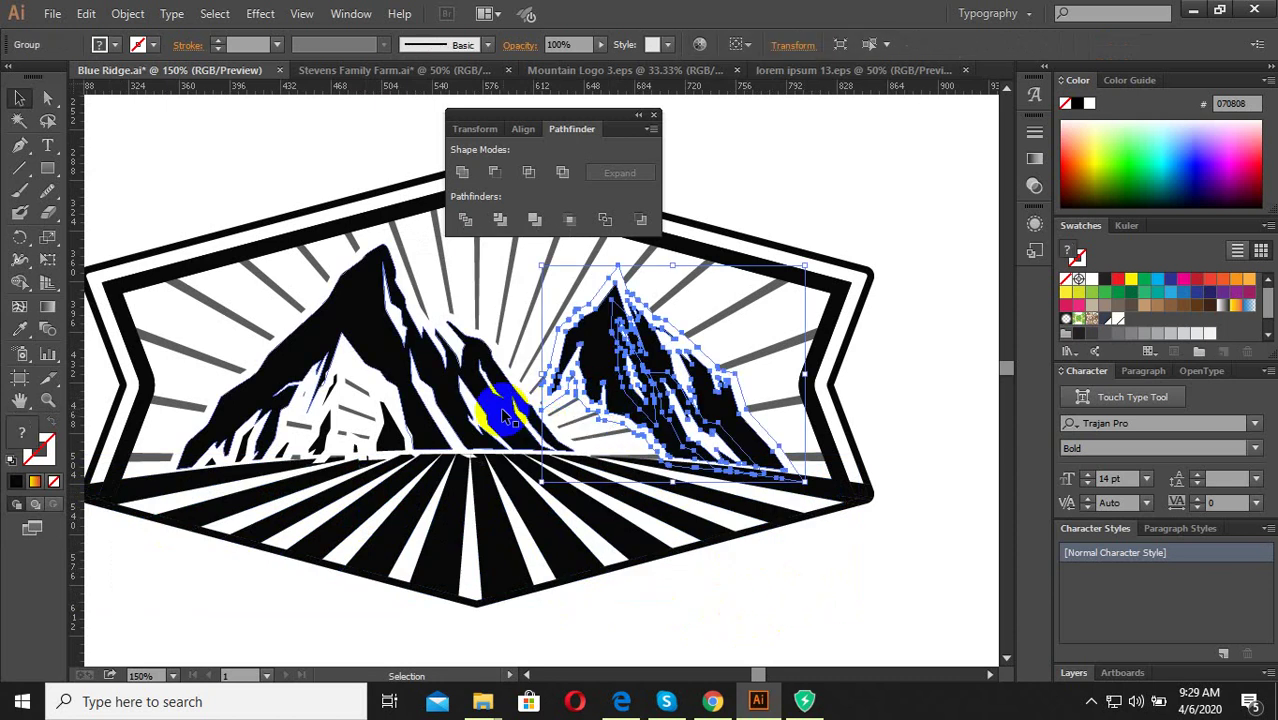
{"action": "left_click", "coordinate": [479, 395]}
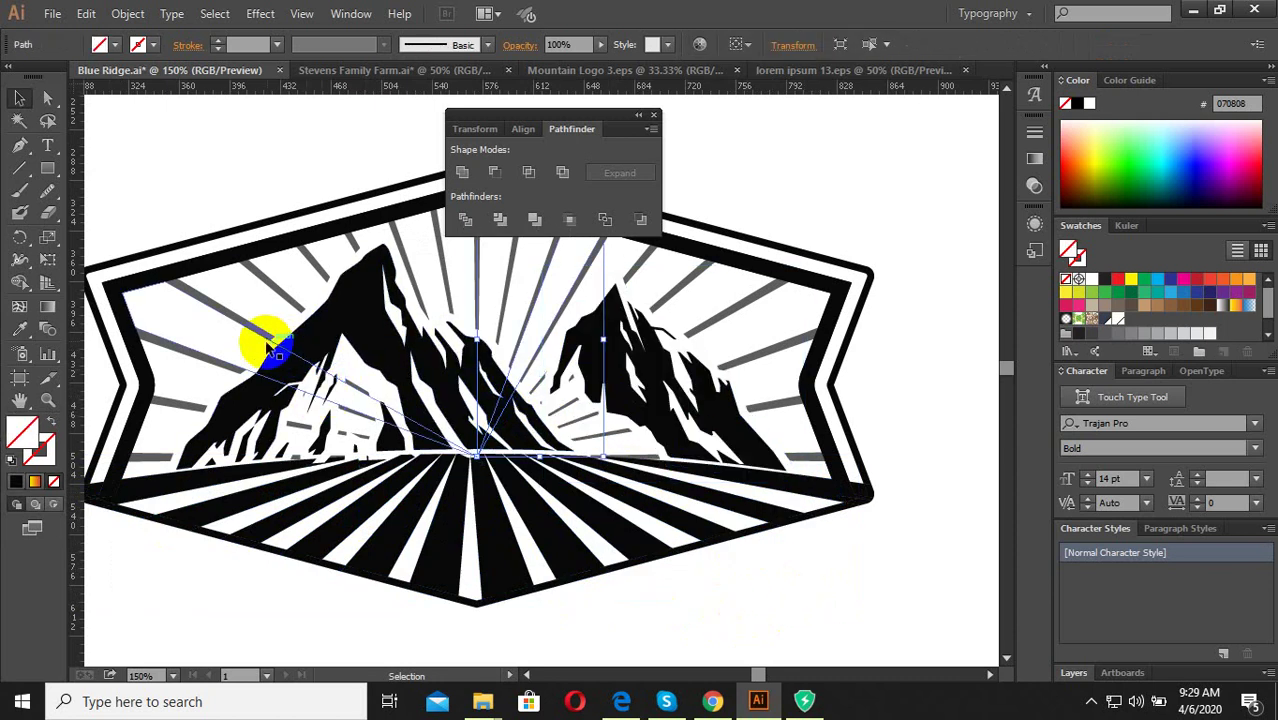
{"action": "left_click", "coordinate": [852, 620]}
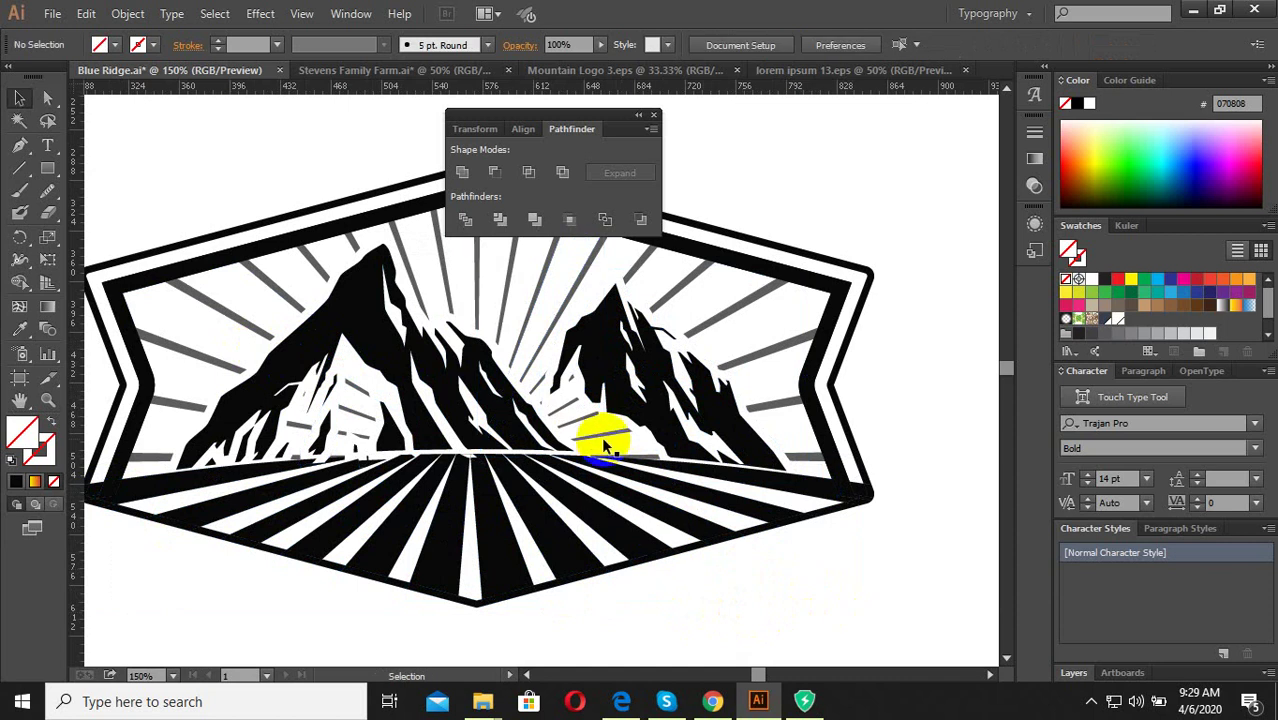
{"action": "left_click", "coordinate": [620, 425]}
{"action": "right_click", "coordinate": [615, 420]}
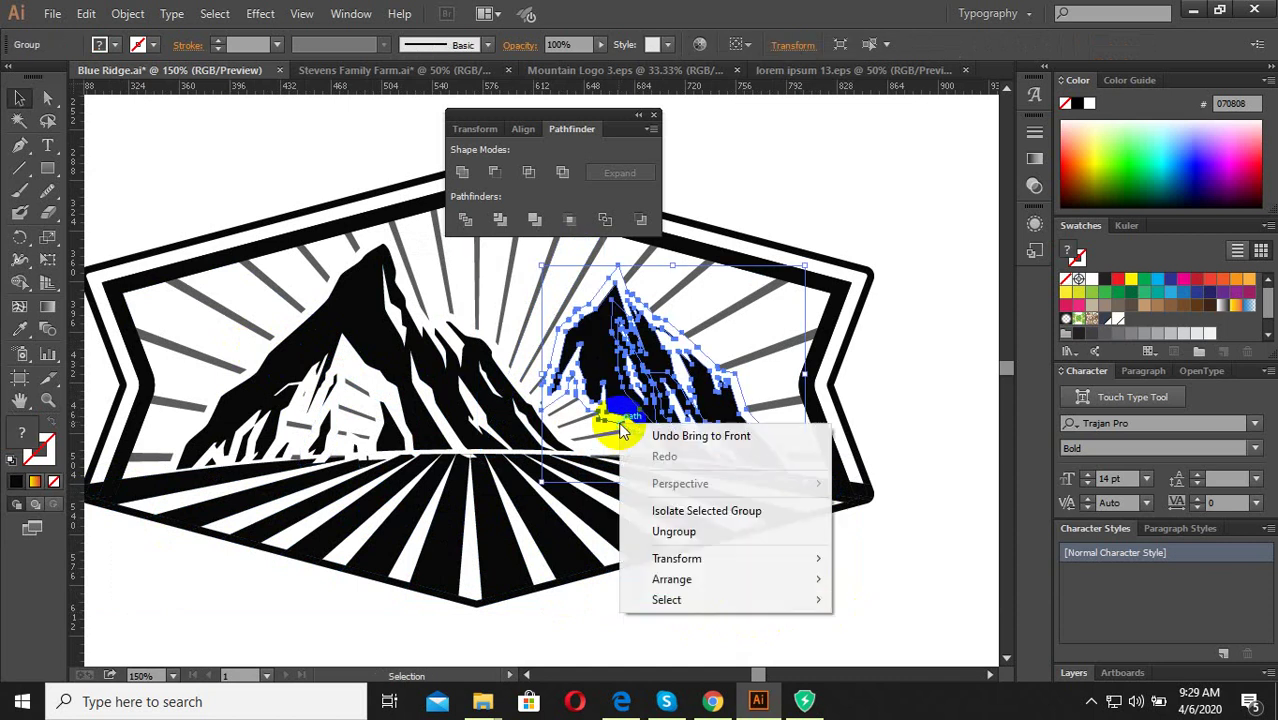
{"action": "left_click", "coordinate": [670, 531]}
{"action": "left_click", "coordinate": [194, 428]}
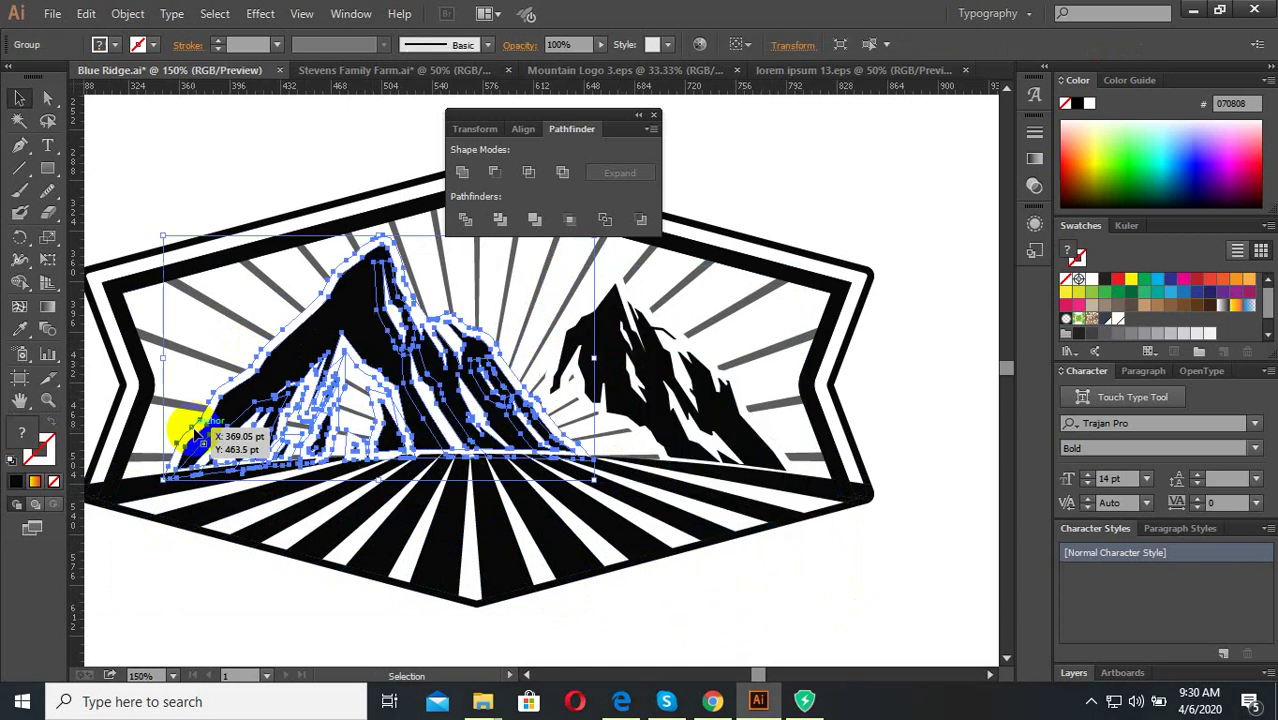
{"action": "right_click", "coordinate": [194, 428]}
{"action": "left_click", "coordinate": [248, 538]}
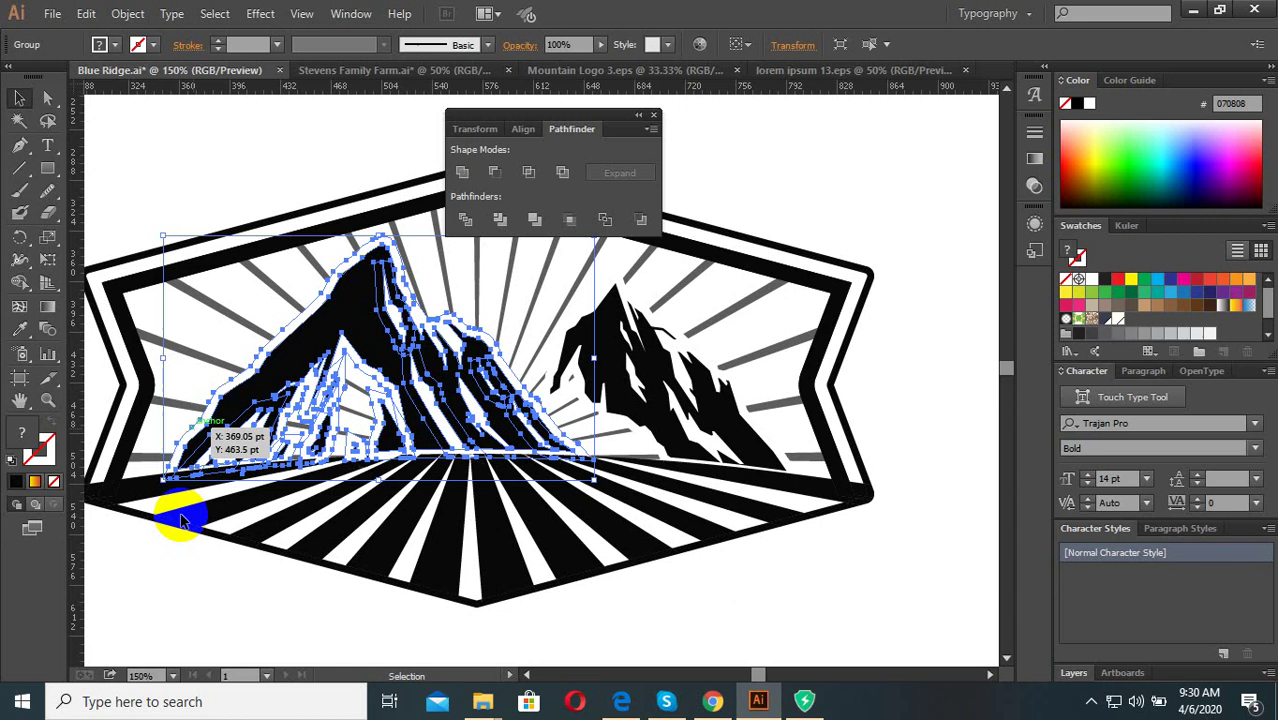
Trim the sunburst ray group against the right mountain outline with Pathfinder Trim.
{"action": "left_click", "coordinate": [188, 430]}
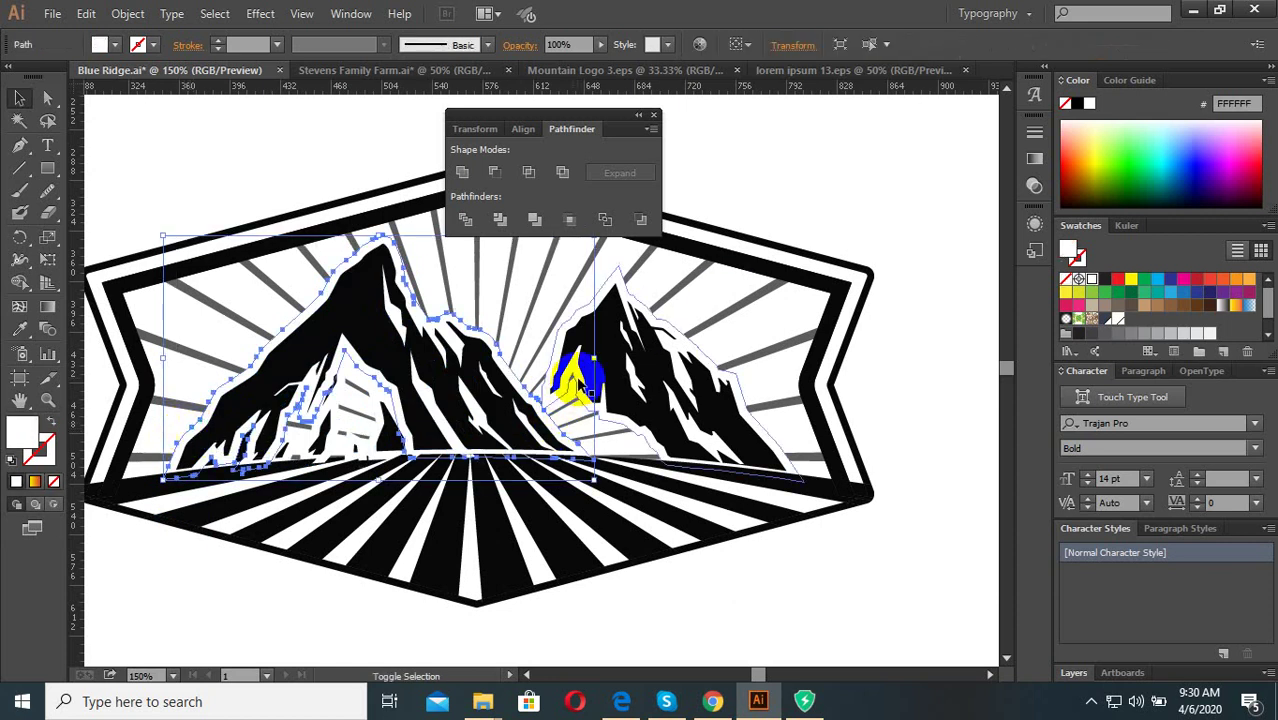
{"action": "left_click", "coordinate": [578, 383], "text": "shift"}
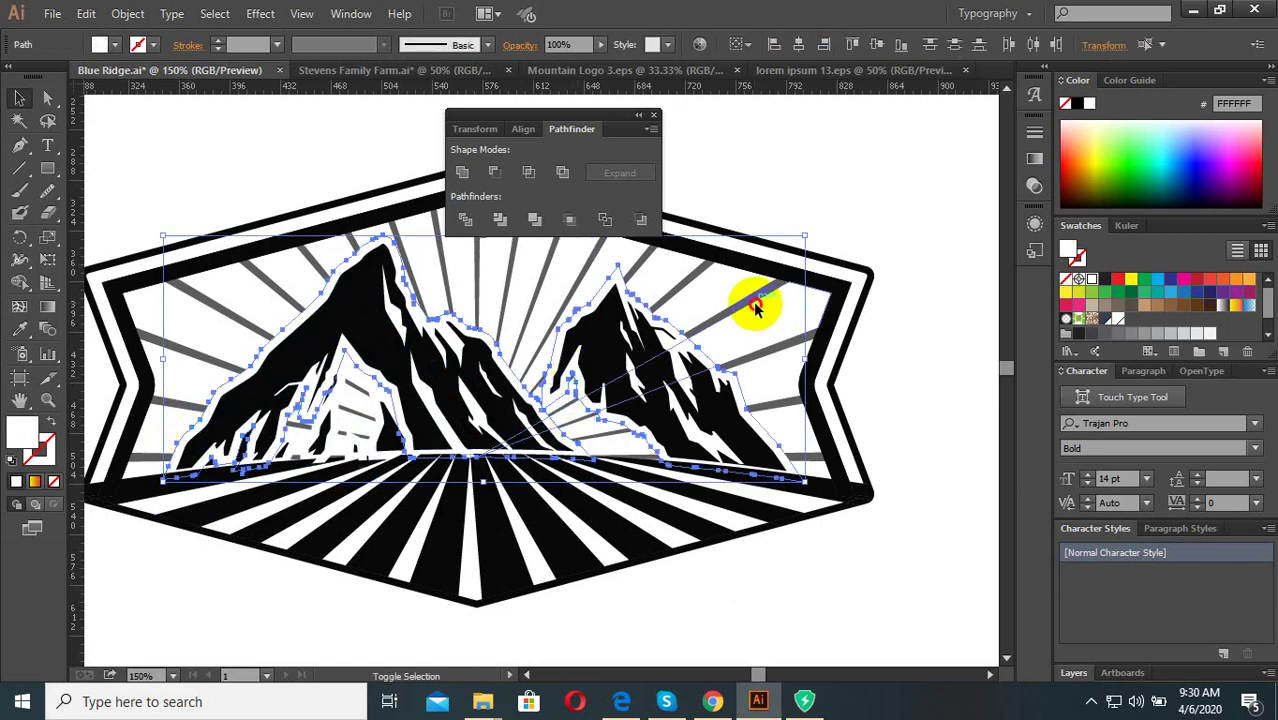
{"action": "left_click", "coordinate": [792, 403]}
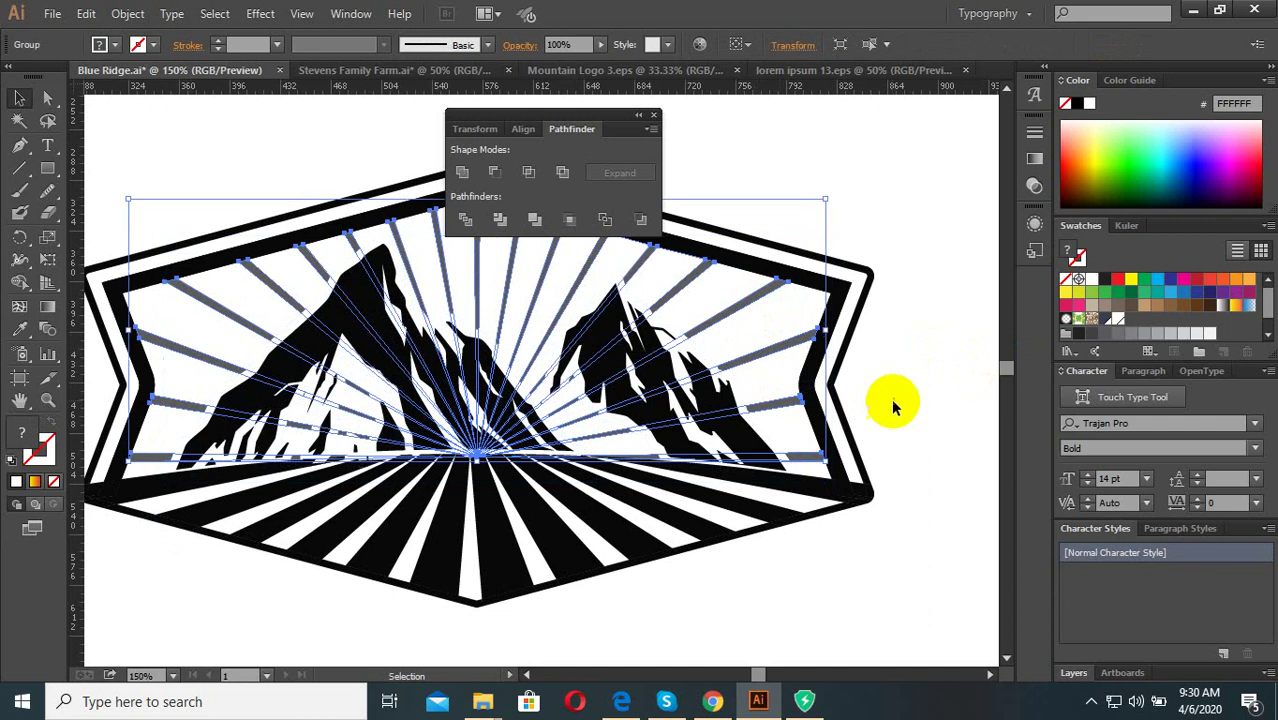
{"action": "scroll", "coordinate": [571, 325], "scroll_direction": "up", "scroll_amount": 2}
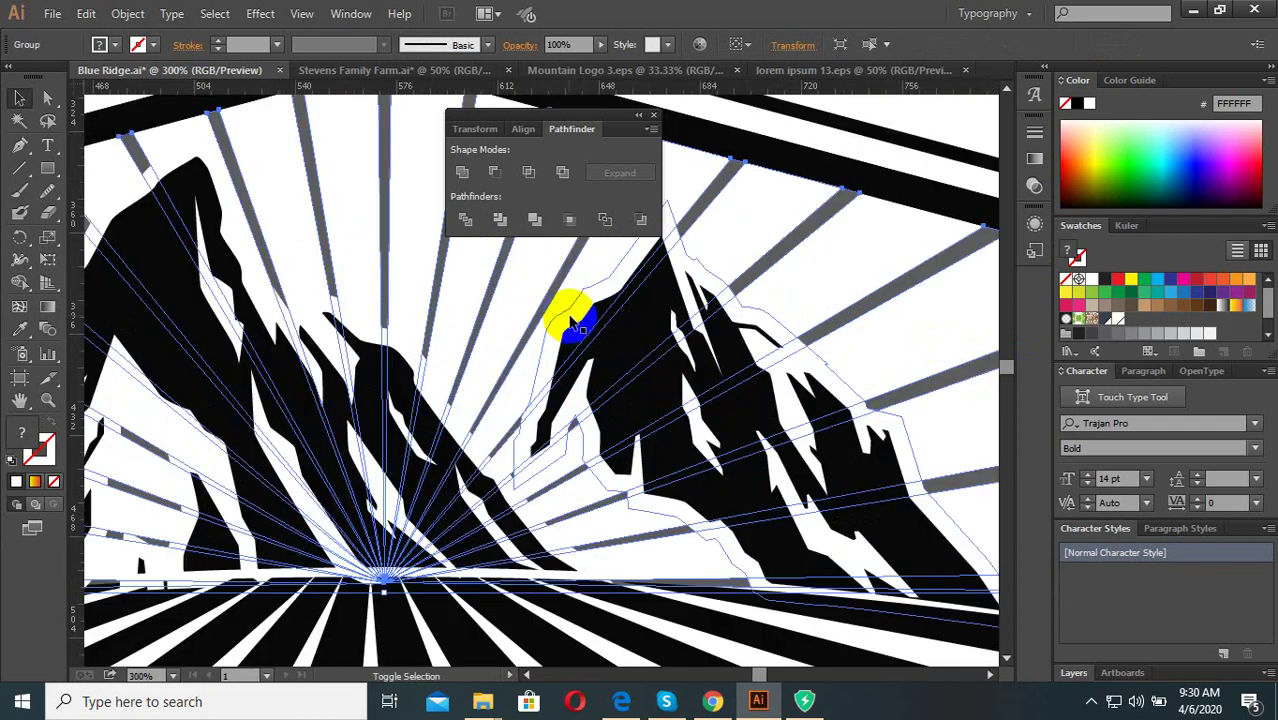
{"action": "left_click", "coordinate": [730, 350], "text": "shift"}
{"action": "scroll", "coordinate": [810, 356], "scroll_direction": "down", "scroll_amount": 1}
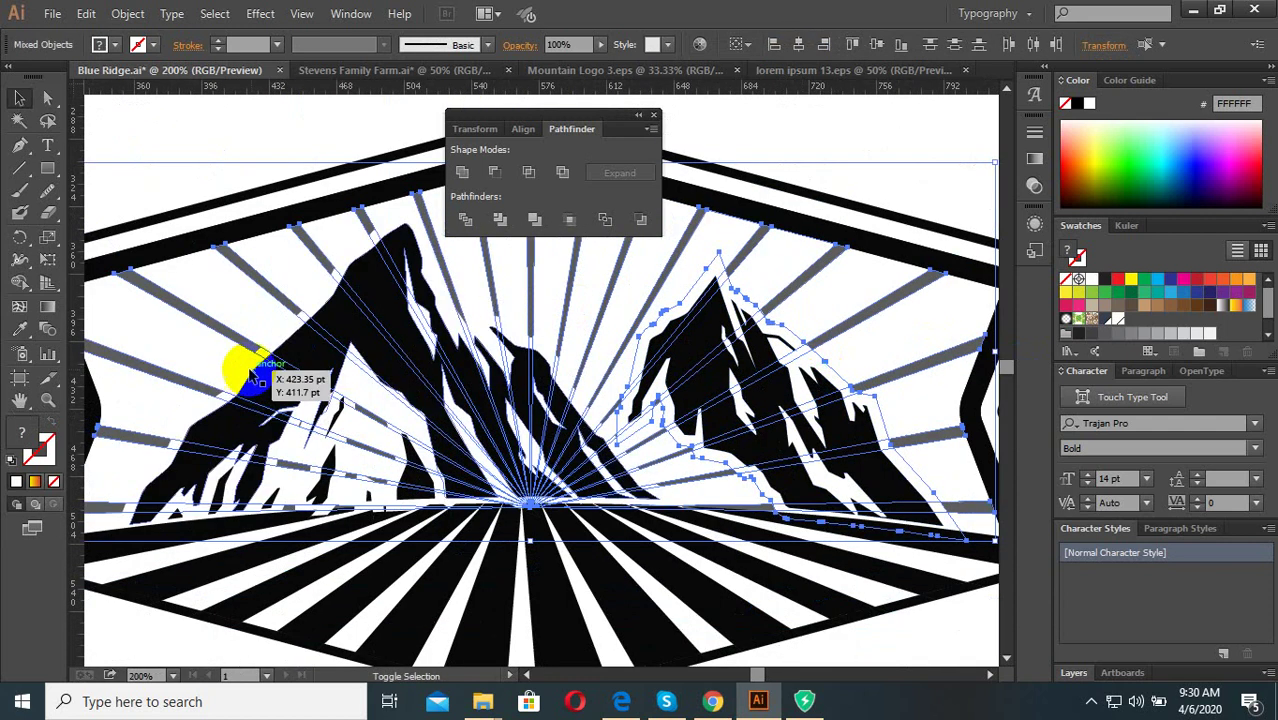
{"action": "left_click", "coordinate": [497, 221]}
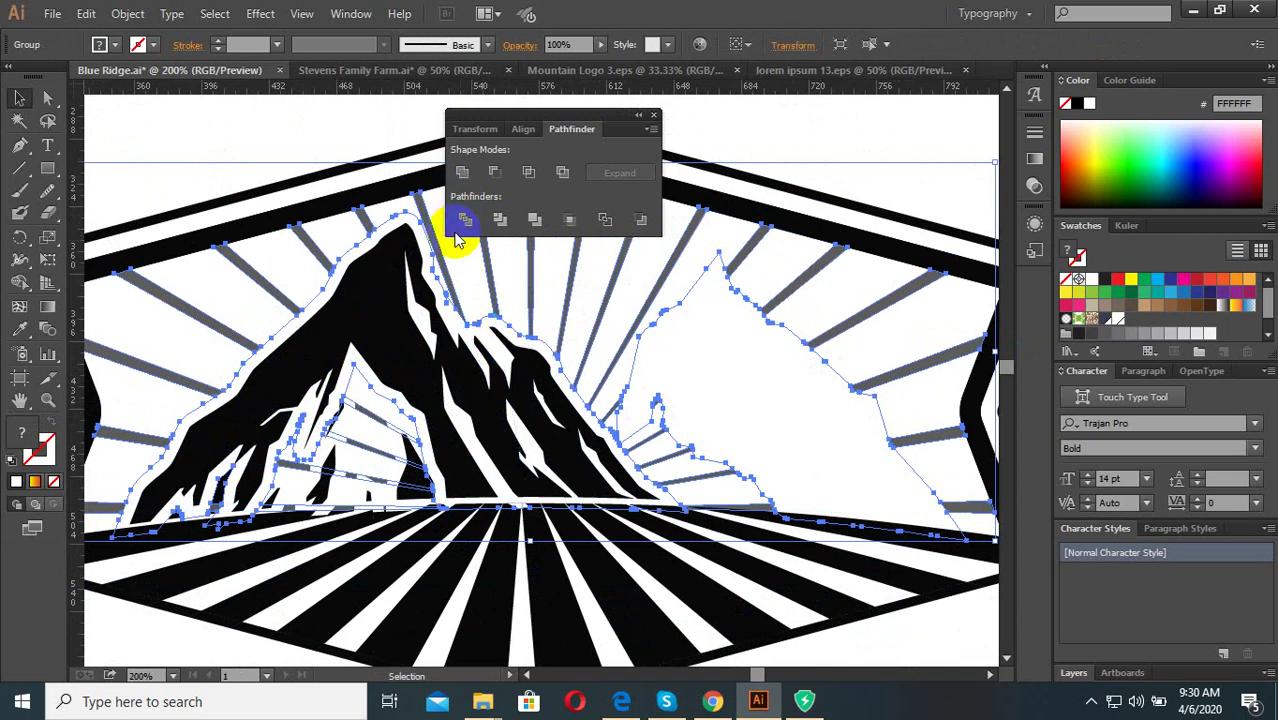
{"action": "right_click", "coordinate": [632, 347]}
Ungroup the trimmed result and delete the white mountain-shaped piece.
{"action": "left_click", "coordinate": [756, 459]}
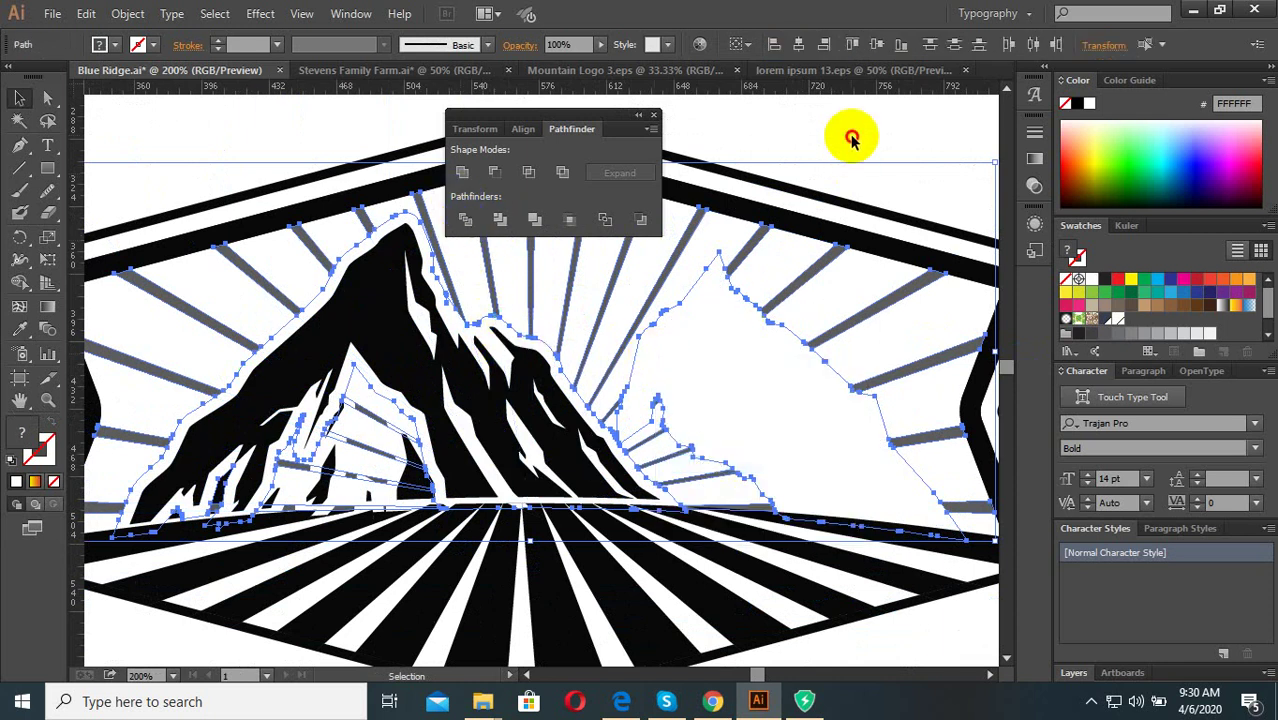
{"action": "left_click", "coordinate": [850, 134]}
{"action": "left_click", "coordinate": [752, 360]}
{"action": "key", "text": "Delete"}
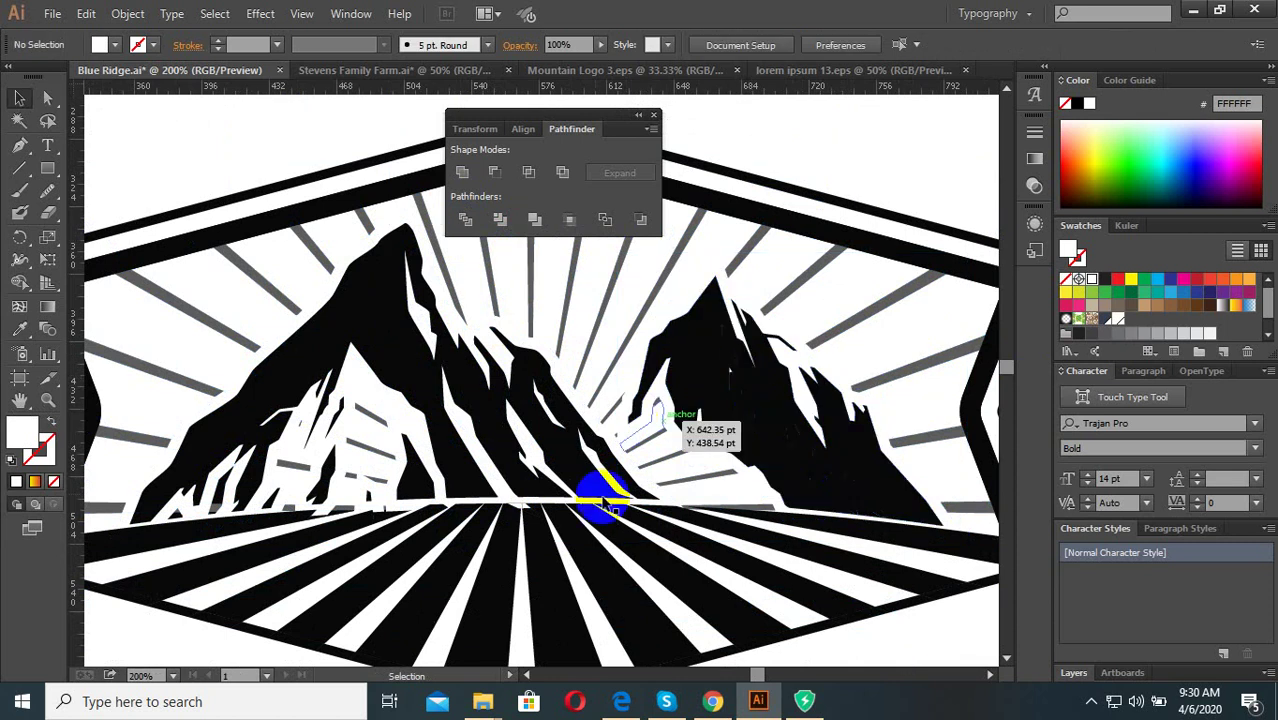
Adjust the grey ray stripes at the right mountain's base, undoing an accidental horizon-stripe deletion.
{"action": "left_click", "coordinate": [704, 476]}
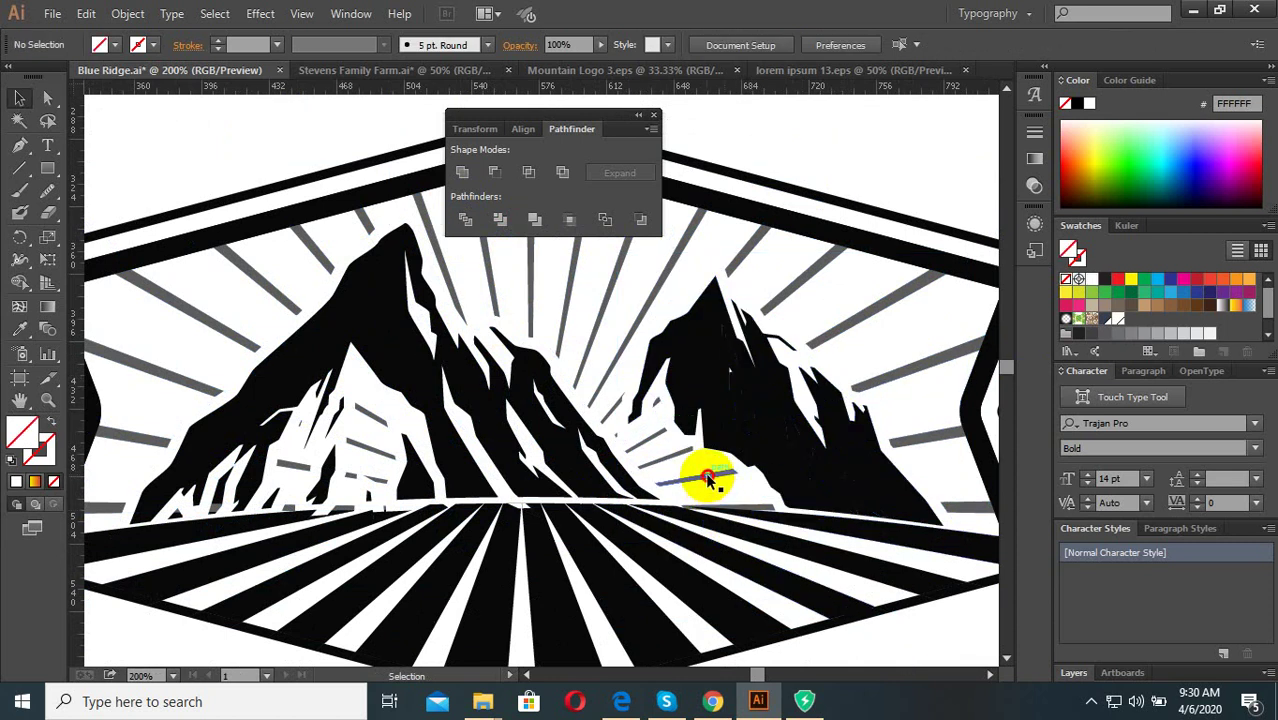
{"action": "left_click", "coordinate": [708, 481]}
{"action": "left_click_drag", "start_coordinate": [733, 508], "coordinate": [705, 503]}
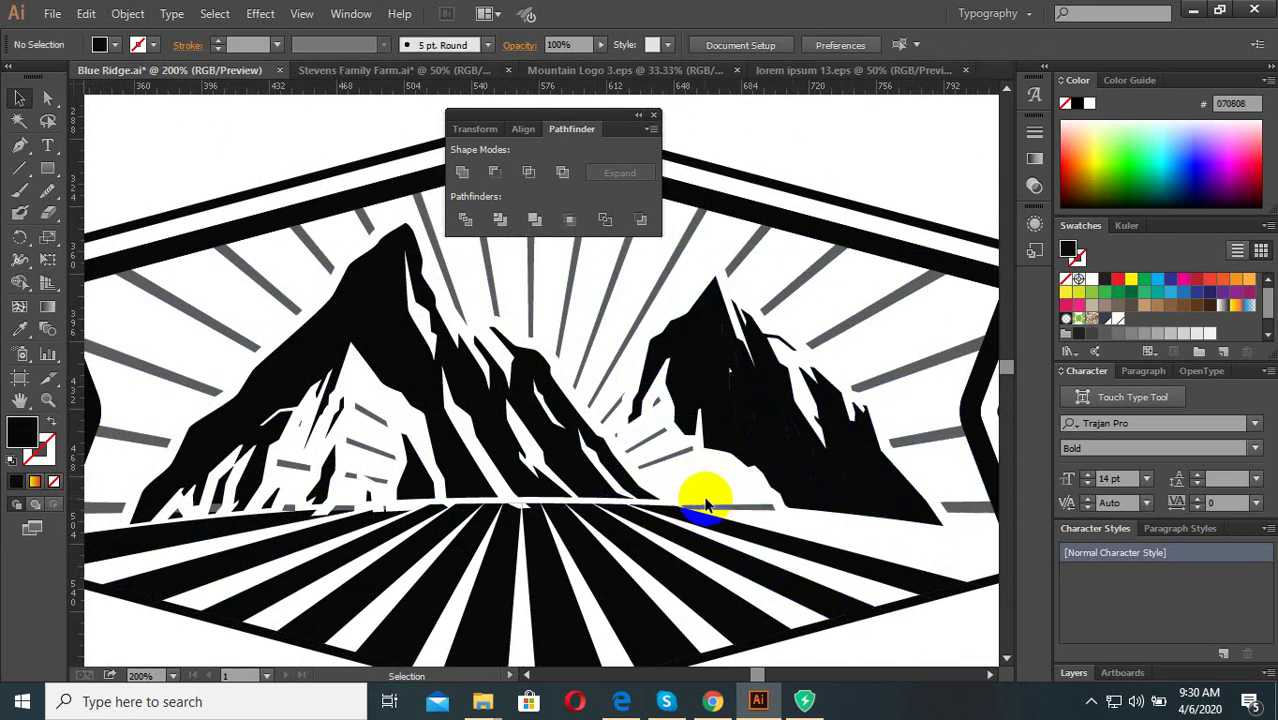
{"action": "left_click", "coordinate": [716, 505]}
{"action": "scroll", "coordinate": [716, 505], "scroll_direction": "up", "scroll_amount": 2}
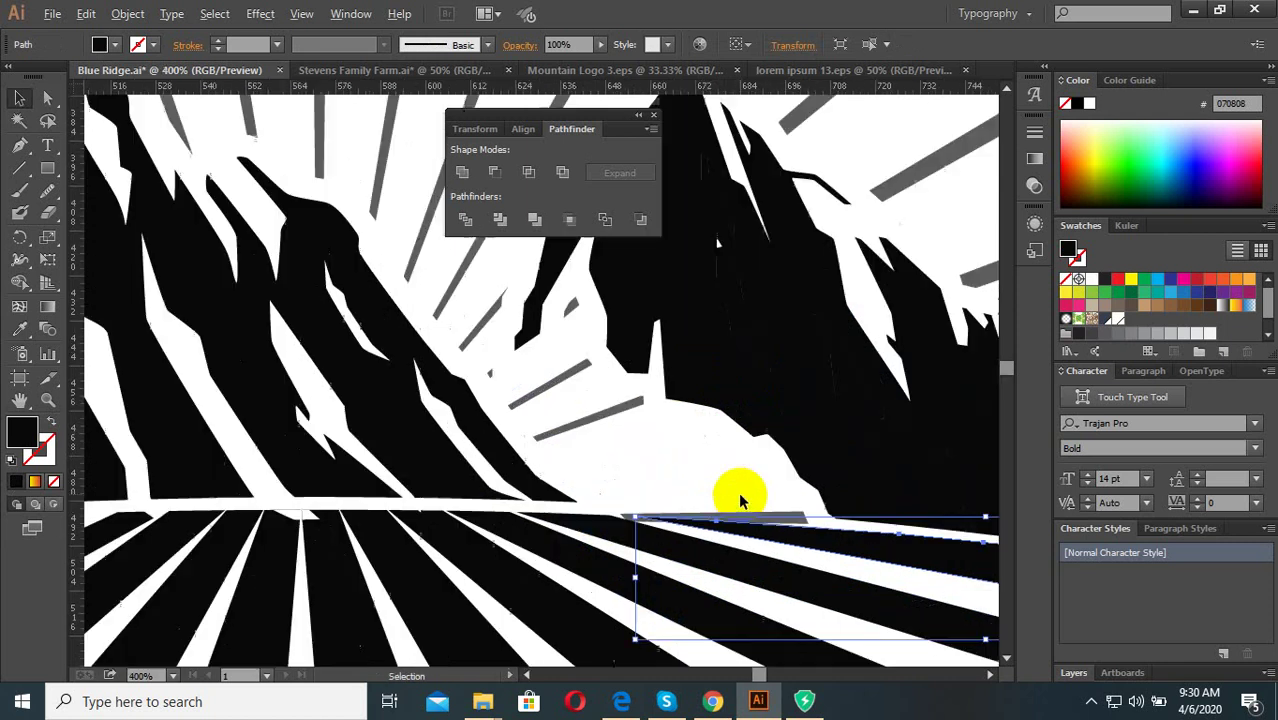
{"action": "left_click", "coordinate": [795, 522]}
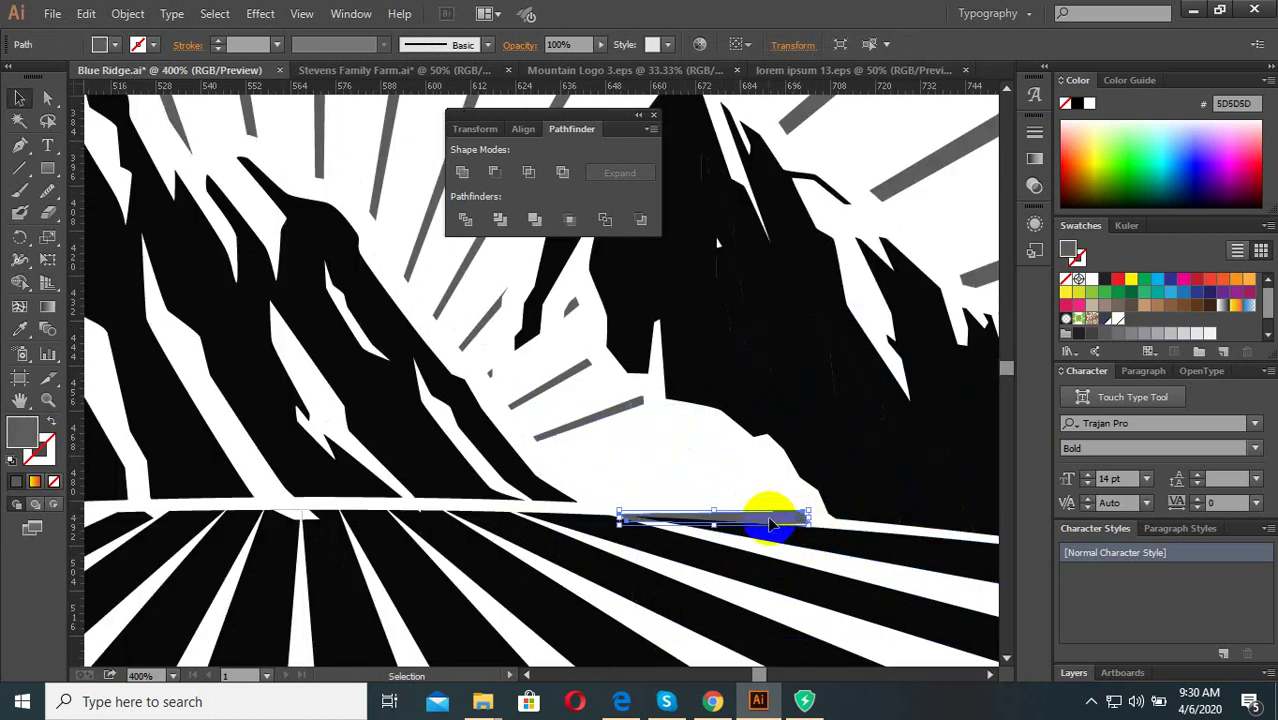
{"action": "key", "text": "Delete"}
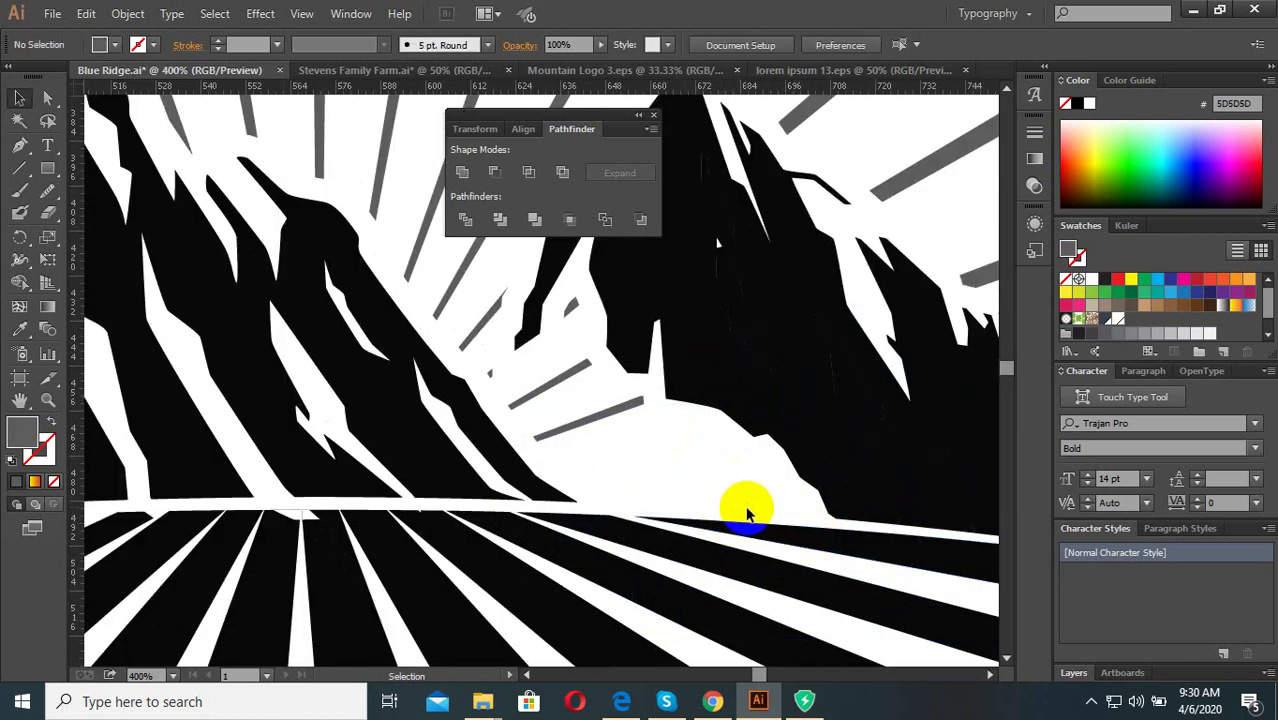
{"action": "key", "text": "ctrl+z"}
{"action": "key", "text": "ctrl+z"}
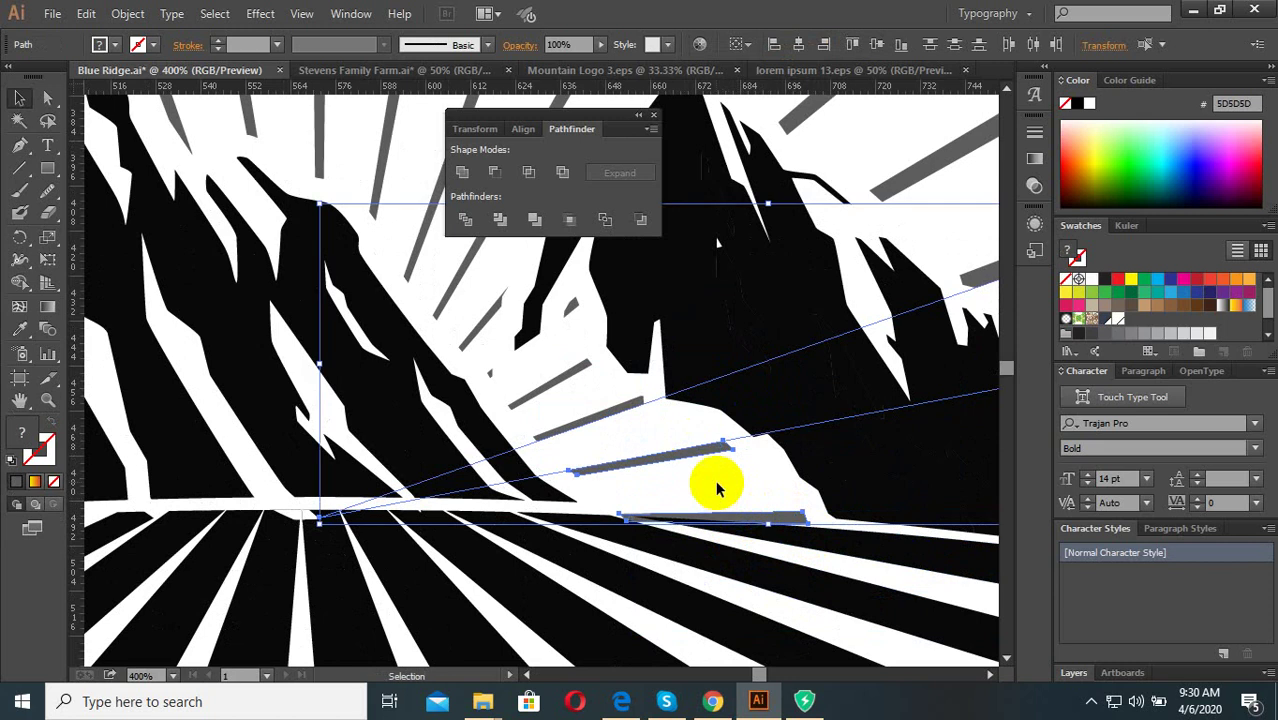
{"action": "left_click", "coordinate": [715, 480]}
{"action": "key", "text": "v"}
{"action": "key", "text": "ctrl+shift+a"}
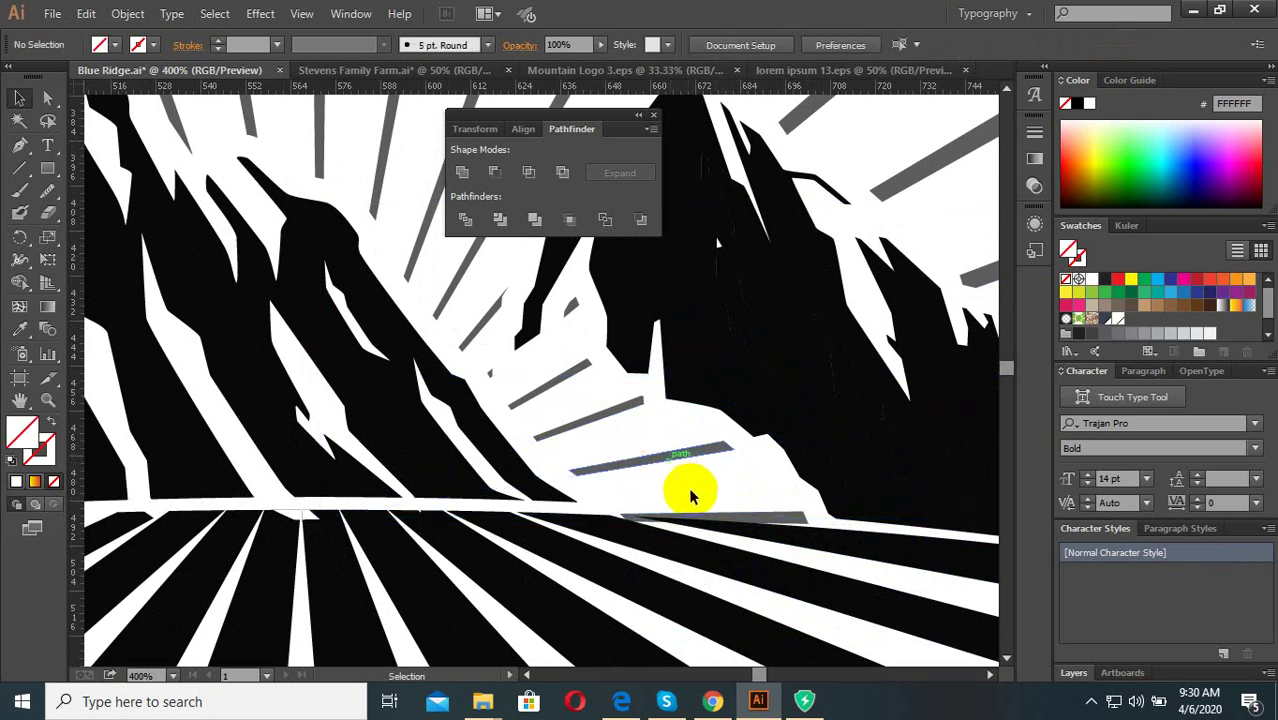
Delete the stray grey diagonal stripe, stub and stripe in the gap between the mountains.
{"action": "mouse_move", "coordinate": [688, 462]}
{"action": "left_mouse_down"}
{"action": "mouse_move", "coordinate": [600, 437]}
{"action": "mouse_move", "coordinate": [577, 406]}
{"action": "left_mouse_up"}
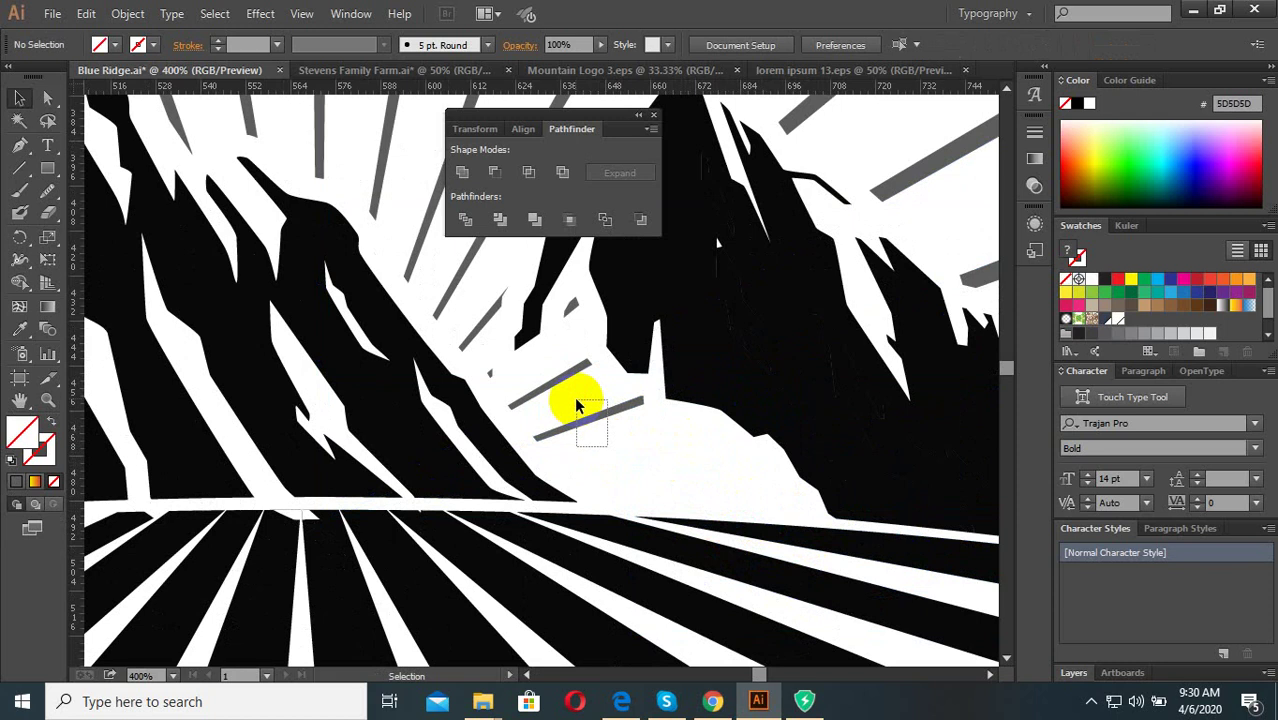
{"action": "key", "text": "Delete"}
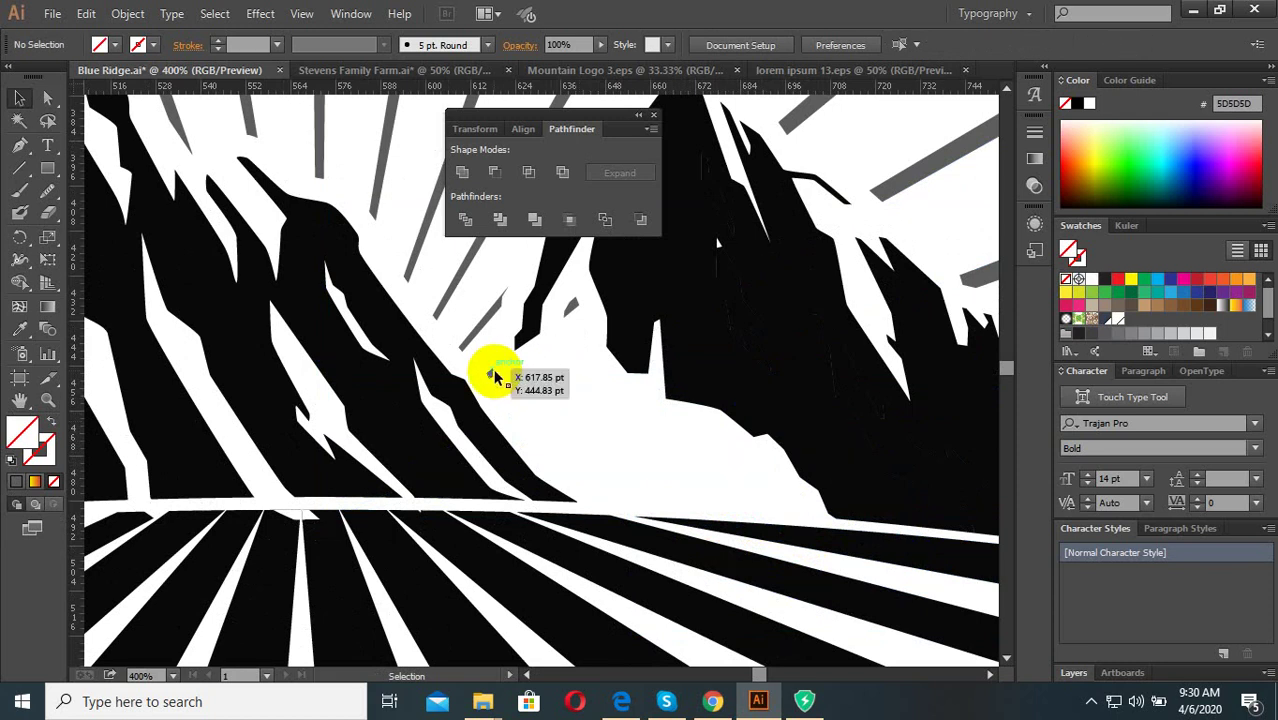
{"action": "left_click", "coordinate": [571, 300]}
{"action": "key", "text": "Delete"}
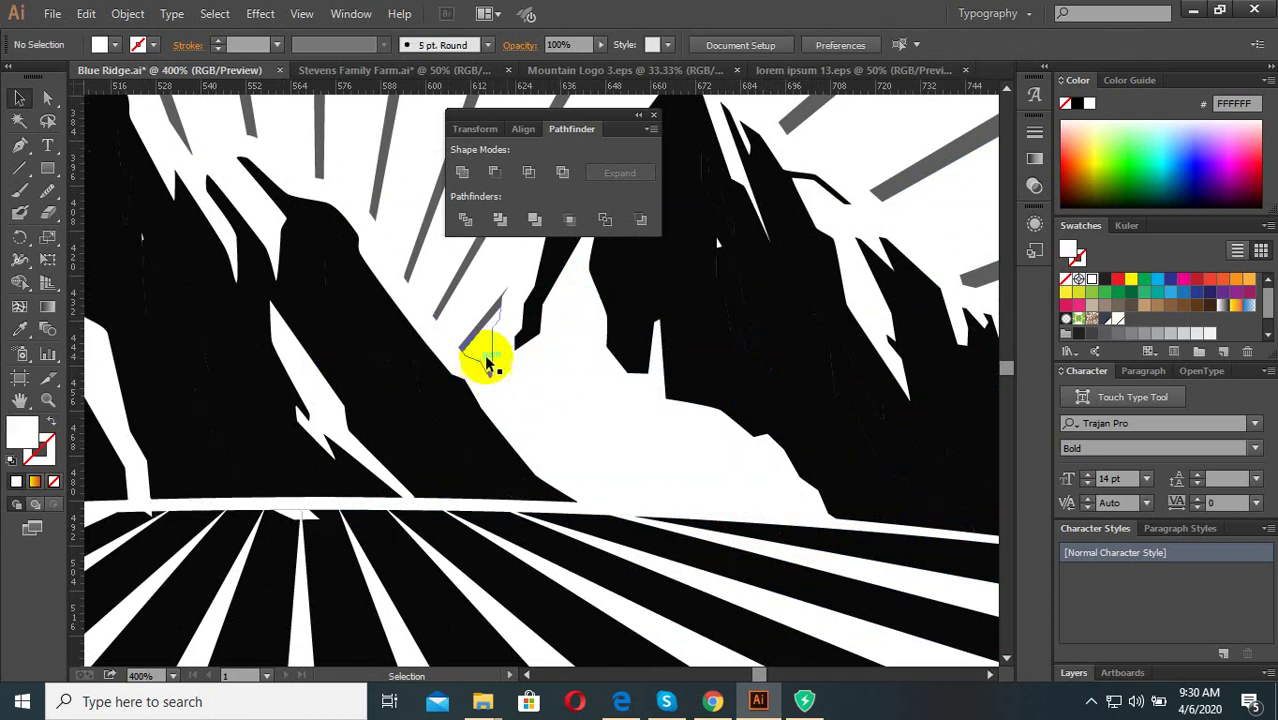
{"action": "left_click_drag", "start_coordinate": [502, 388], "coordinate": [485, 292]}
{"action": "key", "text": "Delete"}
Fit the whole badge in the window and inspect the mountain parts near the horizon.
{"action": "key", "text": "ctrl+0"}
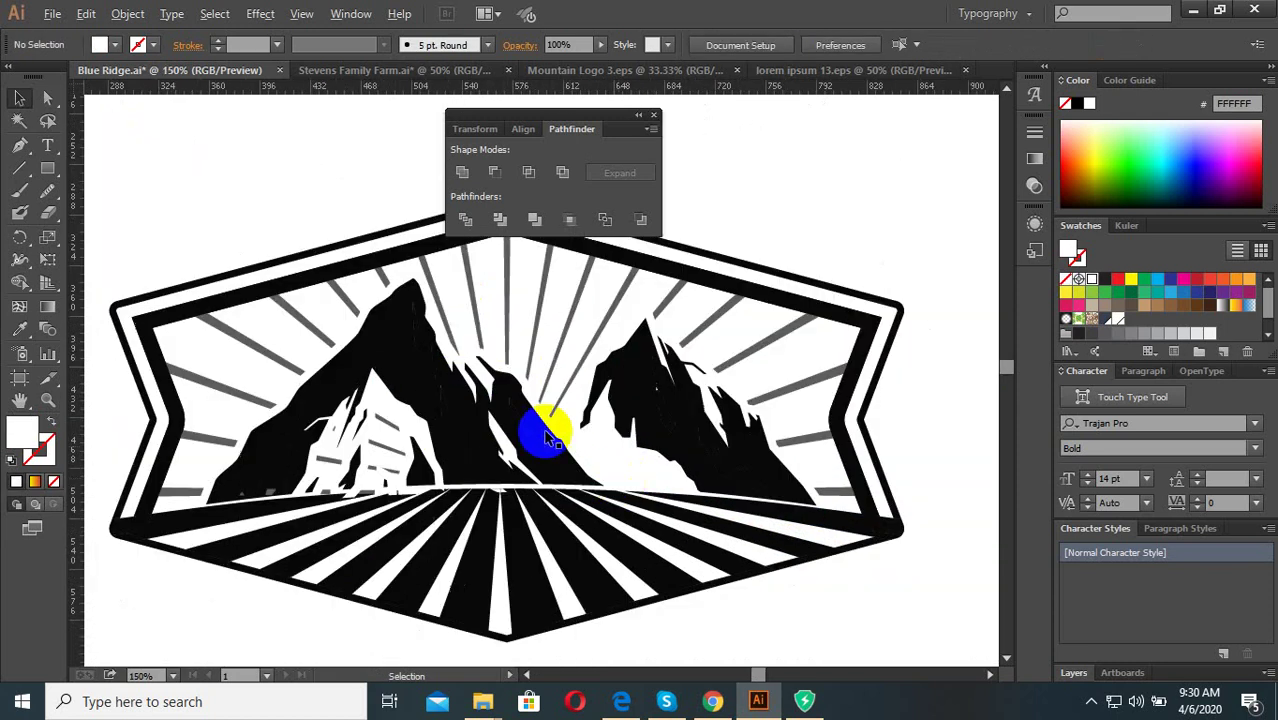
{"action": "scroll", "coordinate": [545, 420], "scroll_direction": "up", "scroll_amount": 5}
{"action": "left_click", "coordinate": [756, 457]}
{"action": "scroll", "coordinate": [756, 457], "scroll_direction": "down", "scroll_amount": 2}
{"action": "left_click", "coordinate": [328, 414]}
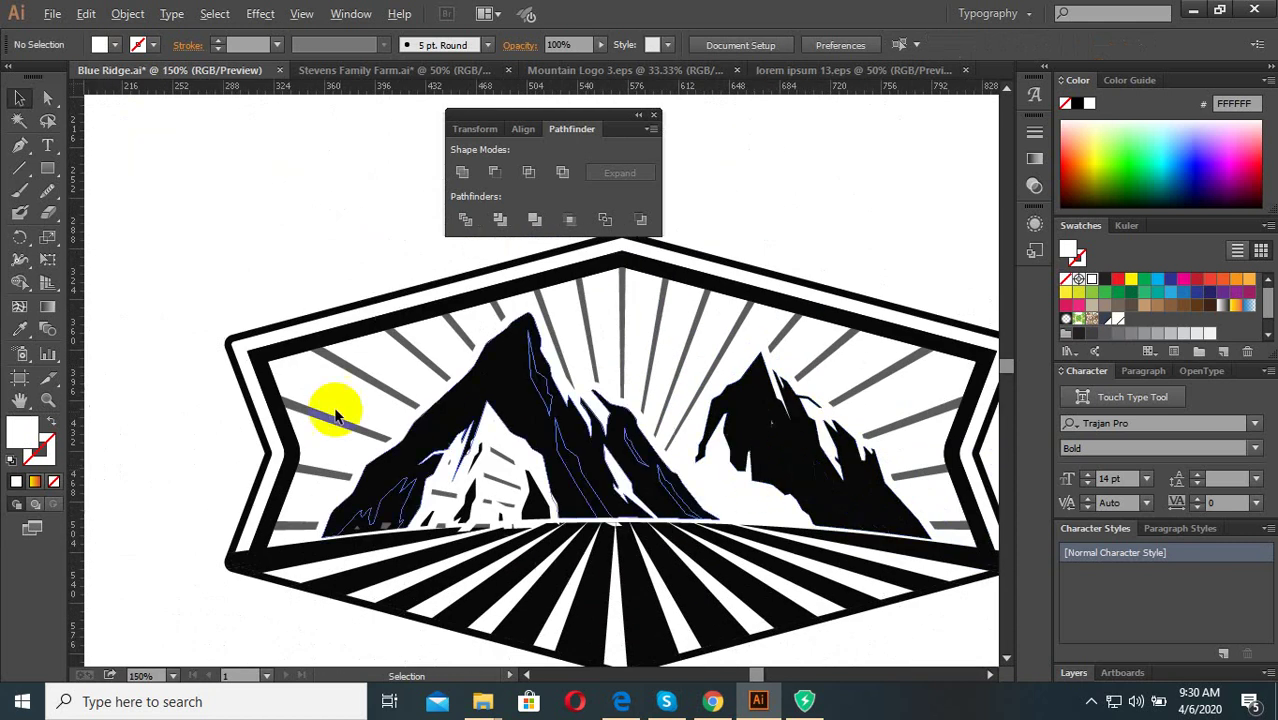
{"action": "scroll", "coordinate": [328, 414], "scroll_direction": "up", "scroll_amount": 2}
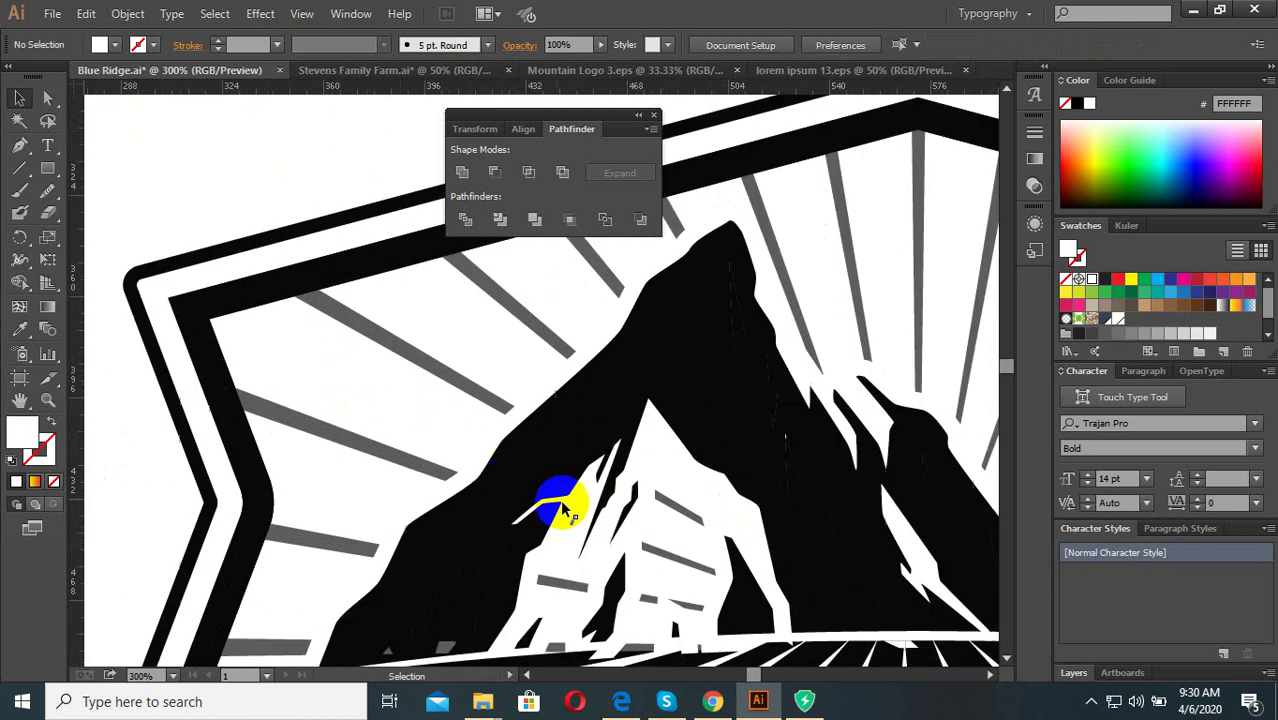
{"action": "double_click", "coordinate": [677, 558]}
{"action": "key", "text": "Escape"}
{"action": "scroll", "coordinate": [585, 528], "scroll_direction": "down", "scroll_amount": 2}
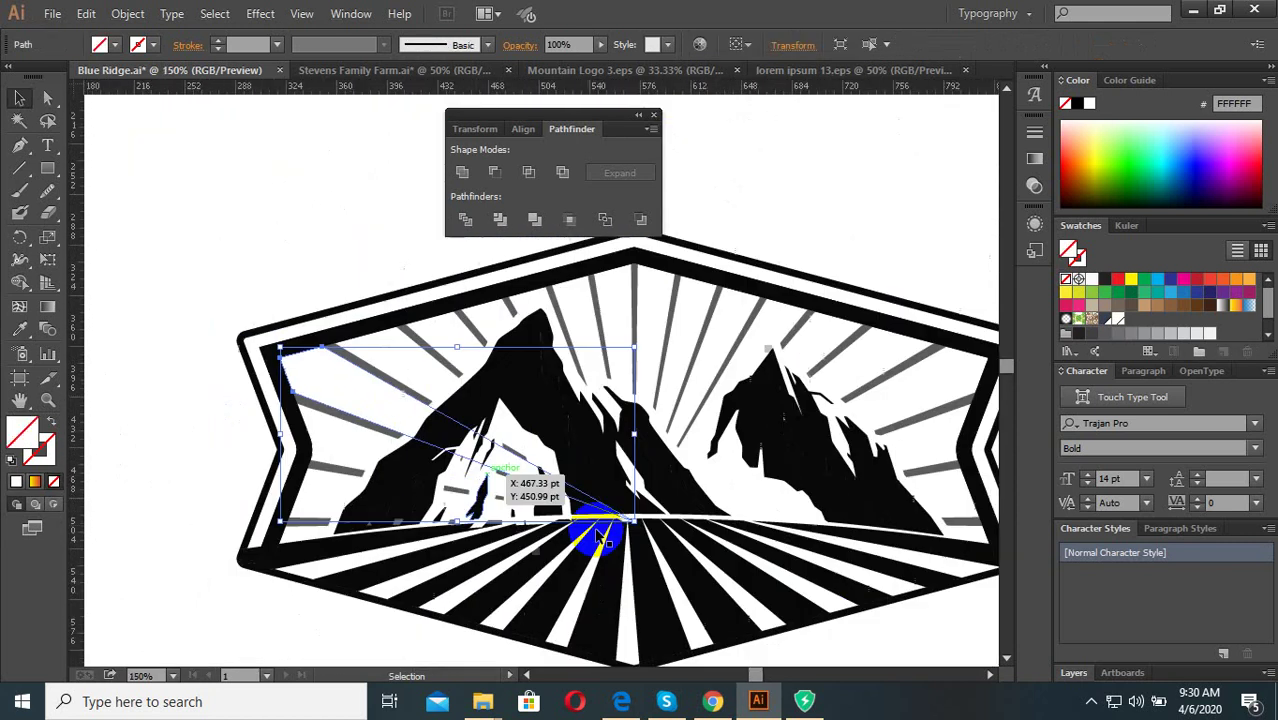
{"action": "scroll", "coordinate": [522, 509], "scroll_direction": "up", "scroll_amount": 1}
{"action": "scroll", "coordinate": [499, 493], "scroll_direction": "up", "scroll_amount": 1}
{"action": "left_click", "coordinate": [497, 510]}
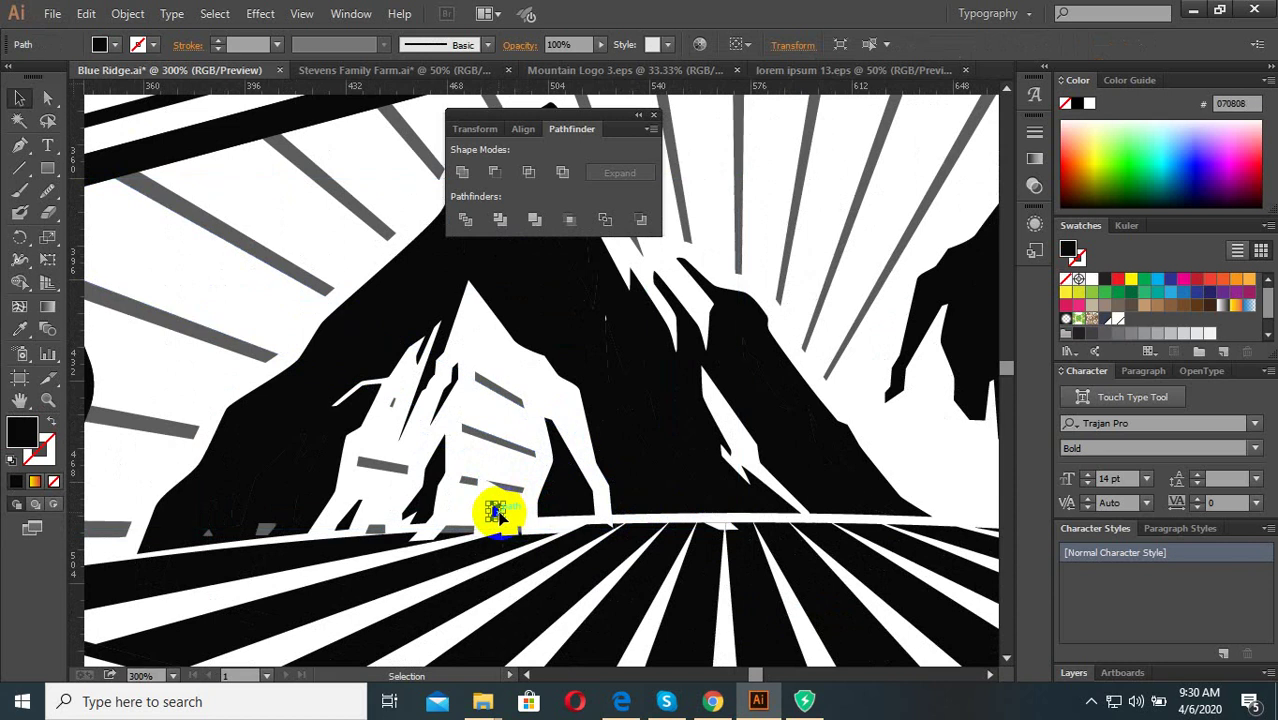
{"action": "left_click", "coordinate": [503, 518]}
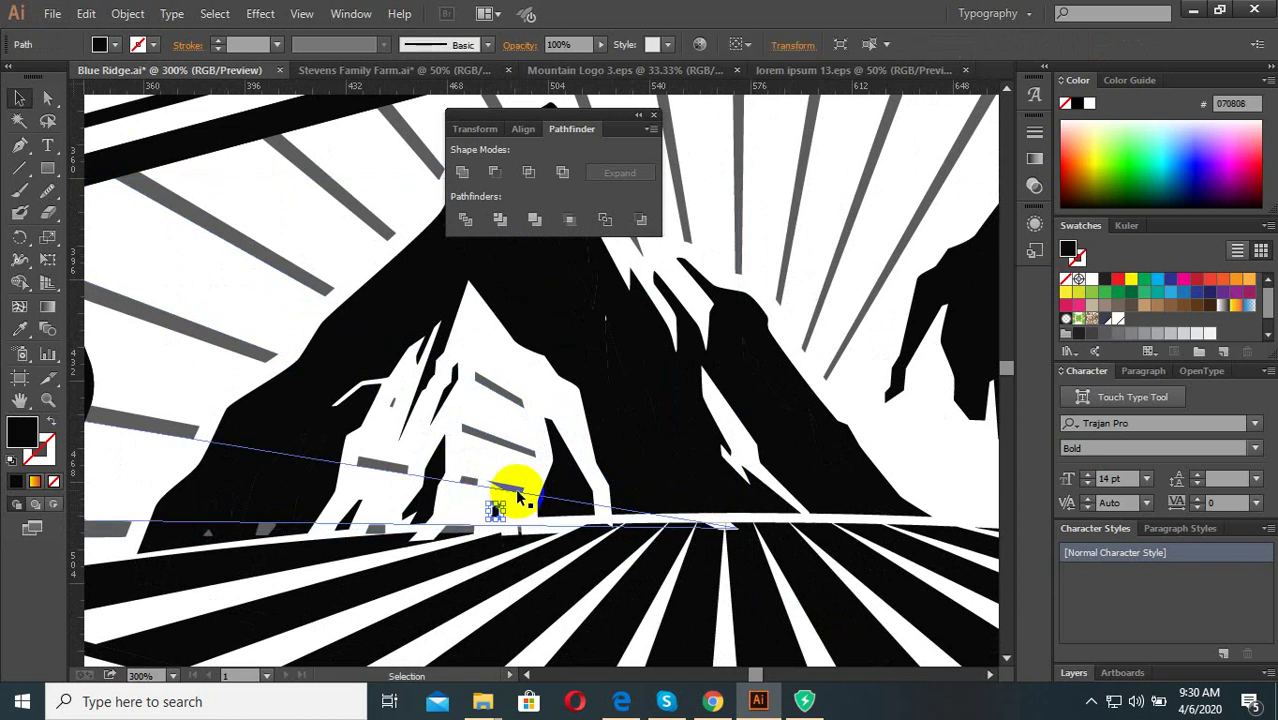
Delete the grey stripes and the black sliver on the left mountain's white face.
{"action": "left_click", "coordinate": [513, 486]}
{"action": "left_click", "coordinate": [512, 486]}
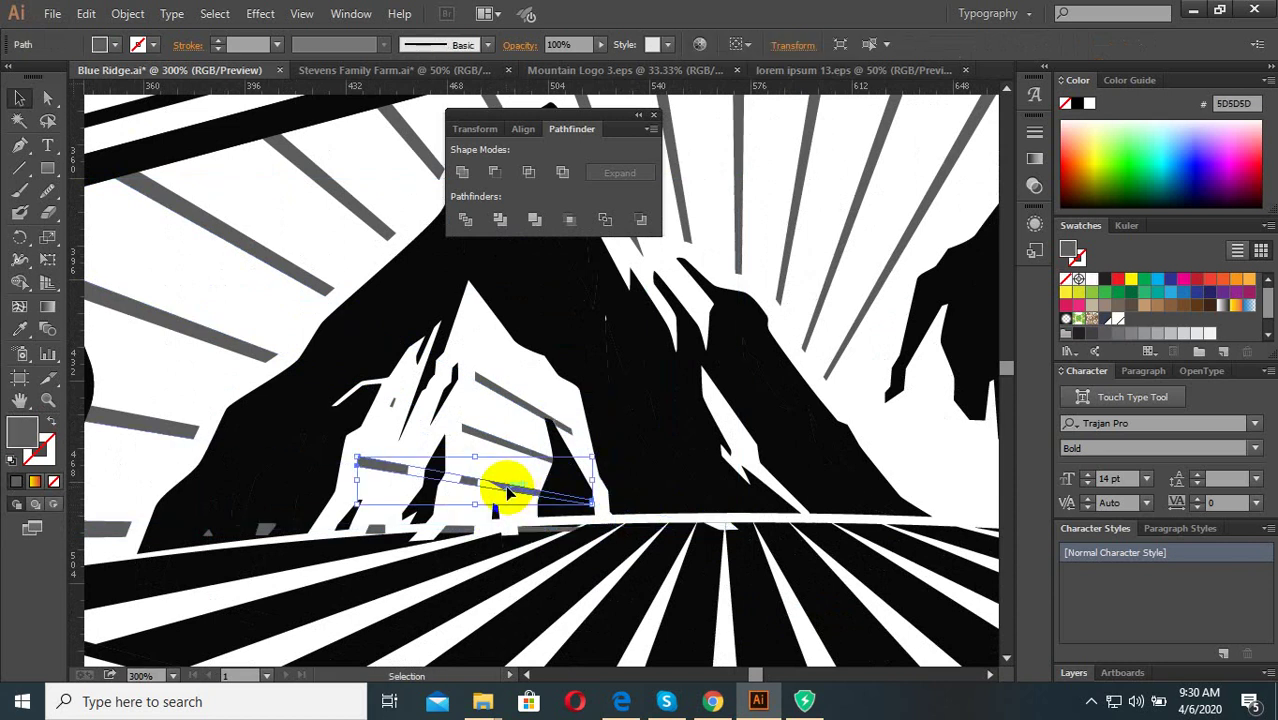
{"action": "left_click", "coordinate": [499, 446]}
{"action": "left_click", "coordinate": [503, 450]}
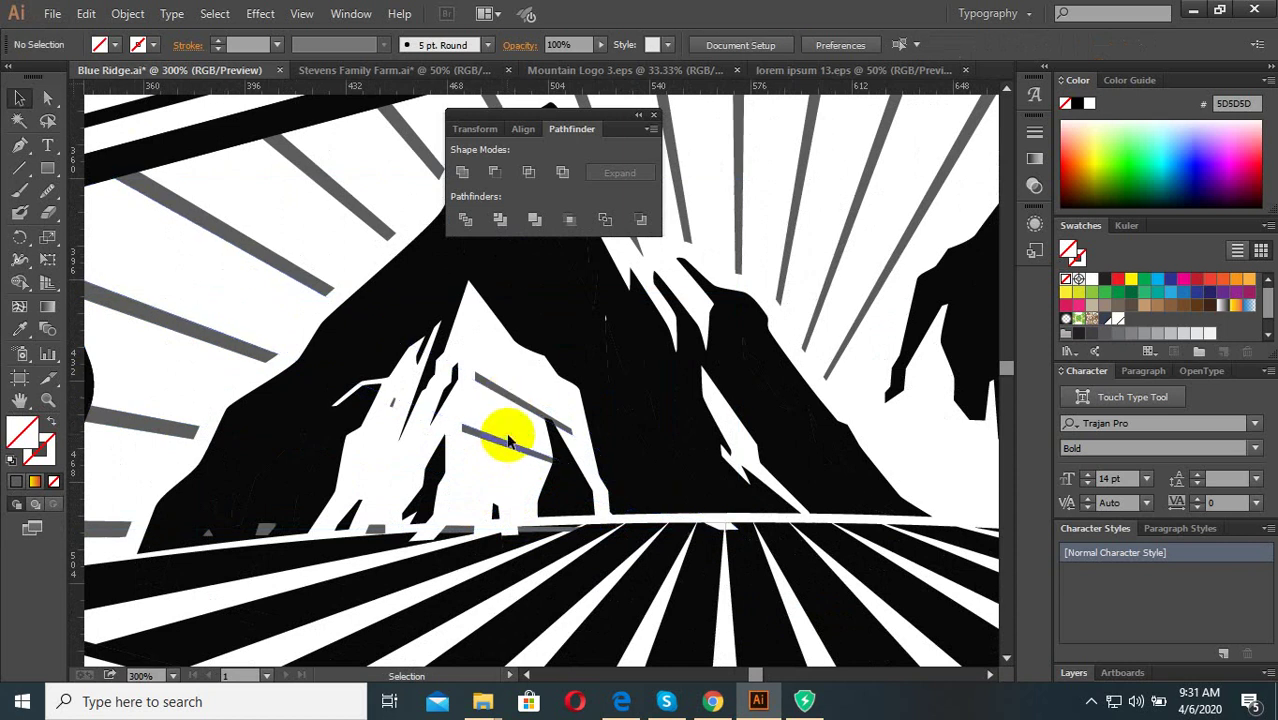
{"action": "left_click", "coordinate": [507, 453]}
{"action": "key", "text": "Delete"}
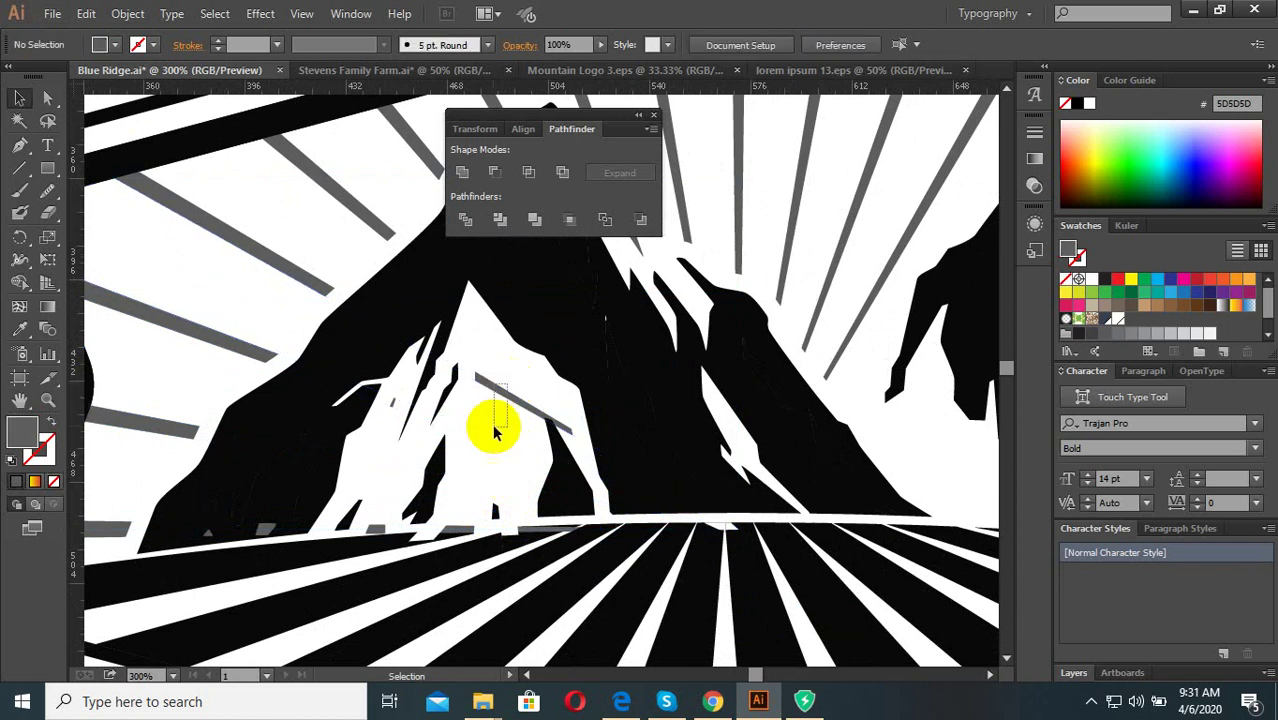
{"action": "left_click", "coordinate": [497, 392]}
{"action": "key", "text": "Delete"}
{"action": "left_click", "coordinate": [385, 410]}
{"action": "key", "text": "Delete"}
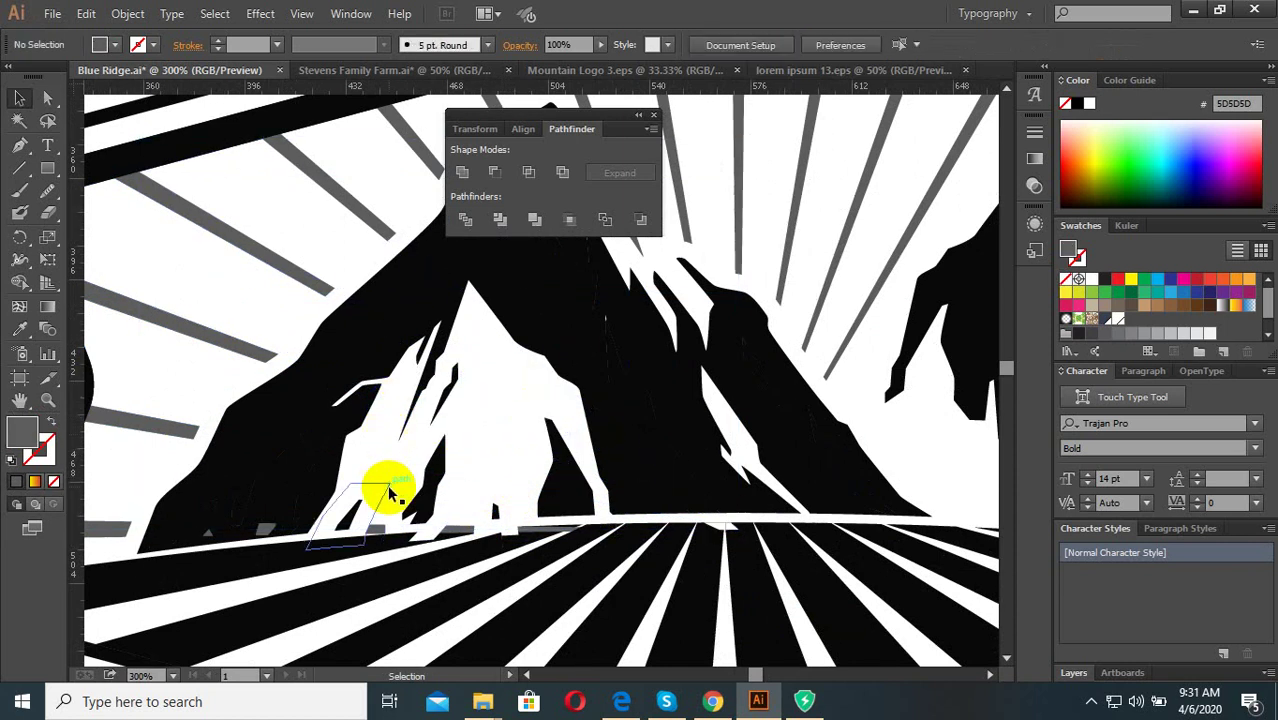
Pull the horizon anchor point left and delete the small white sliver at the horizon.
{"action": "mouse_move", "coordinate": [451, 537]}
{"action": "left_mouse_down"}
{"action": "mouse_move", "coordinate": [258, 541]}
{"action": "mouse_move", "coordinate": [246, 515]}
{"action": "left_mouse_up"}
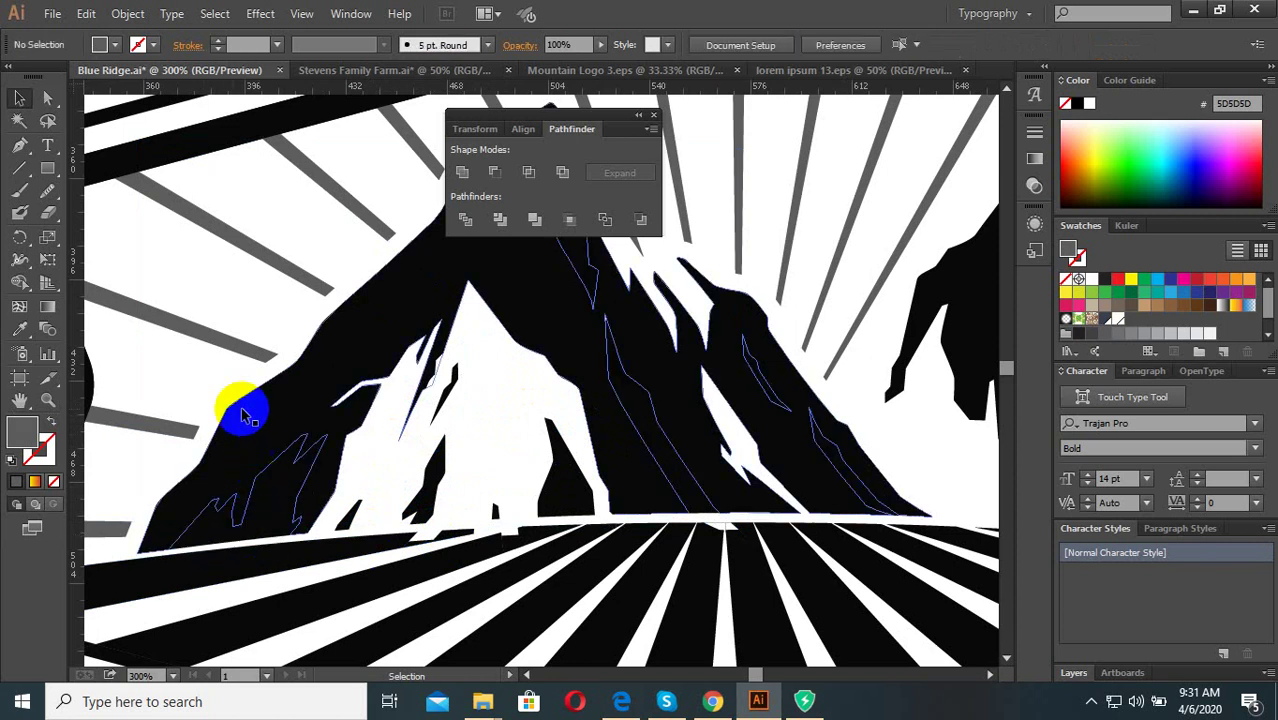
{"action": "scroll", "coordinate": [476, 440], "scroll_direction": "down", "scroll_amount": 3}
{"action": "scroll", "coordinate": [480, 480], "scroll_direction": "up", "scroll_amount": 4}
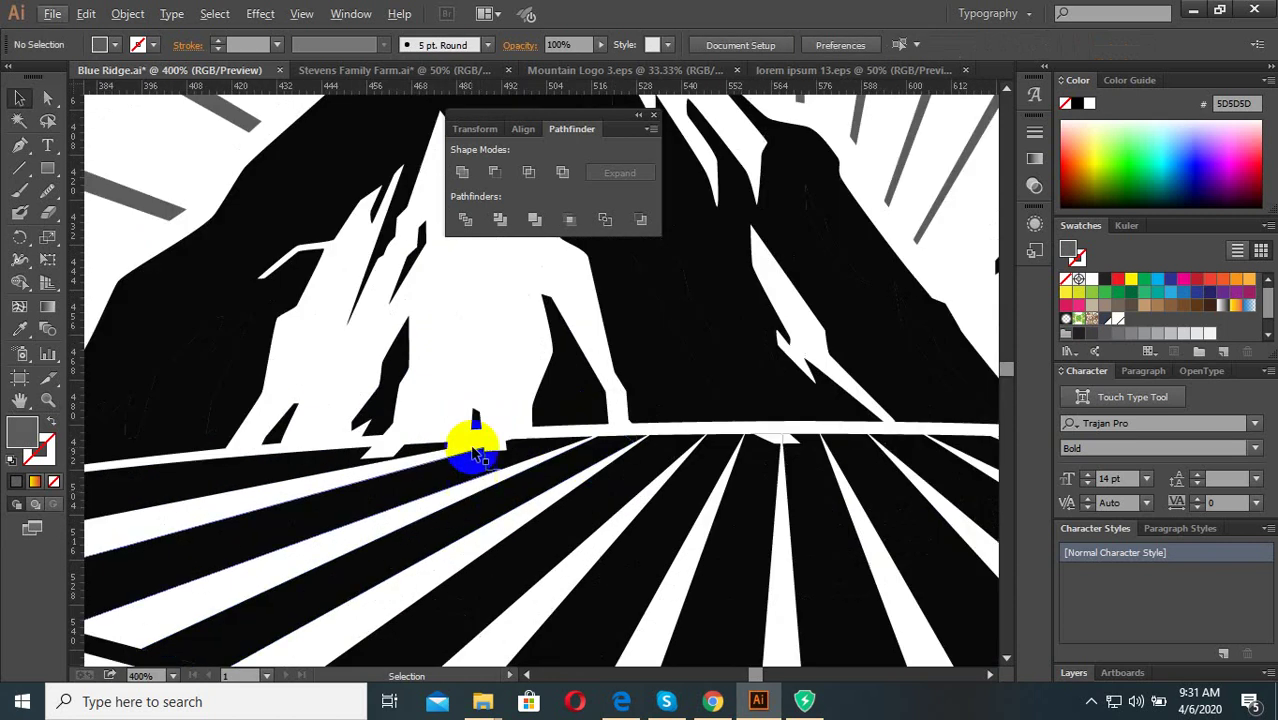
{"action": "left_click", "coordinate": [488, 442]}
{"action": "scroll", "coordinate": [492, 446], "scroll_direction": "up", "scroll_amount": 2}
{"action": "key", "text": "Delete"}
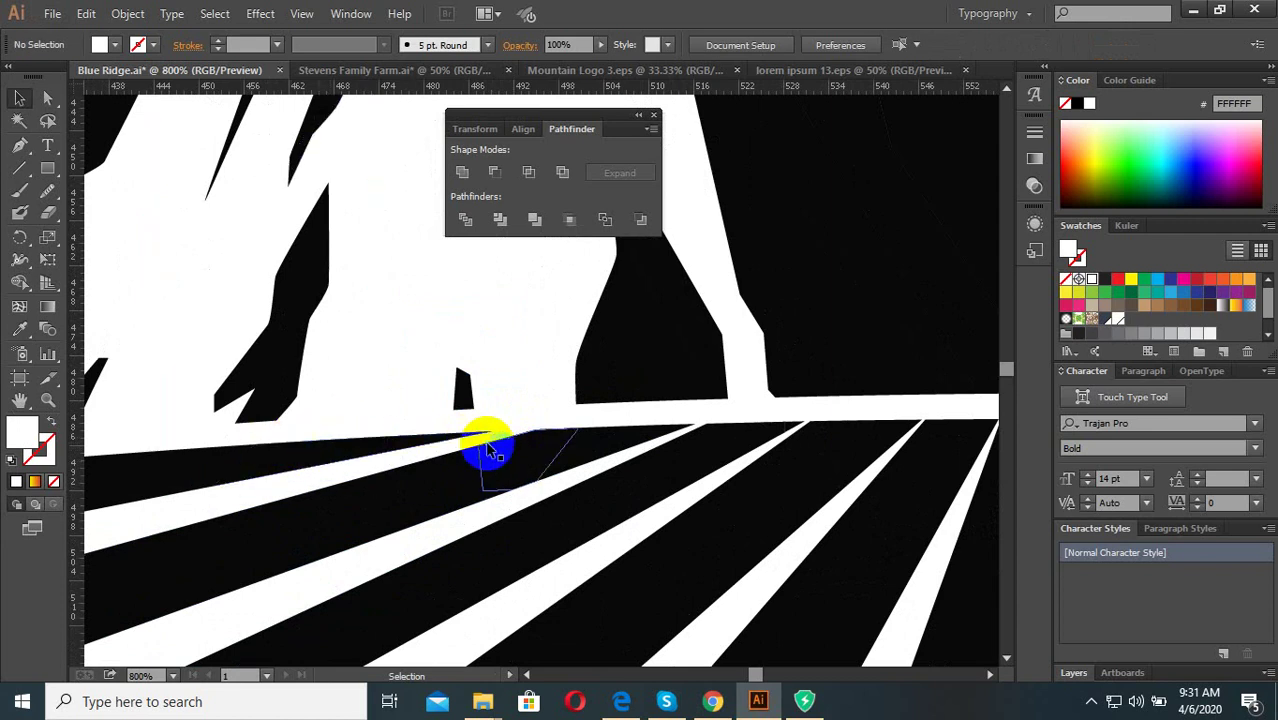
{"action": "scroll", "coordinate": [485, 442], "scroll_direction": "down", "scroll_amount": 2}
{"action": "scroll", "coordinate": [700, 443], "scroll_direction": "up", "scroll_amount": 2}
{"action": "left_click", "coordinate": [712, 428]}
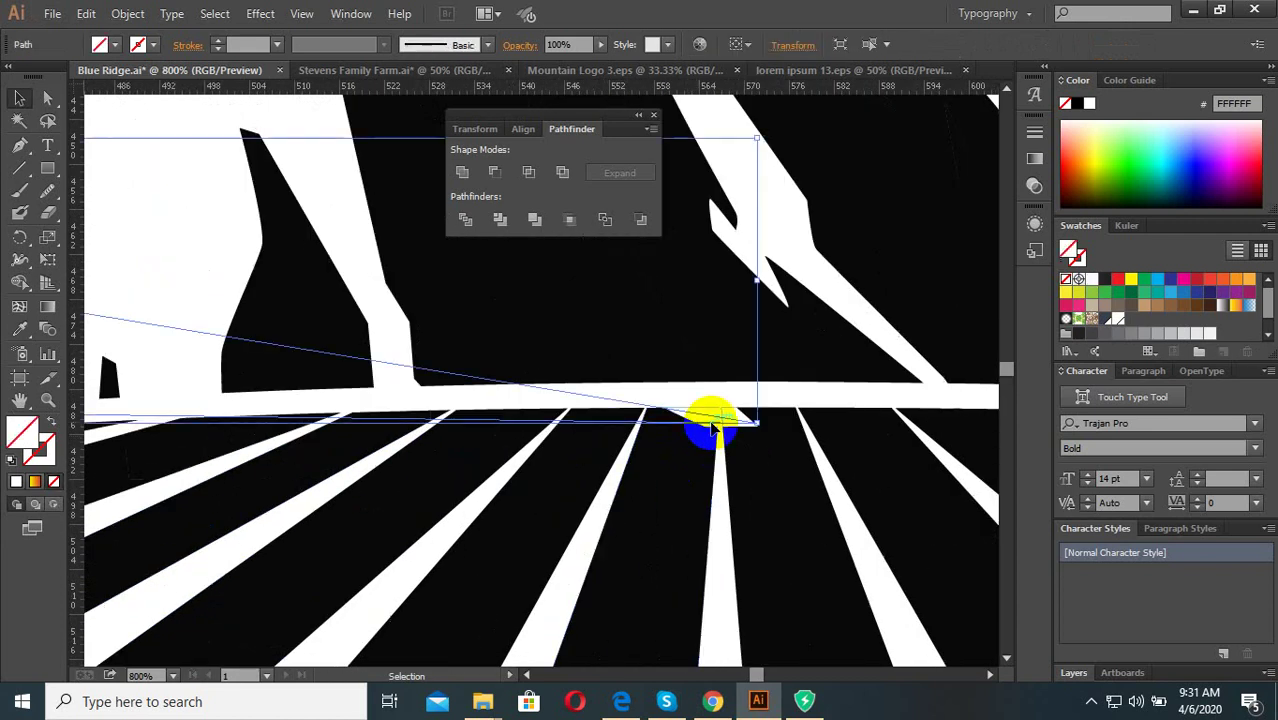
{"action": "left_click", "coordinate": [729, 432]}
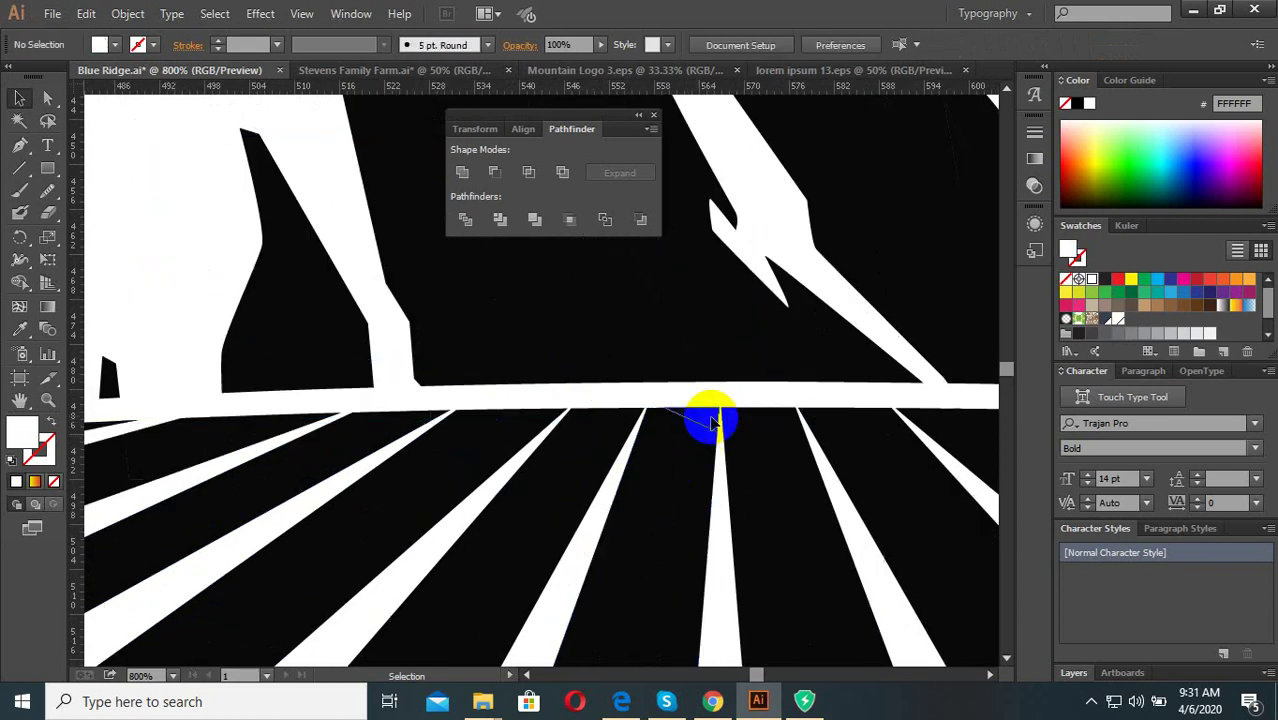
{"action": "scroll", "coordinate": [615, 455], "scroll_direction": "down", "scroll_amount": 3}
Shift-select the left and upper grey sunburst rays with the Selection tool.
{"action": "scroll", "coordinate": [590, 490], "scroll_direction": "down", "scroll_amount": 2}
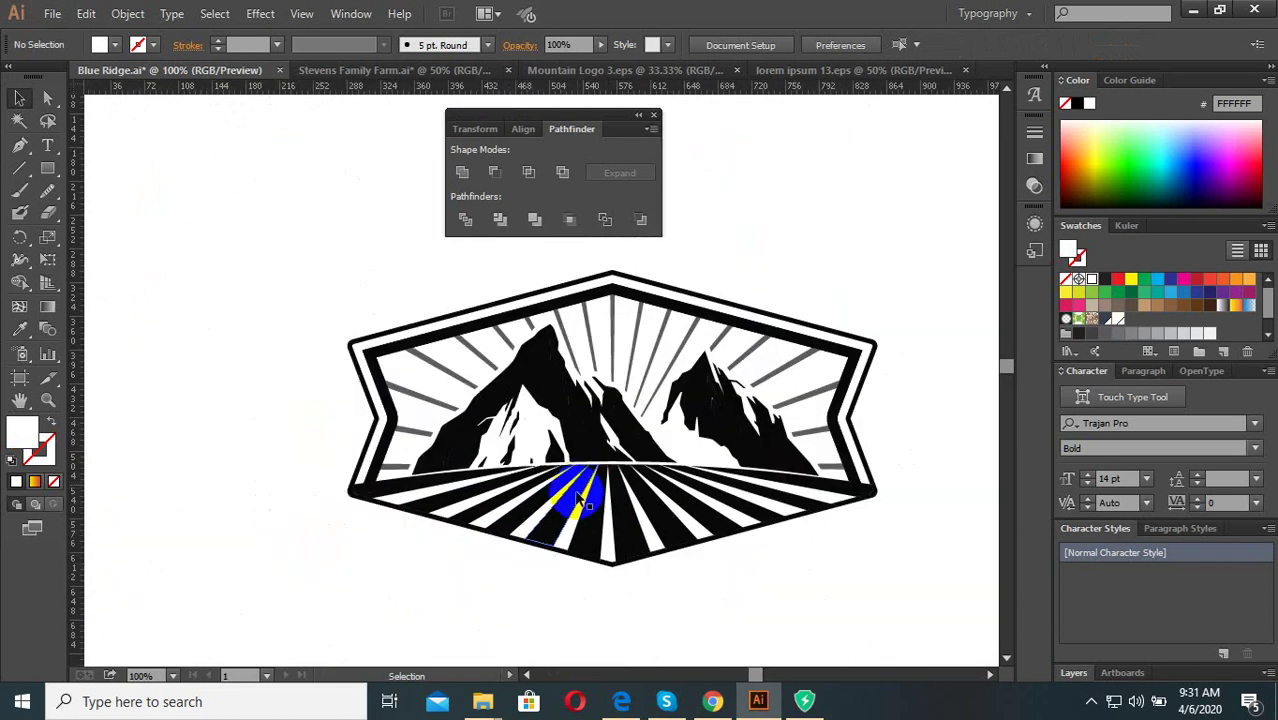
{"action": "scroll", "coordinate": [720, 450], "scroll_direction": "down", "scroll_amount": 5}
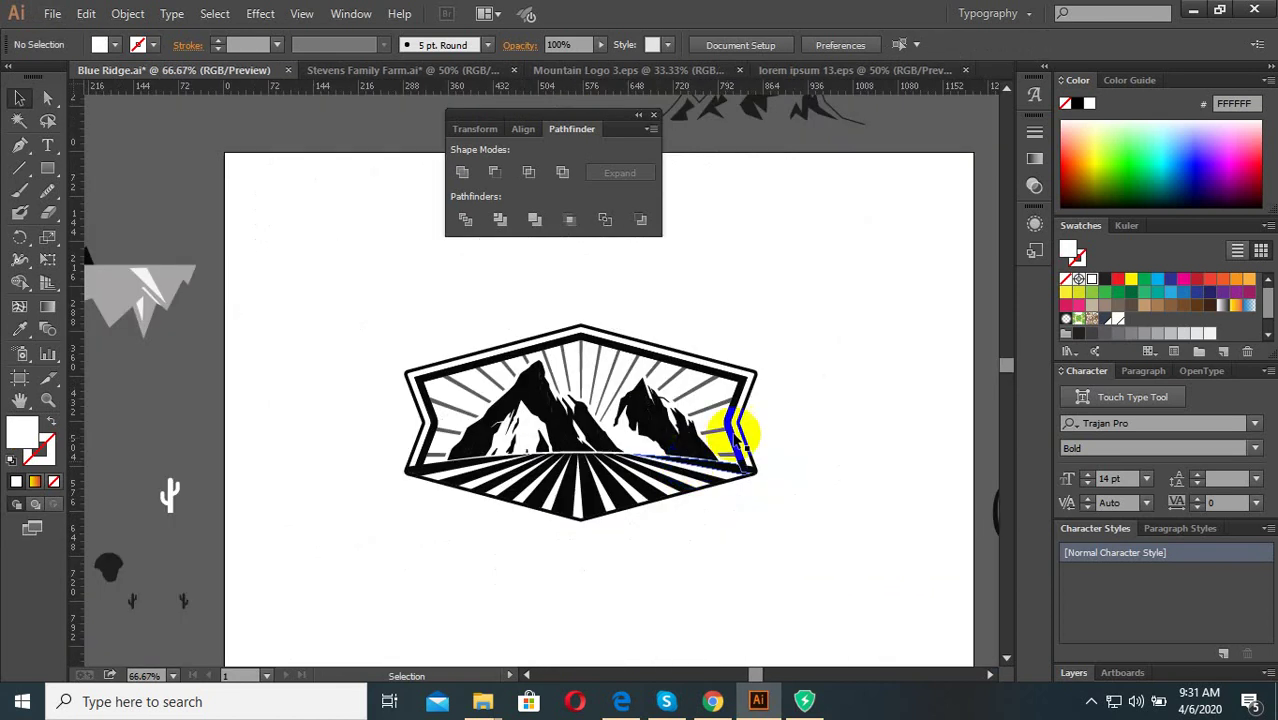
{"action": "scroll", "coordinate": [615, 405], "scroll_direction": "up", "scroll_amount": 4}
{"action": "scroll", "coordinate": [620, 375], "scroll_direction": "down", "scroll_amount": 1}
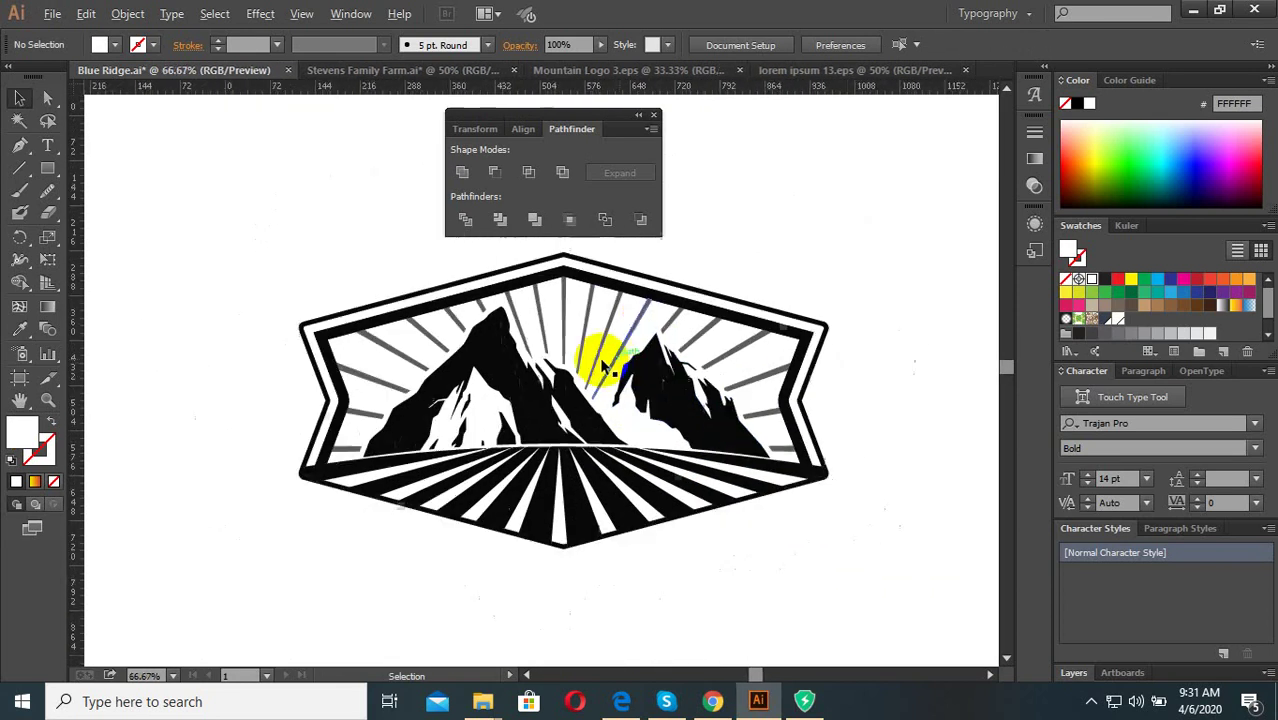
{"action": "scroll", "coordinate": [620, 375], "scroll_direction": "down", "scroll_amount": 2}
{"action": "scroll", "coordinate": [440, 416], "scroll_direction": "up", "scroll_amount": 3}
{"action": "scroll", "coordinate": [441, 418], "scroll_direction": "up", "scroll_amount": 3}
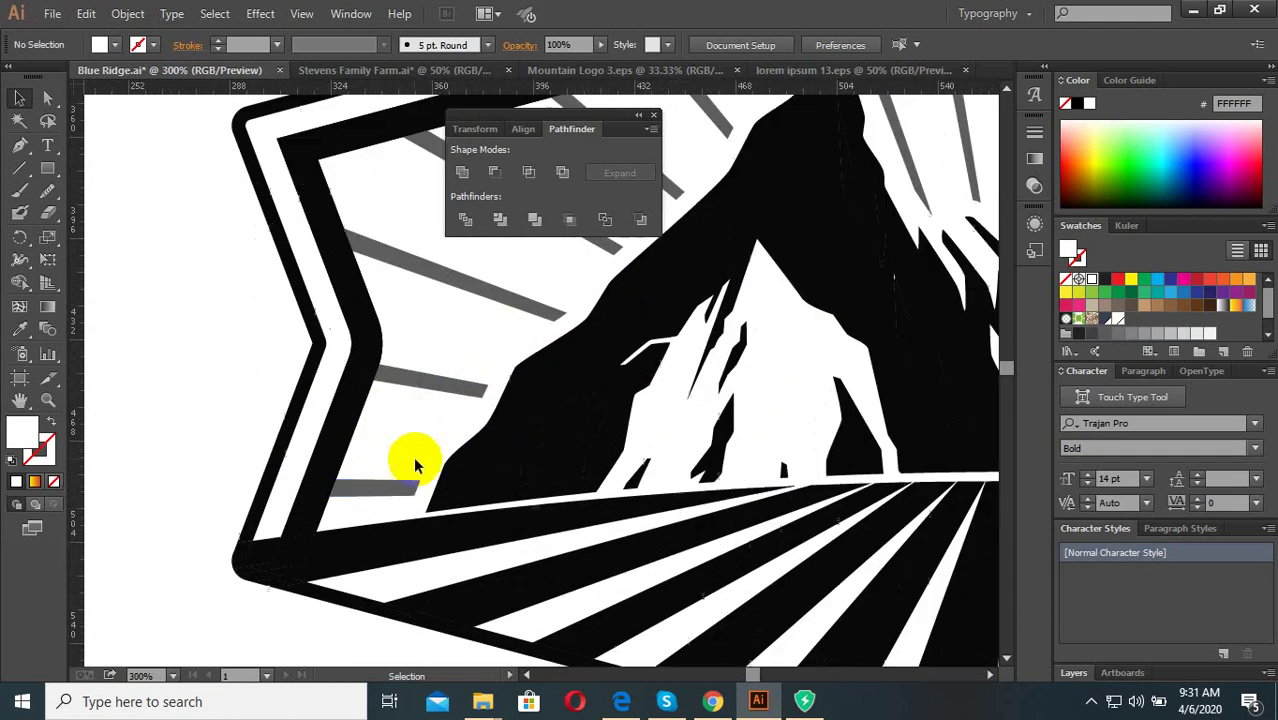
{"action": "left_click", "coordinate": [402, 483]}
{"action": "left_click", "coordinate": [428, 390], "text": "shift"}
{"action": "left_click", "coordinate": [471, 286], "text": "shift"}
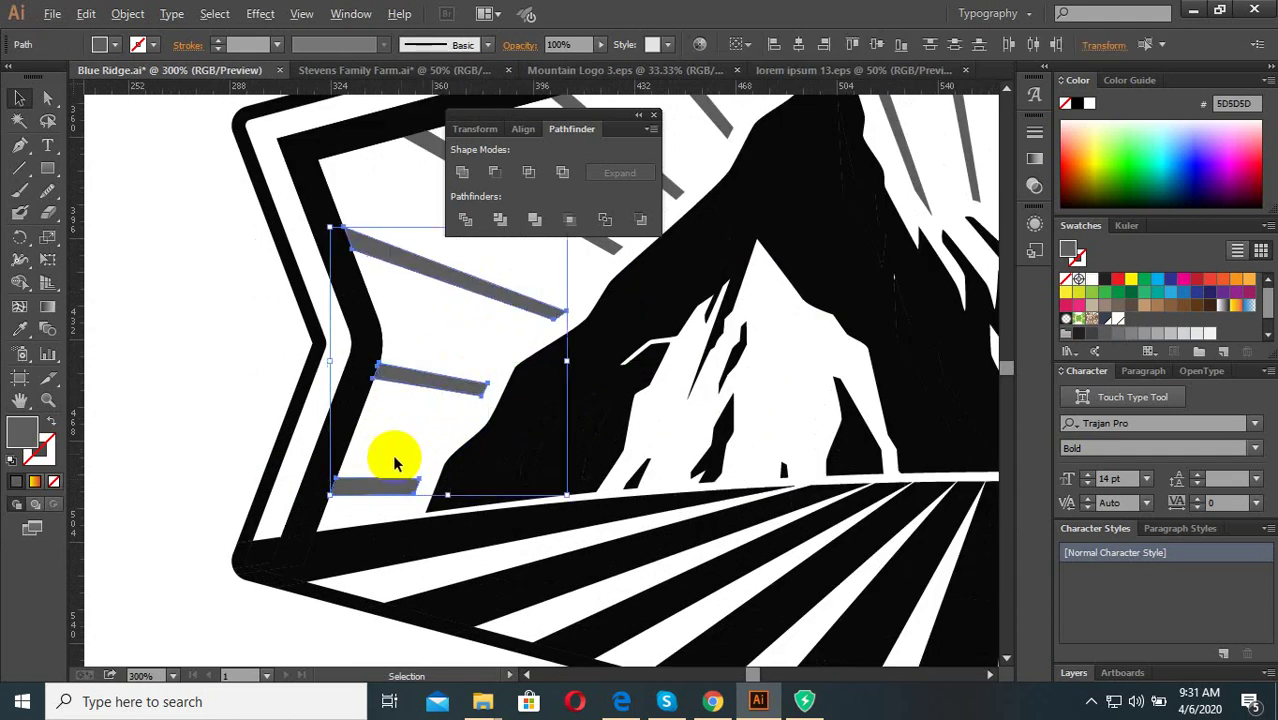
{"action": "scroll", "coordinate": [394, 457], "scroll_direction": "down", "scroll_amount": 3}
{"action": "scroll", "coordinate": [455, 345], "scroll_direction": "up", "scroll_amount": 2}
{"action": "left_click", "coordinate": [428, 405], "text": "shift"}
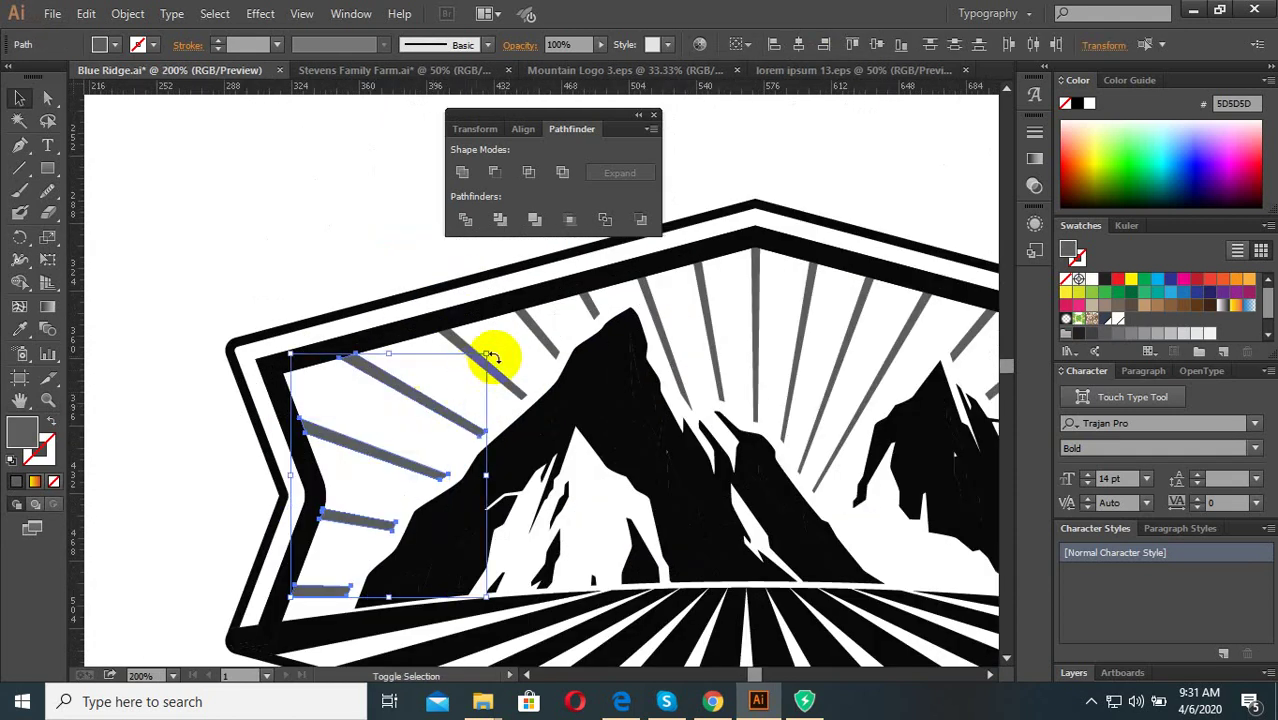
{"action": "left_click", "coordinate": [543, 340]}
{"action": "left_click", "coordinate": [475, 395], "text": "shift"}
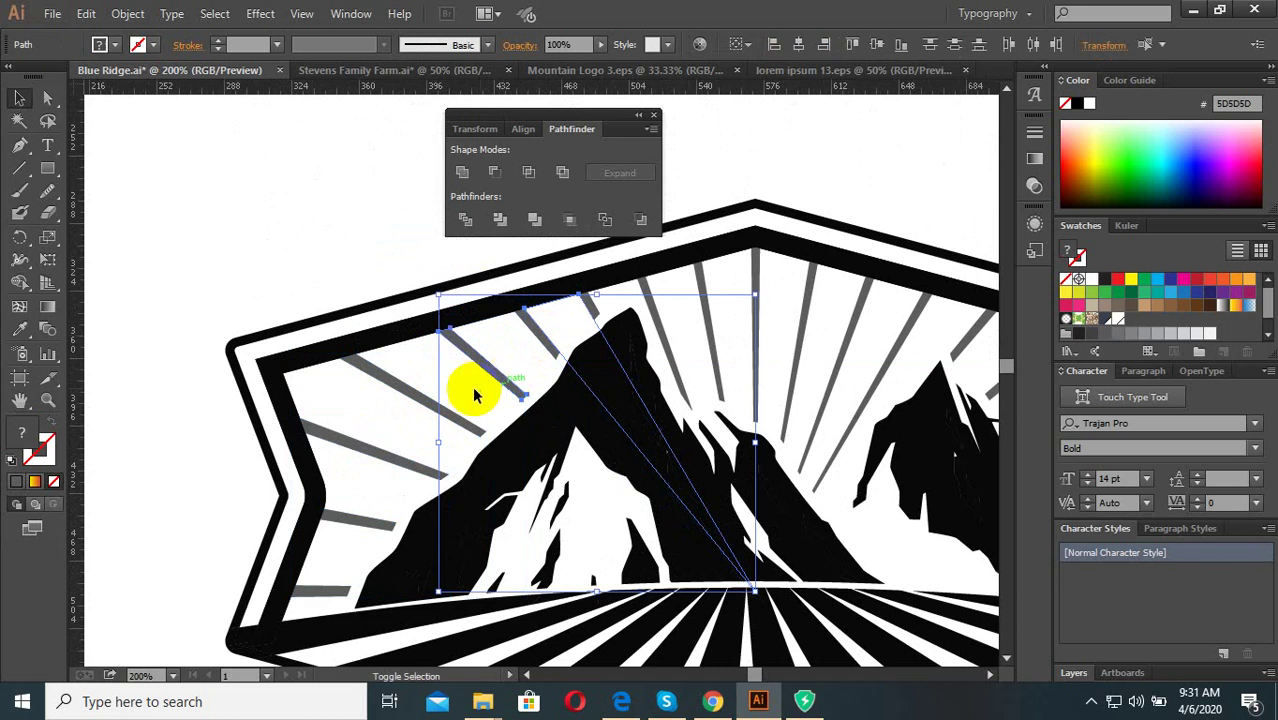
{"action": "left_click", "coordinate": [353, 512], "text": "shift"}
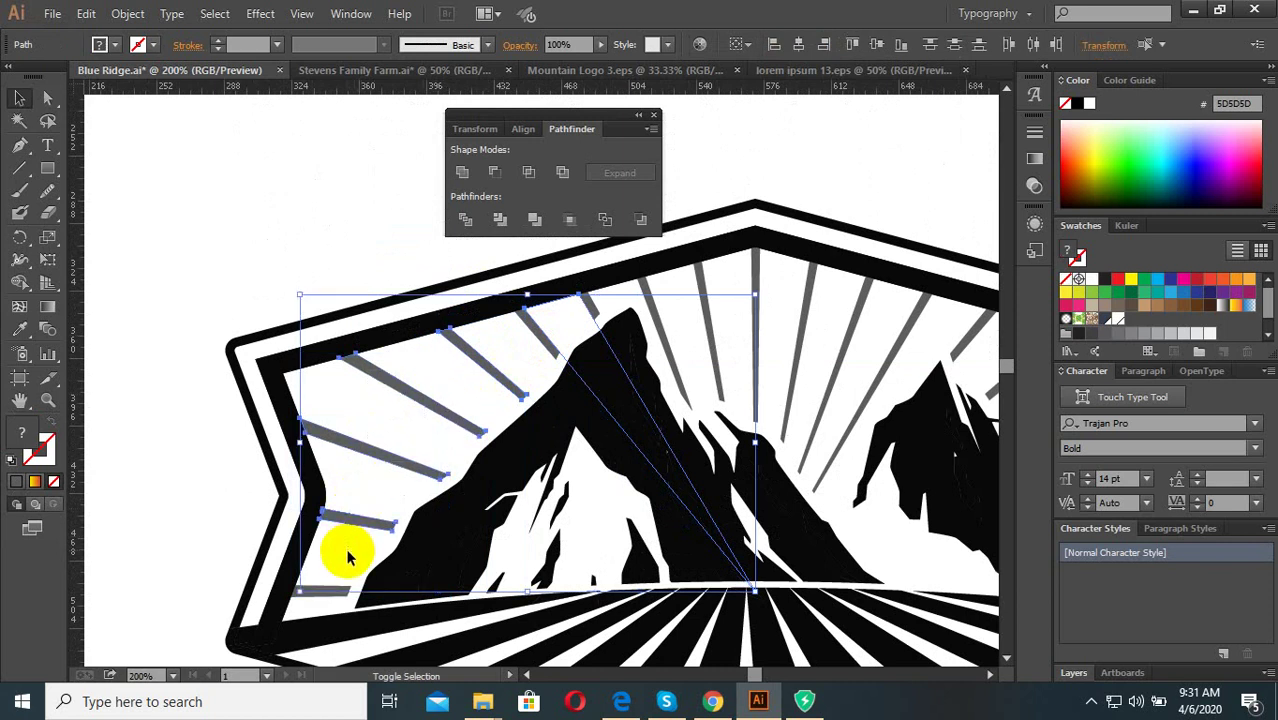
Add the right-side grey rays down to the bottom-right one, then group all selected rays.
{"action": "left_click", "coordinate": [621, 372]}
{"action": "scroll", "coordinate": [656, 300], "scroll_direction": "up", "scroll_amount": 3}
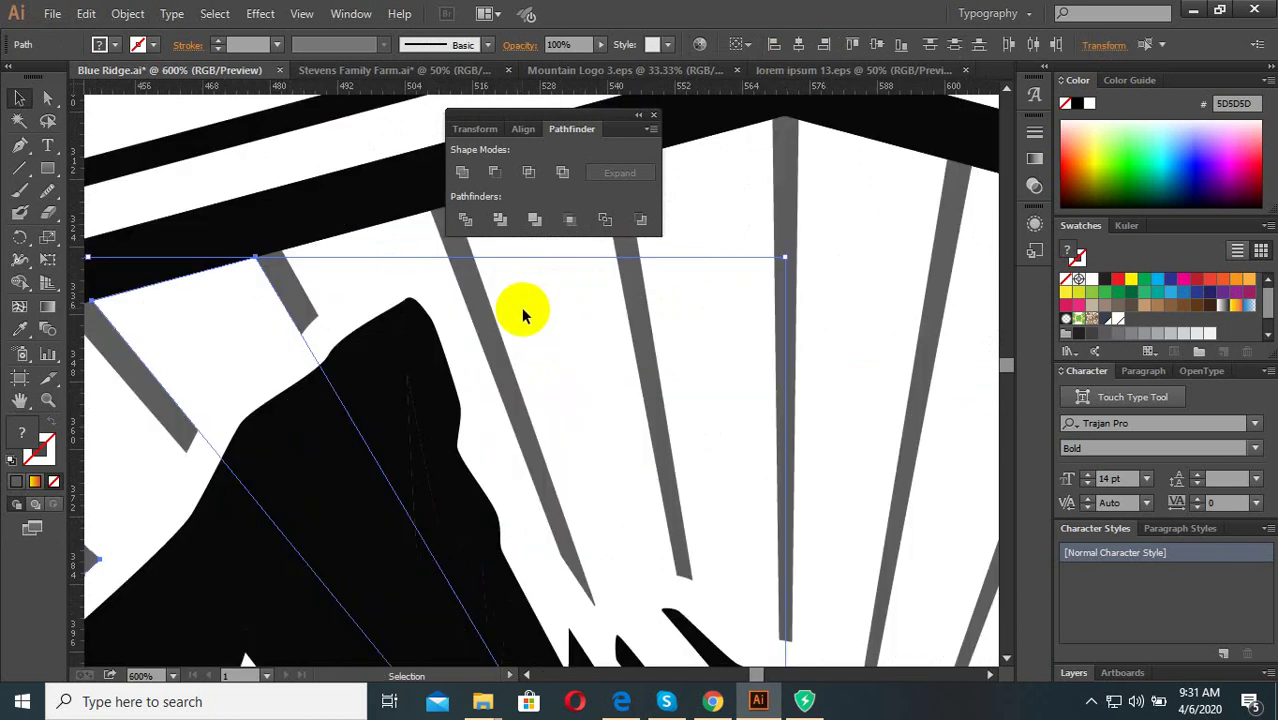
{"action": "left_click", "coordinate": [470, 290], "text": "shift"}
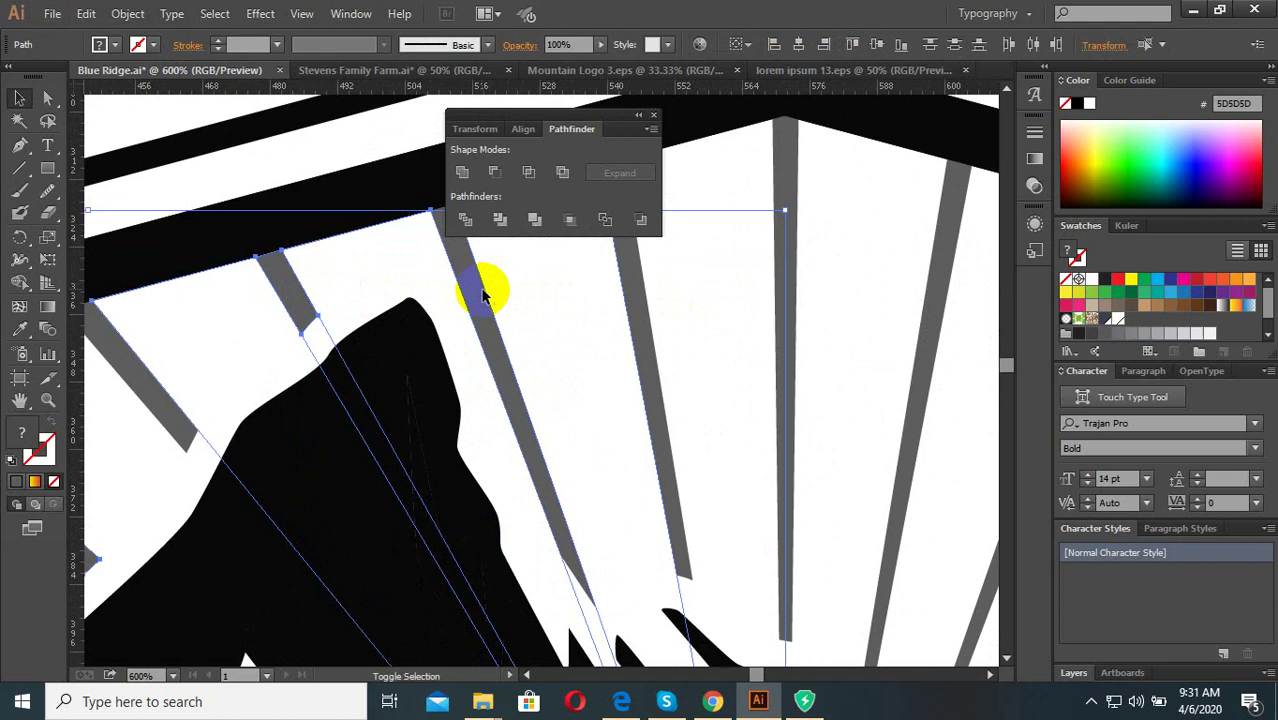
{"action": "left_click", "coordinate": [655, 320], "text": "shift"}
{"action": "scroll", "coordinate": [766, 411], "scroll_direction": "down", "scroll_amount": 1}
{"action": "left_click", "coordinate": [760, 385], "text": "shift"}
{"action": "left_click", "coordinate": [820, 425], "text": "shift"}
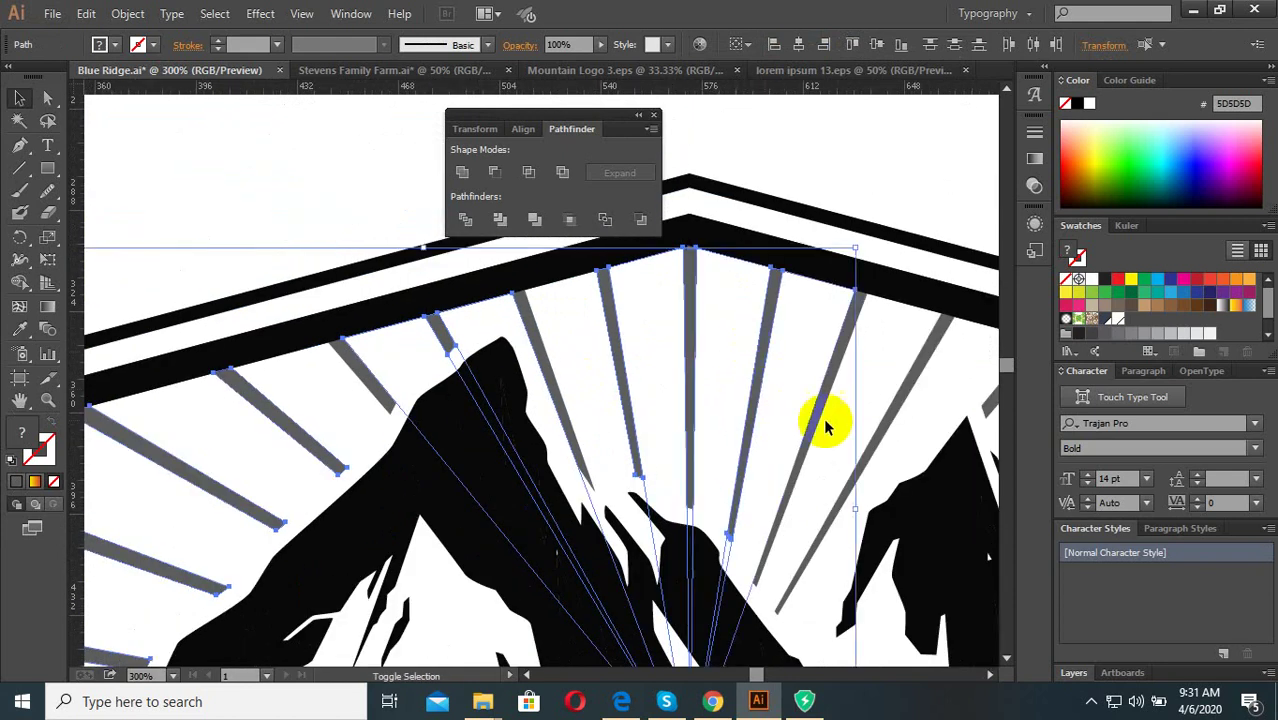
{"action": "scroll", "coordinate": [688, 407], "scroll_direction": "down", "scroll_amount": 2}
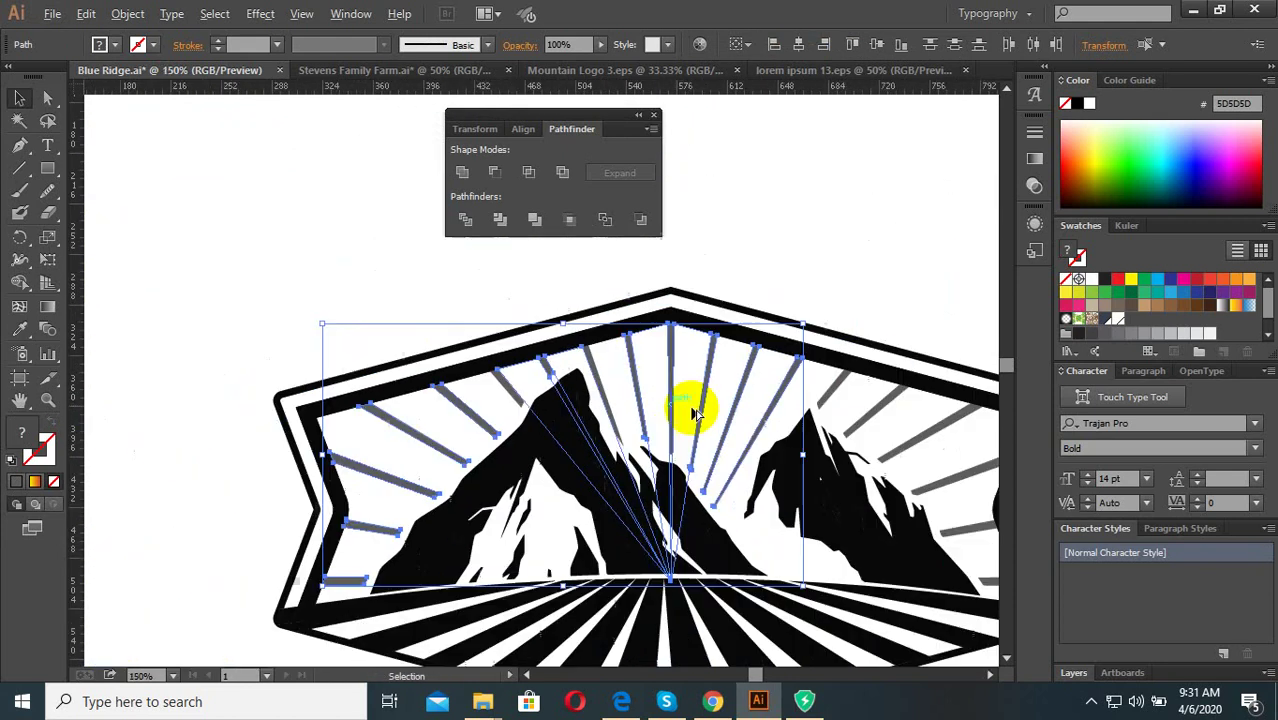
{"action": "scroll", "coordinate": [866, 403], "scroll_direction": "up", "scroll_amount": 2}
{"action": "left_click", "coordinate": [915, 455], "text": "shift"}
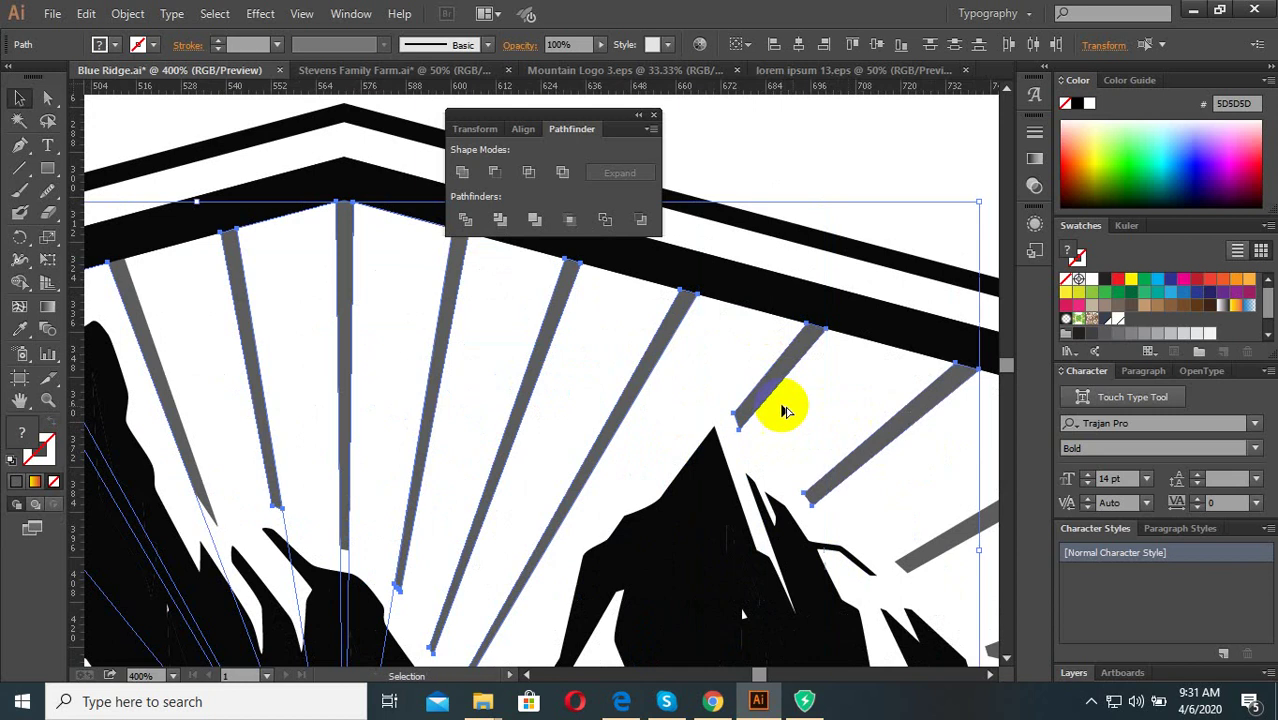
{"action": "scroll", "coordinate": [751, 449], "scroll_direction": "down", "scroll_amount": 1}
{"action": "left_click", "coordinate": [815, 423], "text": "shift"}
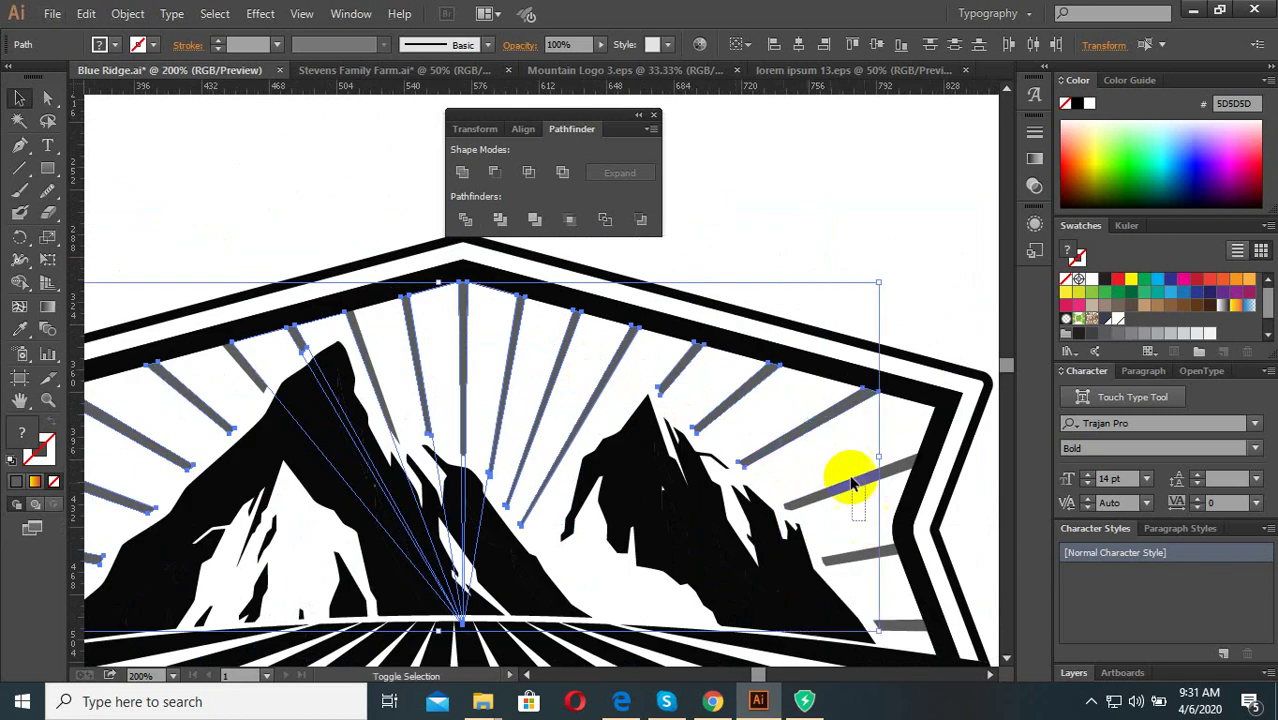
{"action": "left_click", "coordinate": [848, 482], "text": "shift"}
{"action": "left_click", "coordinate": [858, 556], "text": "shift"}
{"action": "scroll", "coordinate": [860, 490], "scroll_direction": "down", "scroll_amount": 1}
{"action": "scroll", "coordinate": [864, 522], "scroll_direction": "up", "scroll_amount": 2}
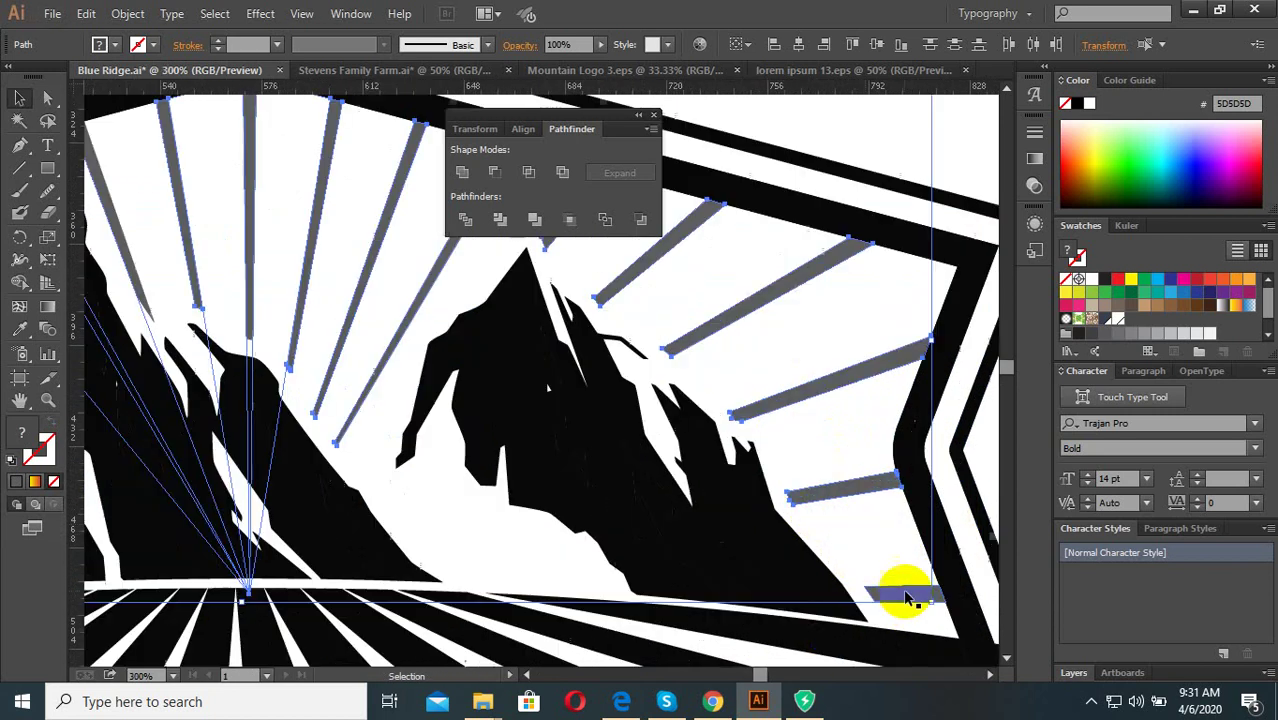
{"action": "left_click", "coordinate": [908, 601], "text": "shift"}
{"action": "scroll", "coordinate": [819, 450], "scroll_direction": "down", "scroll_amount": 2}
{"action": "right_click", "coordinate": [820, 433]}
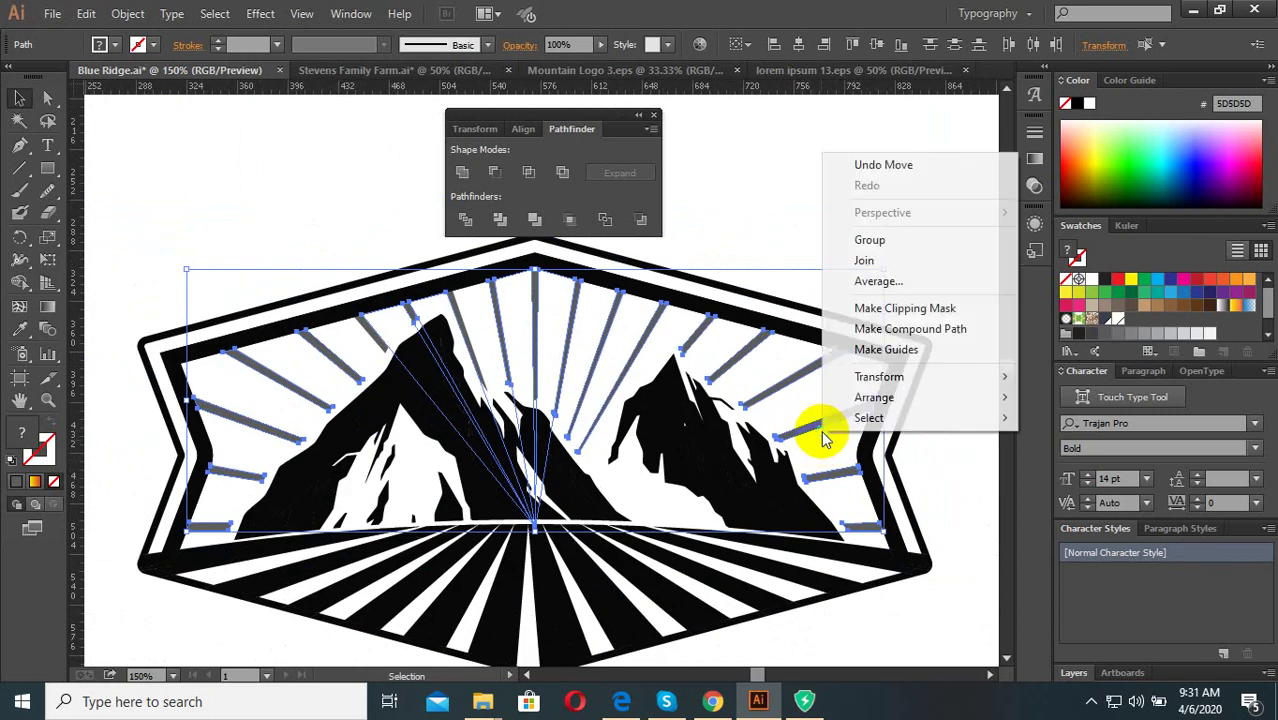
{"action": "left_click", "coordinate": [878, 241]}
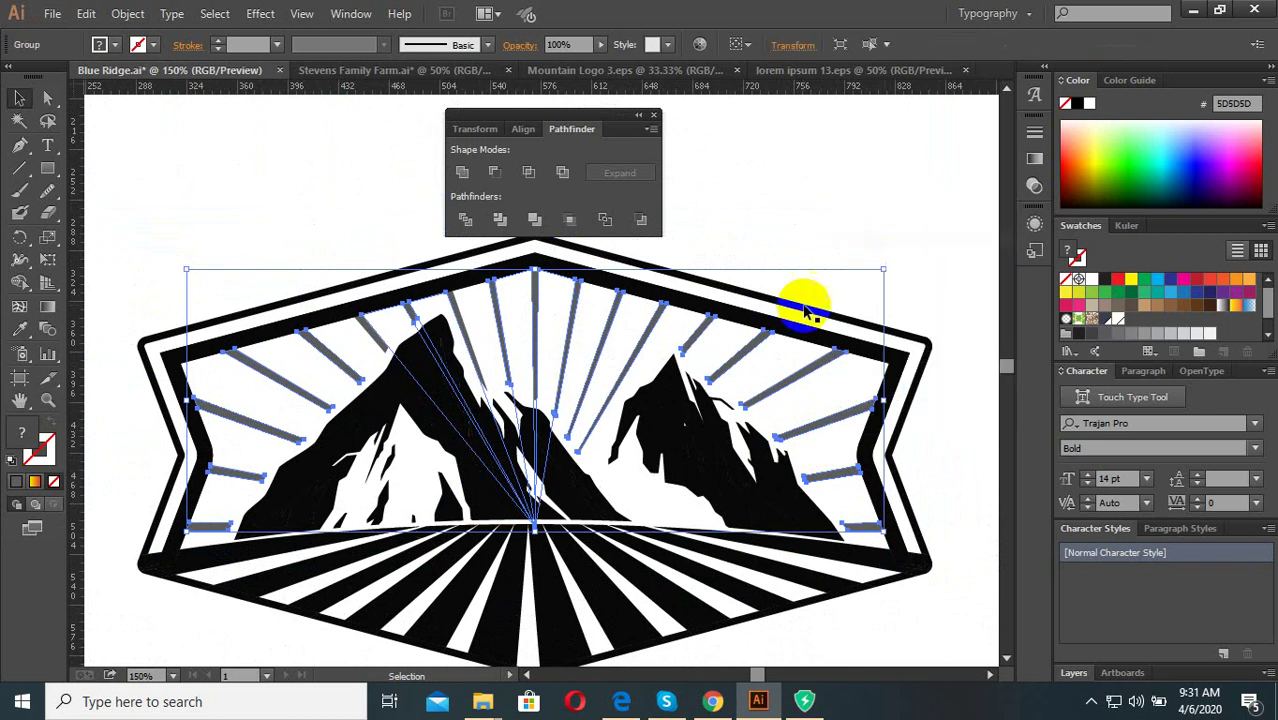
Inside the ray group, delete the left wedge of the centre ray.
{"action": "left_click", "coordinate": [20, 330]}
{"action": "scroll", "coordinate": [738, 470], "scroll_direction": "down", "scroll_amount": 3}
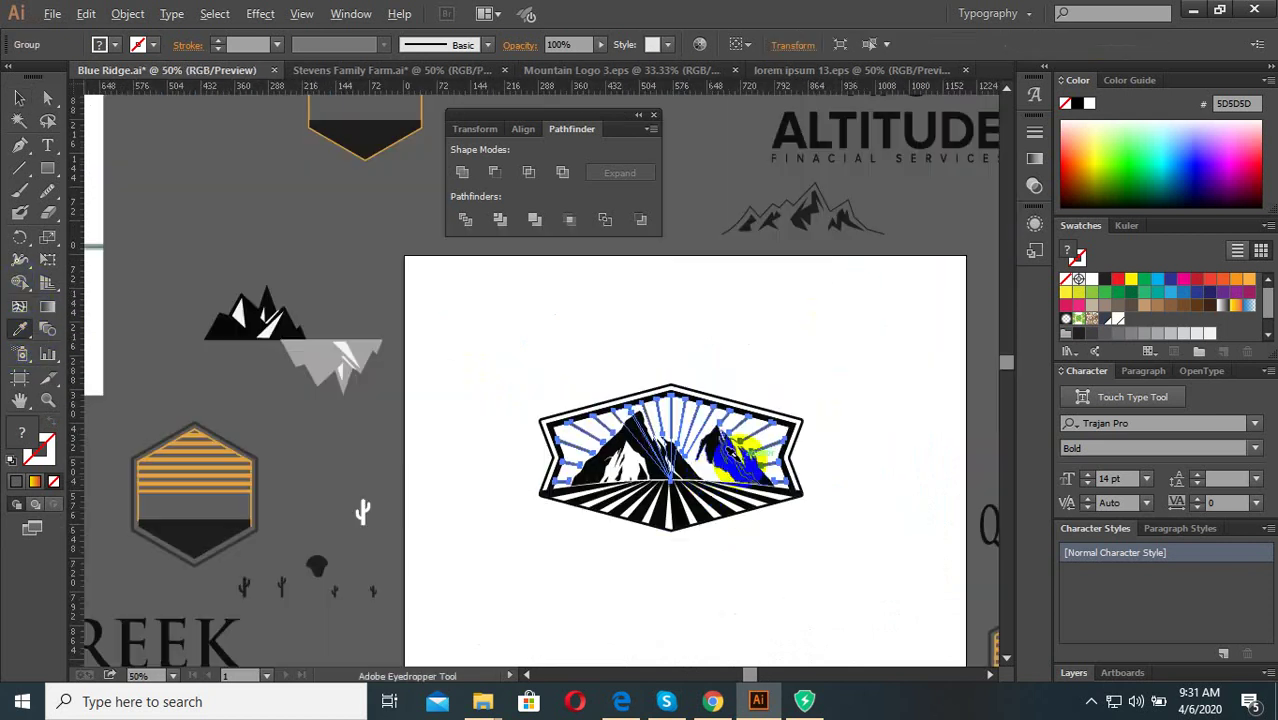
{"action": "scroll", "coordinate": [369, 416], "scroll_direction": "down", "scroll_amount": 1}
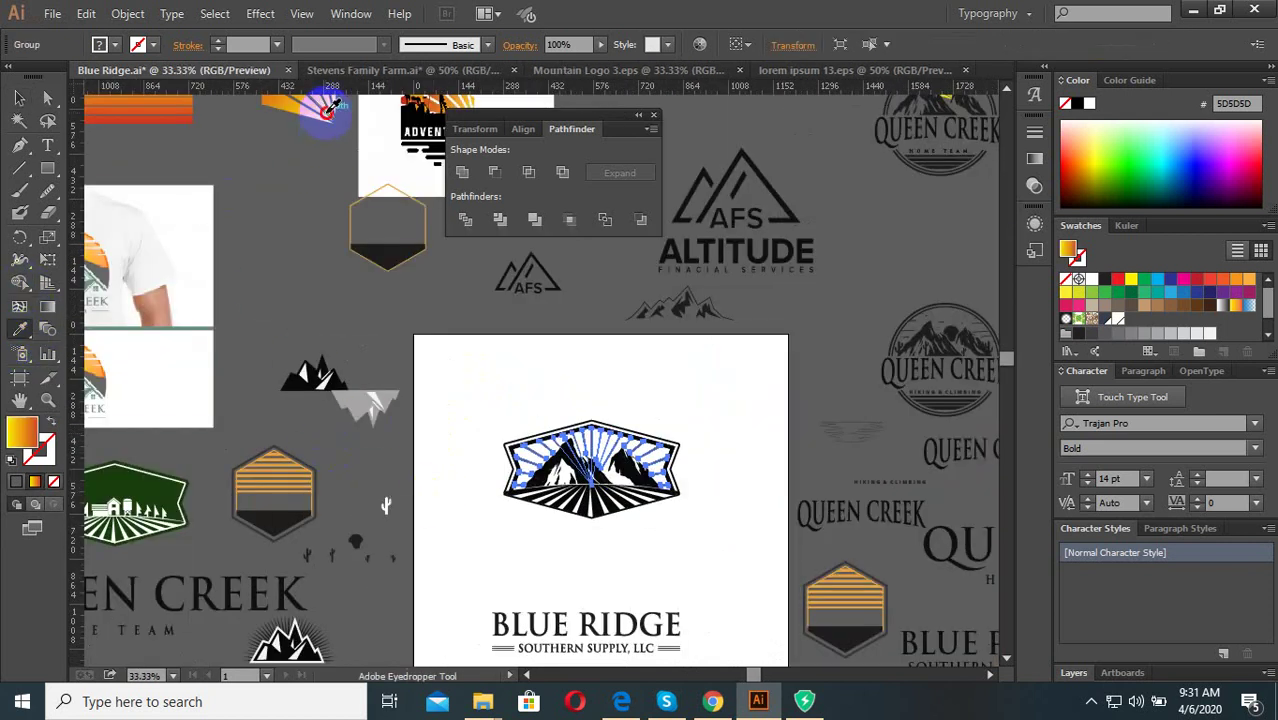
{"action": "scroll", "coordinate": [552, 479], "scroll_direction": "up", "scroll_amount": 1}
{"action": "left_click", "coordinate": [21, 99]}
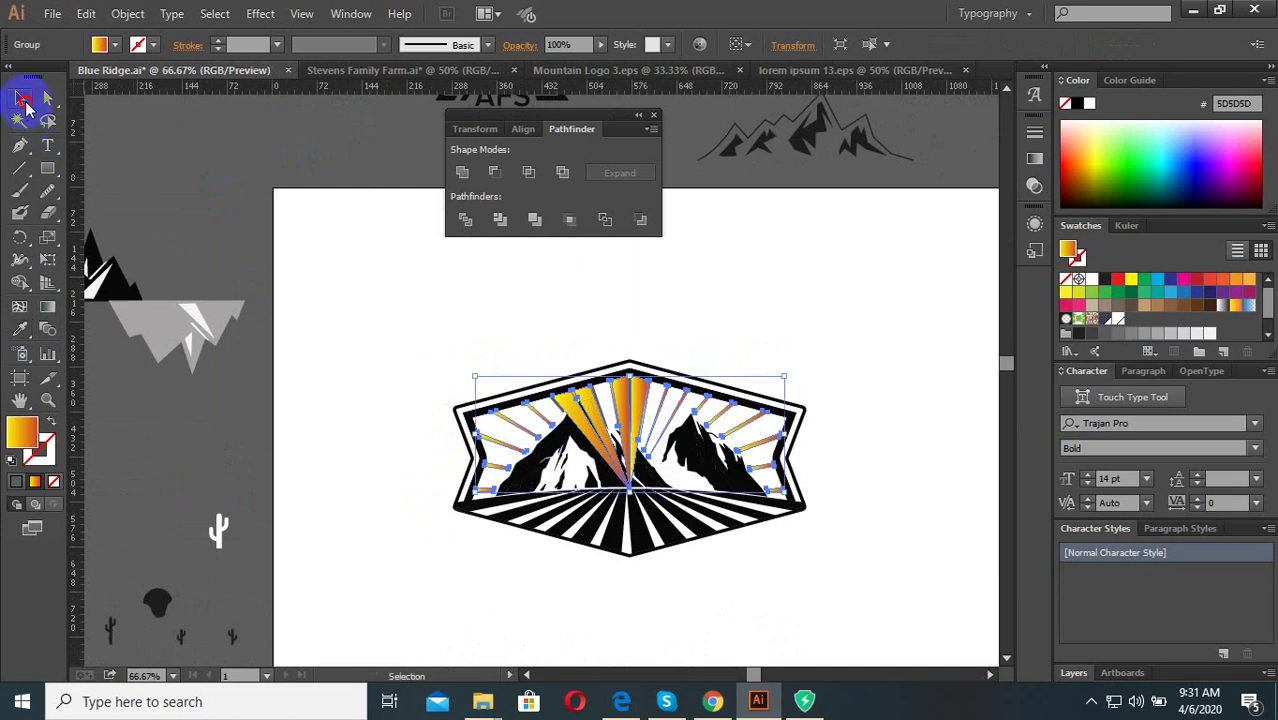
{"action": "scroll", "coordinate": [589, 387], "scroll_direction": "up", "scroll_amount": 2}
{"action": "left_click", "coordinate": [592, 430]}
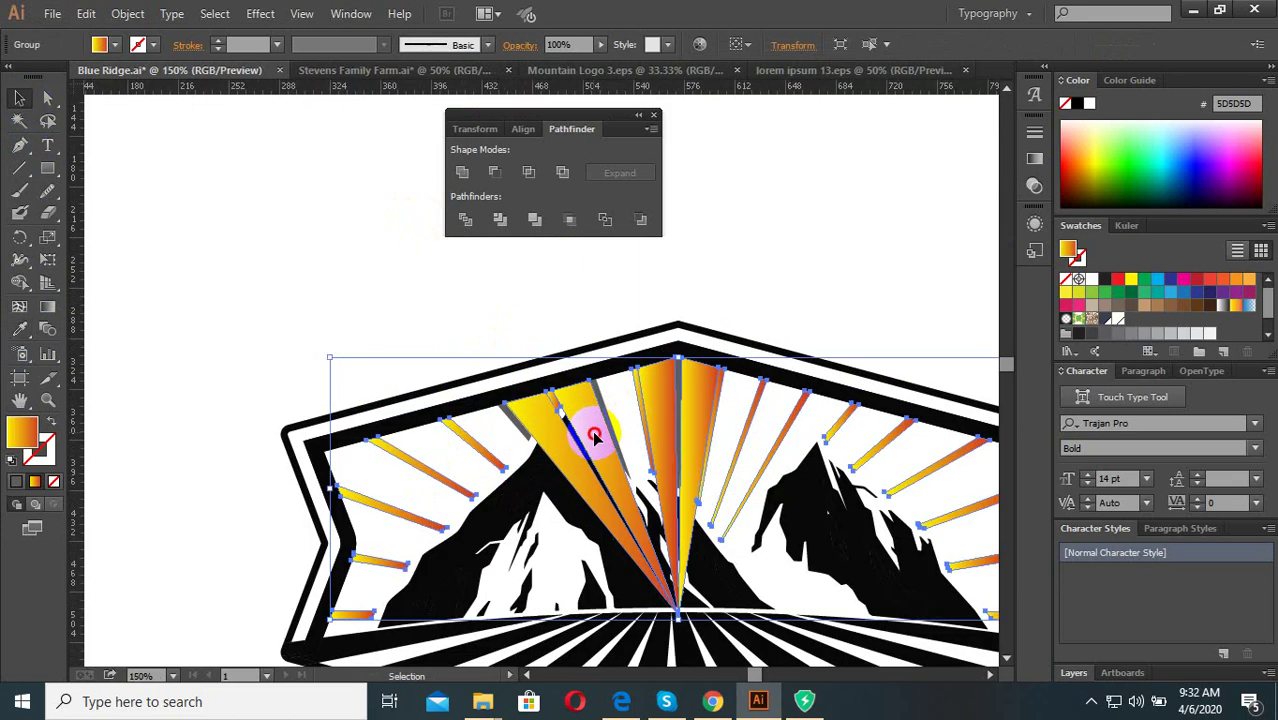
{"action": "double_click", "coordinate": [592, 433]}
{"action": "left_click", "coordinate": [590, 443]}
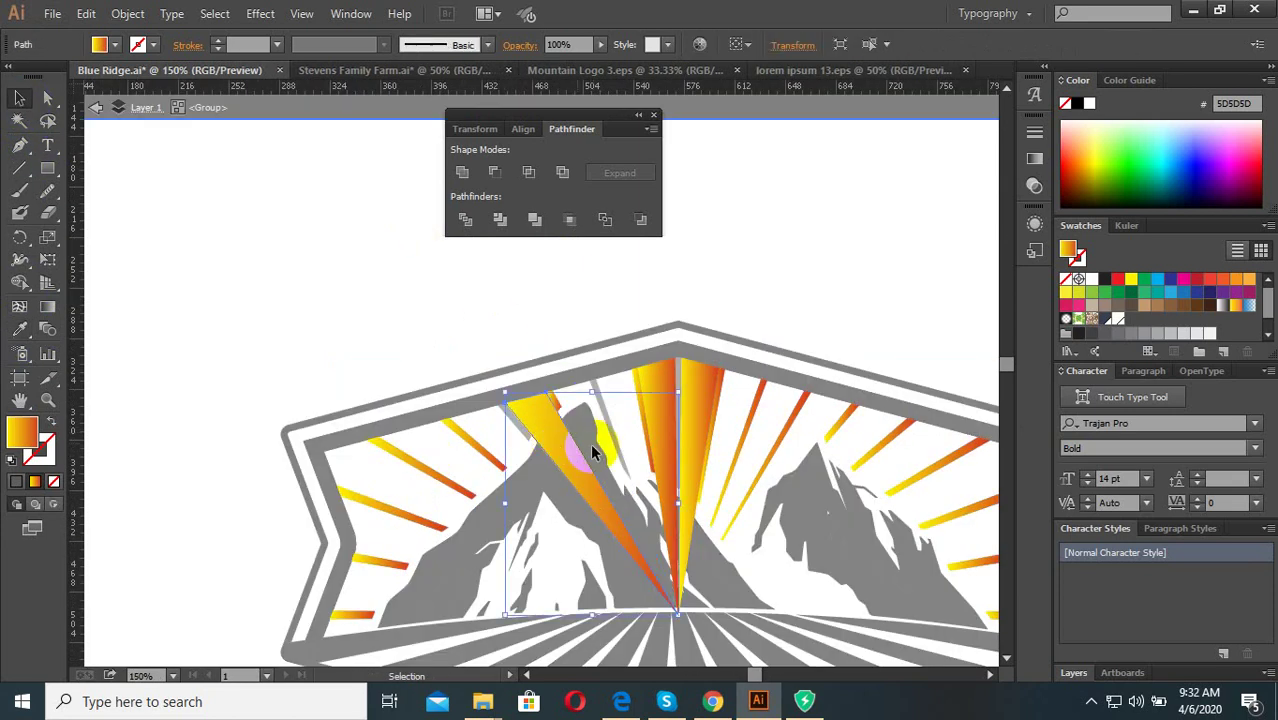
{"action": "left_click", "coordinate": [669, 447]}
{"action": "key", "text": "Delete"}
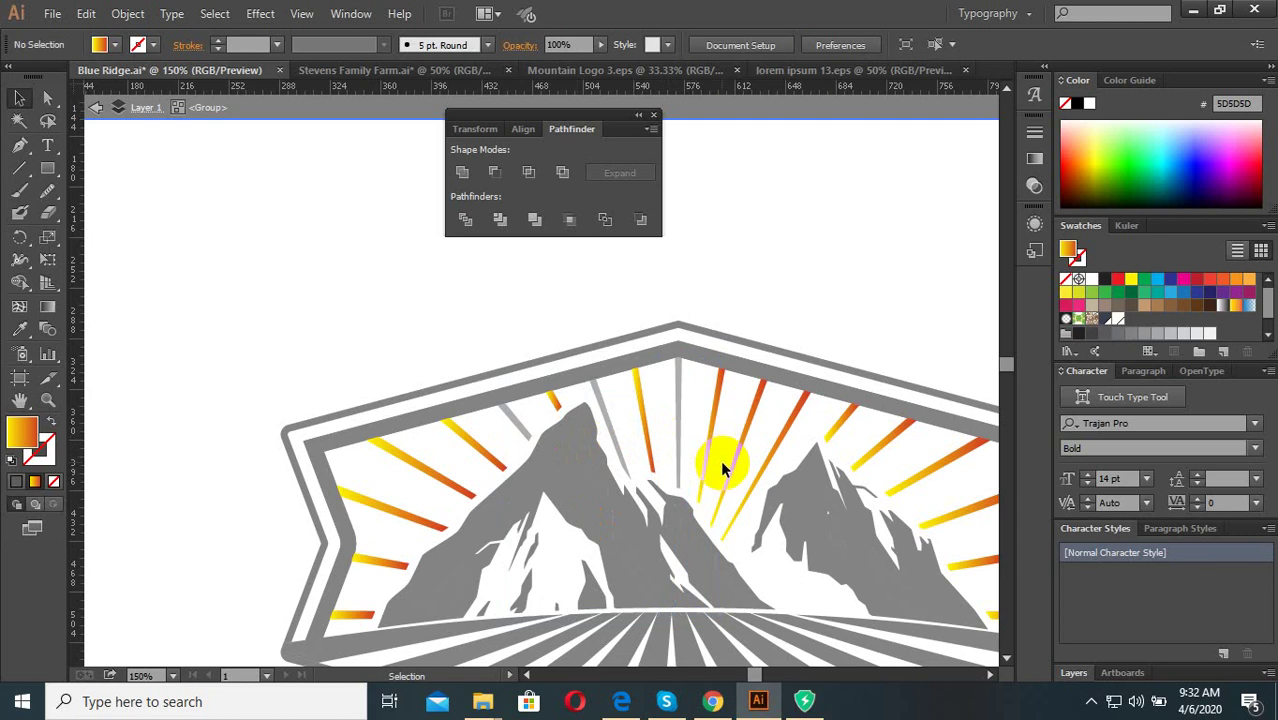
{"action": "double_click", "coordinate": [733, 292]}
Copy the orange gradient onto the grey centre ray and its left neighbour with the Eyedropper.
{"action": "left_click", "coordinate": [680, 420]}
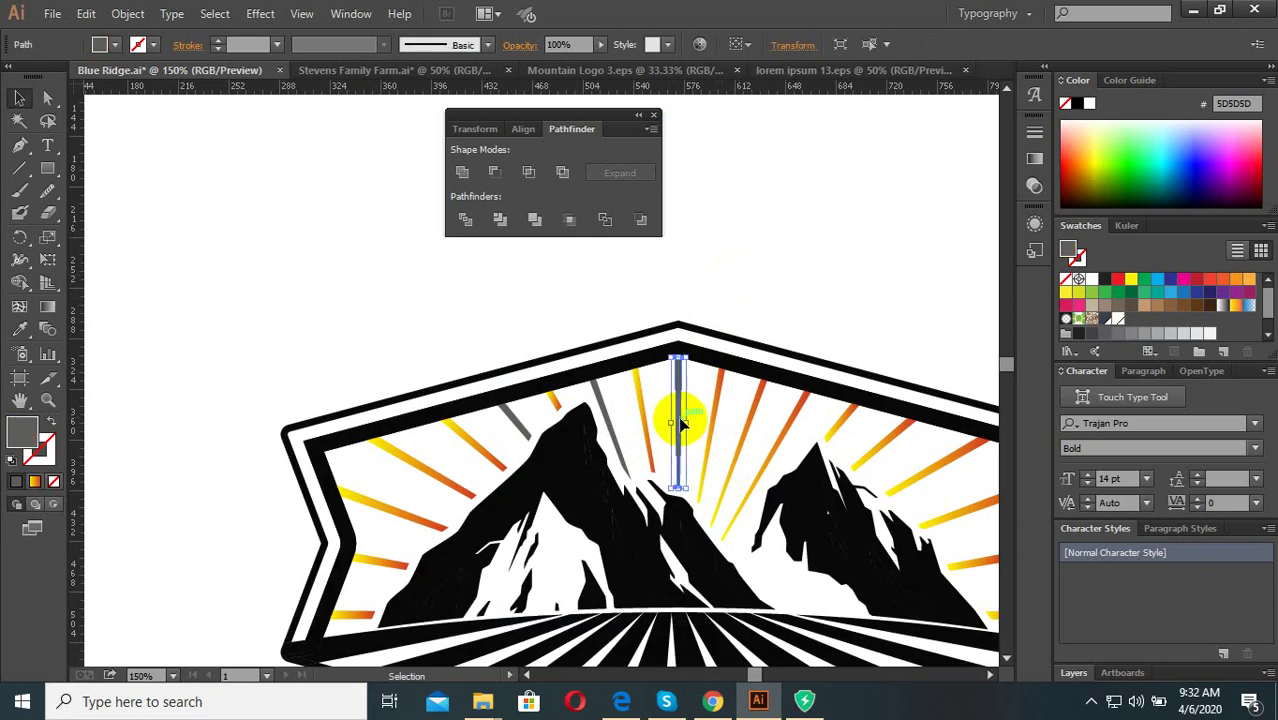
{"action": "left_click", "coordinate": [610, 414], "text": "shift"}
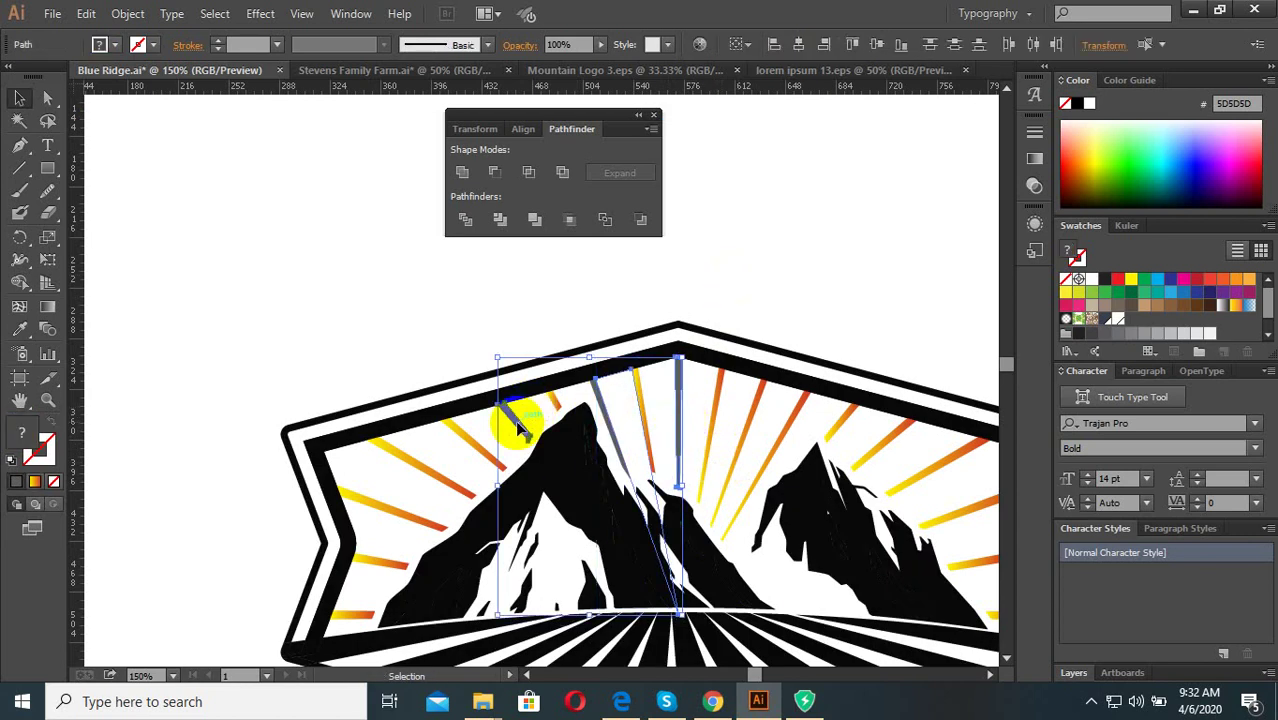
{"action": "left_click", "coordinate": [19, 330]}
{"action": "left_click", "coordinate": [413, 490]}
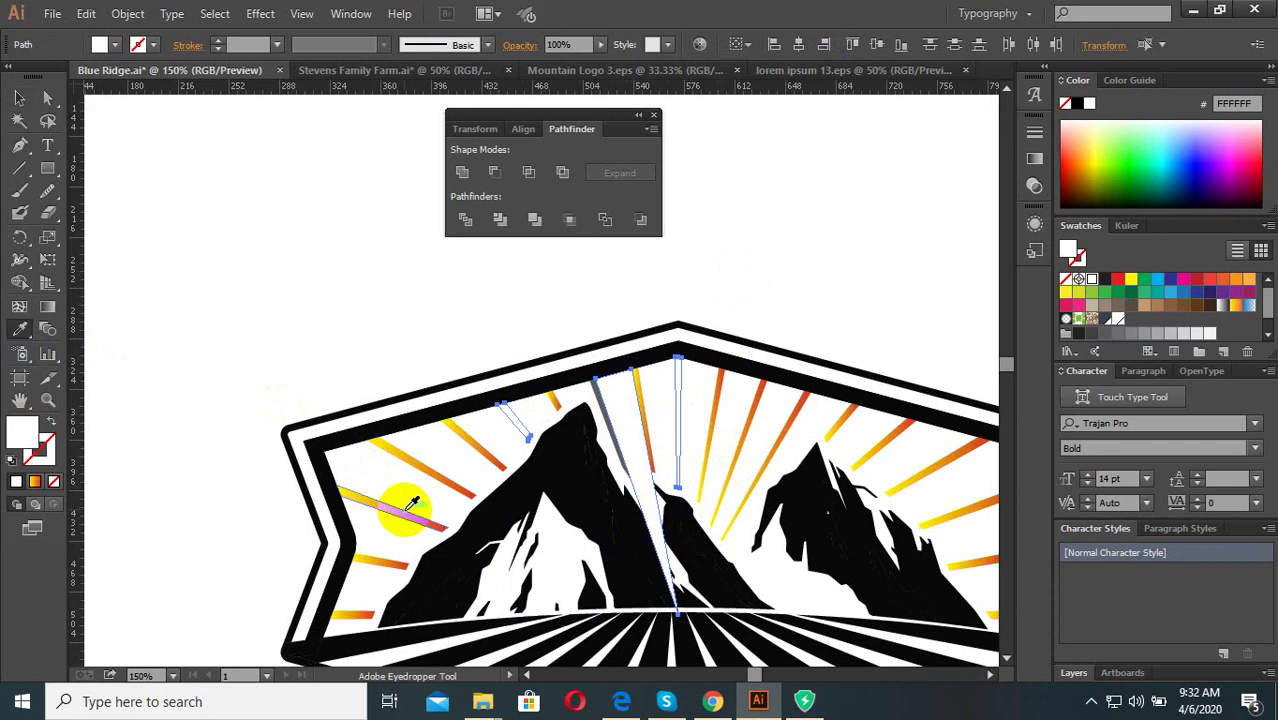
{"action": "key", "text": "v"}
{"action": "left_click", "coordinate": [163, 171]}
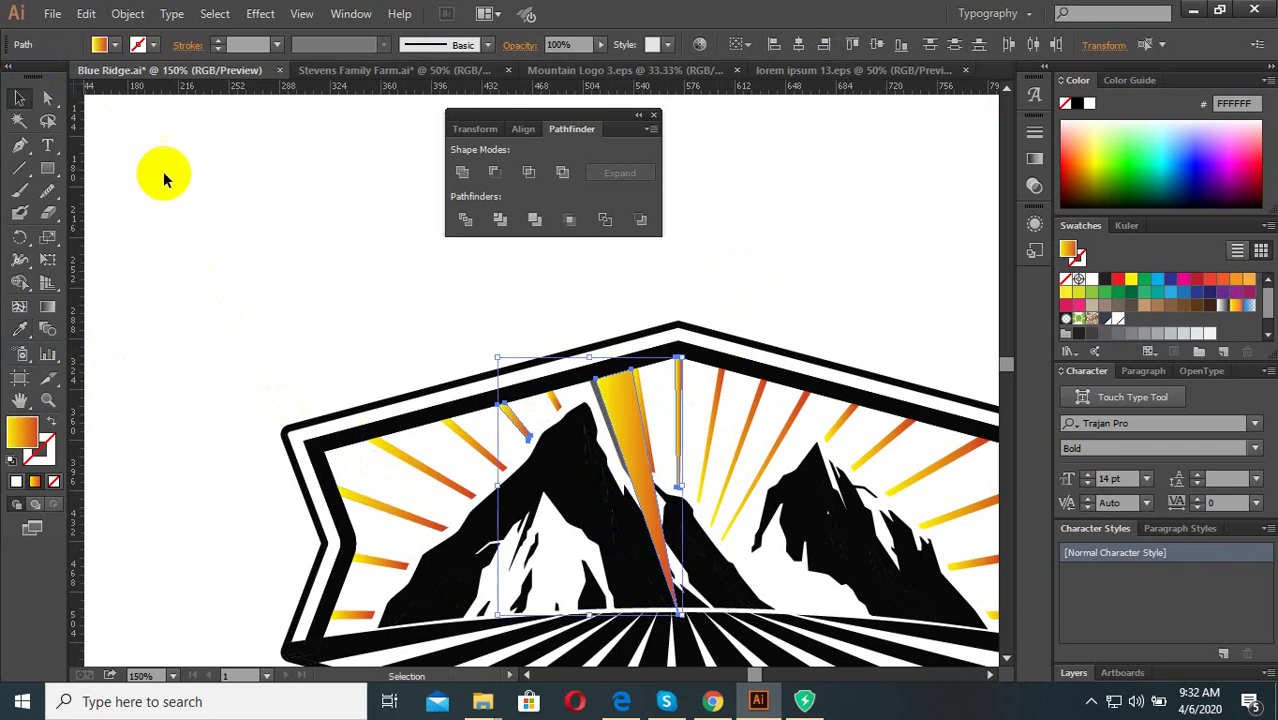
Delete the wide orange ray left of centre and give the last thin grey ray the gradient.
{"action": "left_click", "coordinate": [627, 414]}
{"action": "key", "text": "Delete"}
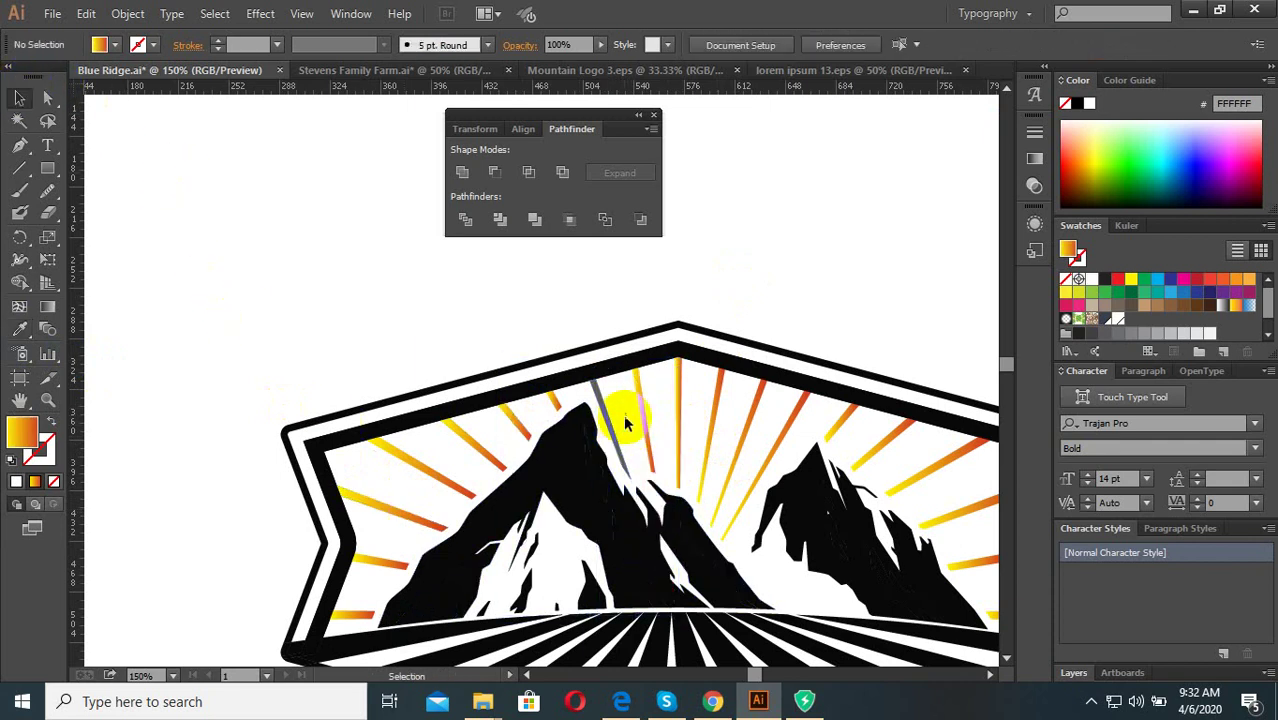
{"action": "left_click", "coordinate": [613, 420]}
{"action": "left_click", "coordinate": [16, 338]}
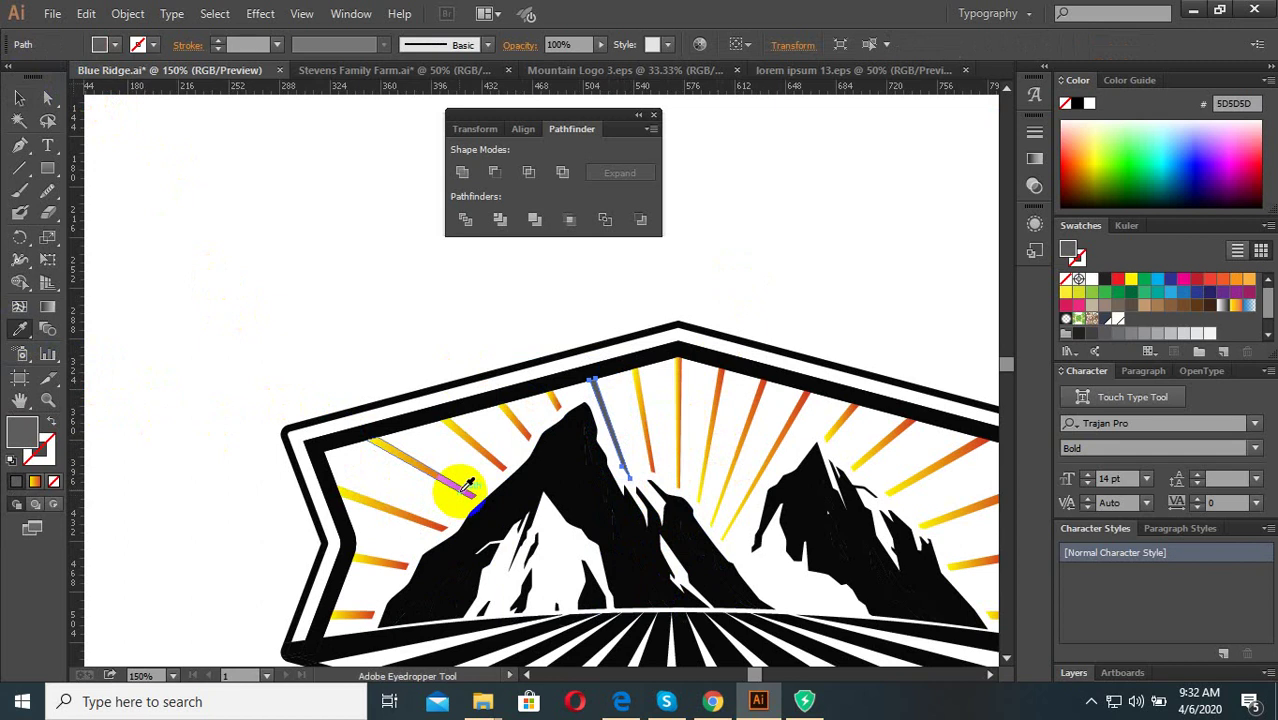
{"action": "left_click", "coordinate": [495, 468]}
{"action": "left_click", "coordinate": [204, 164]}
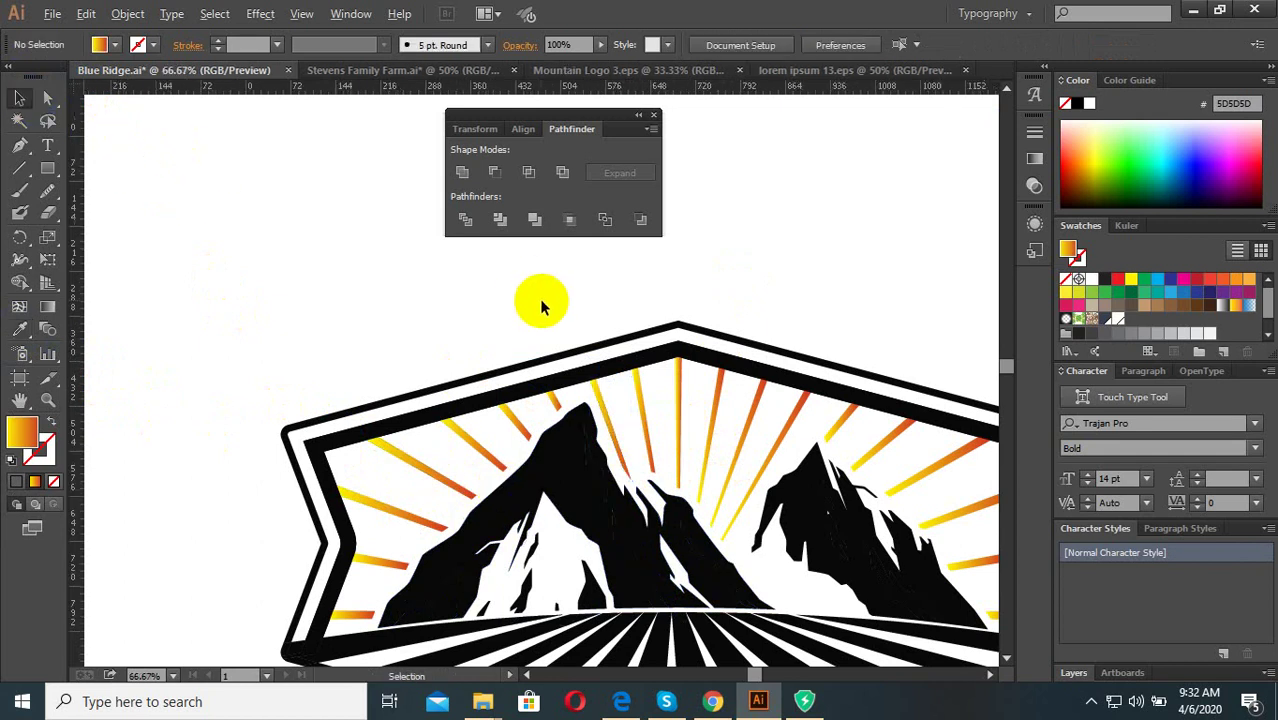
{"action": "scroll", "coordinate": [600, 400], "scroll_direction": "down", "scroll_amount": 3}
{"action": "scroll", "coordinate": [856, 499], "scroll_direction": "up", "scroll_amount": 3}
{"action": "scroll", "coordinate": [676, 516], "scroll_direction": "down", "scroll_amount": 1}
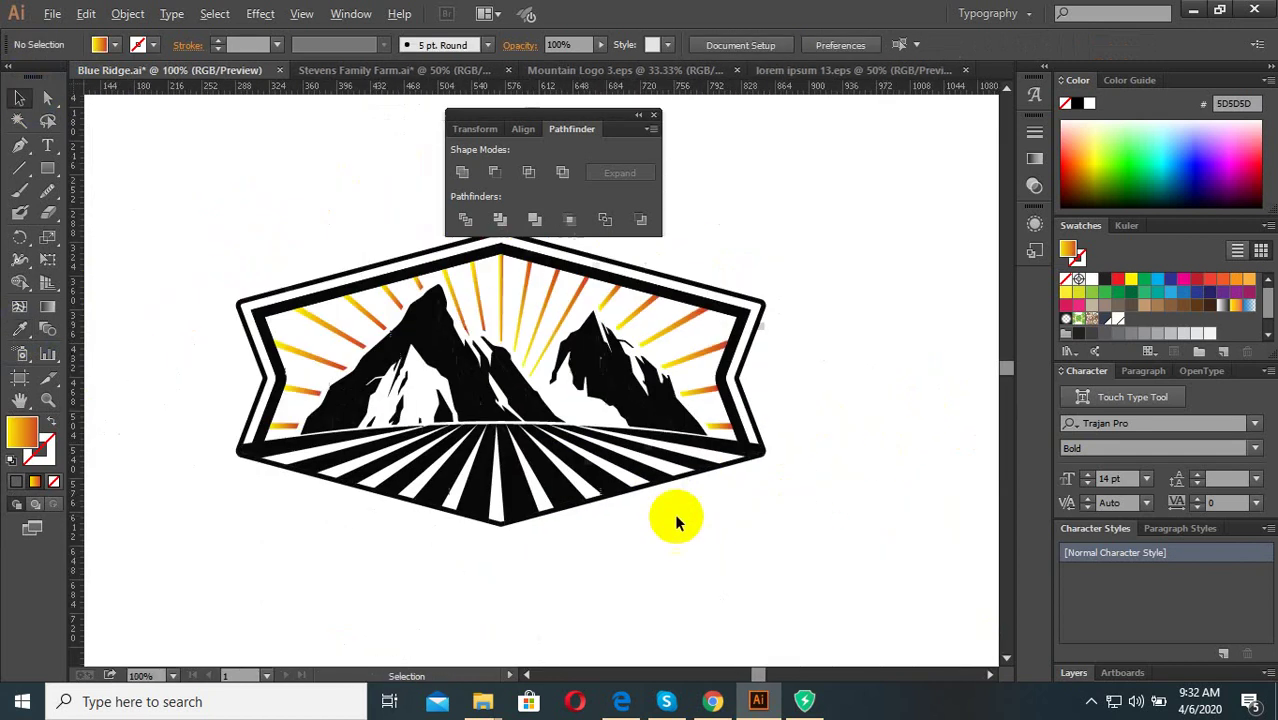
{"action": "scroll", "coordinate": [718, 456], "scroll_direction": "up", "scroll_amount": 3}
{"action": "scroll", "coordinate": [708, 490], "scroll_direction": "up", "scroll_amount": 2}
{"action": "scroll", "coordinate": [708, 490], "scroll_direction": "down", "scroll_amount": 3}
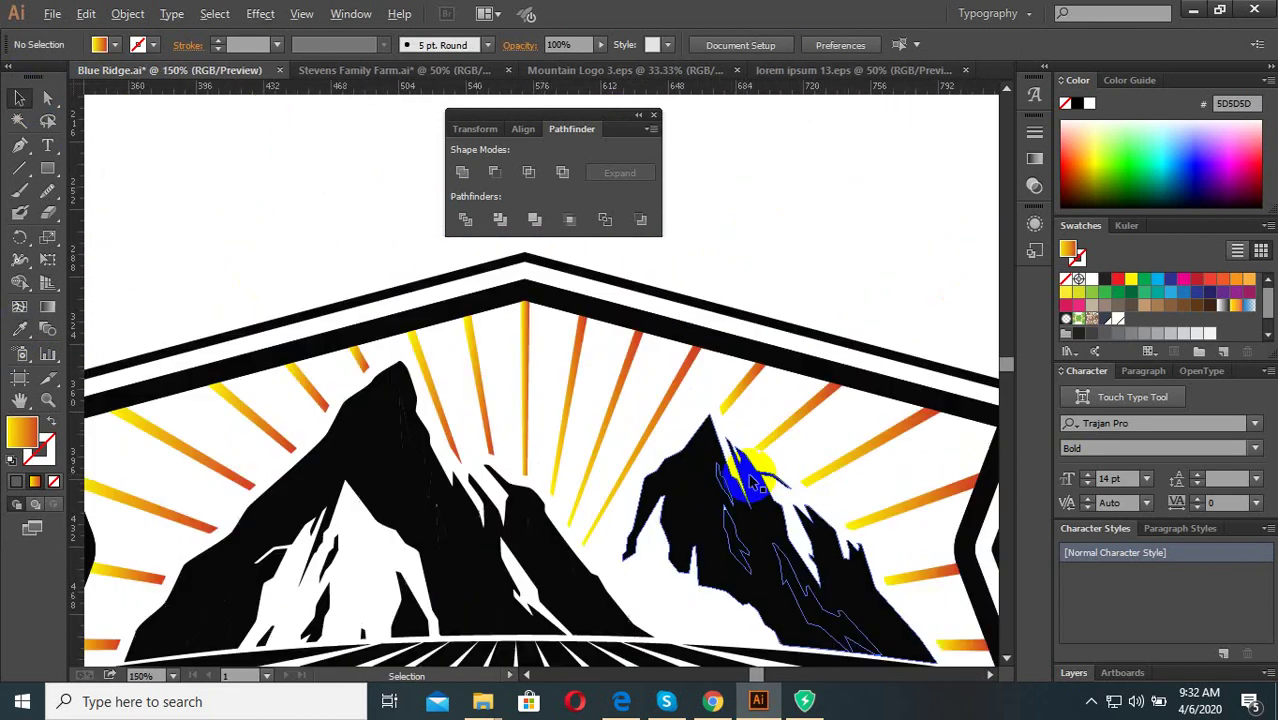
{"action": "scroll", "coordinate": [756, 457], "scroll_direction": "down", "scroll_amount": 2}
{"action": "scroll", "coordinate": [838, 618], "scroll_direction": "up", "scroll_amount": 1}
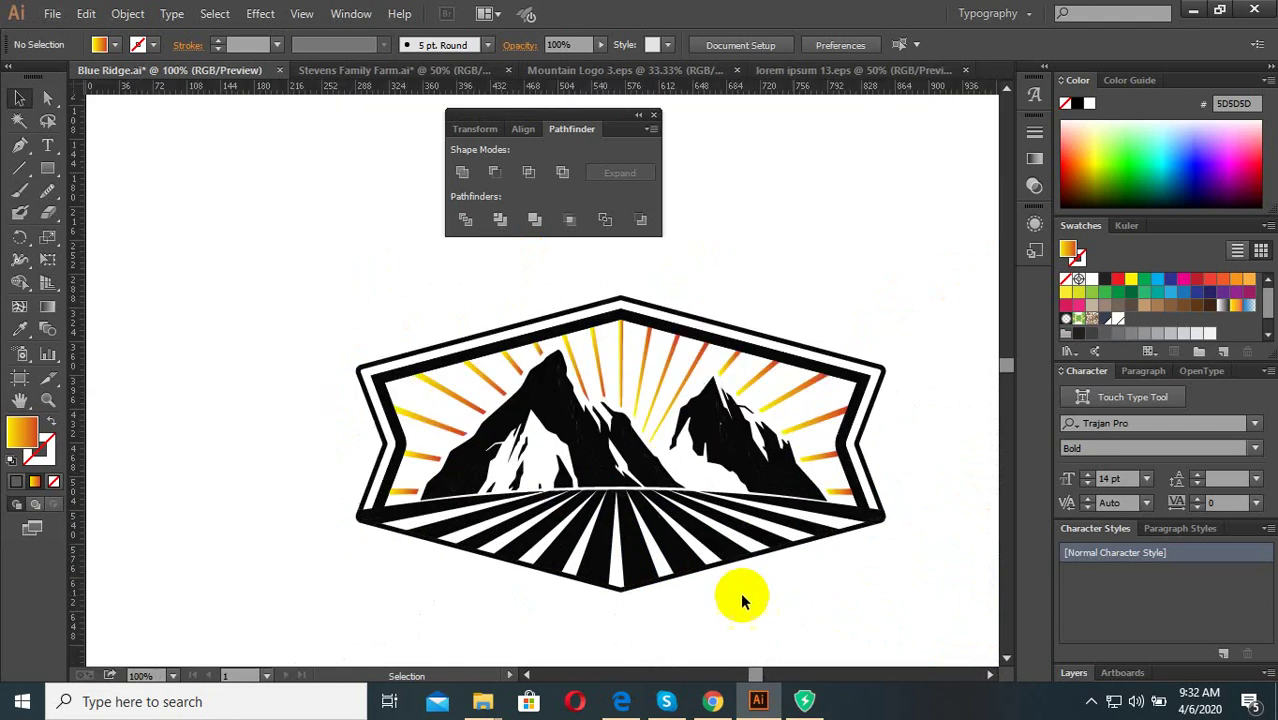
{"action": "left_click", "coordinate": [718, 550]}
{"action": "scroll", "coordinate": [678, 553], "scroll_direction": "up", "scroll_amount": 2}
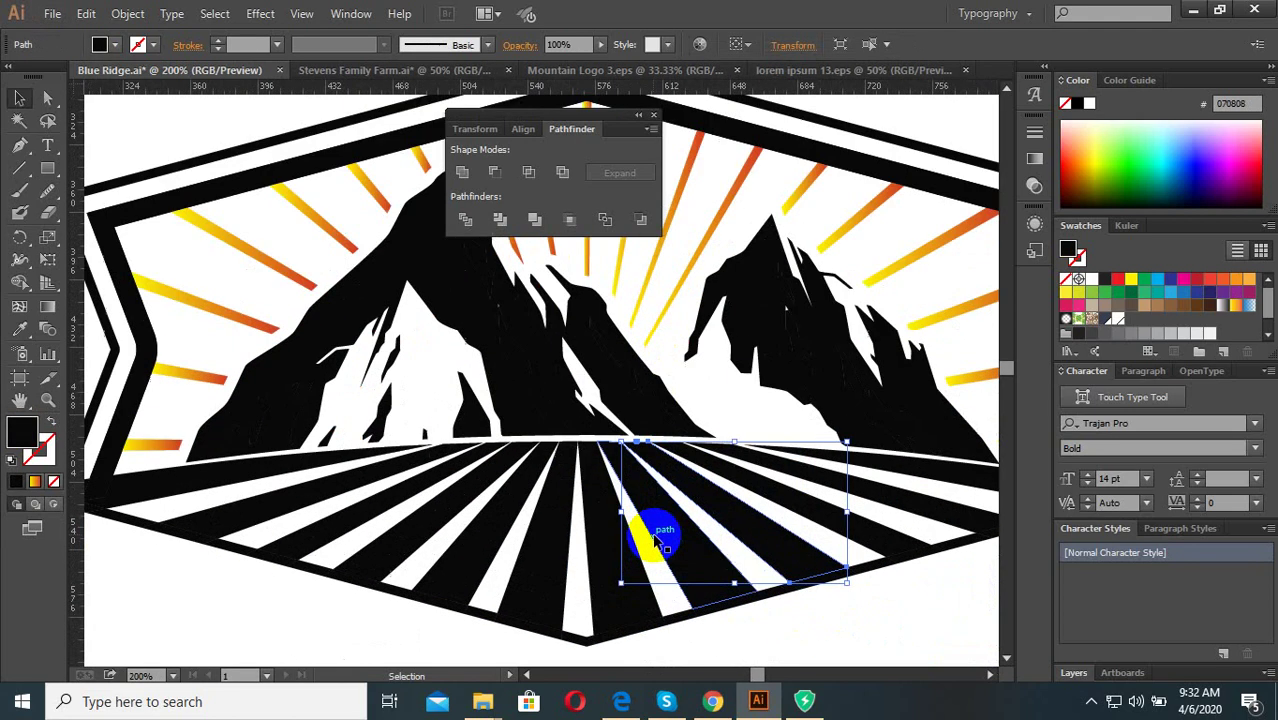
{"action": "scroll", "coordinate": [828, 457], "scroll_direction": "up", "scroll_amount": 1}
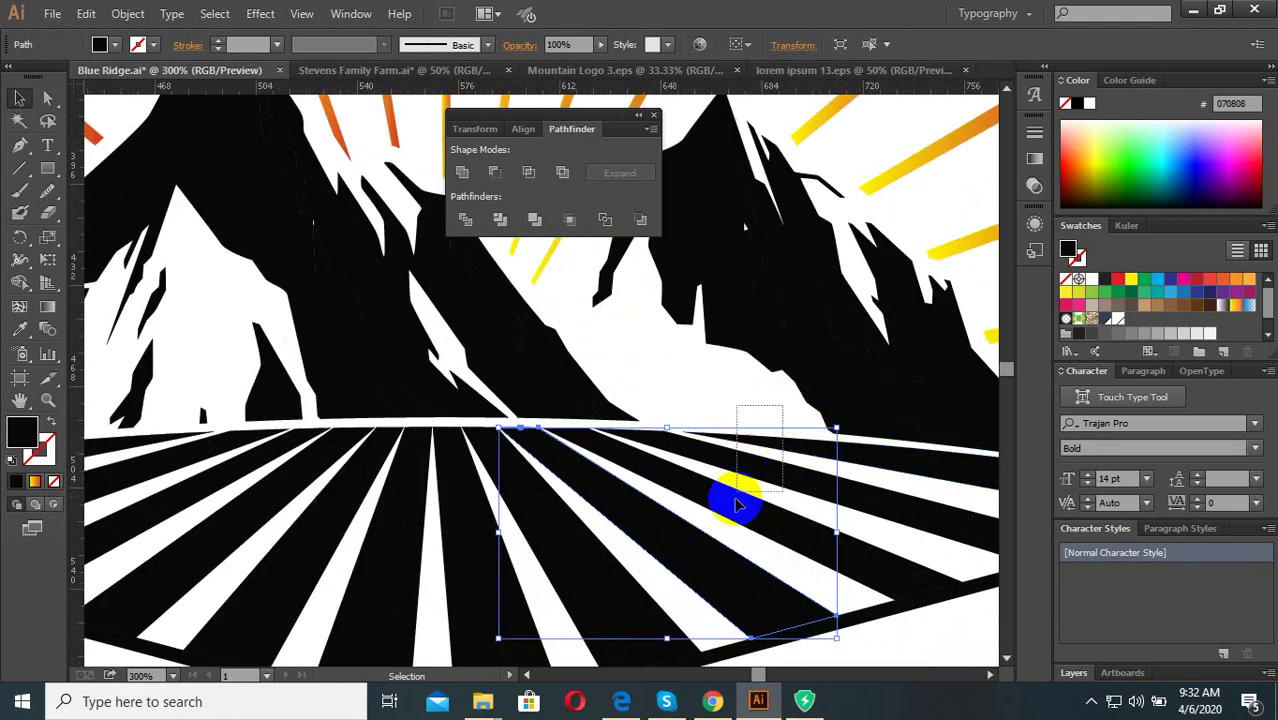
{"action": "left_click", "coordinate": [708, 382]}
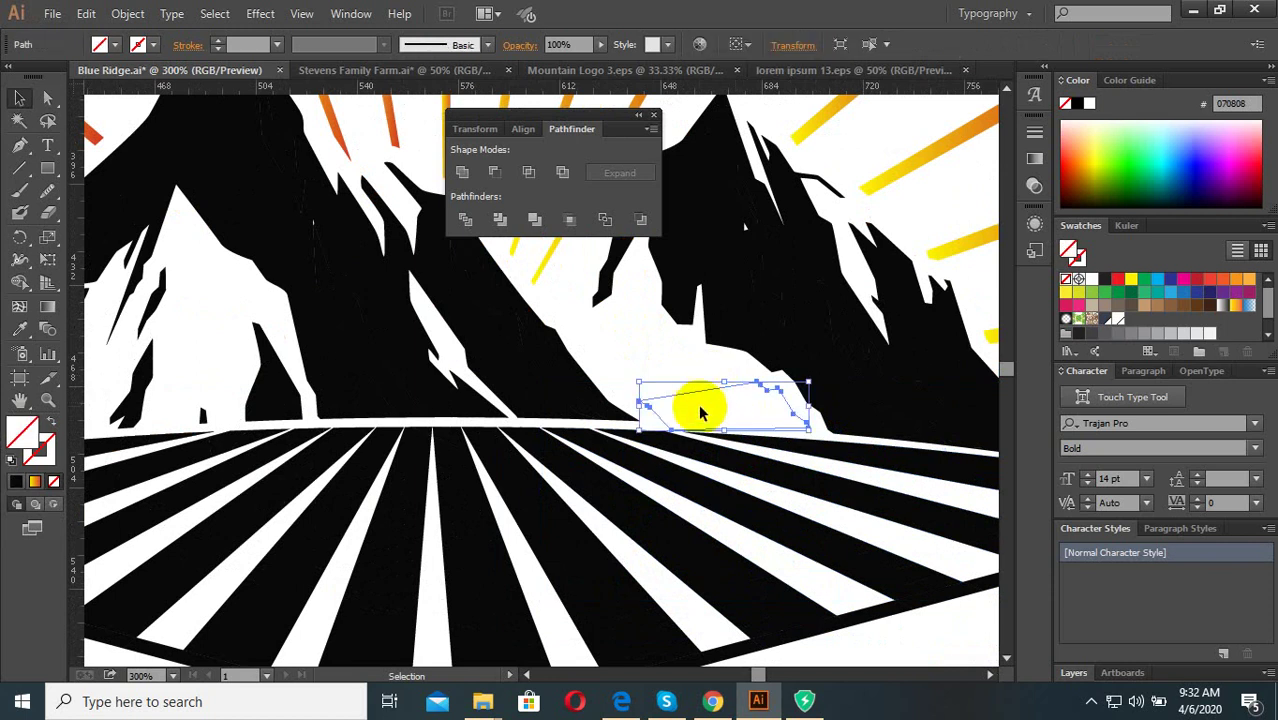
{"action": "left_click", "coordinate": [770, 462]}
{"action": "left_click", "coordinate": [702, 525]}
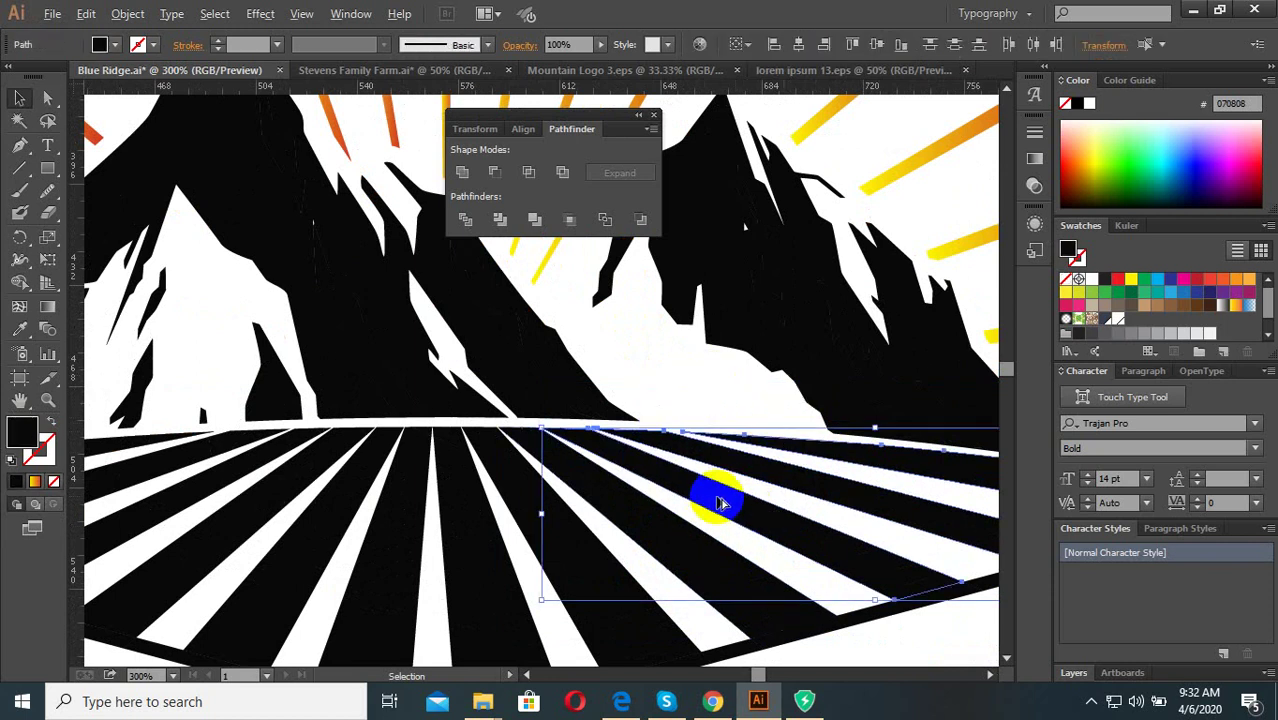
{"action": "scroll", "coordinate": [927, 491], "scroll_direction": "down", "scroll_amount": 2}
{"action": "scroll", "coordinate": [927, 508], "scroll_direction": "up", "scroll_amount": 2}
{"action": "scroll", "coordinate": [950, 508], "scroll_direction": "down", "scroll_amount": 1}
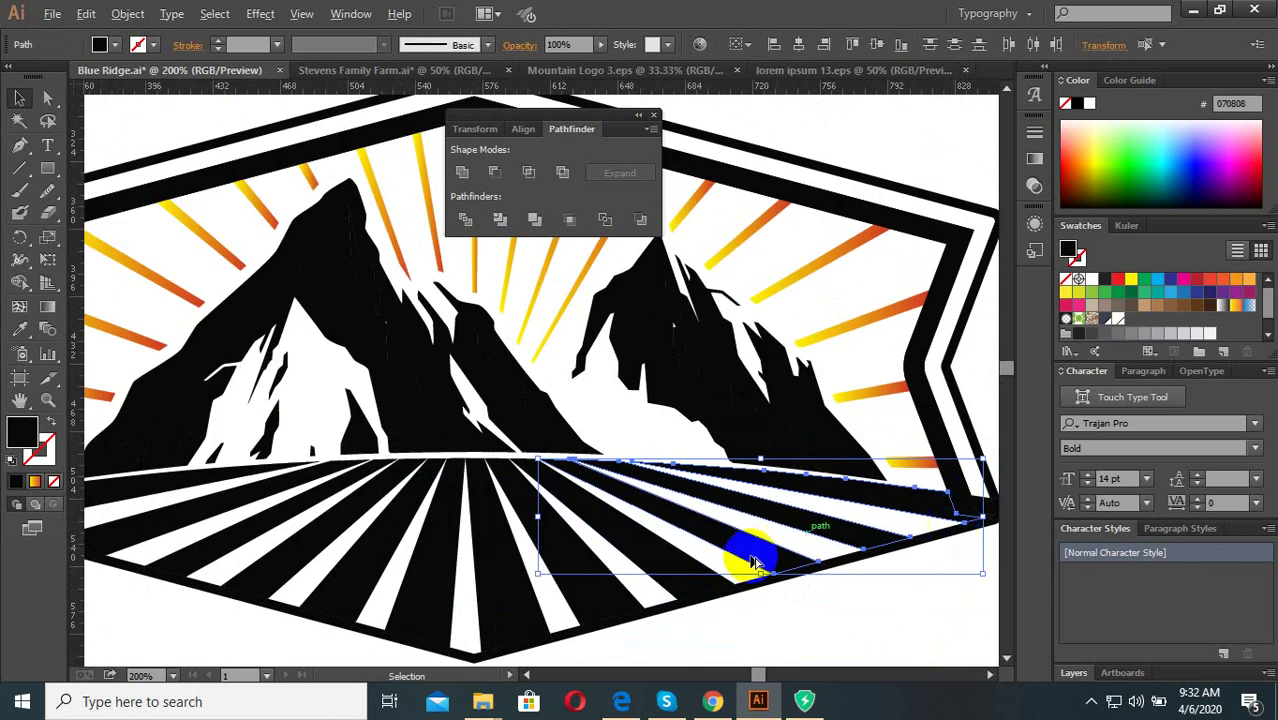
{"action": "left_click", "coordinate": [633, 533], "text": "shift"}
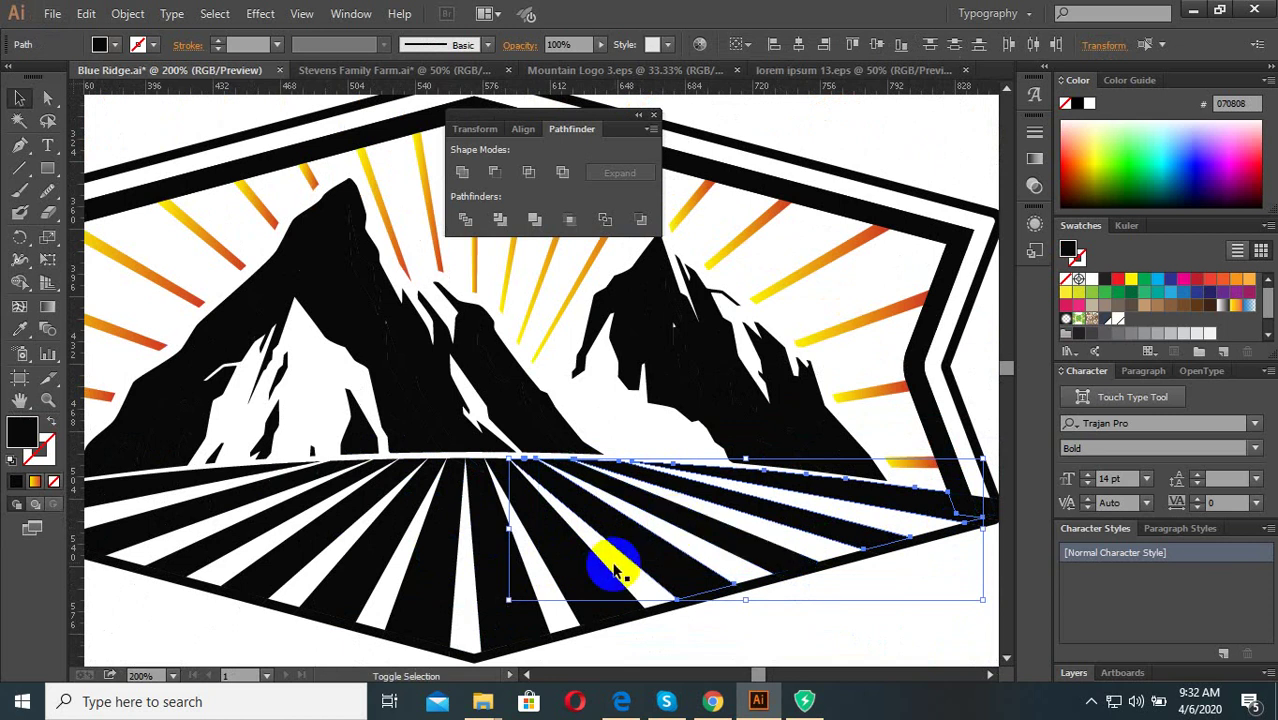
{"action": "left_click", "coordinate": [462, 571], "text": "shift"}
{"action": "left_click", "coordinate": [418, 576], "text": "shift"}
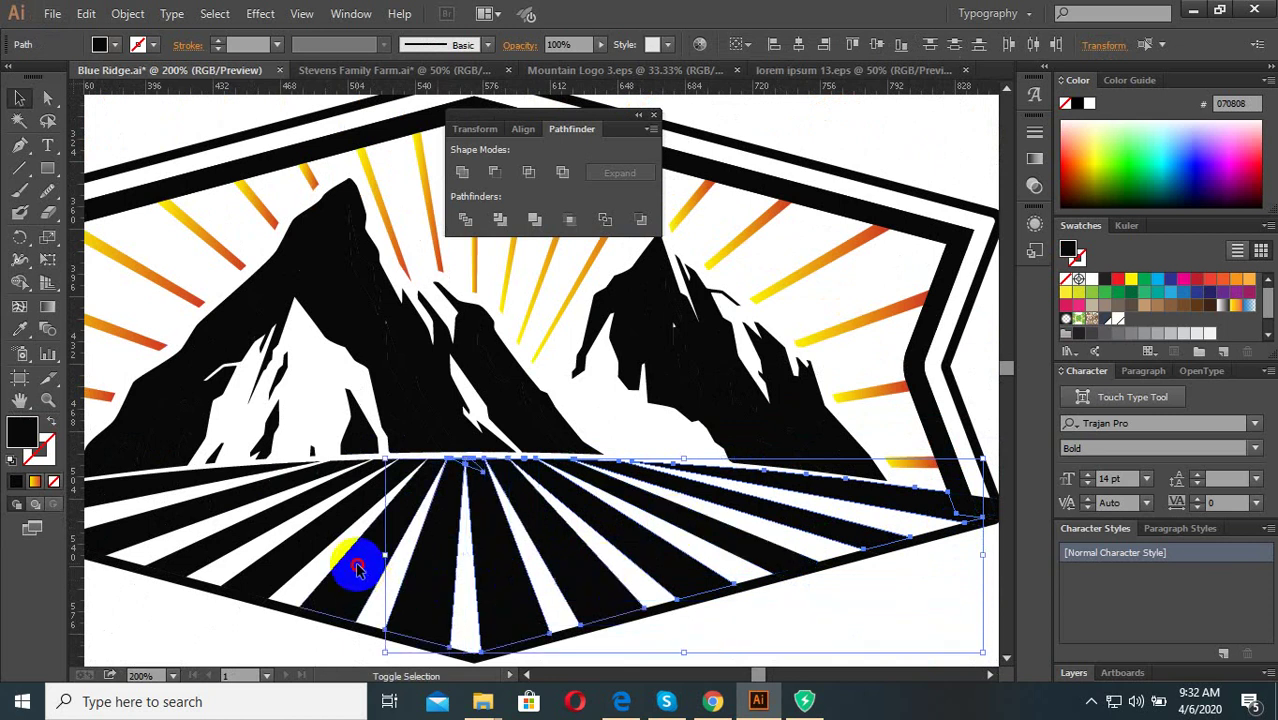
{"action": "left_click", "coordinate": [285, 519], "text": "shift"}
{"action": "left_click", "coordinate": [234, 499], "text": "shift"}
{"action": "left_click", "coordinate": [177, 479], "text": "shift"}
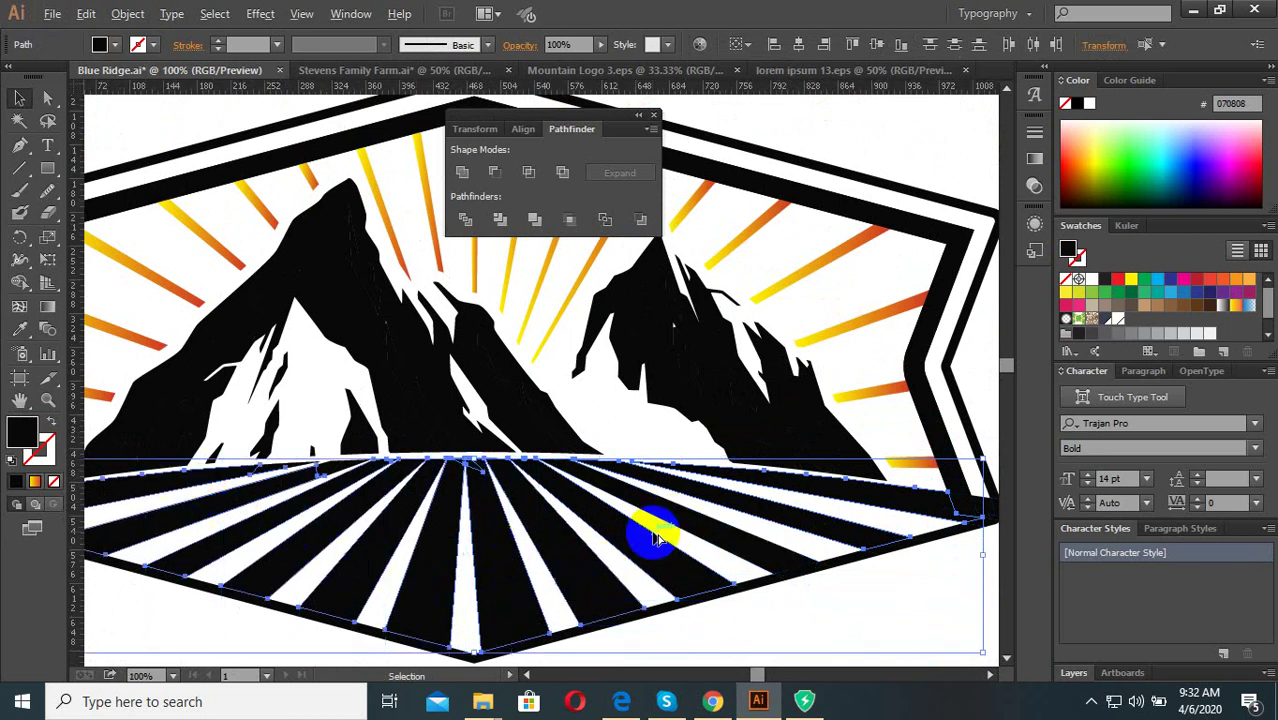
{"action": "scroll", "coordinate": [652, 535], "scroll_direction": "down", "scroll_amount": 1}
{"action": "scroll", "coordinate": [356, 513], "scroll_direction": "up", "scroll_amount": 3}
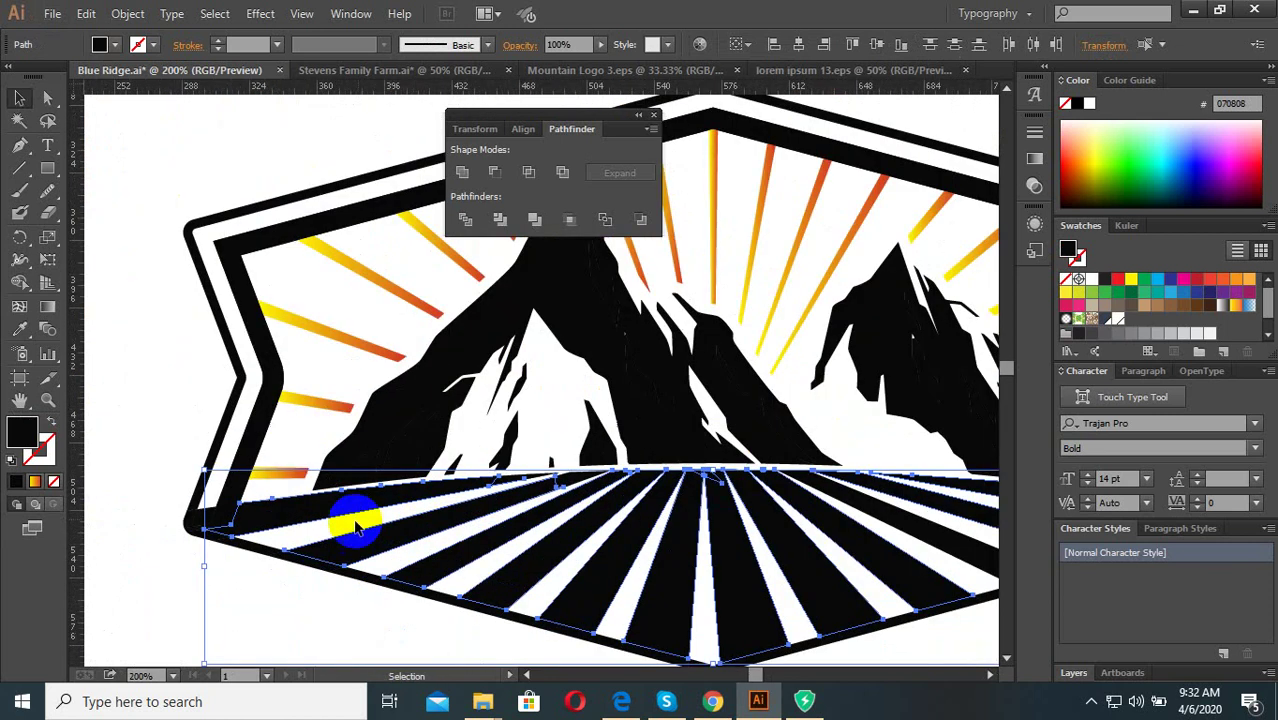
{"action": "left_click", "coordinate": [20, 331]}
{"action": "left_click", "coordinate": [310, 399]}
{"action": "scroll", "coordinate": [491, 442], "scroll_direction": "down", "scroll_amount": 2}
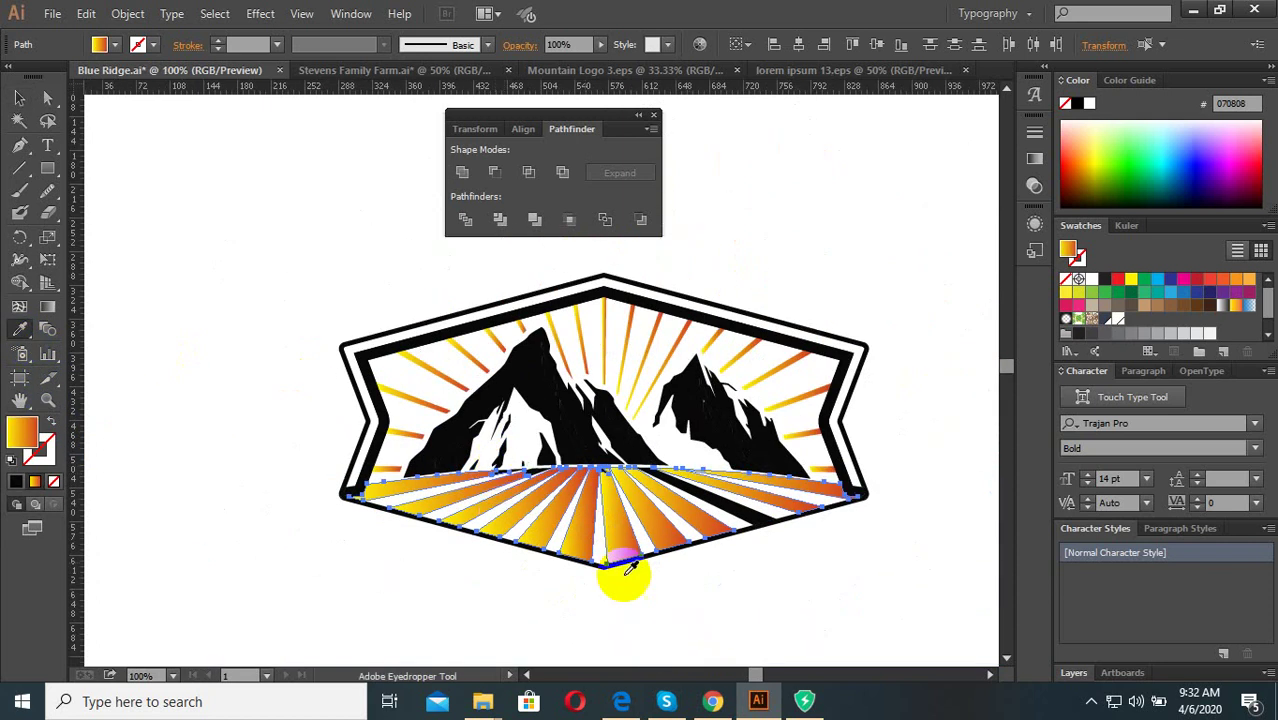
{"action": "left_click", "coordinate": [19, 98]}
{"action": "left_click", "coordinate": [737, 601]}
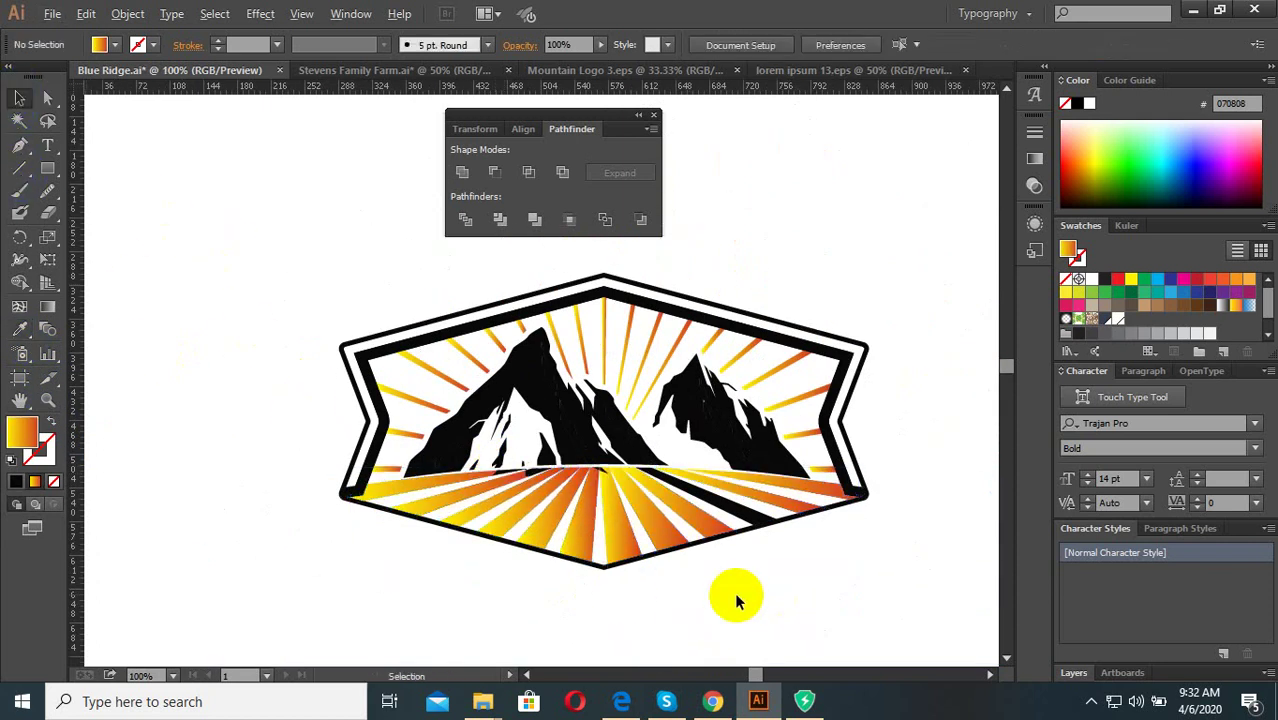
Undo the gradient so the lower stripes are black again, then group the whole mountain badge.
{"action": "key", "text": "ctrl+z"}
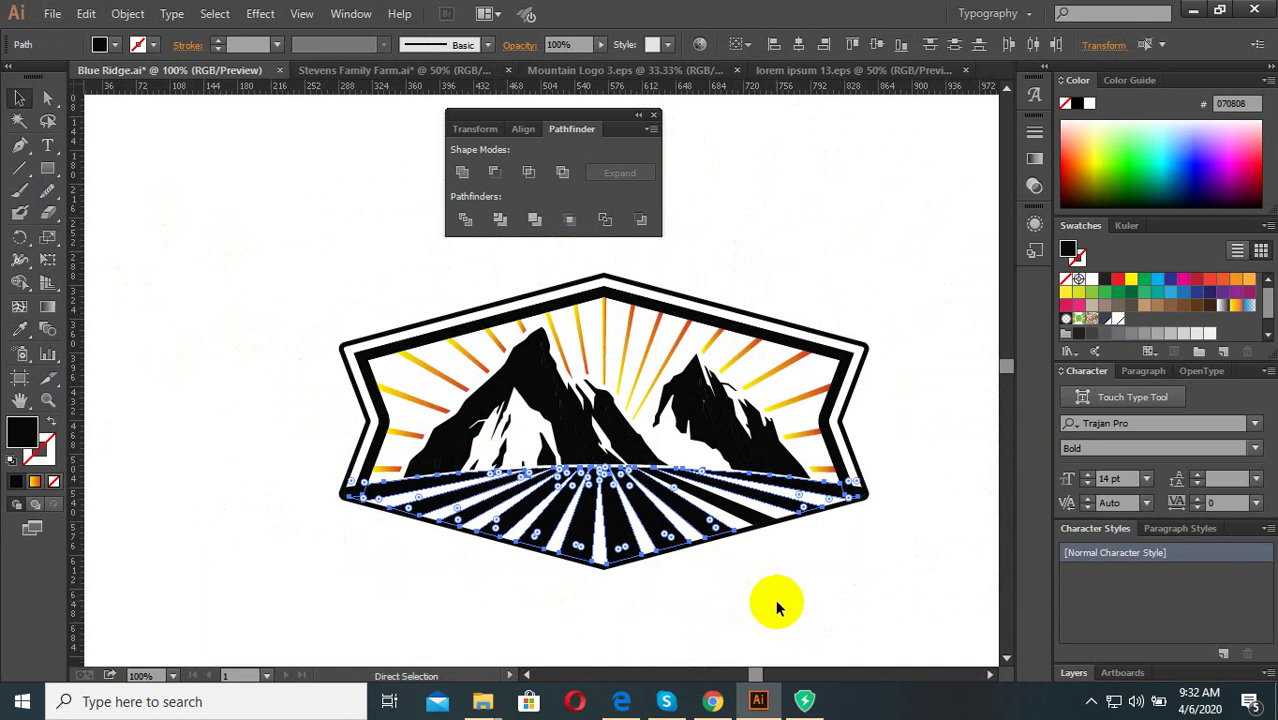
{"action": "left_click", "coordinate": [778, 607]}
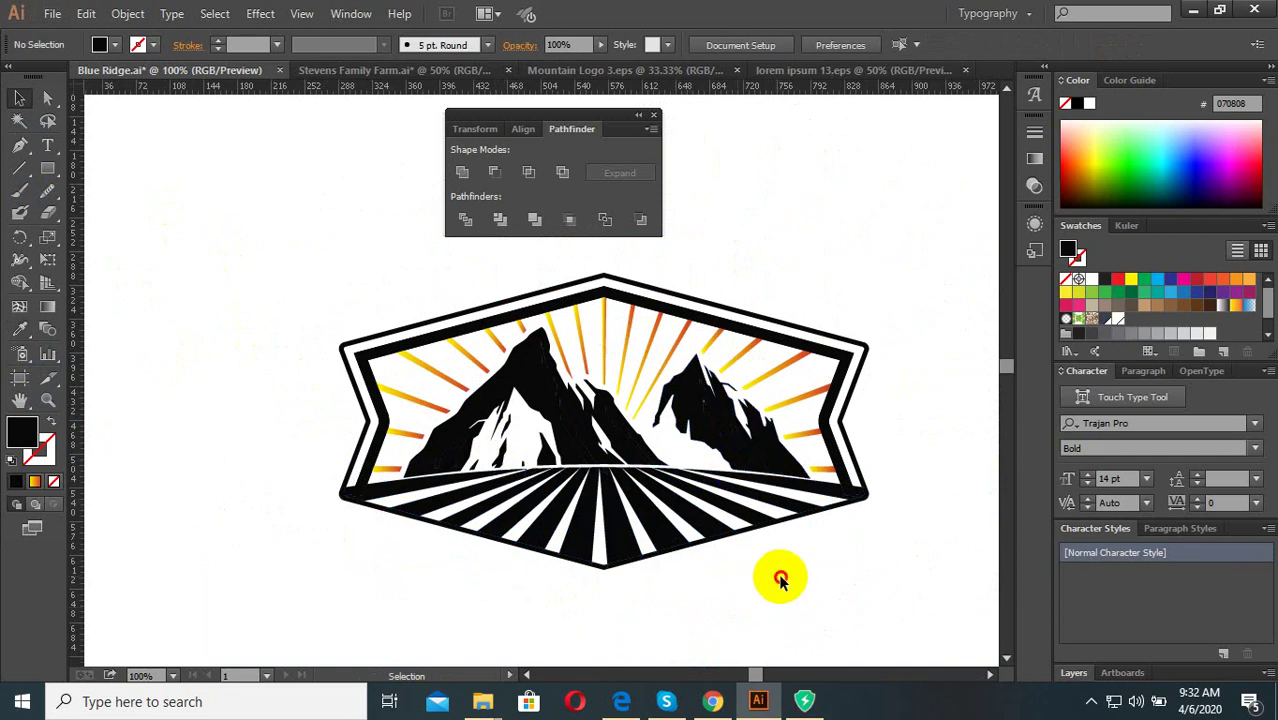
{"action": "scroll", "coordinate": [588, 392], "scroll_direction": "down", "scroll_amount": 2}
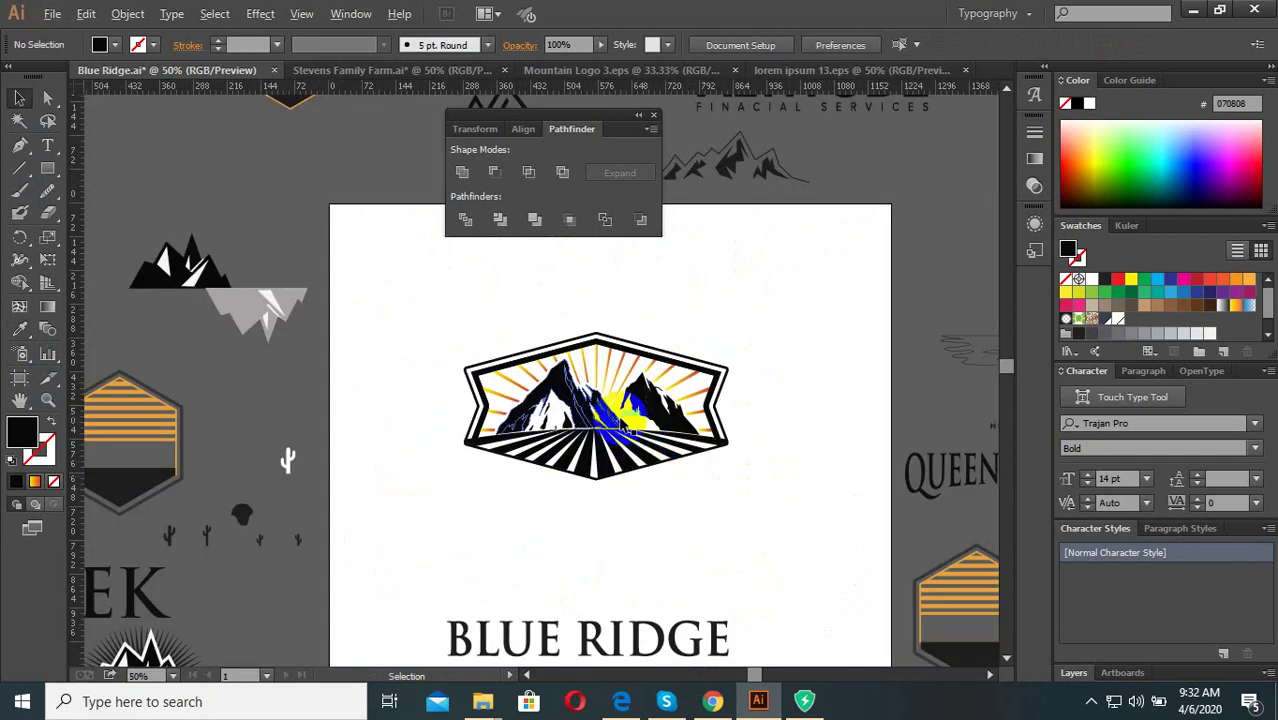
{"action": "left_click_drag", "start_coordinate": [758, 489], "coordinate": [553, 418]}
{"action": "right_click", "coordinate": [553, 418]}
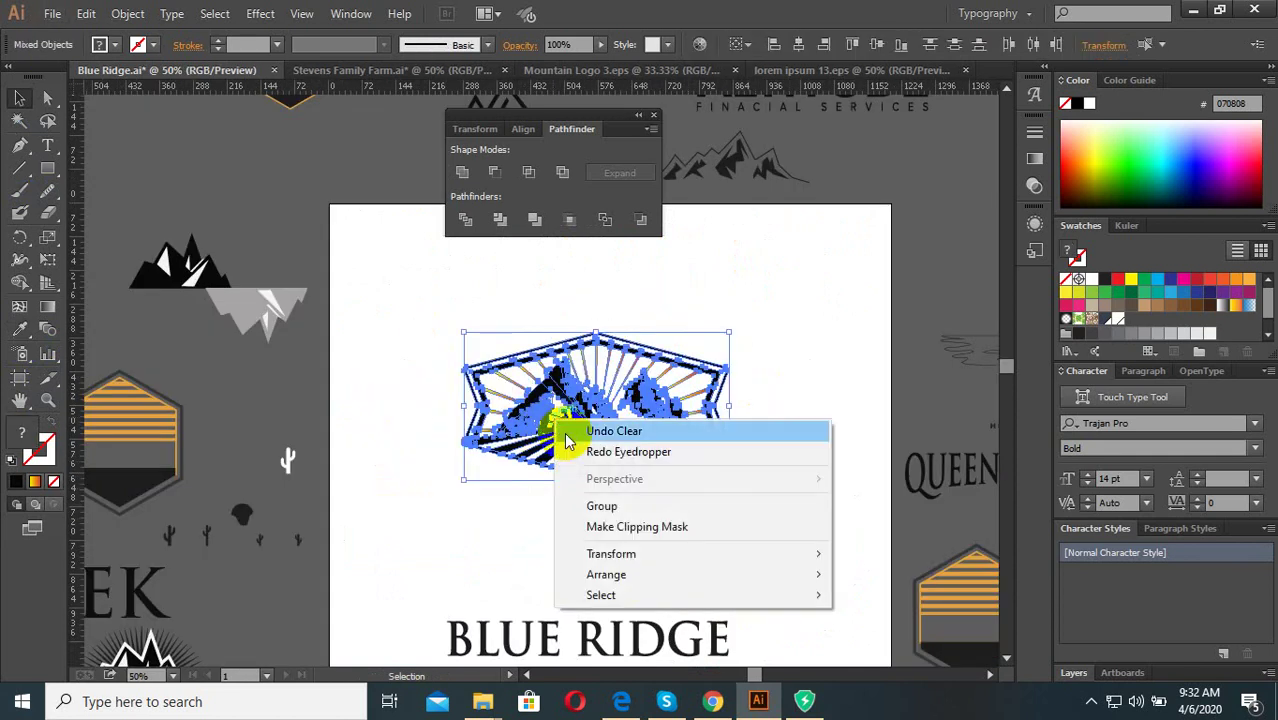
{"action": "left_click", "coordinate": [613, 506]}
{"action": "left_click", "coordinate": [727, 458]}
Move the grouped badge lower so it sits just above the BLUE RIDGE text.
{"action": "scroll", "coordinate": [727, 458], "scroll_direction": "down", "scroll_amount": 2}
{"action": "scroll", "coordinate": [733, 505], "scroll_direction": "up", "scroll_amount": 2}
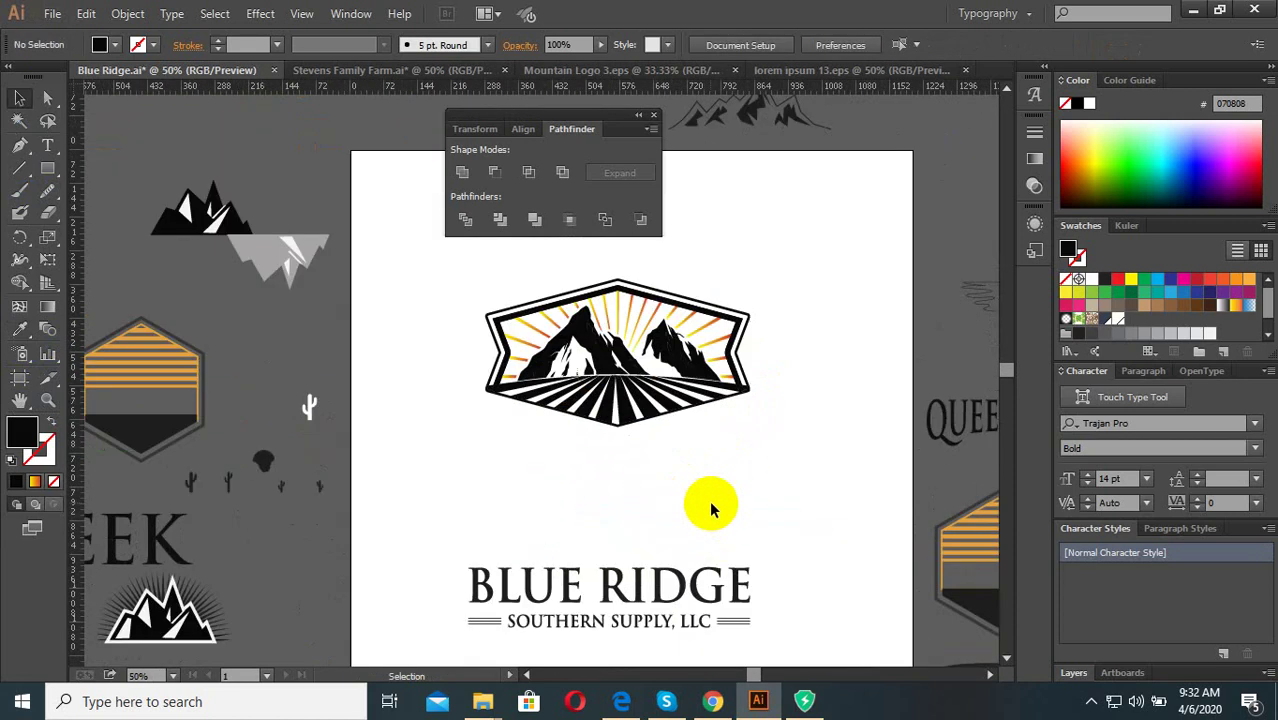
{"action": "left_click_drag", "start_coordinate": [760, 475], "coordinate": [491, 285]}
{"action": "left_click_drag", "start_coordinate": [606, 425], "coordinate": [585, 508]}
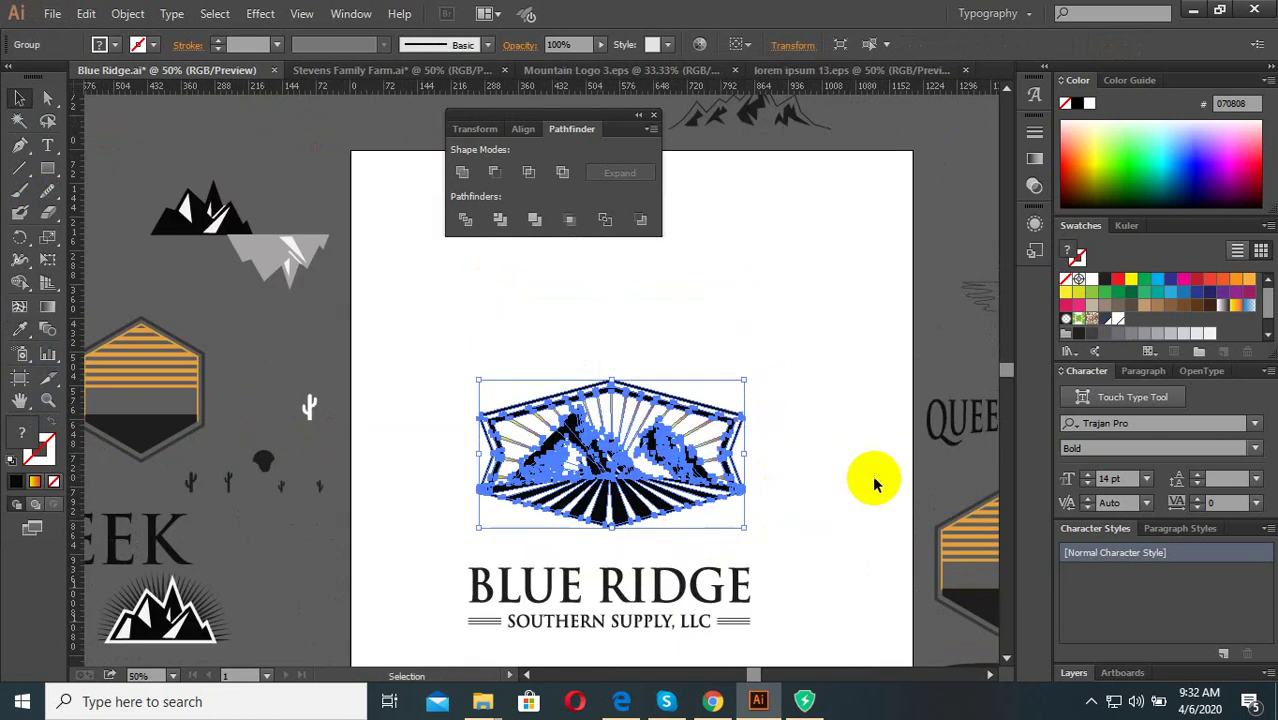
{"action": "left_click", "coordinate": [870, 479]}
{"action": "scroll", "coordinate": [764, 593], "scroll_direction": "down", "scroll_amount": 2}
{"action": "left_click", "coordinate": [604, 540]}
{"action": "scroll", "coordinate": [685, 579], "scroll_direction": "up", "scroll_amount": 2}
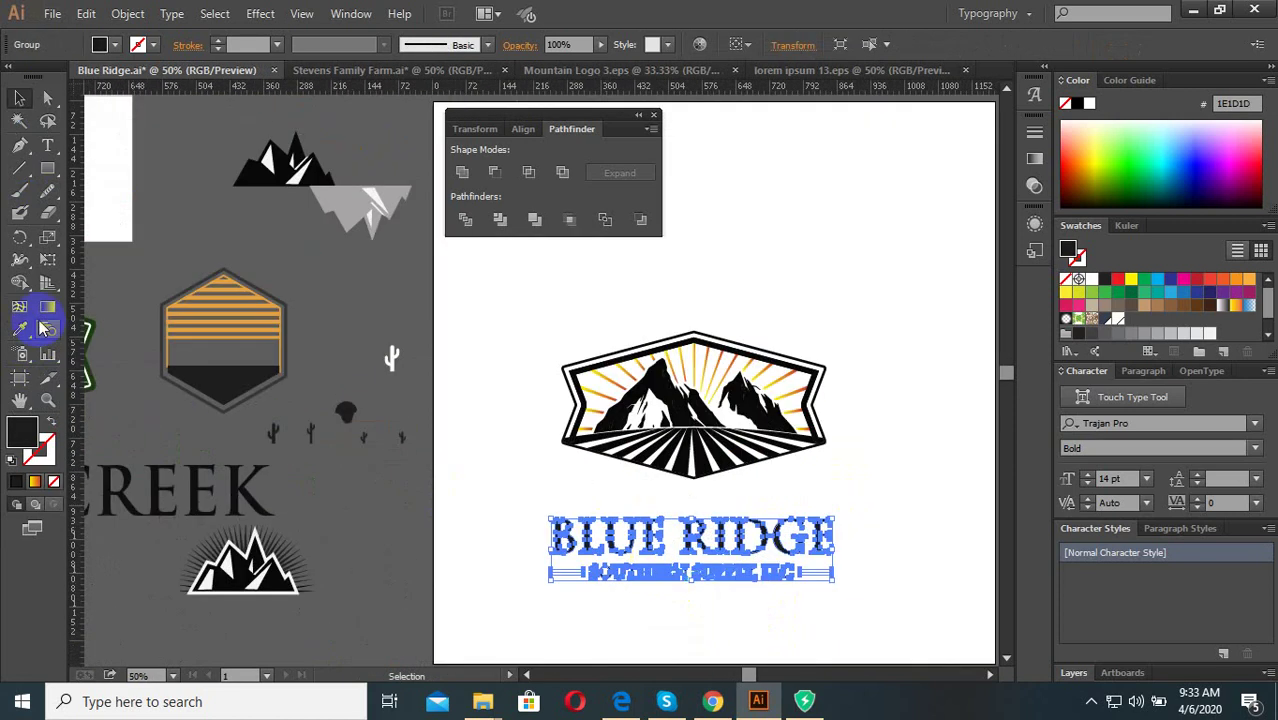
Give the BLUE RIDGE text the badge's black fill via the Eyedropper, then ungroup it.
{"action": "left_click", "coordinate": [19, 329]}
{"action": "scroll", "coordinate": [585, 440], "scroll_direction": "up", "scroll_amount": 2}
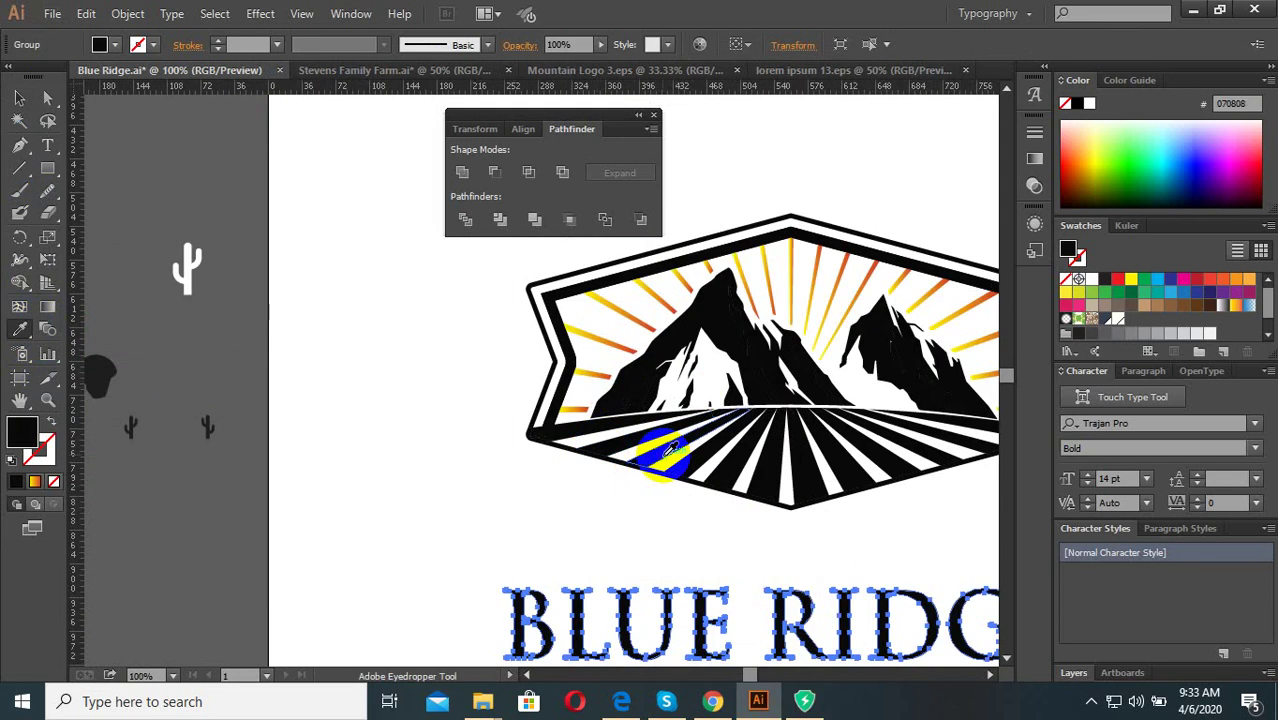
{"action": "left_click", "coordinate": [660, 450]}
{"action": "left_click", "coordinate": [424, 270]}
{"action": "scroll", "coordinate": [490, 360], "scroll_direction": "down", "scroll_amount": 2}
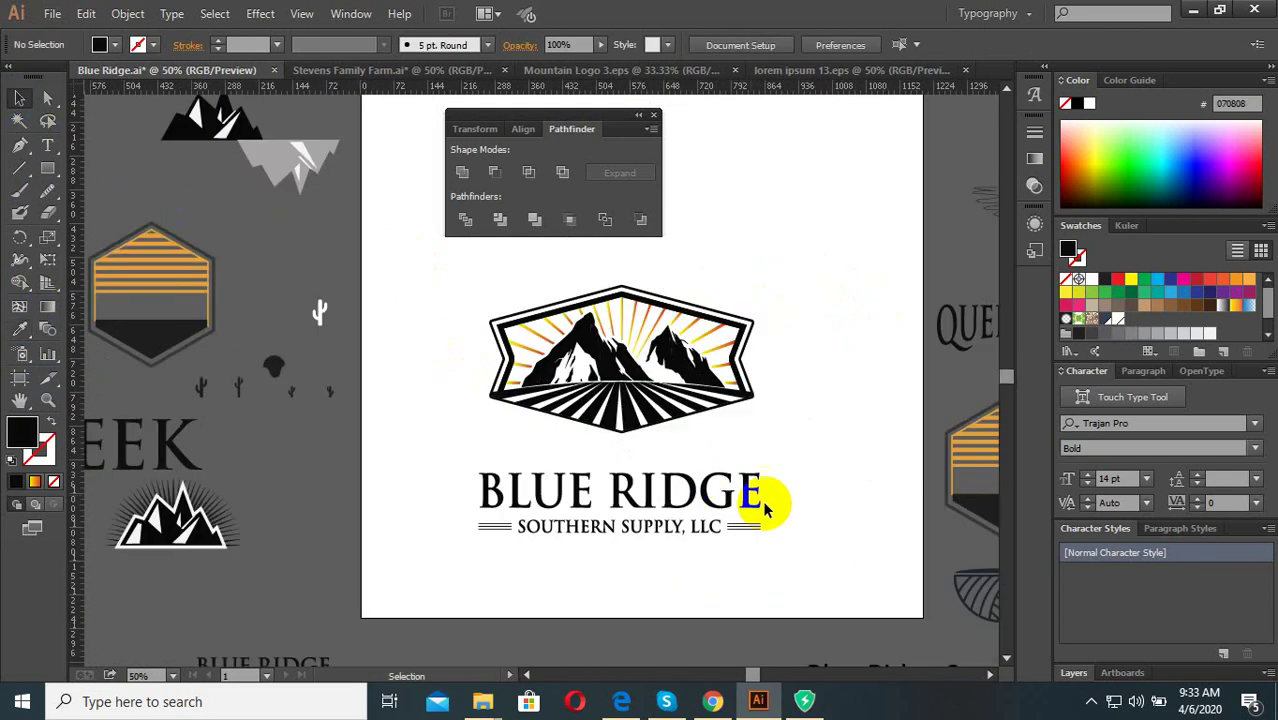
{"action": "left_click_drag", "start_coordinate": [801, 537], "coordinate": [430, 445]}
{"action": "right_click", "coordinate": [665, 510]}
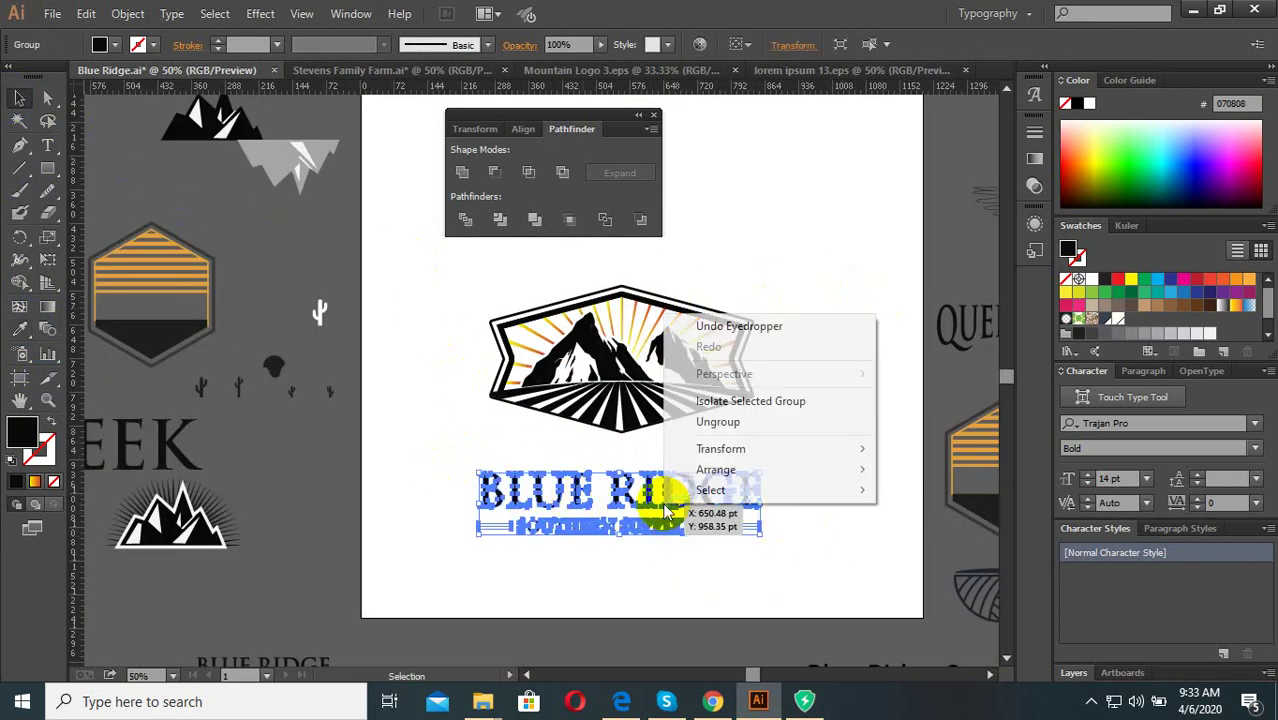
{"action": "left_click", "coordinate": [717, 422]}
{"action": "left_click", "coordinate": [724, 586]}
Position the badge centred just above the Southern Supply wordmark.
{"action": "mouse_move", "coordinate": [724, 586]}
{"action": "left_mouse_down"}
{"action": "mouse_move", "coordinate": [758, 254]}
{"action": "mouse_move", "coordinate": [613, 370]}
{"action": "left_mouse_up"}
{"action": "scroll", "coordinate": [620, 400], "scroll_direction": "up", "scroll_amount": 1}
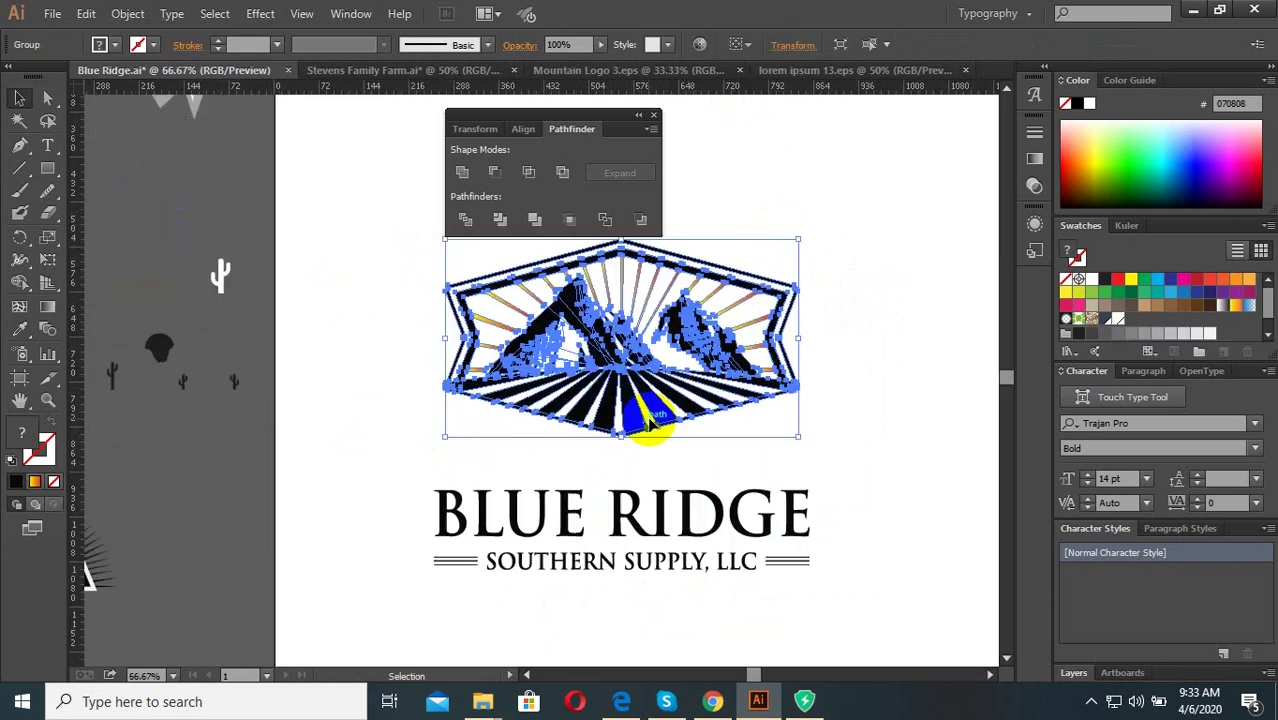
{"action": "left_click_drag", "start_coordinate": [641, 428], "coordinate": [658, 452]}
{"action": "scroll", "coordinate": [660, 456], "scroll_direction": "down", "scroll_amount": 2}
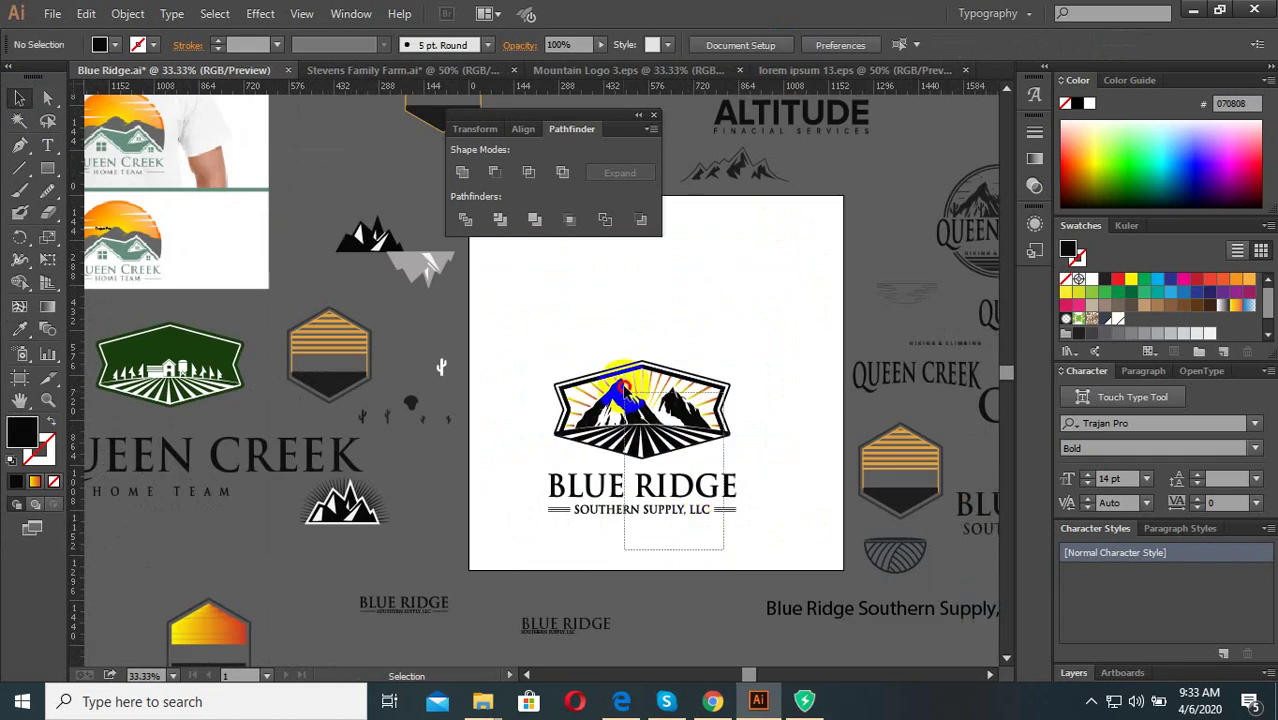
{"action": "mouse_move", "coordinate": [649, 384]}
{"action": "left_mouse_down"}
{"action": "mouse_move", "coordinate": [657, 365]}
{"action": "mouse_move", "coordinate": [747, 508]}
{"action": "left_mouse_up"}
{"action": "scroll", "coordinate": [713, 428], "scroll_direction": "up", "scroll_amount": 2}
{"action": "scroll", "coordinate": [608, 277], "scroll_direction": "up", "scroll_amount": 1}
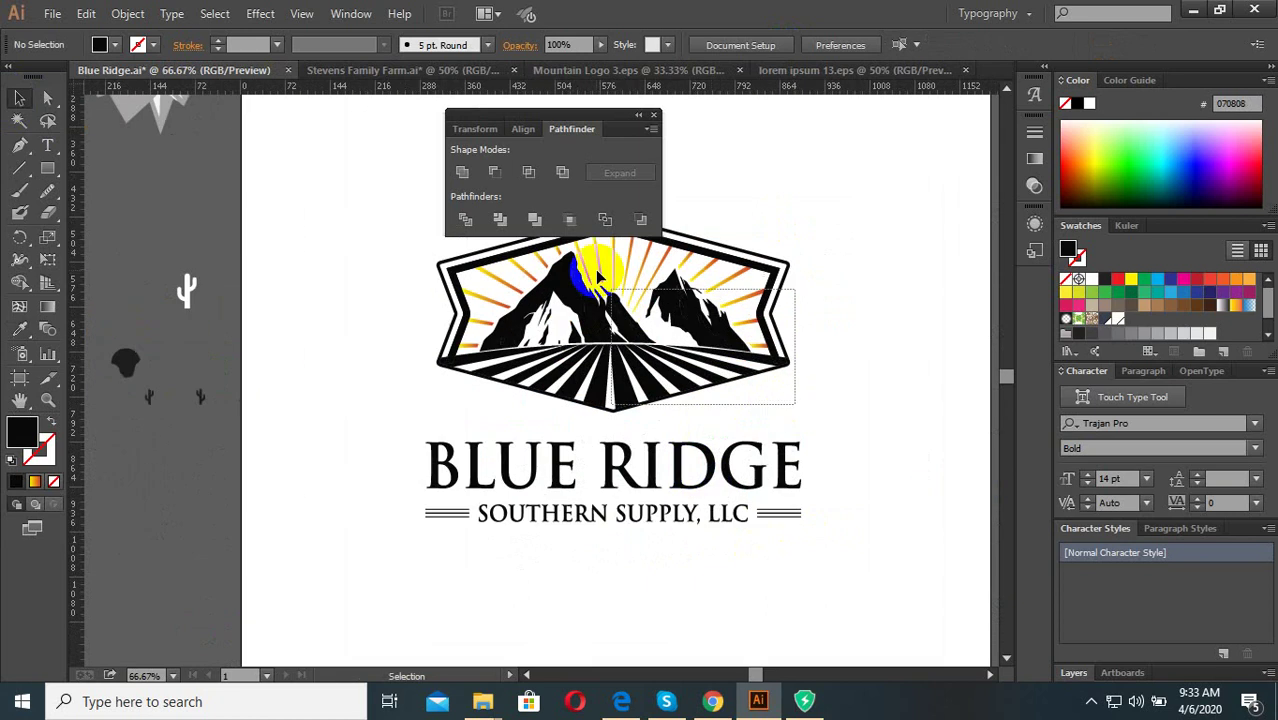
{"action": "left_click", "coordinate": [645, 402]}
{"action": "left_click_drag", "start_coordinate": [645, 402], "coordinate": [645, 416]}
{"action": "left_click", "coordinate": [696, 437]}
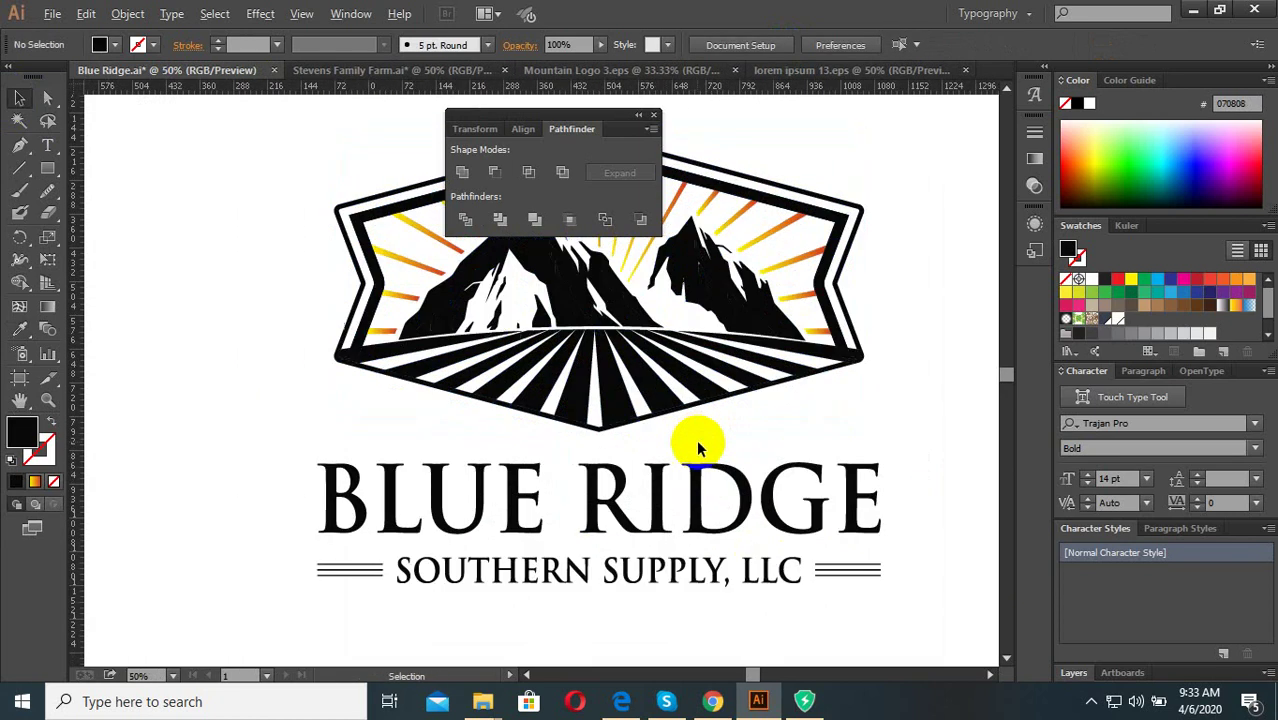
{"action": "scroll", "coordinate": [706, 567], "scroll_direction": "down", "scroll_amount": 2}
Nudge the badge group straight down slightly, dismissing an accidental window menu.
{"action": "scroll", "coordinate": [706, 567], "scroll_direction": "down", "scroll_amount": 2}
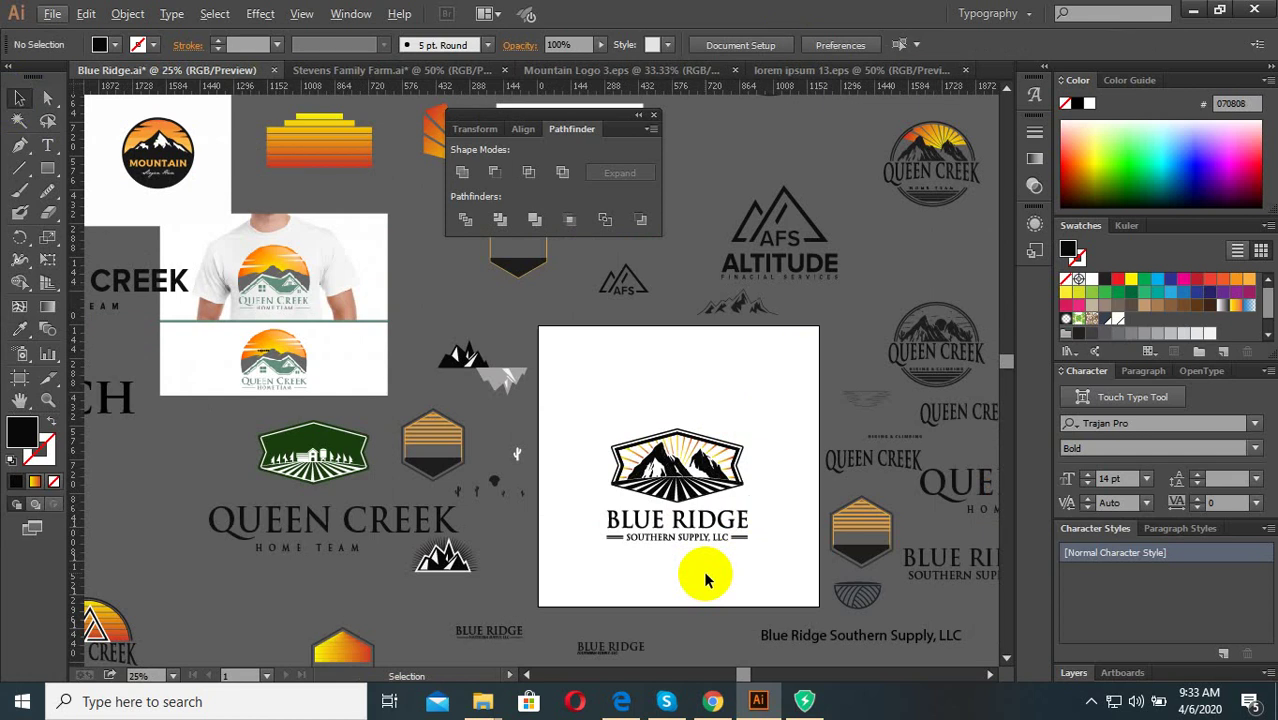
{"action": "scroll", "coordinate": [795, 600], "scroll_direction": "up", "scroll_amount": 2}
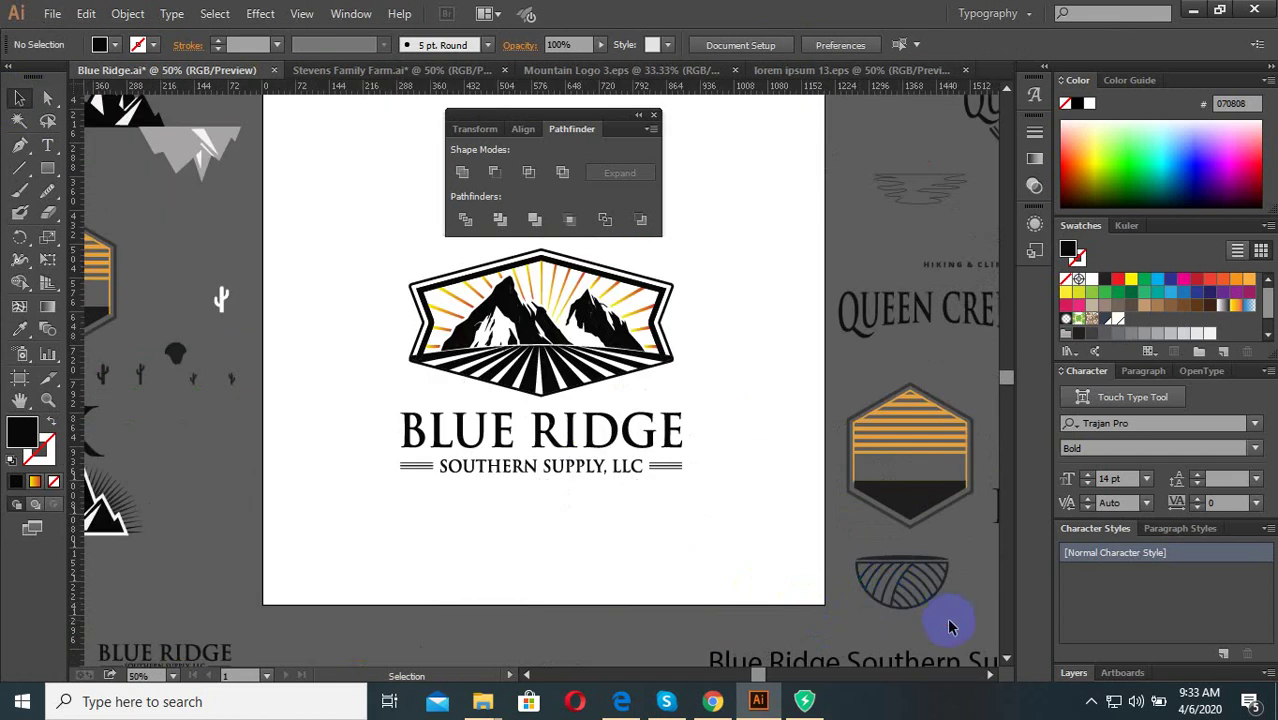
{"action": "scroll", "coordinate": [846, 552], "scroll_direction": "up", "scroll_amount": 2}
{"action": "scroll", "coordinate": [983, 633], "scroll_direction": "down", "scroll_amount": 2}
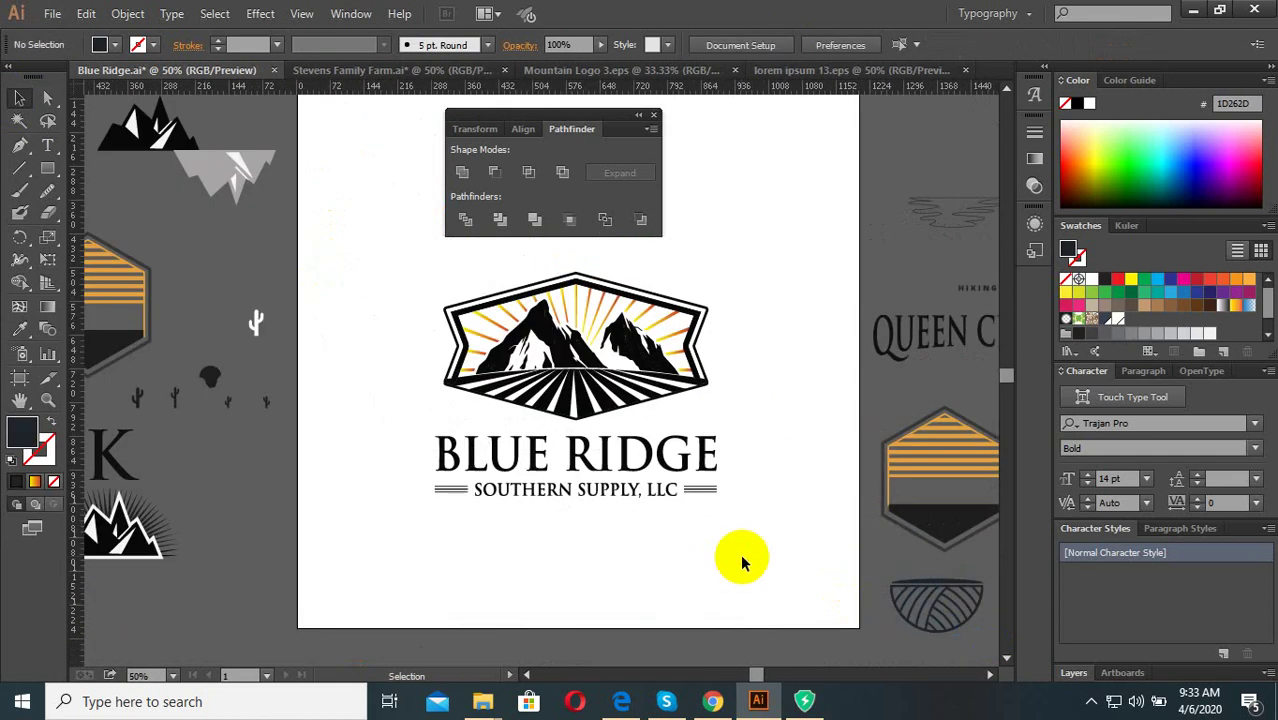
{"action": "key", "text": "alt+space"}
{"action": "key", "text": "Escape"}
{"action": "scroll", "coordinate": [553, 378], "scroll_direction": "up", "scroll_amount": 2}
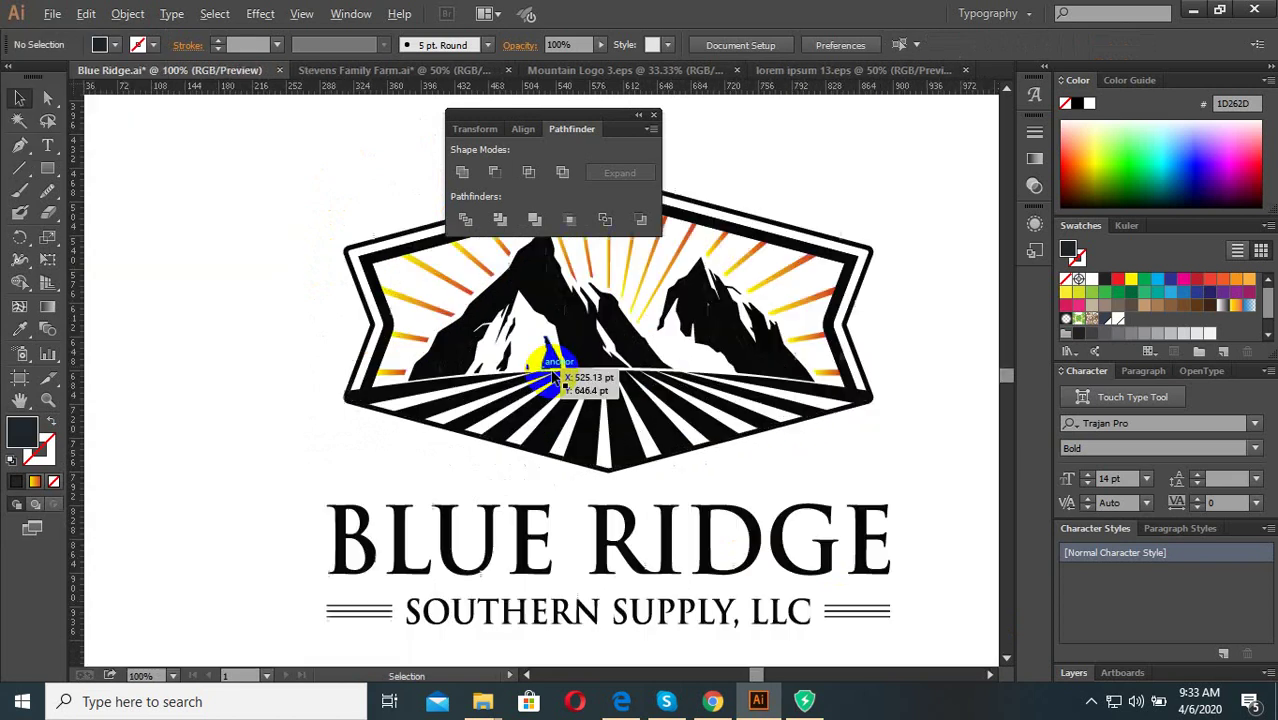
{"action": "left_click", "coordinate": [795, 420]}
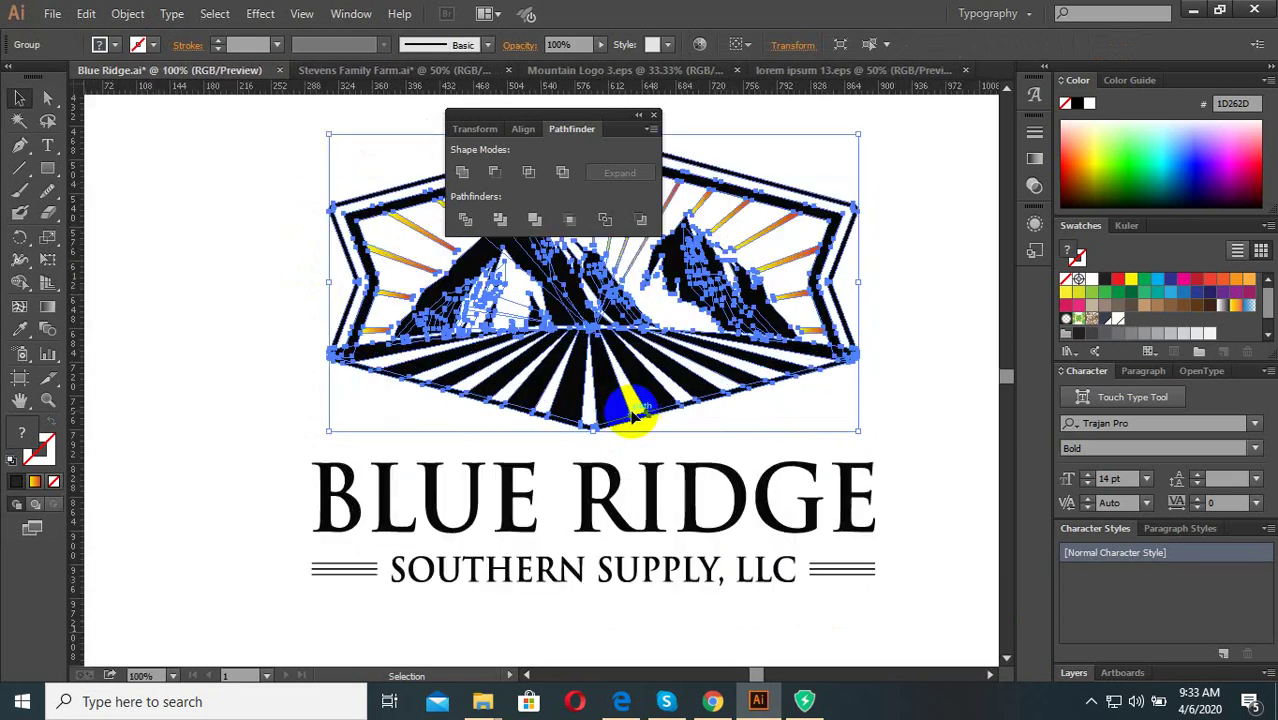
{"action": "left_click_drag", "start_coordinate": [620, 414], "coordinate": [620, 424]}
{"action": "left_click", "coordinate": [736, 456]}
Scale the whole logo up slightly, shift it up and right, and save the document.
{"action": "scroll", "coordinate": [736, 456], "scroll_direction": "down", "scroll_amount": 3}
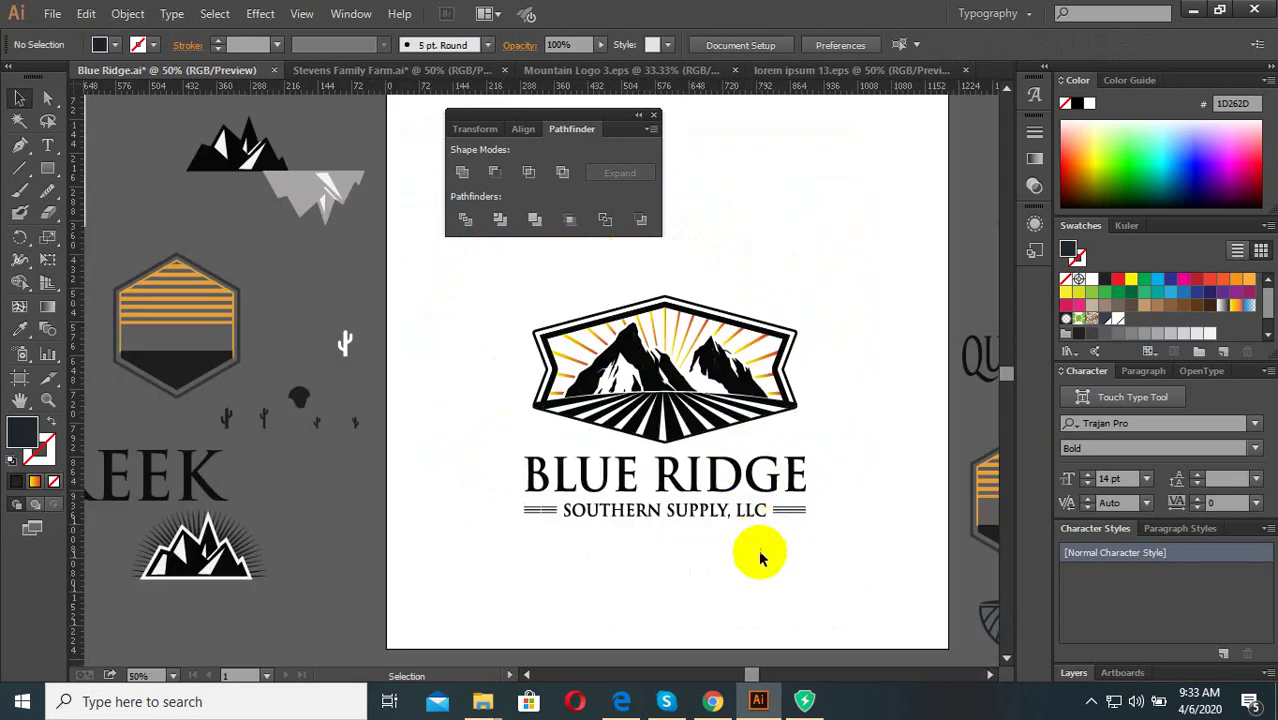
{"action": "scroll", "coordinate": [614, 400], "scroll_direction": "up", "scroll_amount": 5}
{"action": "scroll", "coordinate": [613, 400], "scroll_direction": "down", "scroll_amount": 2}
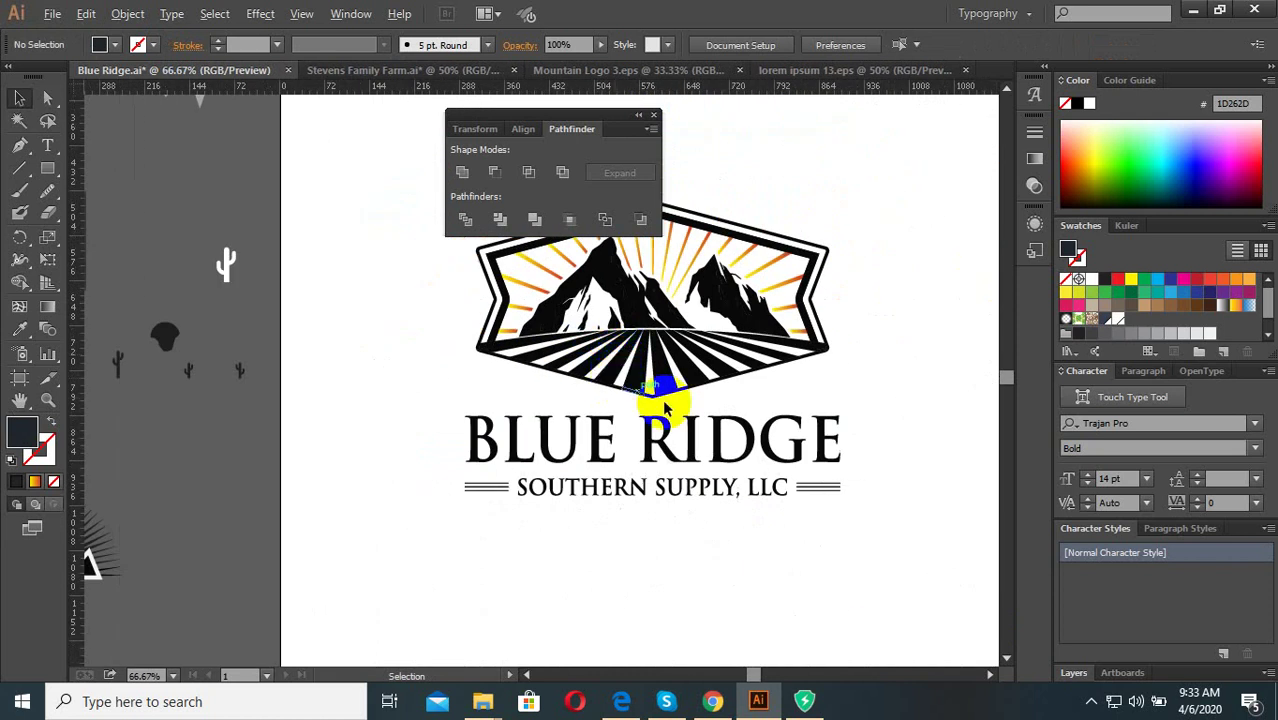
{"action": "scroll", "coordinate": [810, 405], "scroll_direction": "down", "scroll_amount": 2}
{"action": "left_click_drag", "start_coordinate": [802, 500], "coordinate": [685, 300]}
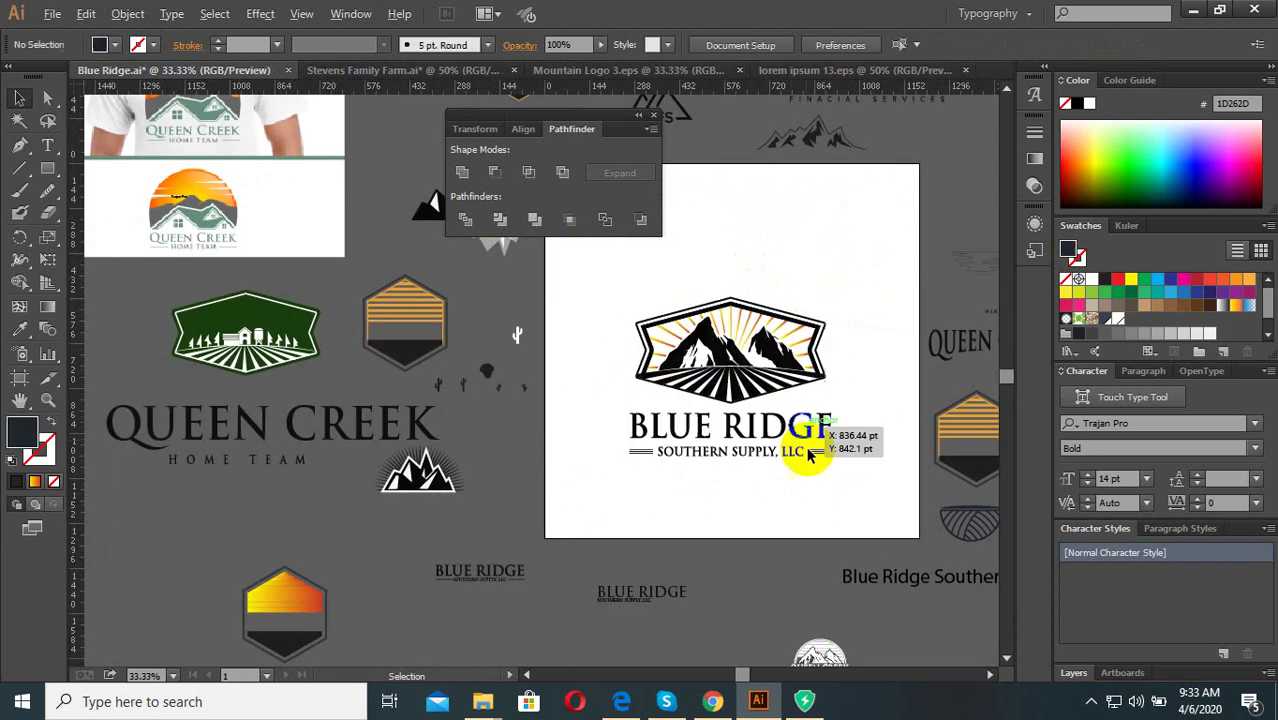
{"action": "left_click_drag", "start_coordinate": [824, 305], "coordinate": [834, 297]}
{"action": "left_click_drag", "start_coordinate": [720, 345], "coordinate": [724, 335]}
{"action": "left_click", "coordinate": [641, 385]}
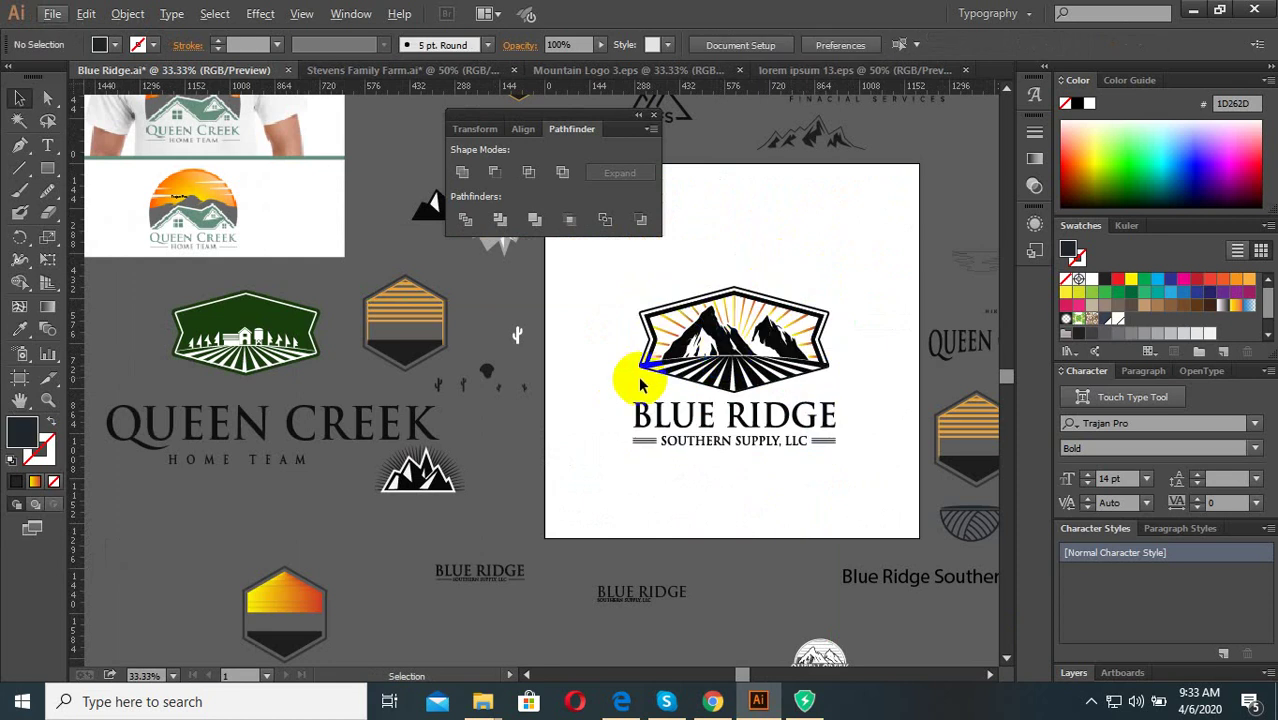
{"action": "left_click", "coordinate": [52, 13]}
{"action": "left_click", "coordinate": [85, 163]}
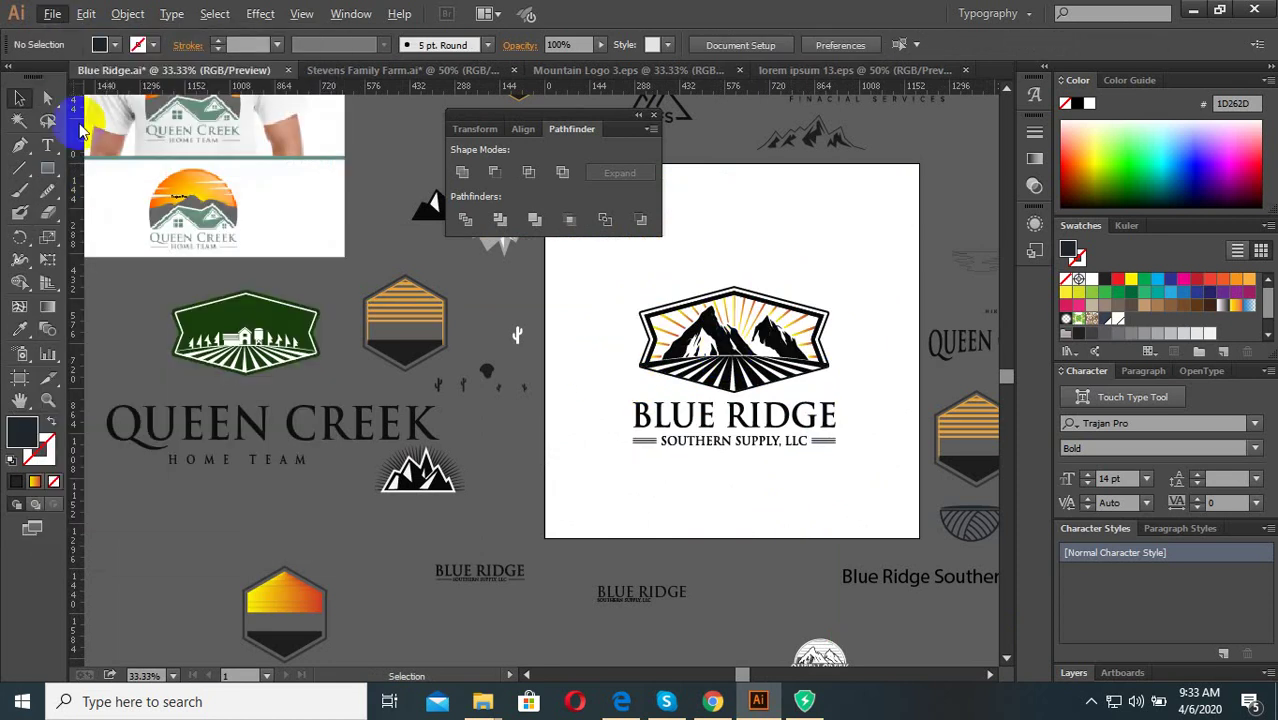
Save the document and set up Save for Web with the JPEG High preset.
{"action": "left_click", "coordinate": [52, 13]}
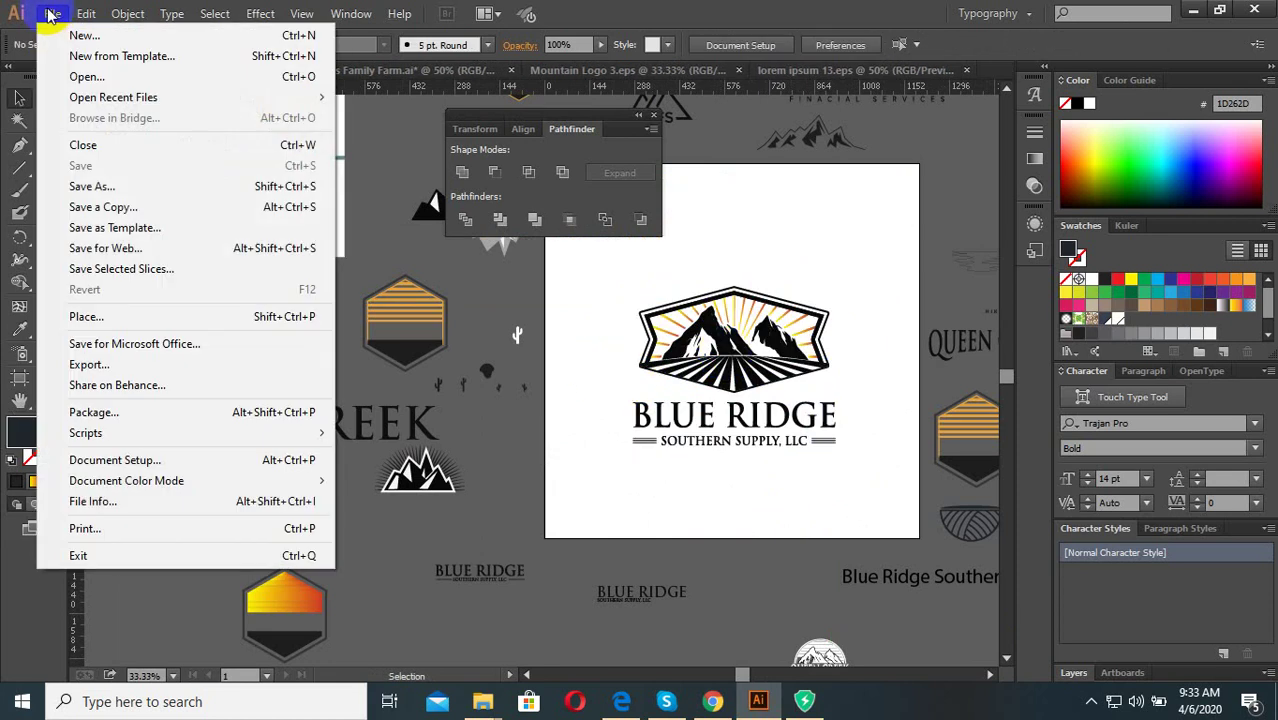
{"action": "left_click", "coordinate": [95, 164]}
{"action": "left_click", "coordinate": [52, 13]}
{"action": "left_click", "coordinate": [133, 248]}
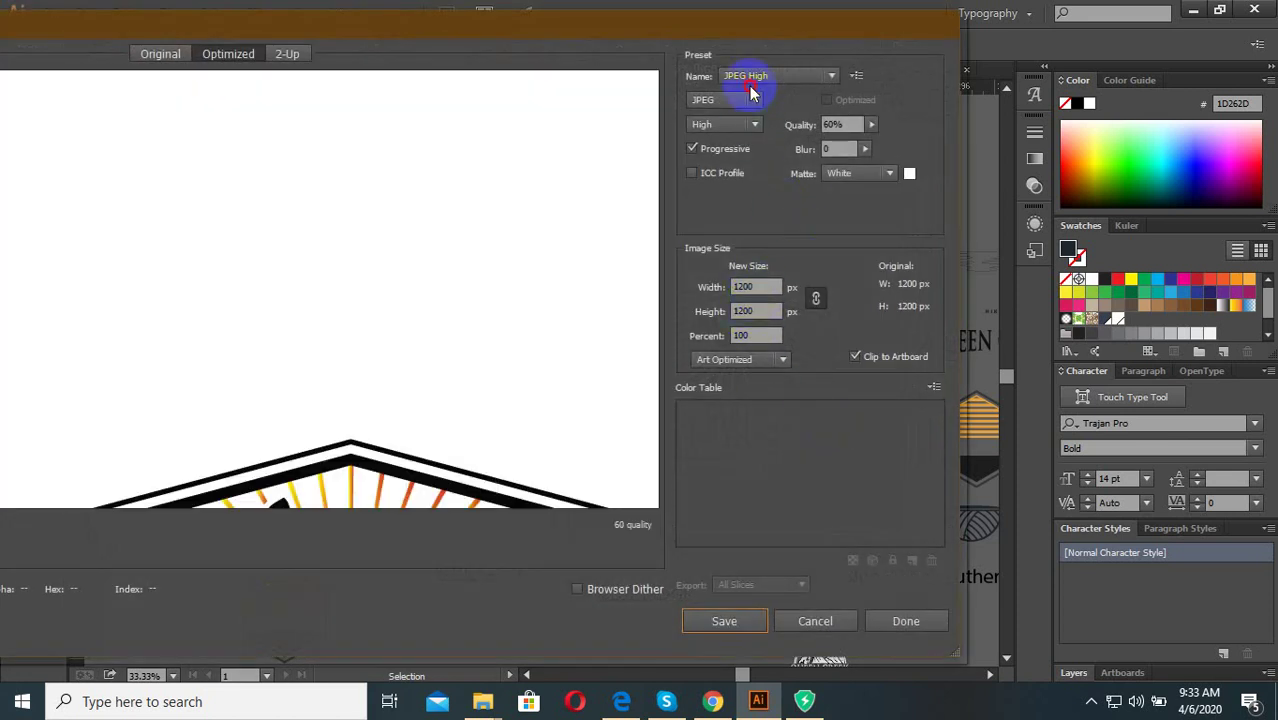
{"action": "left_click", "coordinate": [764, 80]}
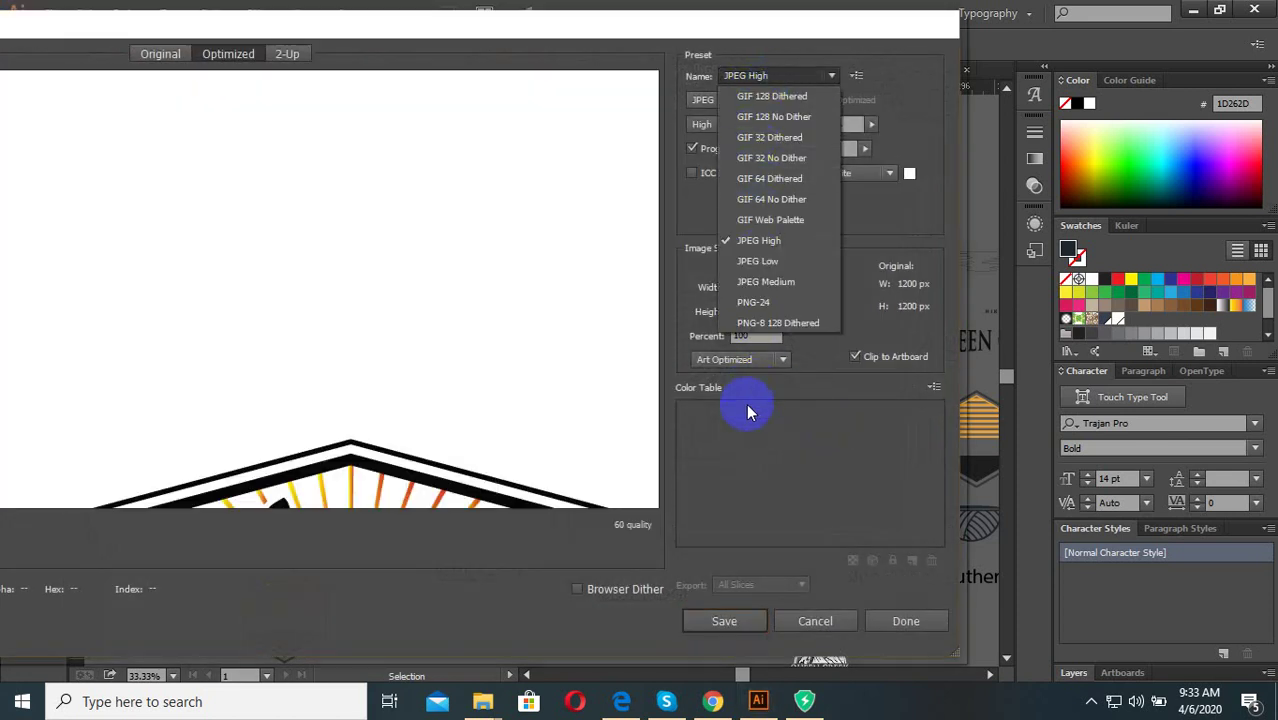
{"action": "left_click", "coordinate": [765, 388]}
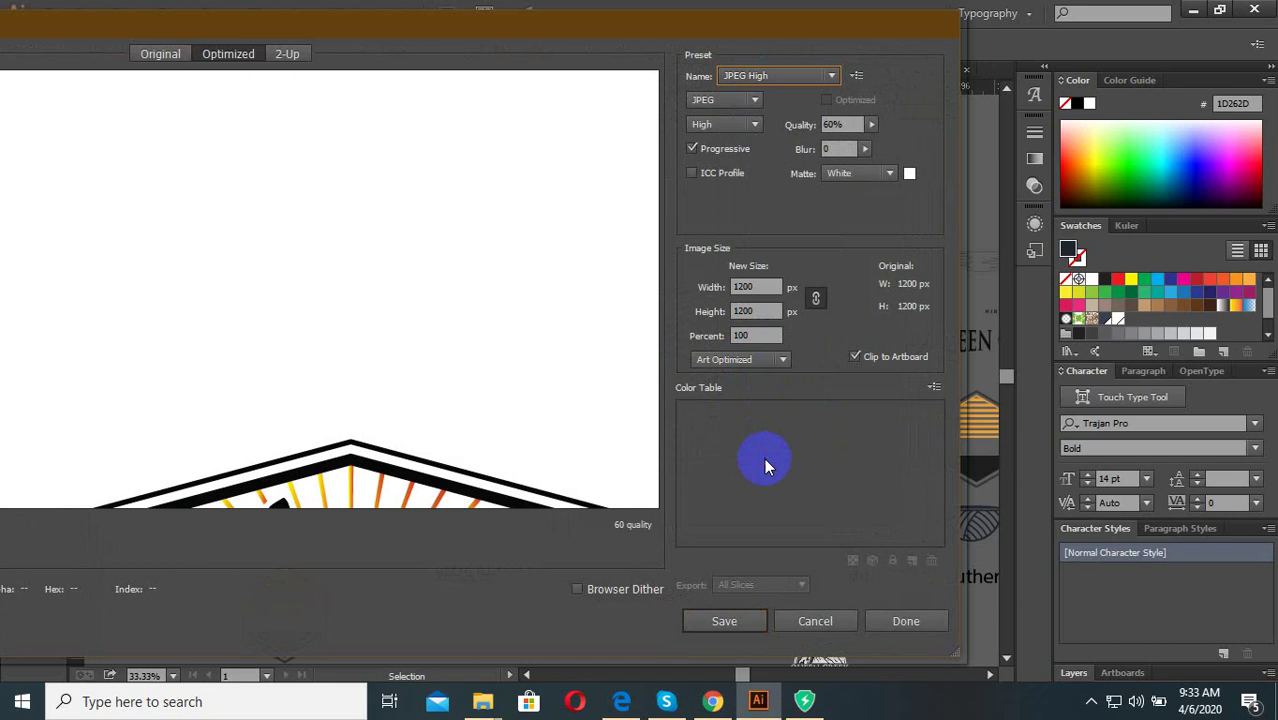
Export the JPEG as Blue-Ridge-8 in the hatchwise APRIL folder, following Blue-Ridge-7.
{"action": "left_click", "coordinate": [722, 618]}
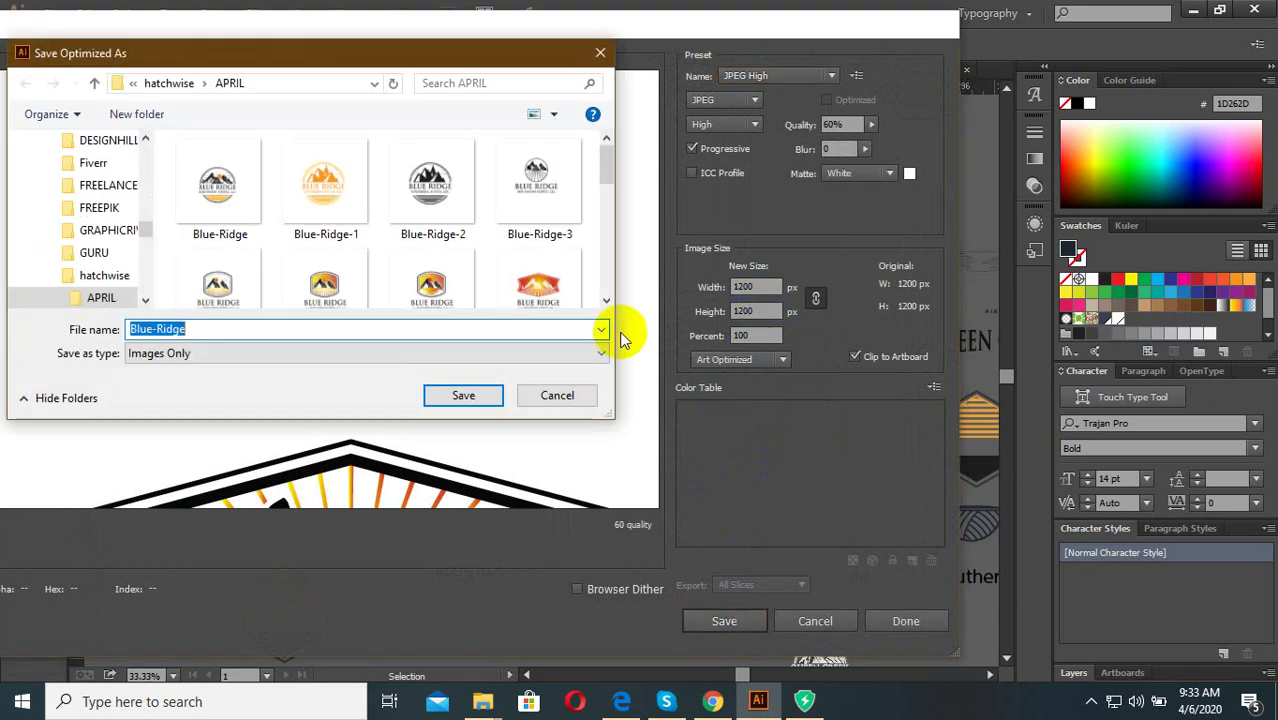
{"action": "scroll", "coordinate": [420, 262], "scroll_direction": "down", "scroll_amount": 3}
{"action": "scroll", "coordinate": [500, 260], "scroll_direction": "up", "scroll_amount": 1}
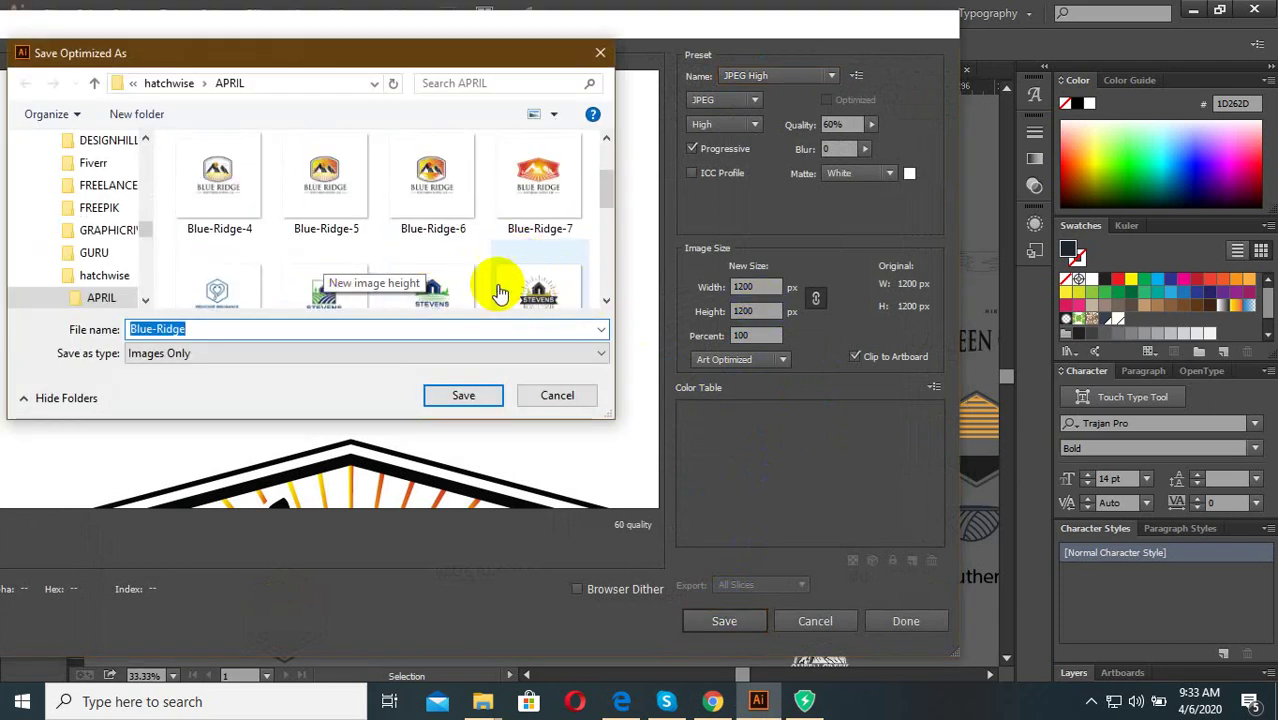
{"action": "double_click", "coordinate": [503, 60]}
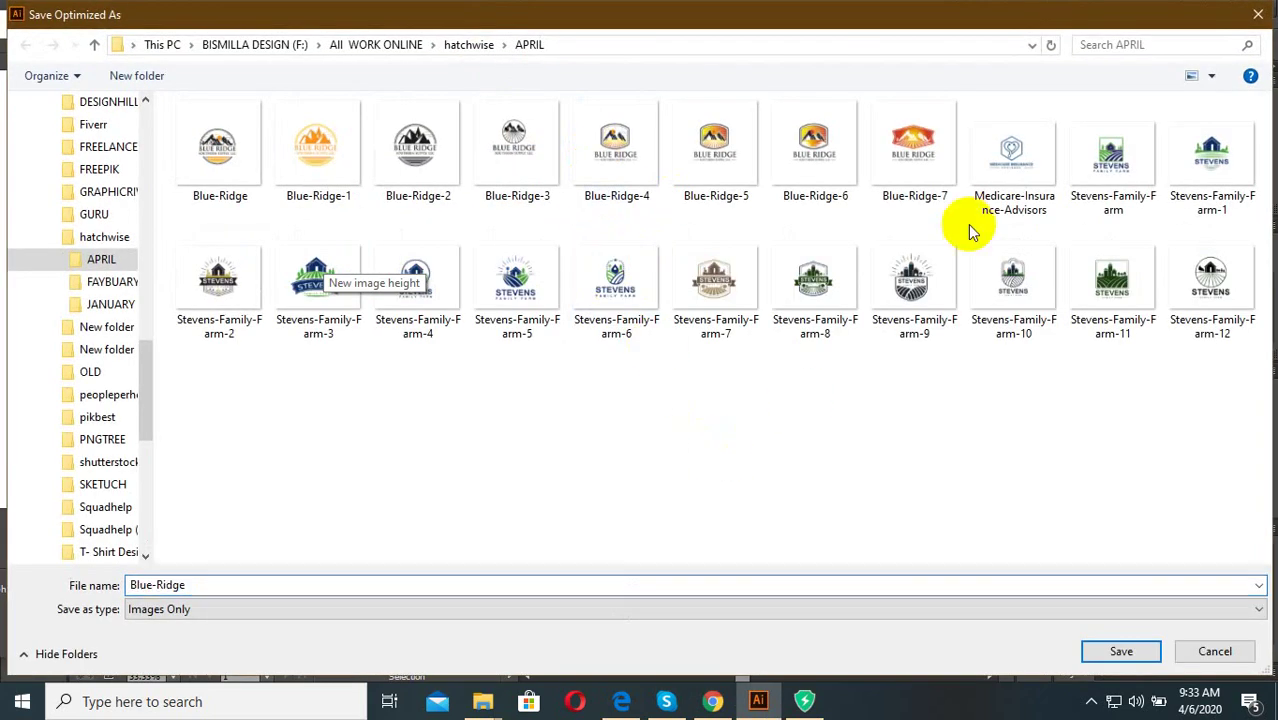
{"action": "right_click", "coordinate": [930, 145]}
{"action": "left_click", "coordinate": [410, 548]}
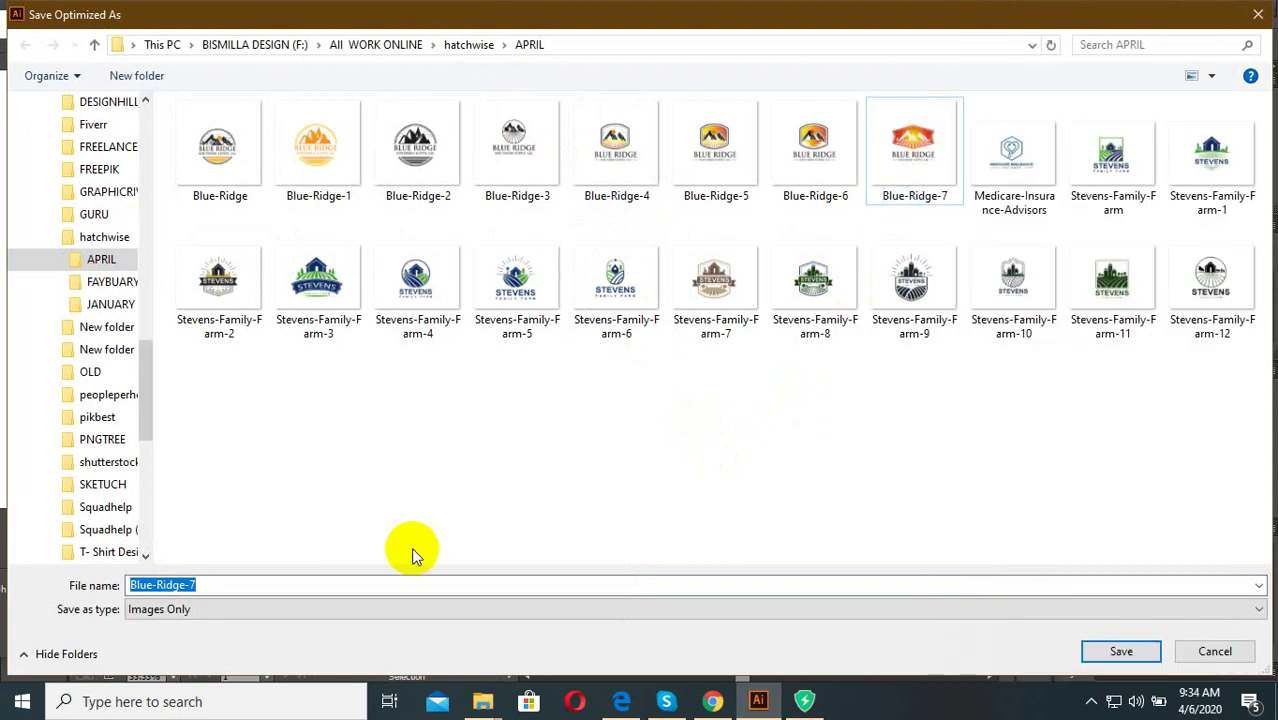
{"action": "double_click", "coordinate": [237, 587]}
{"action": "type", "text": "8"}
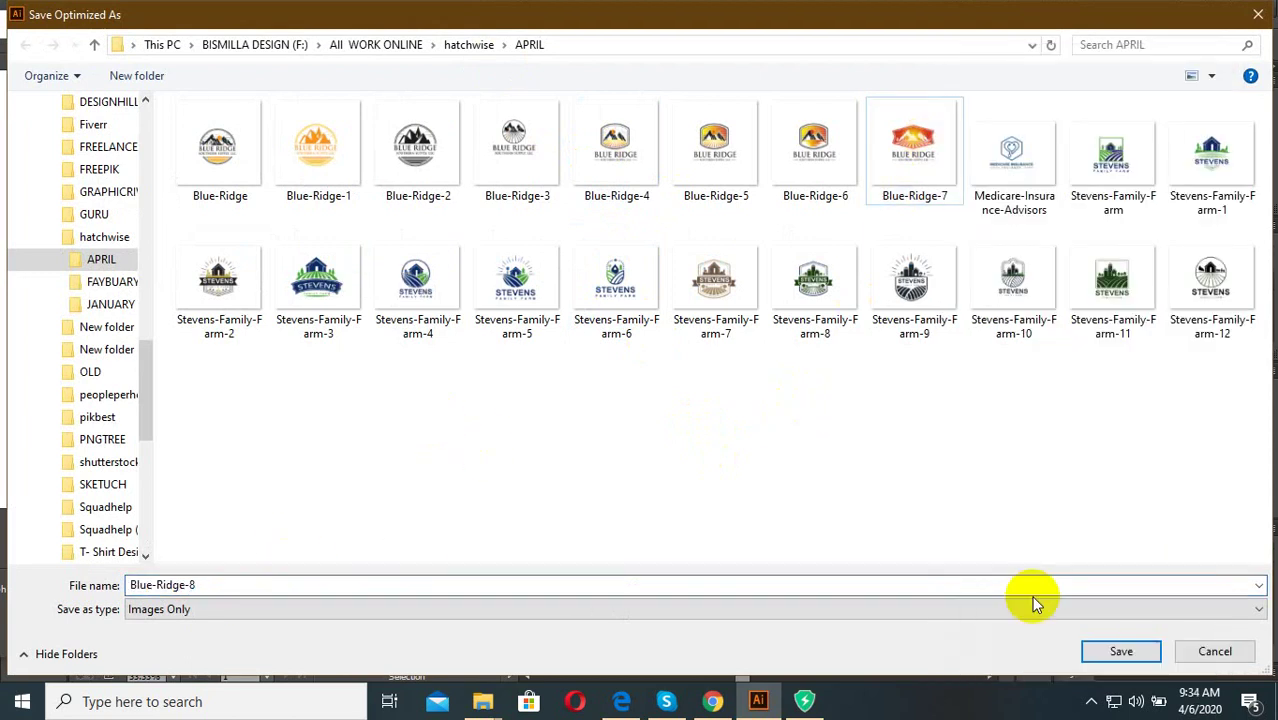
{"action": "left_click", "coordinate": [1117, 651]}
{"action": "left_click", "coordinate": [52, 13]}
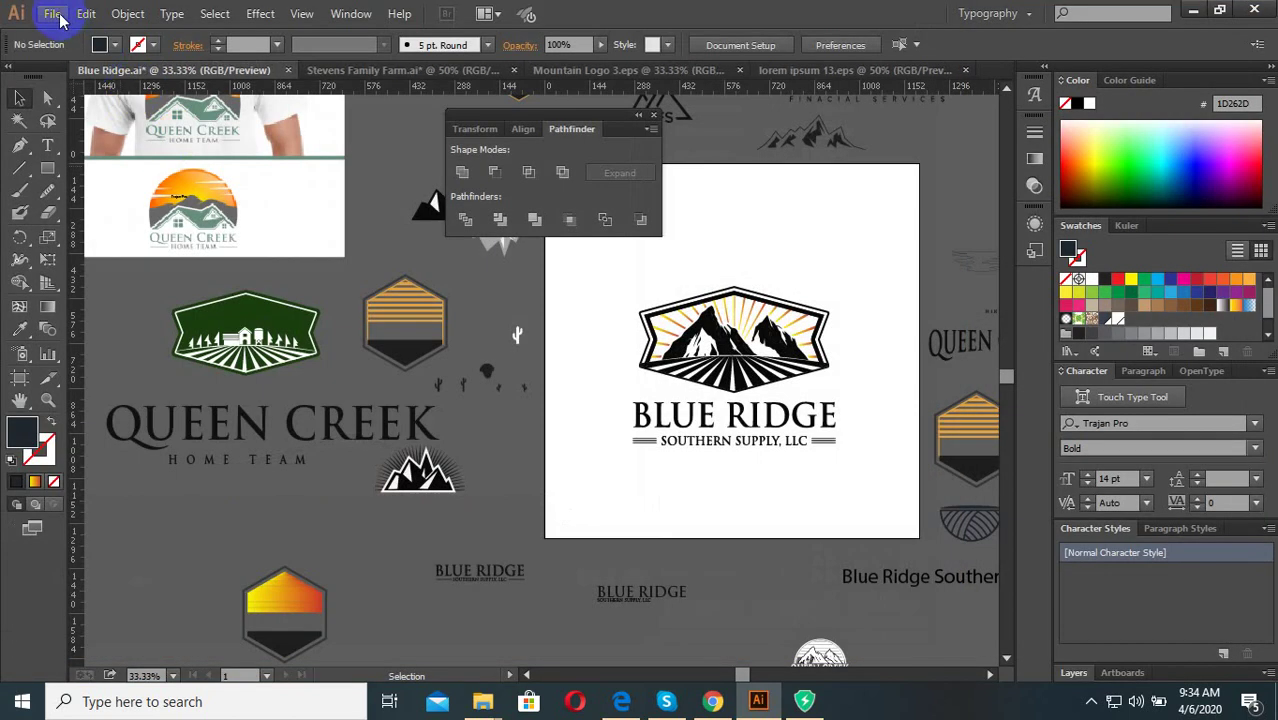
Save the logo, then on Hatchwise enter the Blue Ridge contest, log in, and return to Illustrator.
{"action": "left_click", "coordinate": [100, 163]}
{"action": "left_click", "coordinate": [713, 702]}
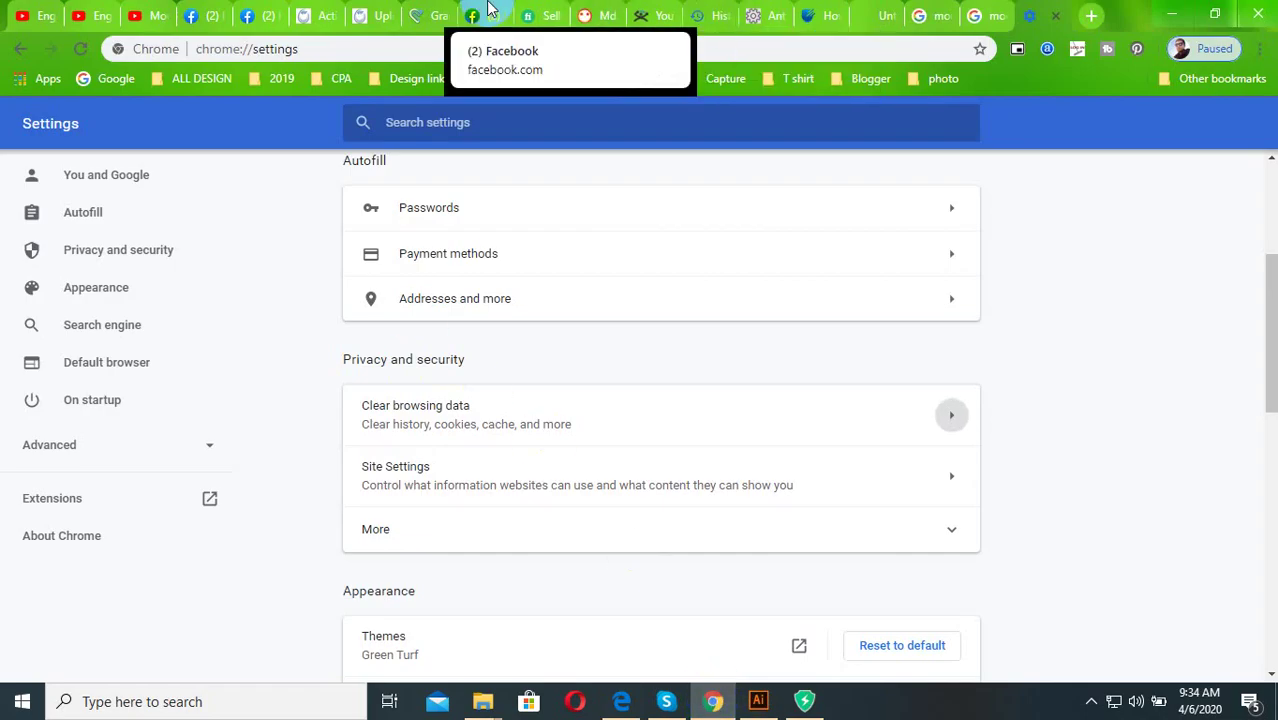
{"action": "left_click", "coordinate": [370, 15]}
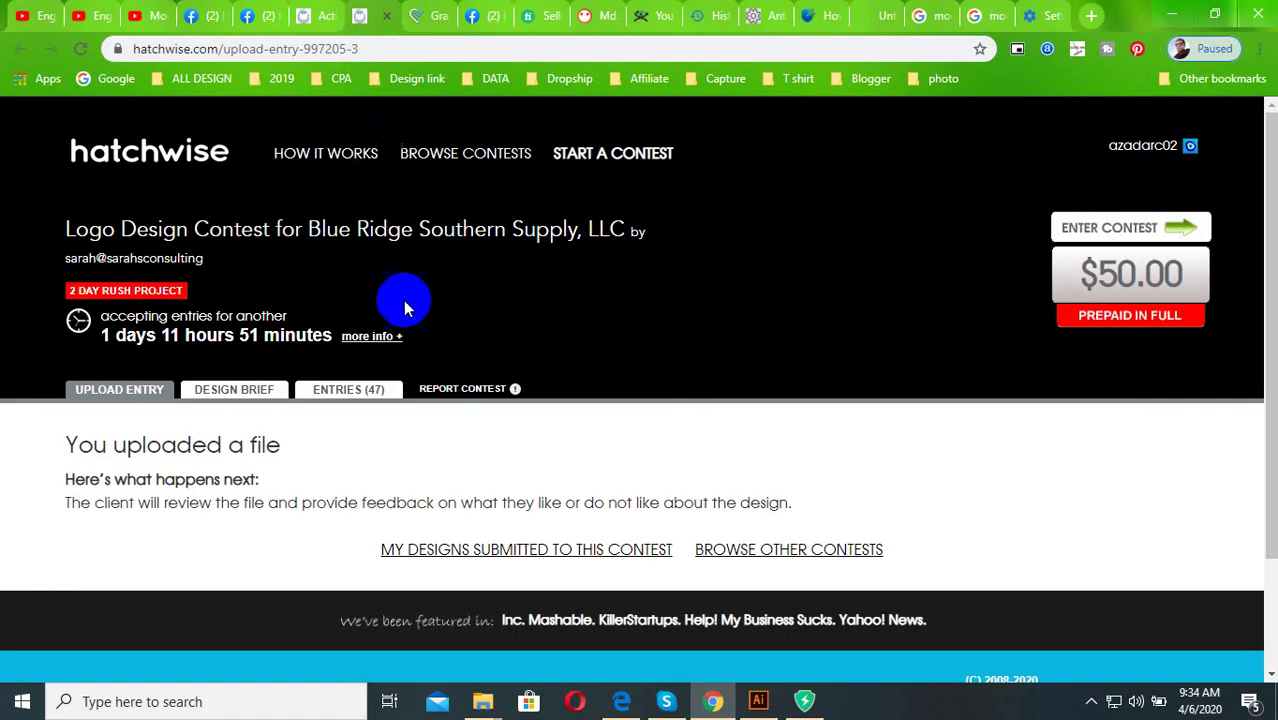
{"action": "left_click", "coordinate": [1063, 232]}
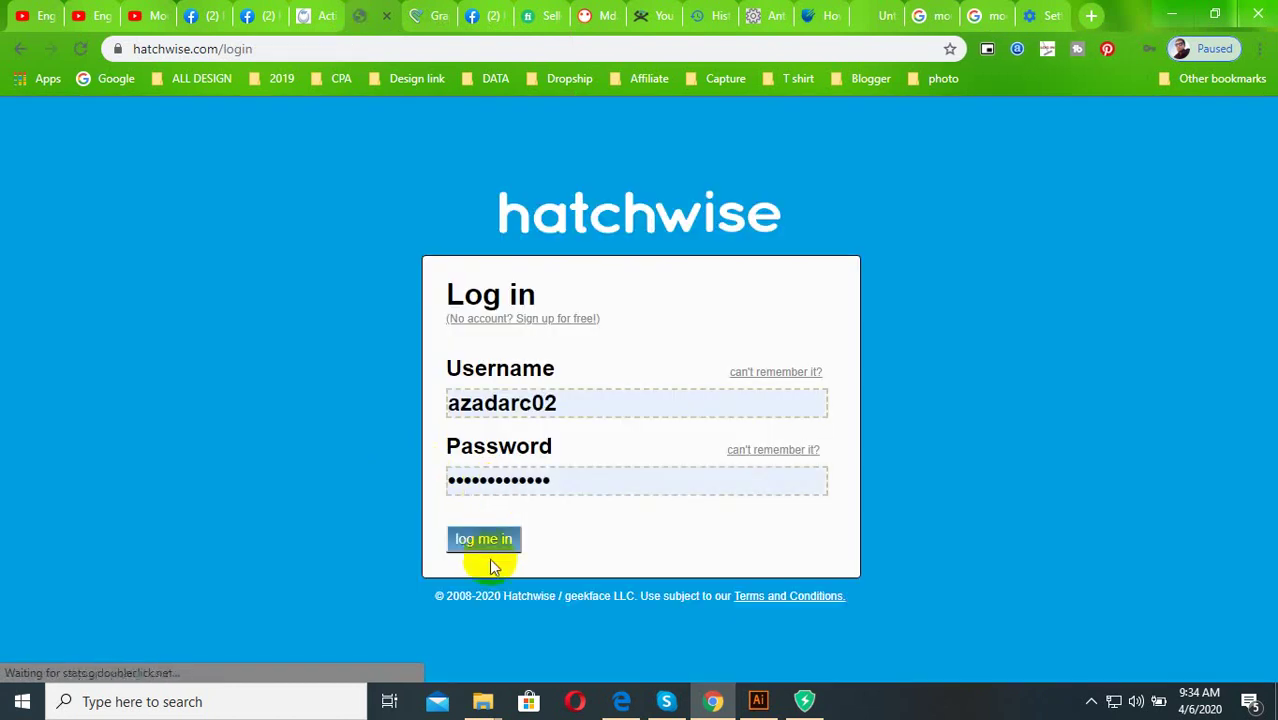
{"action": "left_click", "coordinate": [486, 553]}
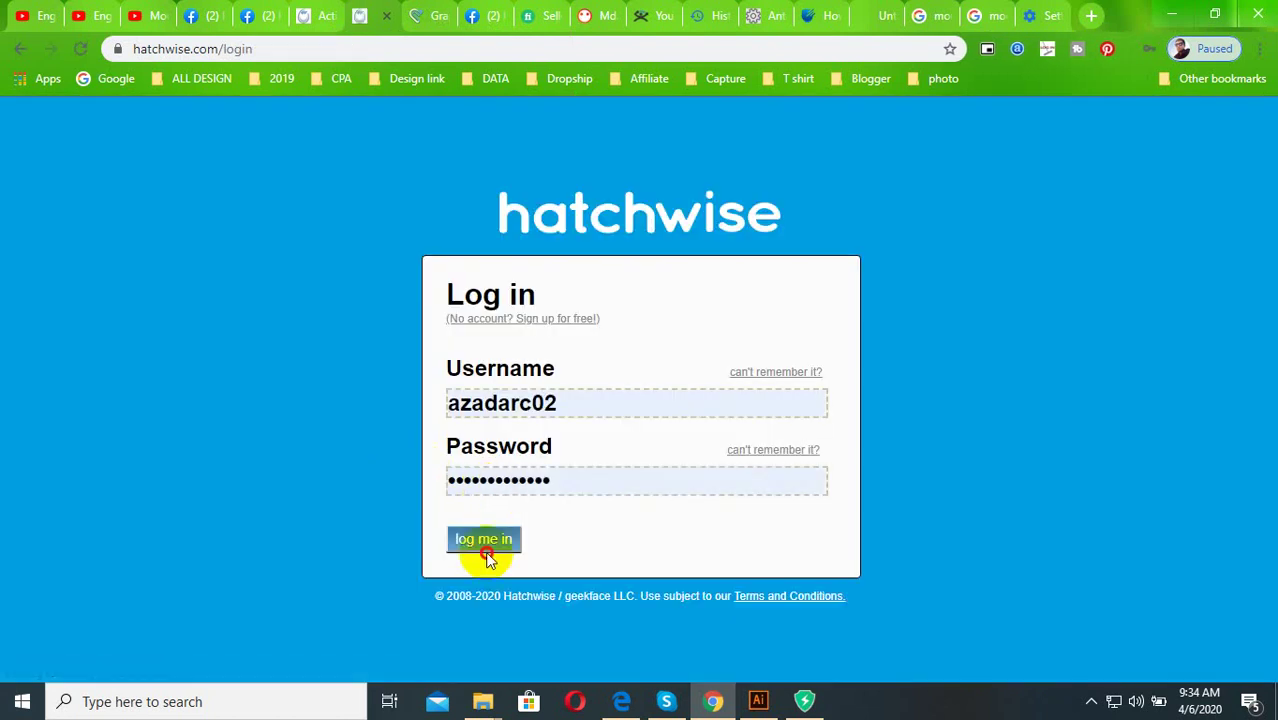
{"action": "left_click", "coordinate": [760, 702]}
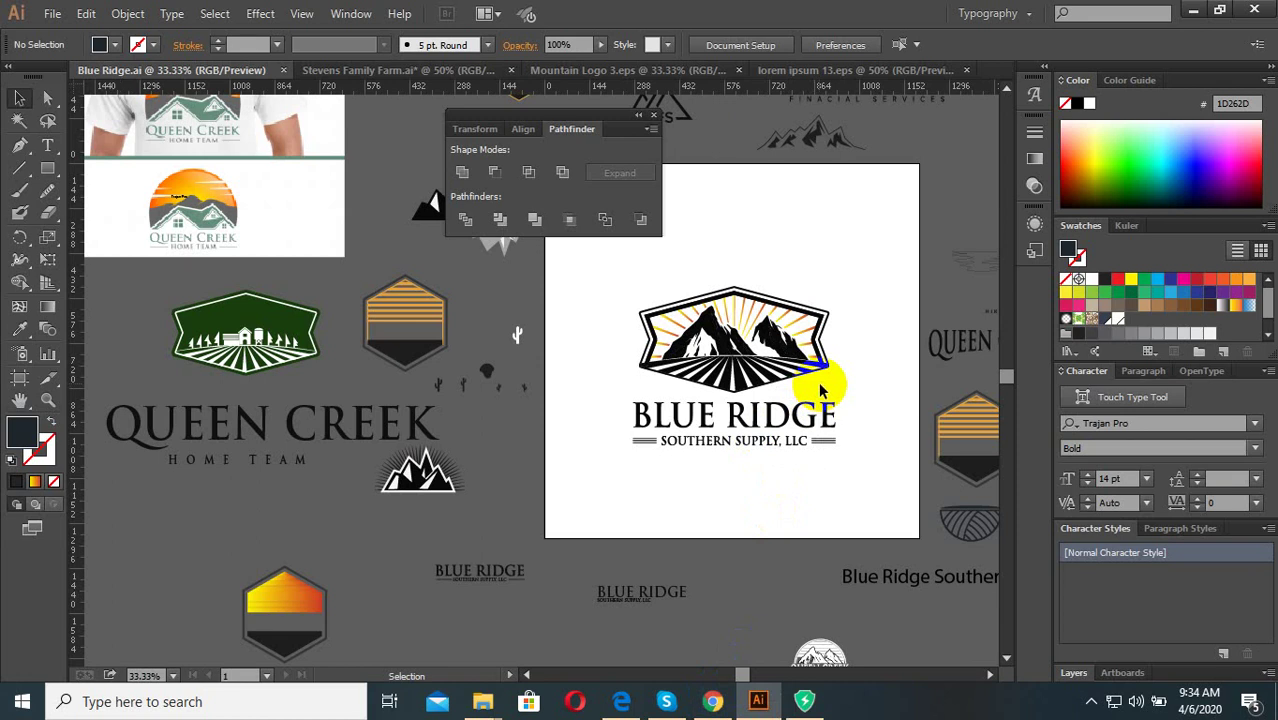
{"action": "left_click", "coordinate": [768, 395]}
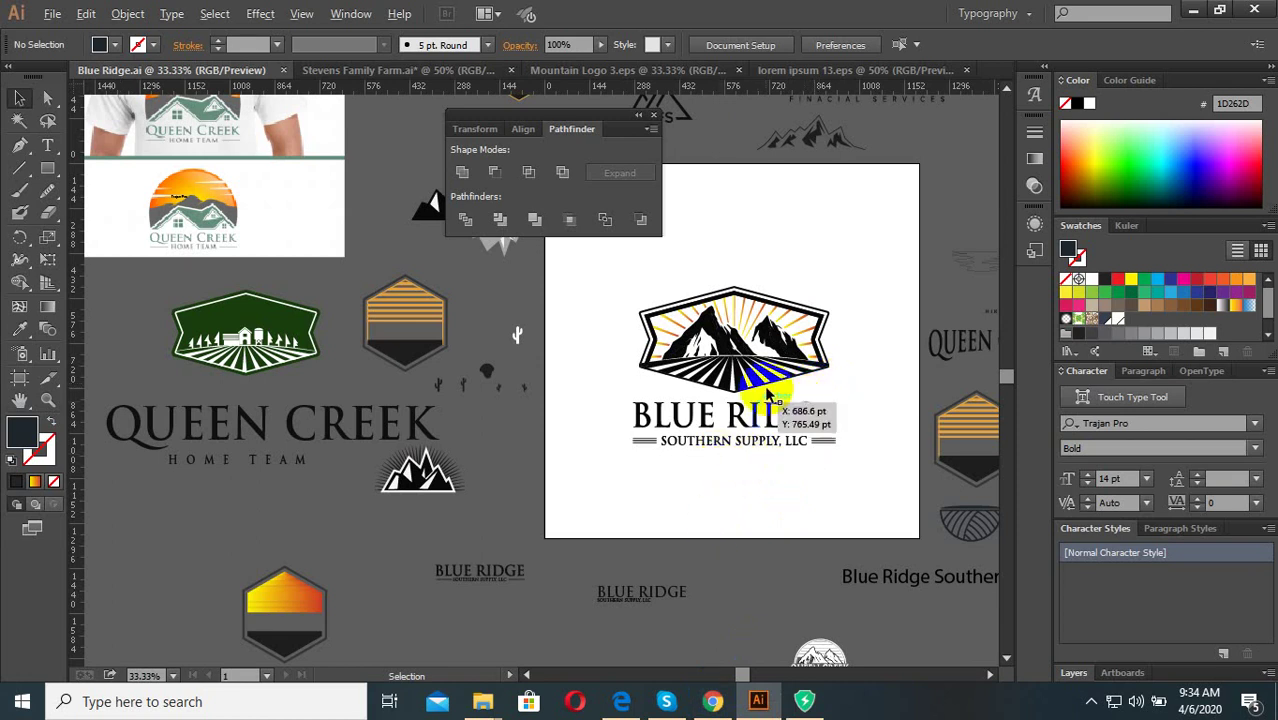
{"action": "scroll", "coordinate": [768, 395], "scroll_direction": "up", "scroll_amount": 3}
{"action": "scroll", "coordinate": [883, 438], "scroll_direction": "down", "scroll_amount": 1}
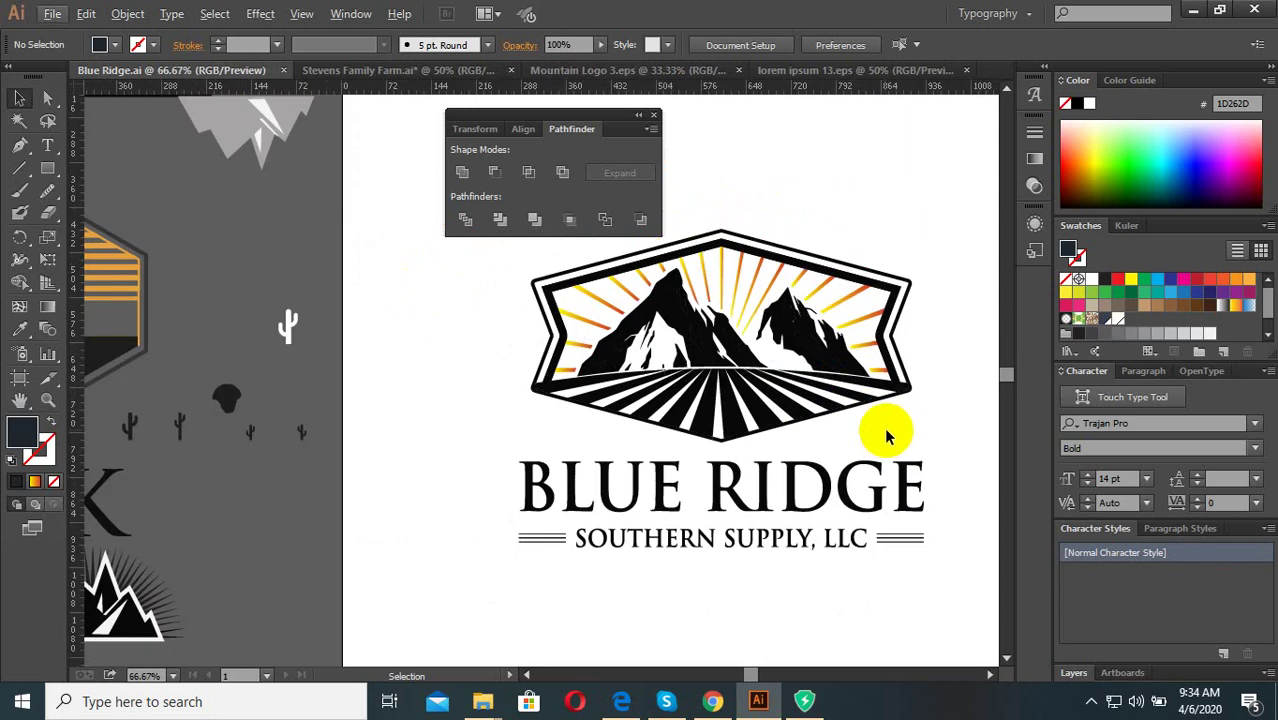
{"action": "scroll", "coordinate": [684, 366], "scroll_direction": "up", "scroll_amount": 2}
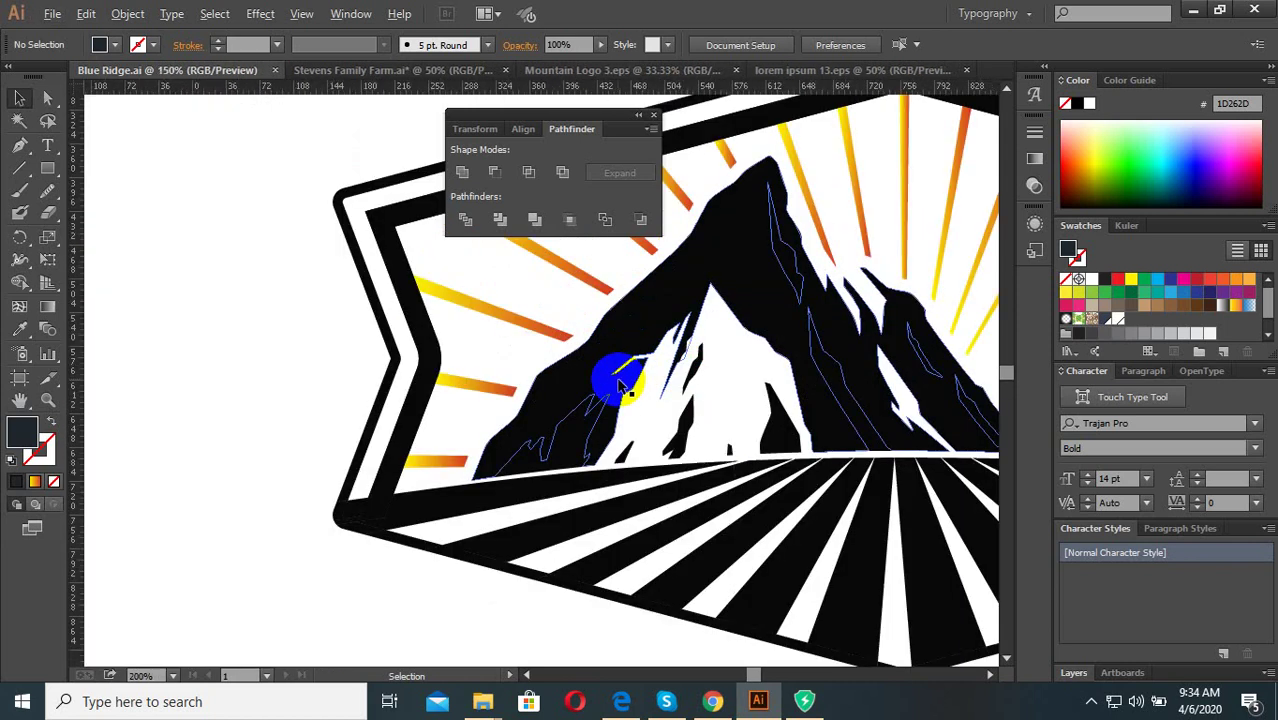
{"action": "scroll", "coordinate": [611, 371], "scroll_direction": "down", "scroll_amount": 2}
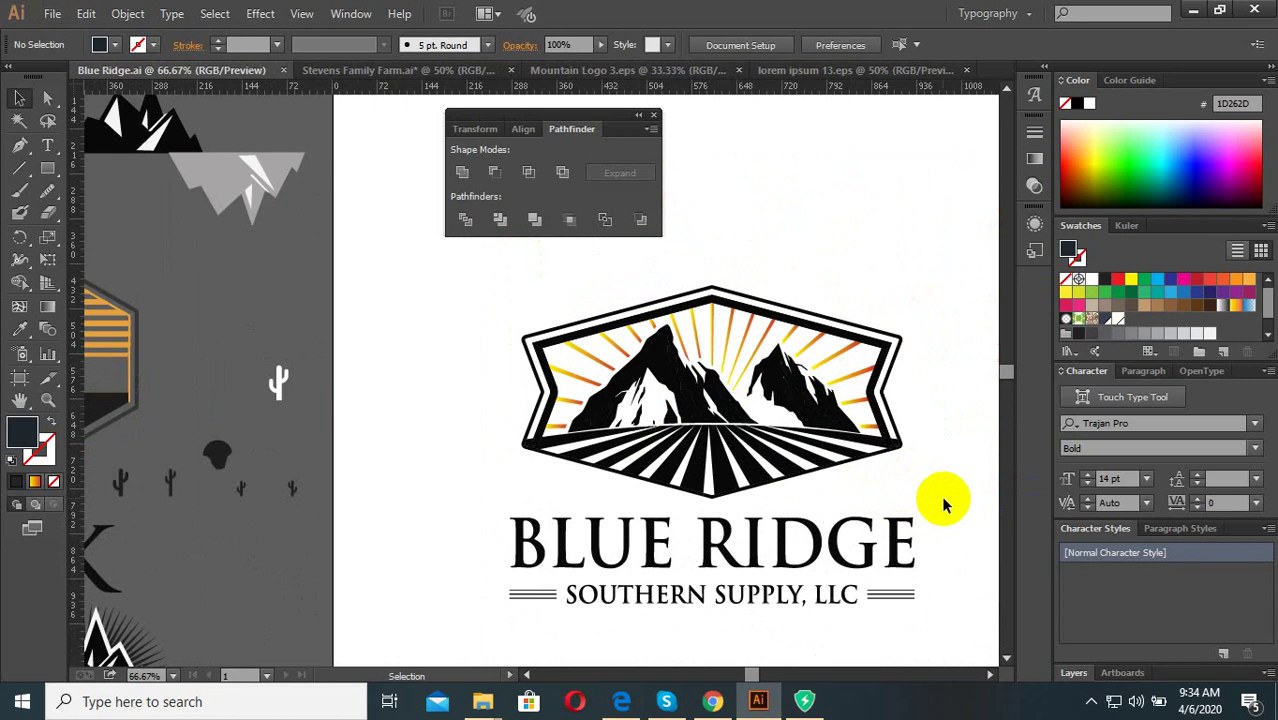
{"action": "scroll", "coordinate": [913, 503], "scroll_direction": "down", "scroll_amount": 2}
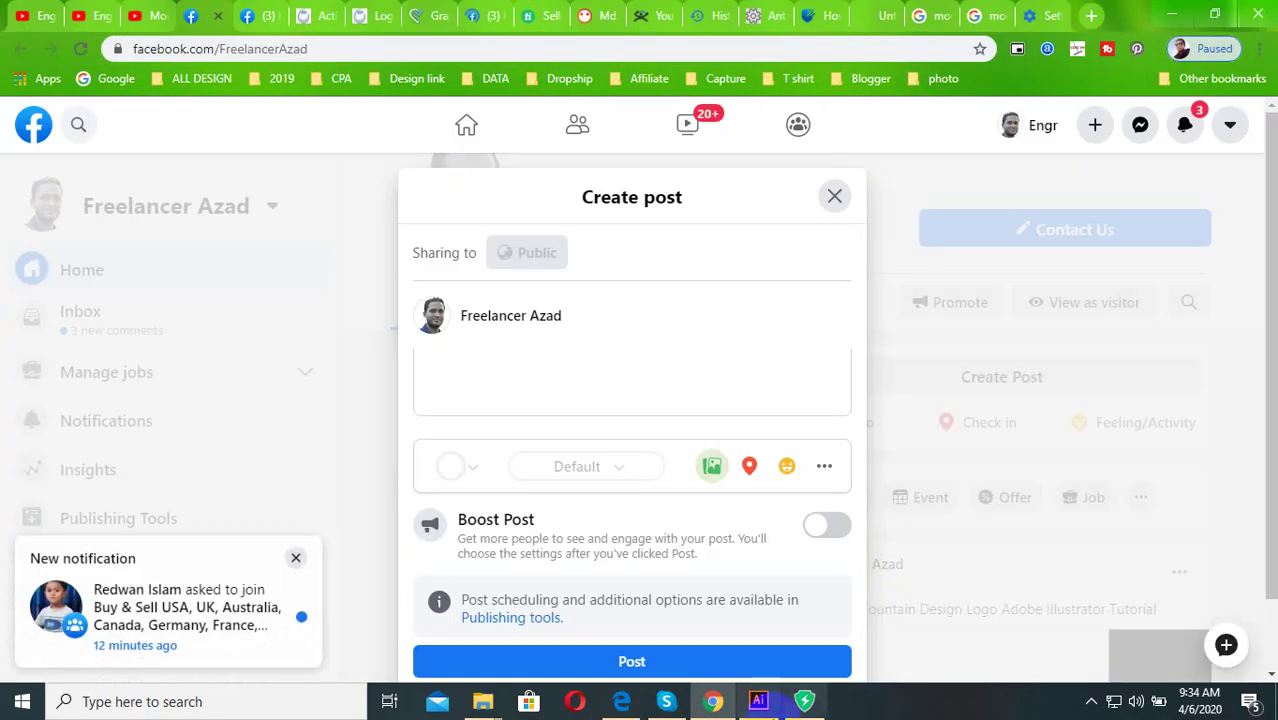
{"action": "left_click", "coordinate": [757, 702]}
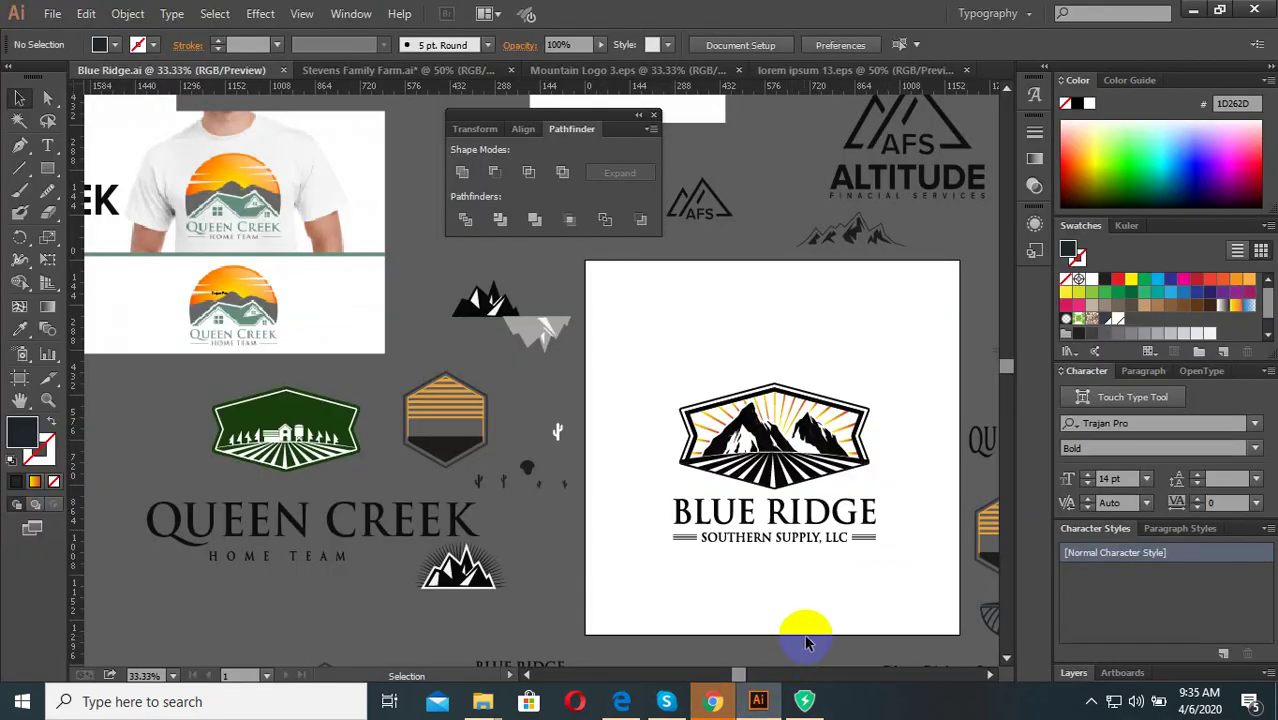